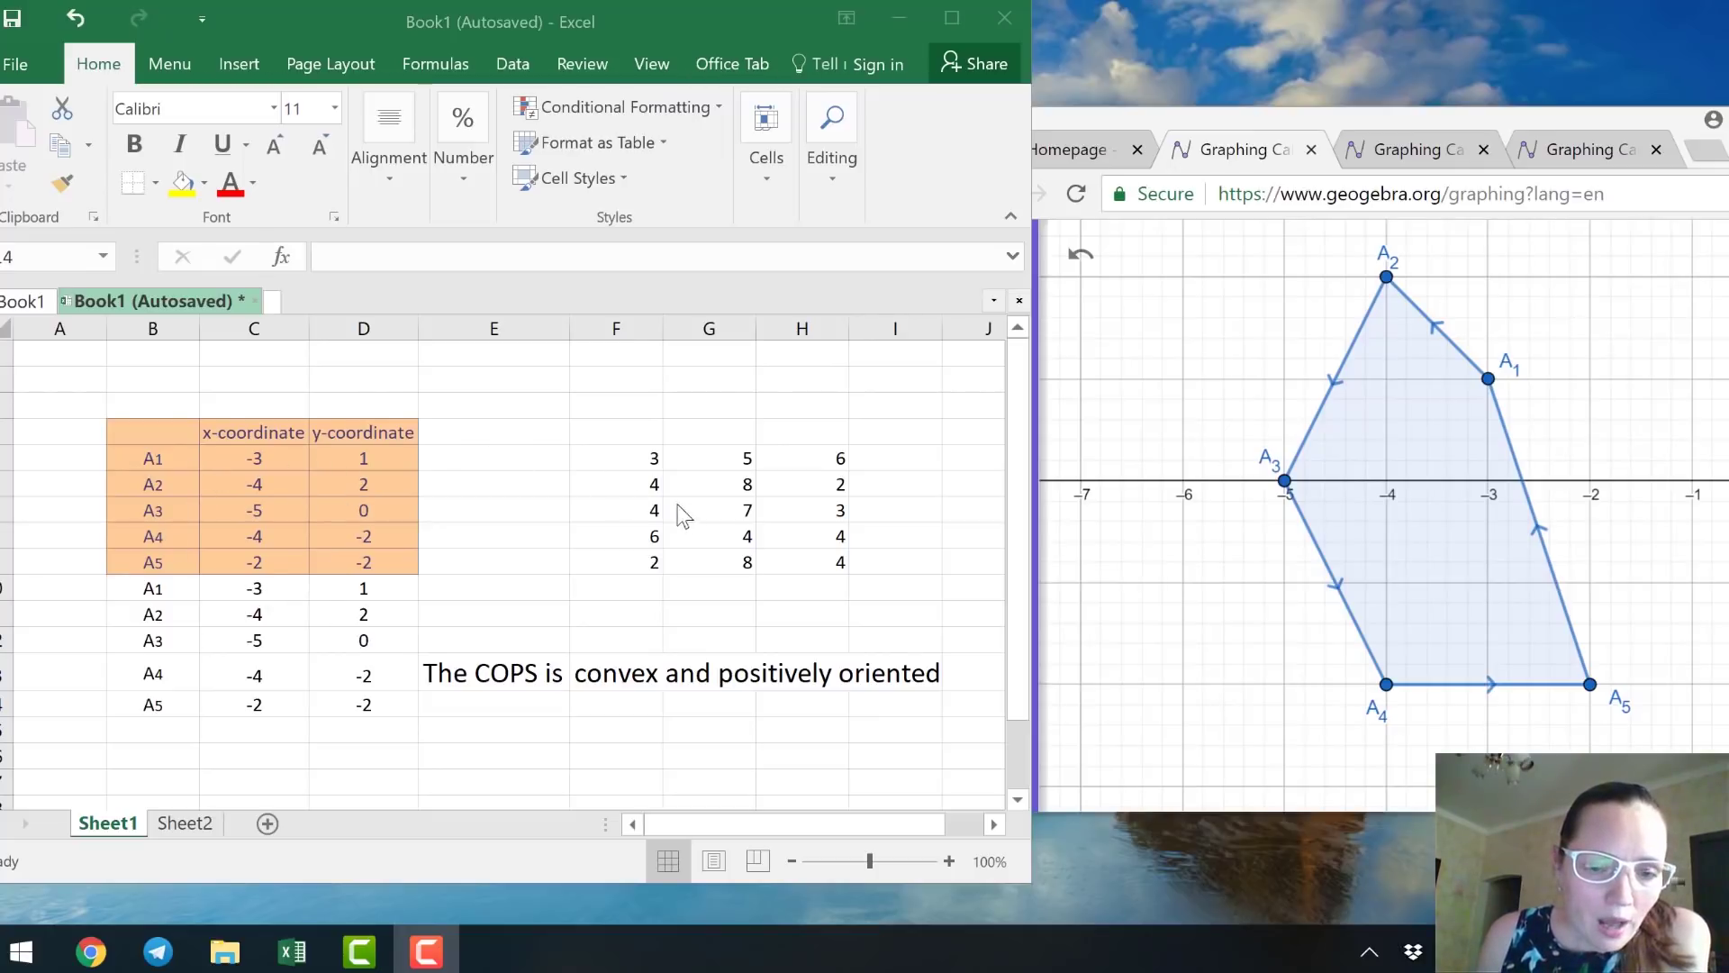
# Move point A3 to (-3, 0) in the GeoGebra graph and set A3's x-coordinate to -3 in the Excel table.
pyautogui.click(612, 680)
pyautogui.click(613, 677)
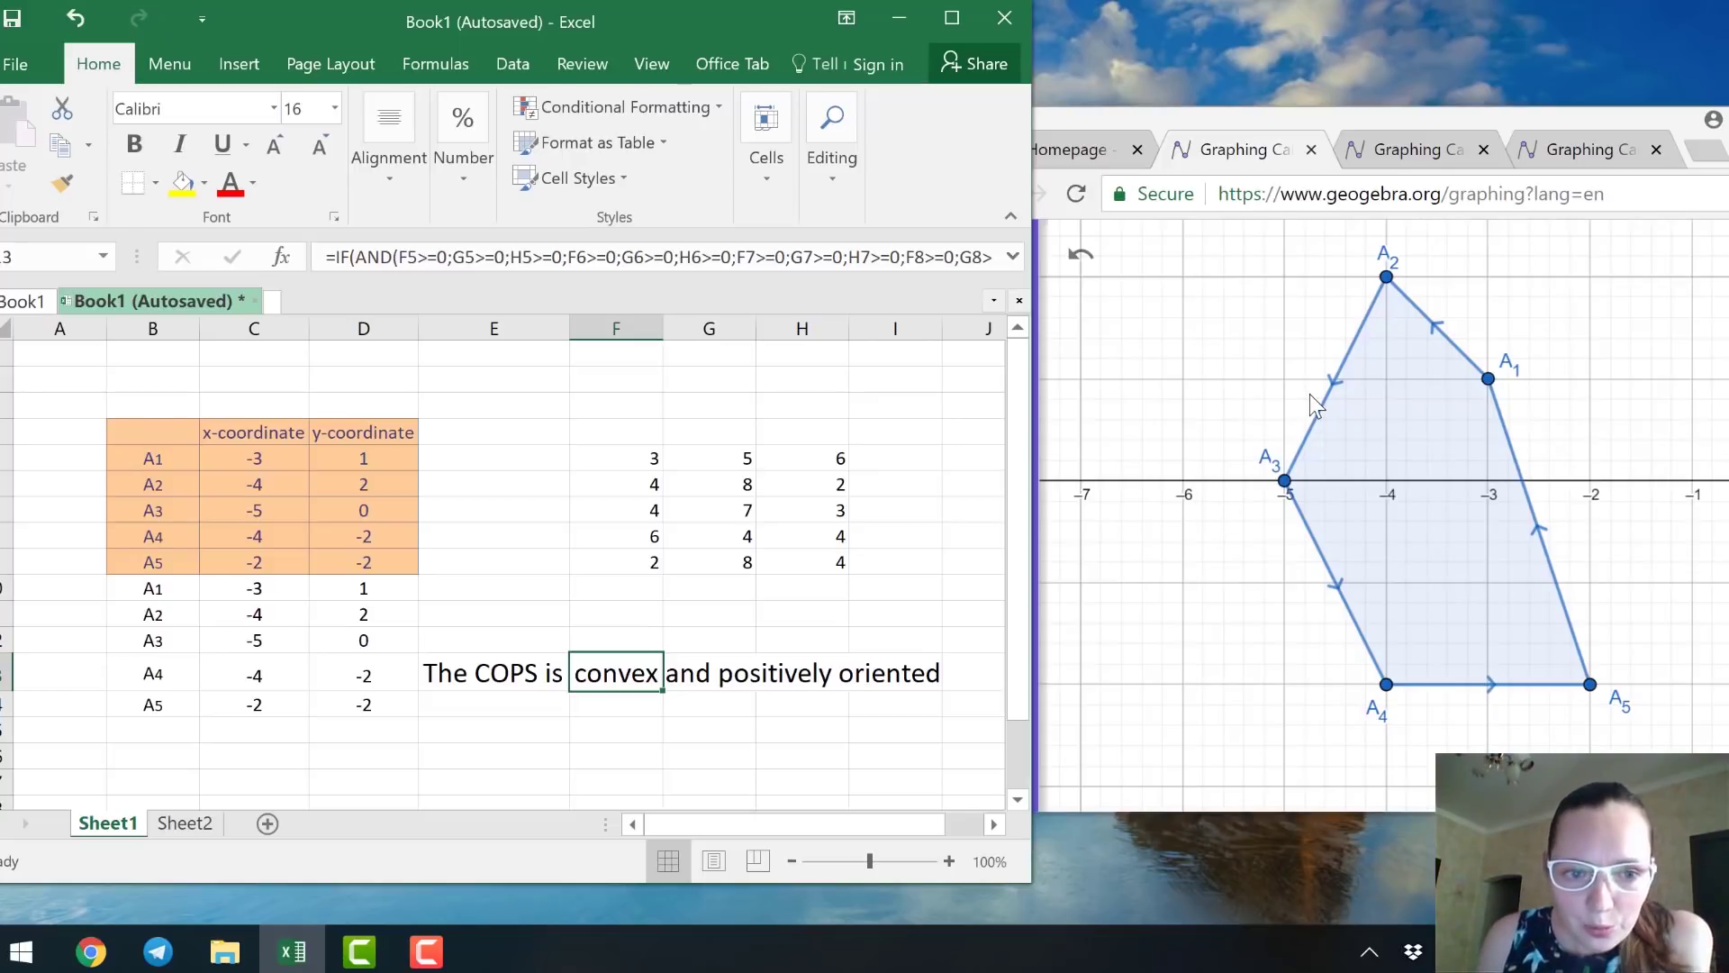
pyautogui.moveTo(1286, 481); pyautogui.dragTo(1490, 495)
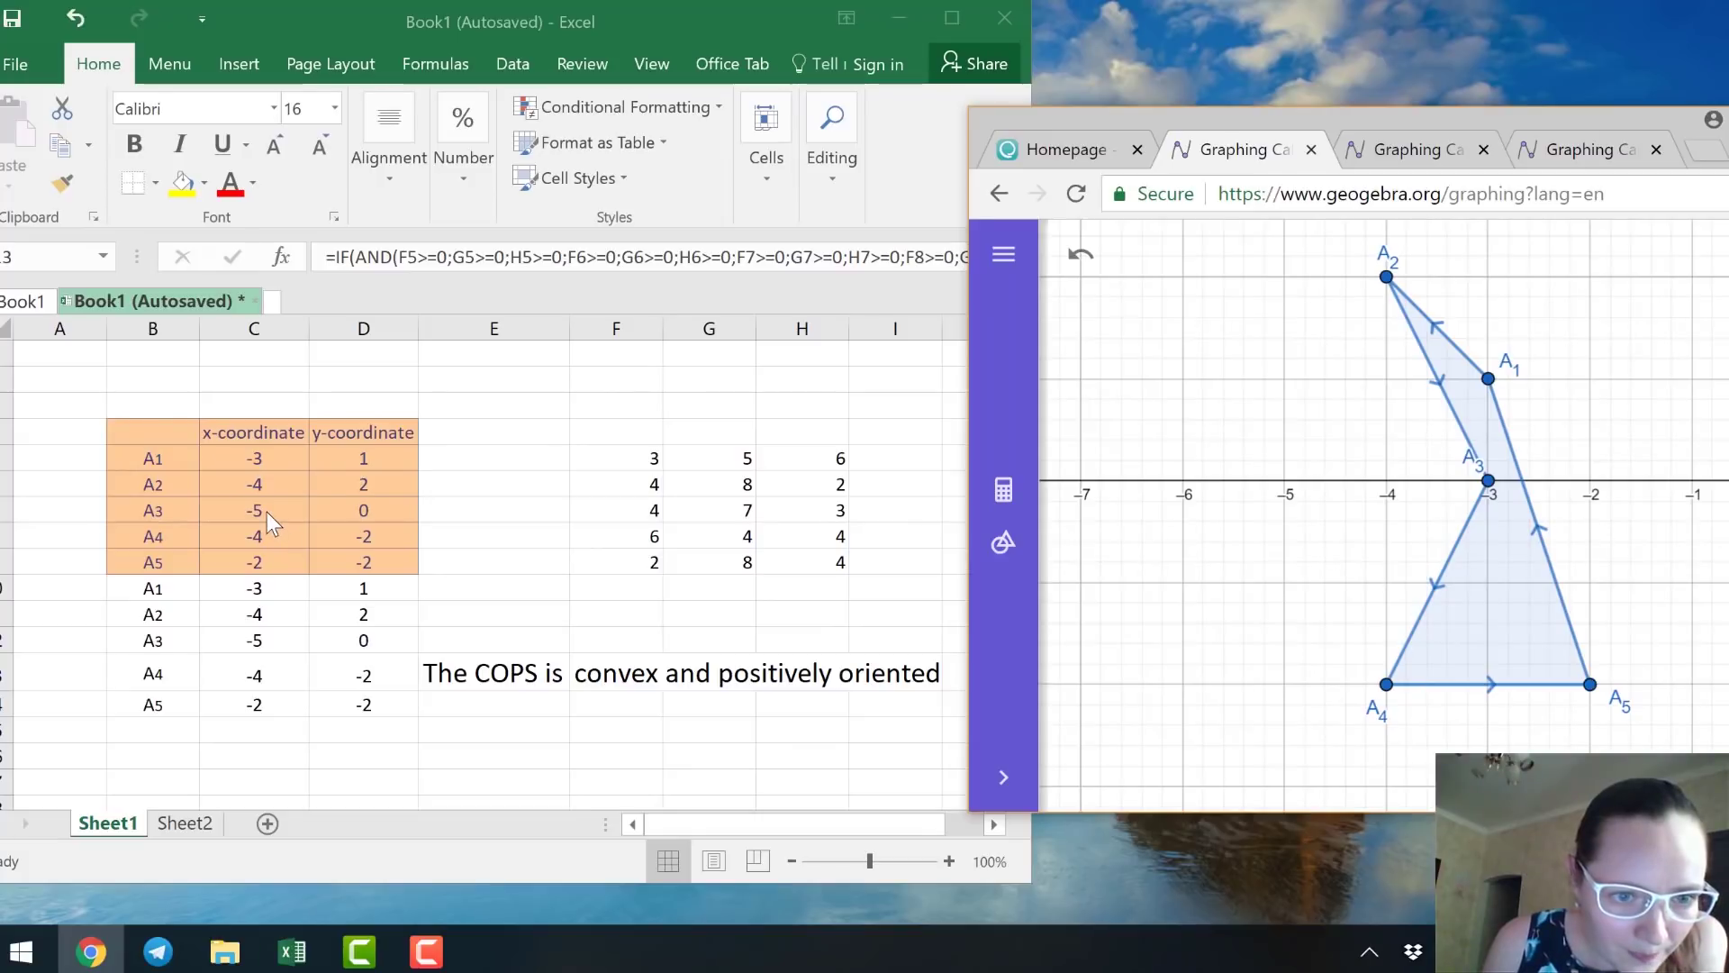
pyautogui.hotkey('alt', 'Tab')
pyautogui.click(296, 508)
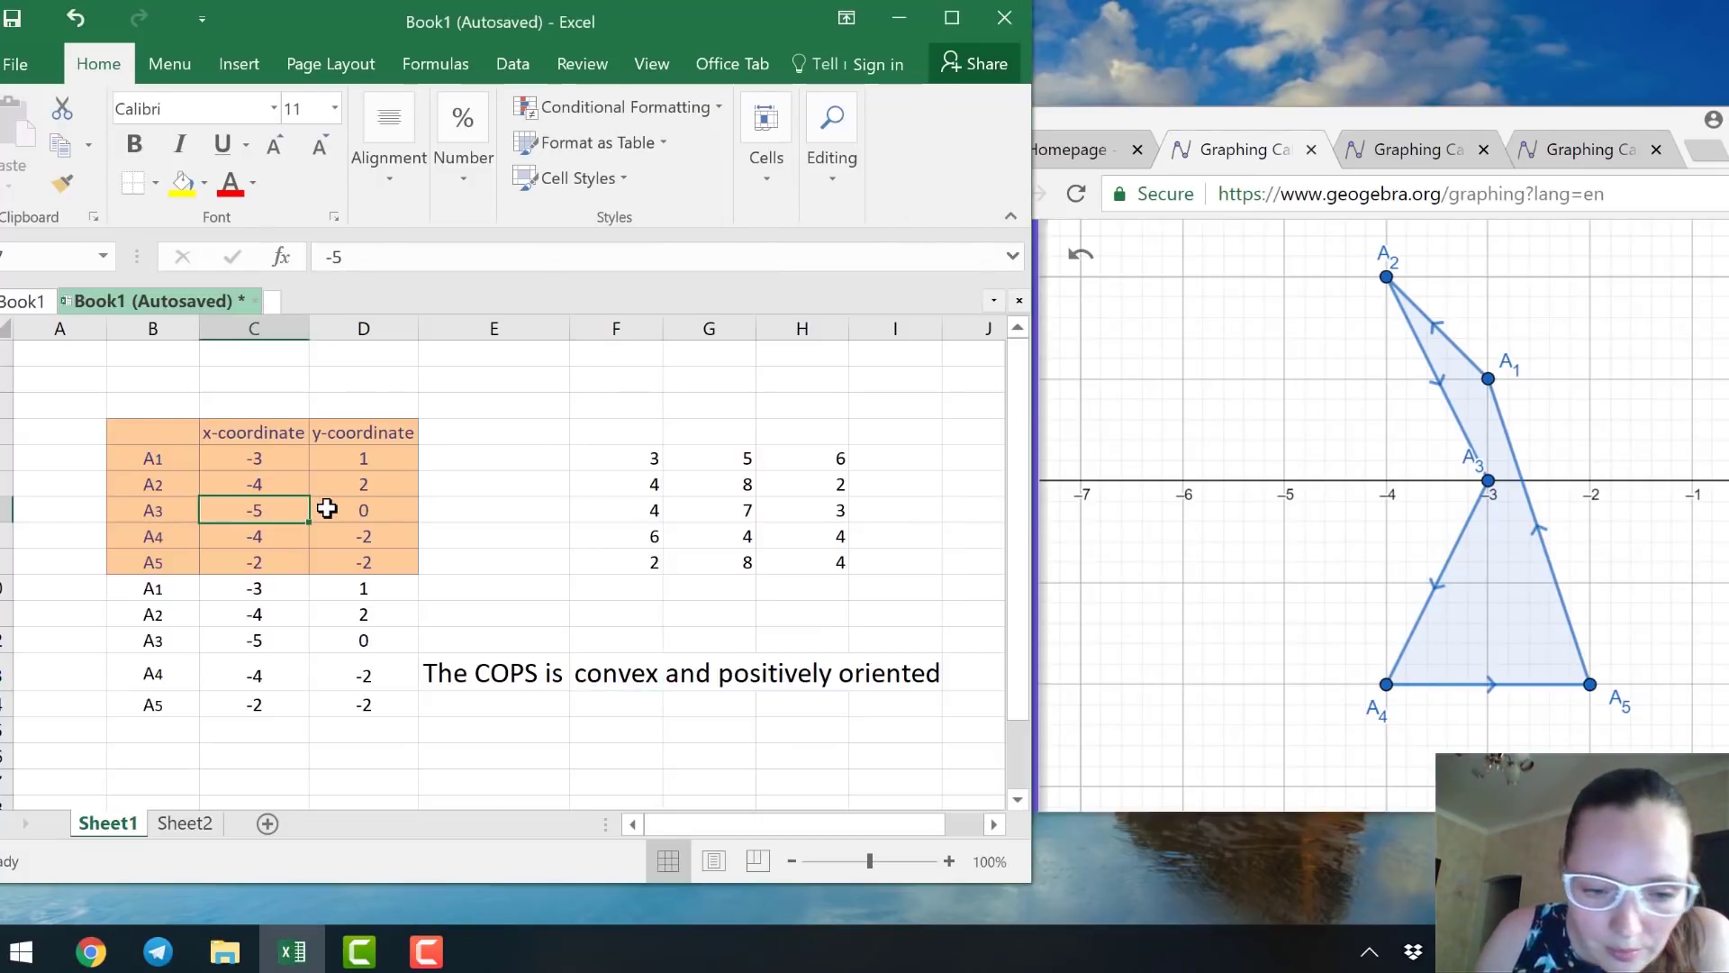
pyautogui.write('-3')
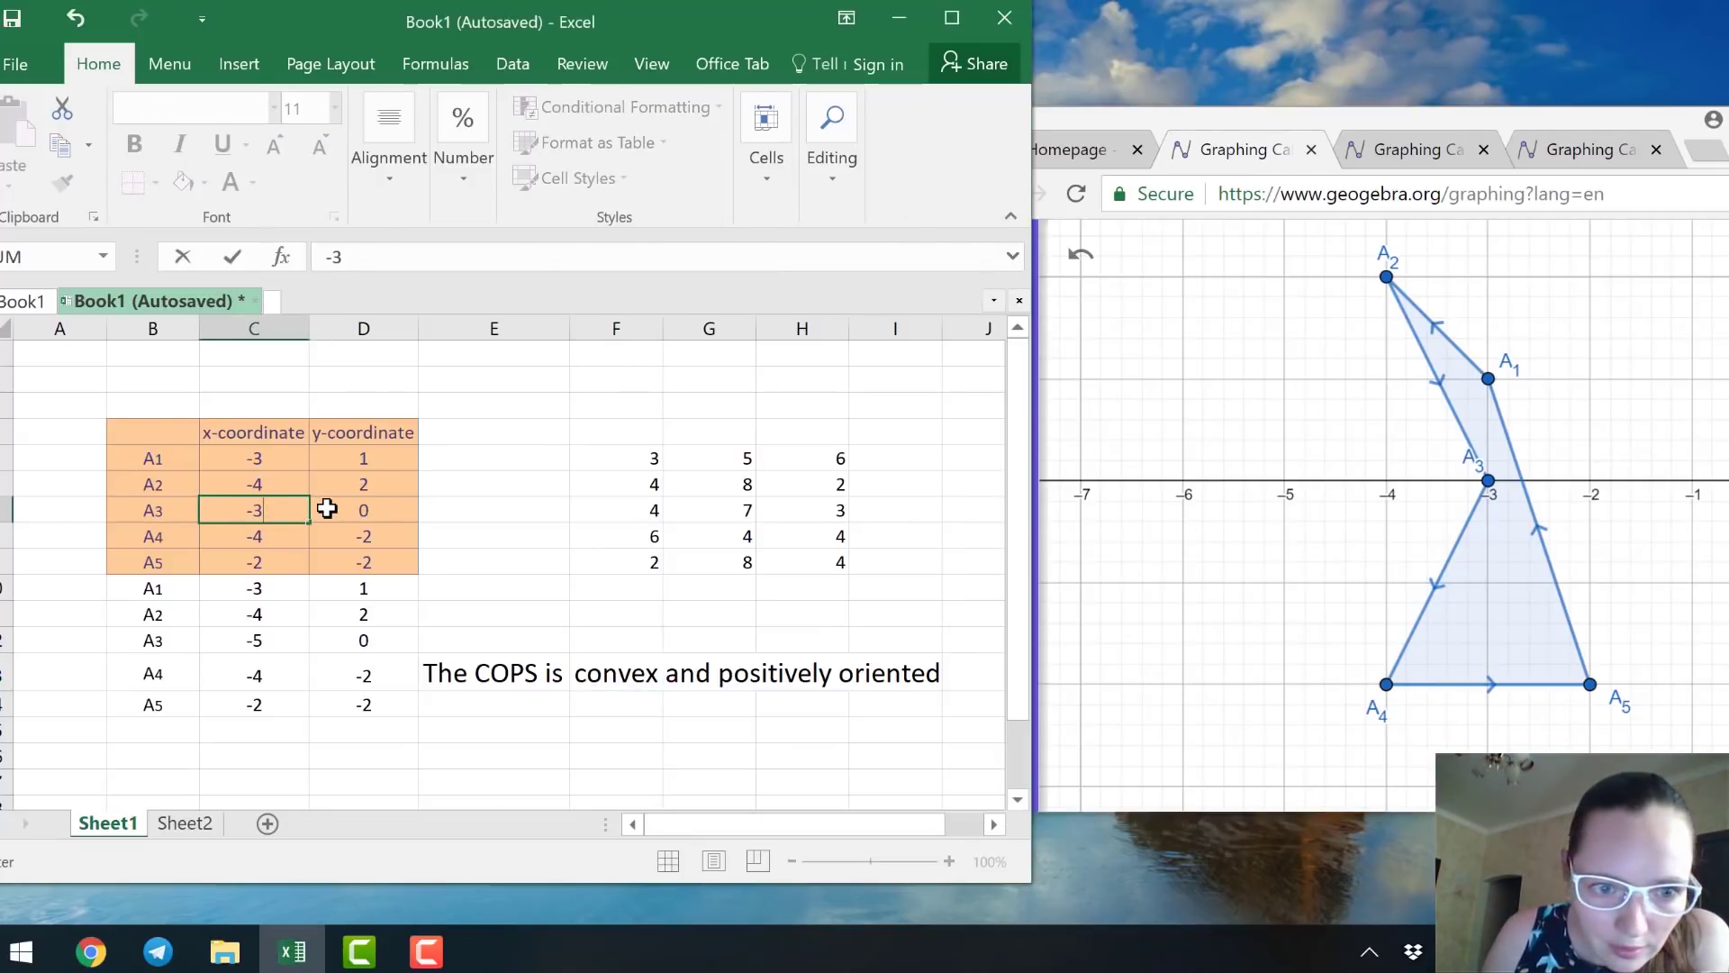
pyautogui.click(327, 509)
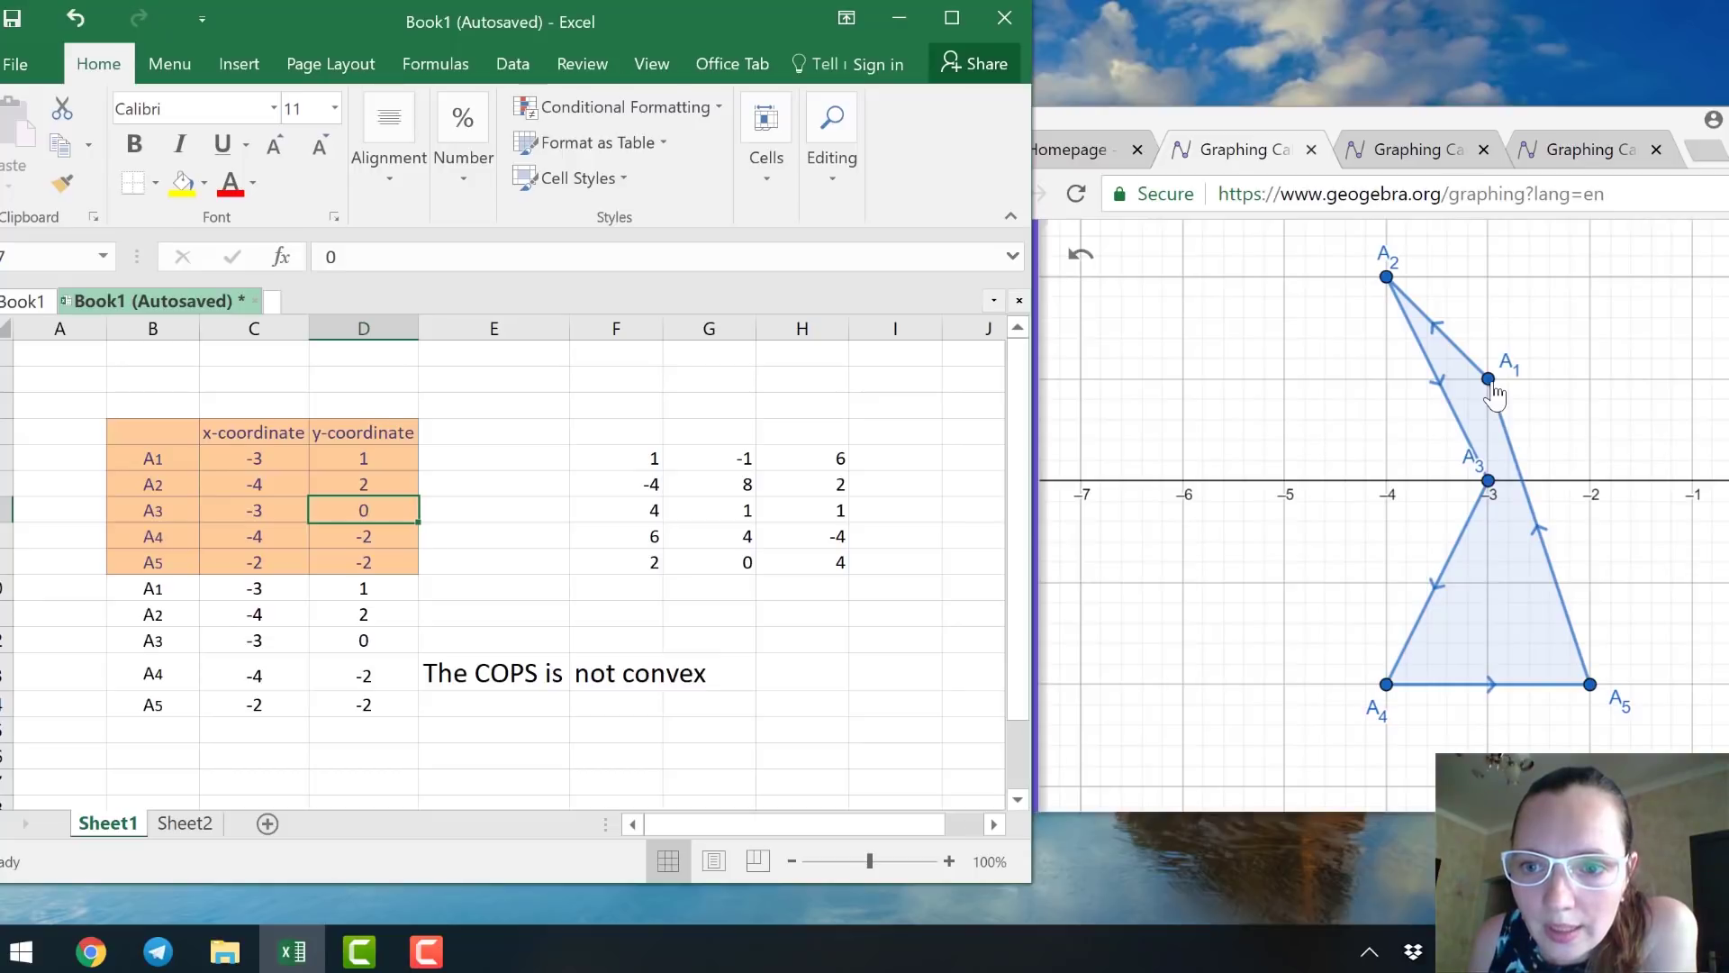
# In the GeoGebra graph, move point A1 to (-5, 1) and point A5 to (-5, -1).
pyautogui.moveTo(1491, 383); pyautogui.dragTo(1287, 383)
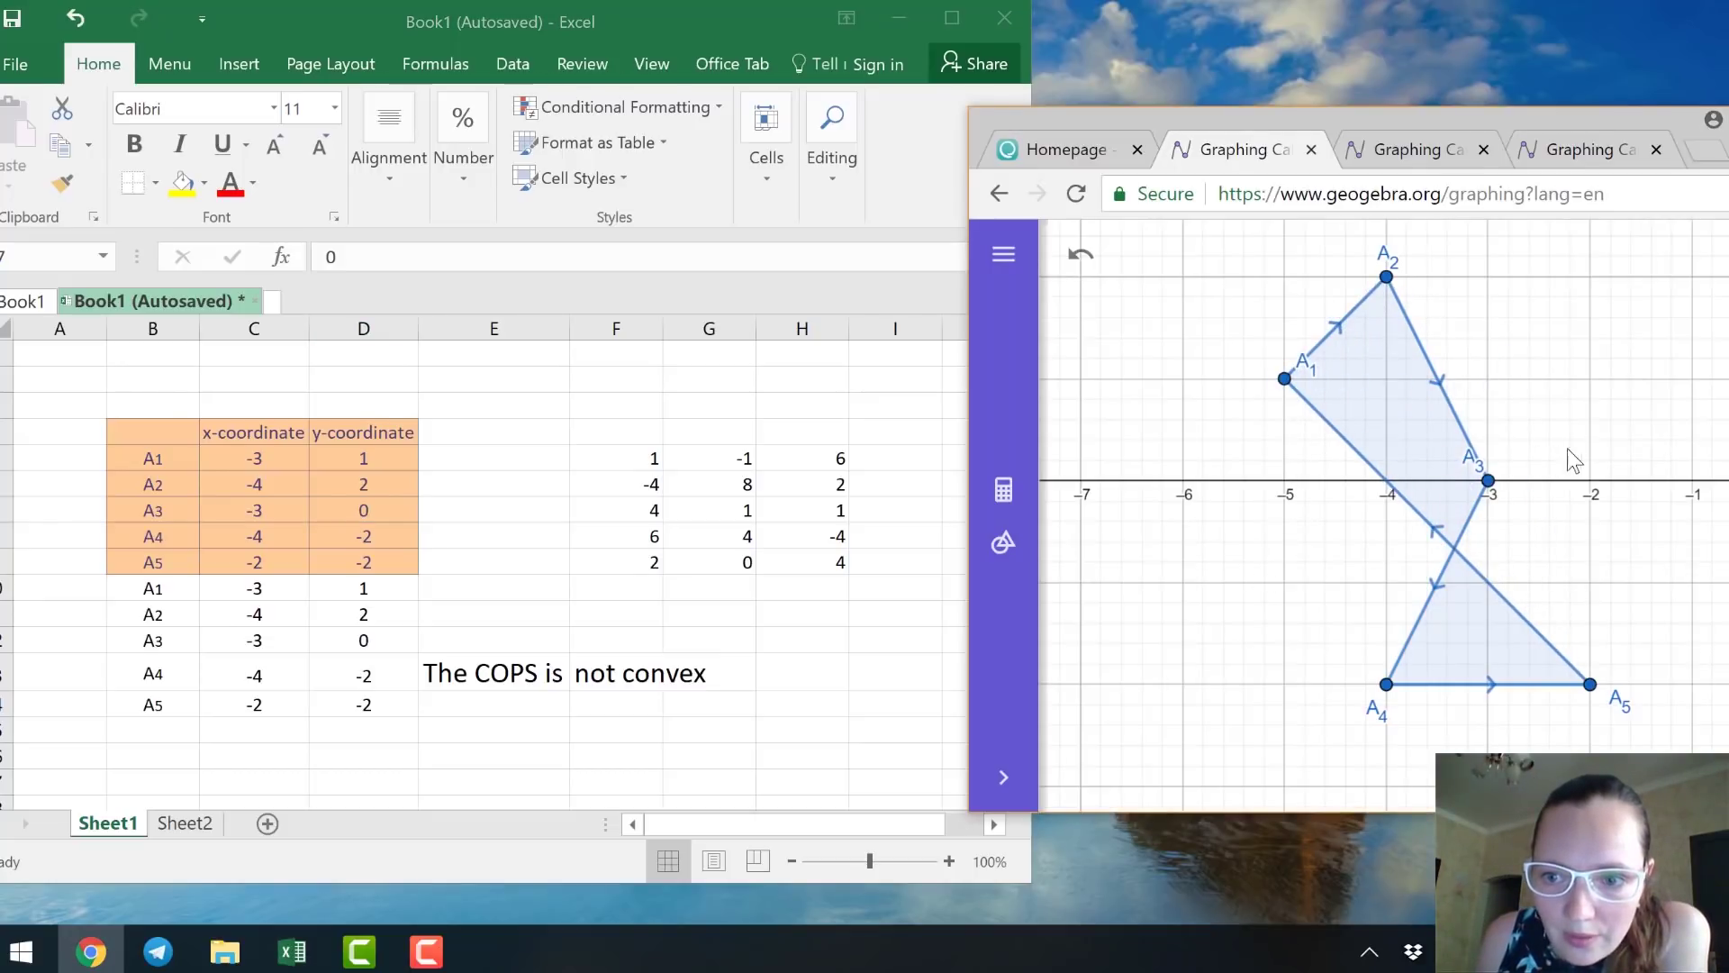
pyautogui.moveTo(1567, 447); pyautogui.dragTo(1436, 474)
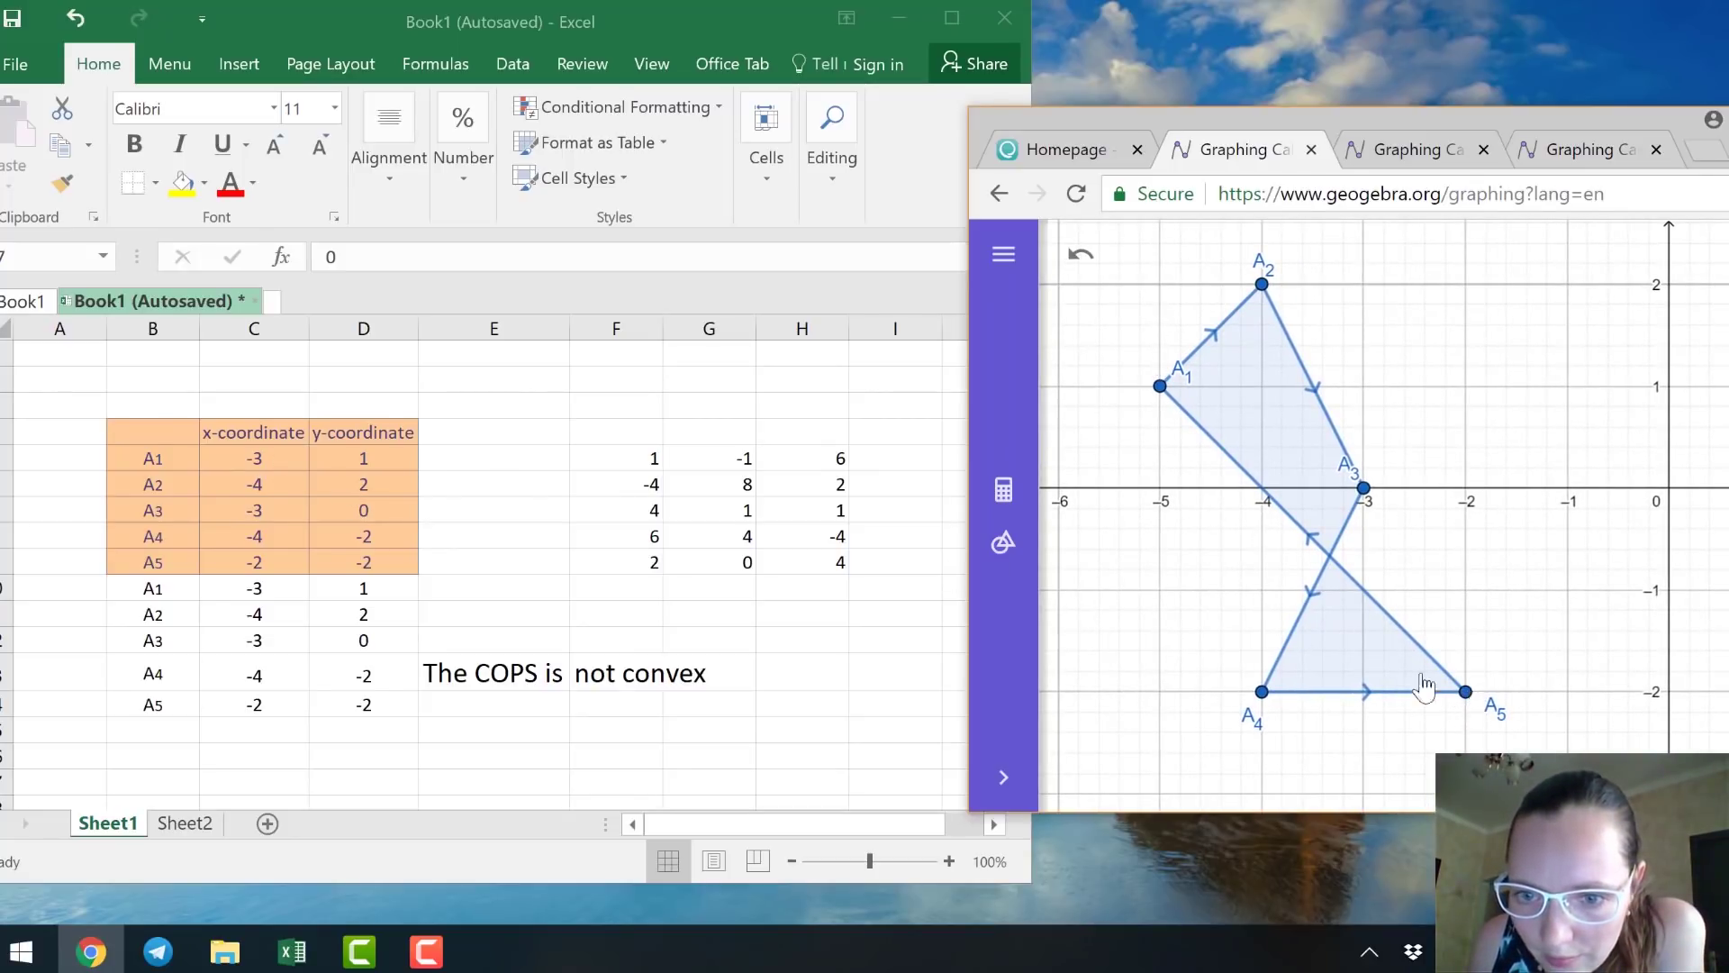
pyautogui.moveTo(1463, 690); pyautogui.dragTo(1159, 602)
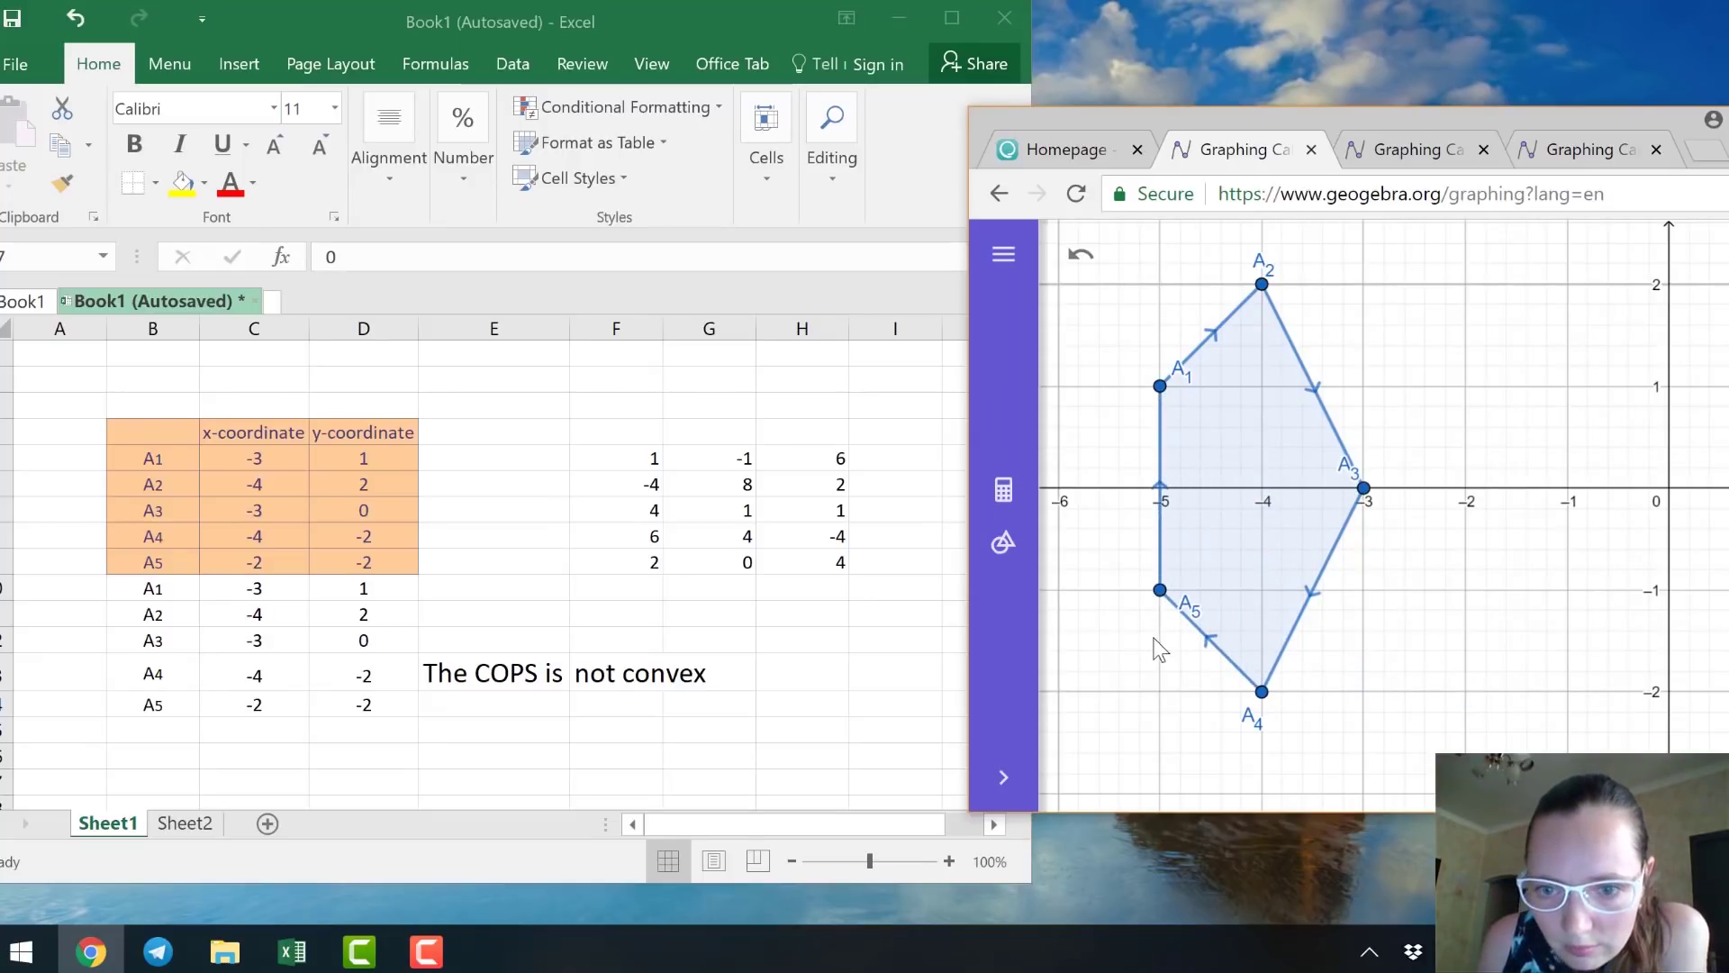
# Switch to Excel and set A1's x-coordinate to -5 in the orange coordinate table.
pyautogui.hotkey('alt', 'Tab')
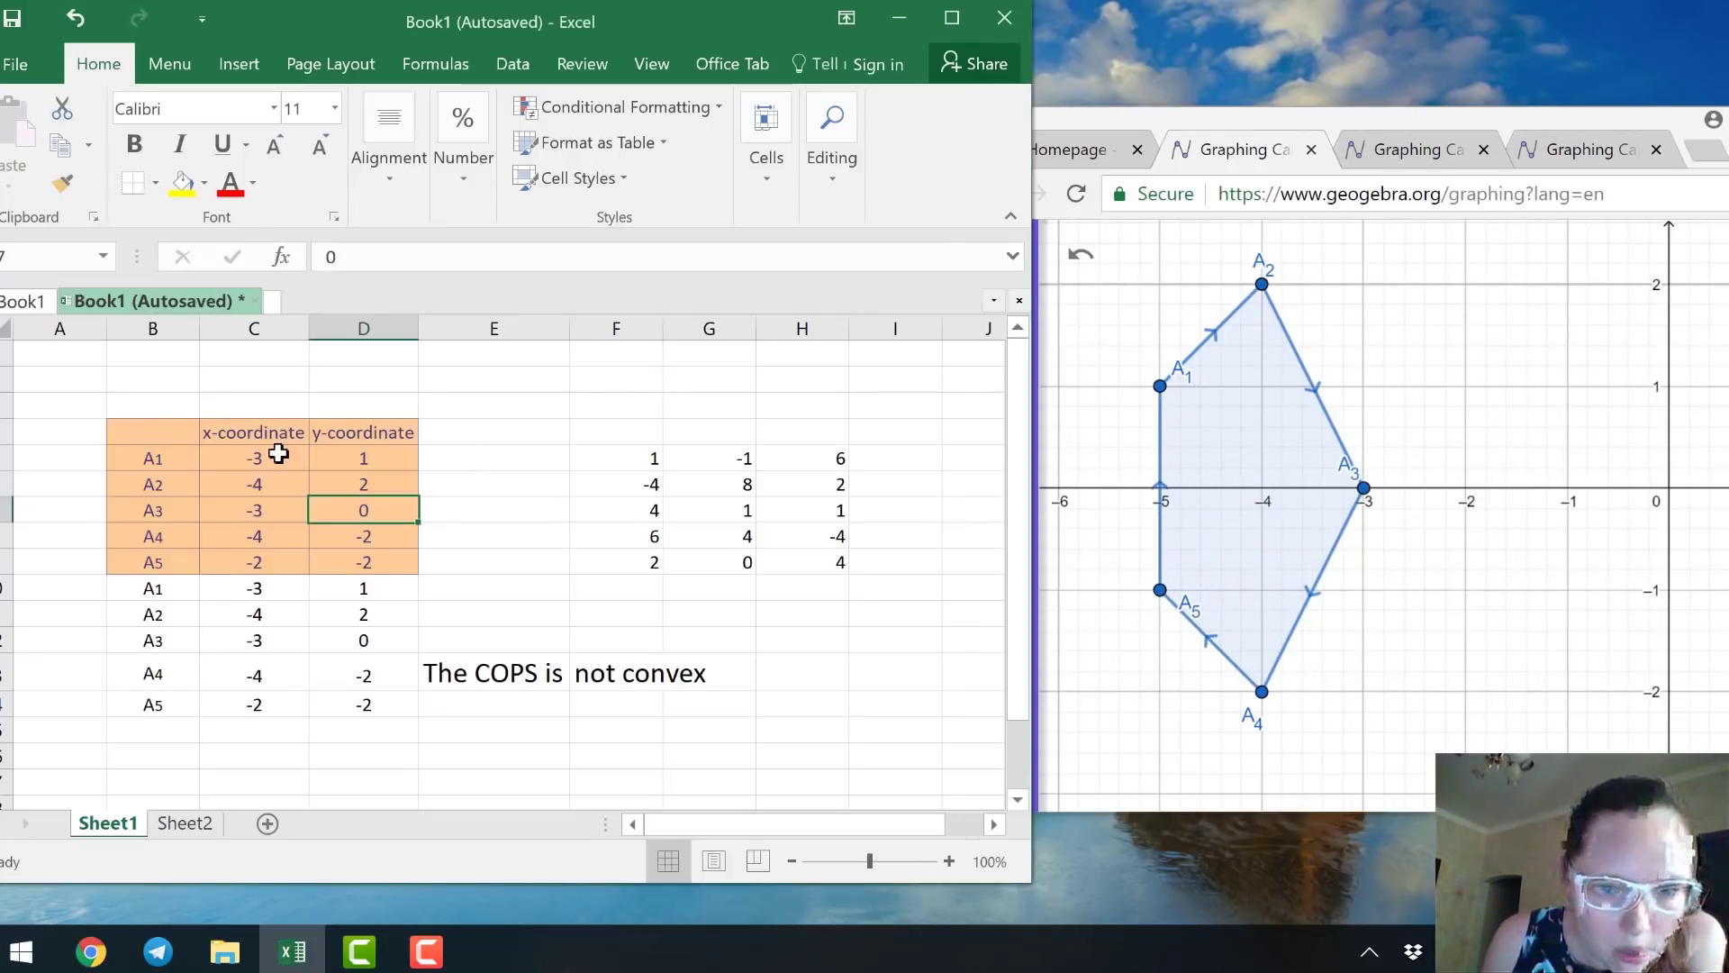
pyautogui.click(278, 457)
pyautogui.write('-5')
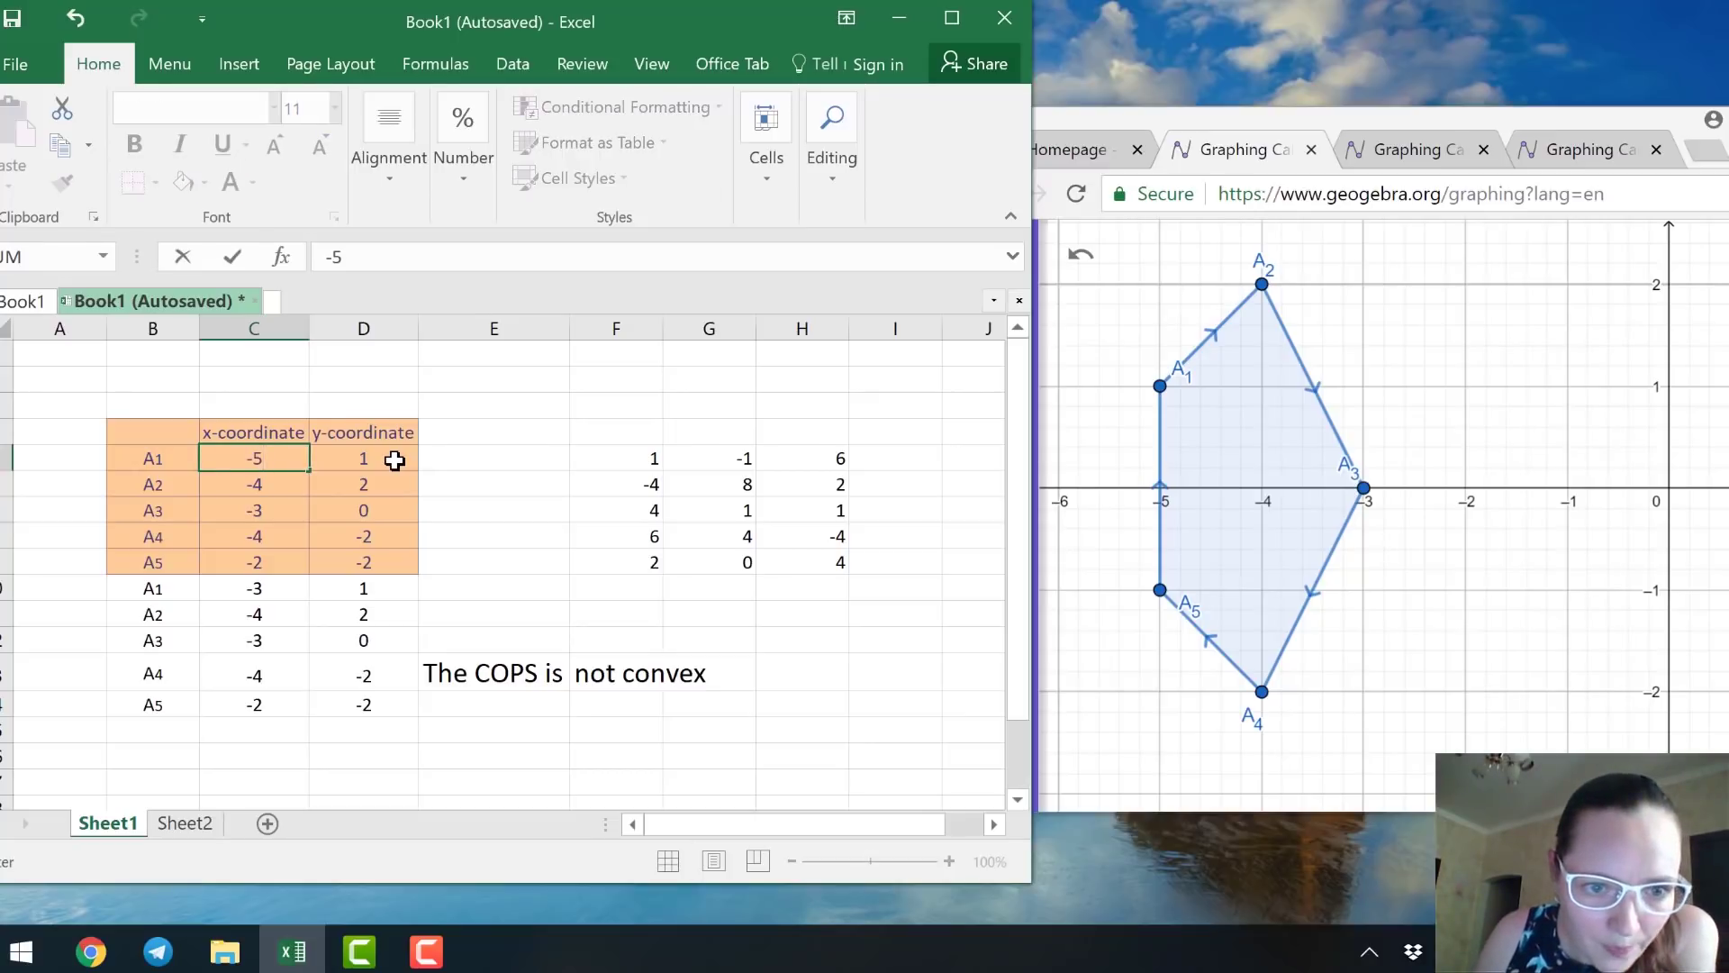
pyautogui.click(394, 460)
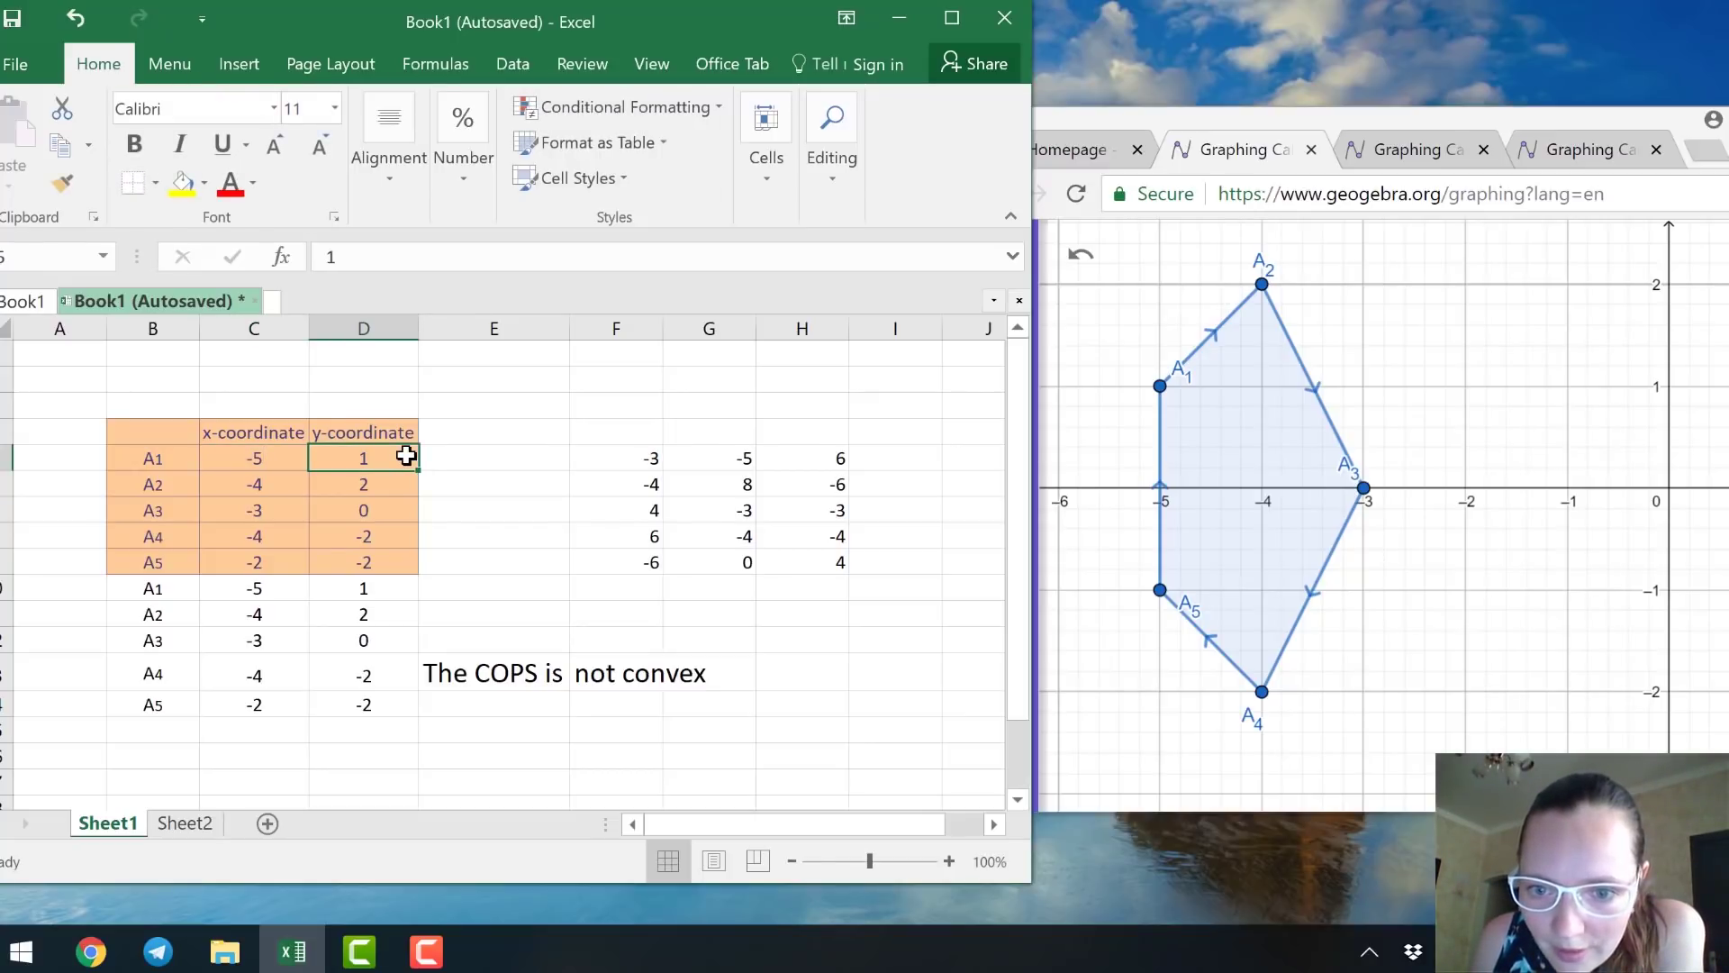
# Set A5's x-coordinate to -5 and its y-coordinate to -1 in the orange table.
pyautogui.click(265, 562)
pyautogui.write('-')
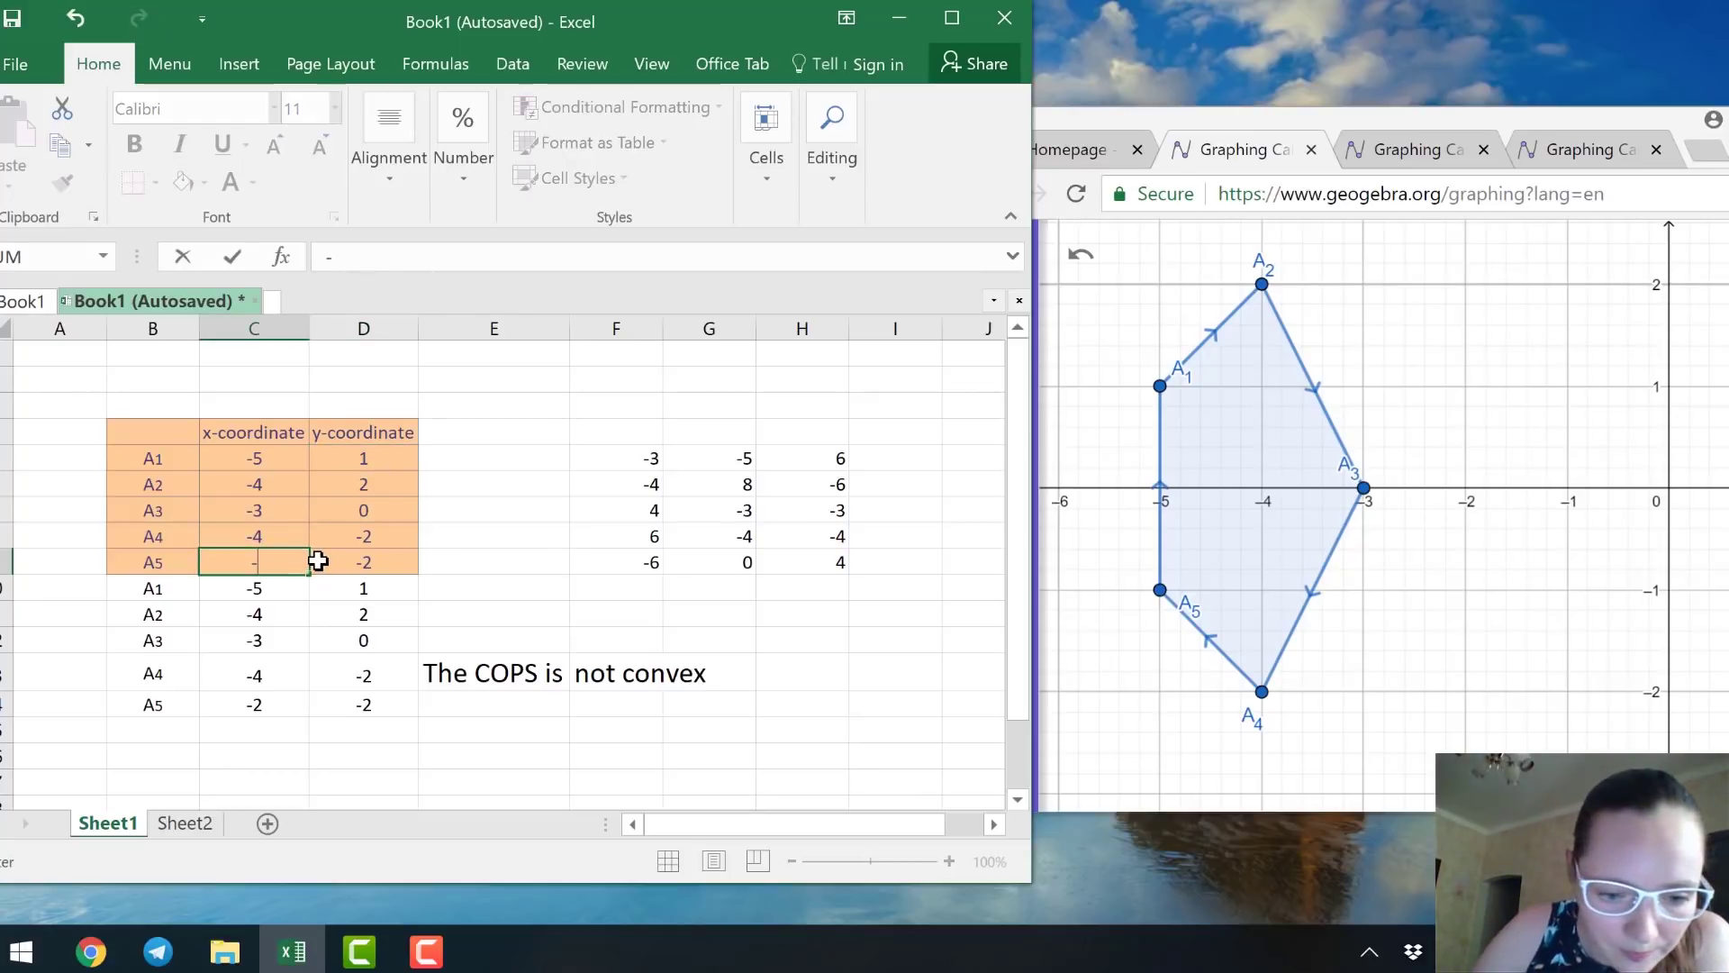
pyautogui.write('5')
pyautogui.click(318, 561)
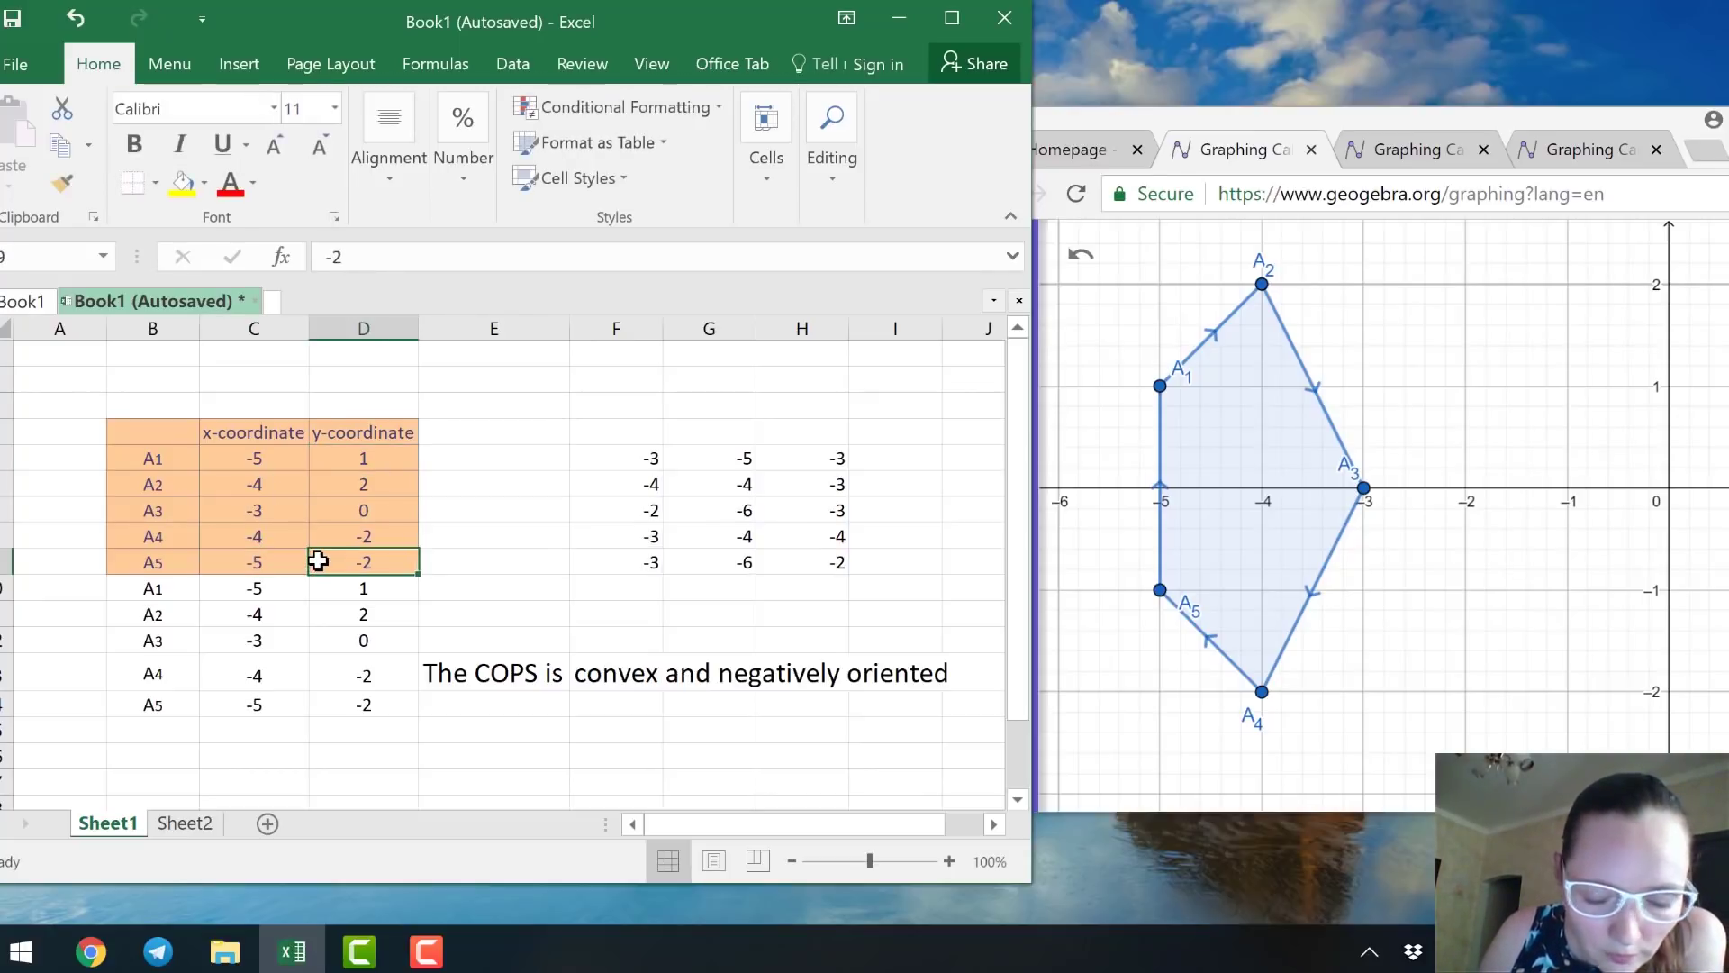
pyautogui.write('-1')
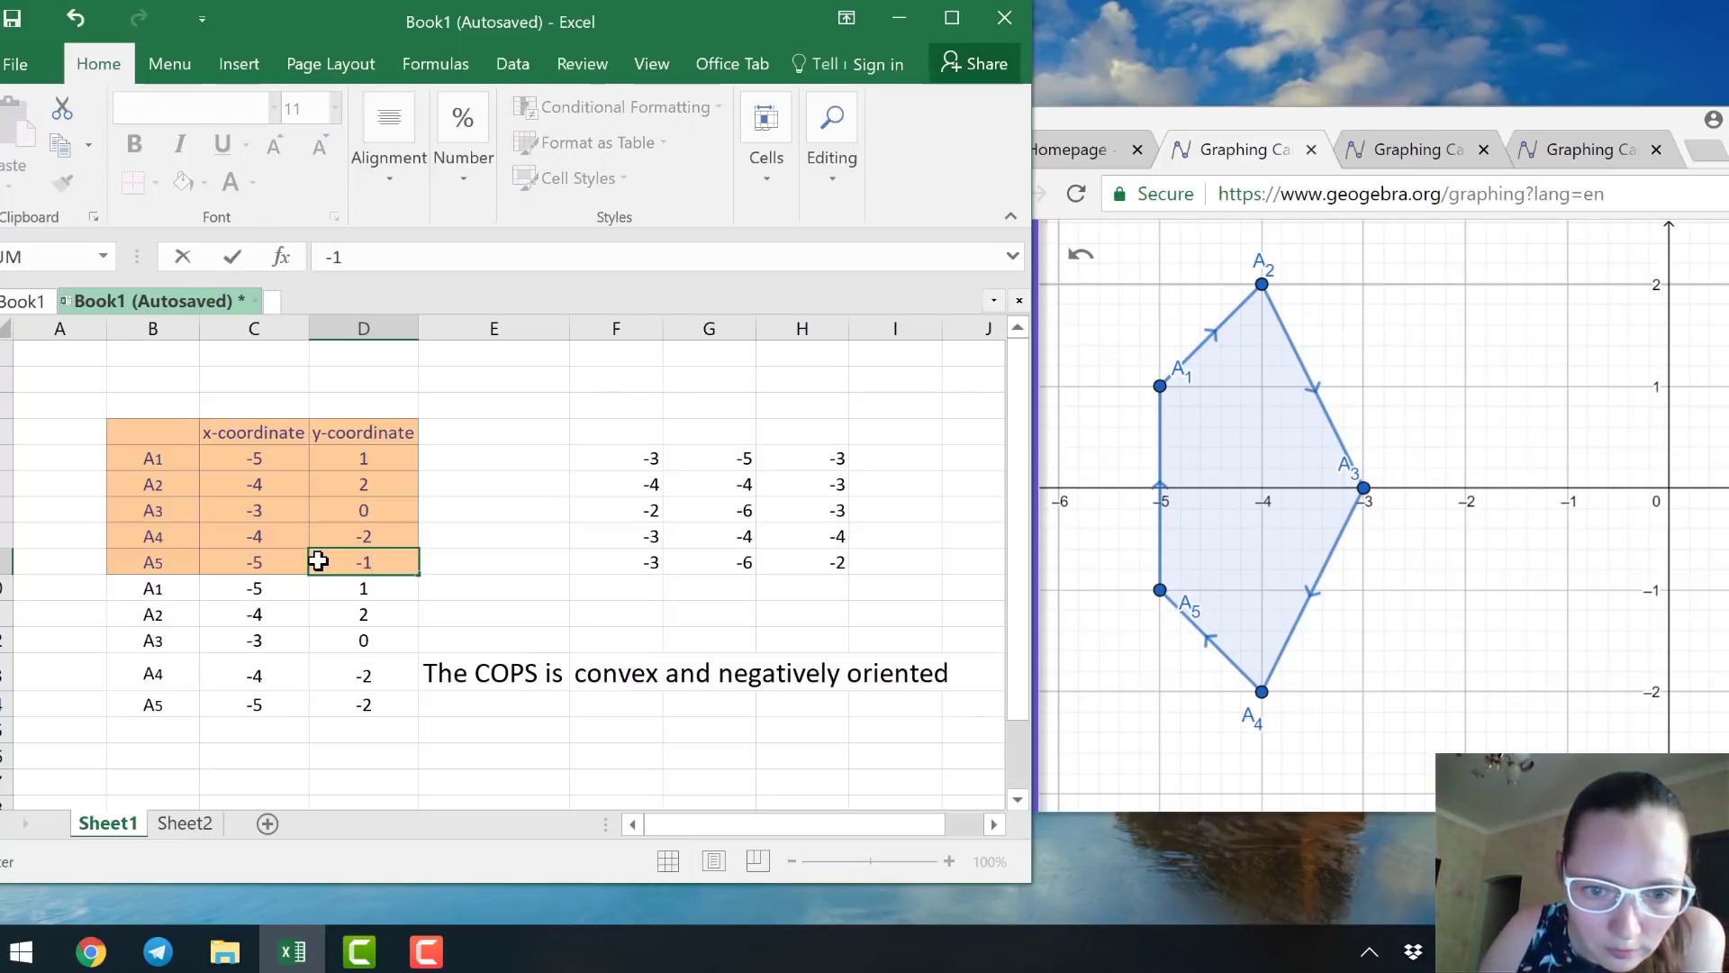
pyautogui.press('Return')
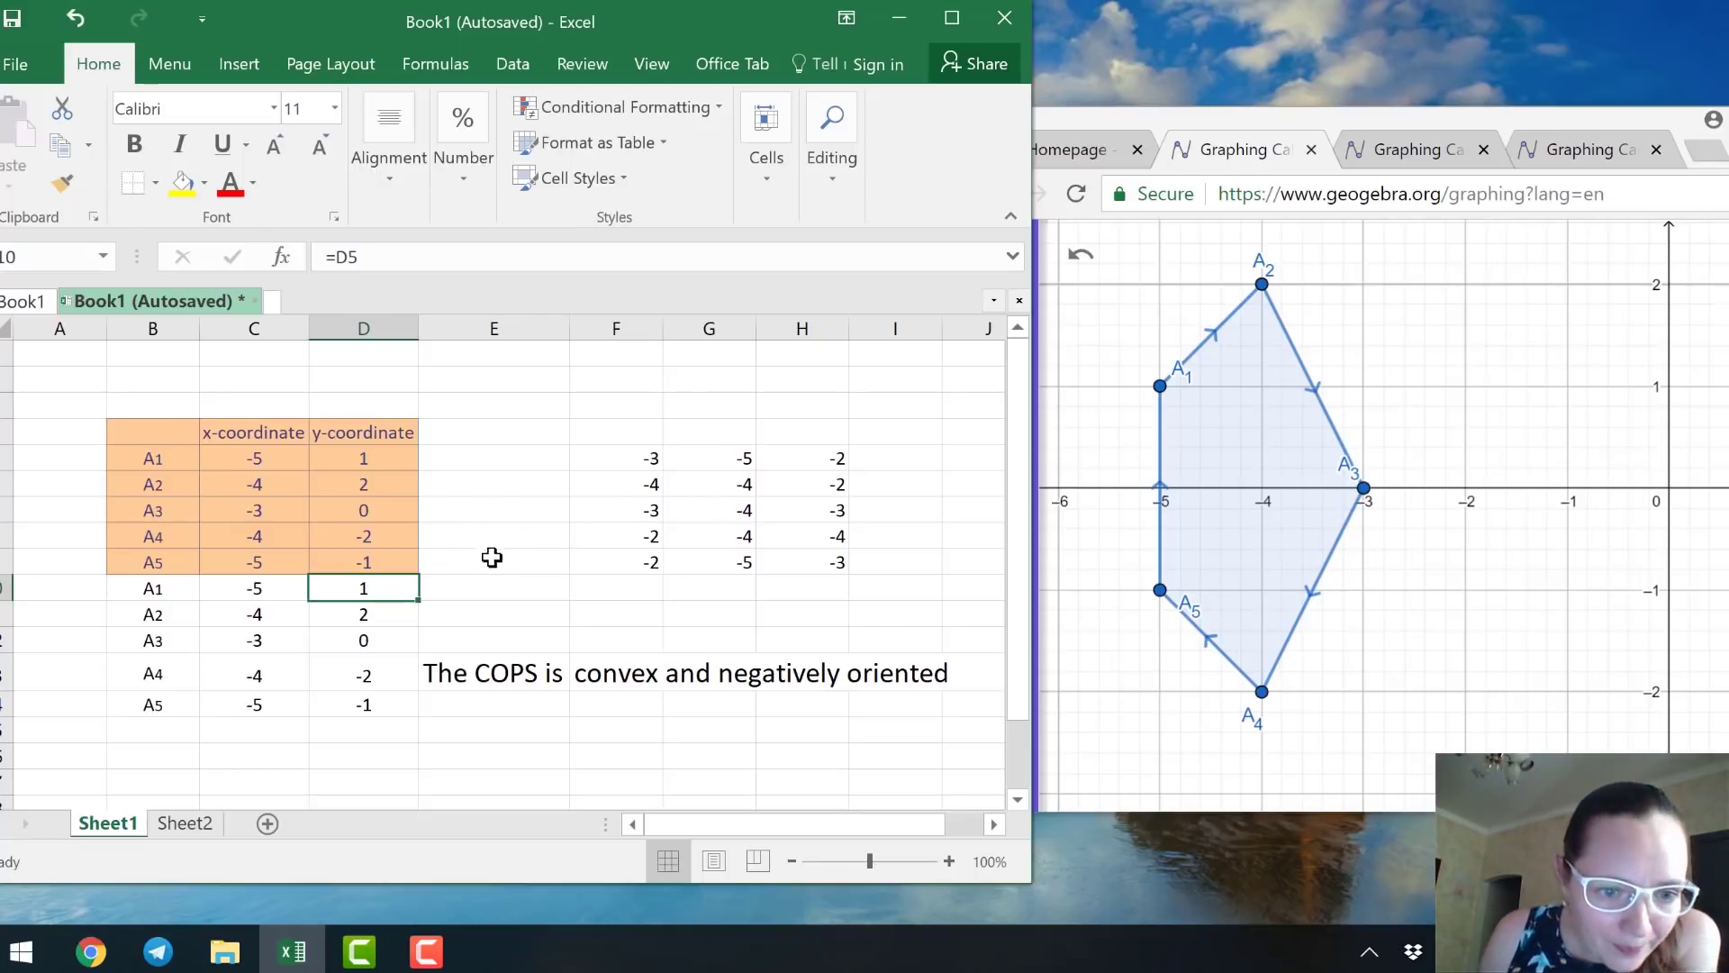
# Review the orange coordinate table on Sheet2, and return to Sheet1.
pyautogui.click(204, 831)
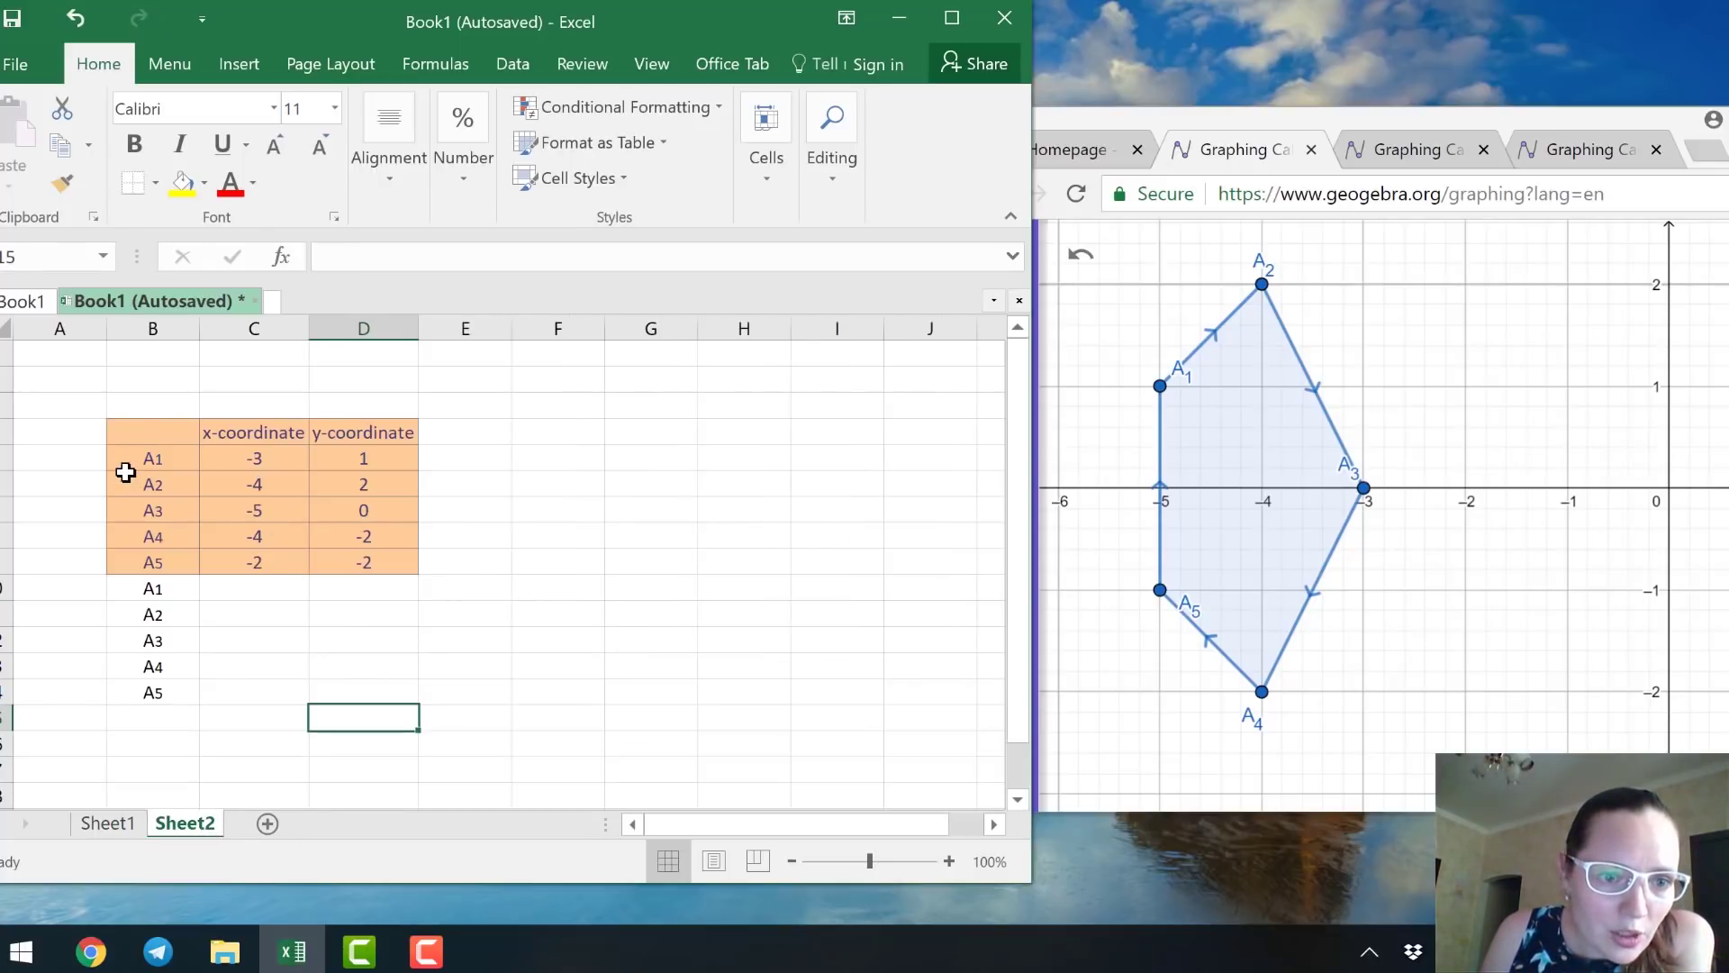
pyautogui.moveTo(144, 433); pyautogui.dragTo(387, 561)
pyautogui.click(494, 568)
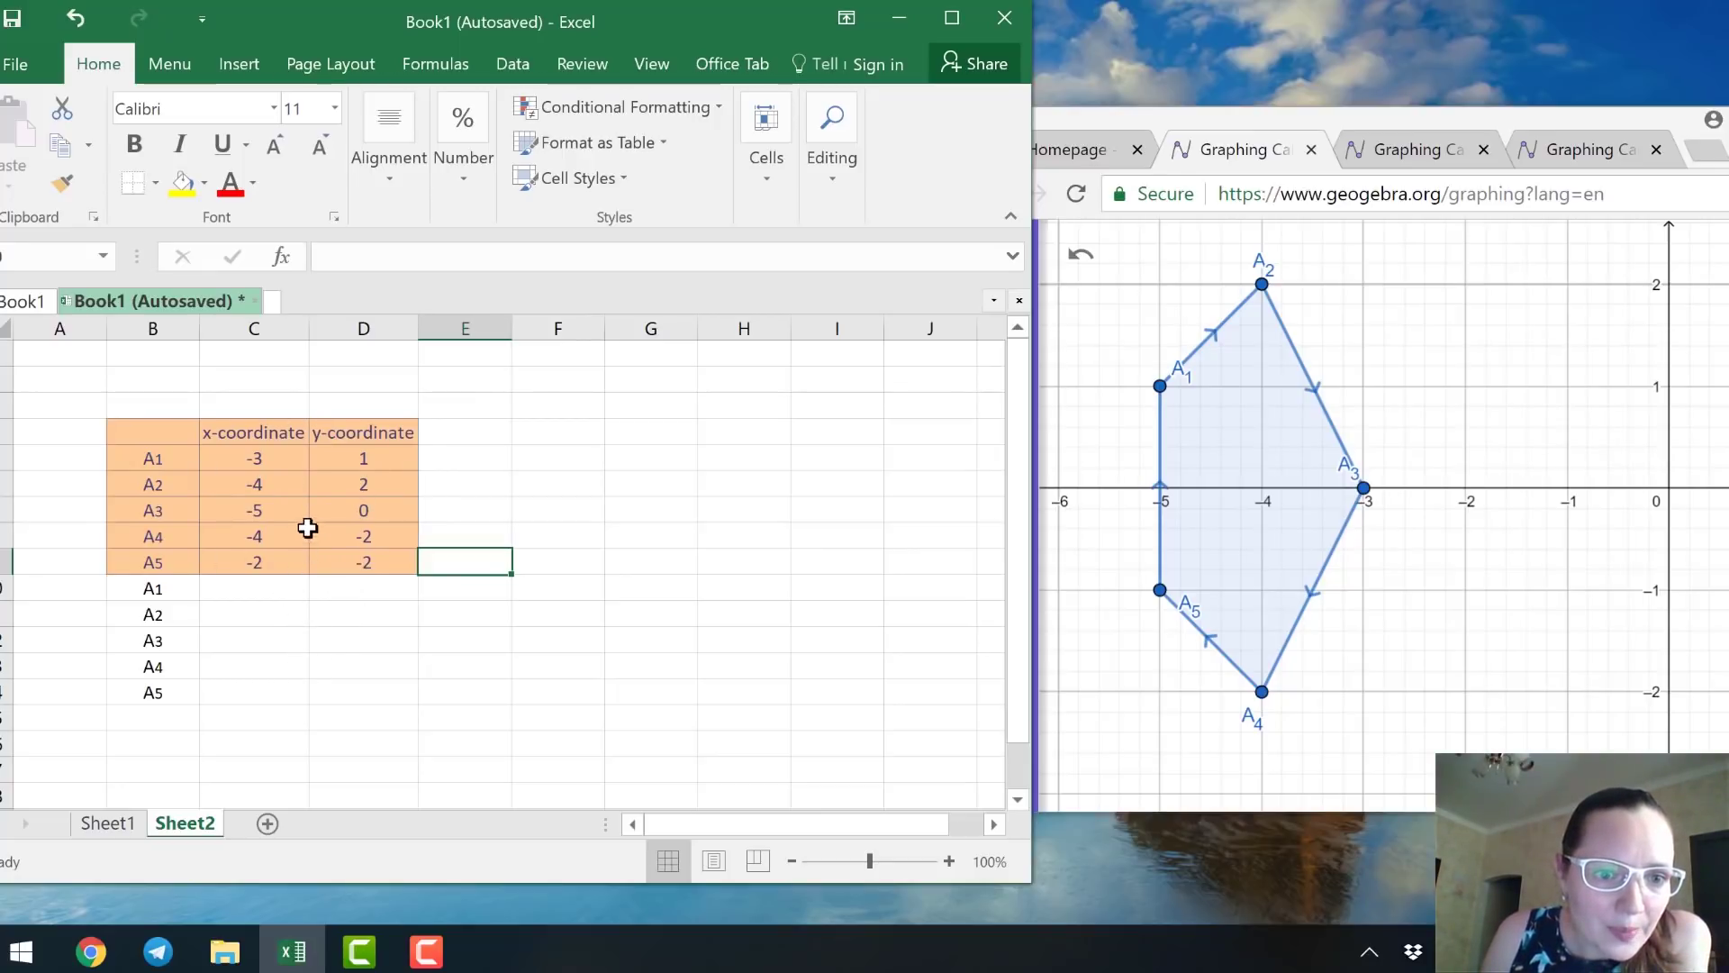
pyautogui.click(128, 836)
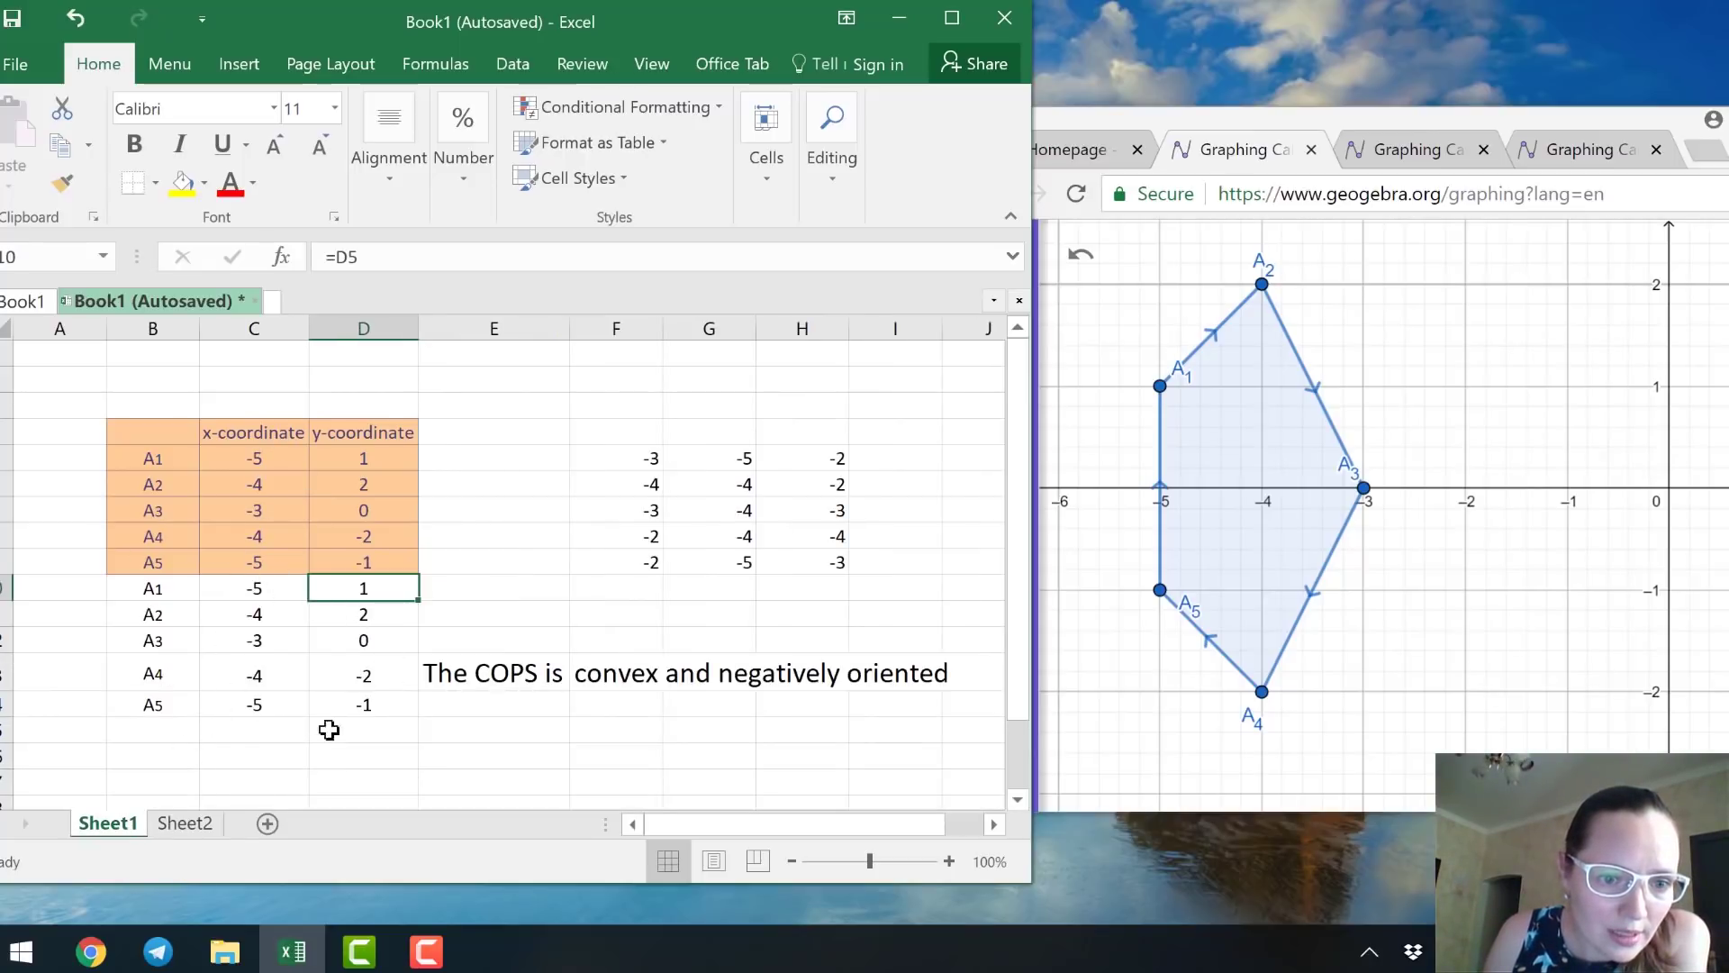
# On Sheet2, link the repeated A1 row below the table to A1's coordinates with =C5 and =D5.
pyautogui.click(185, 830)
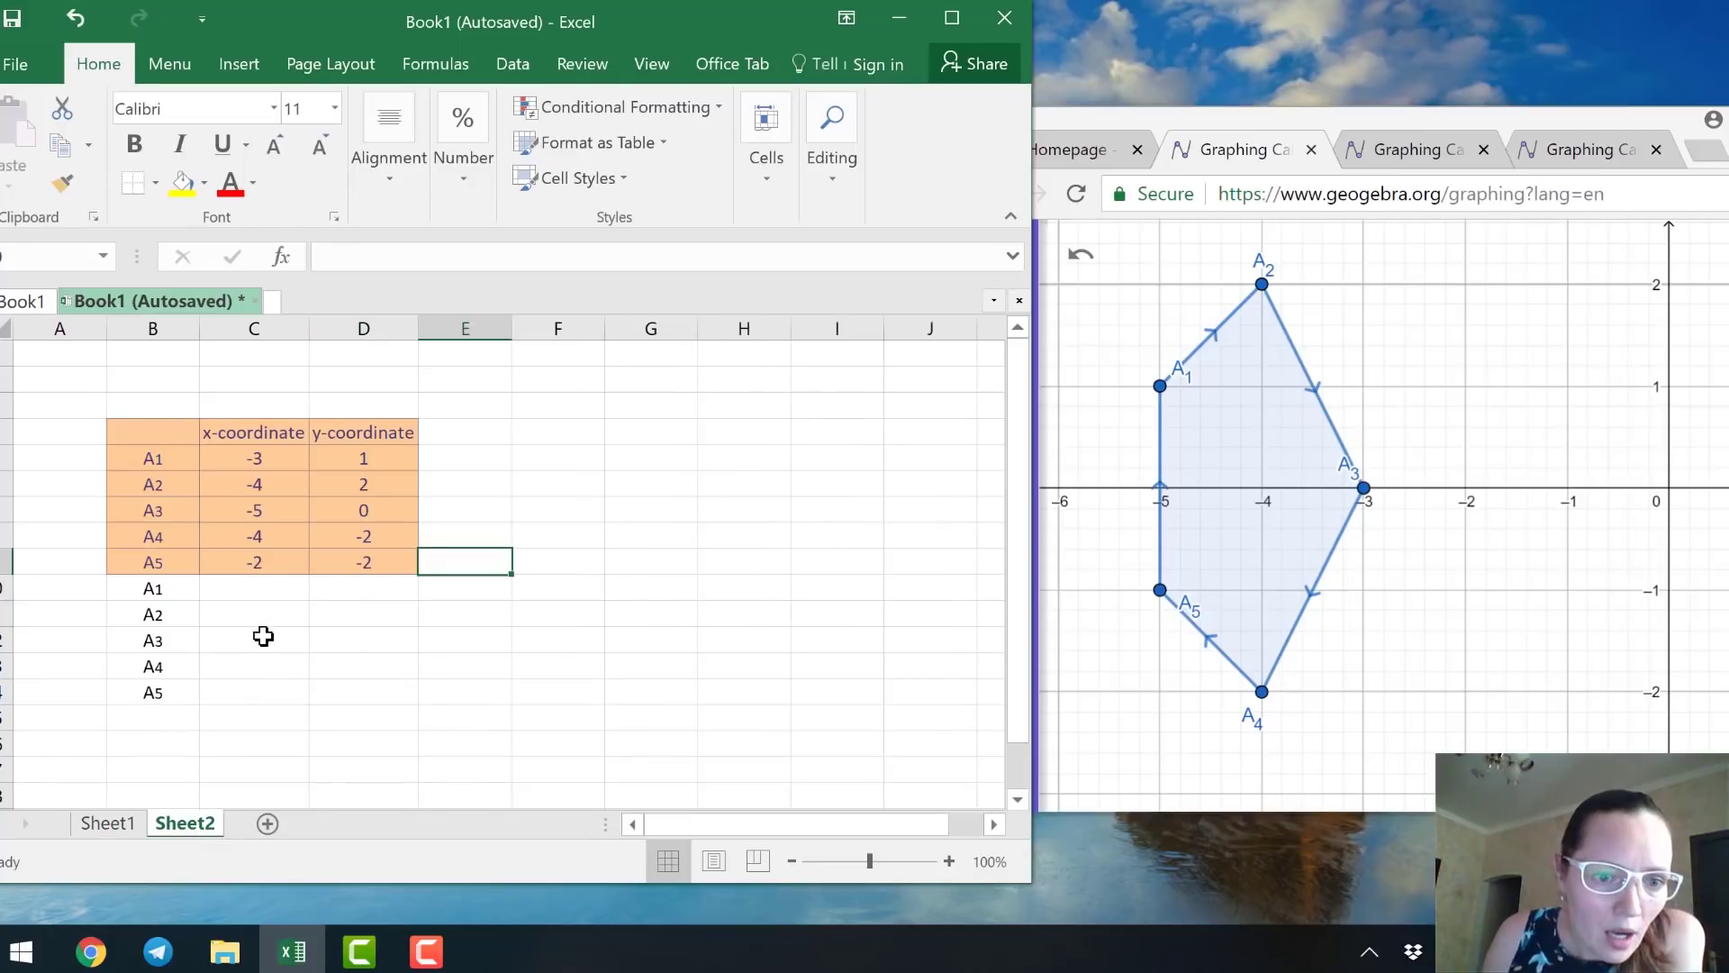
pyautogui.click(258, 590)
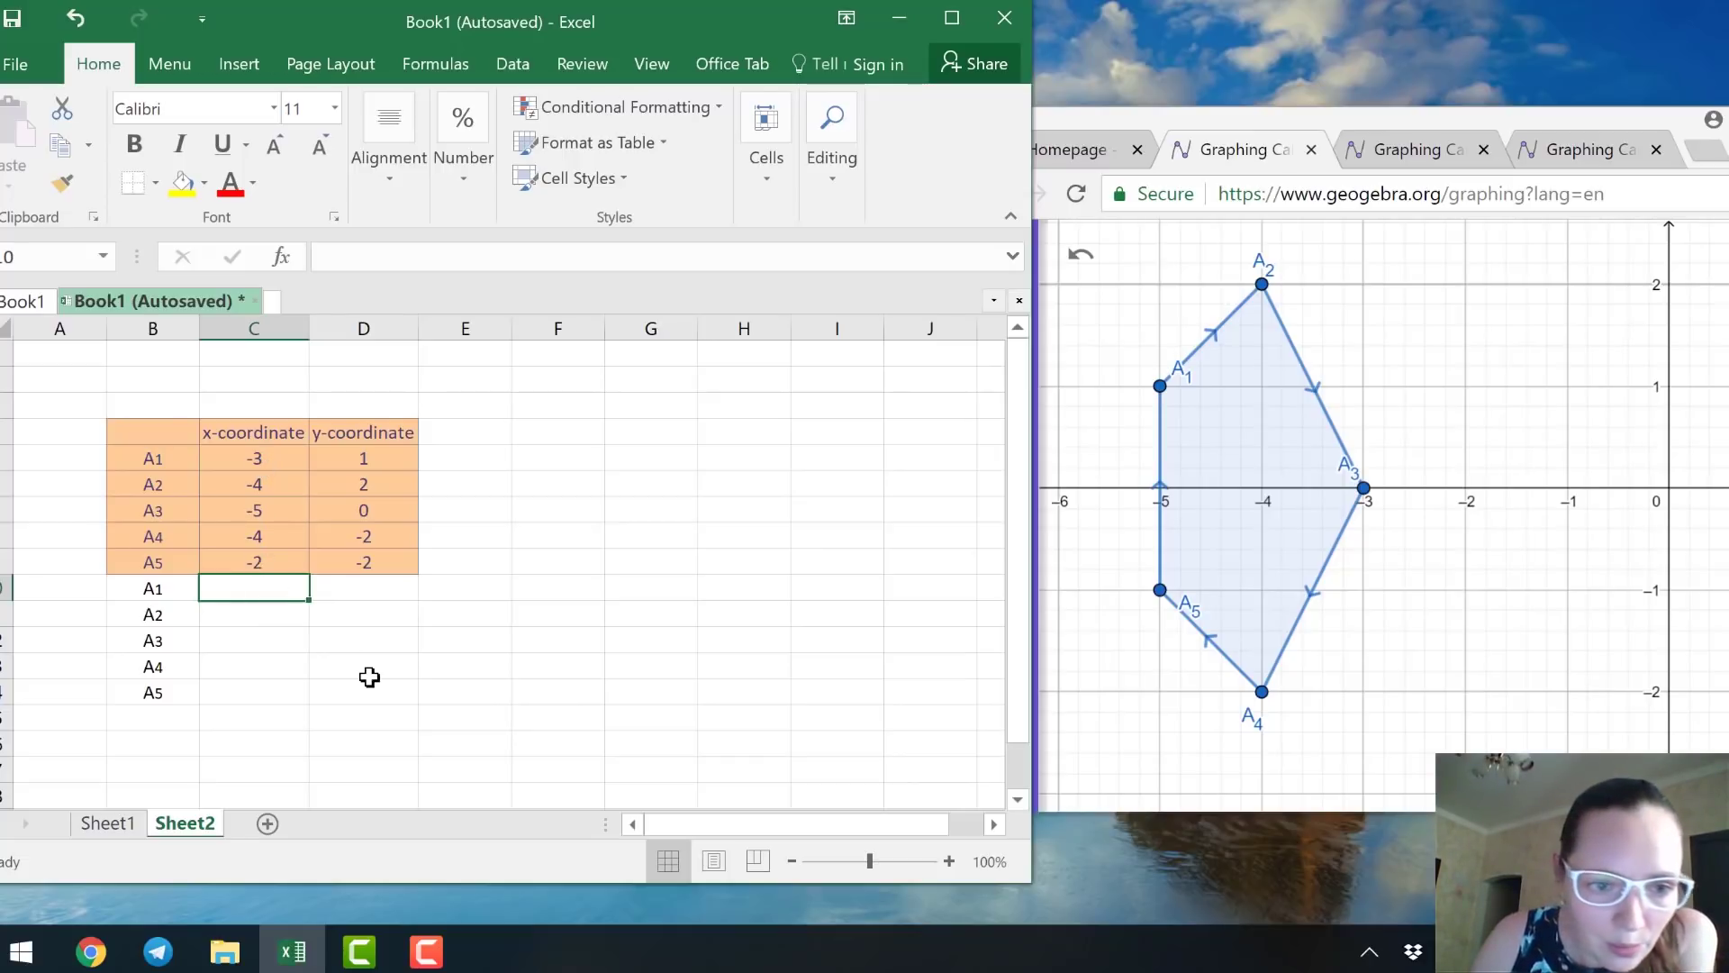
pyautogui.write('=')
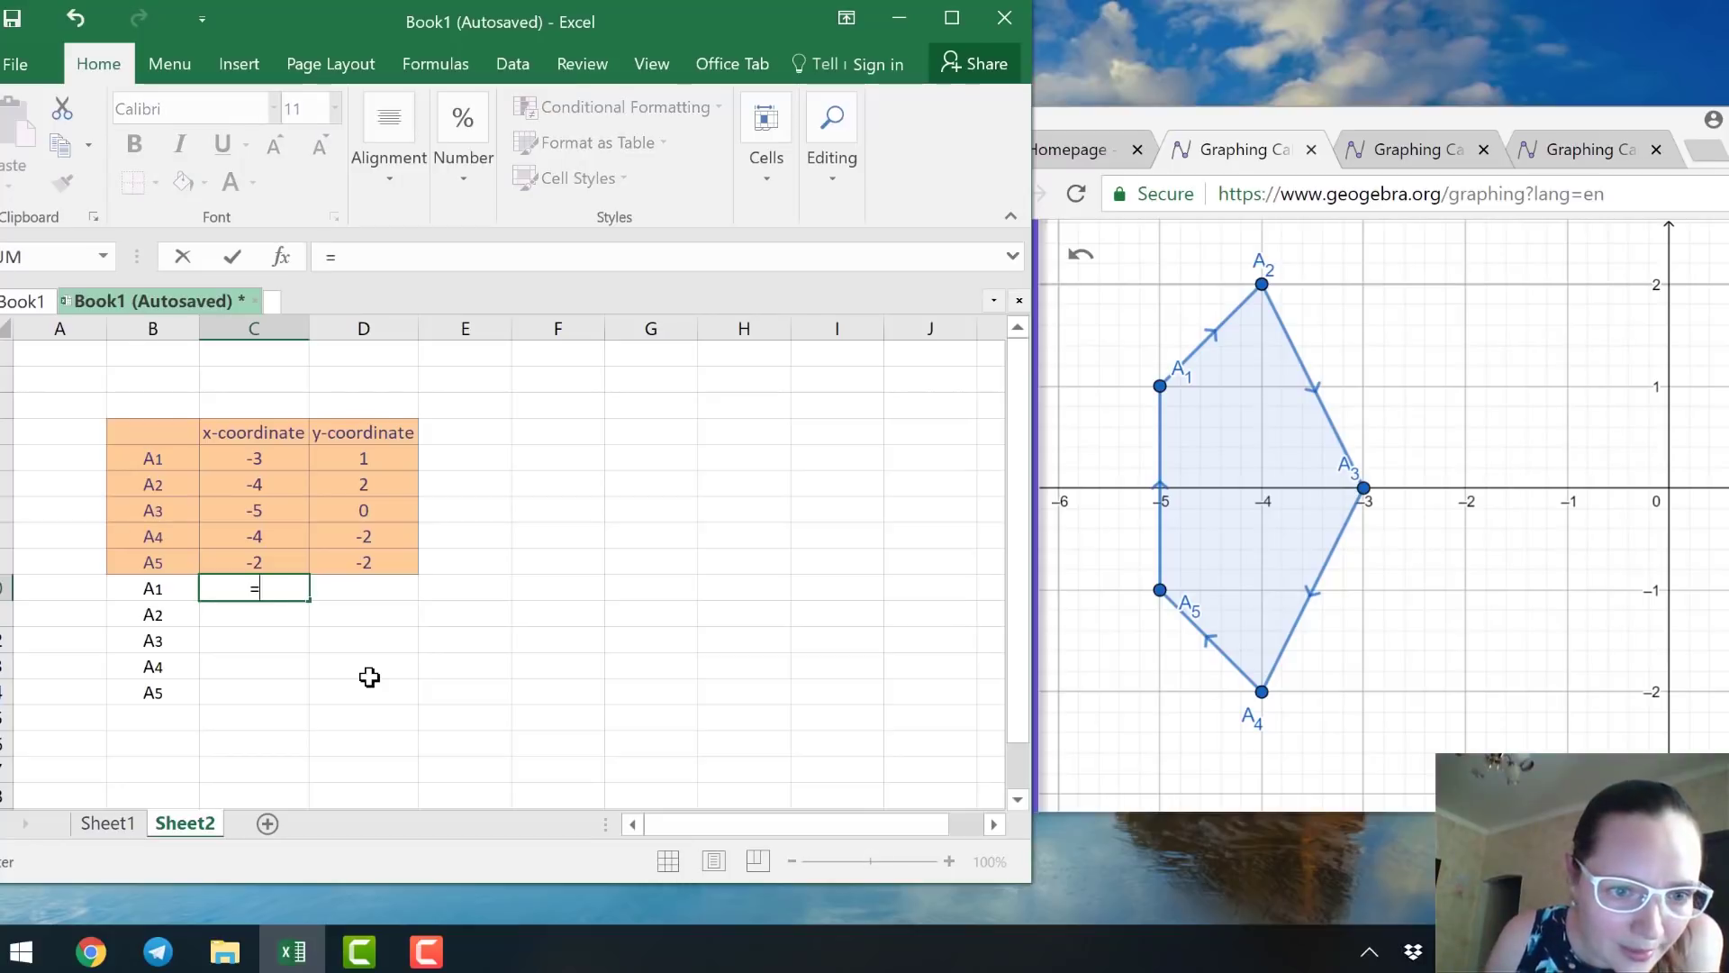
pyautogui.click(280, 457)
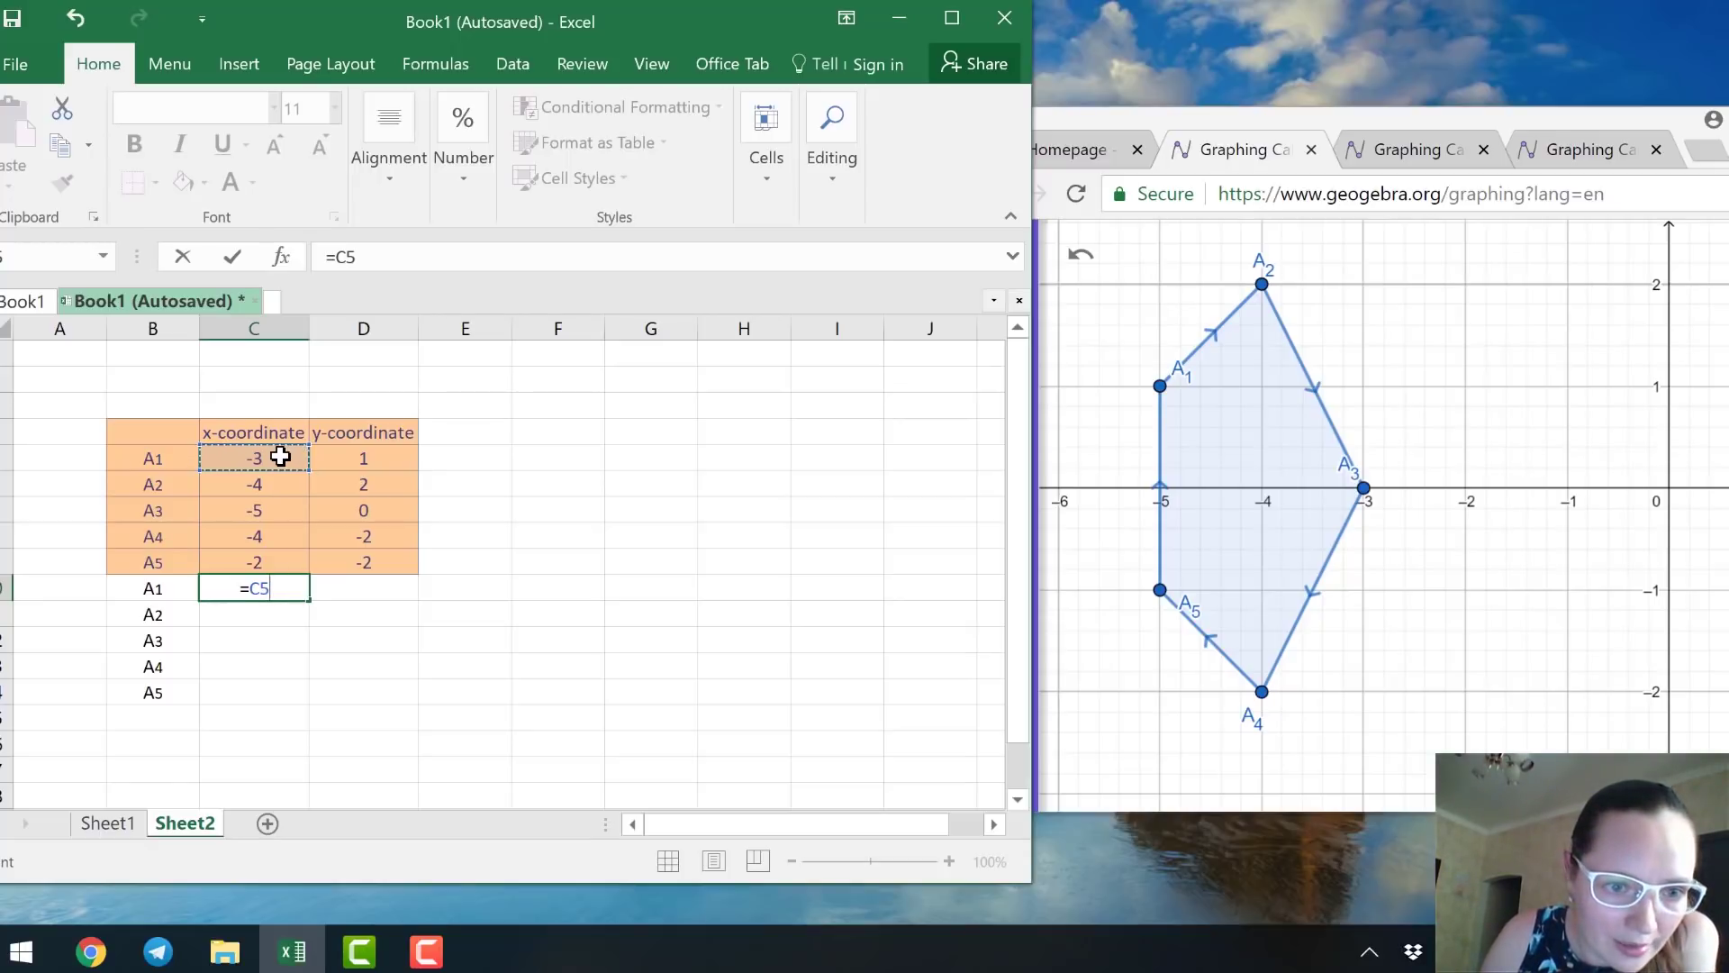
pyautogui.press('Return')
pyautogui.click(386, 586)
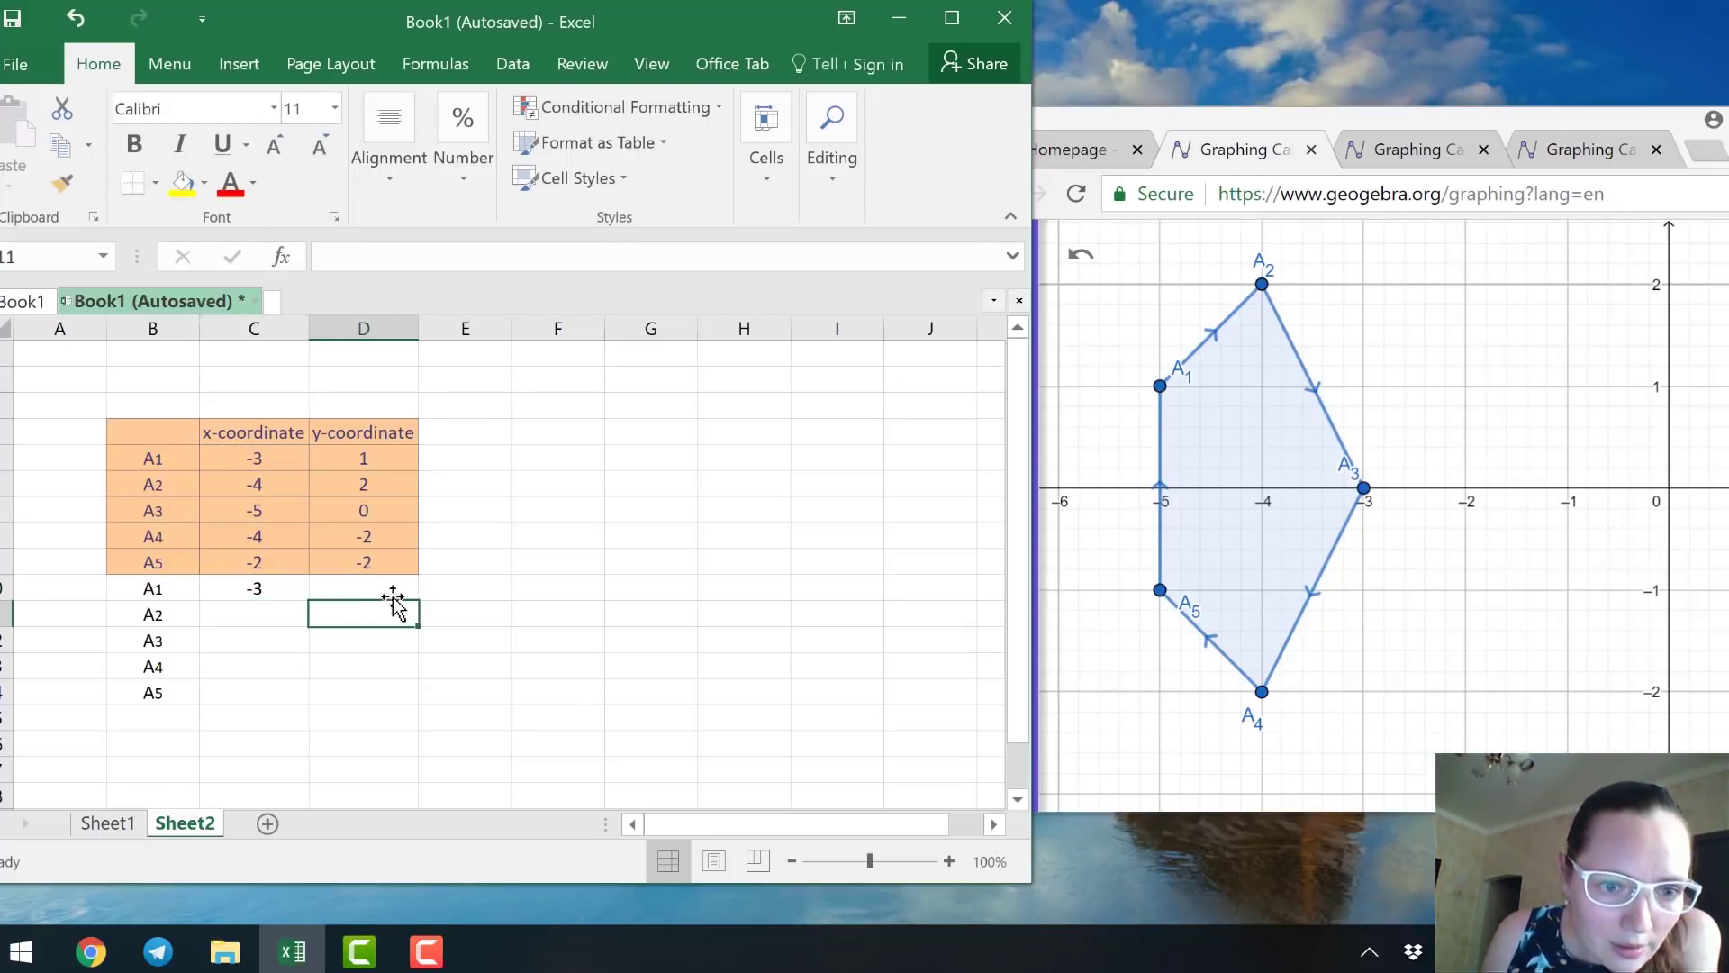
pyautogui.write('=')
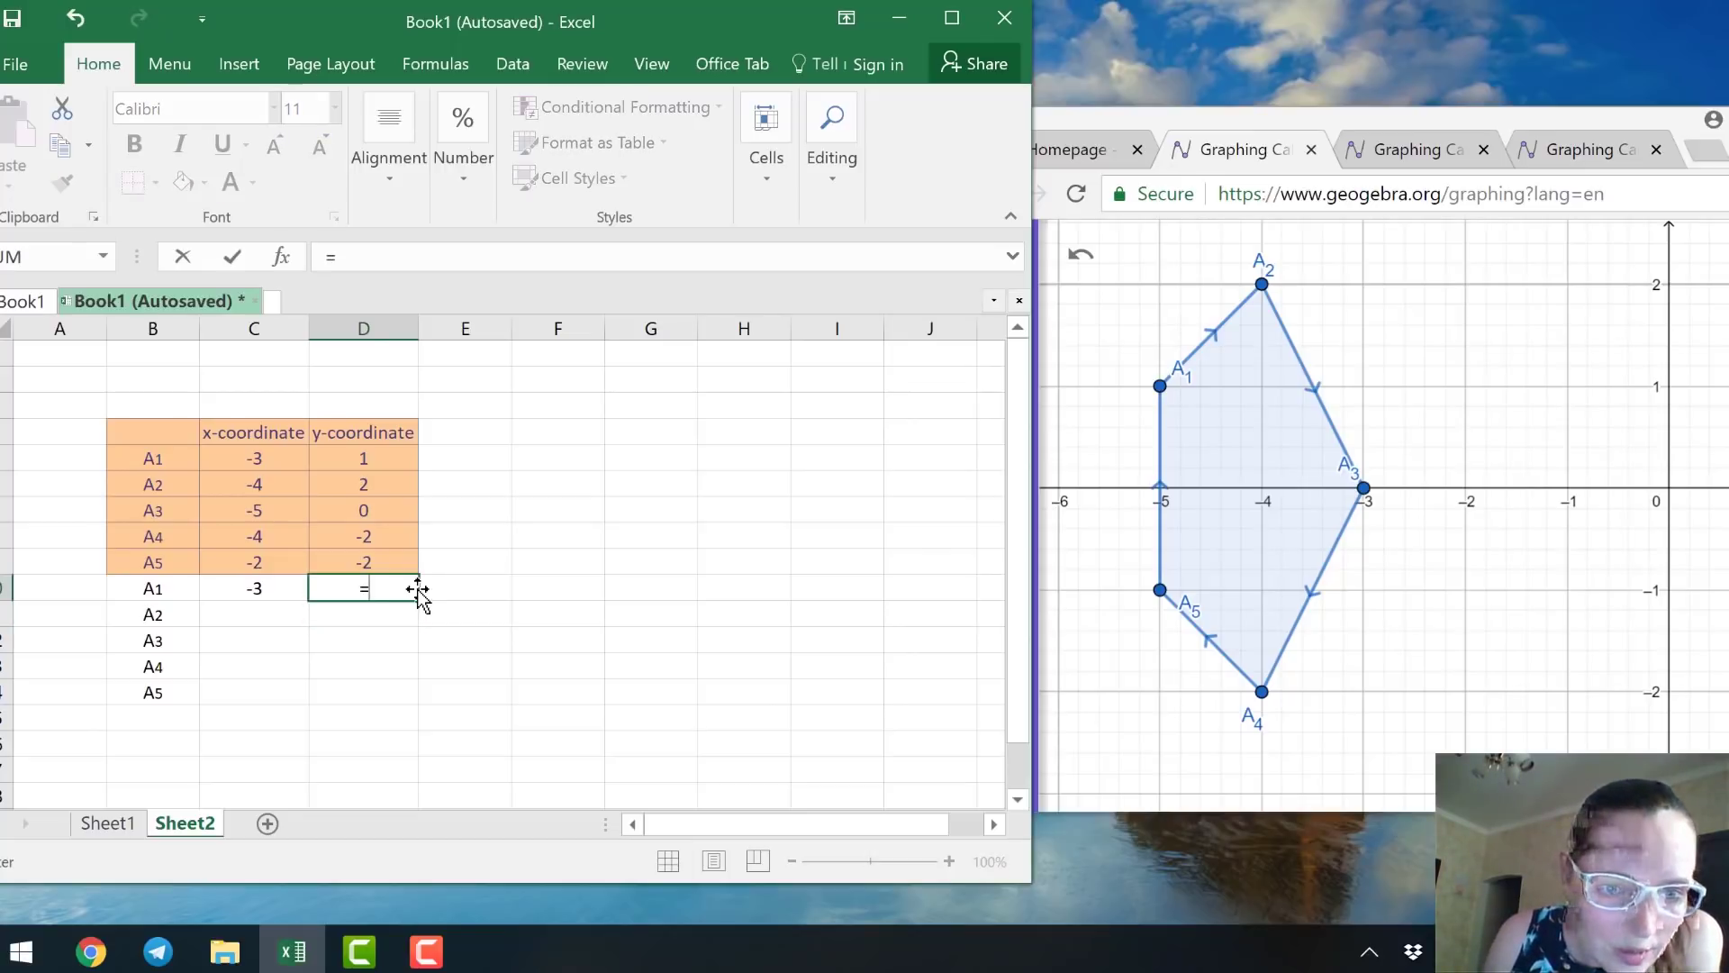
pyautogui.click(380, 453)
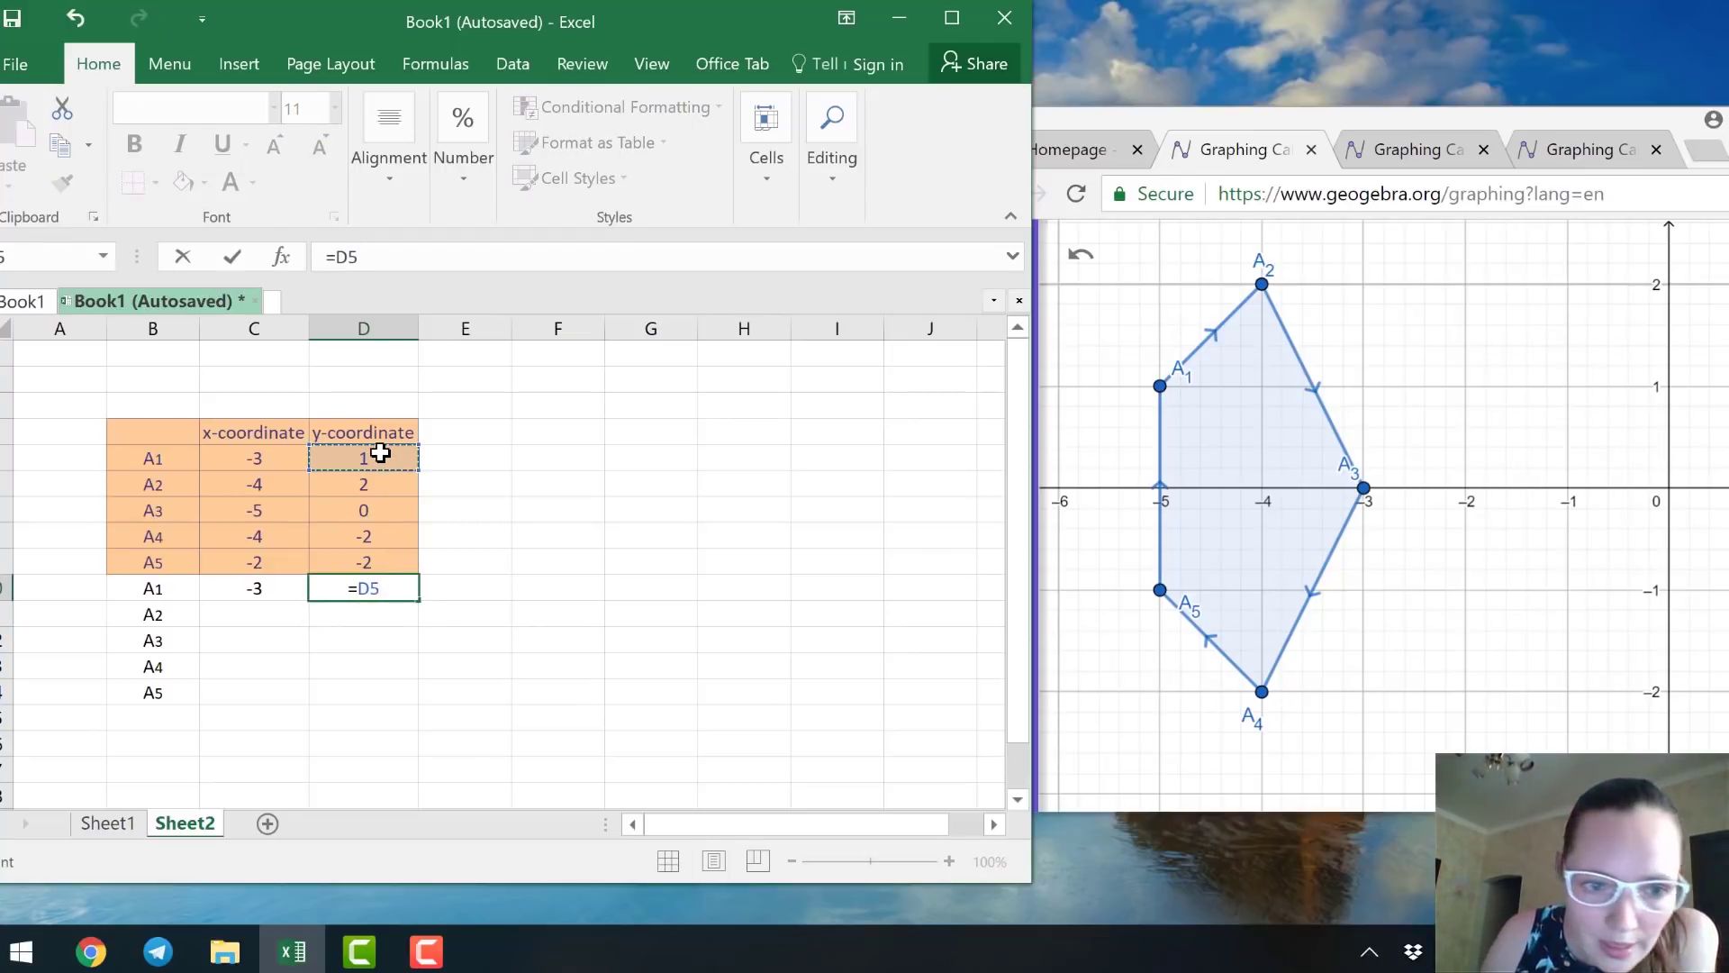
pyautogui.press('Return')
# Link the repeated A2 row to A2's coordinates in the orange table with =C6 and =D6.
pyautogui.click(228, 615)
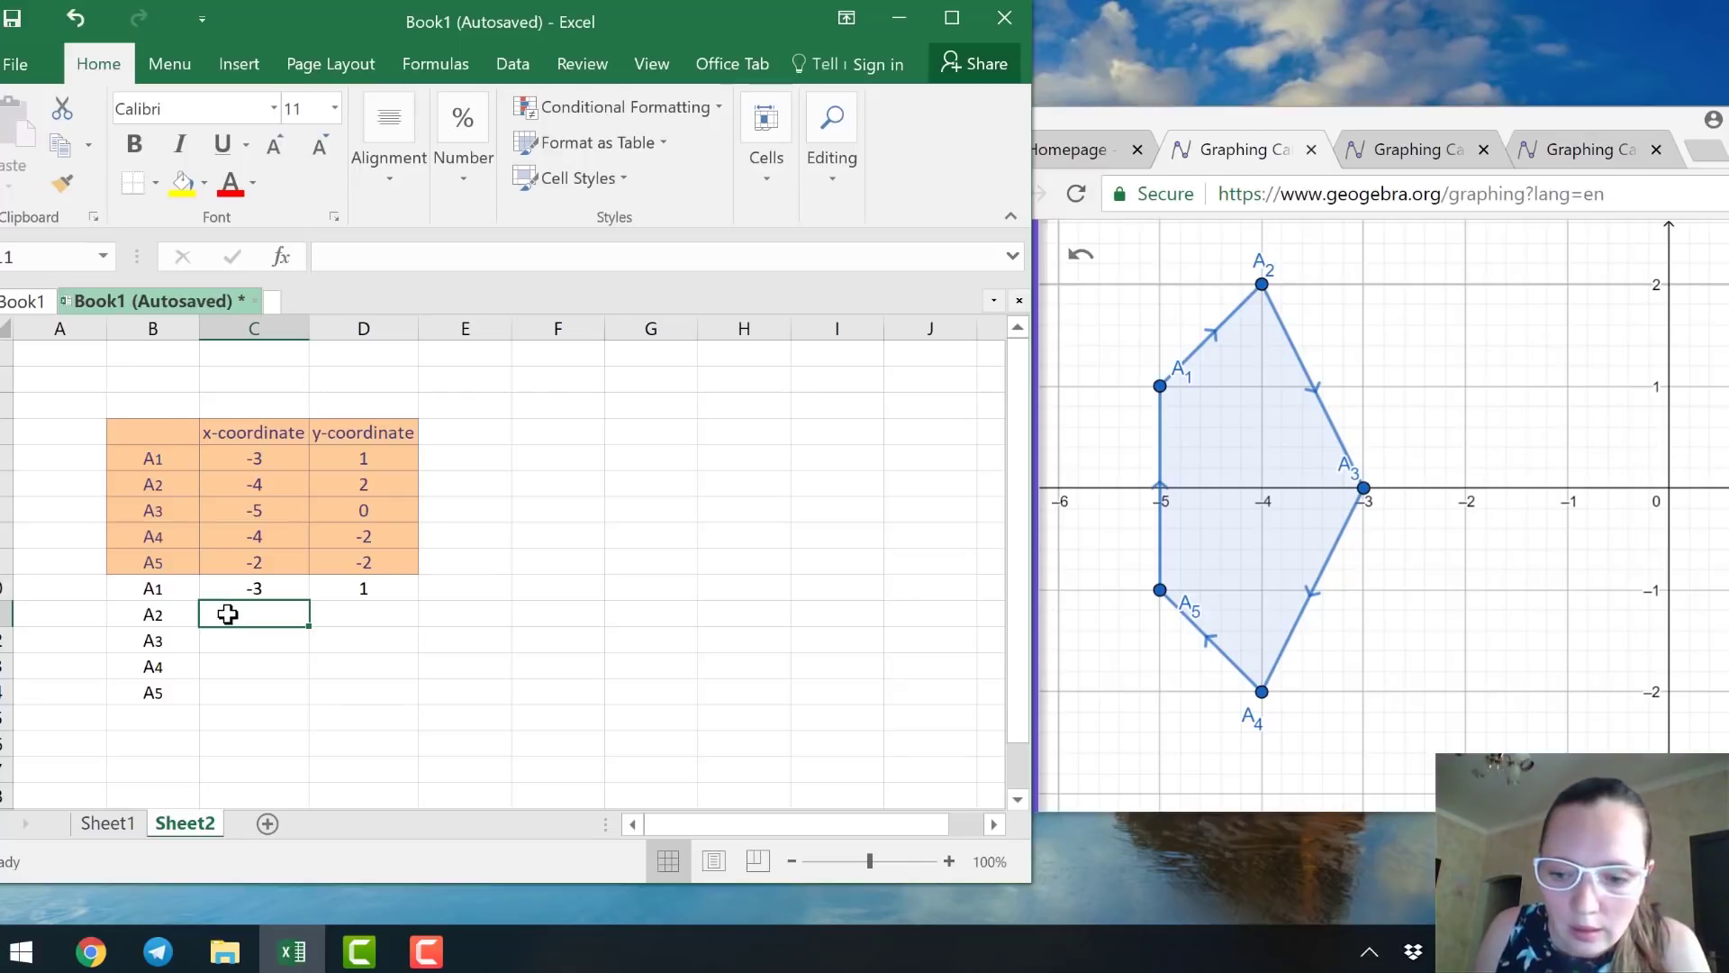
pyautogui.write('=')
pyautogui.click(256, 486)
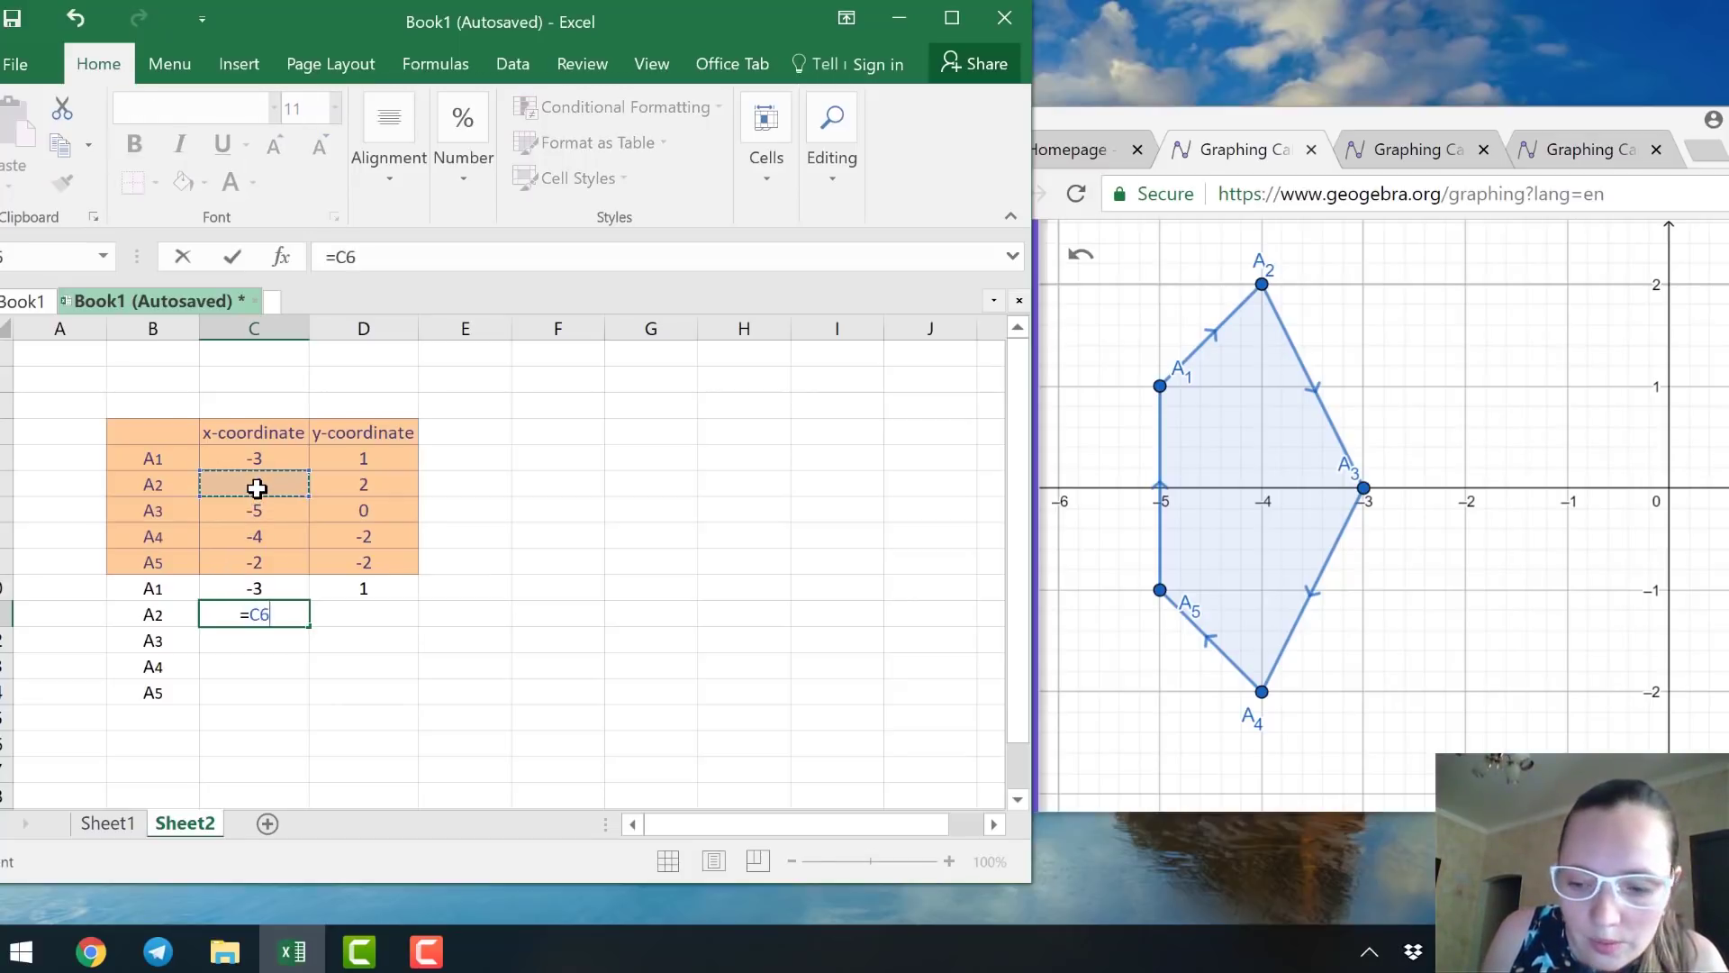
pyautogui.press('Return')
pyautogui.click(336, 616)
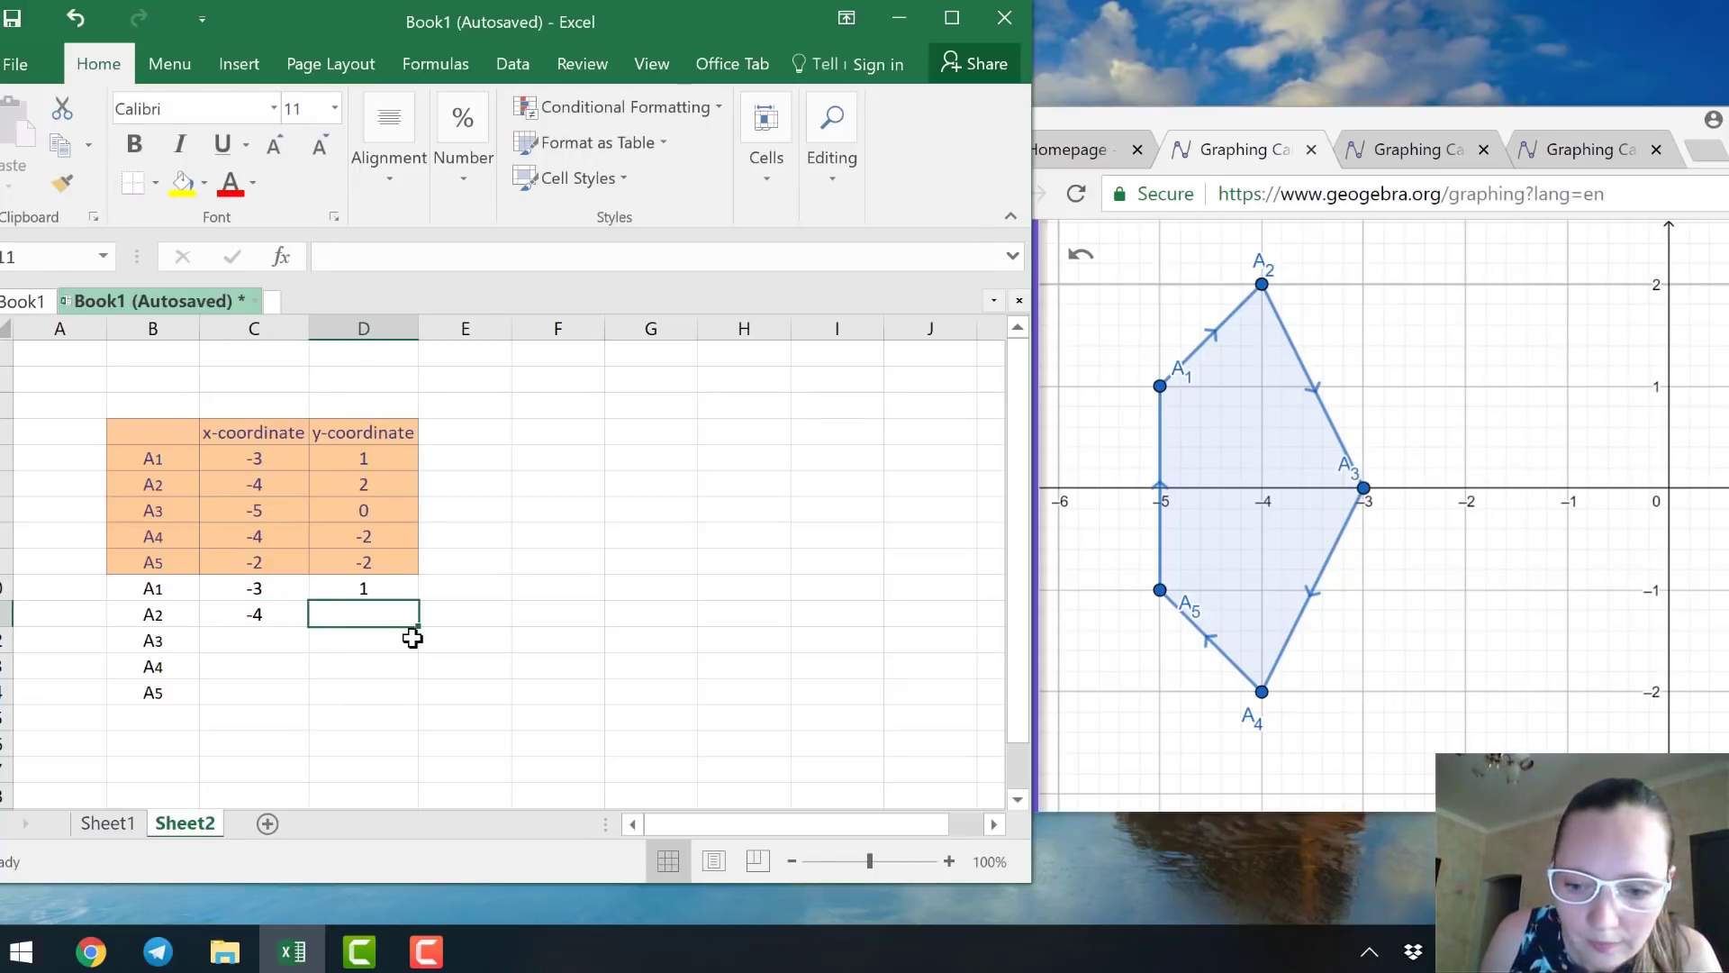
pyautogui.write('=')
pyautogui.click(378, 489)
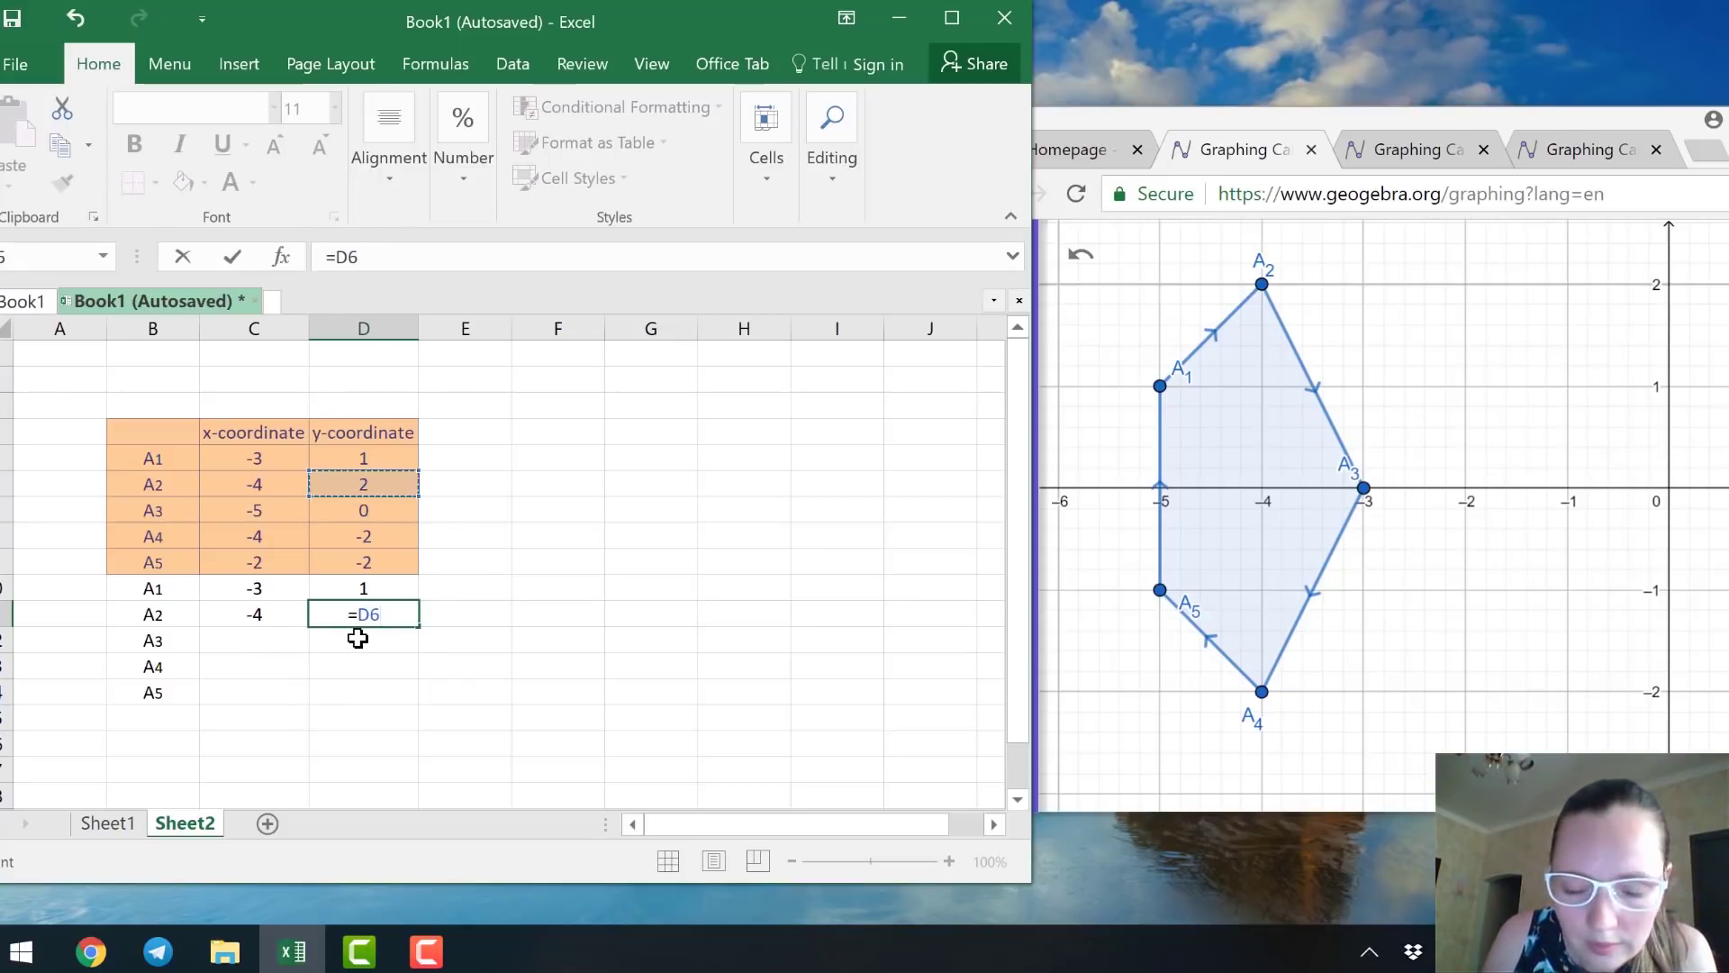
pyautogui.press('Return')
# Fill the x-coordinates of the repeated A3, A4 and A5 rows with the references =C7, =C8 and =C9.
pyautogui.click(251, 642)
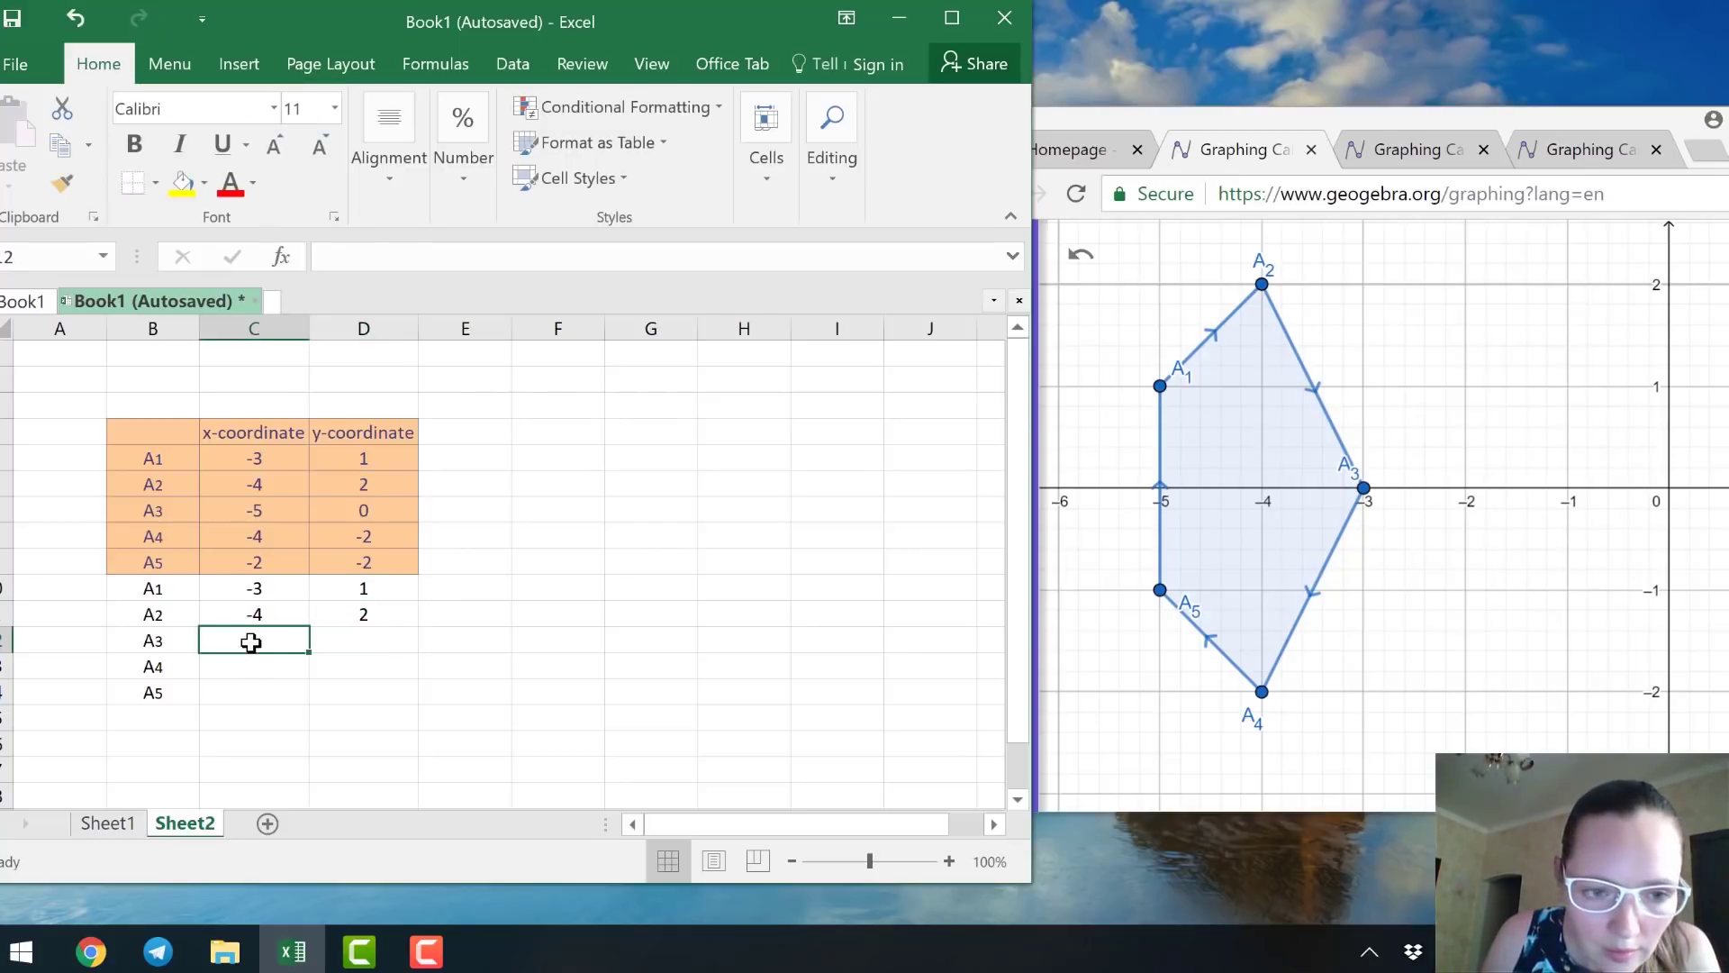
pyautogui.write('=')
pyautogui.click(254, 510)
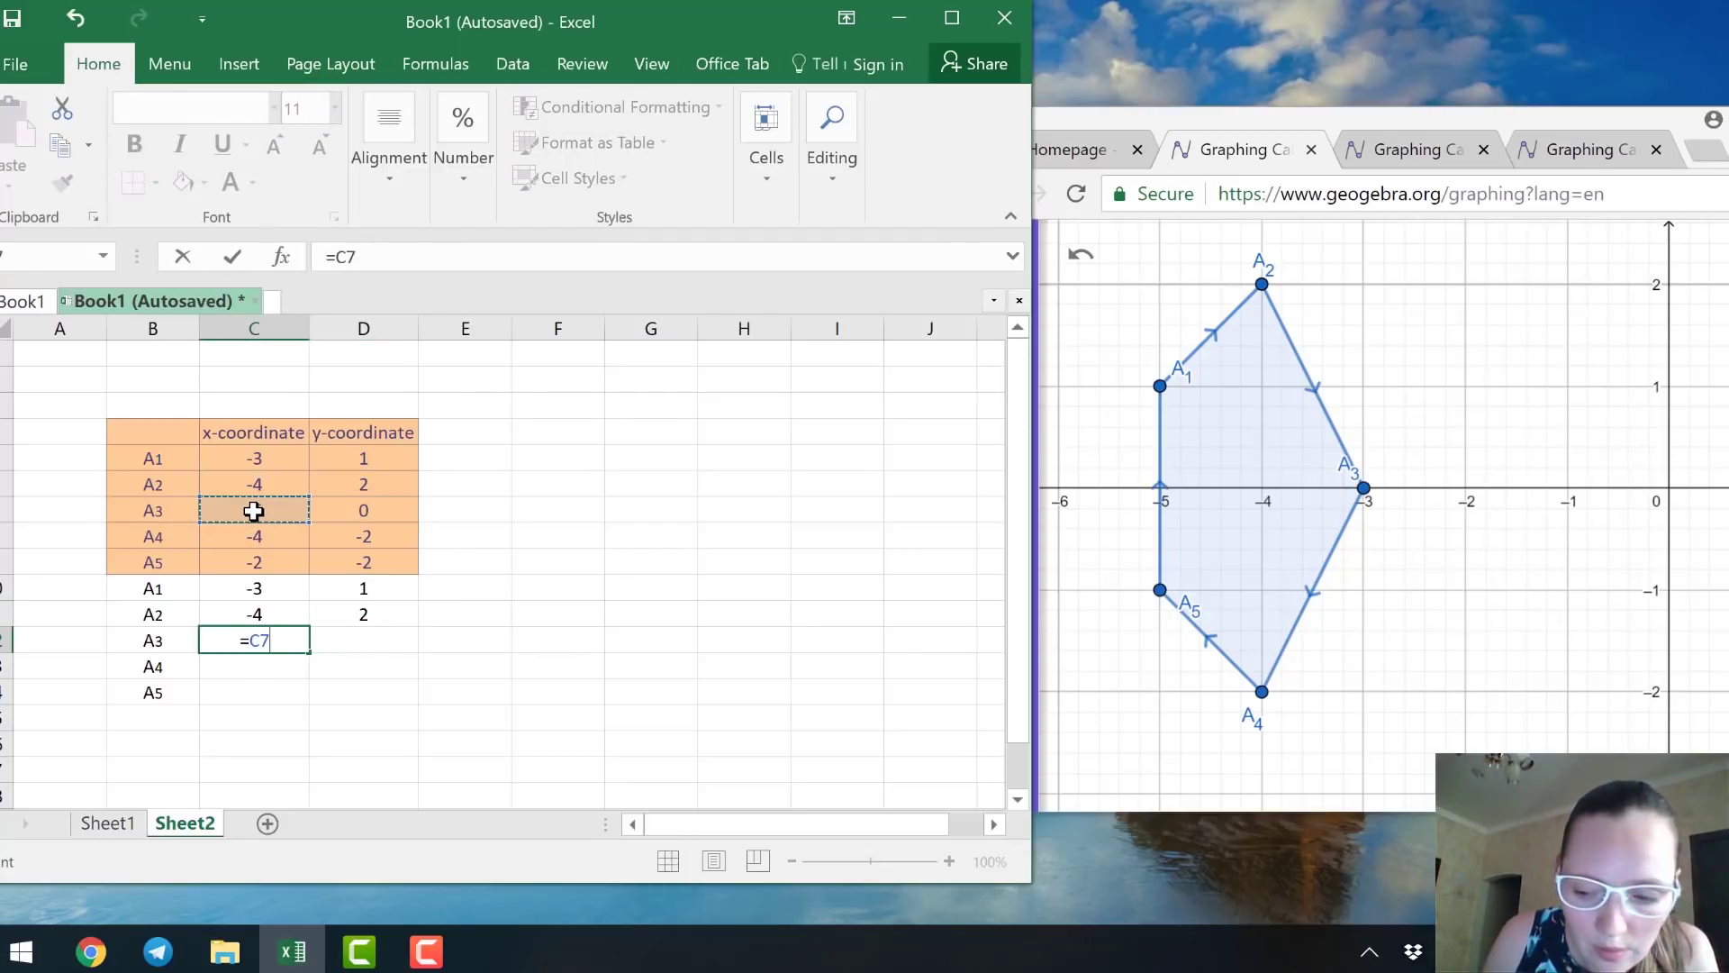
pyautogui.press('Return')
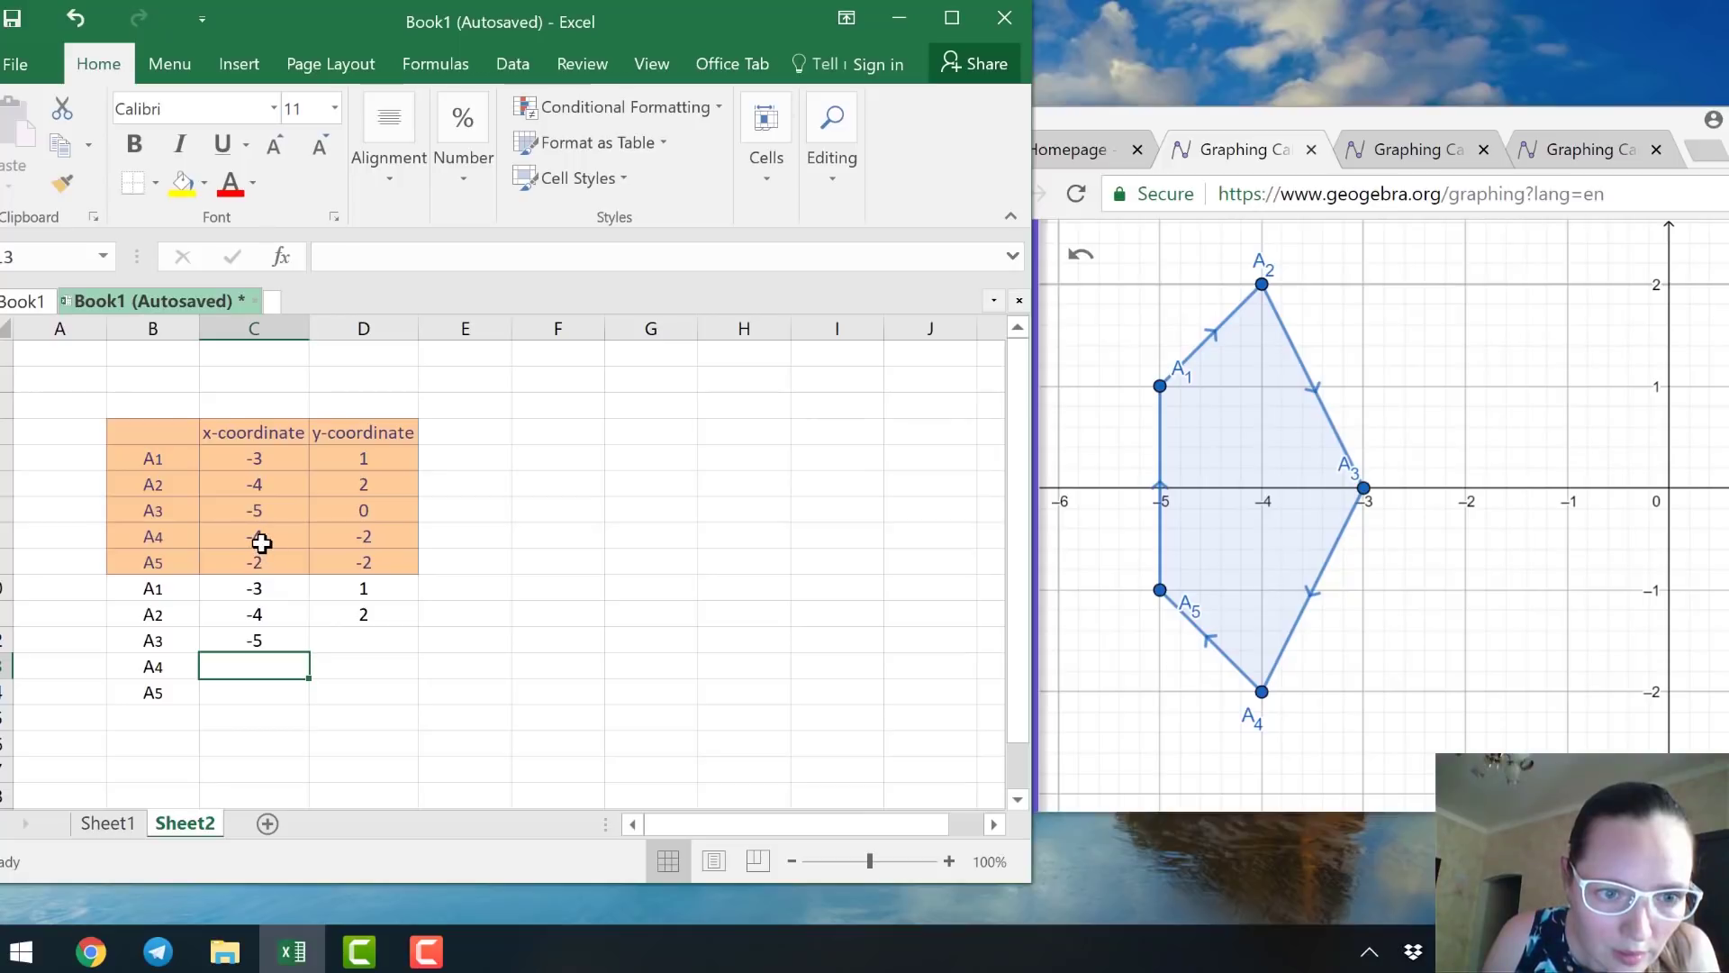
pyautogui.click(262, 542)
pyautogui.click(258, 664)
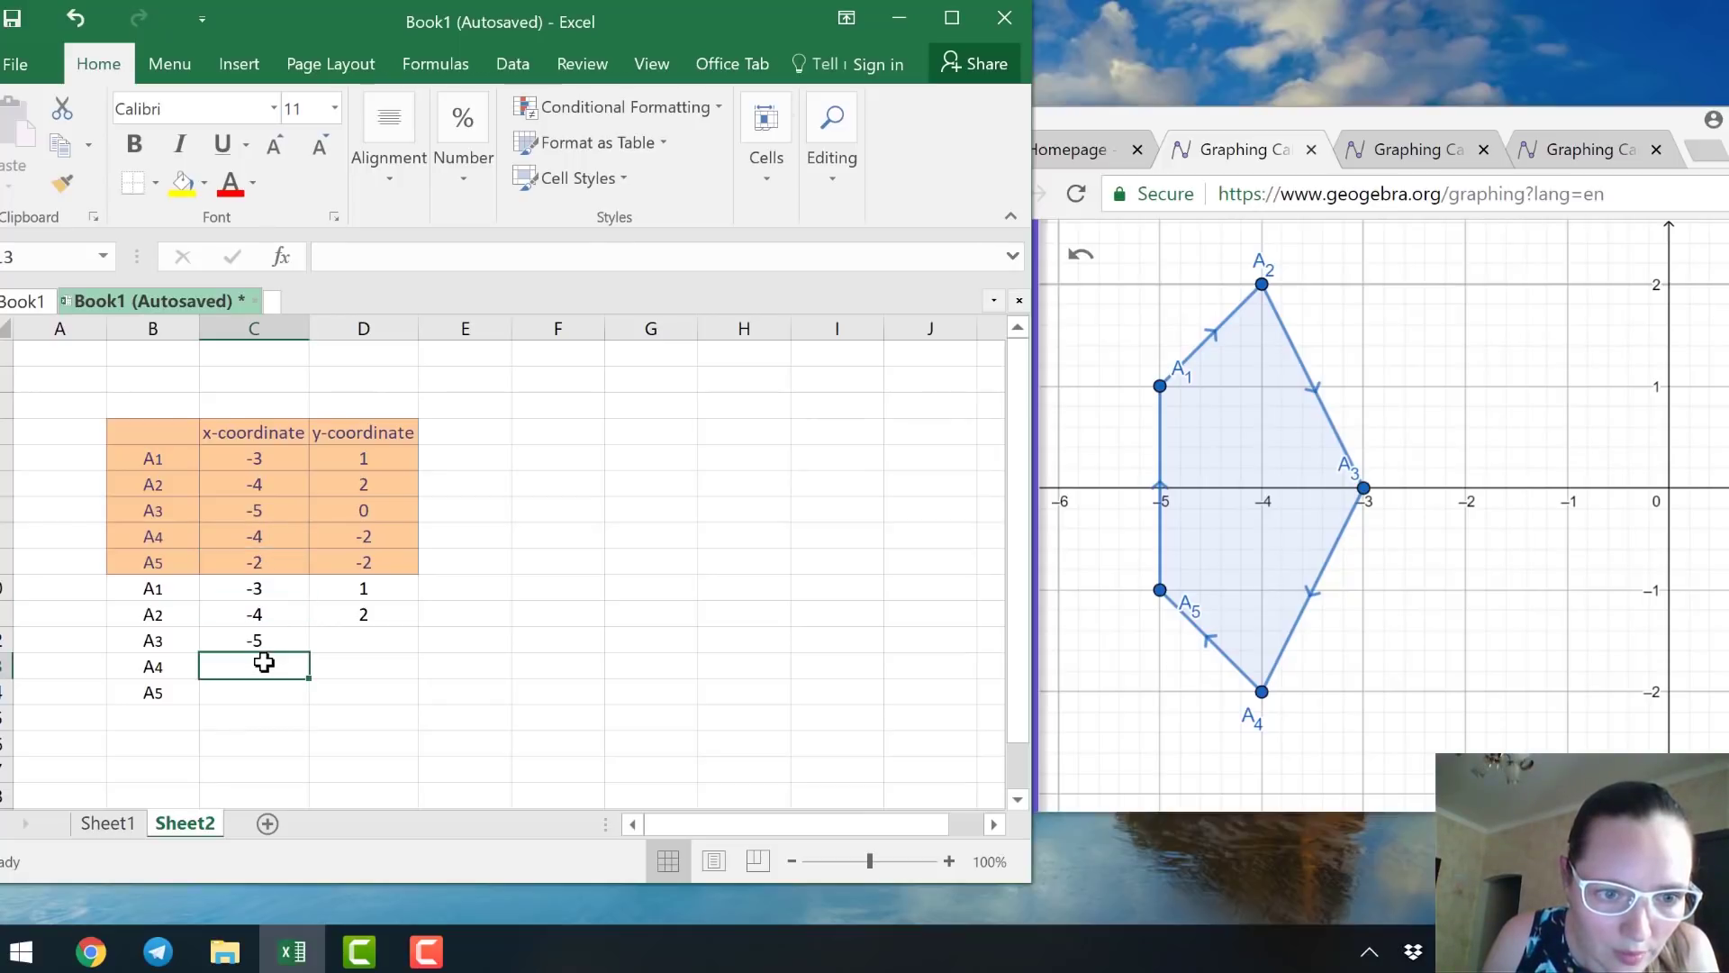
pyautogui.write('=')
pyautogui.click(259, 539)
pyautogui.press('Return')
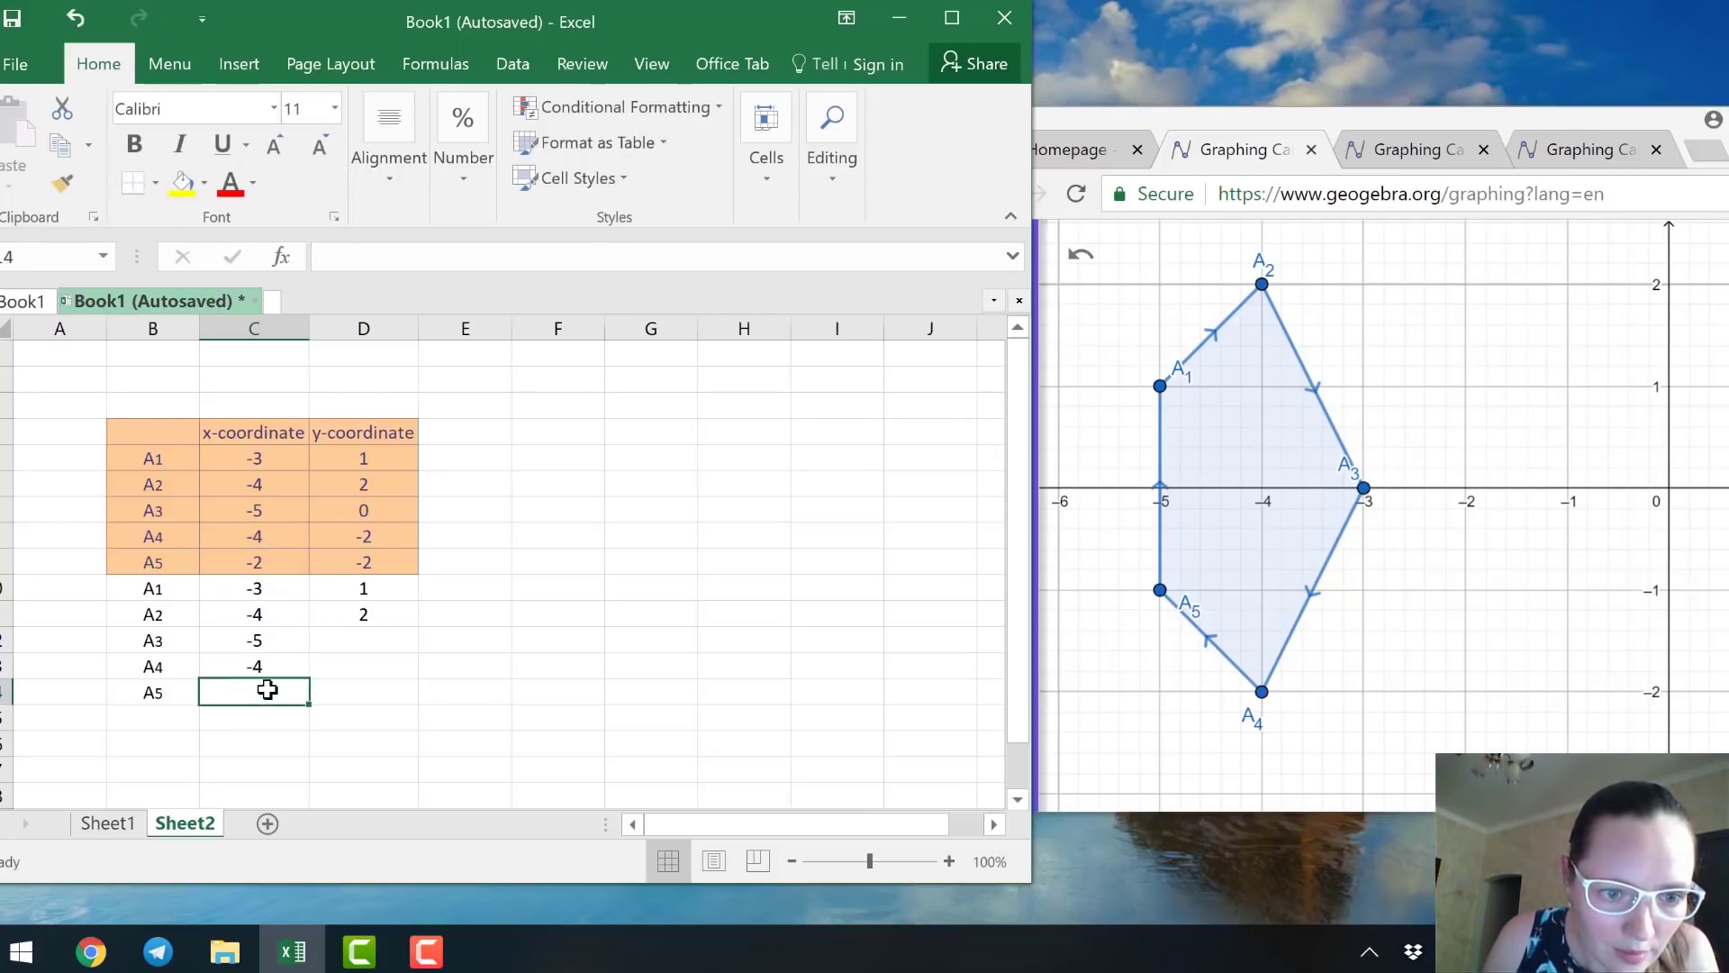
pyautogui.write('=')
pyautogui.click(255, 565)
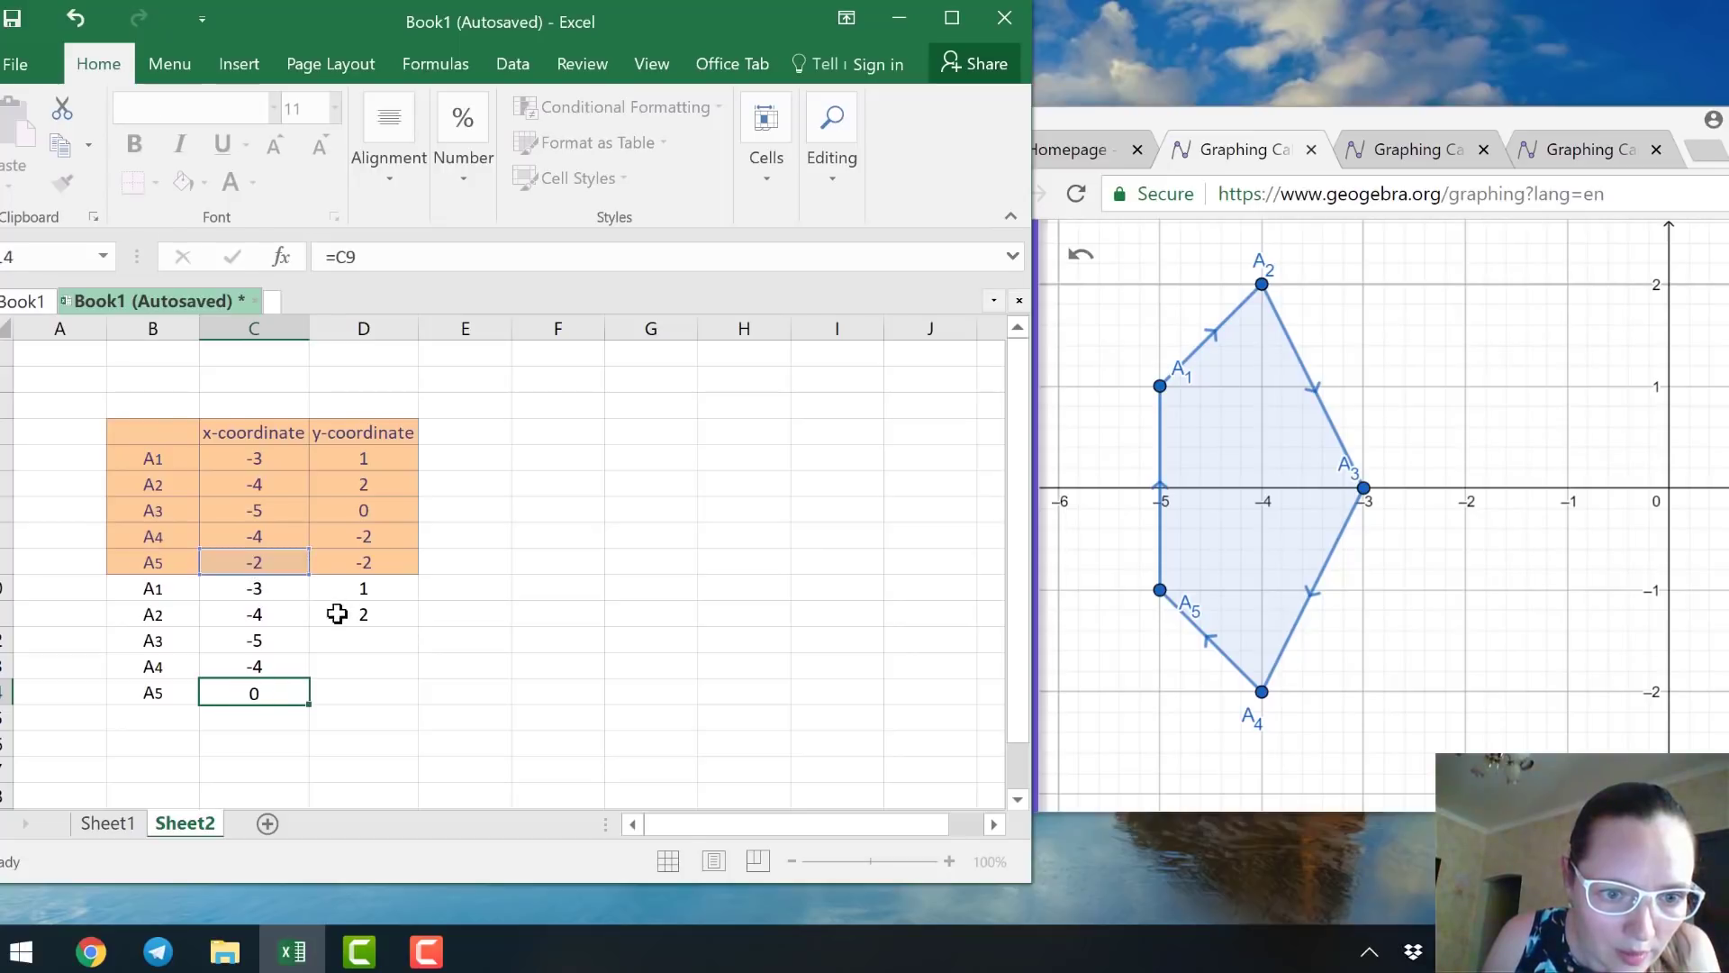
# Fill the y-coordinates of the repeated A3, A4 and A5 rows with the references =D7, =D8 and =D9.
pyautogui.press('Return')
pyautogui.click(345, 641)
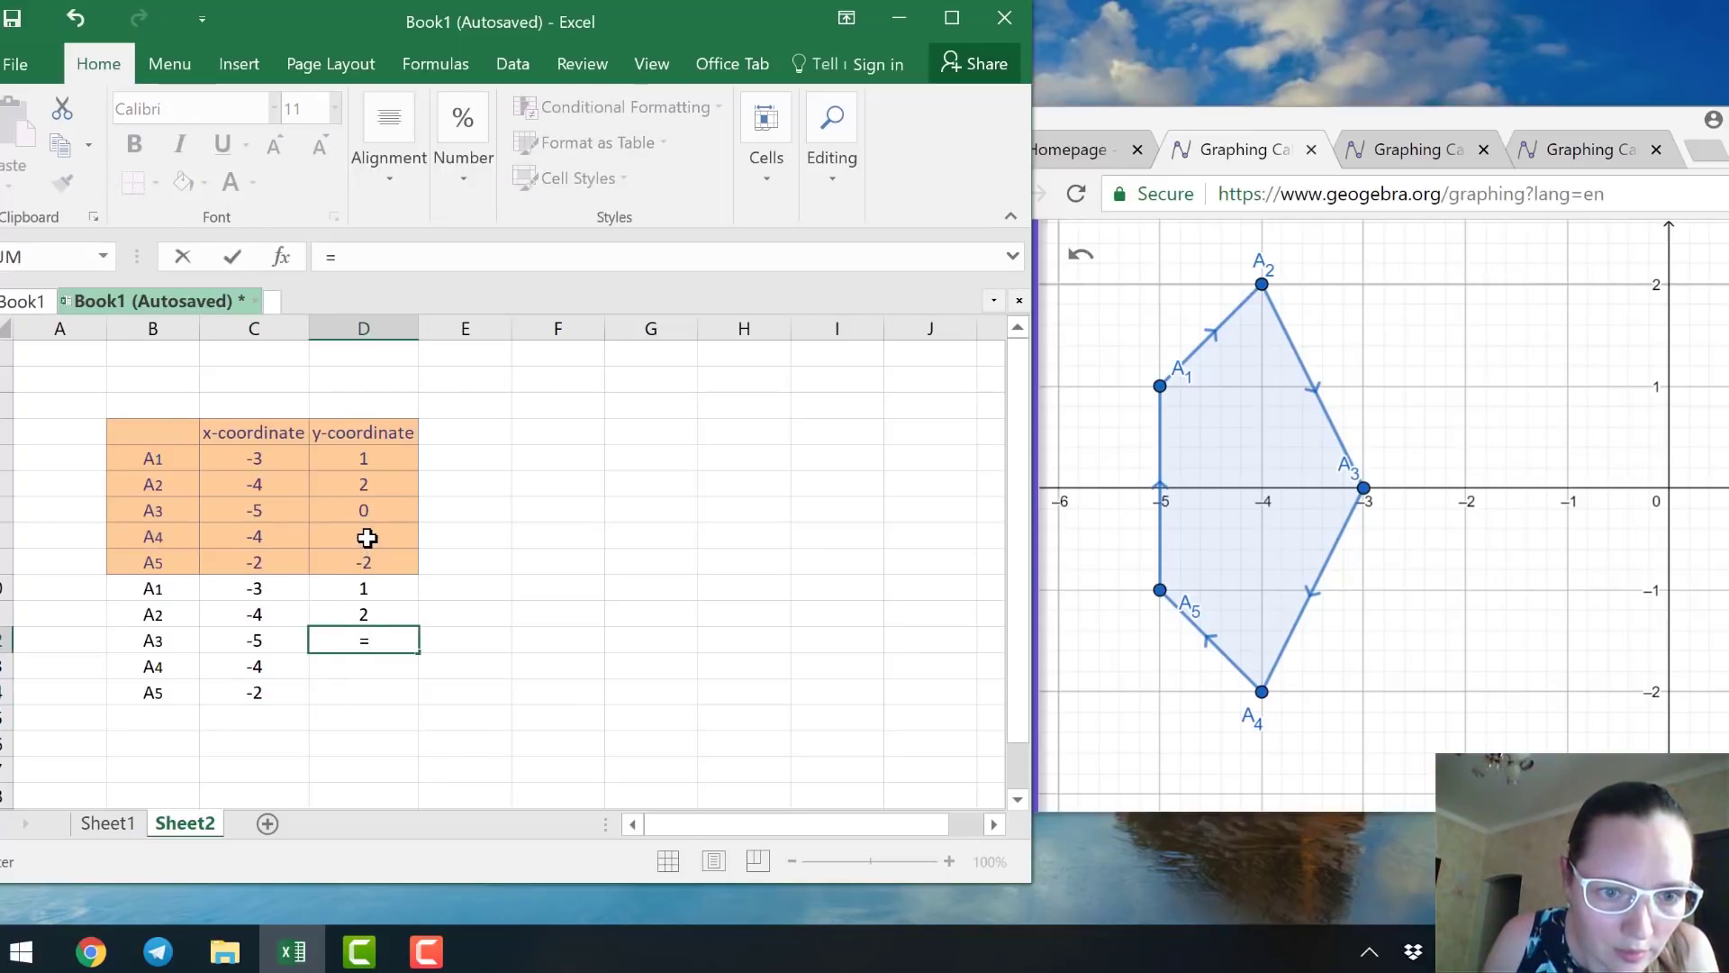
pyautogui.click(360, 510)
pyautogui.press('Return')
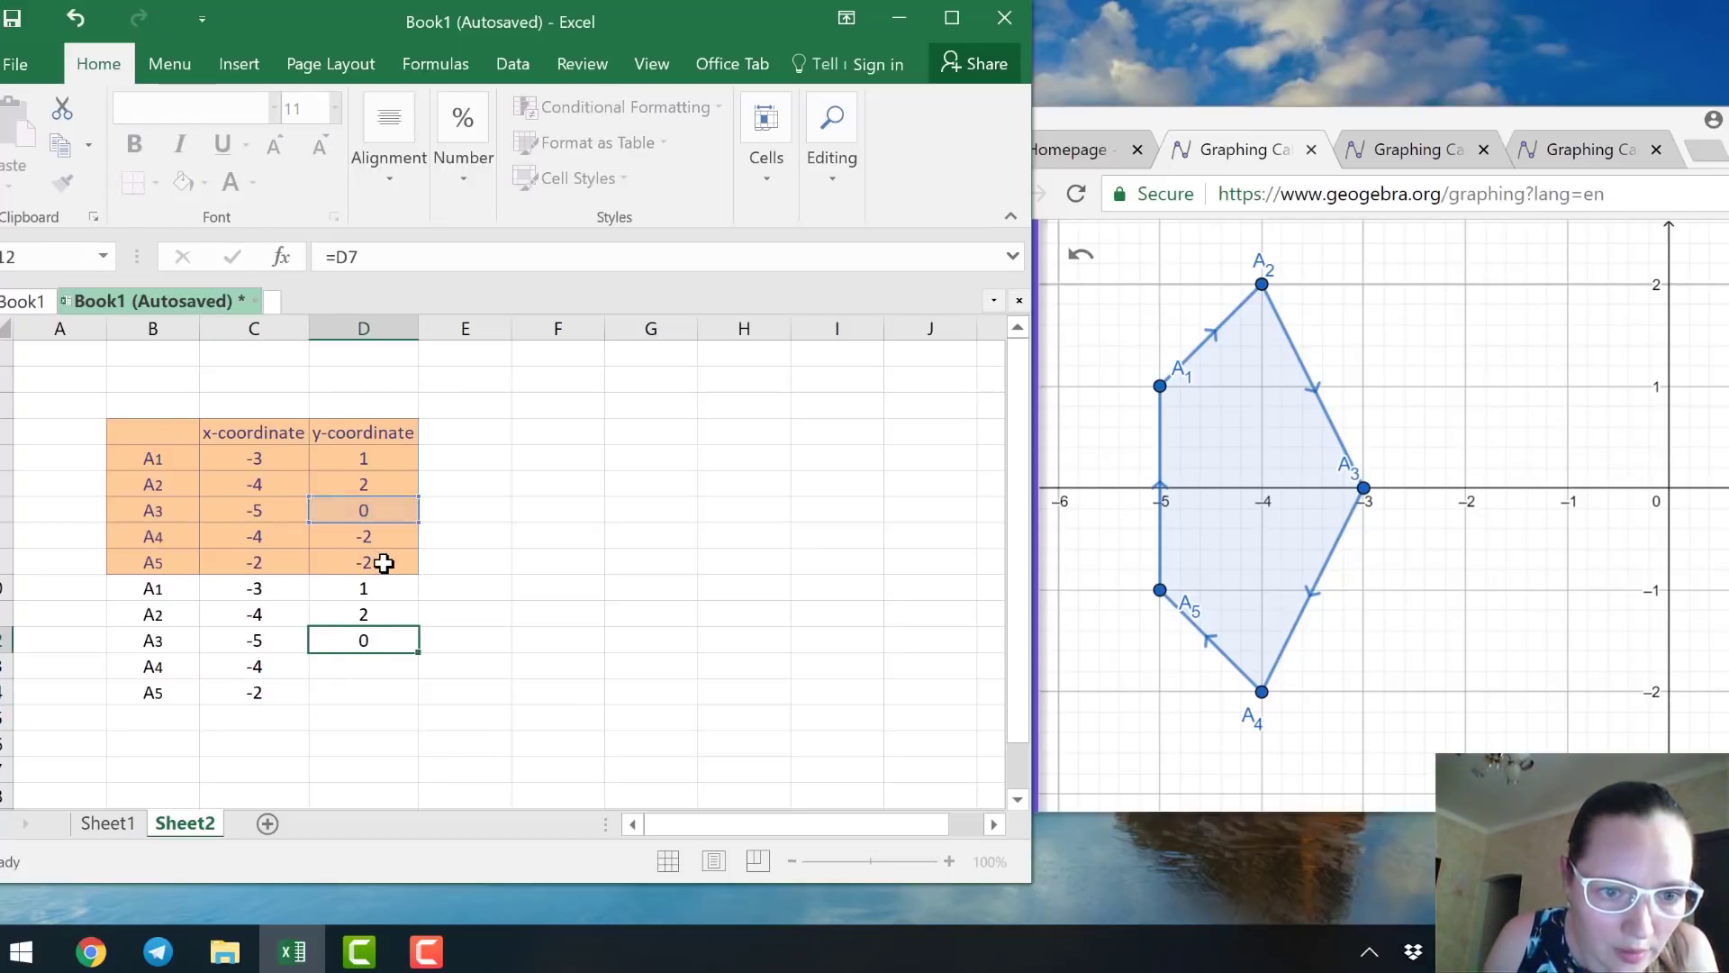
pyautogui.write('=')
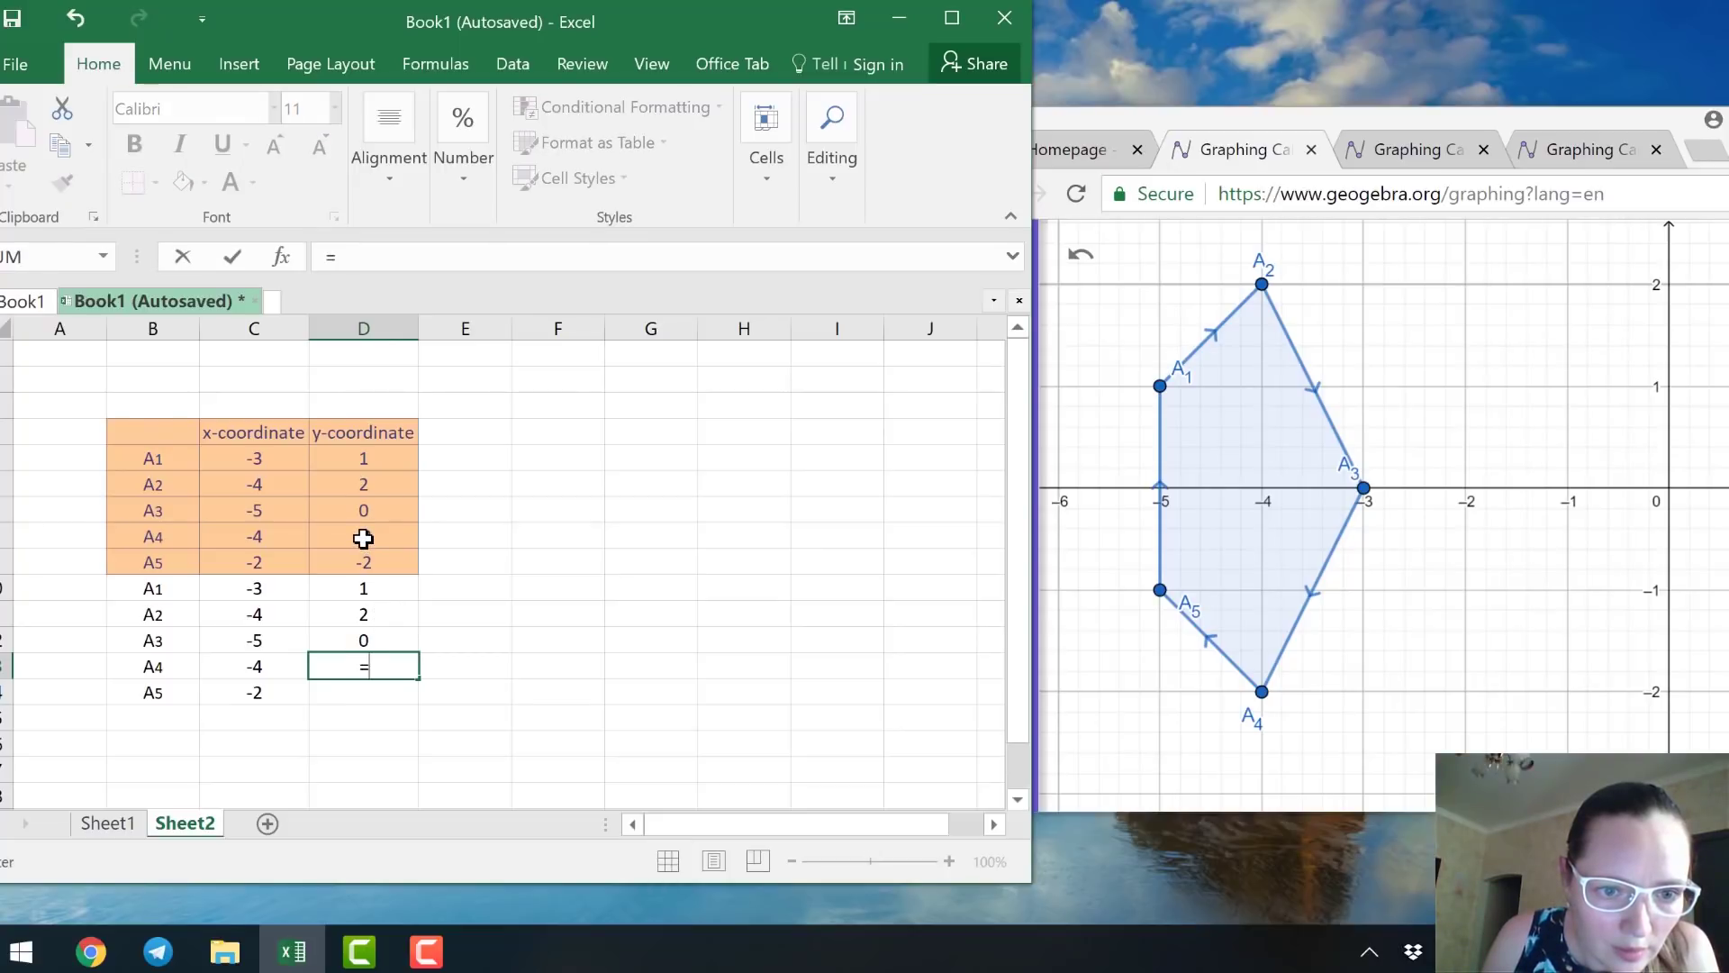
pyautogui.click(363, 538)
pyautogui.press('Return')
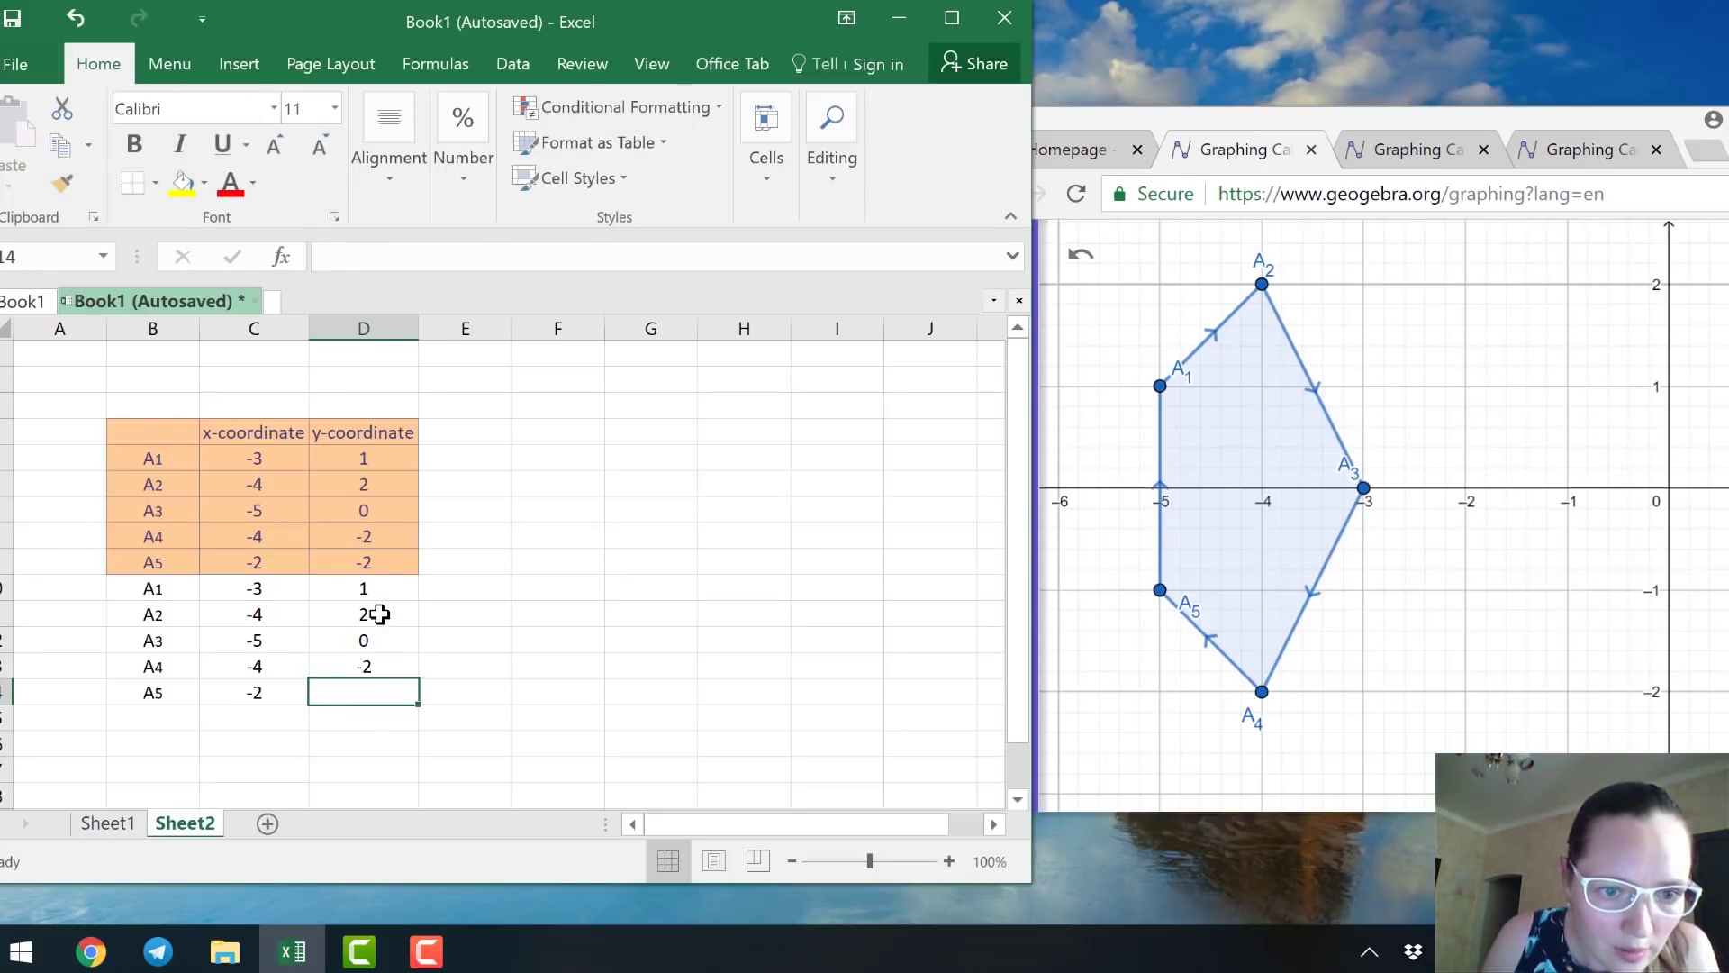
pyautogui.write('=')
pyautogui.click(379, 562)
pyautogui.press('Return')
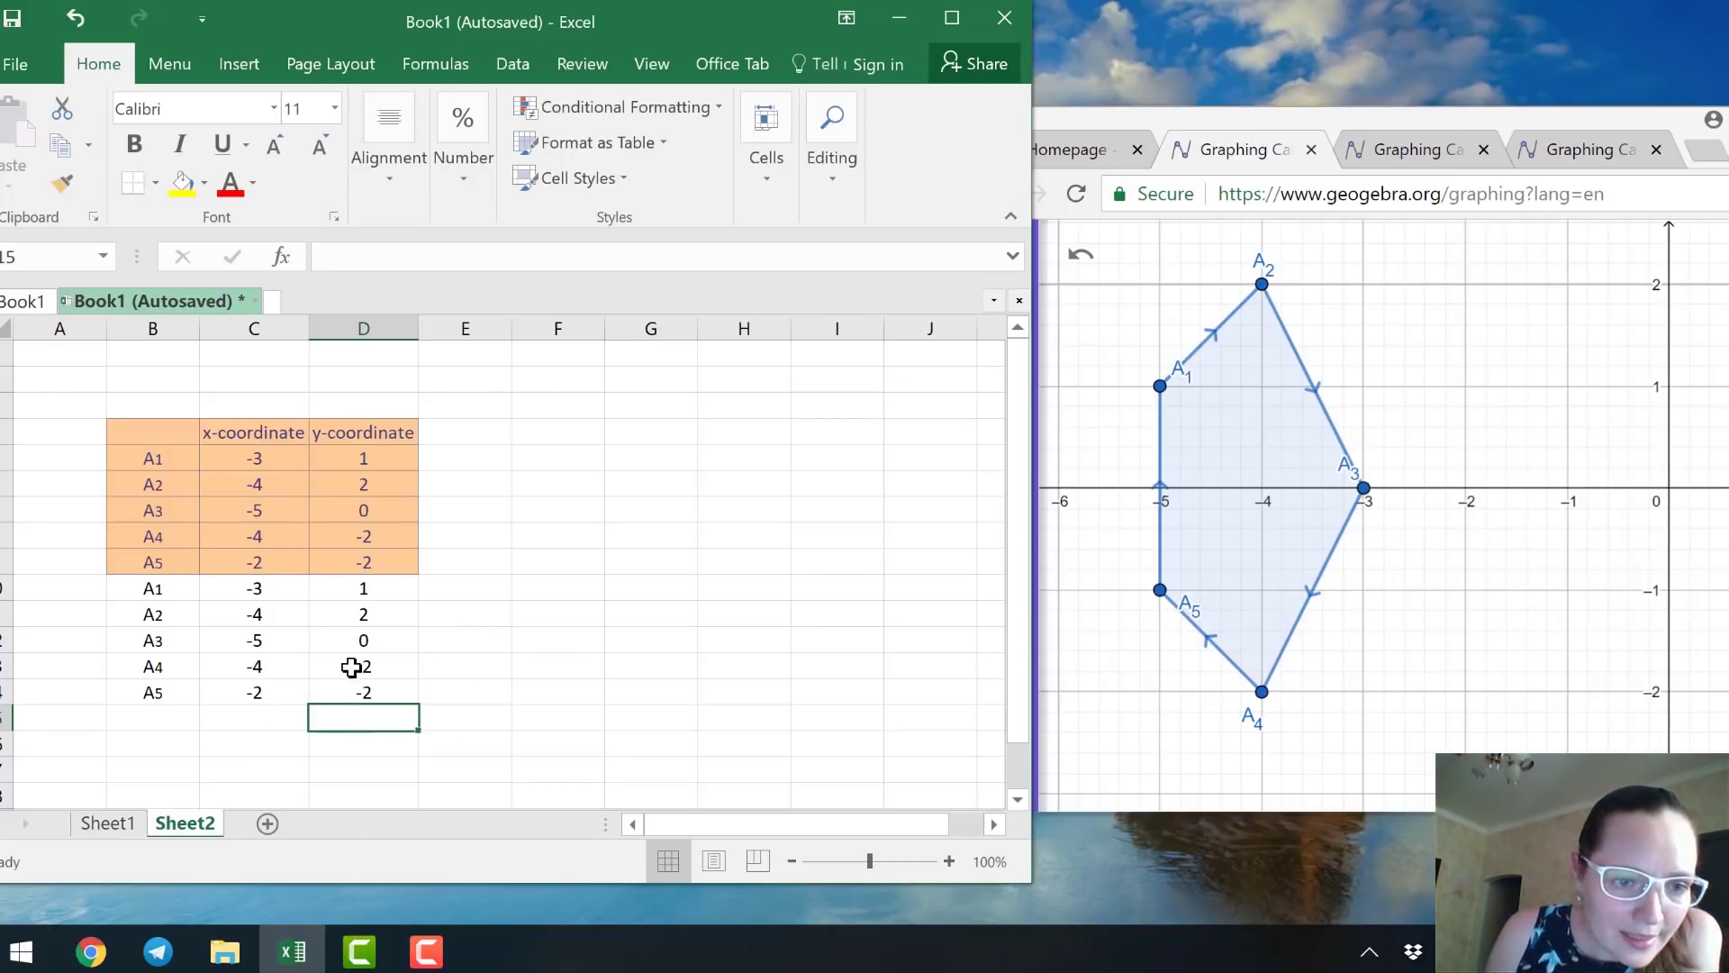
# Test the linked rows by setting A4's x-coordinate in the orange table to 1, and restore it to -4.
pyautogui.click(292, 538)
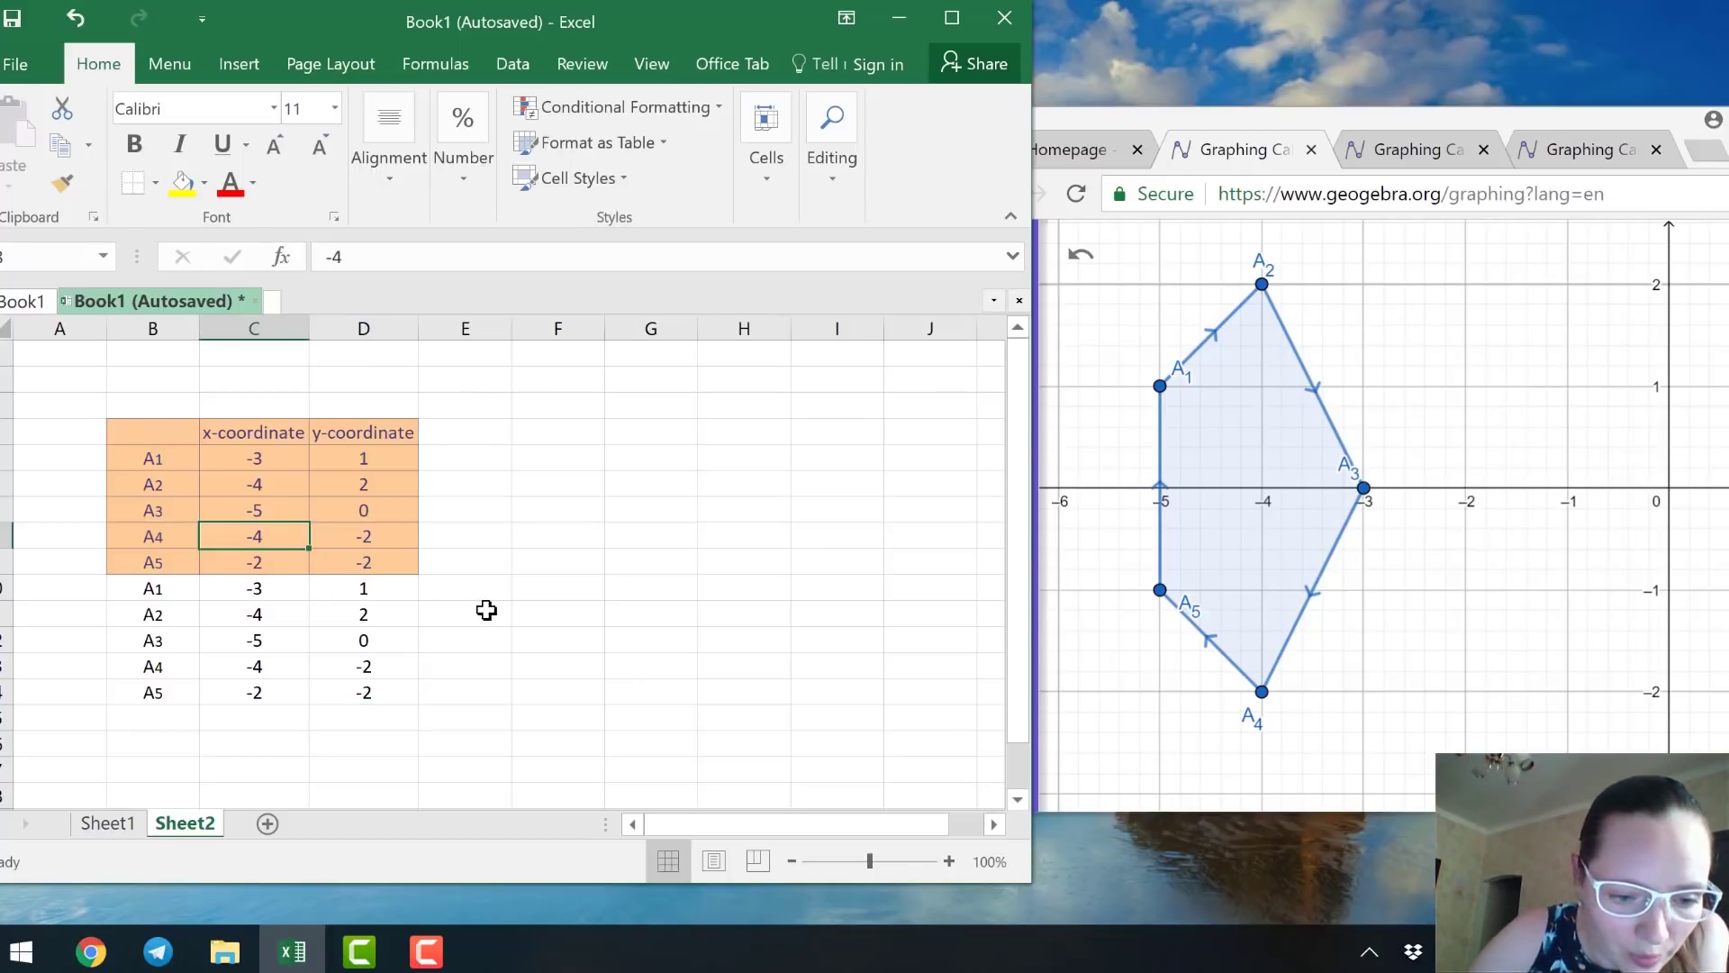
pyautogui.write('1')
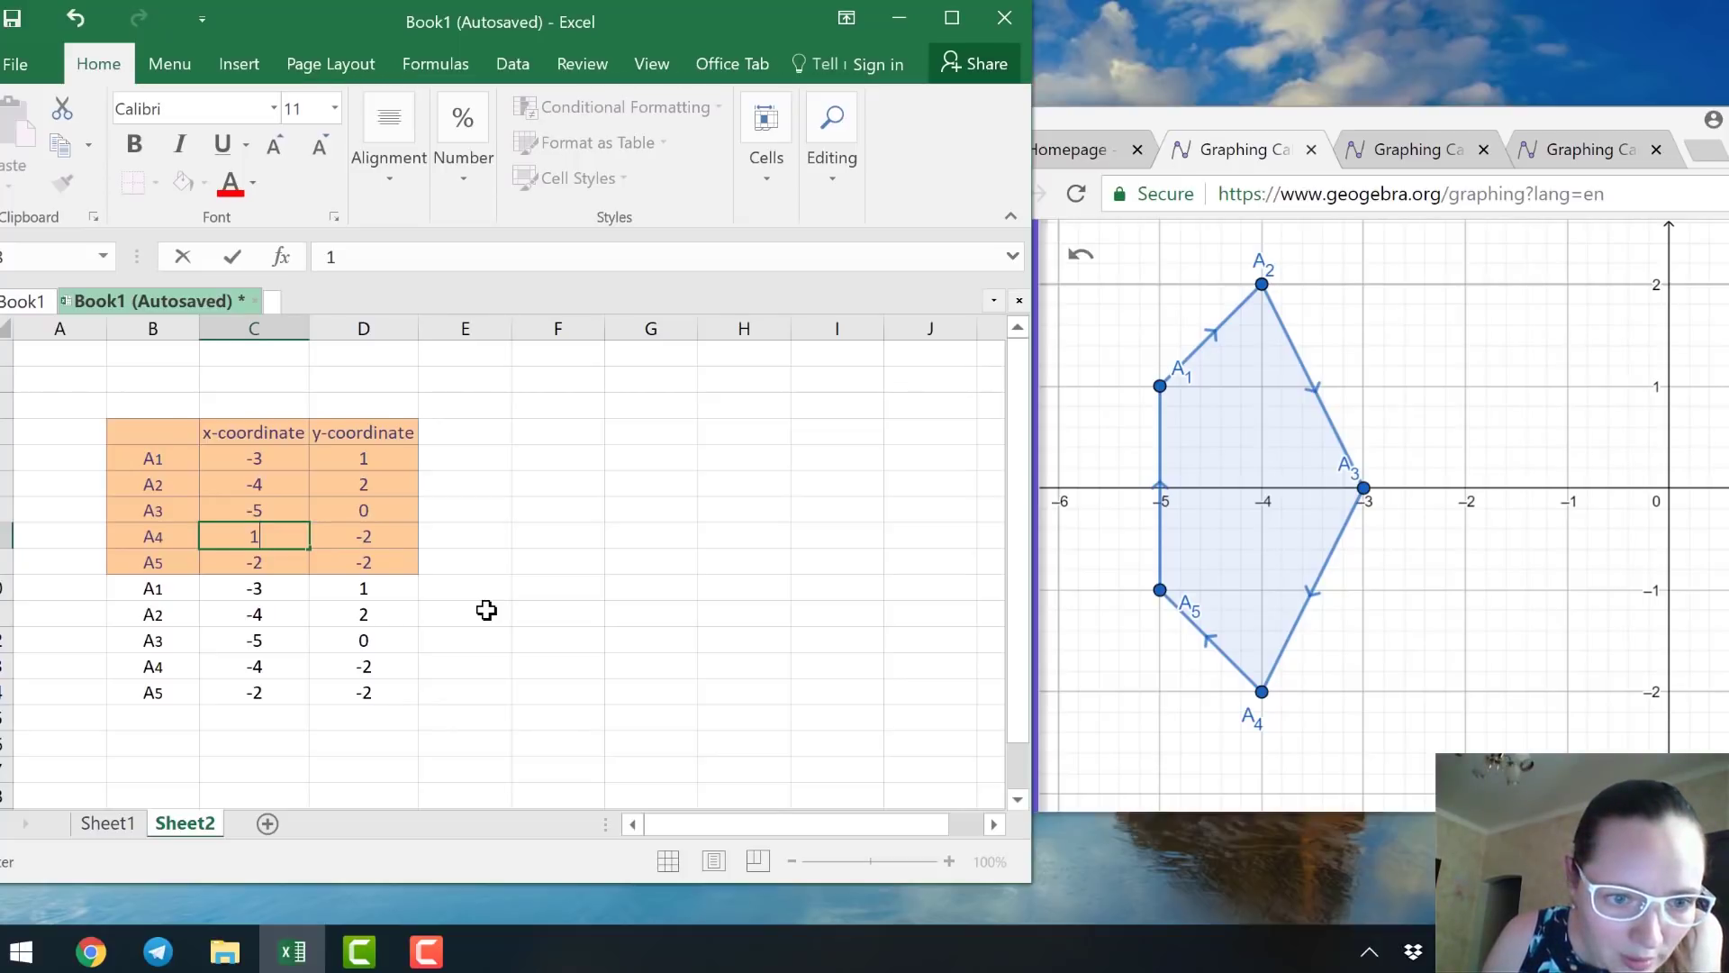
pyautogui.press('Return')
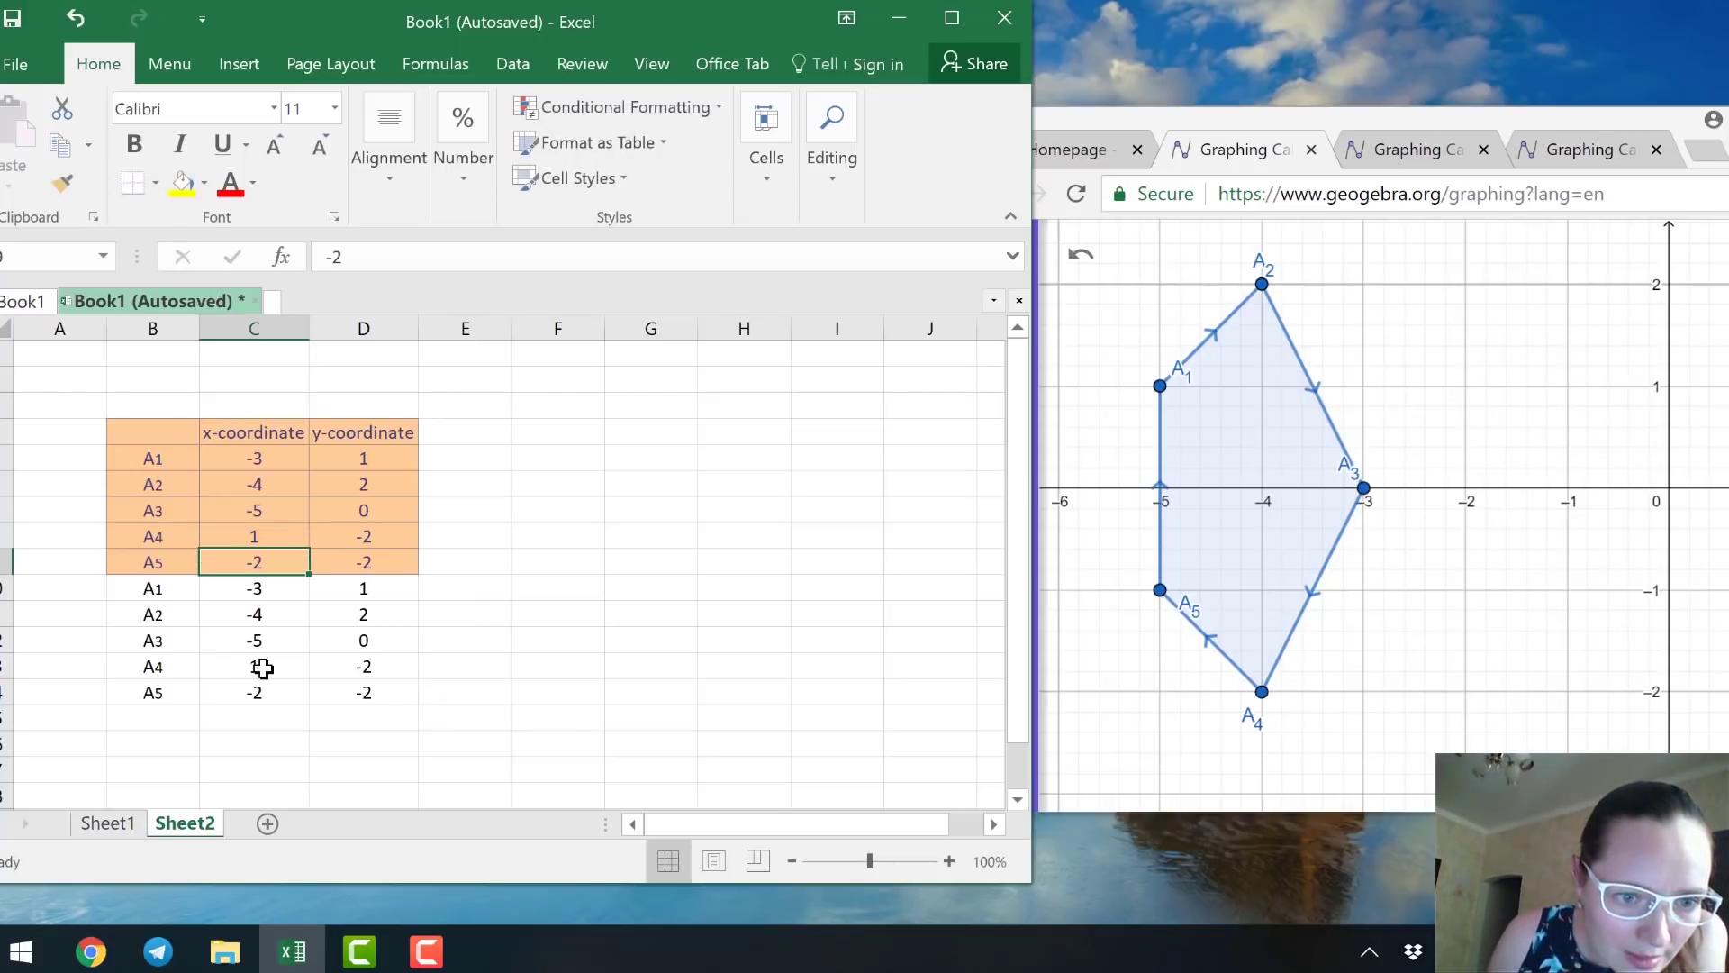
pyautogui.click(262, 668)
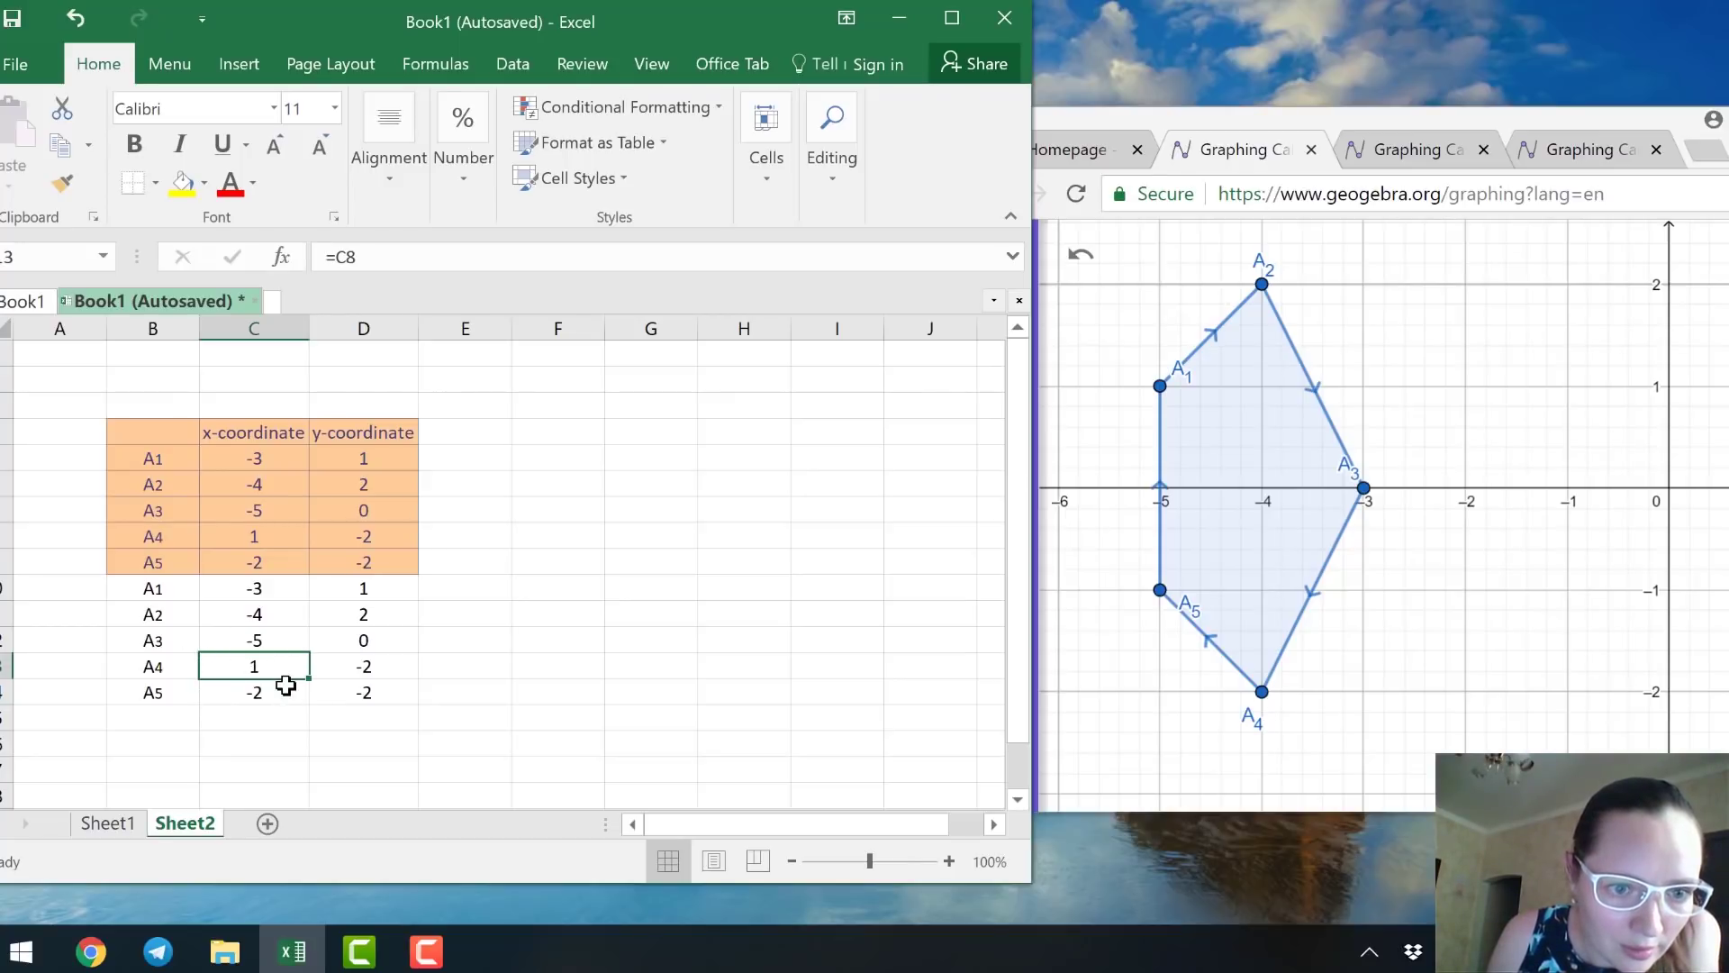
pyautogui.click(282, 535)
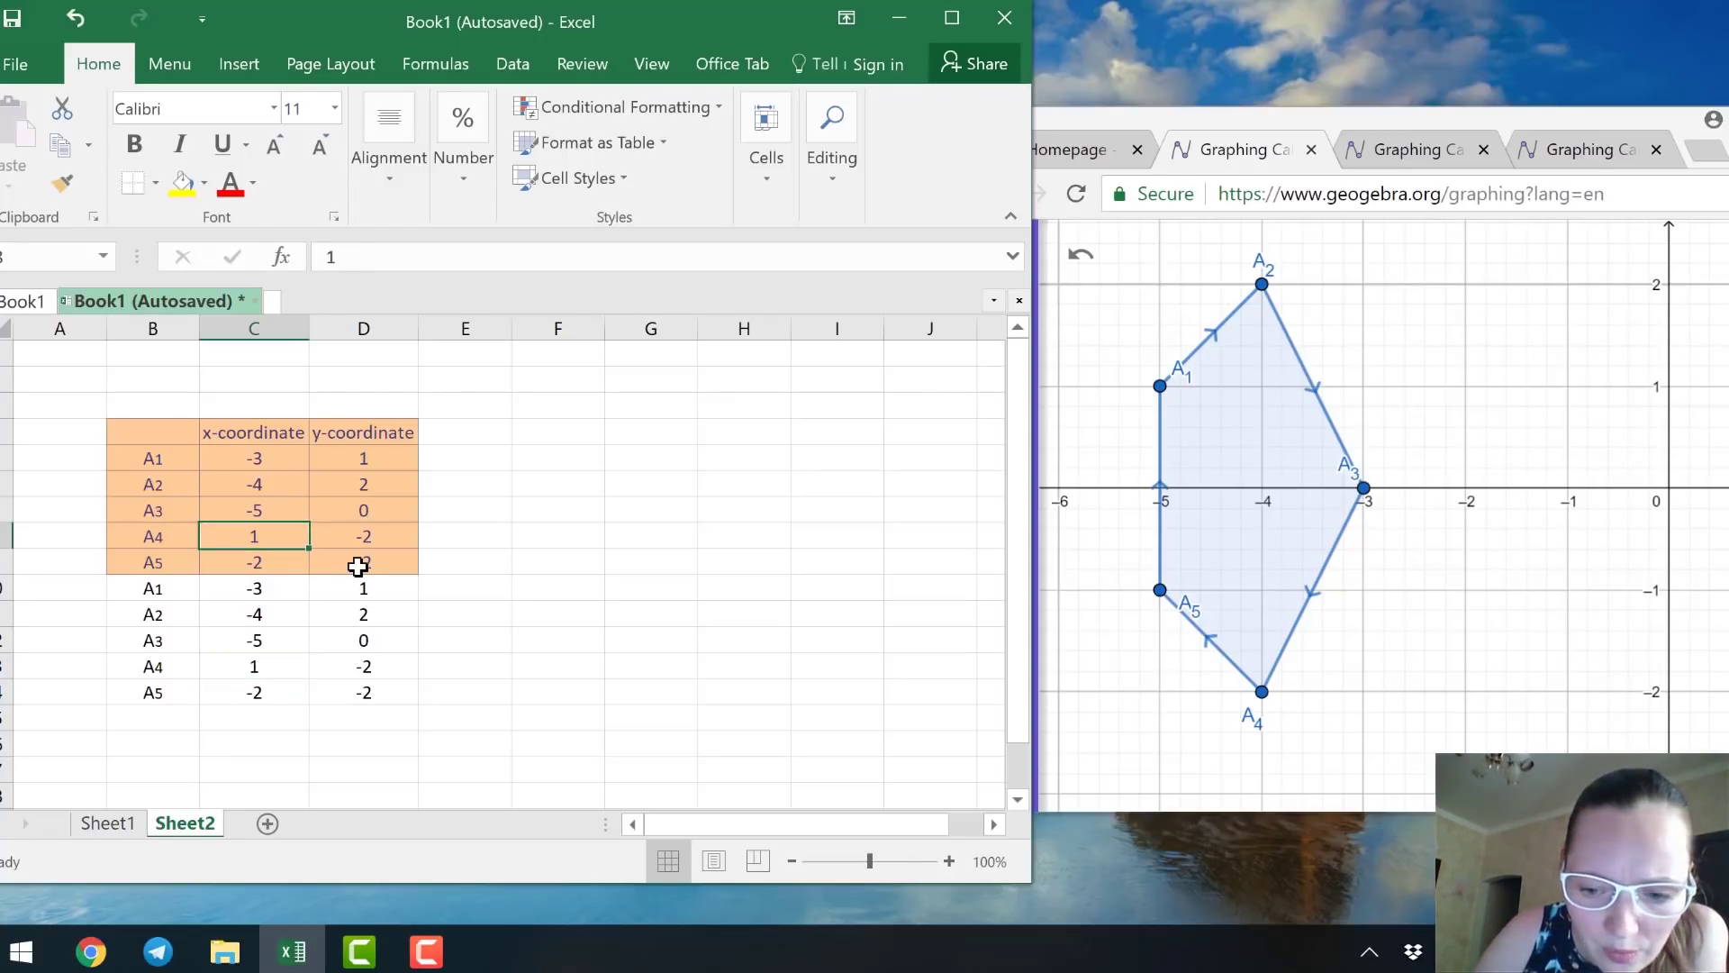
pyautogui.write('-4')
pyautogui.press('Return')
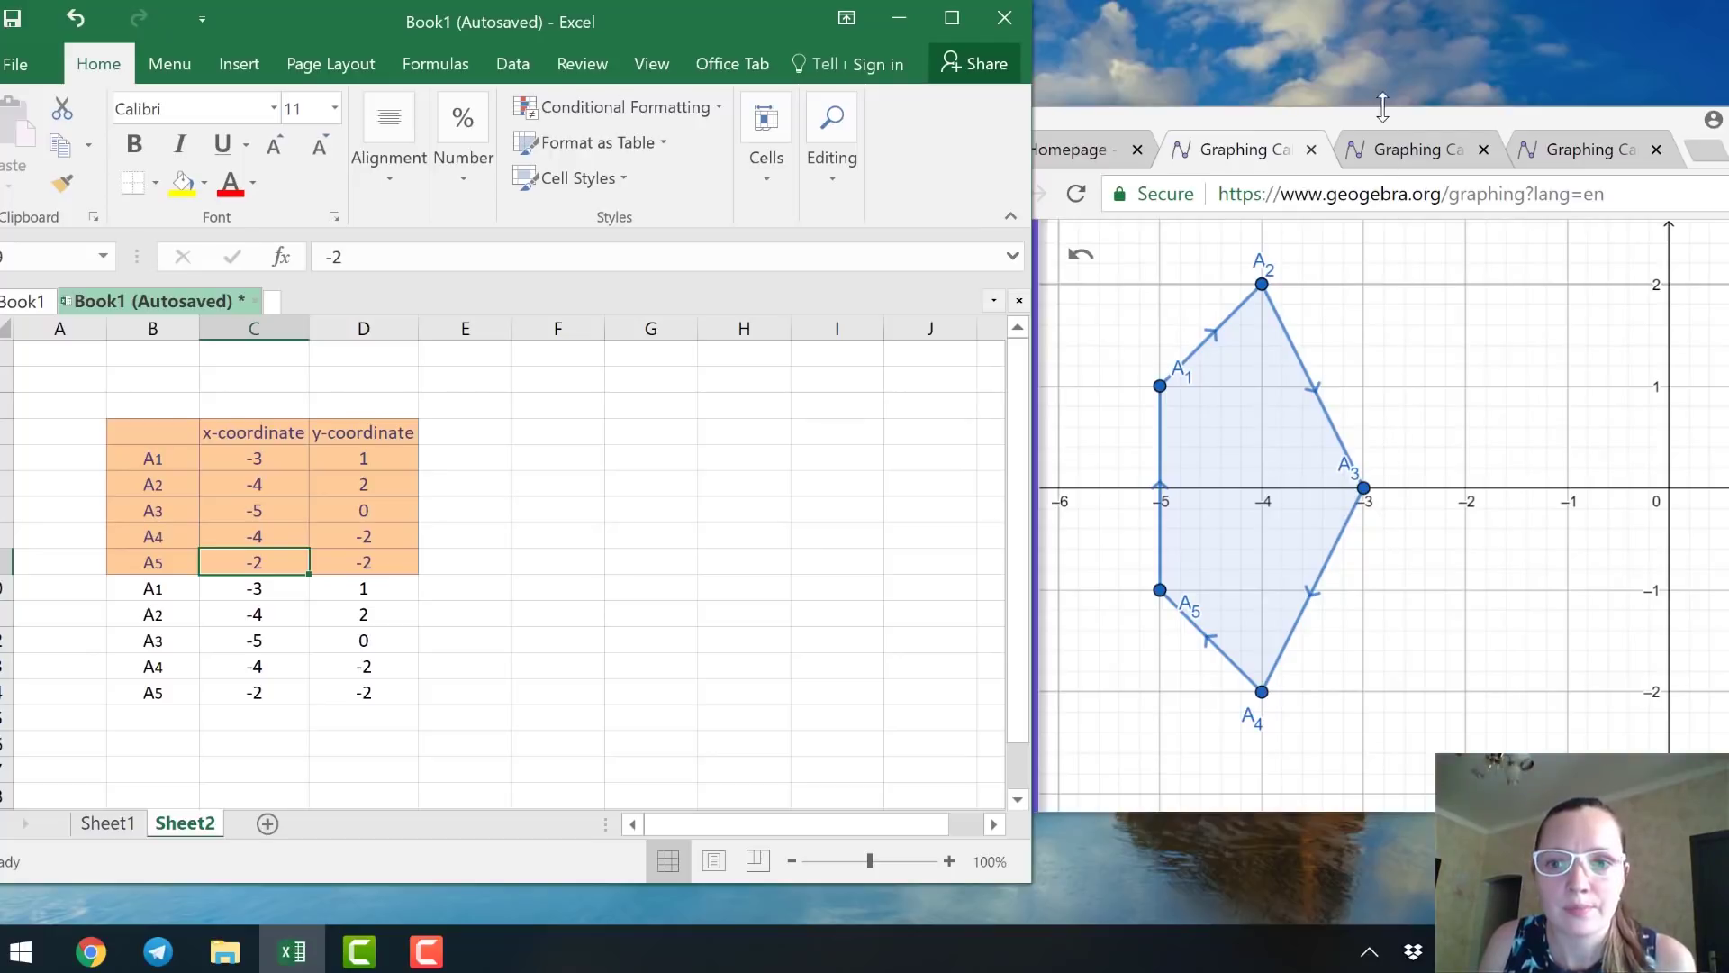
# Show the GeoGebra page listing the vectors for A1 to A5, and begin the Sheet2 formula in F5 with =1/2(C5*D6-D5*C6+.
pyautogui.click(1420, 151)
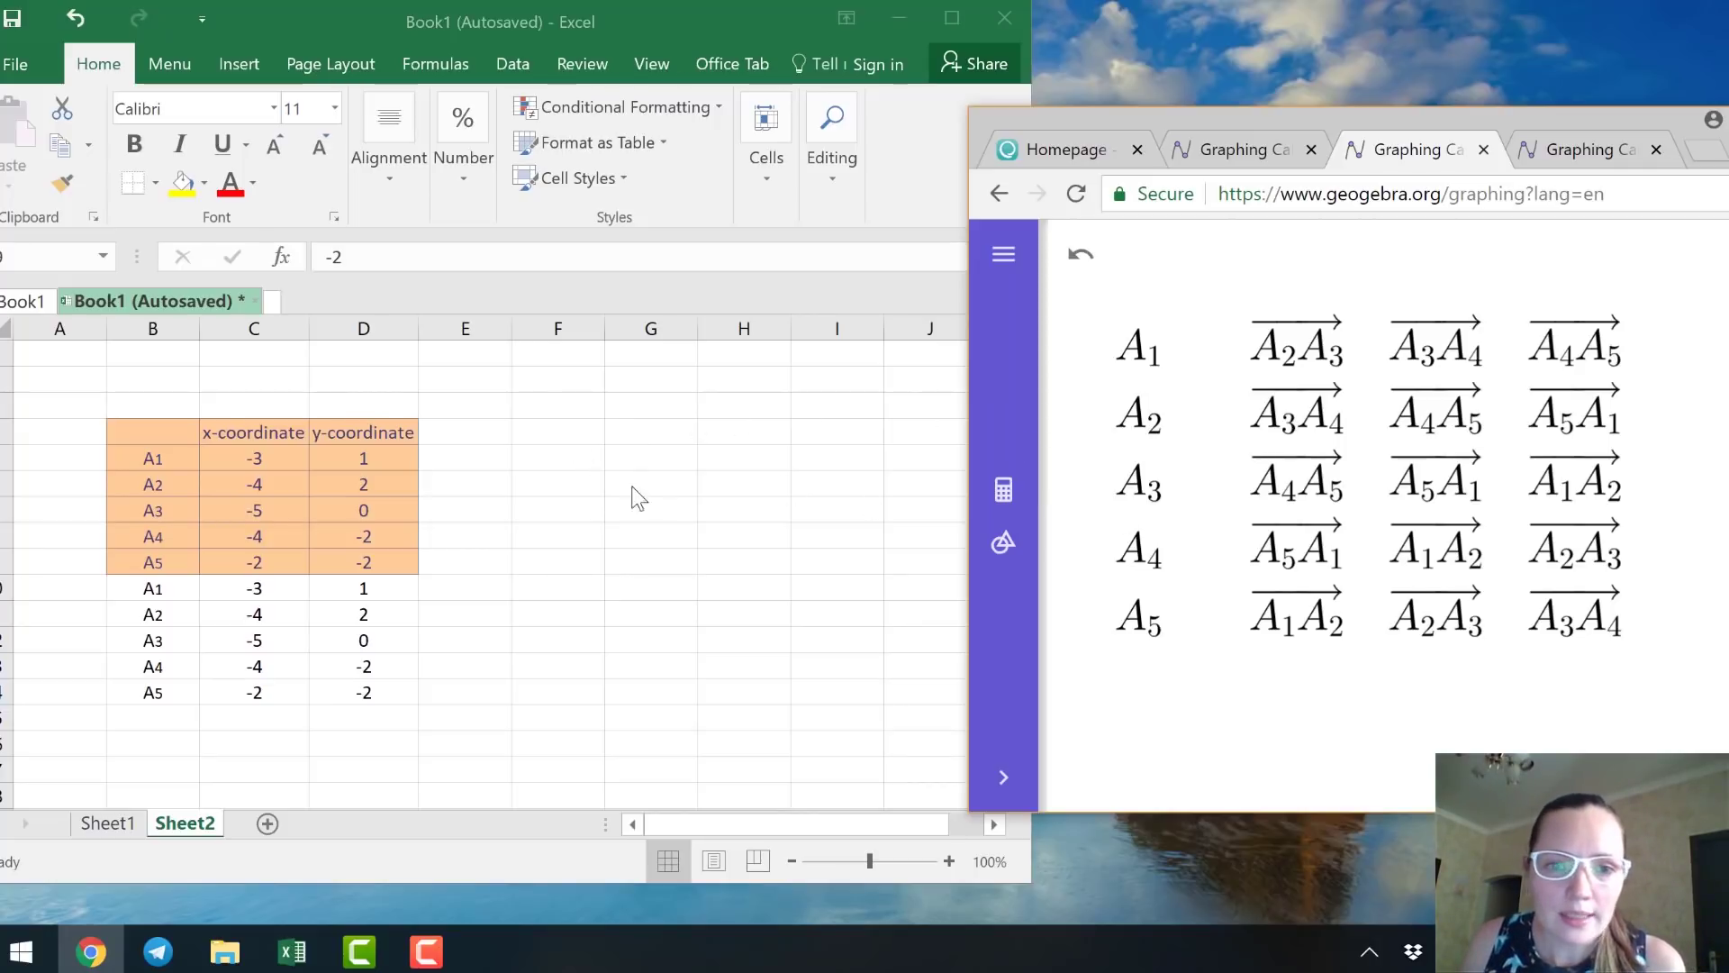
pyautogui.click(594, 465)
pyautogui.click(581, 459)
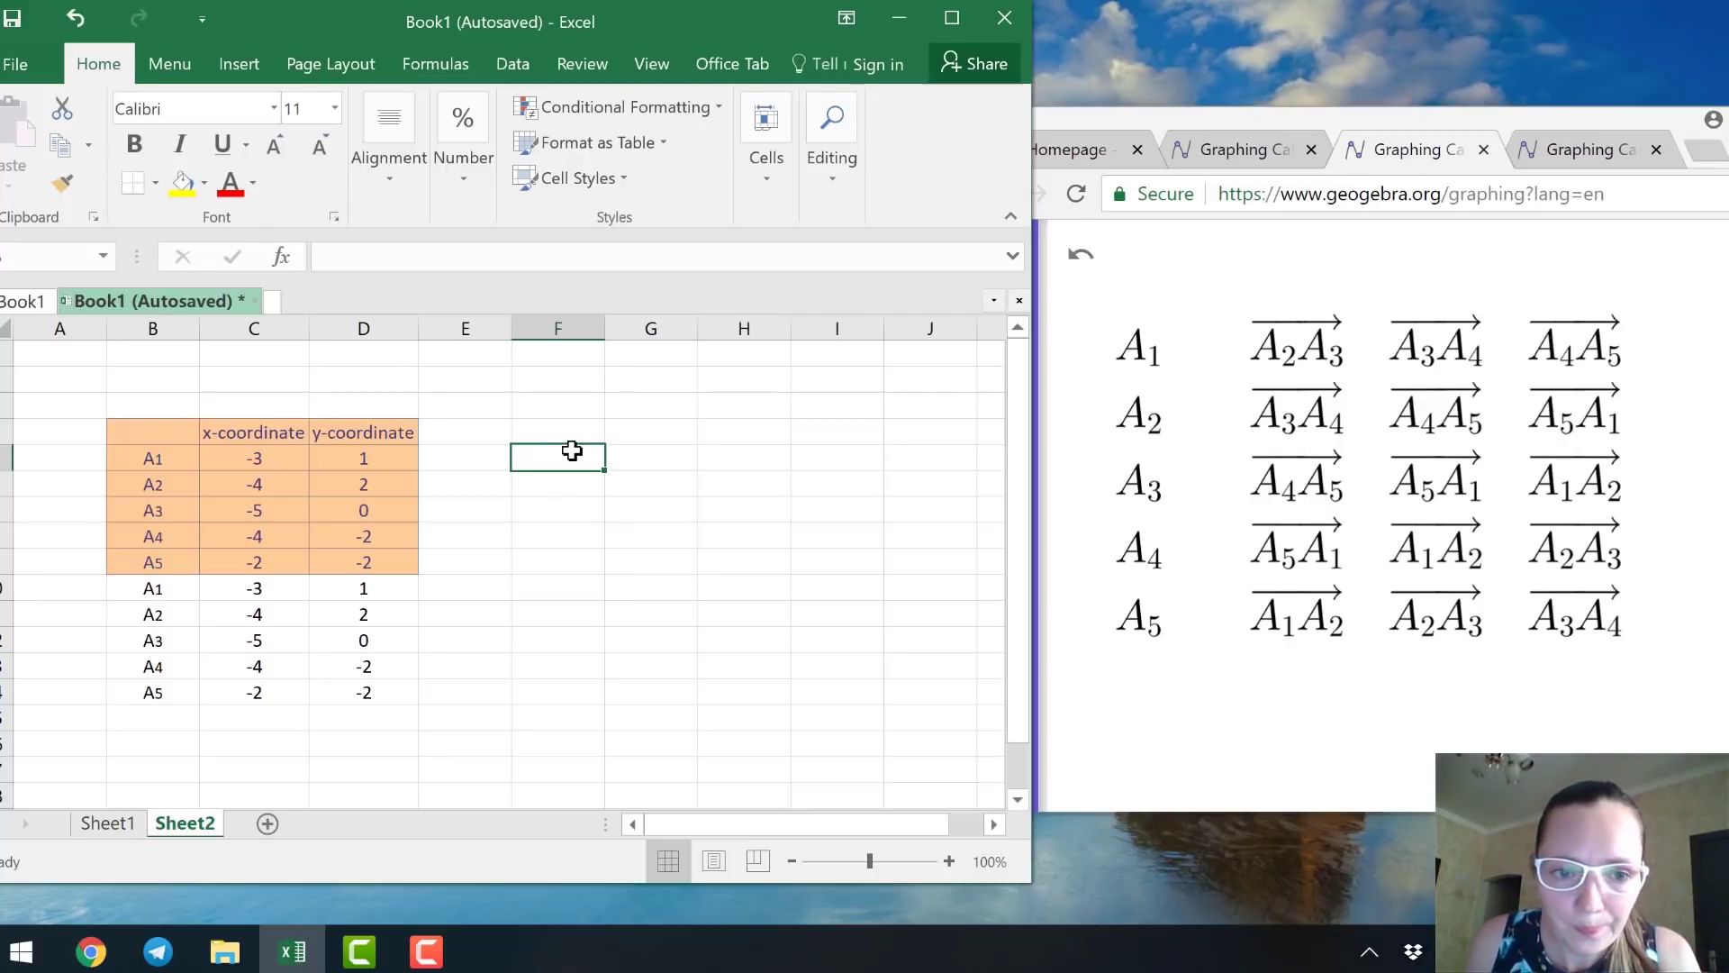
pyautogui.write('=')
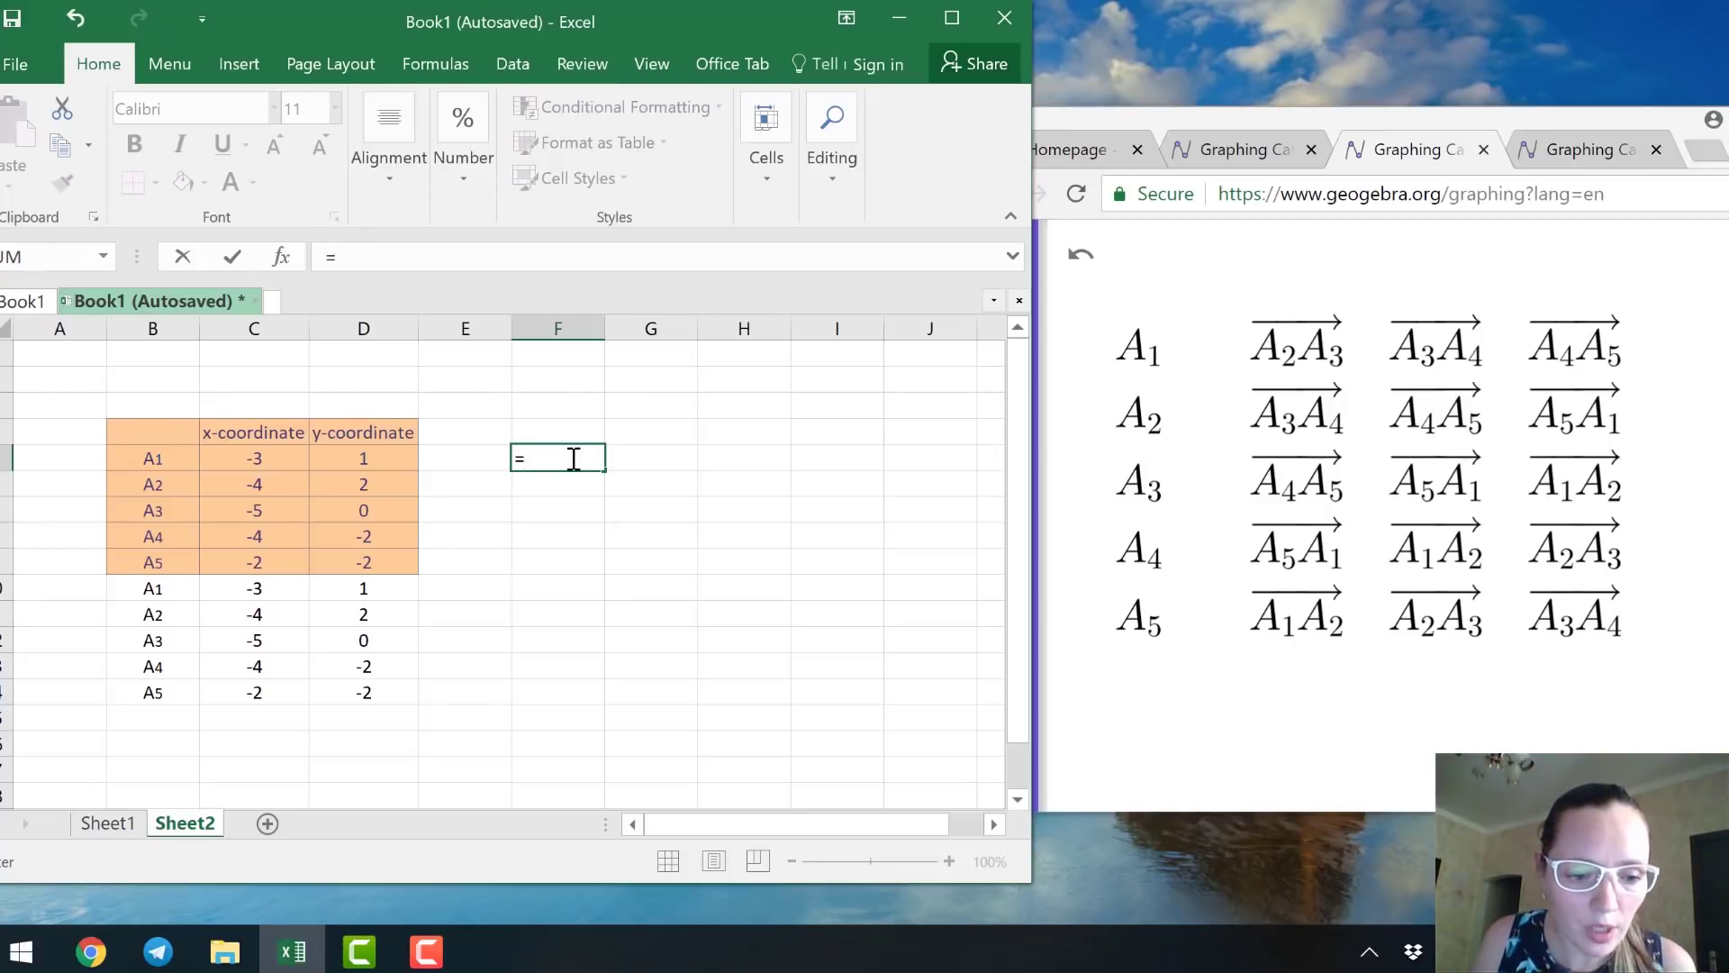
pyautogui.write('1/2(')
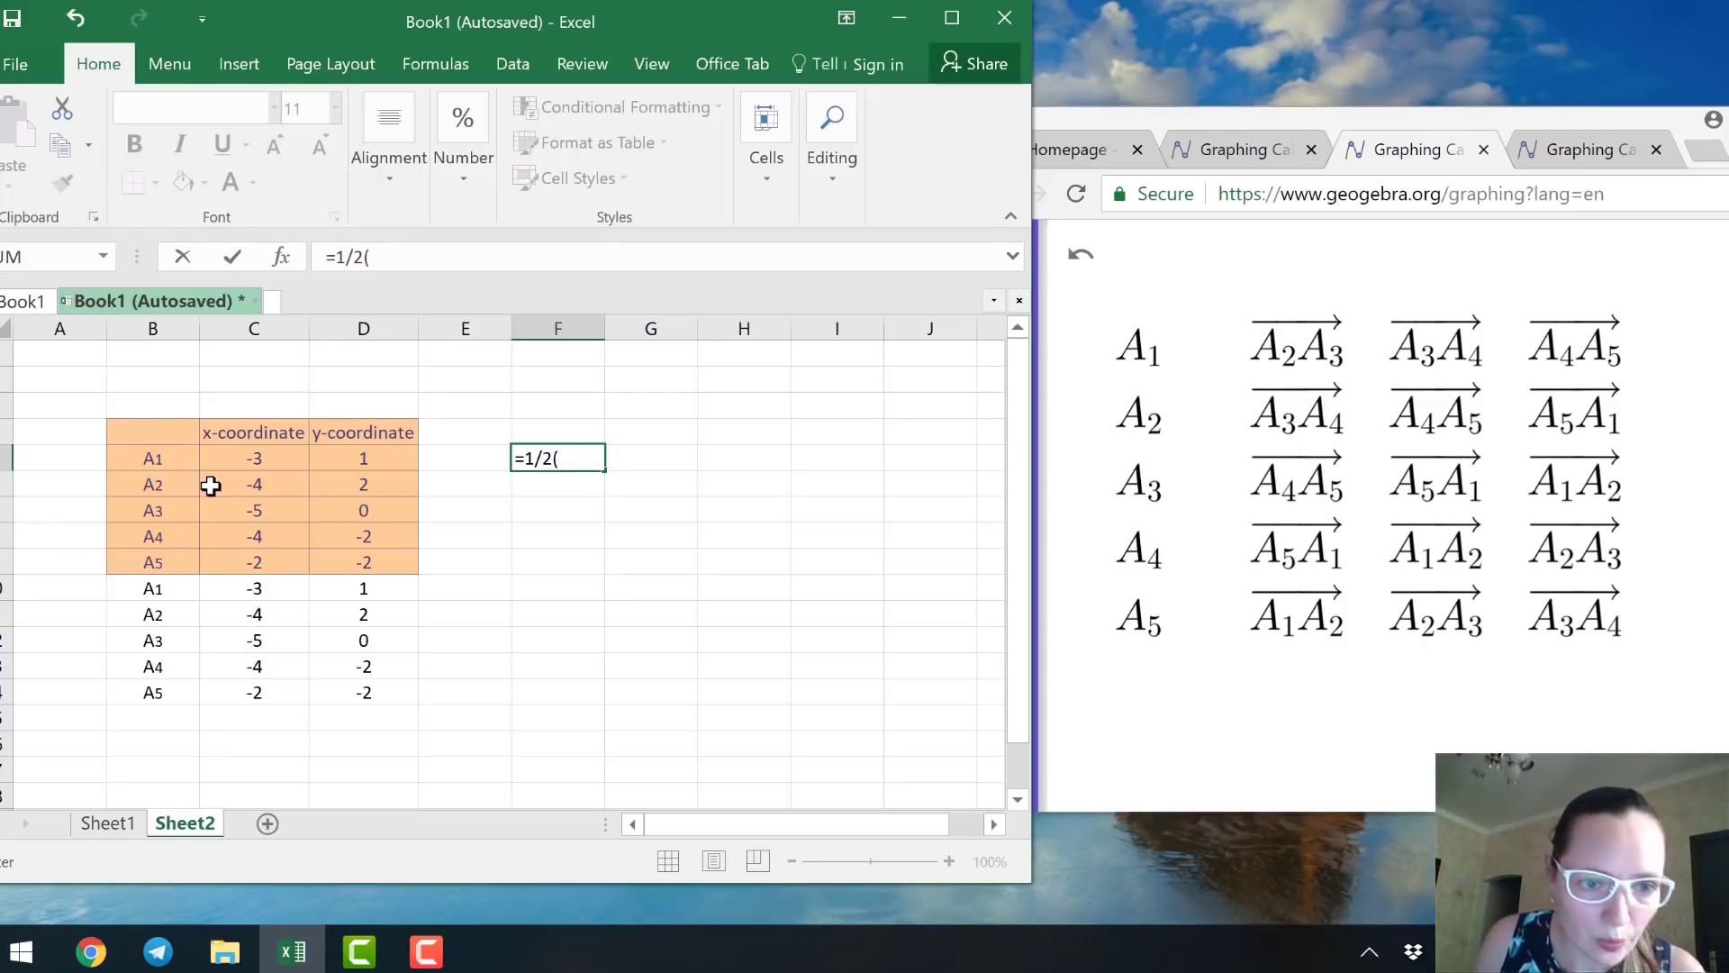
pyautogui.click(258, 459)
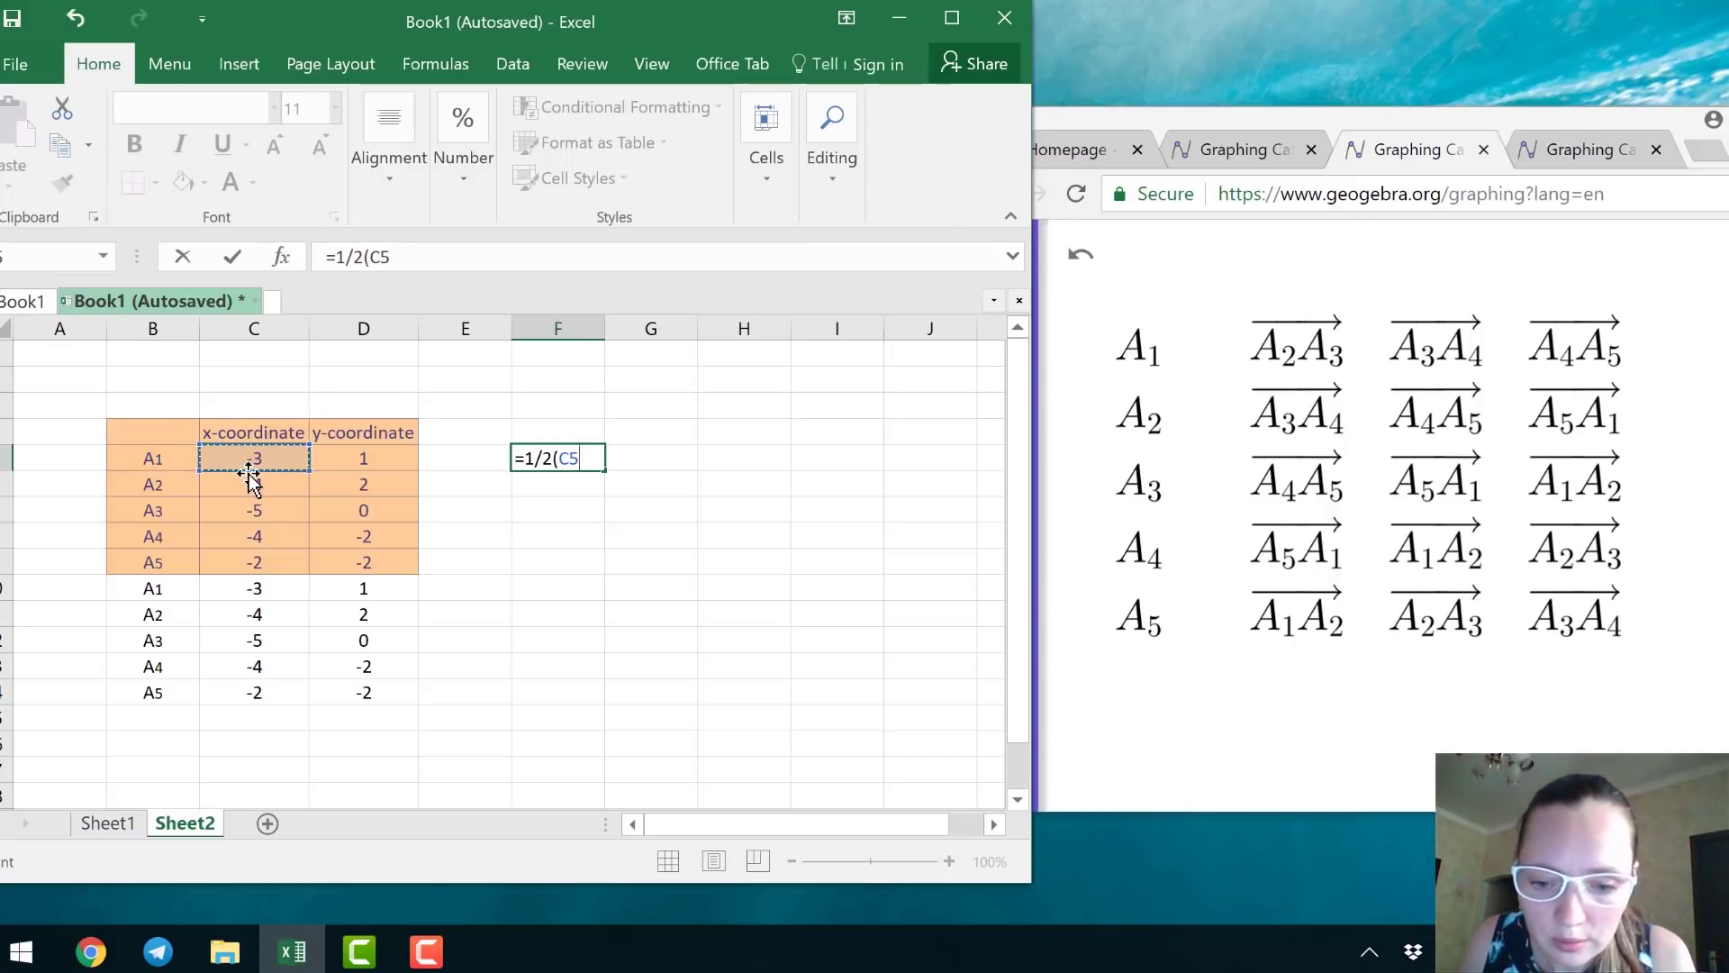
pyautogui.write('*')
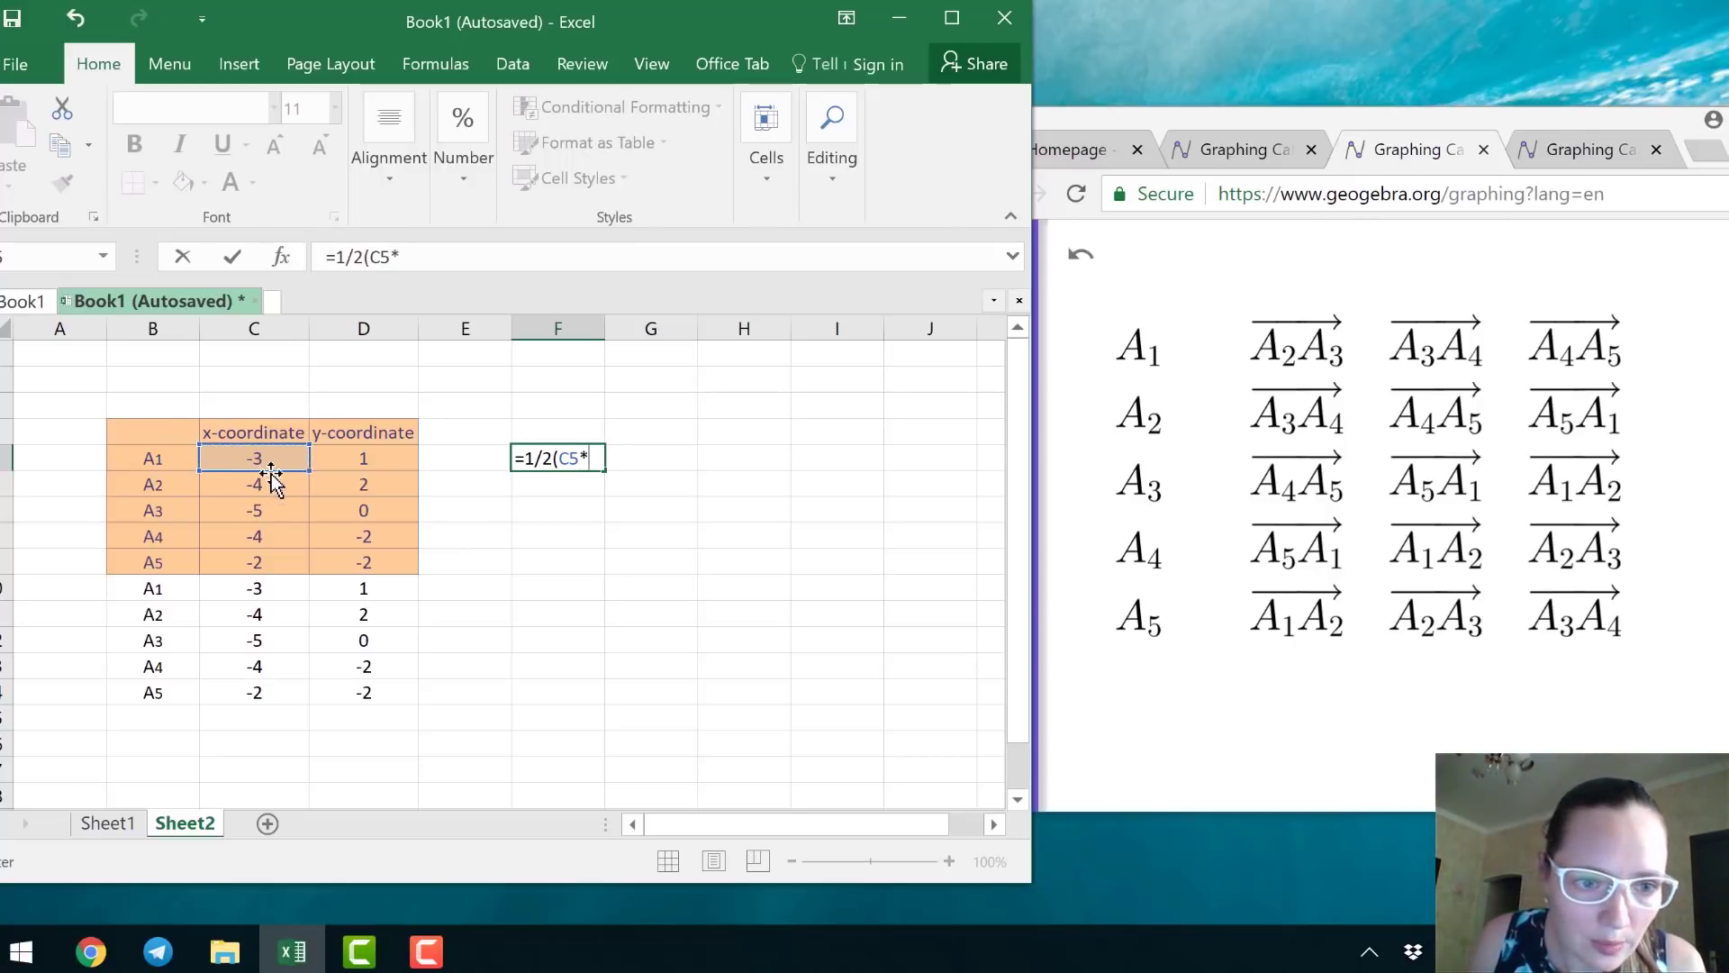
pyautogui.click(361, 487)
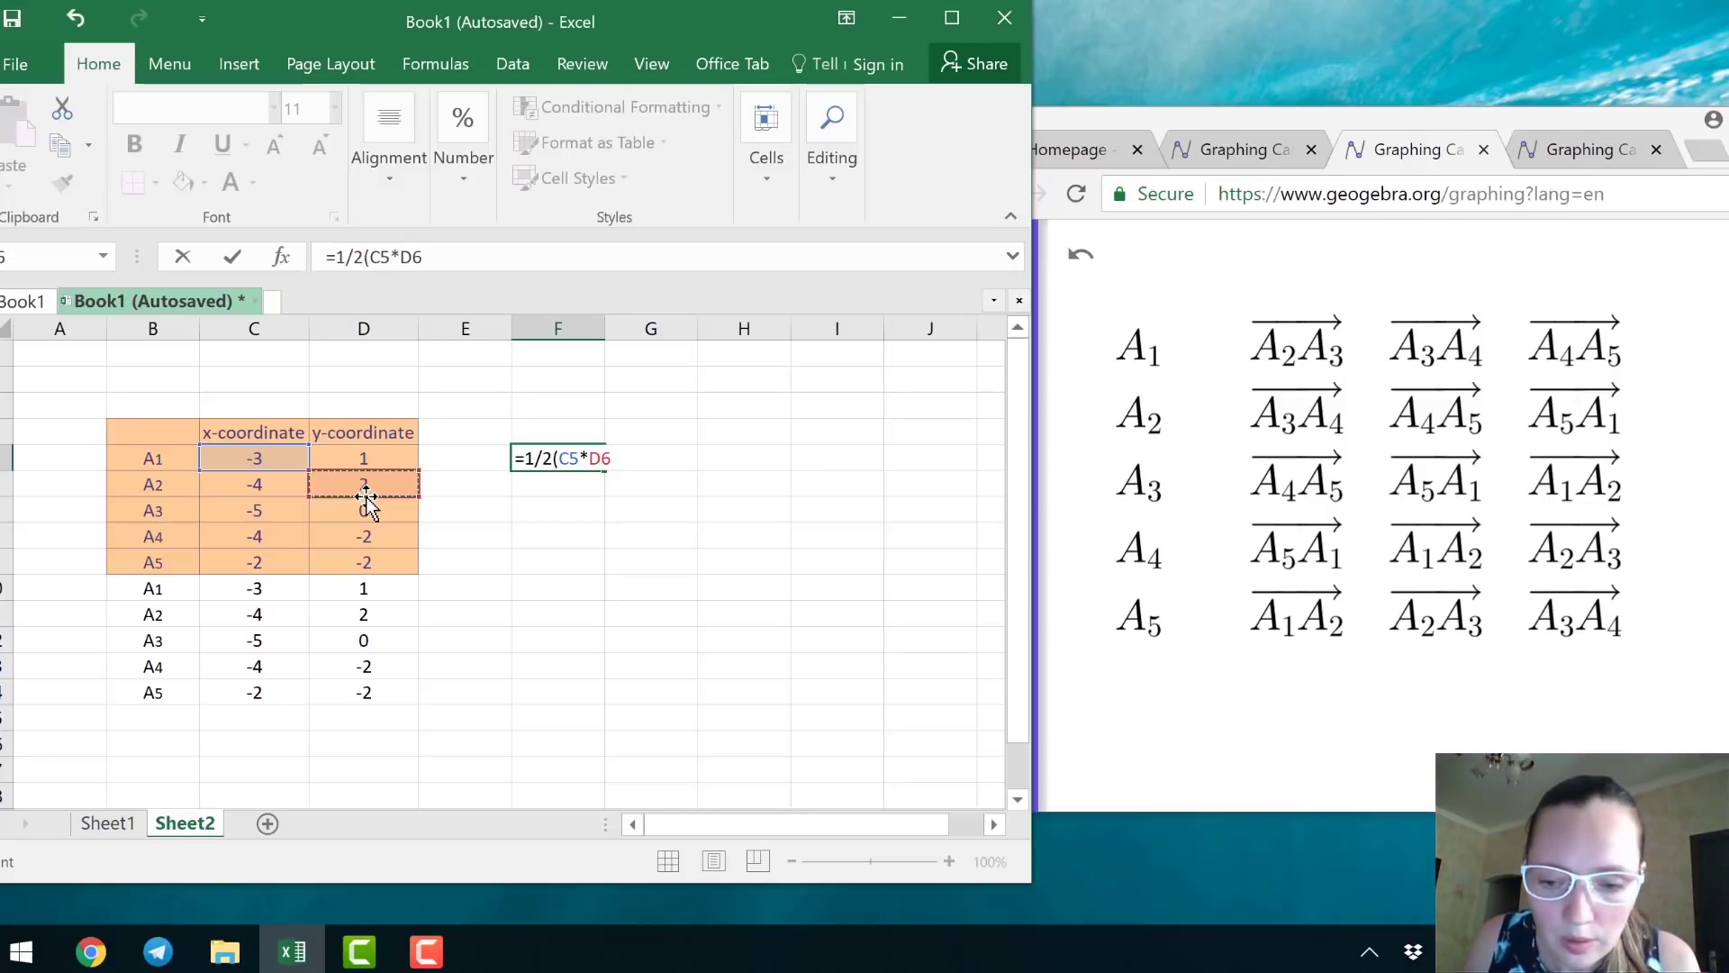
pyautogui.write('-')
pyautogui.click(372, 457)
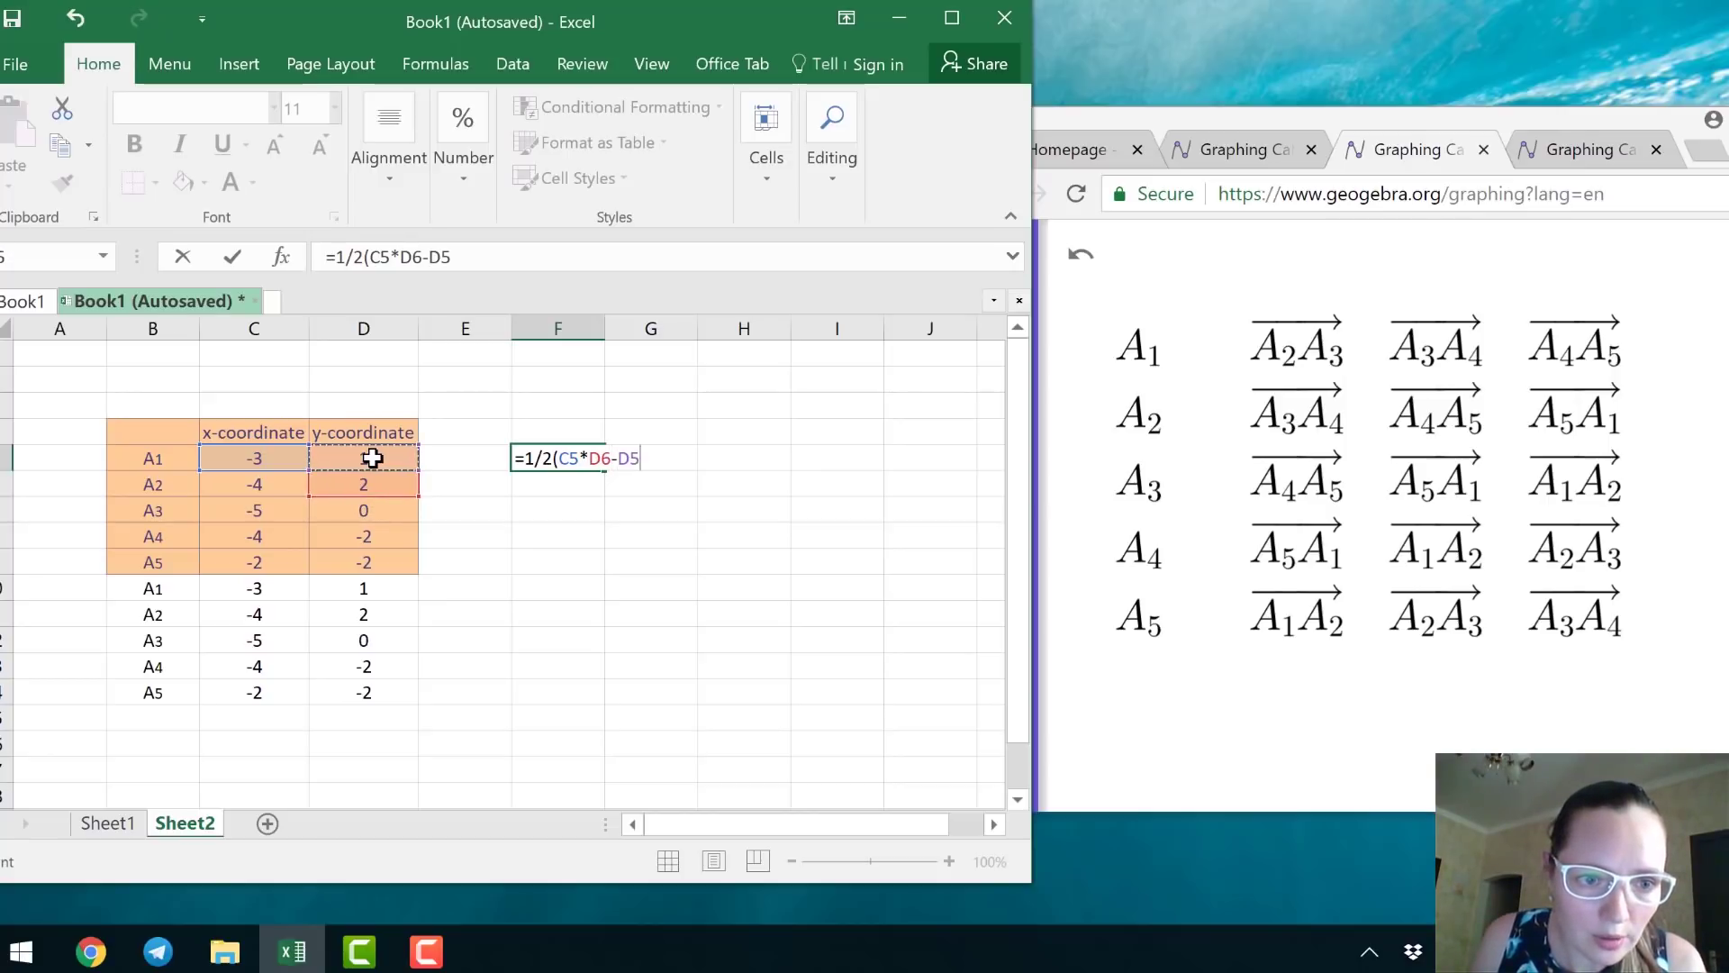
pyautogui.write('*')
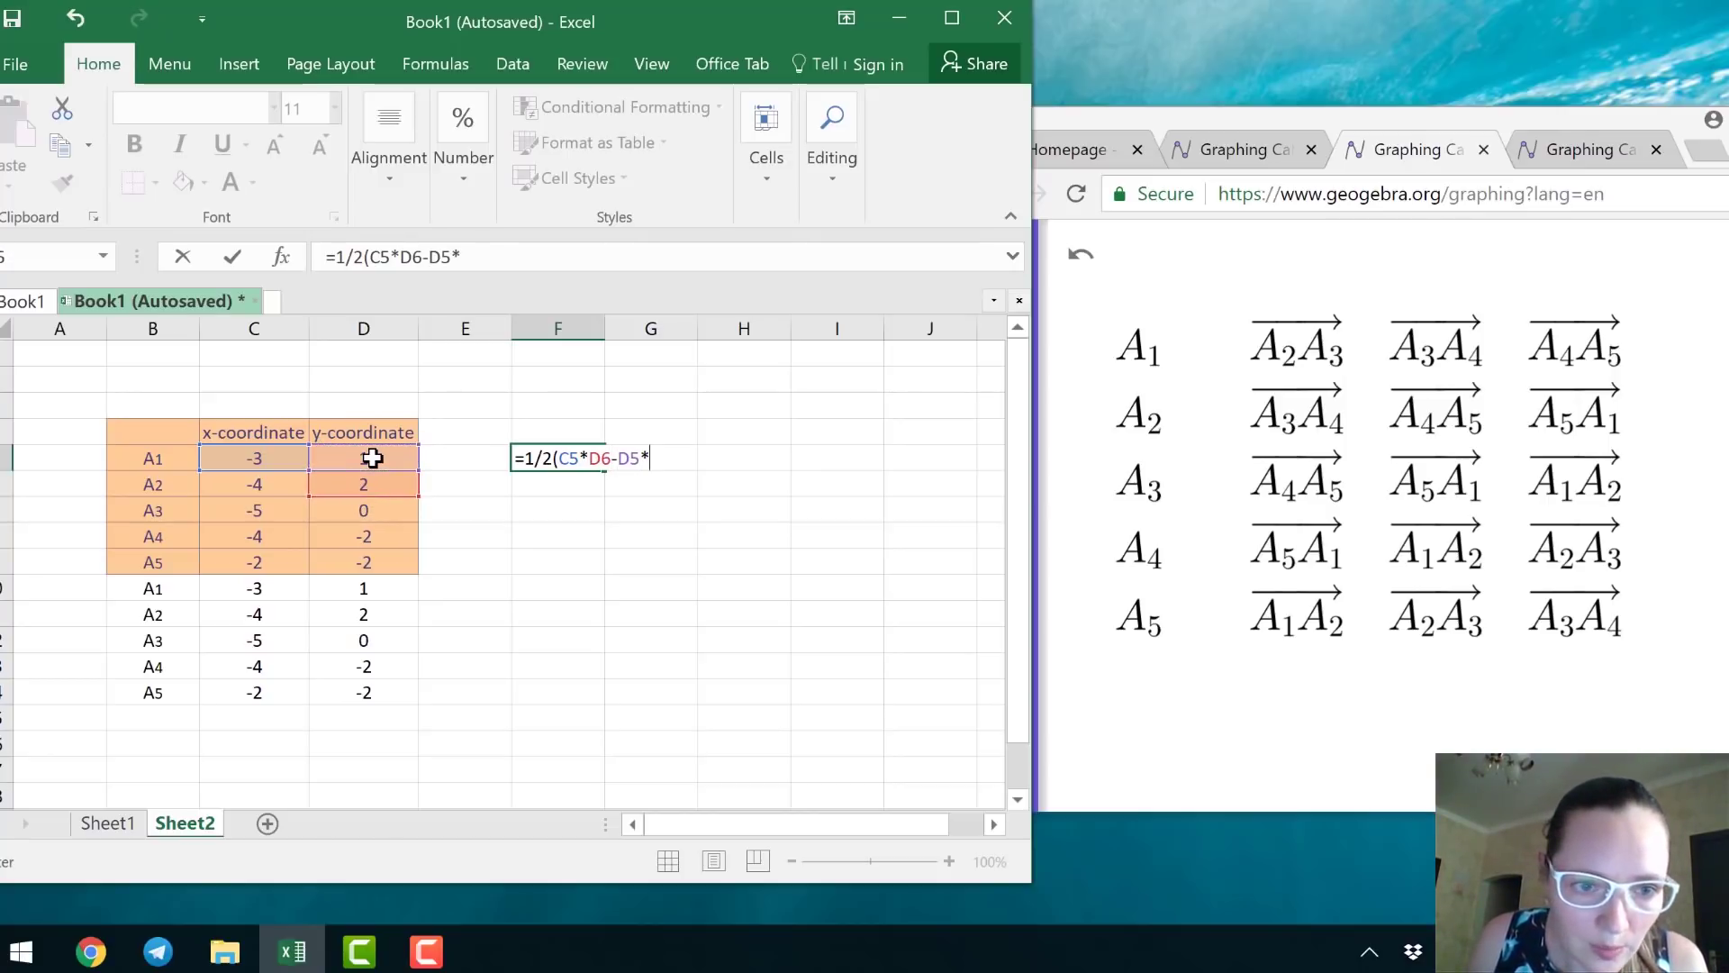
pyautogui.click(283, 491)
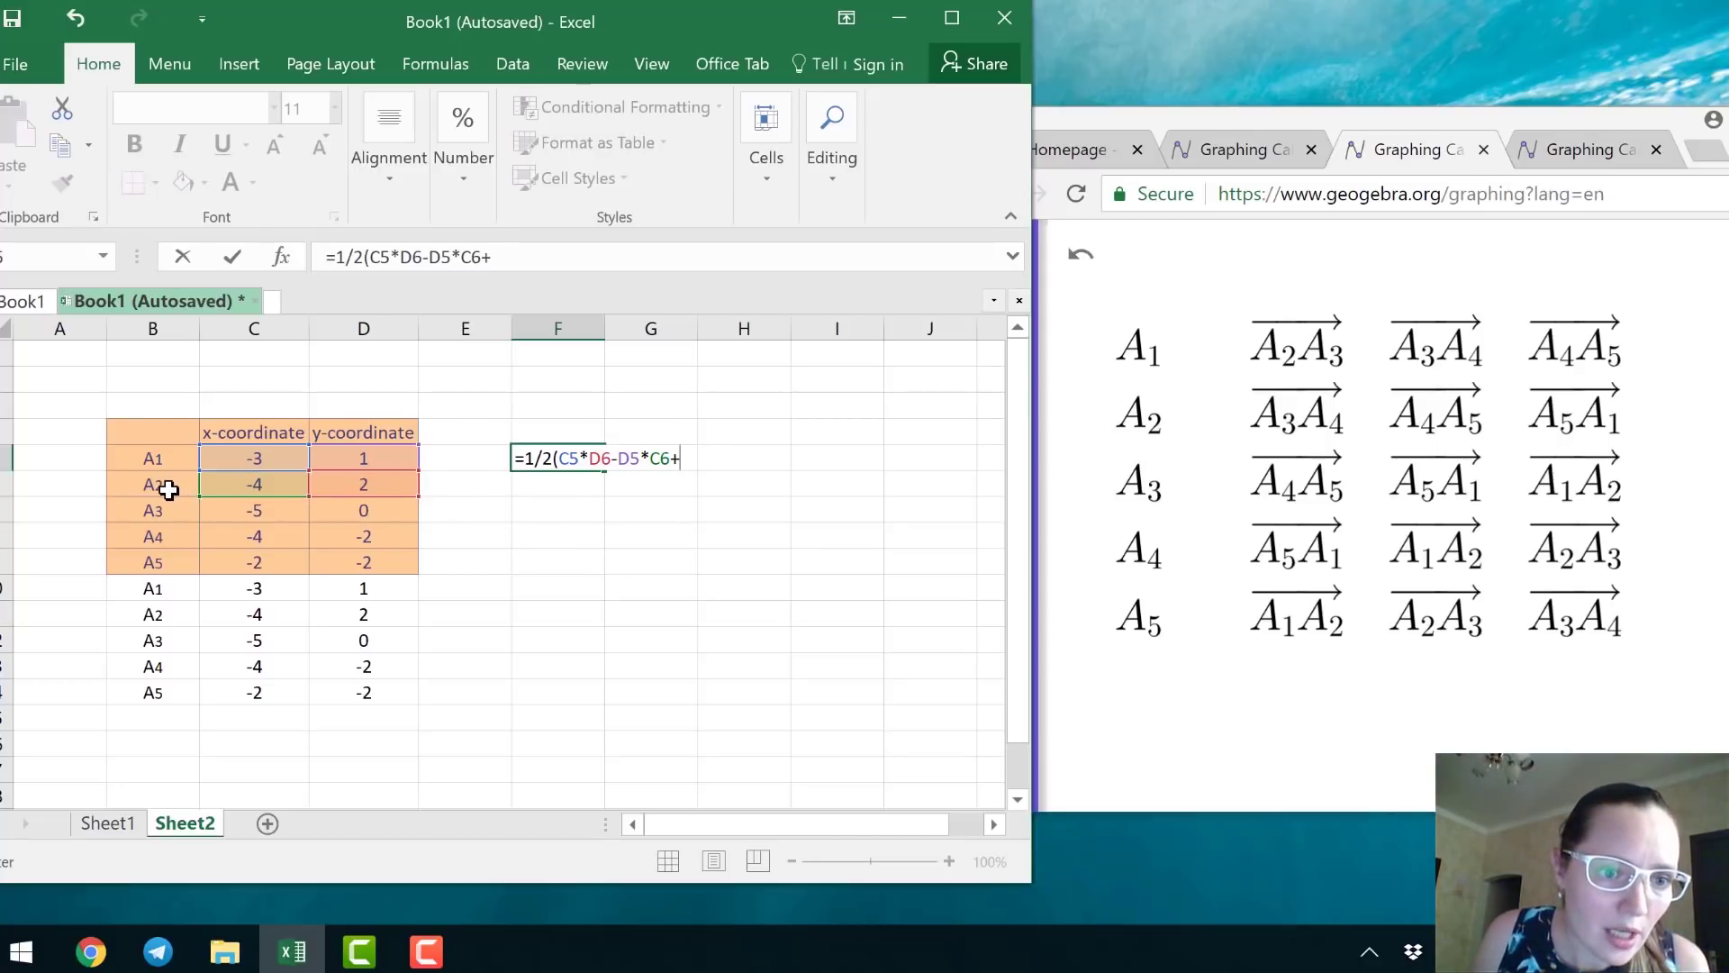
# Extend the F5 formula with the A2–A3 terms C6*D7-D6*C7+.
pyautogui.click(240, 487)
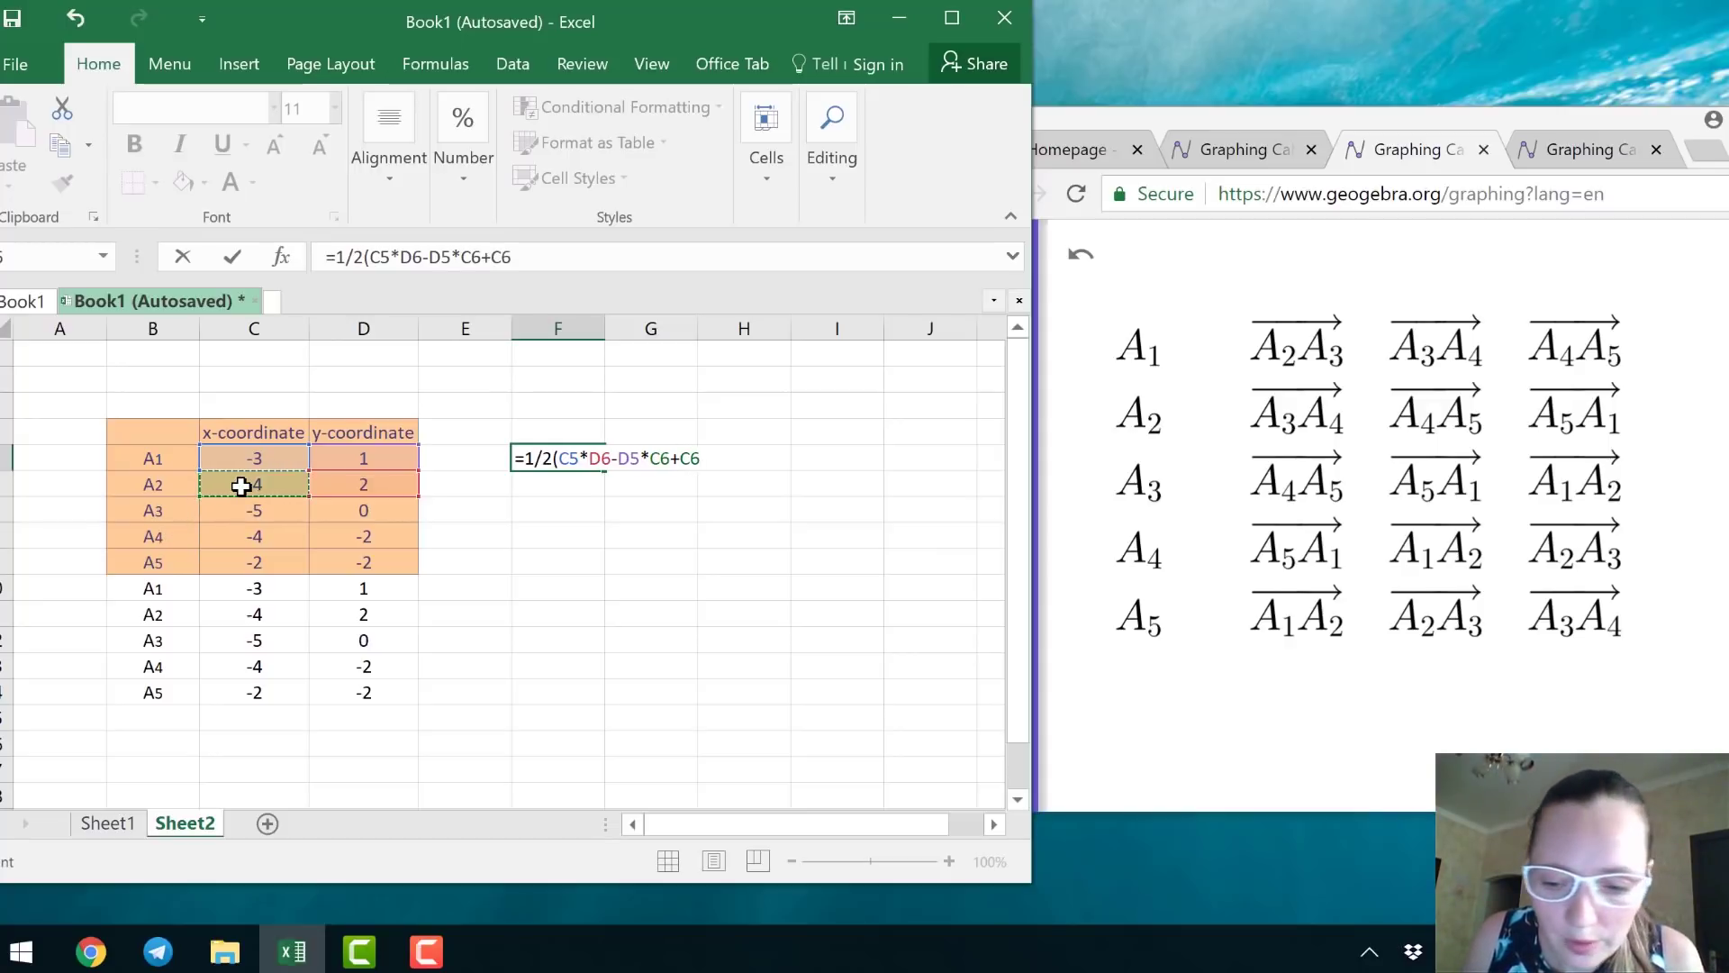
pyautogui.click(329, 511)
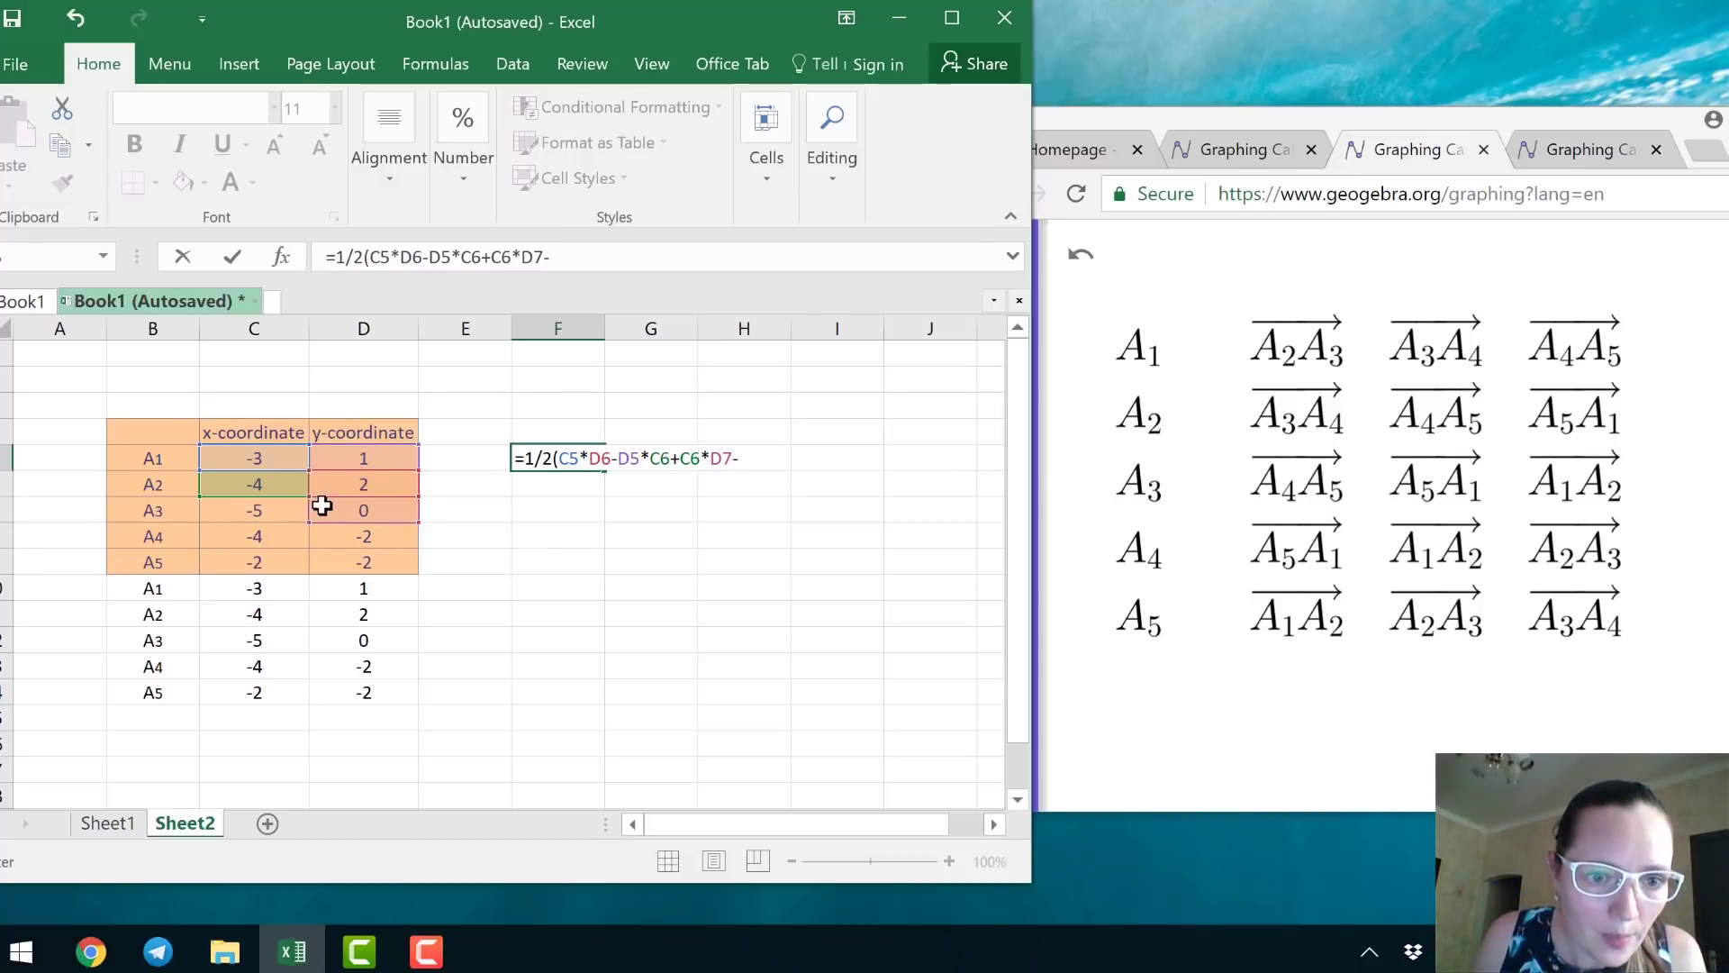
pyautogui.click(361, 481)
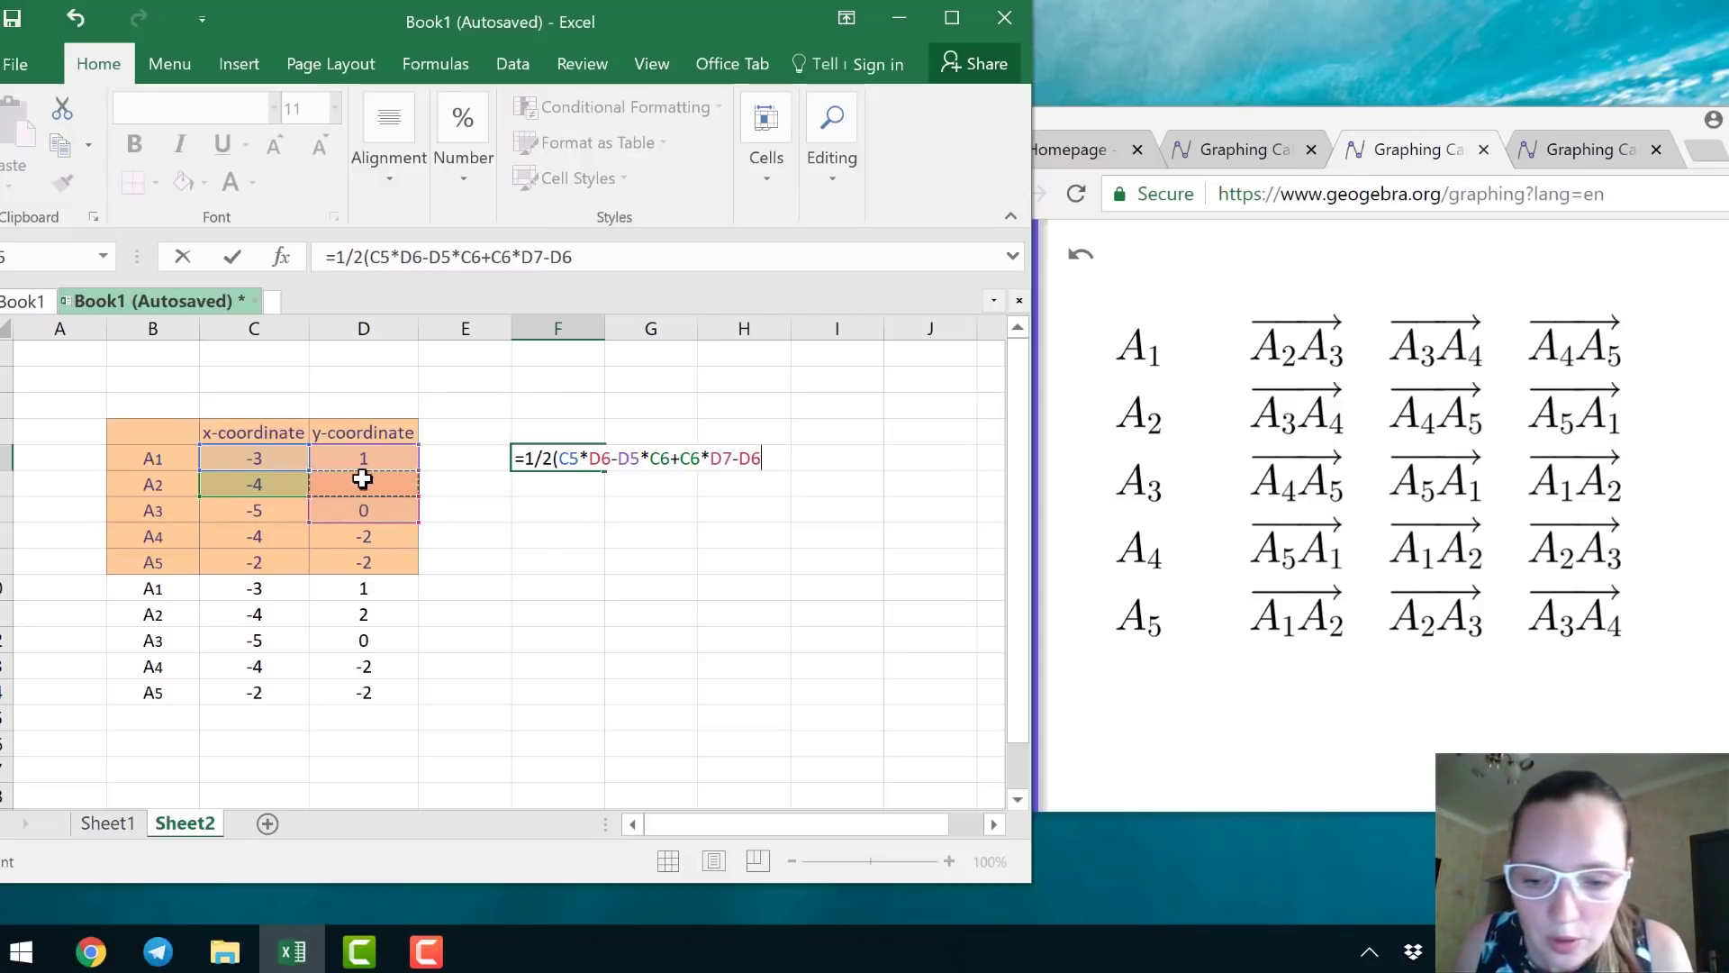
pyautogui.write('*')
pyautogui.click(294, 510)
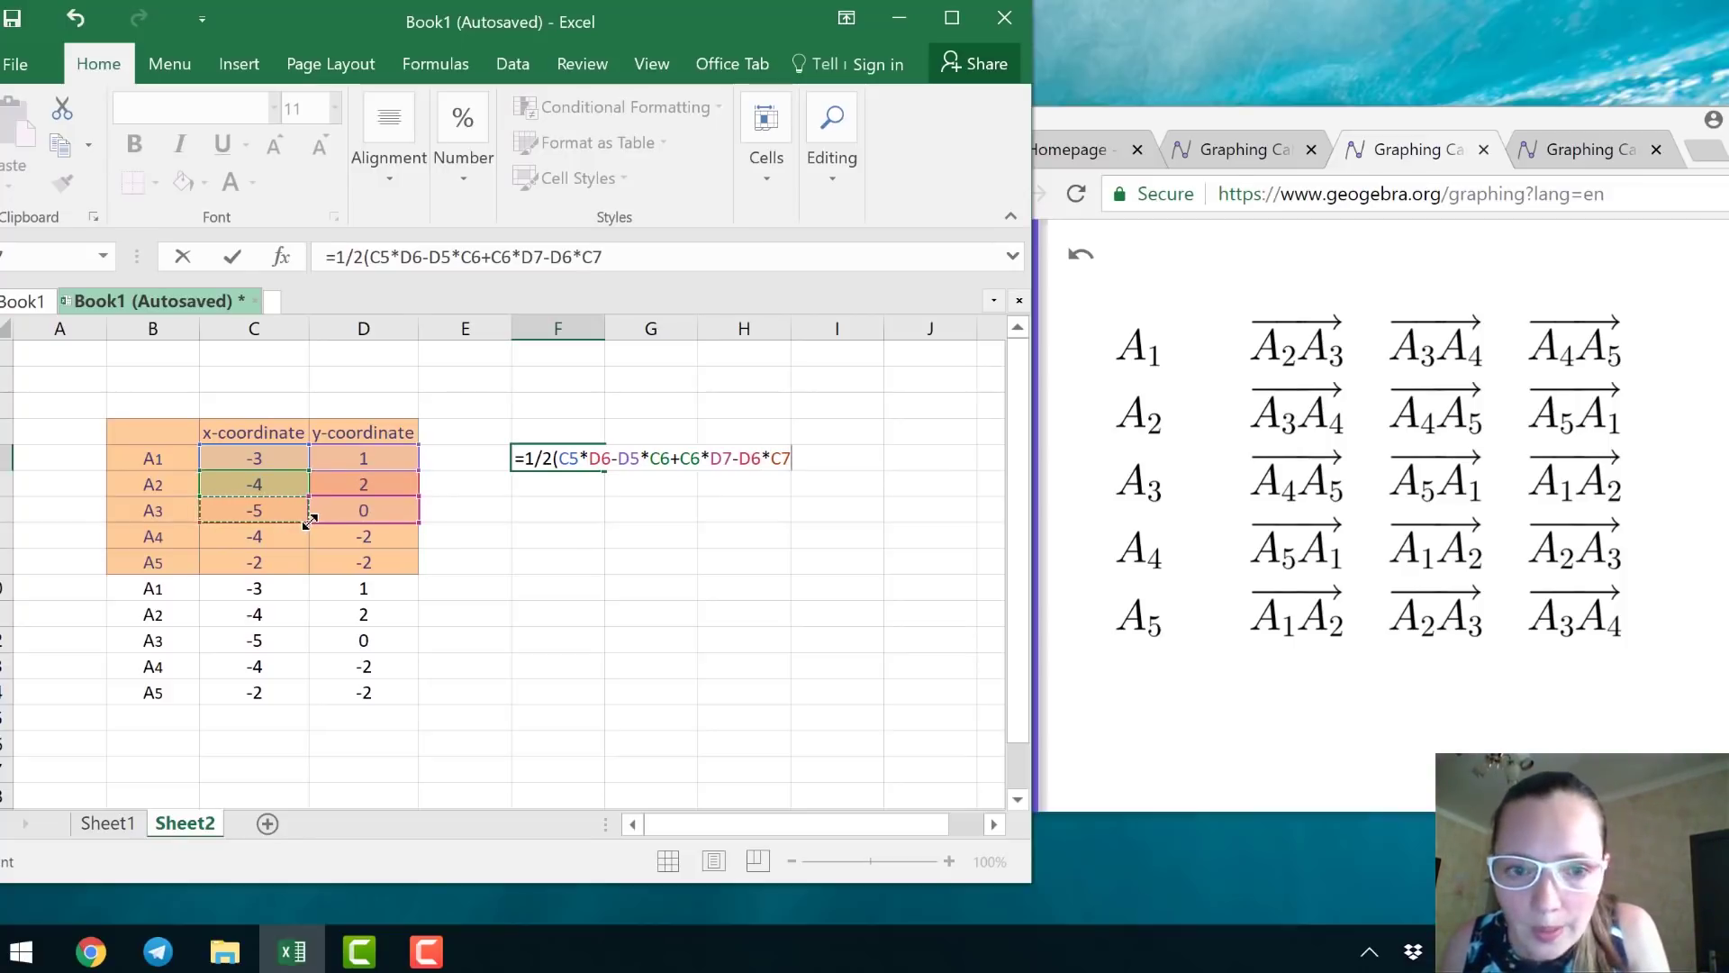
pyautogui.write('+')
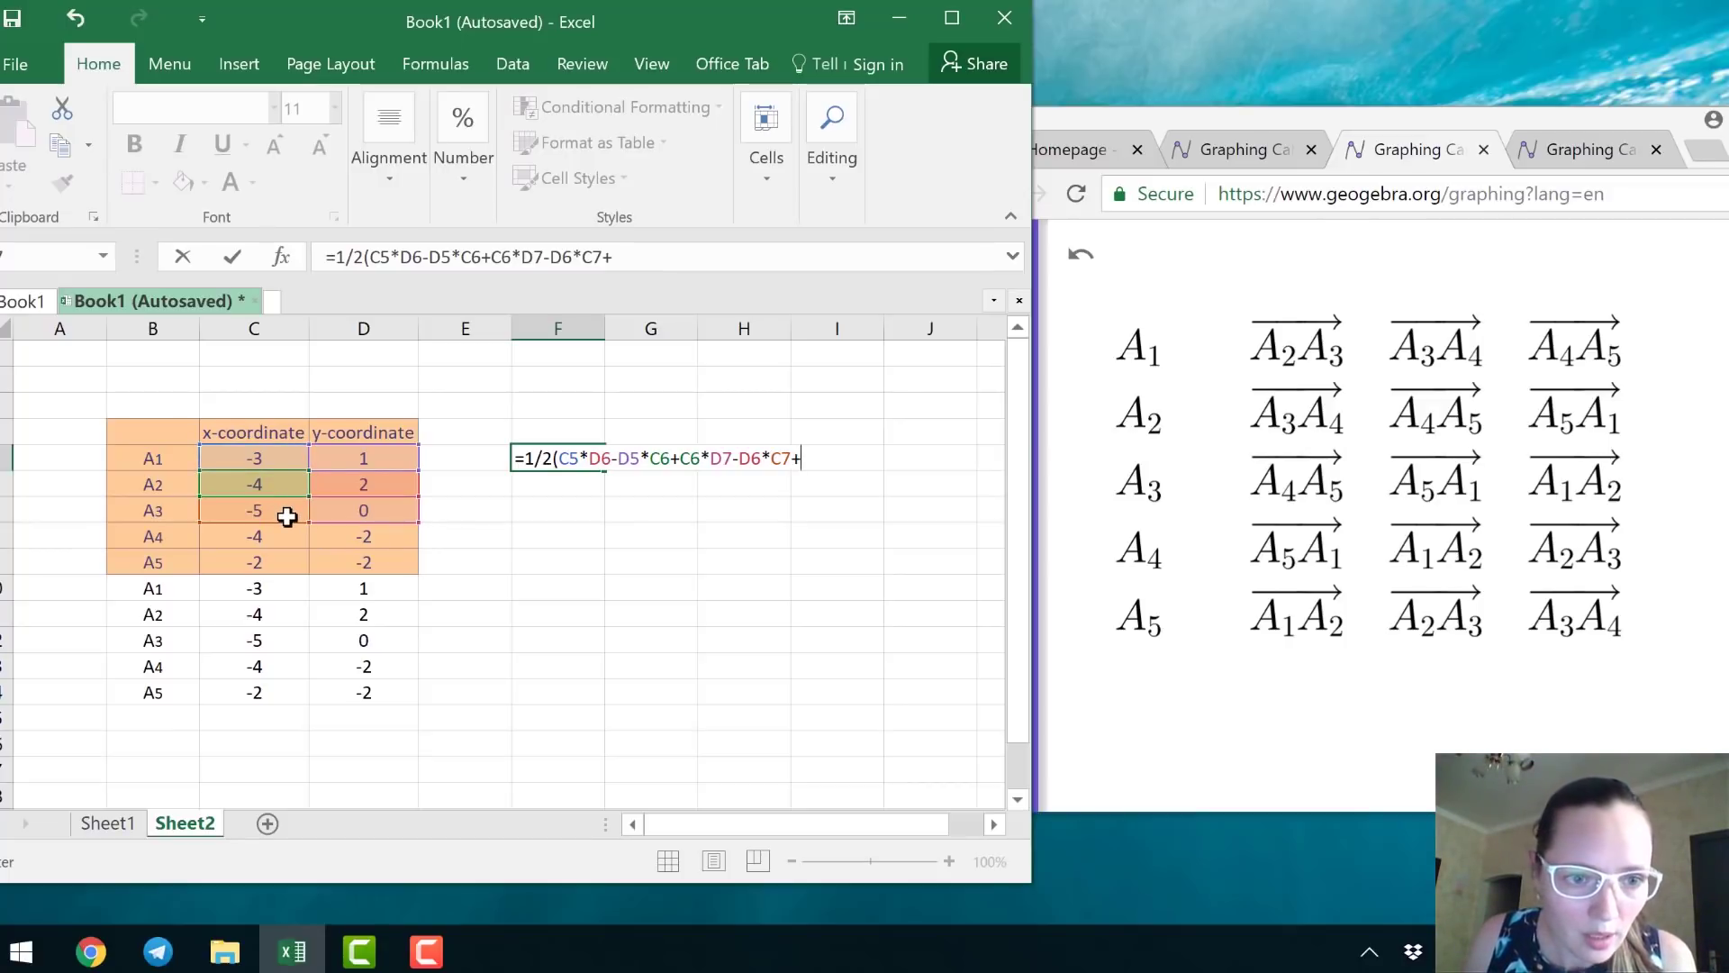
# Complete the F5 formula with C7*D5-D7*C5) and accept the correction to =1/2*(C5*D6-D5*C6+C6*D7-D6*C7+C7*D5-D7*C5).
pyautogui.click(286, 516)
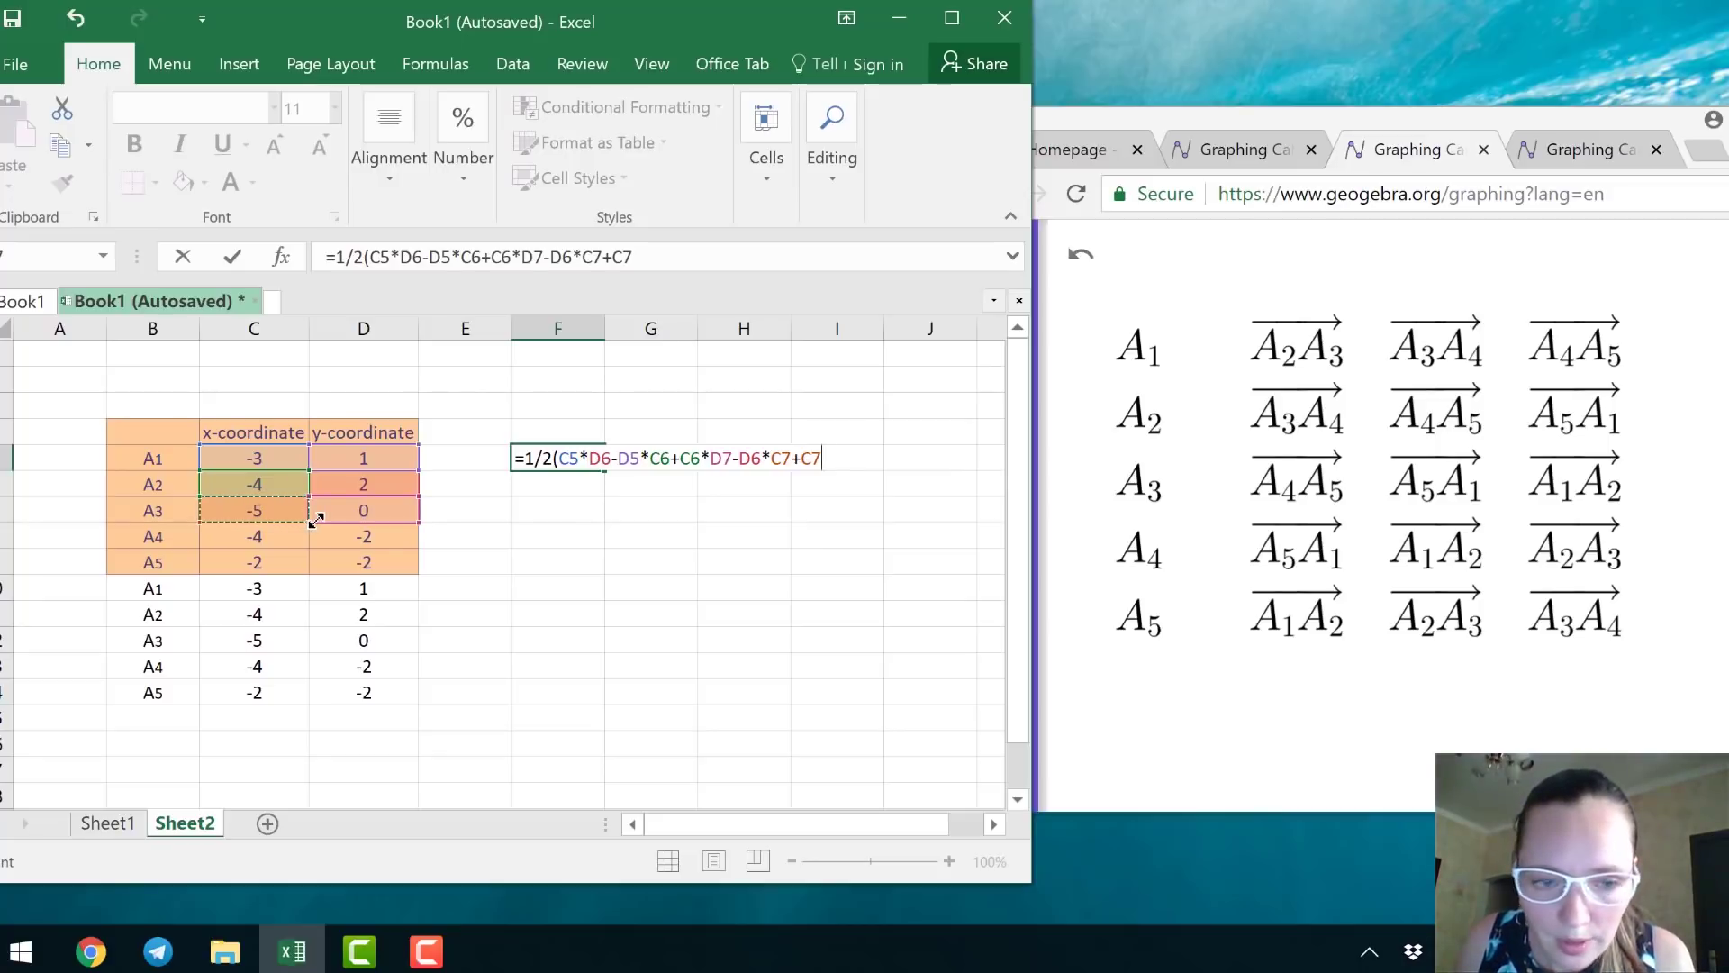
pyautogui.write('*')
pyautogui.click(353, 459)
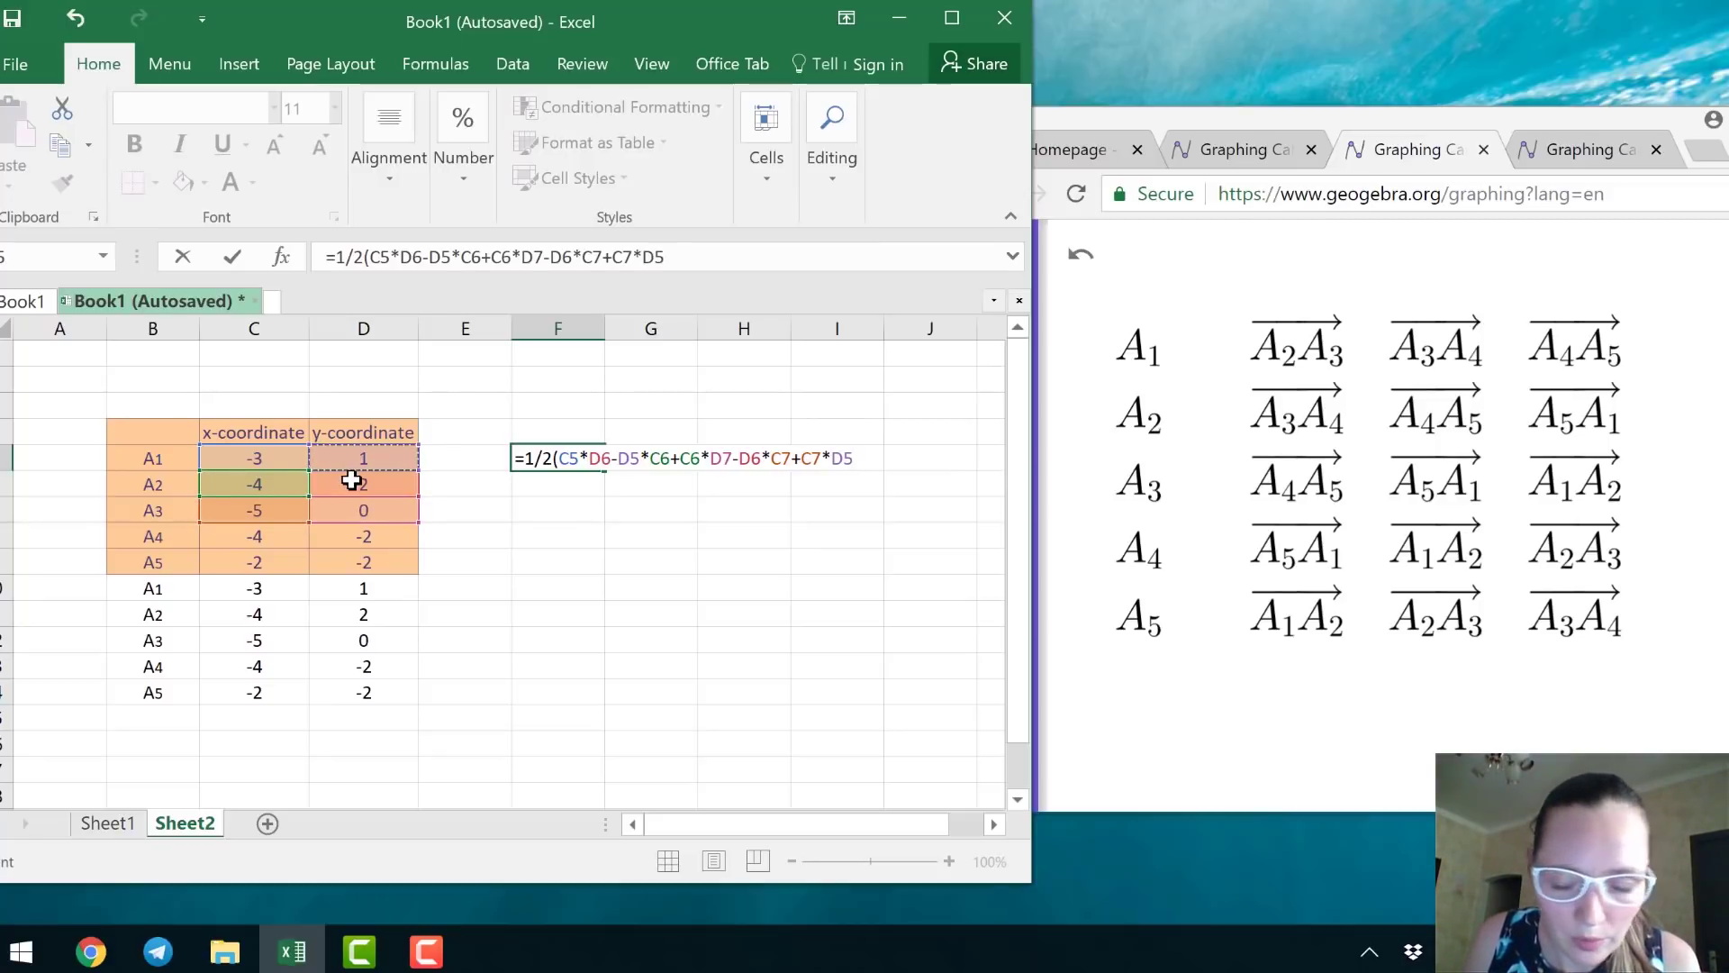
pyautogui.write('-')
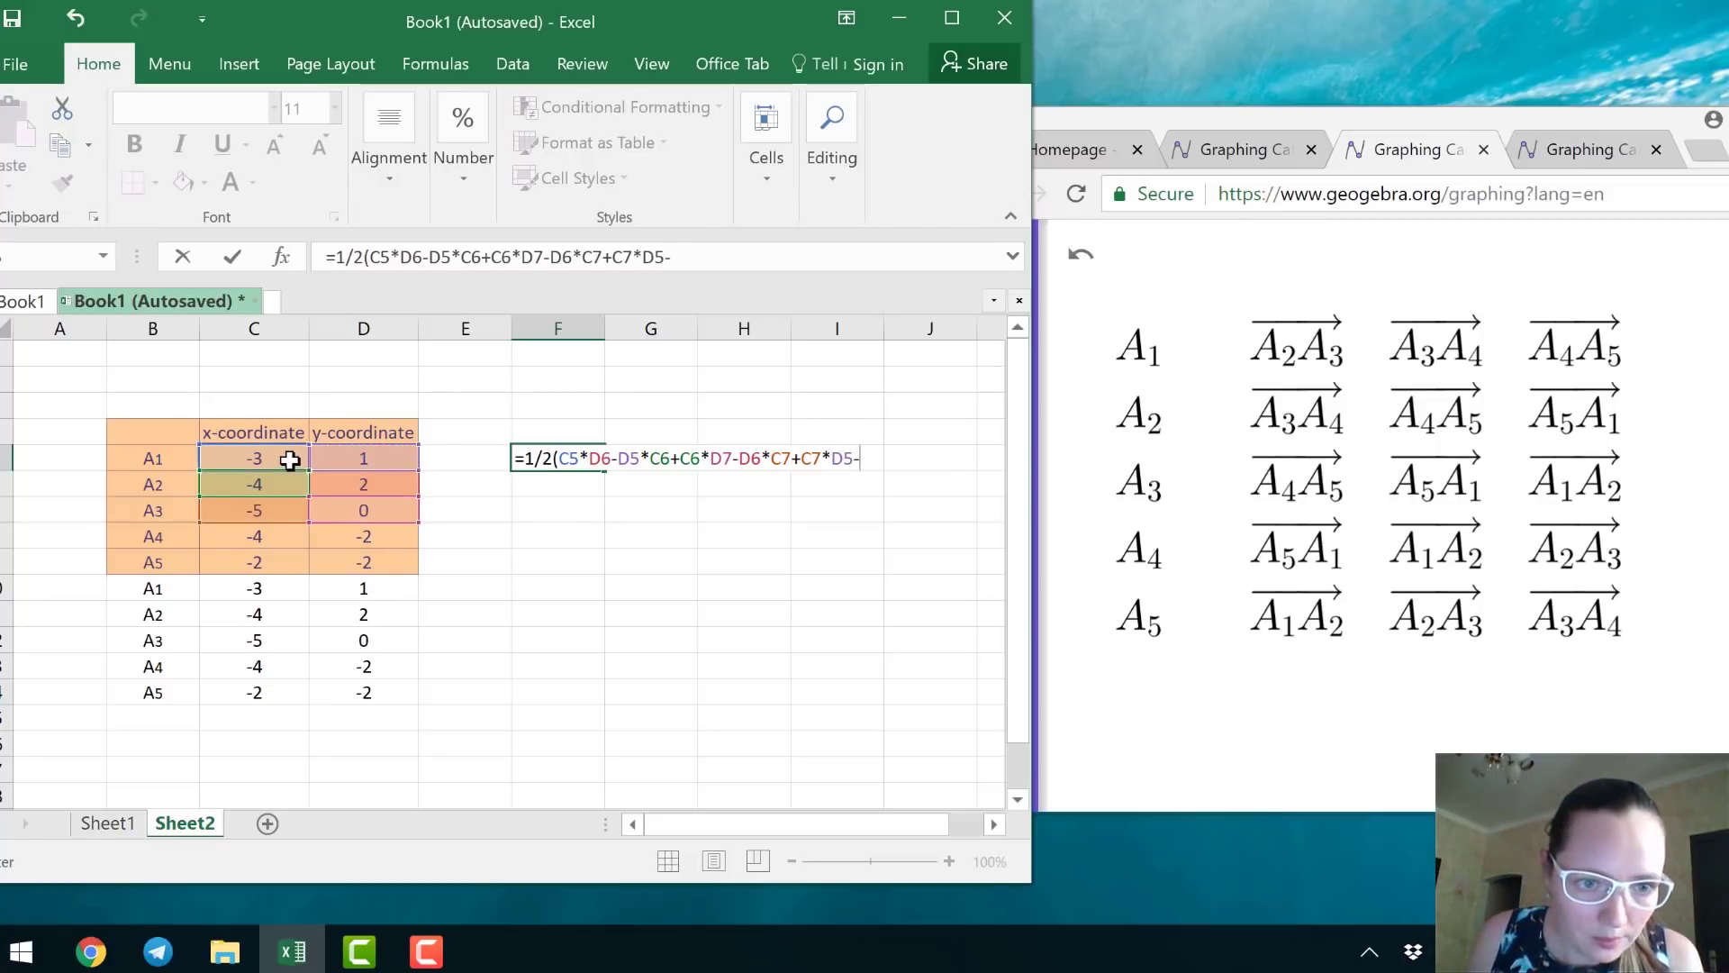
pyautogui.click(341, 512)
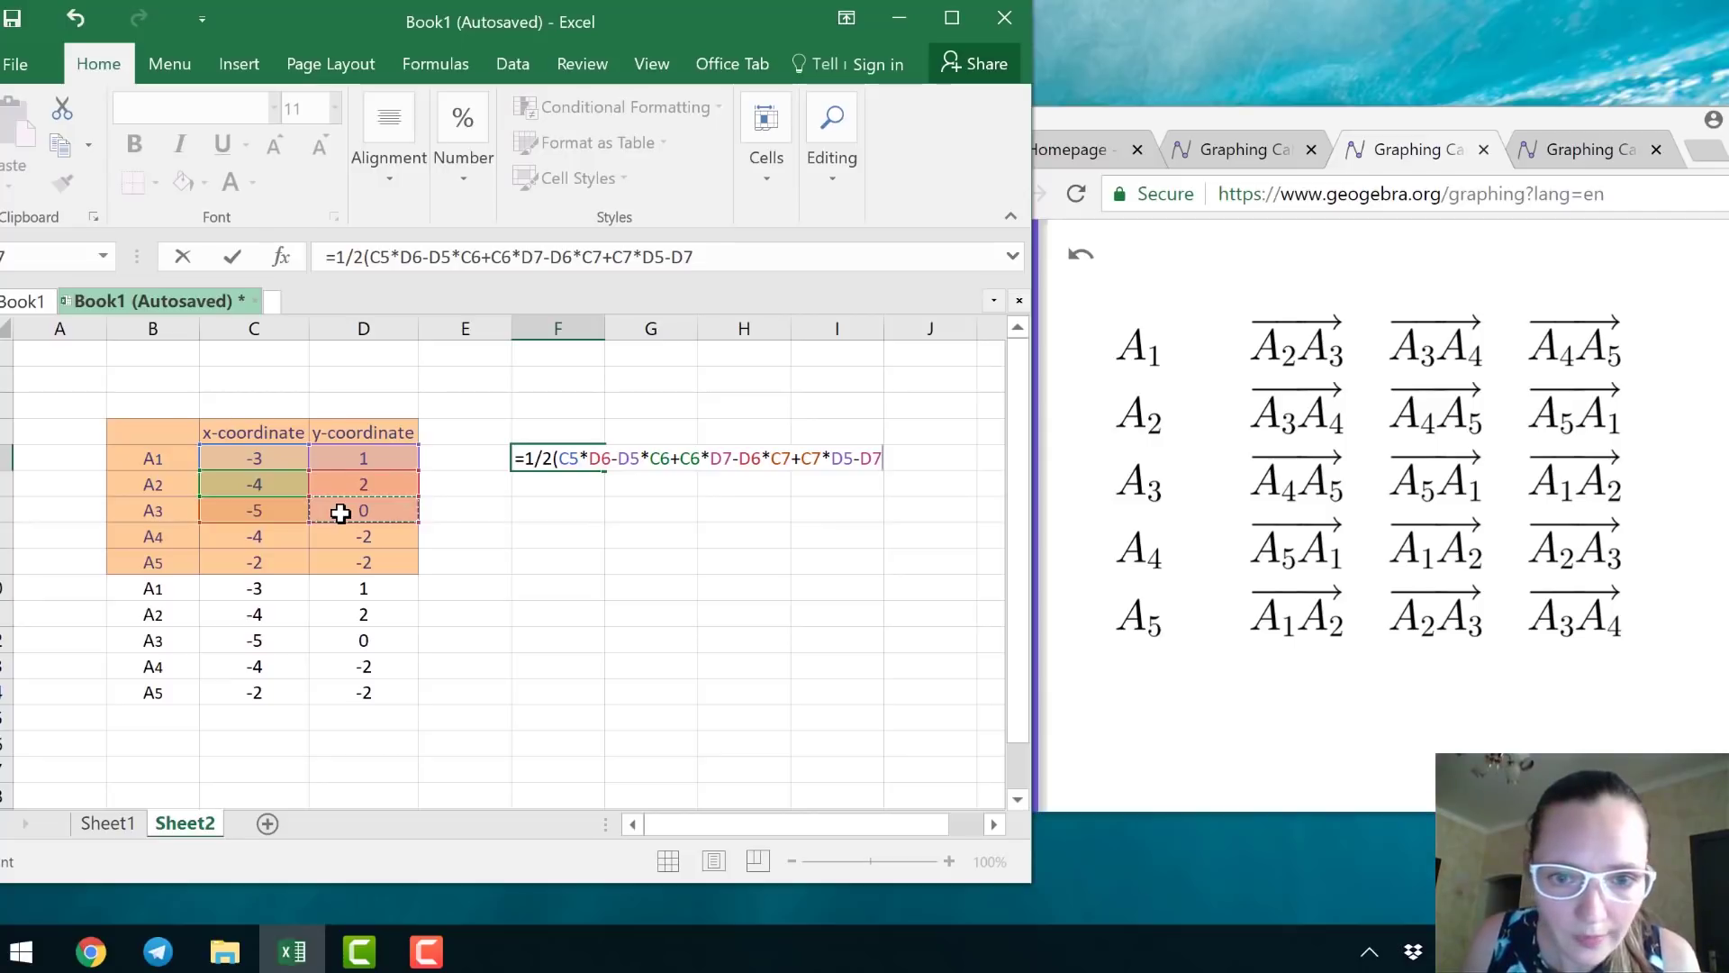
pyautogui.write('*')
pyautogui.click(274, 459)
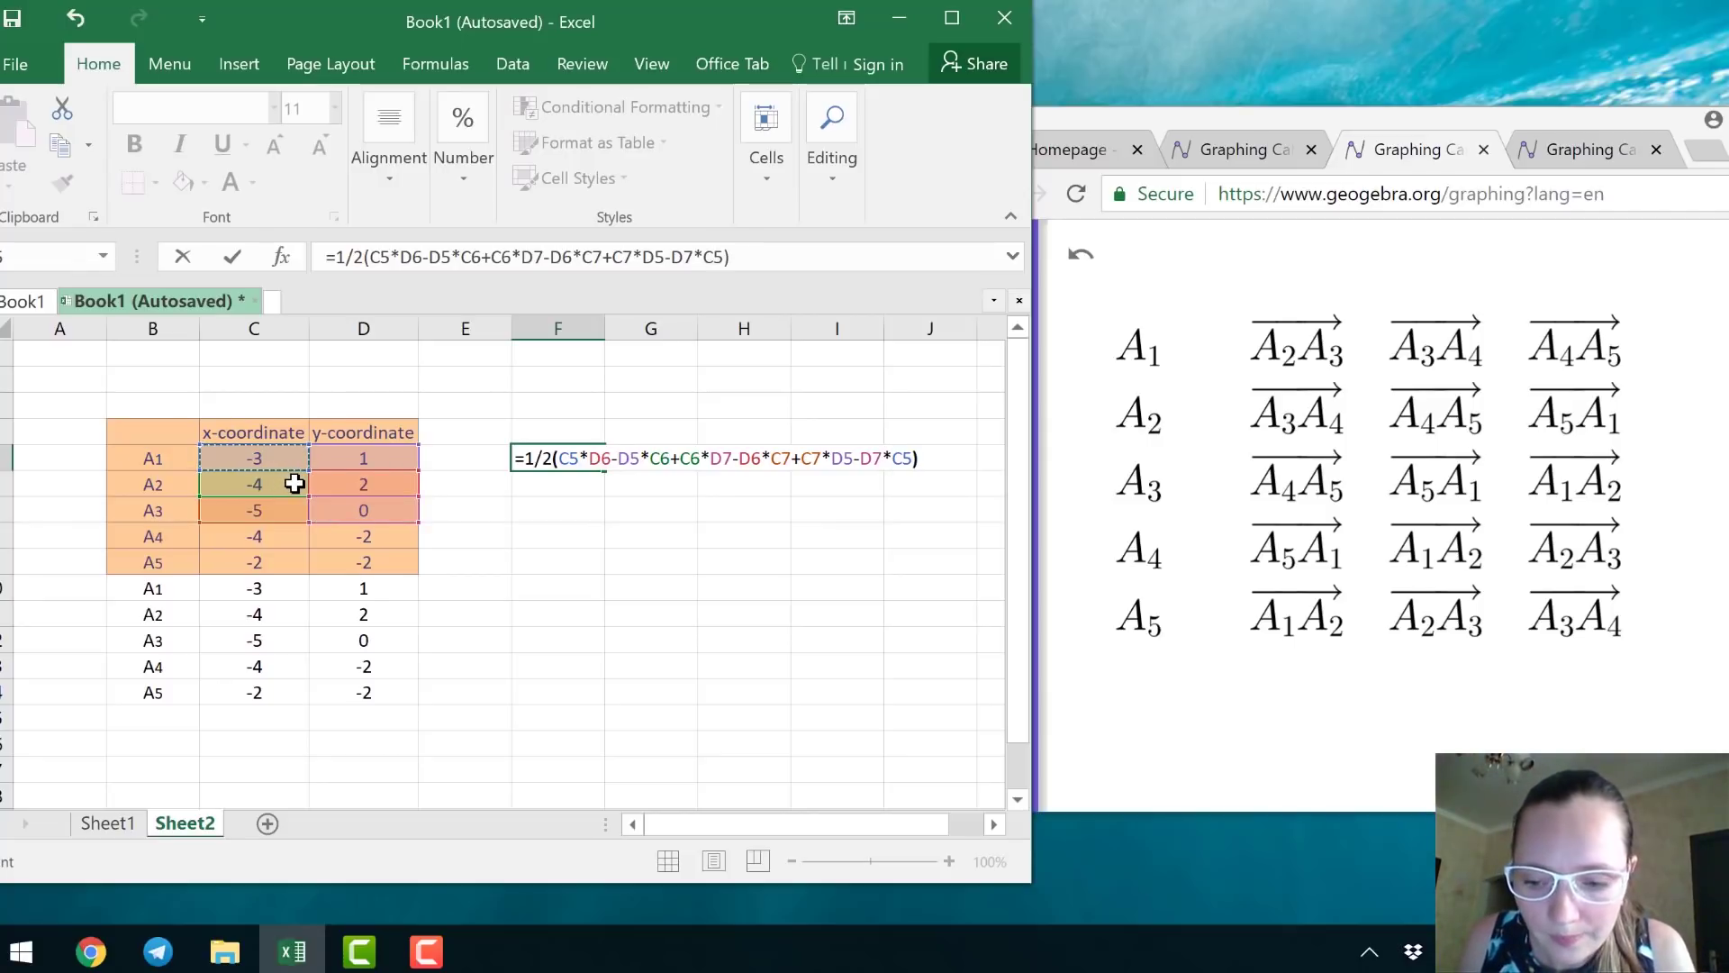
pyautogui.write(')')
pyautogui.press('Return')
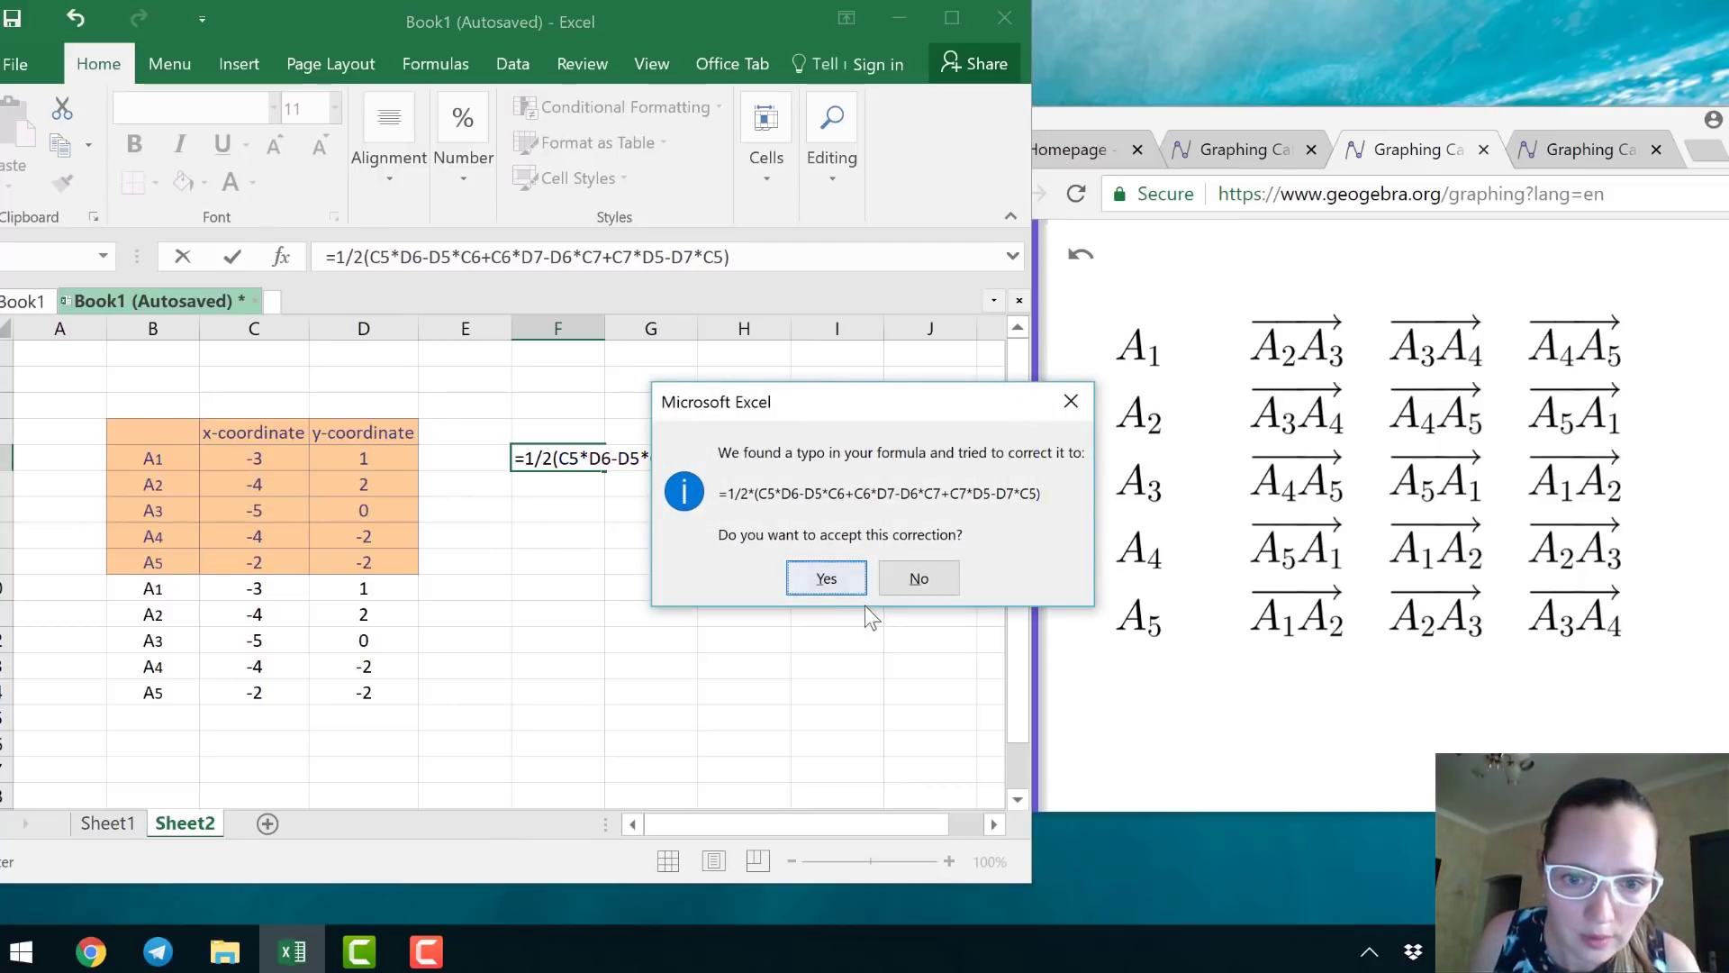
pyautogui.click(840, 585)
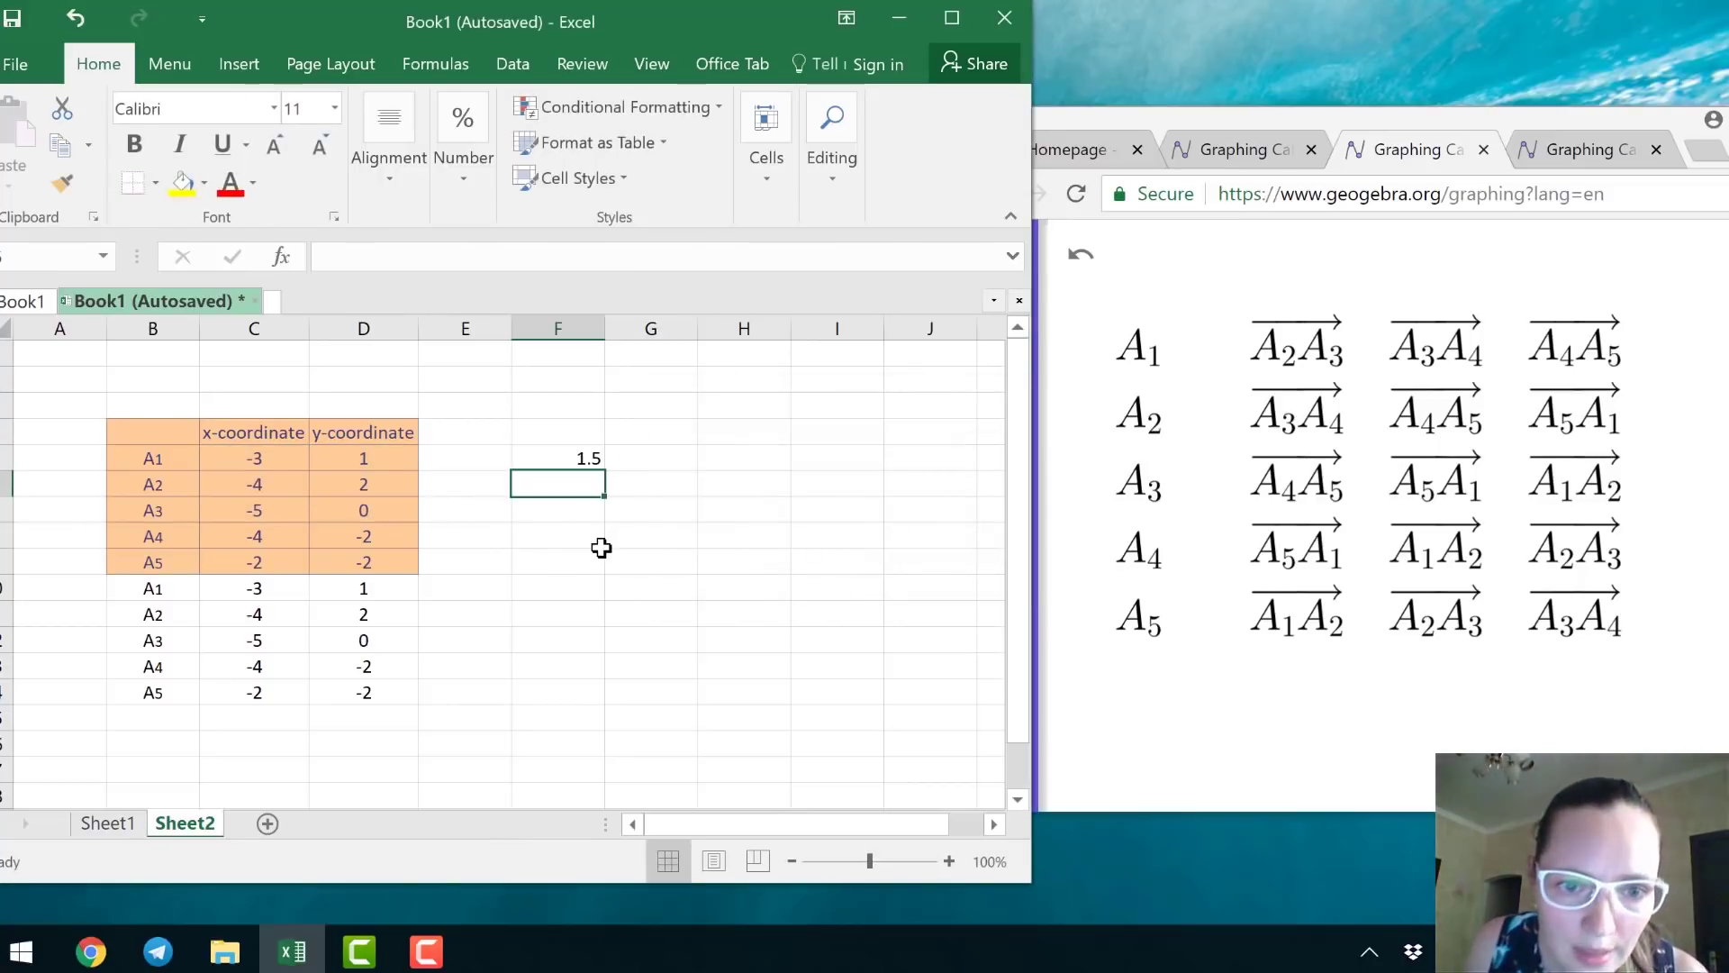
# Copy the F5 formula down through F9, alongside the A2 to A5 rows of the orange table.
pyautogui.press('Up')
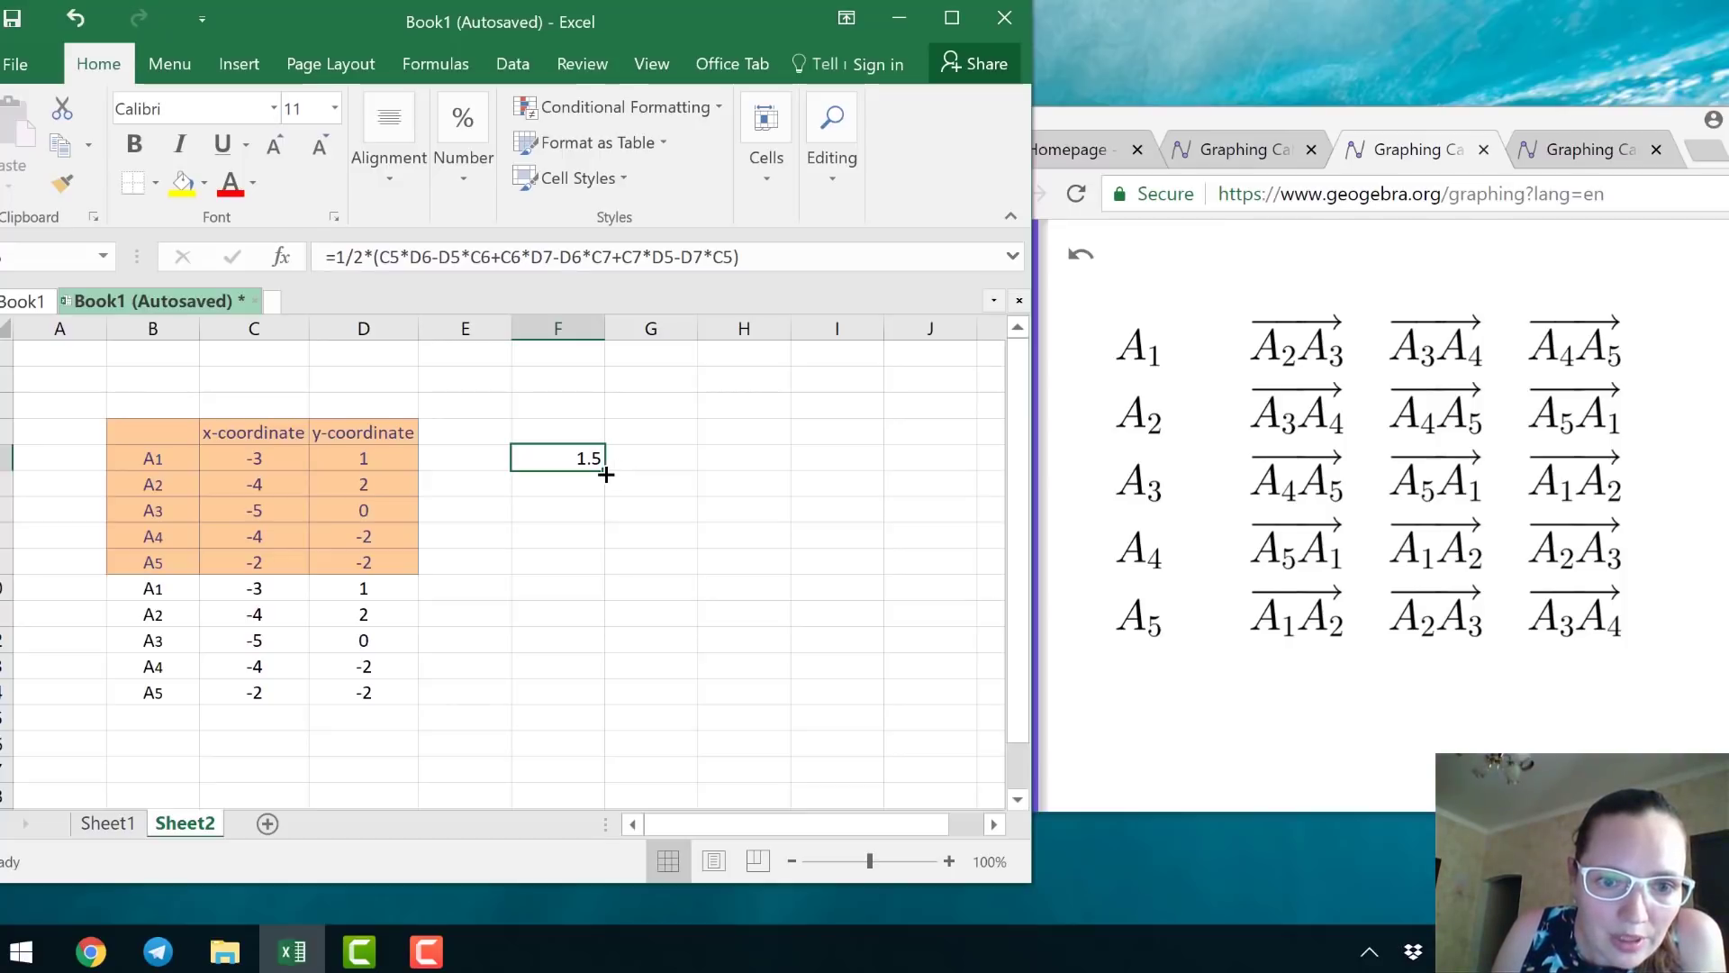
pyautogui.moveTo(606, 475); pyautogui.dragTo(598, 567)
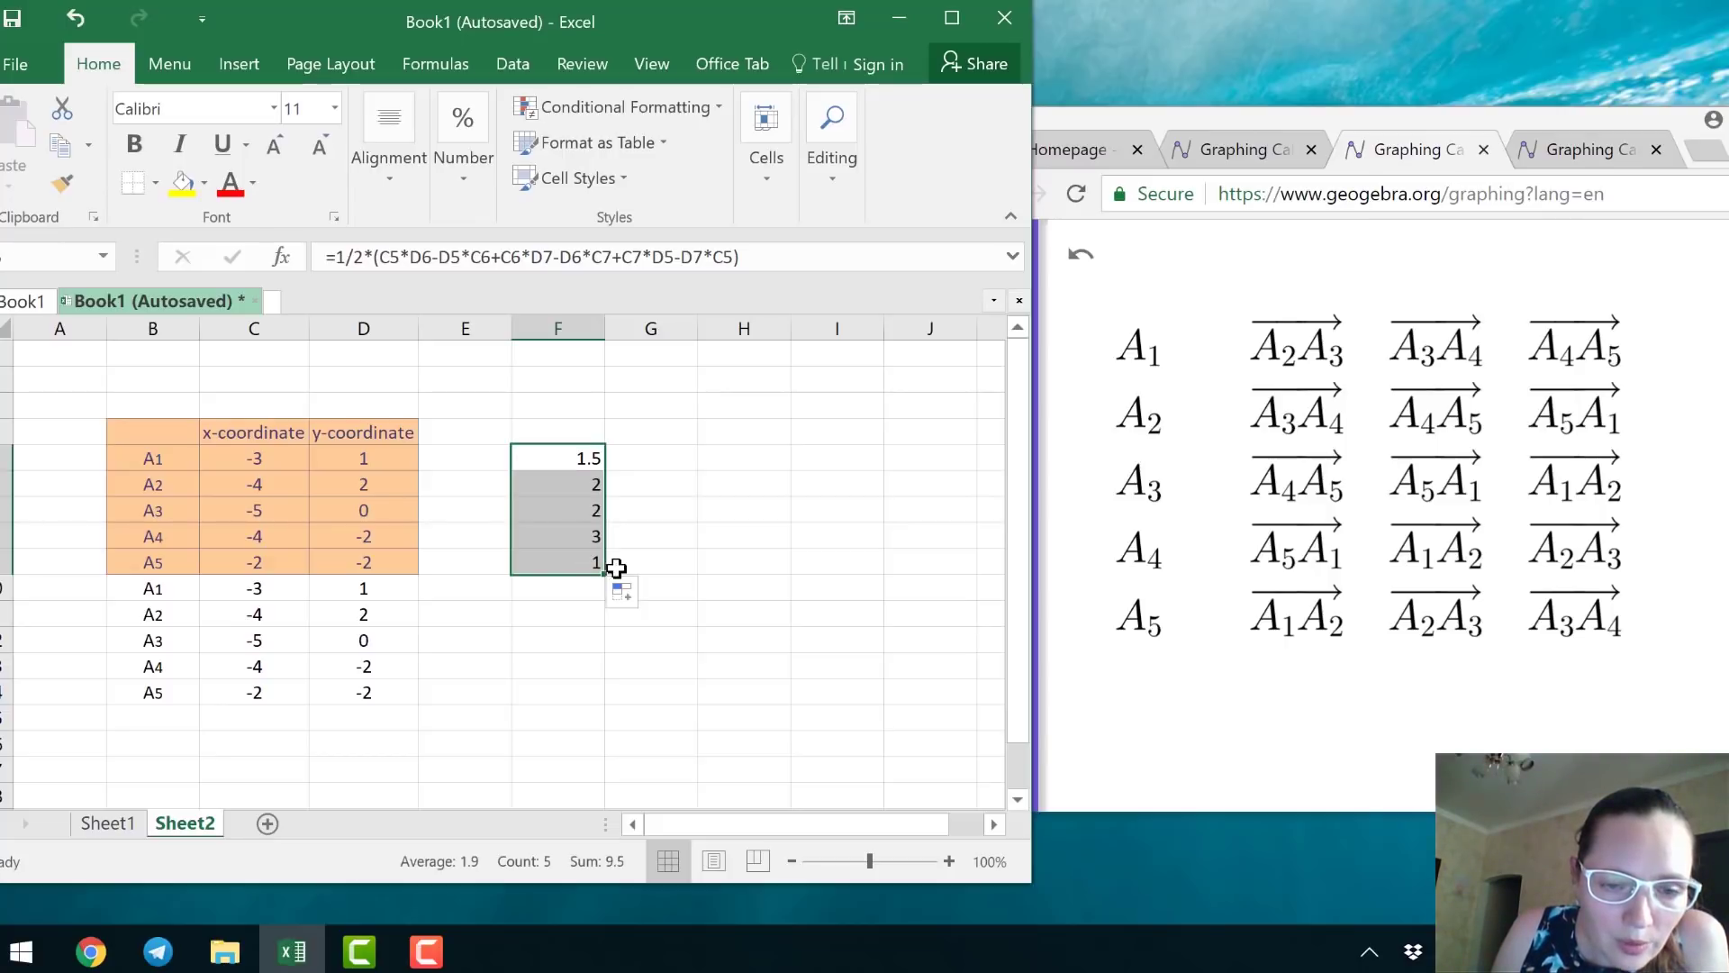
# Examine the copied area formulas in F5 to F9 on Sheet2, matching them to the A1 to A5 rows of the orange table.
pyautogui.click(598, 508)
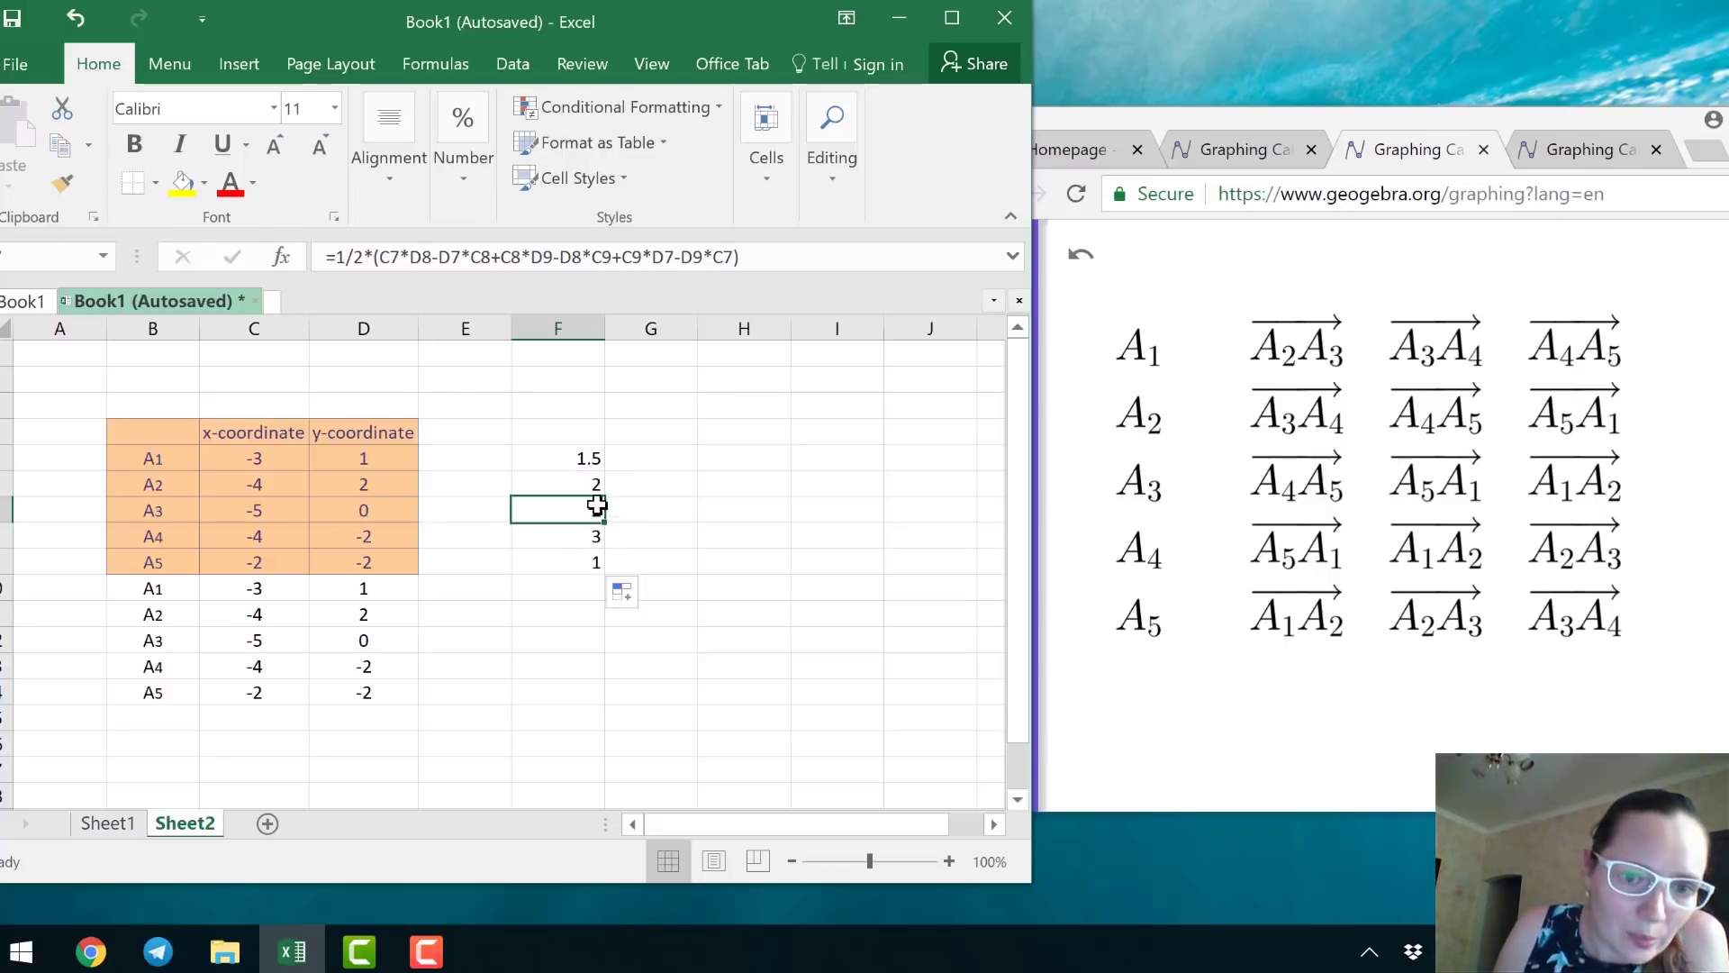
pyautogui.click(597, 488)
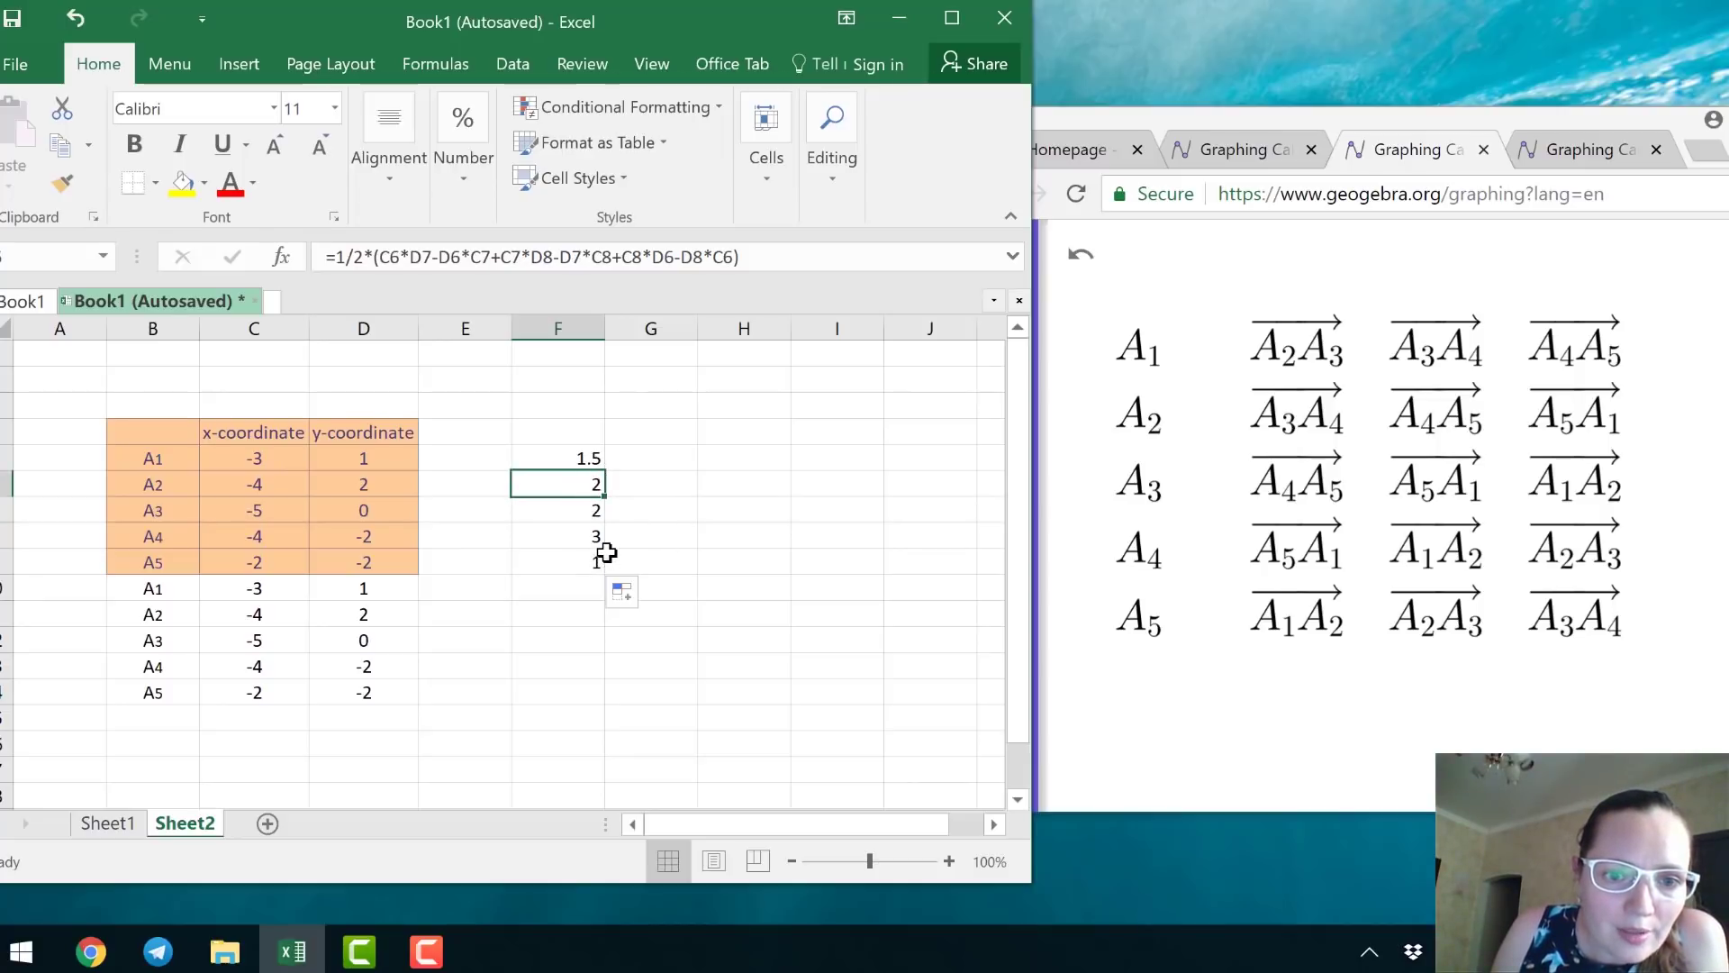
pyautogui.click(591, 461)
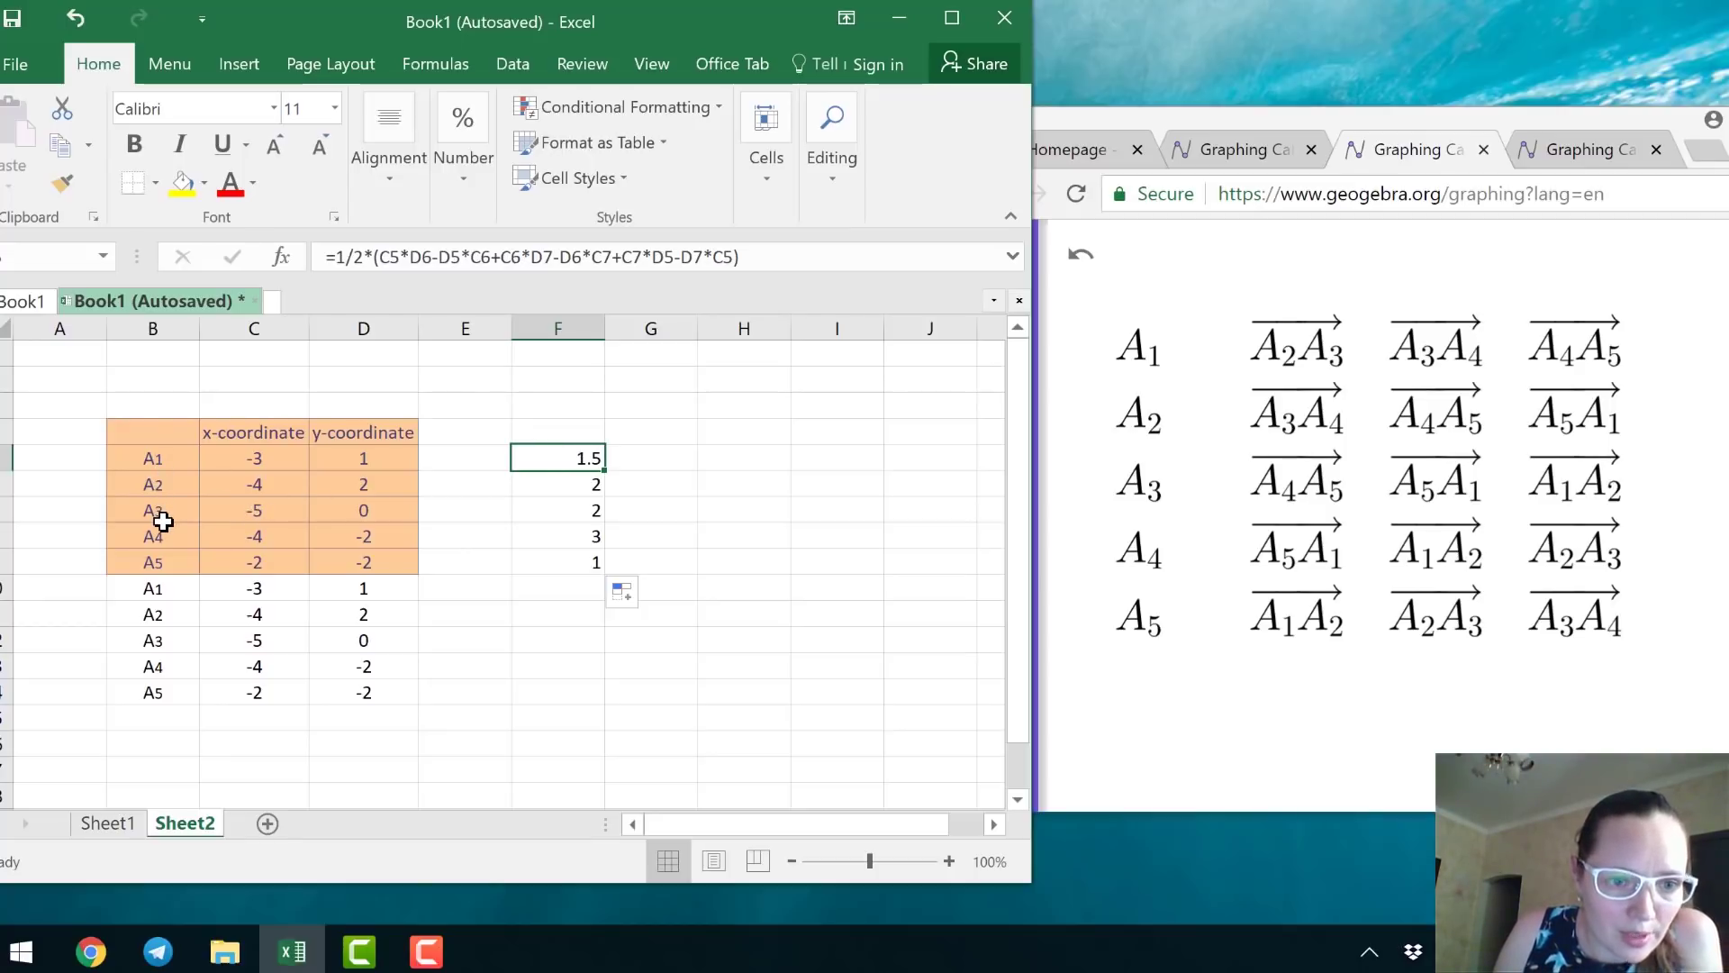
pyautogui.click(537, 489)
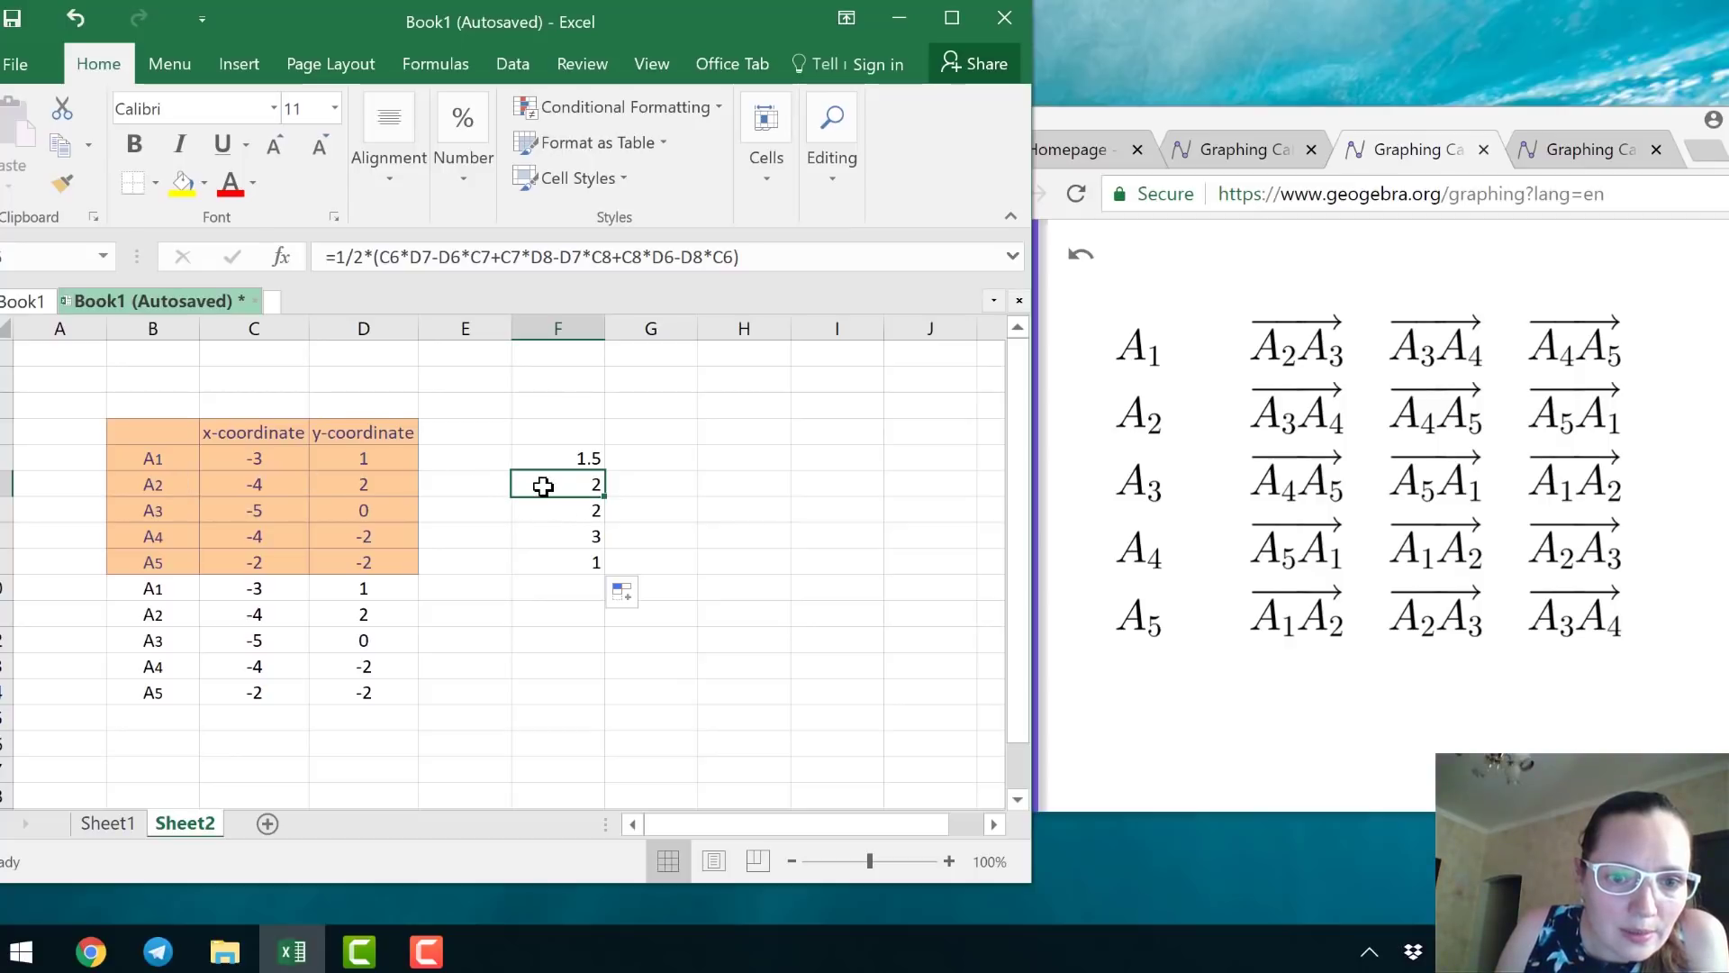
pyautogui.click(562, 459)
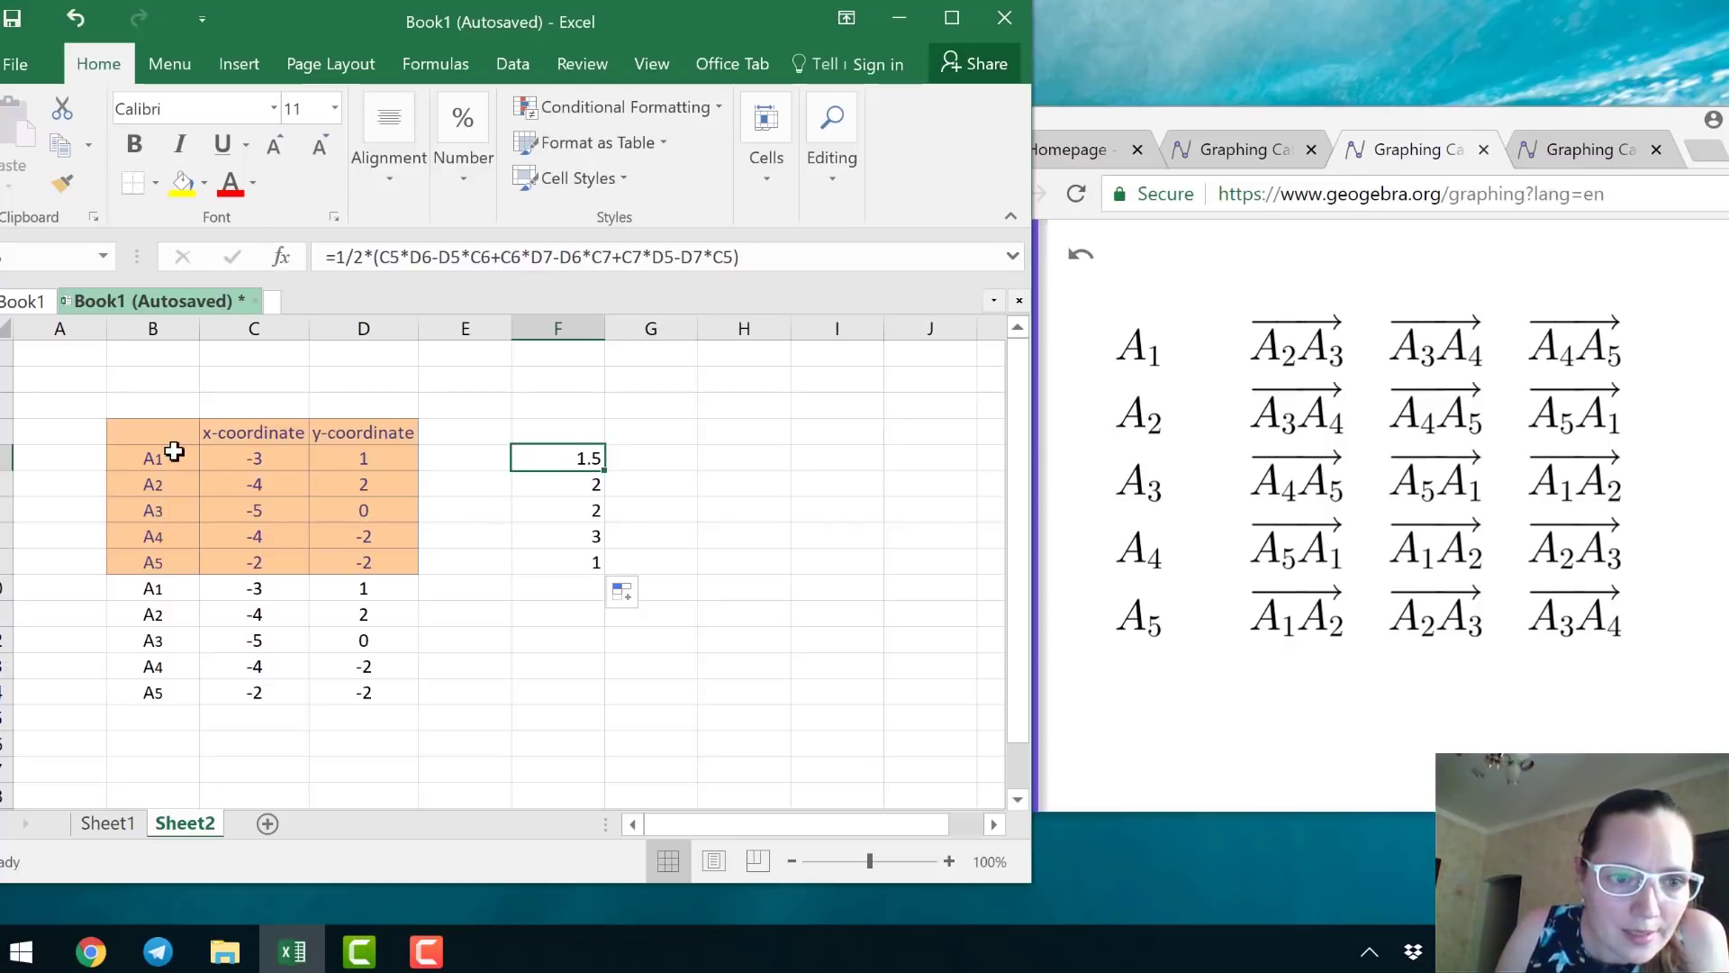
pyautogui.click(144, 456)
pyautogui.click(552, 458)
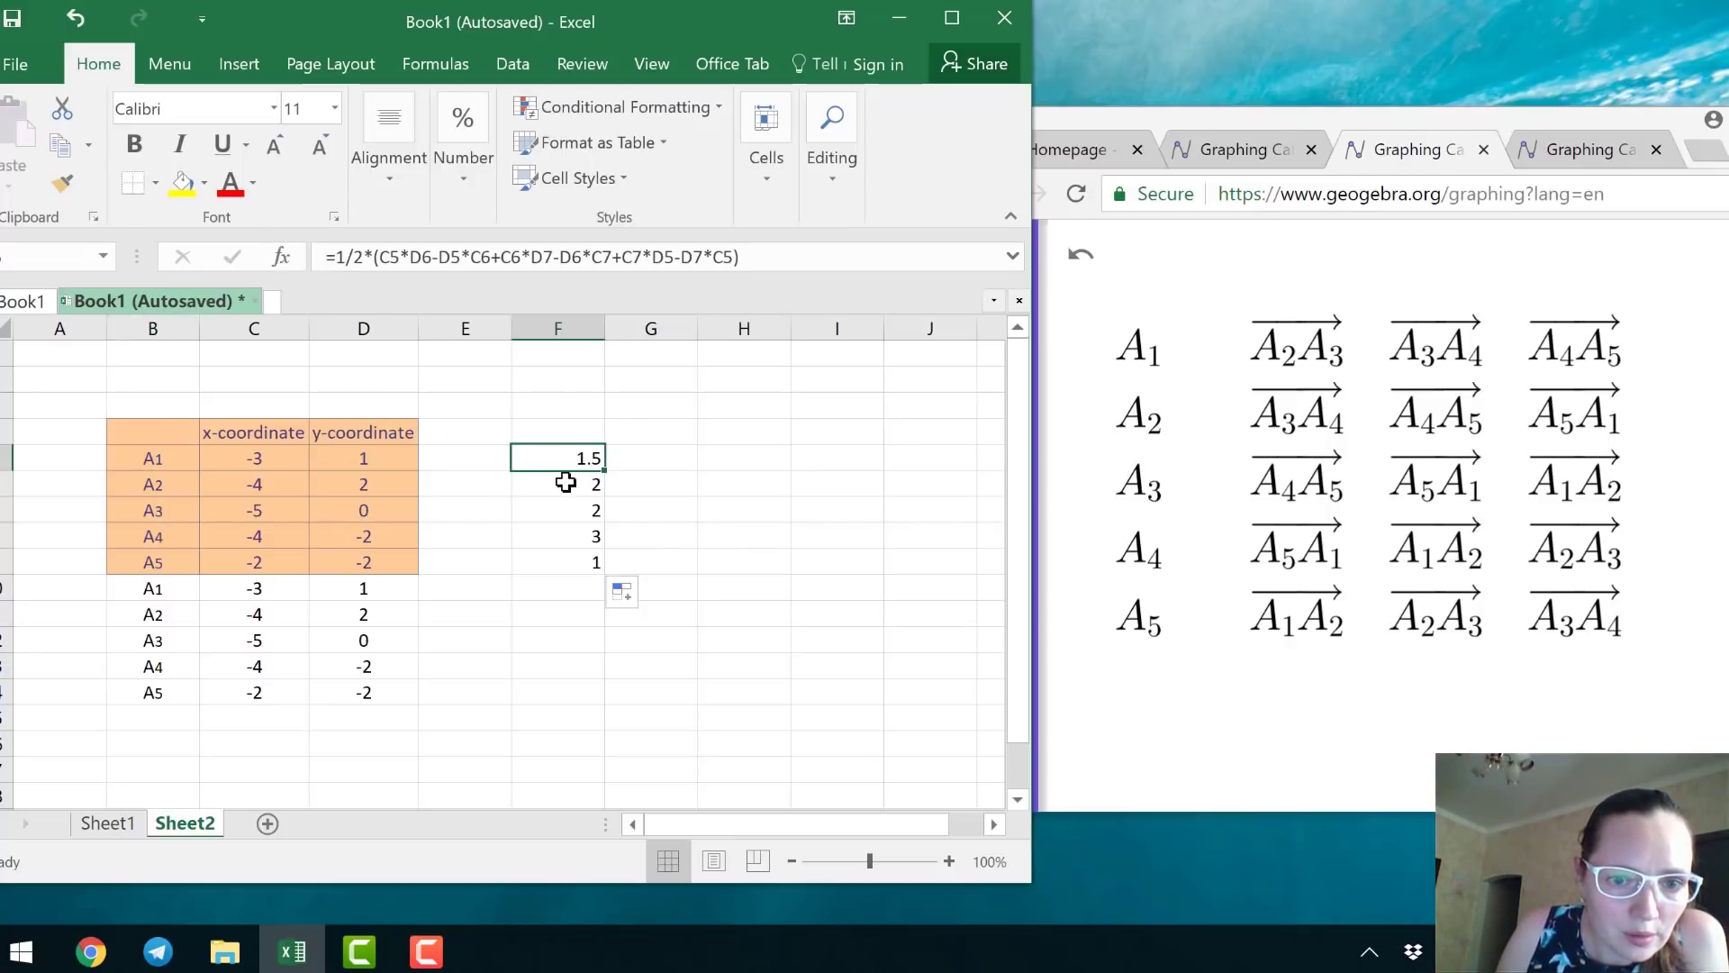
pyautogui.click(564, 484)
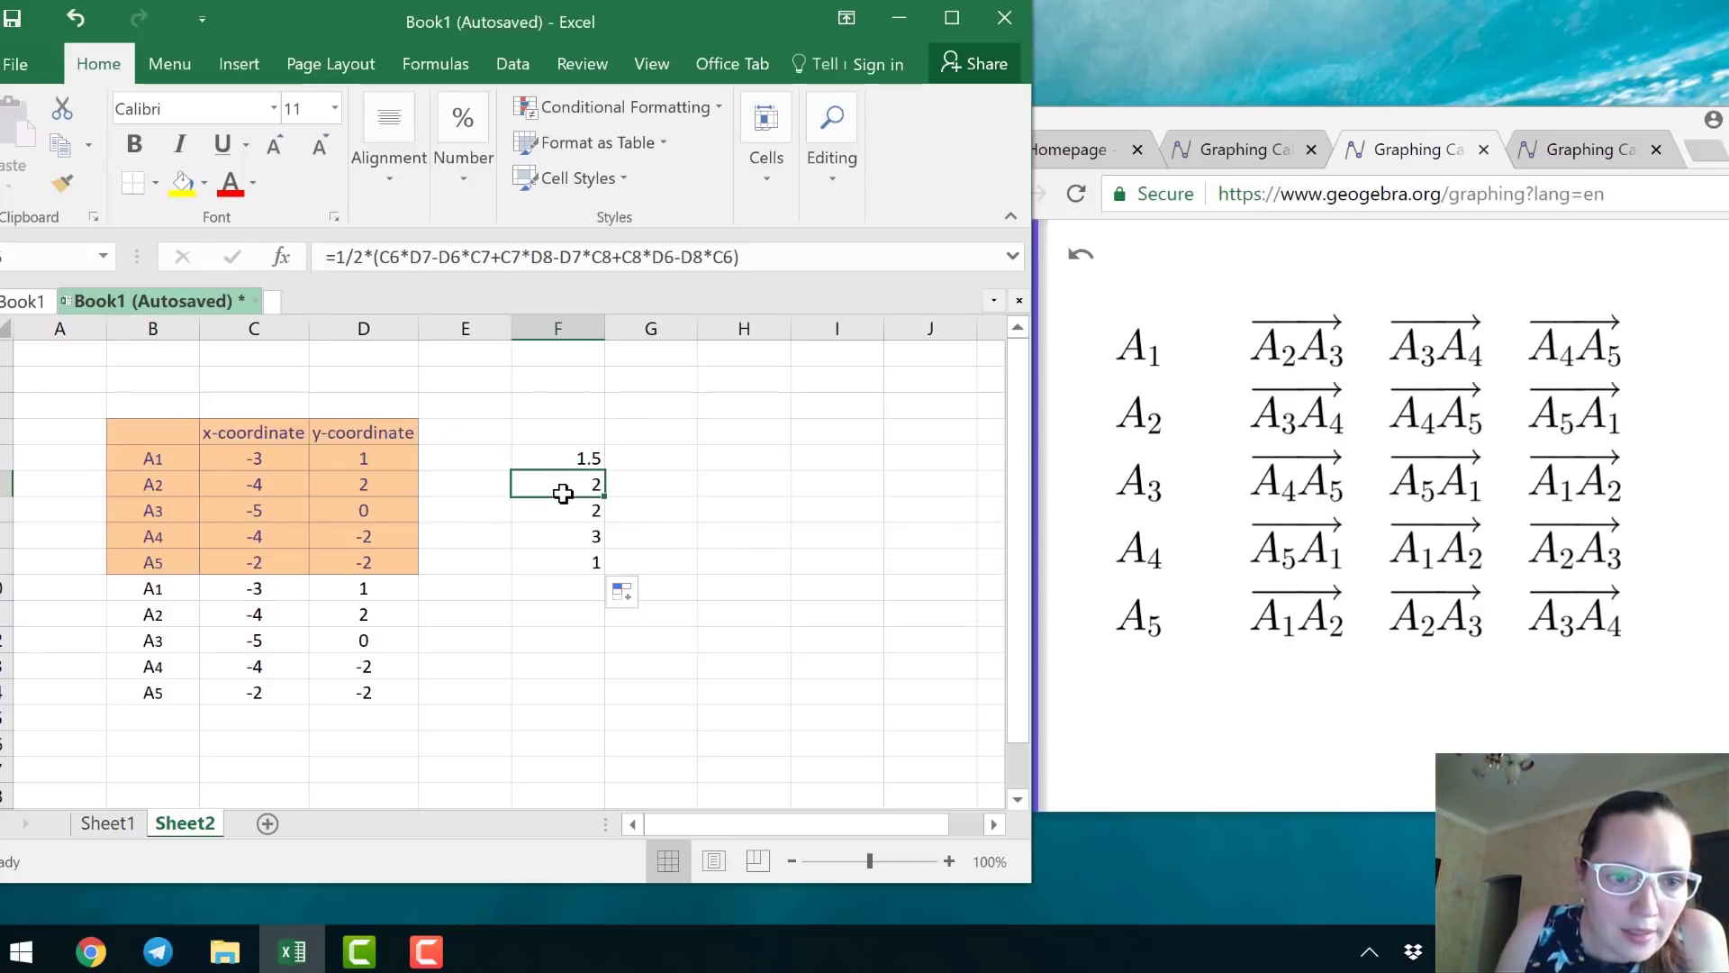
pyautogui.click(165, 485)
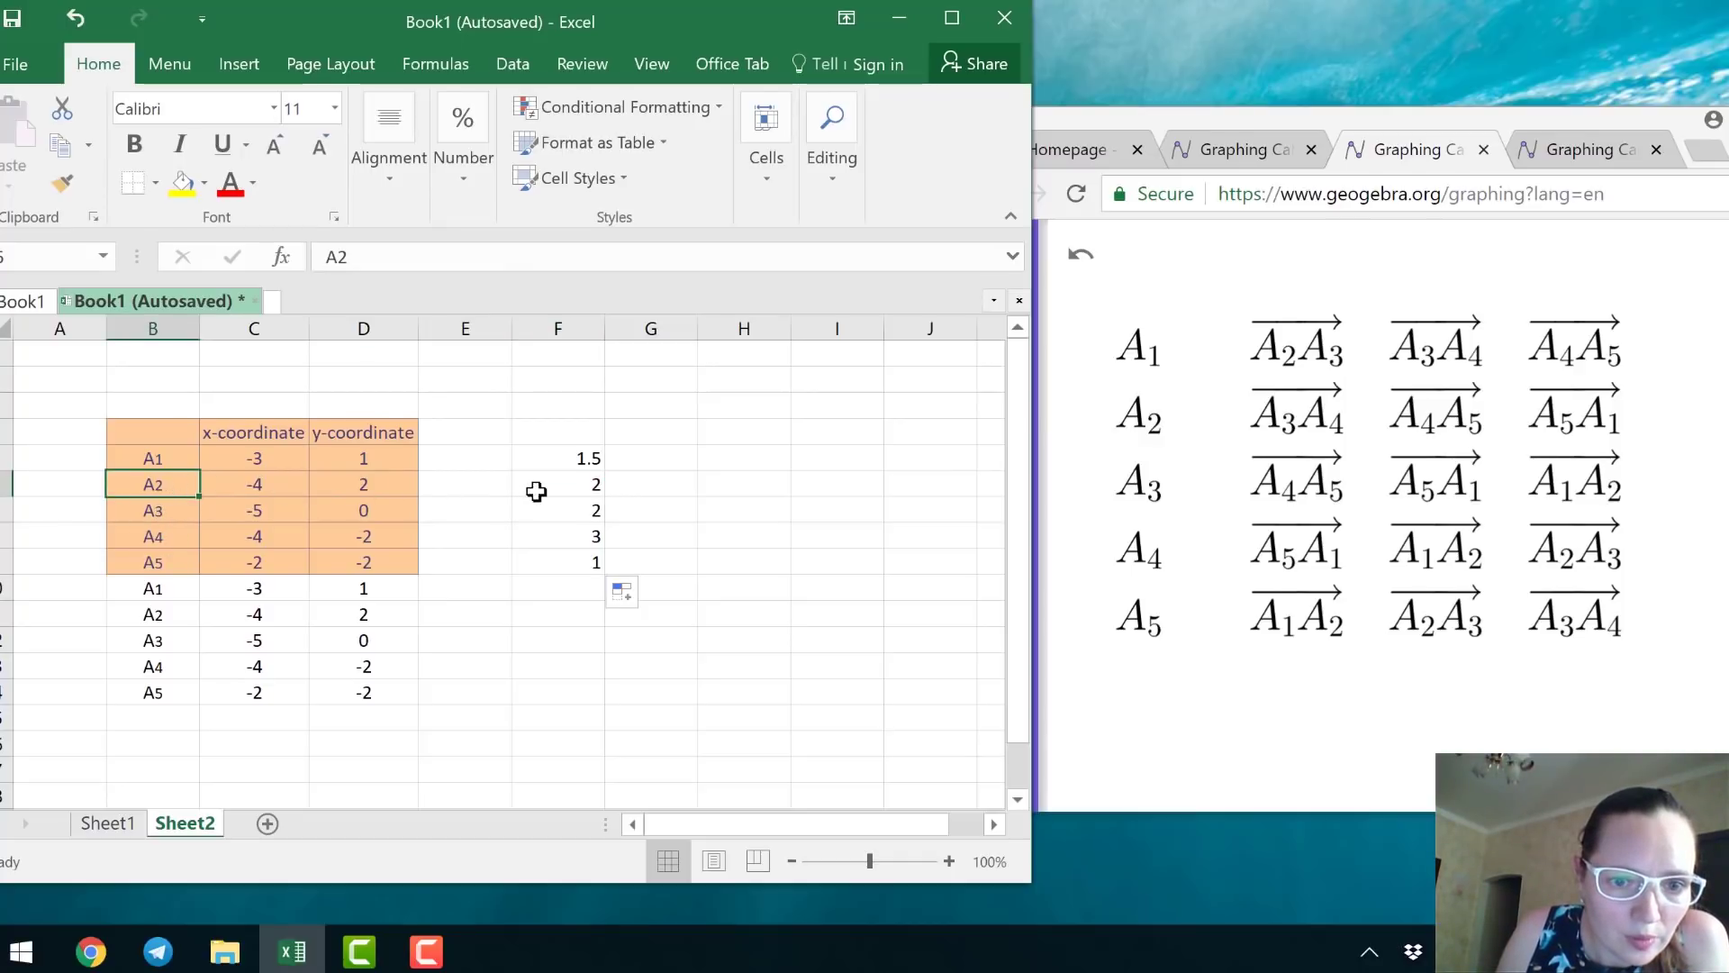
pyautogui.click(564, 484)
pyautogui.click(155, 488)
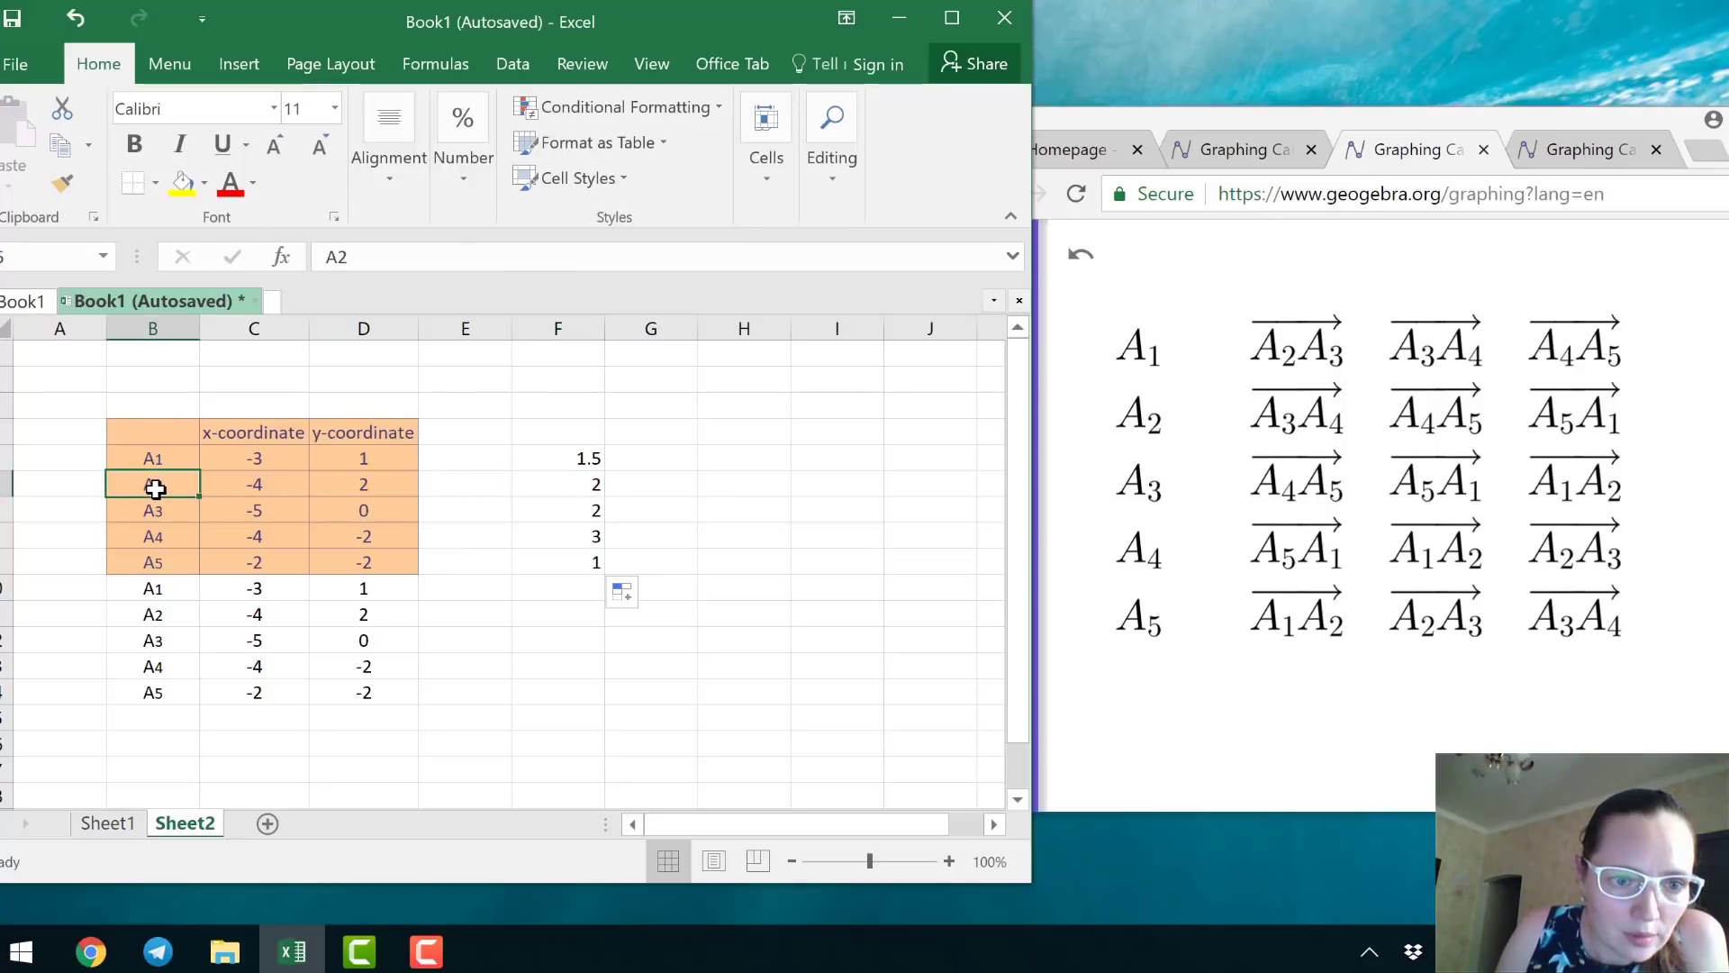
pyautogui.click(592, 488)
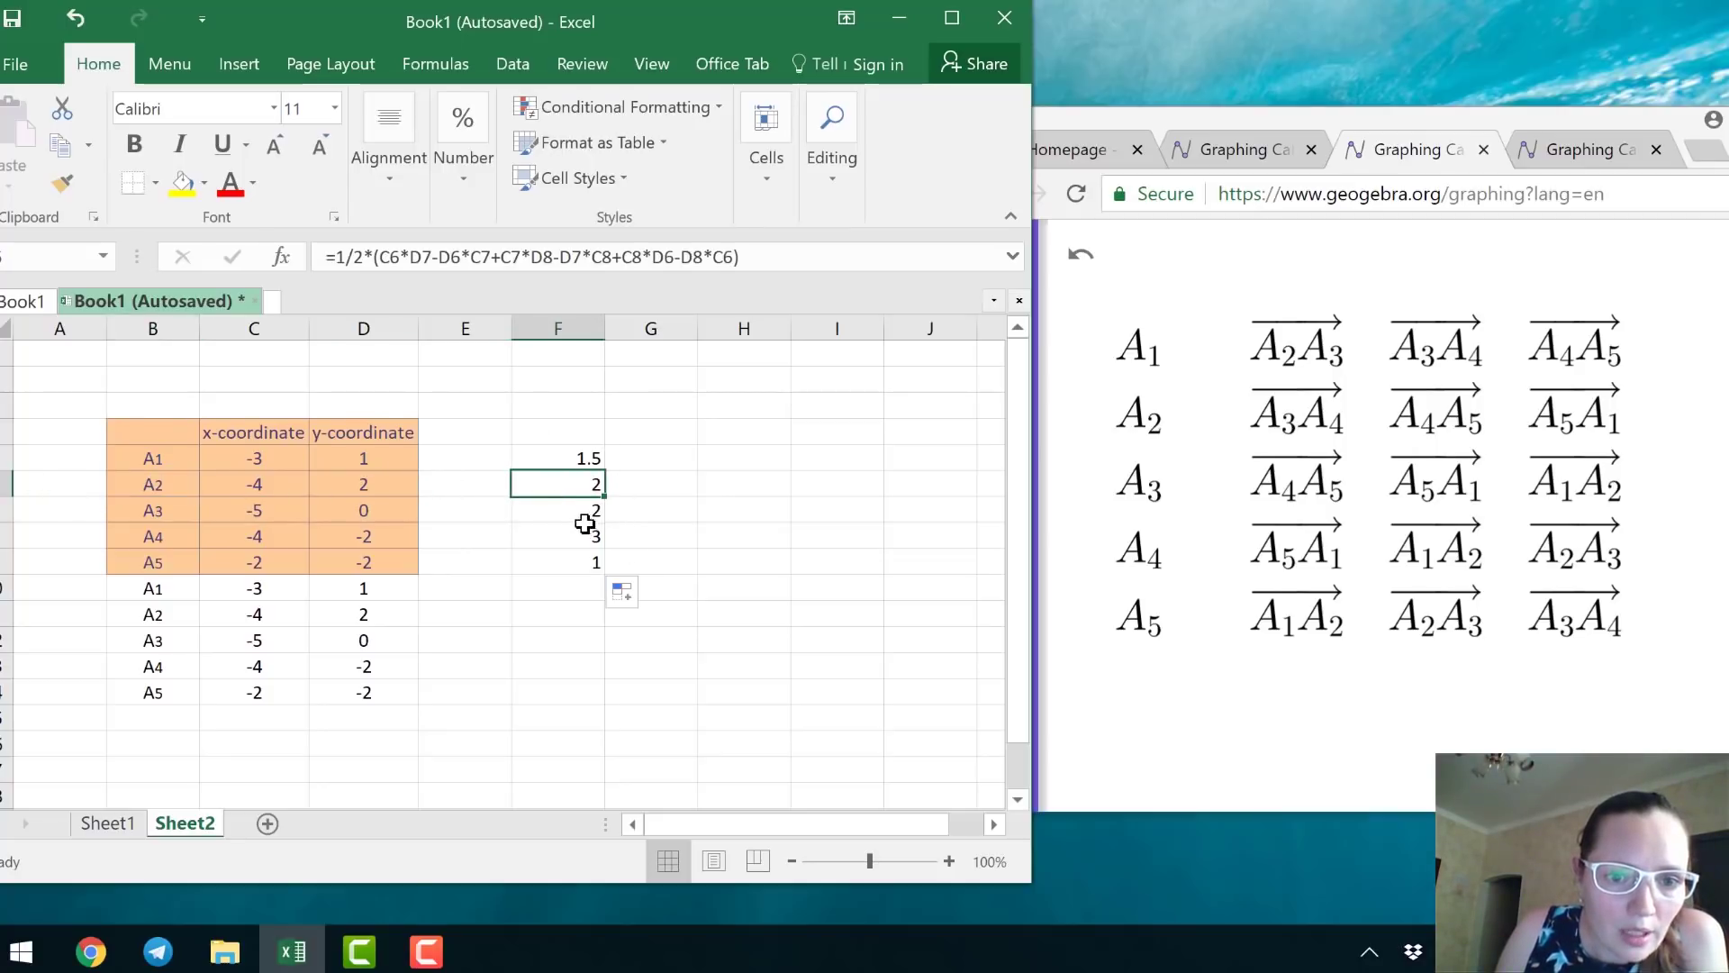
pyautogui.click(577, 510)
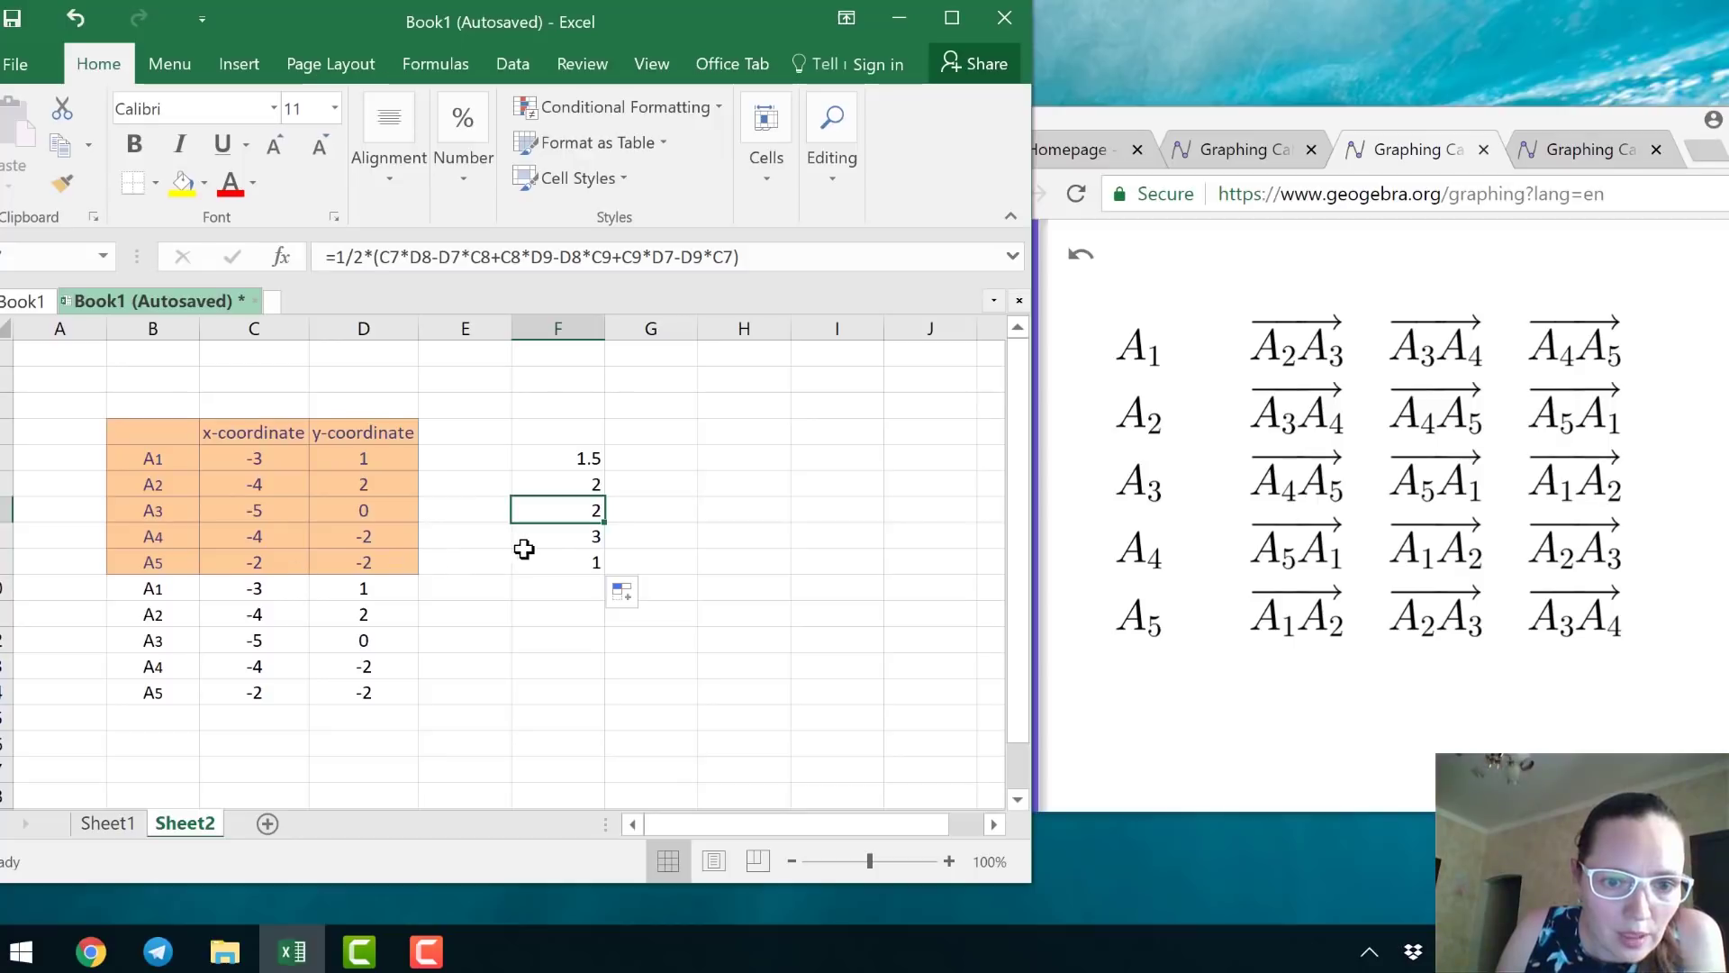
pyautogui.click(554, 540)
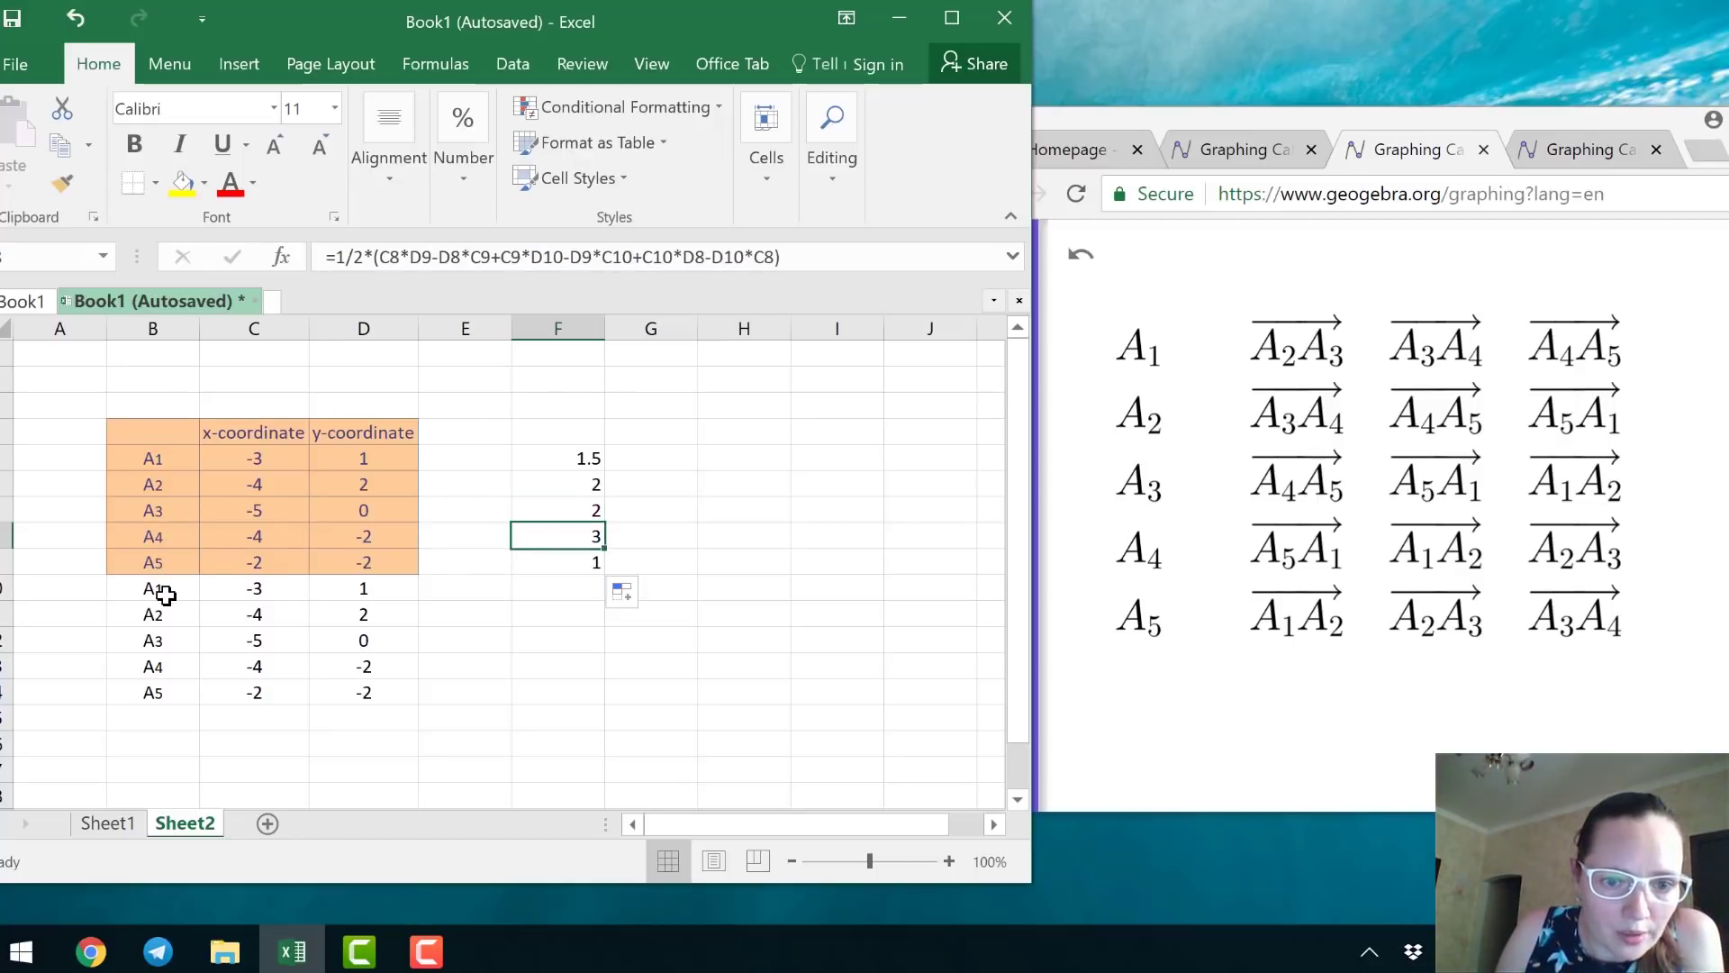
pyautogui.click(544, 564)
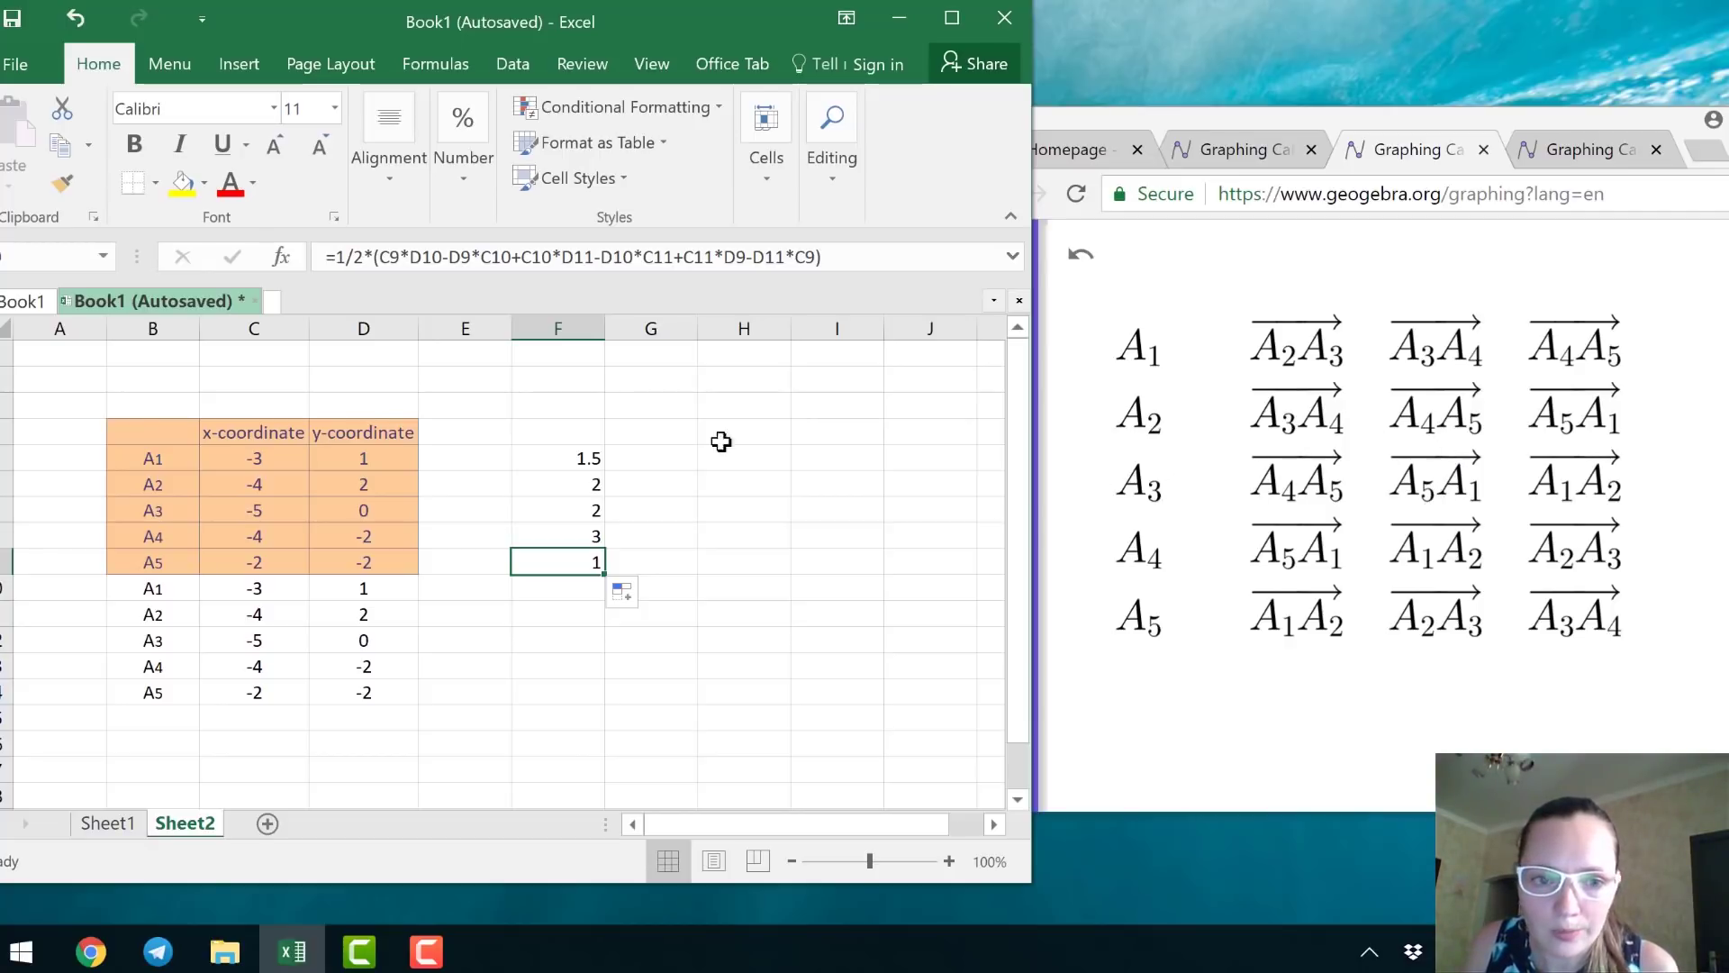
# Begin the second triangle-area formula in G5 with the A1–A3 terms: =1/2(C5*D7-D5*C7+.
pyautogui.click(633, 458)
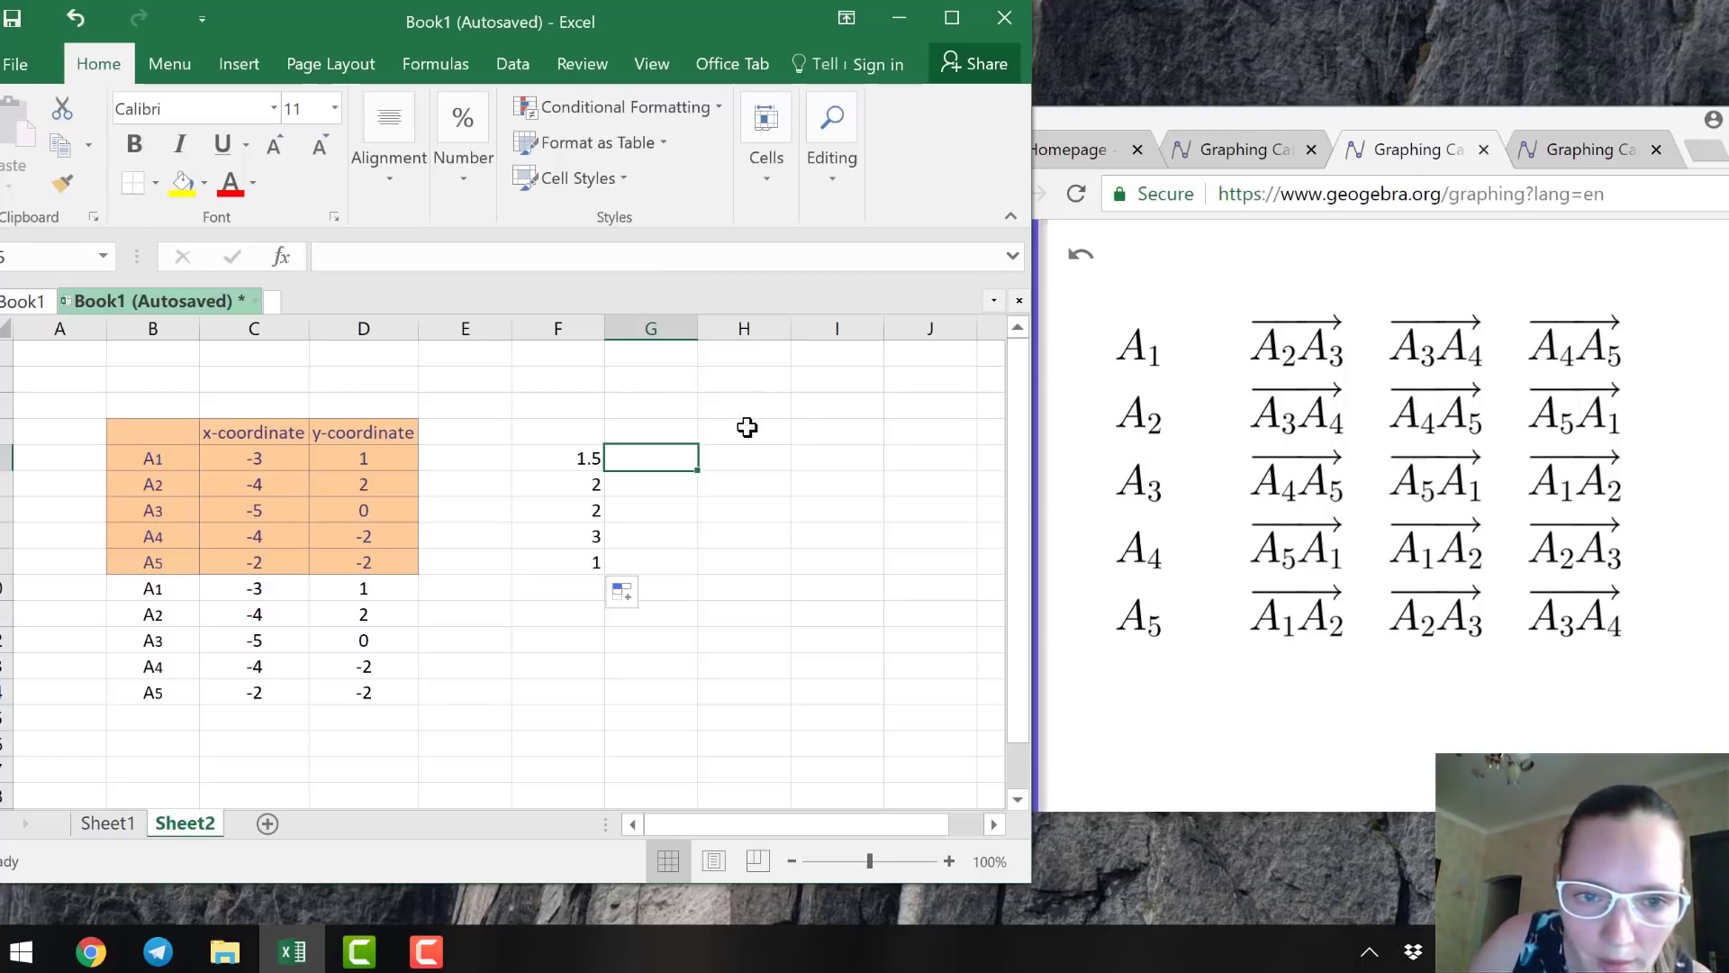
pyautogui.write('=')
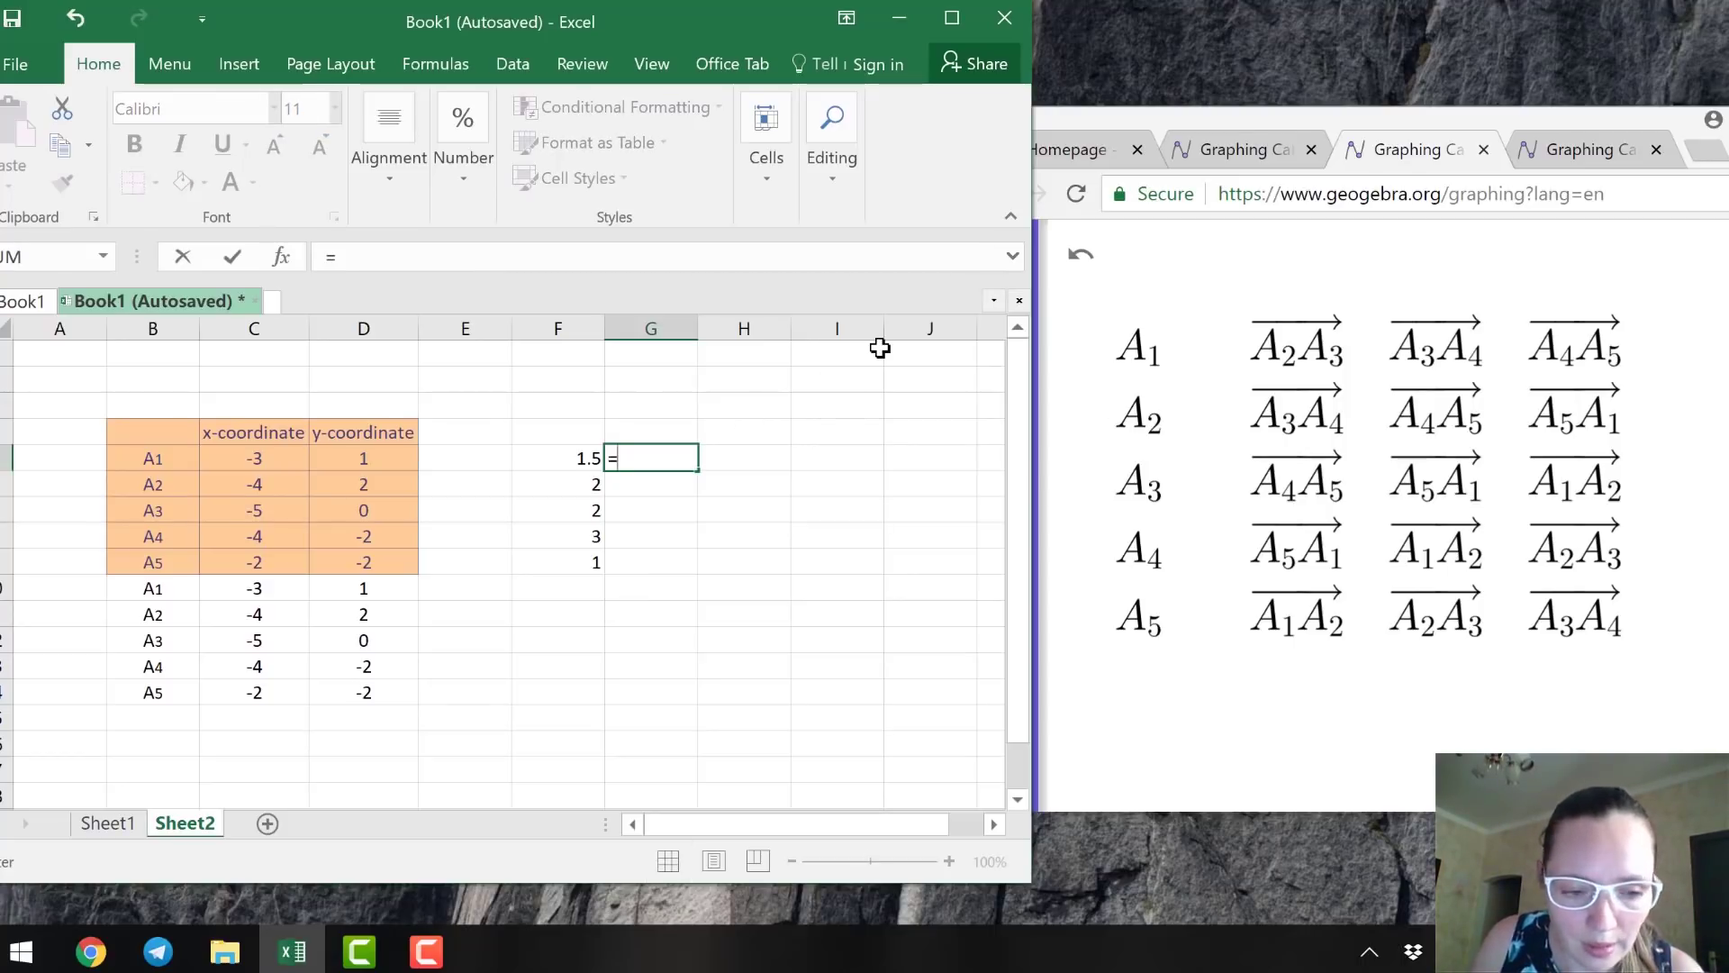
pyautogui.write('1/2')
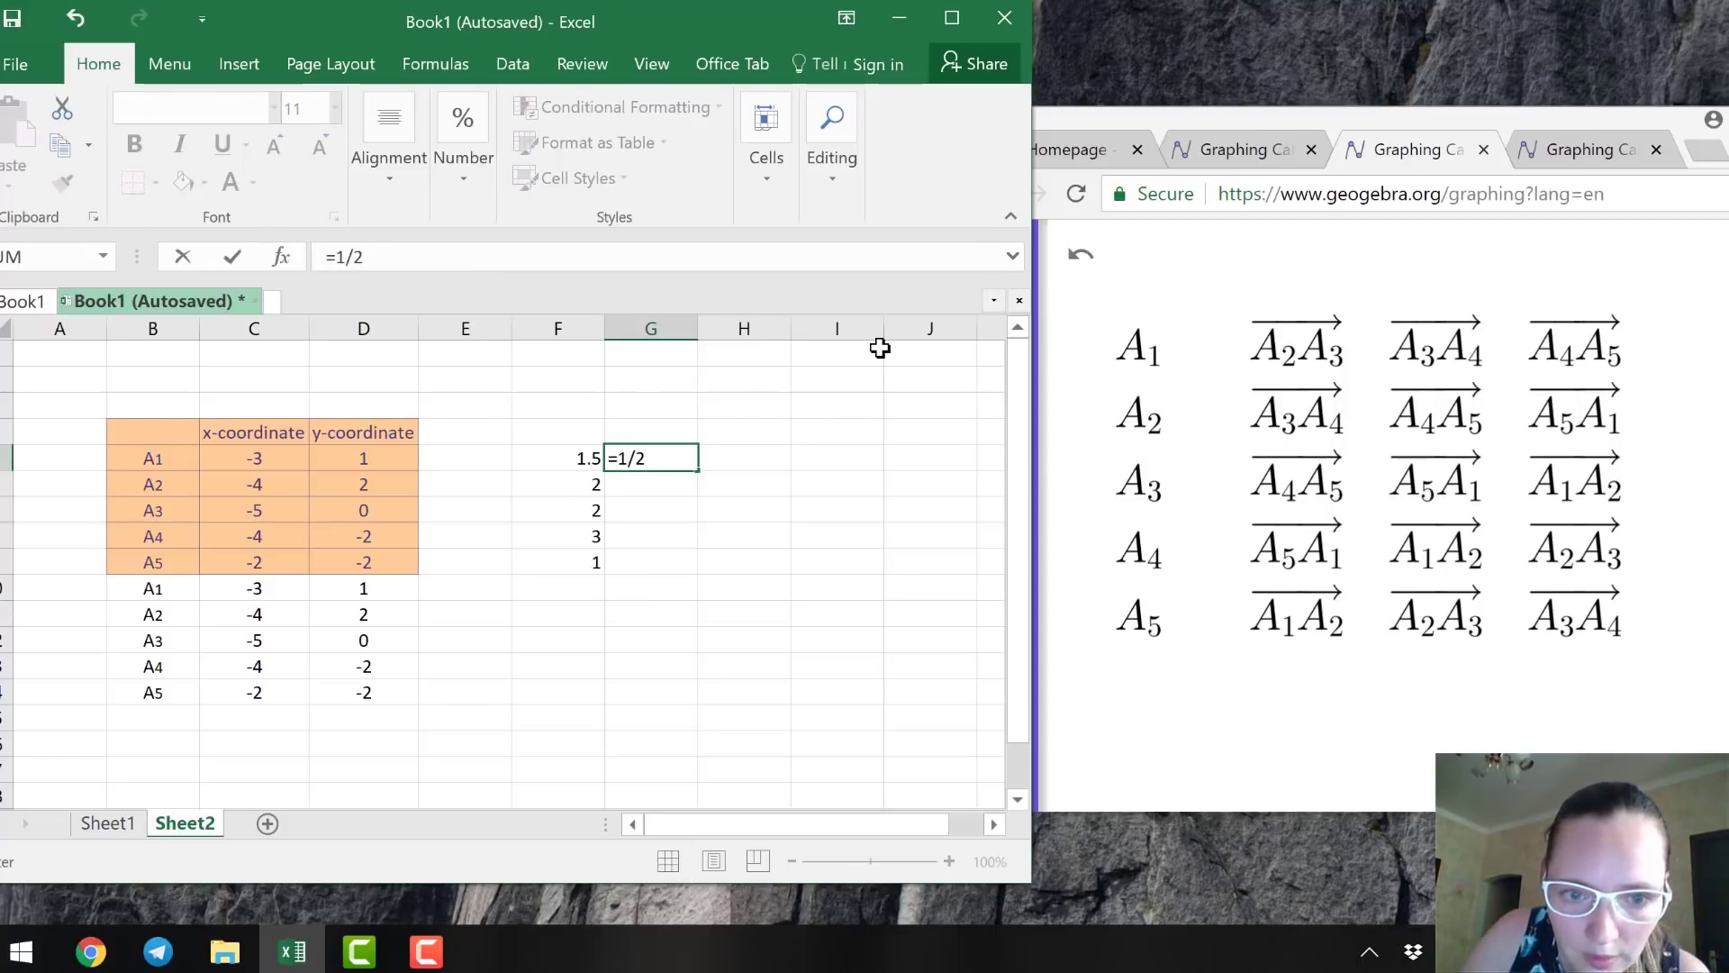
pyautogui.write('(')
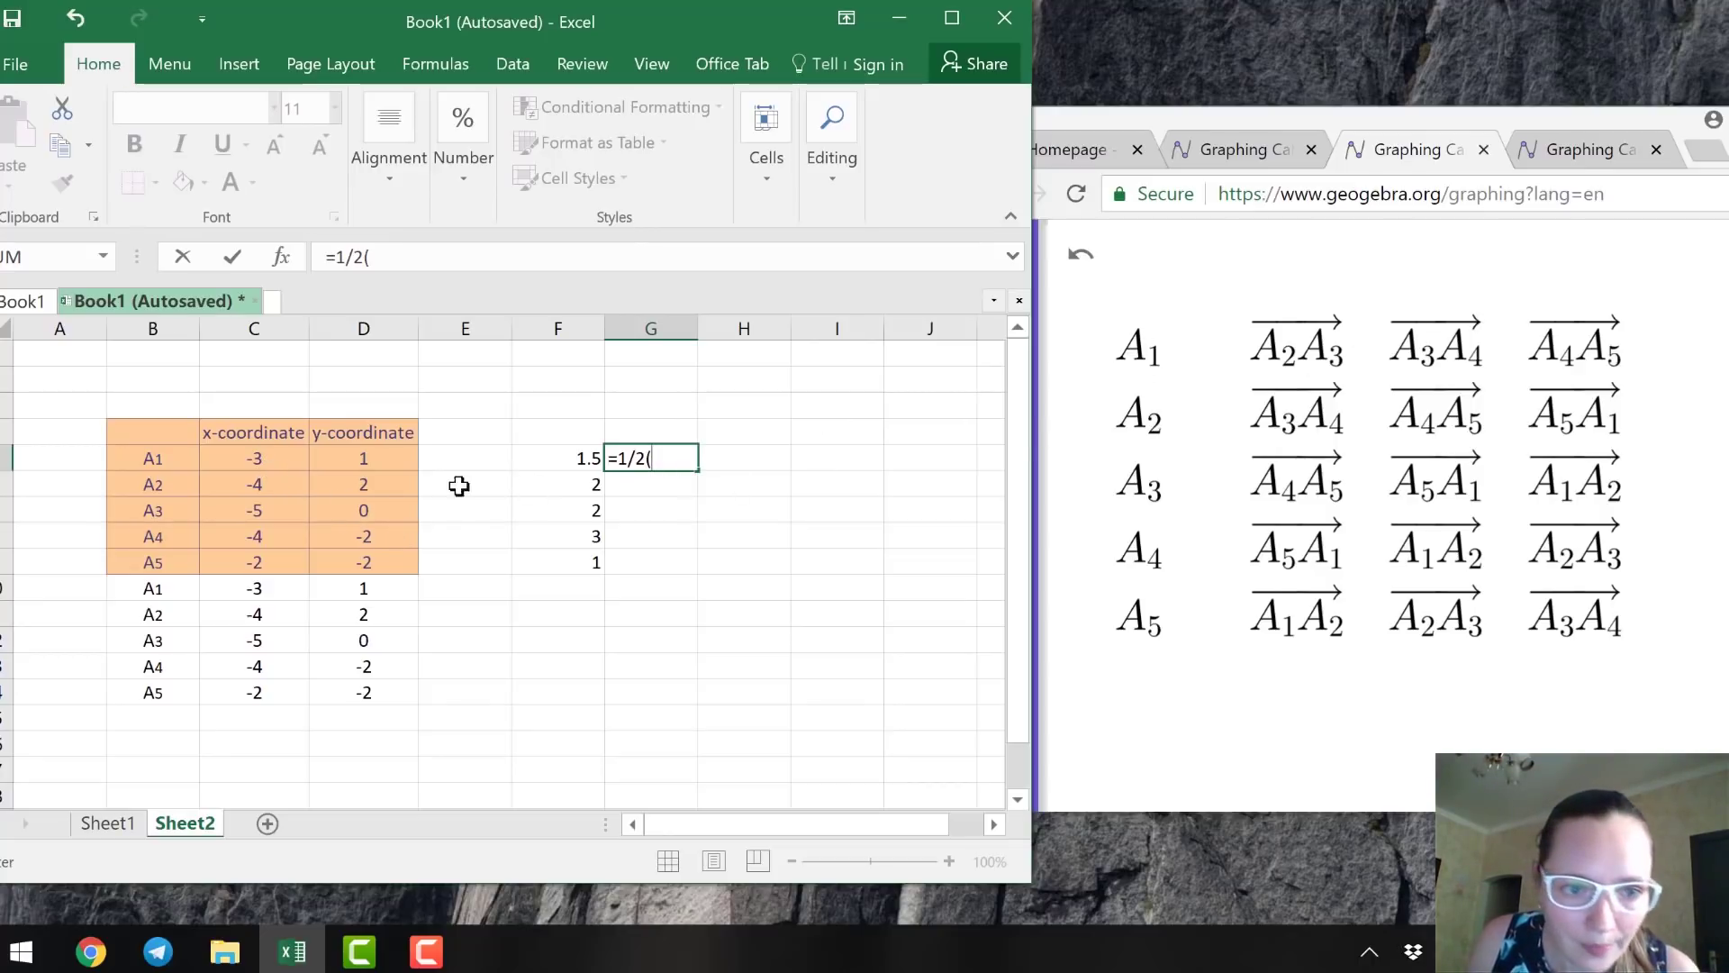
pyautogui.click(259, 464)
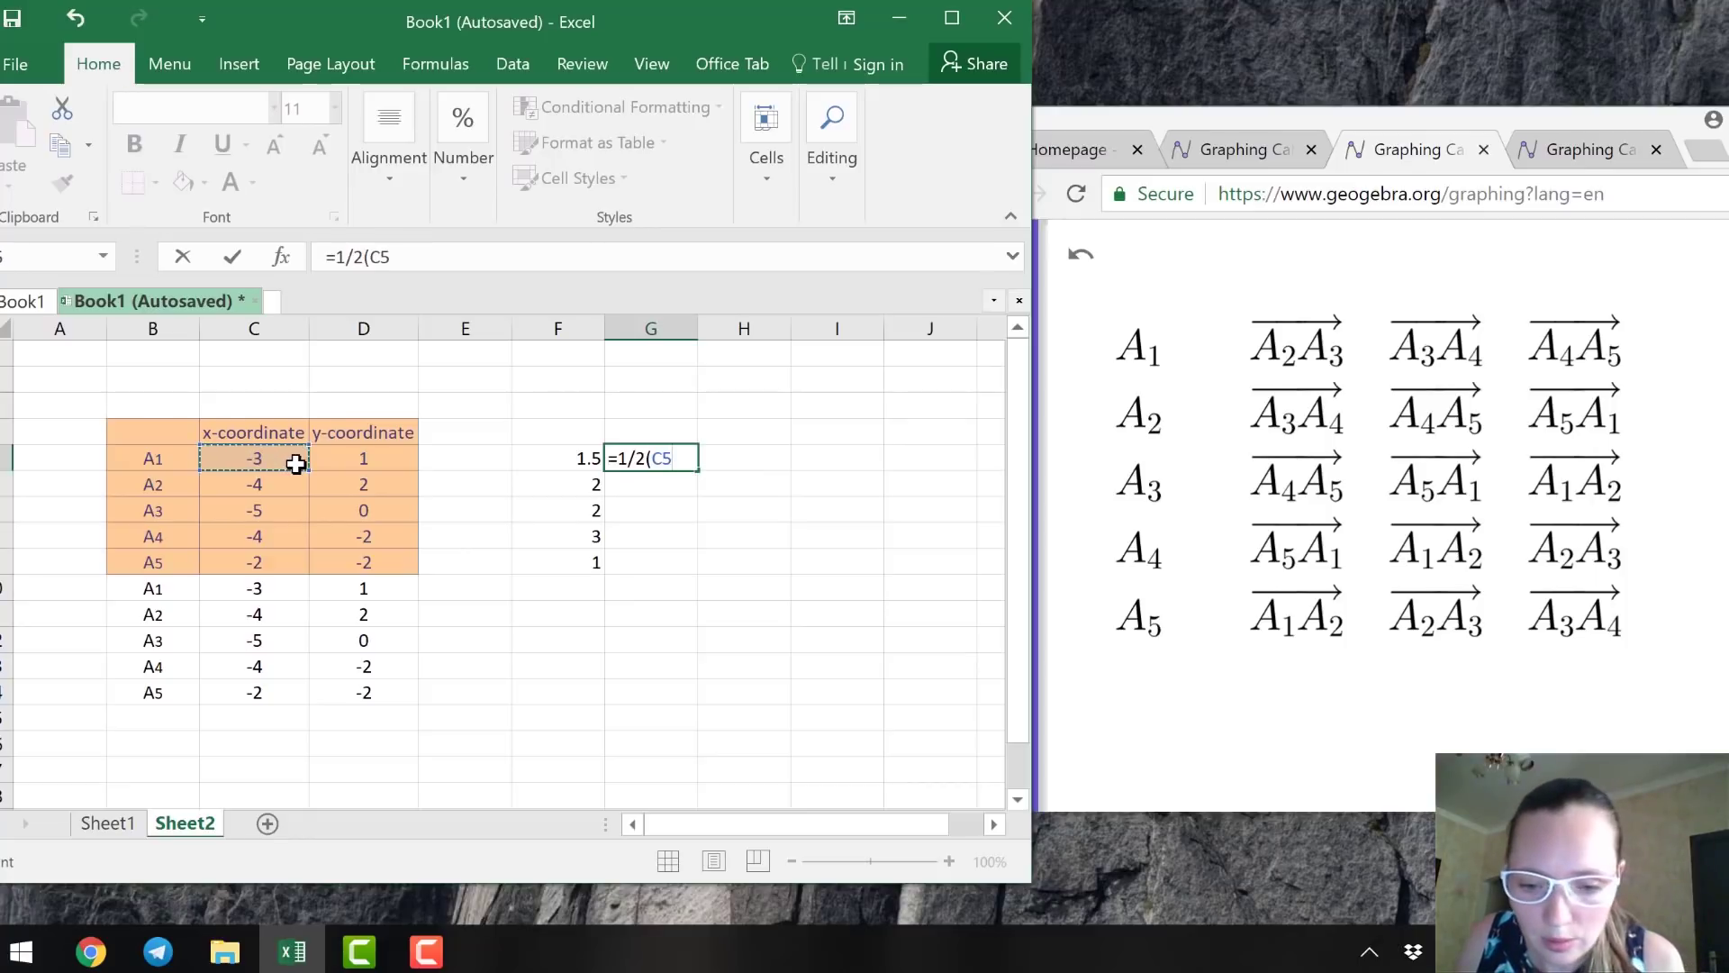
pyautogui.write('*')
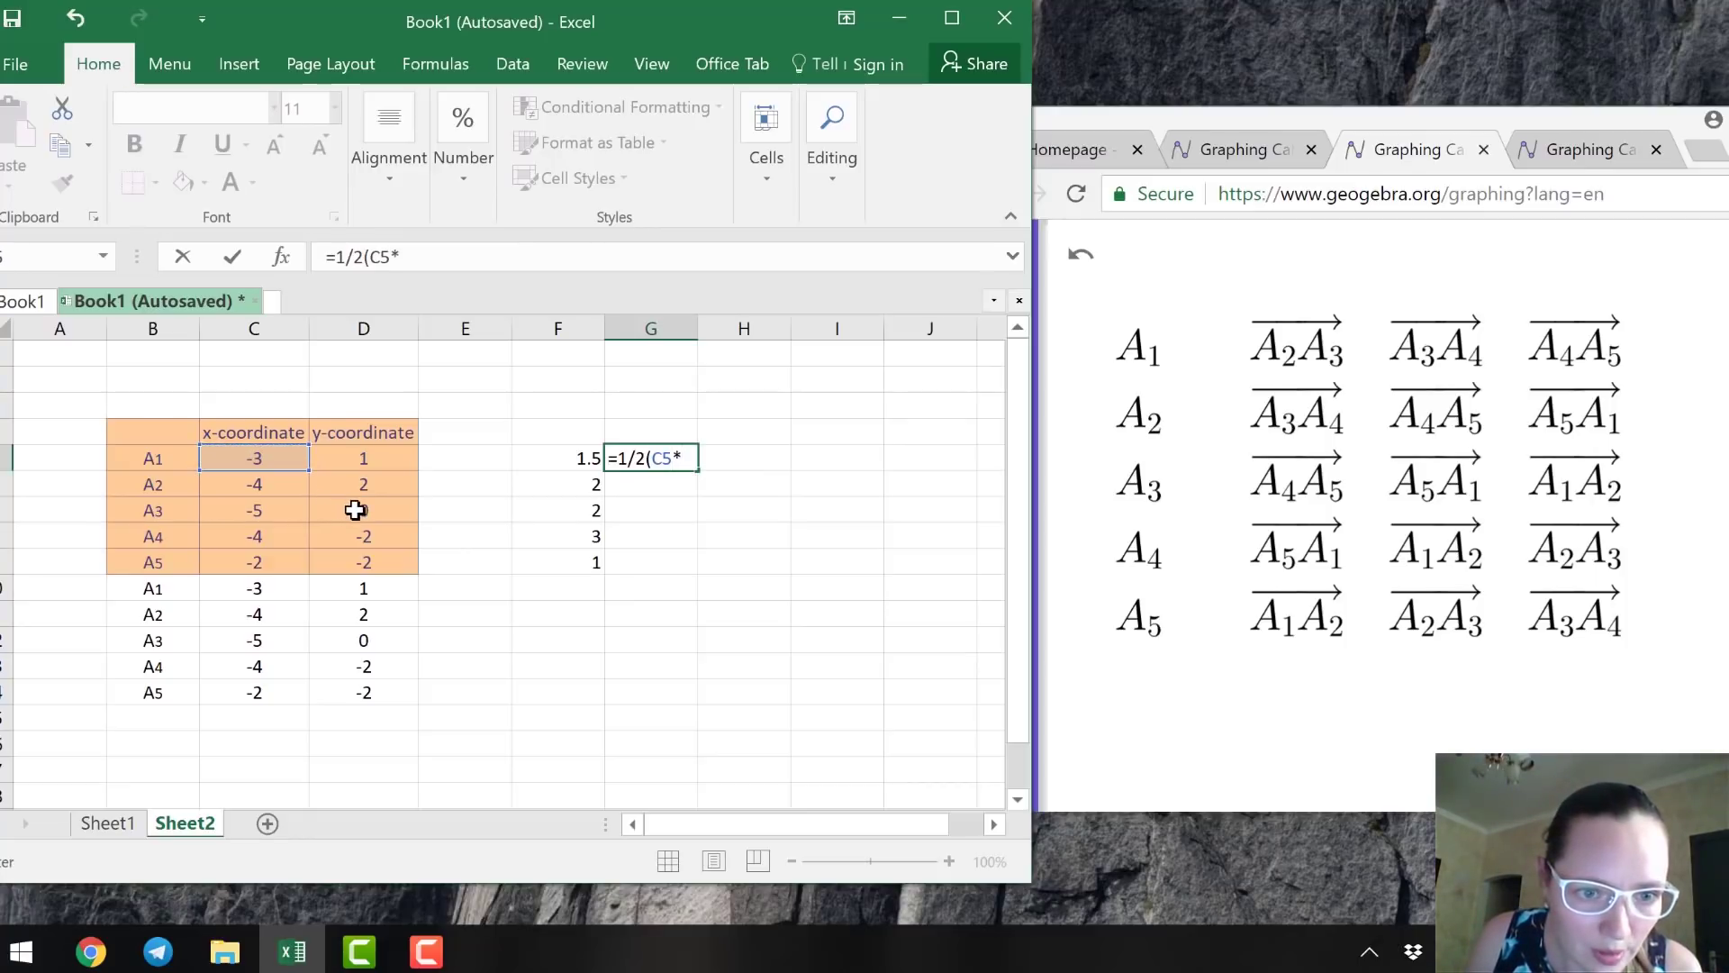
pyautogui.click(356, 508)
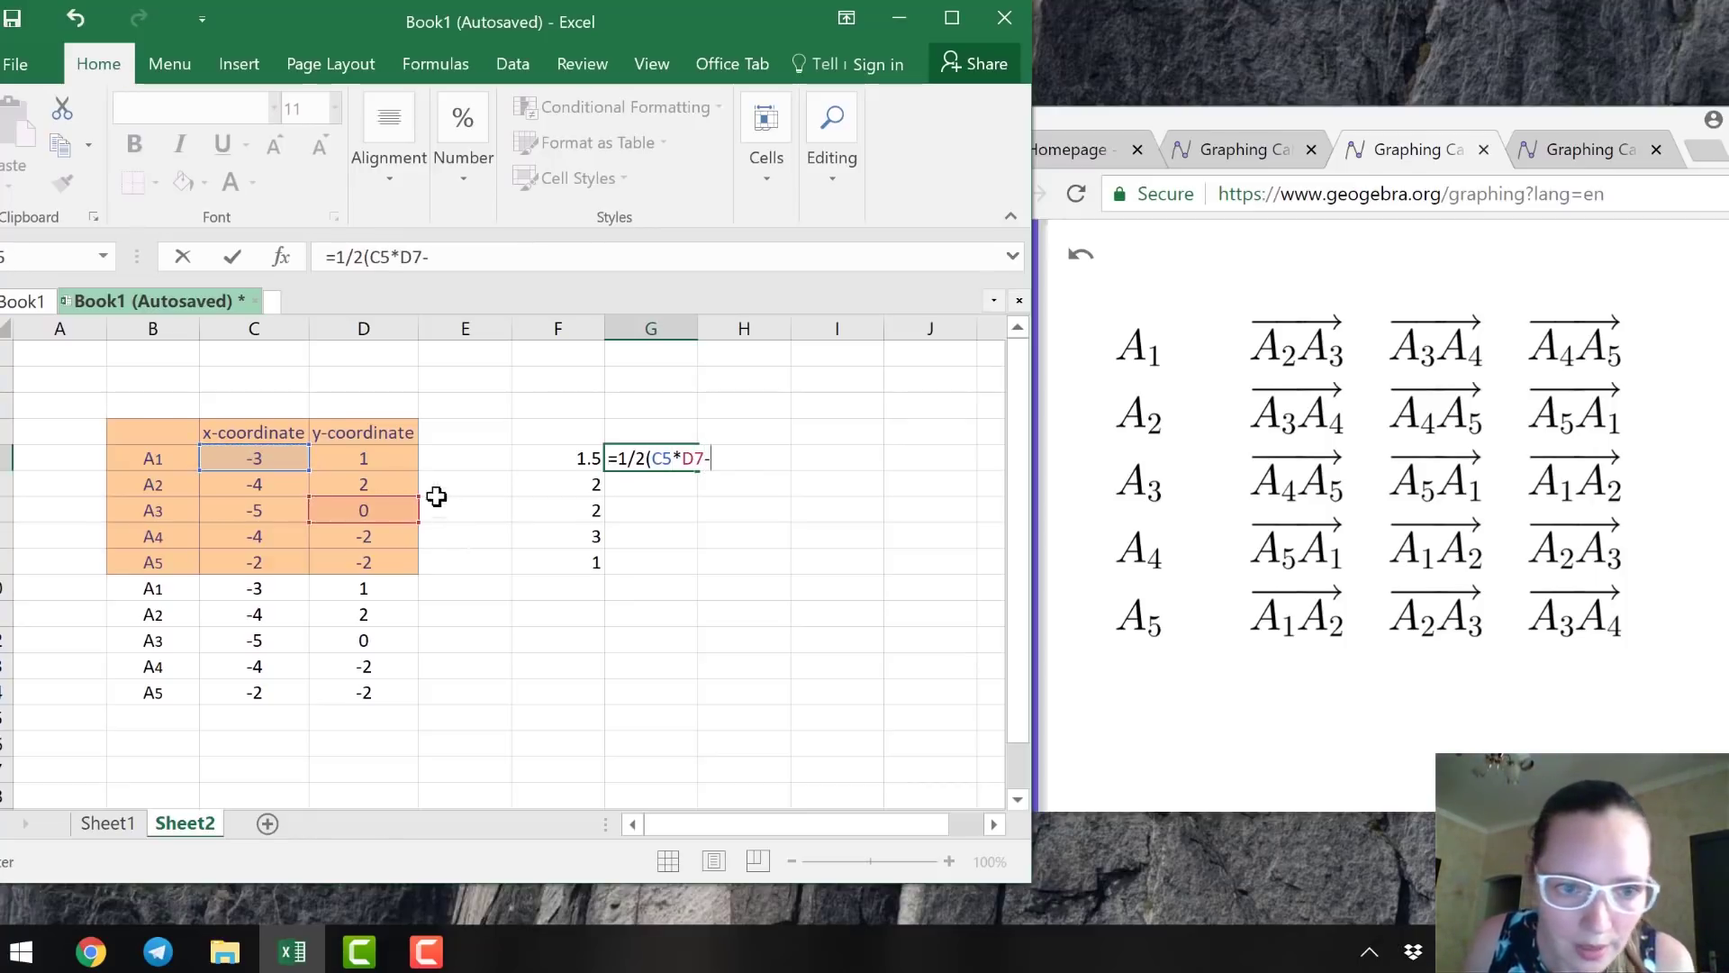
pyautogui.click(382, 461)
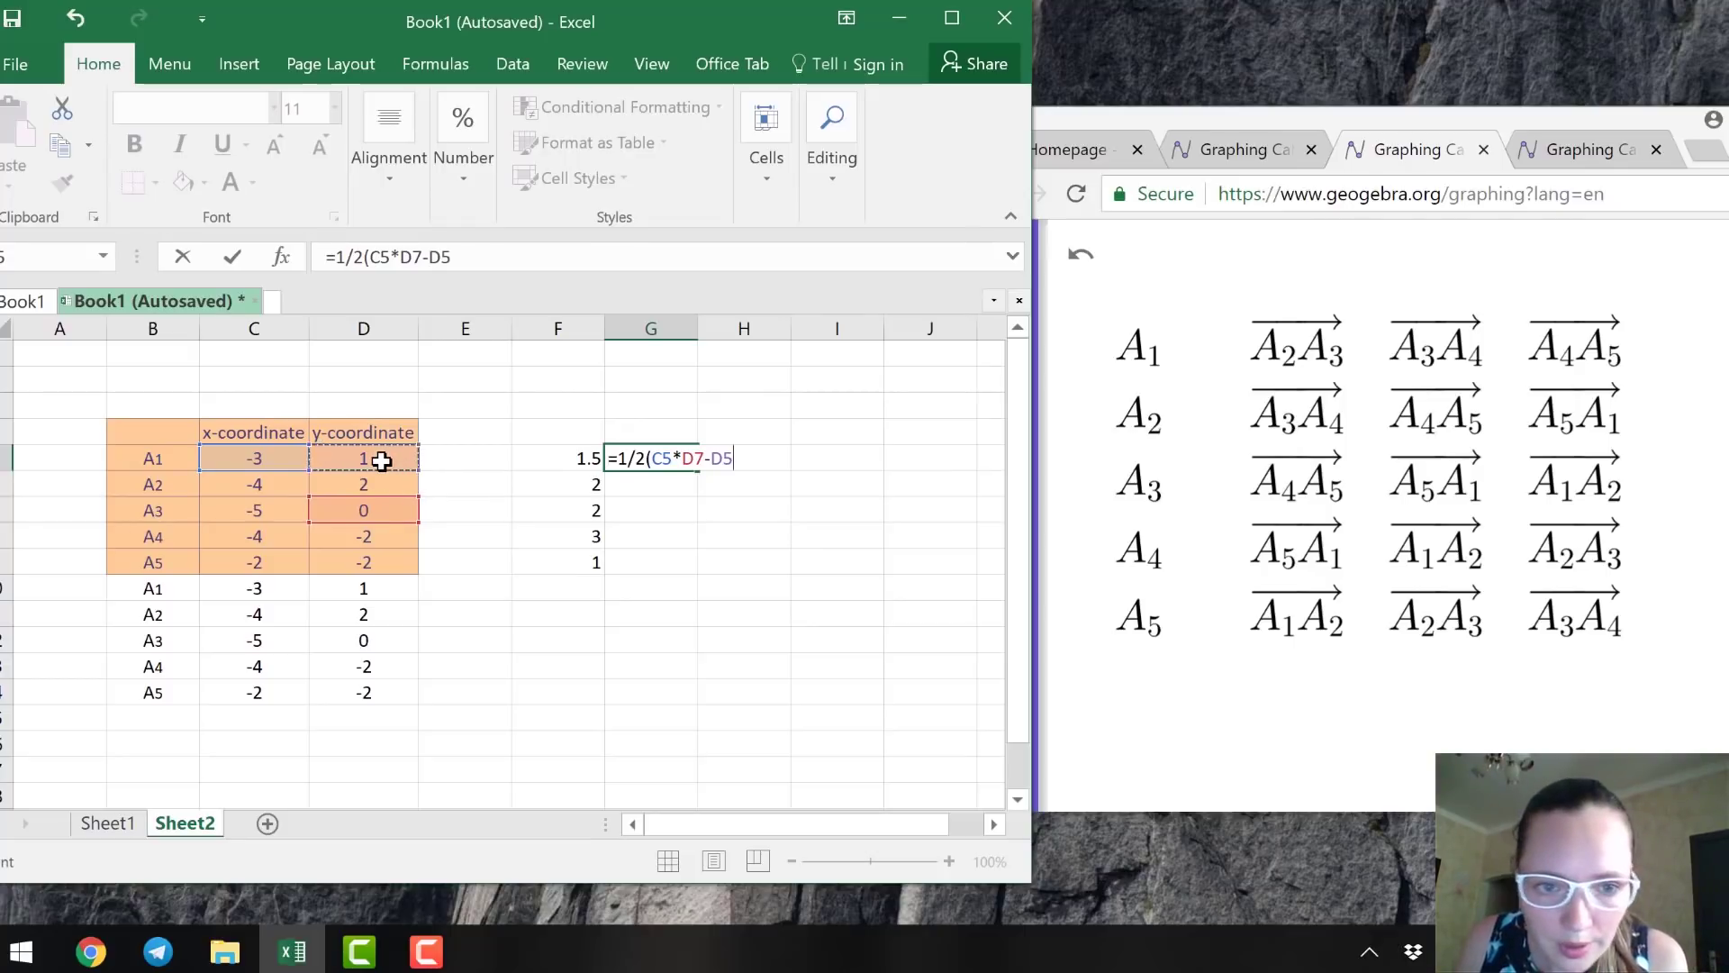
pyautogui.write('*')
pyautogui.click(272, 509)
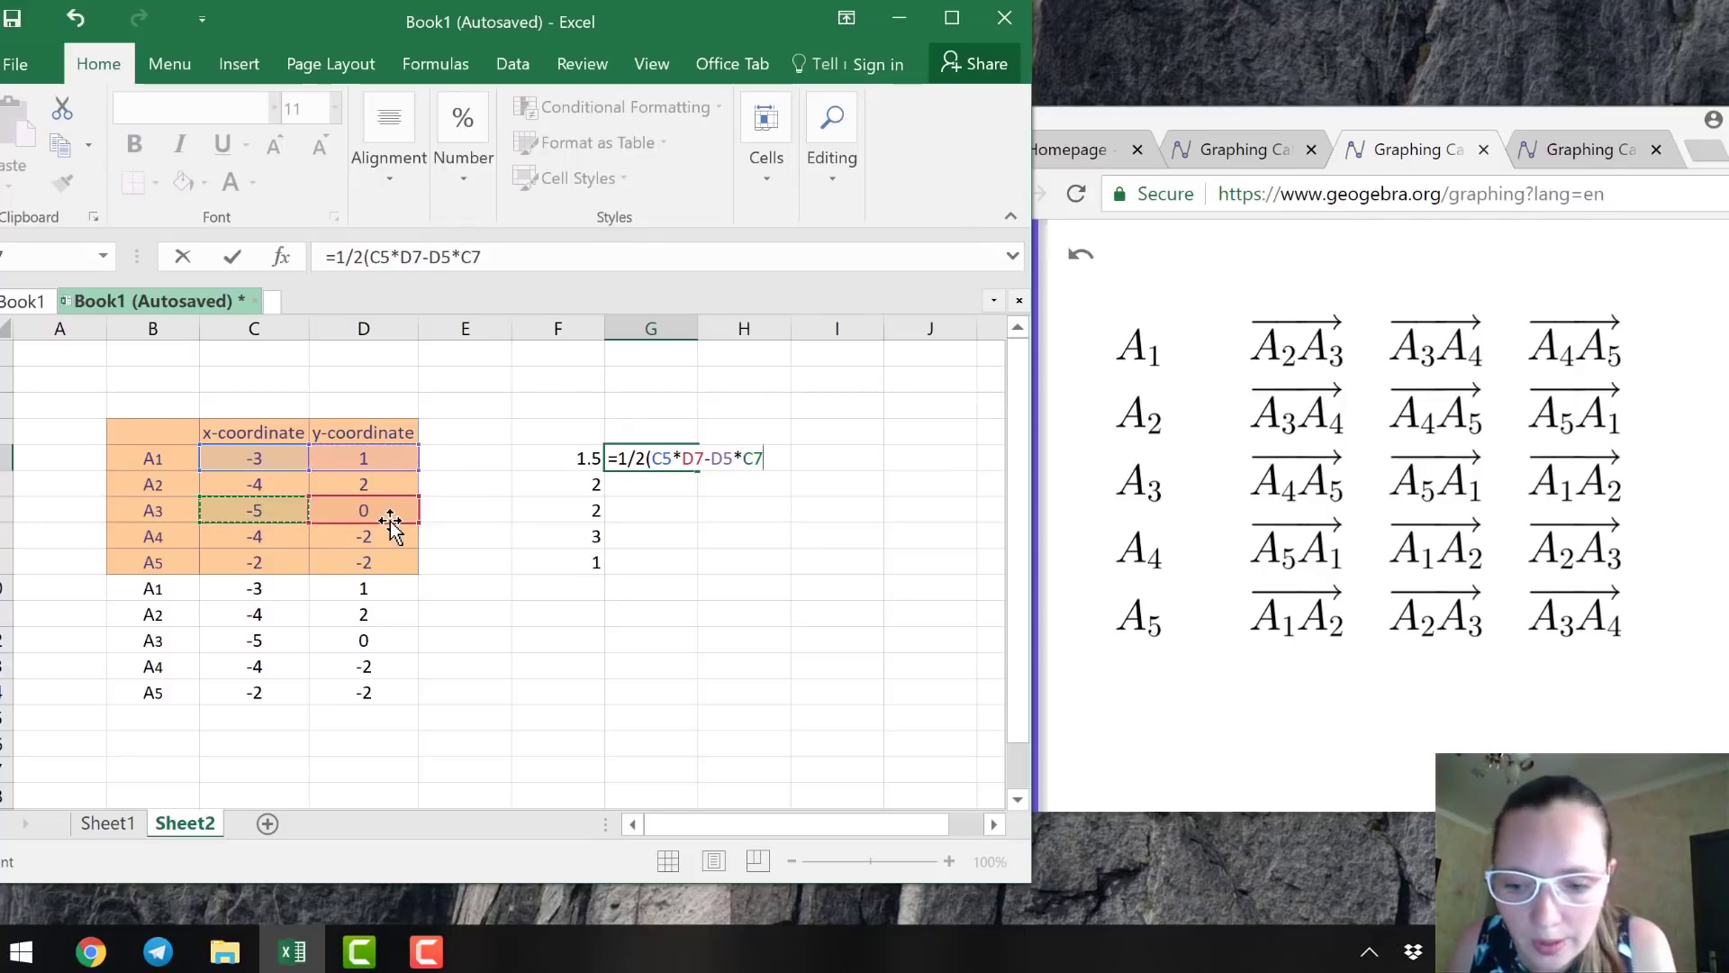
pyautogui.write('+')
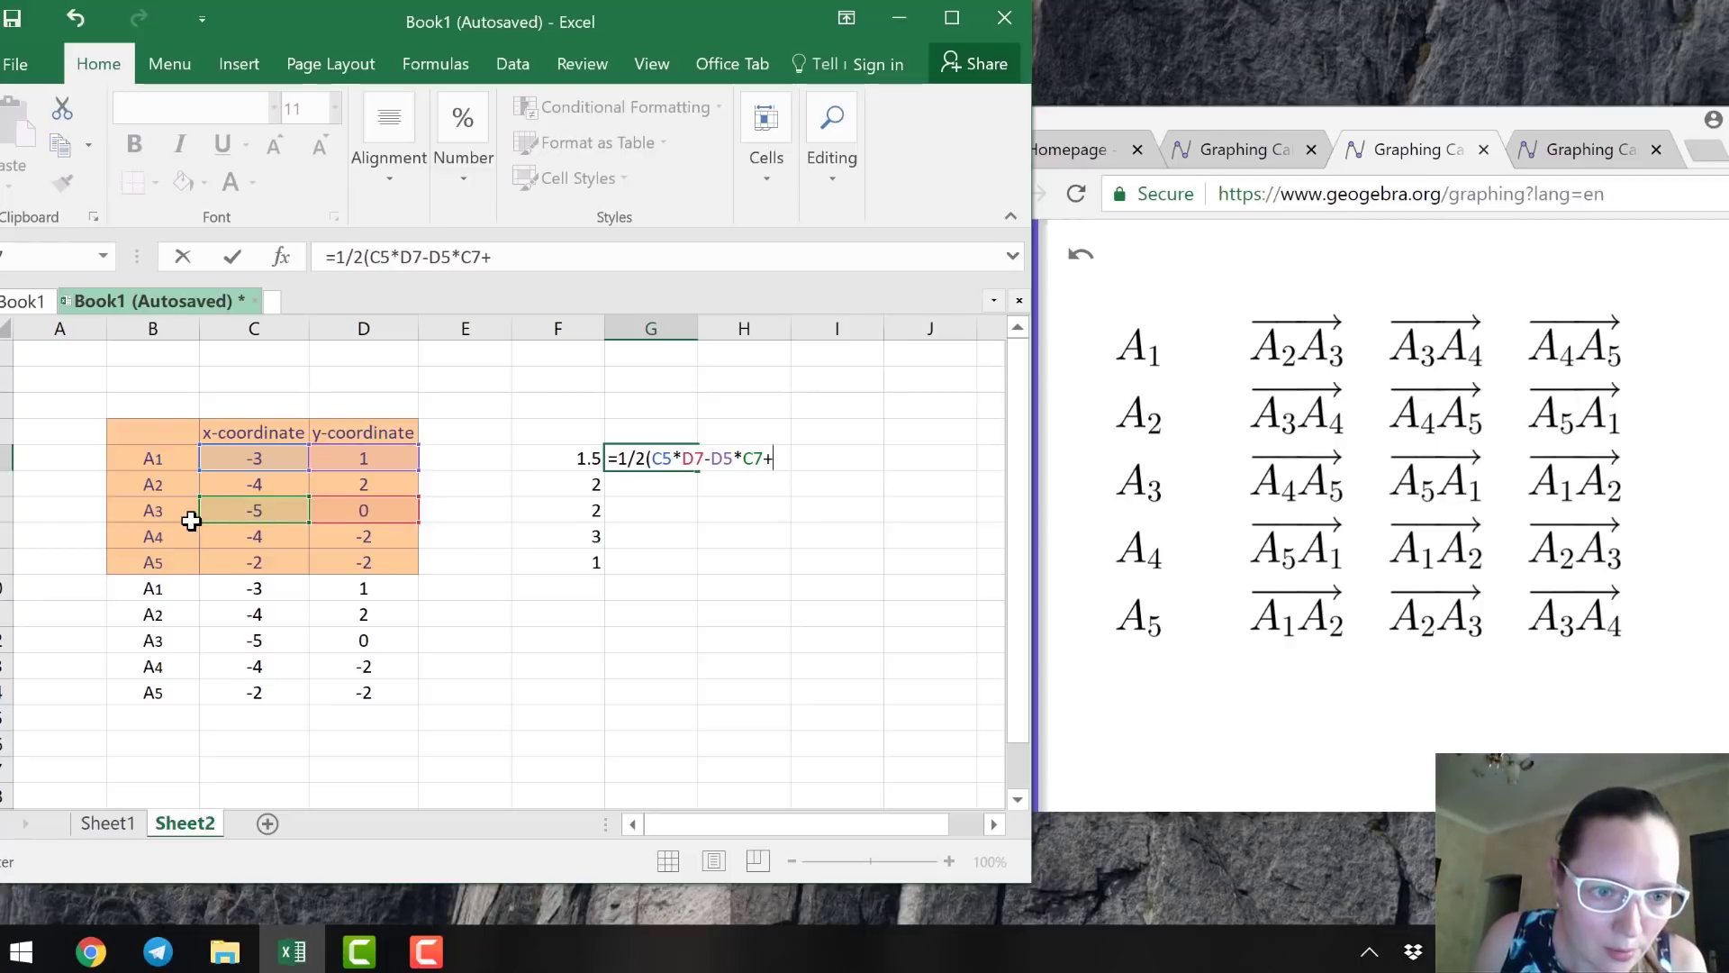
# Extend the G5 formula with the A3–A4 terms C7*D8-D7*C8+.
pyautogui.click(253, 511)
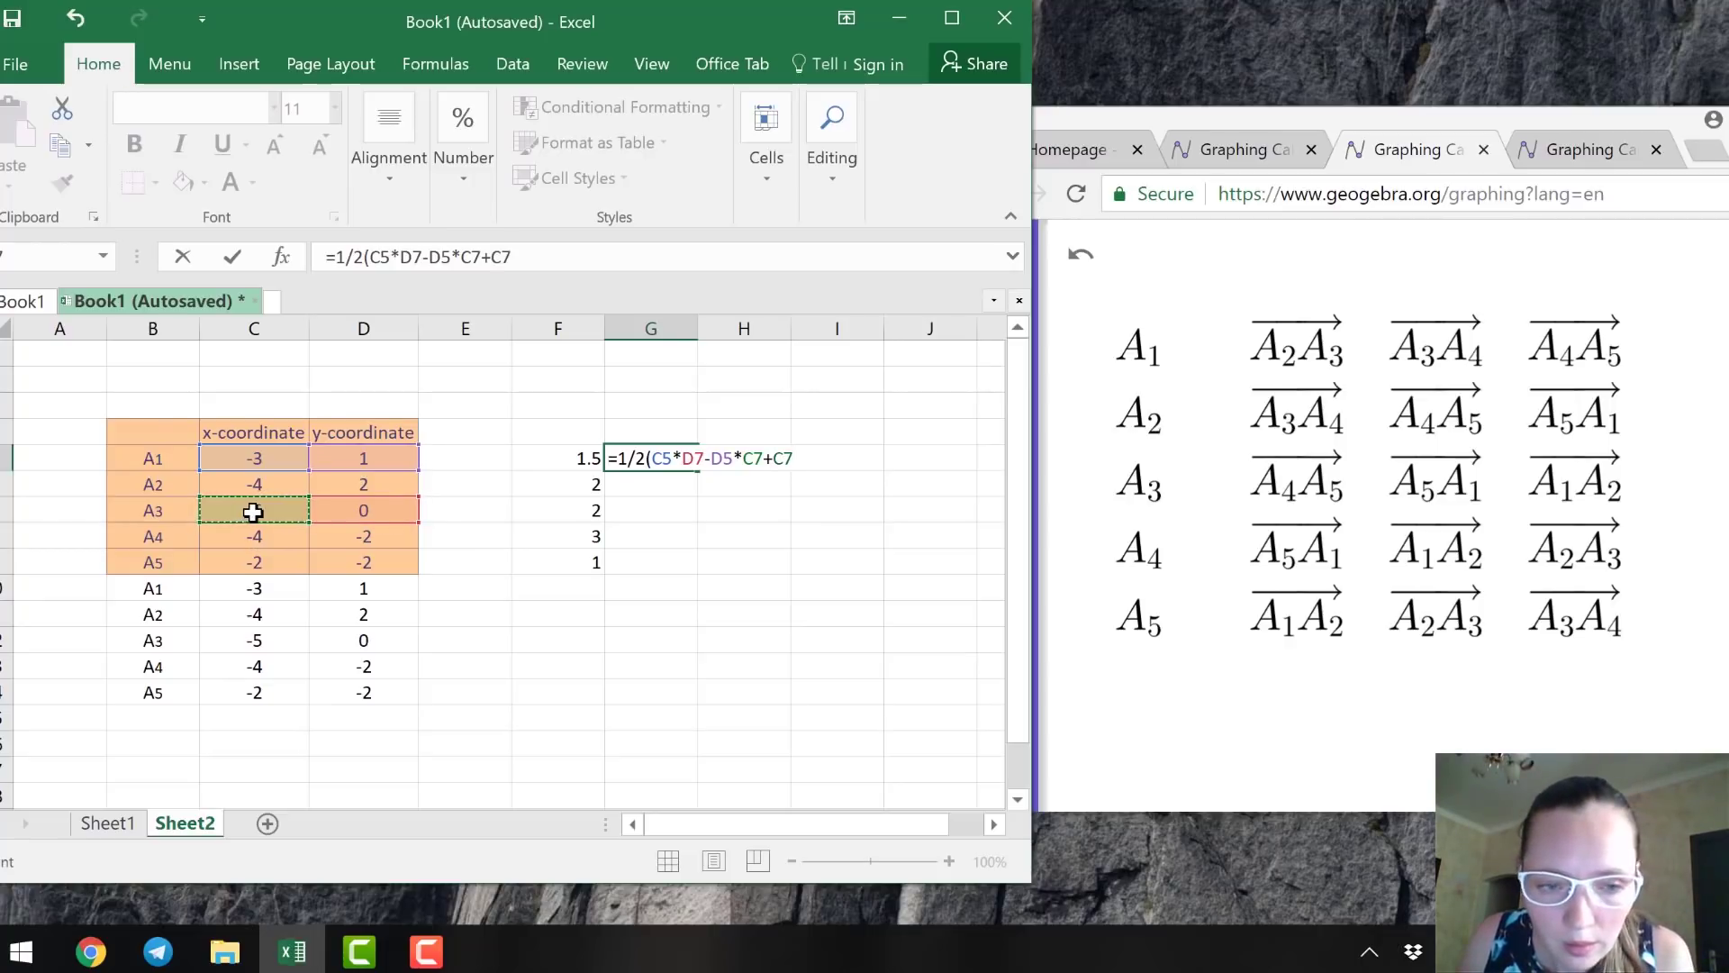
pyautogui.write('*')
pyautogui.click(335, 540)
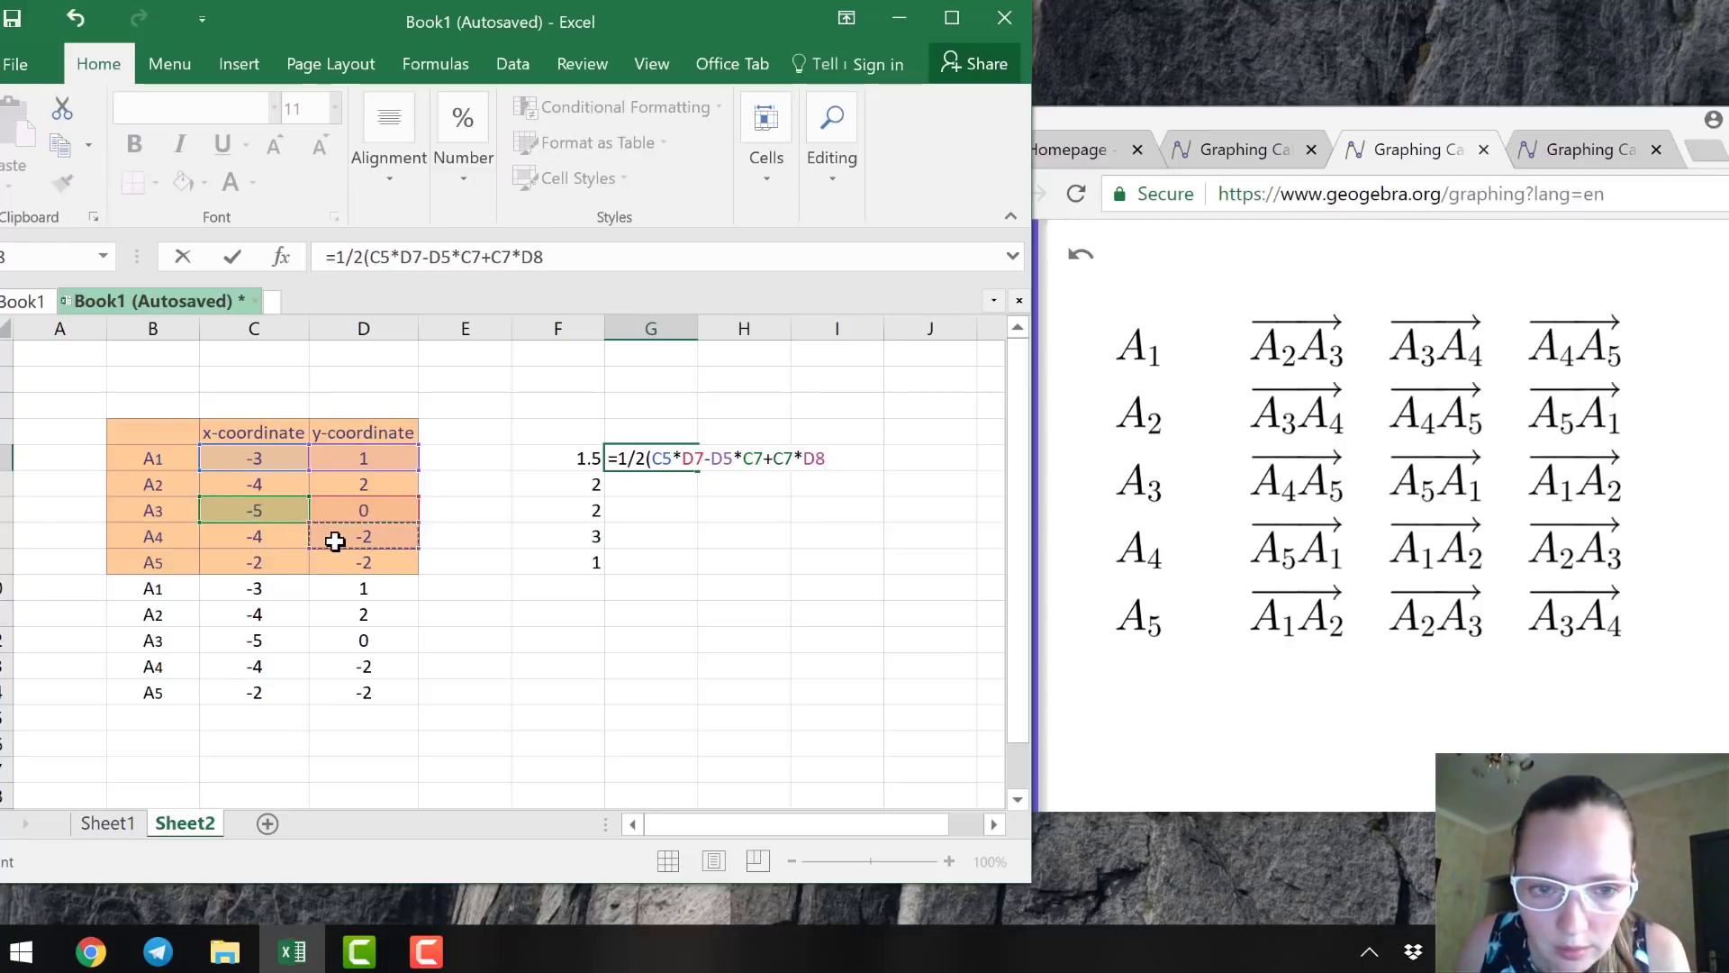
pyautogui.write('-')
pyautogui.click(349, 503)
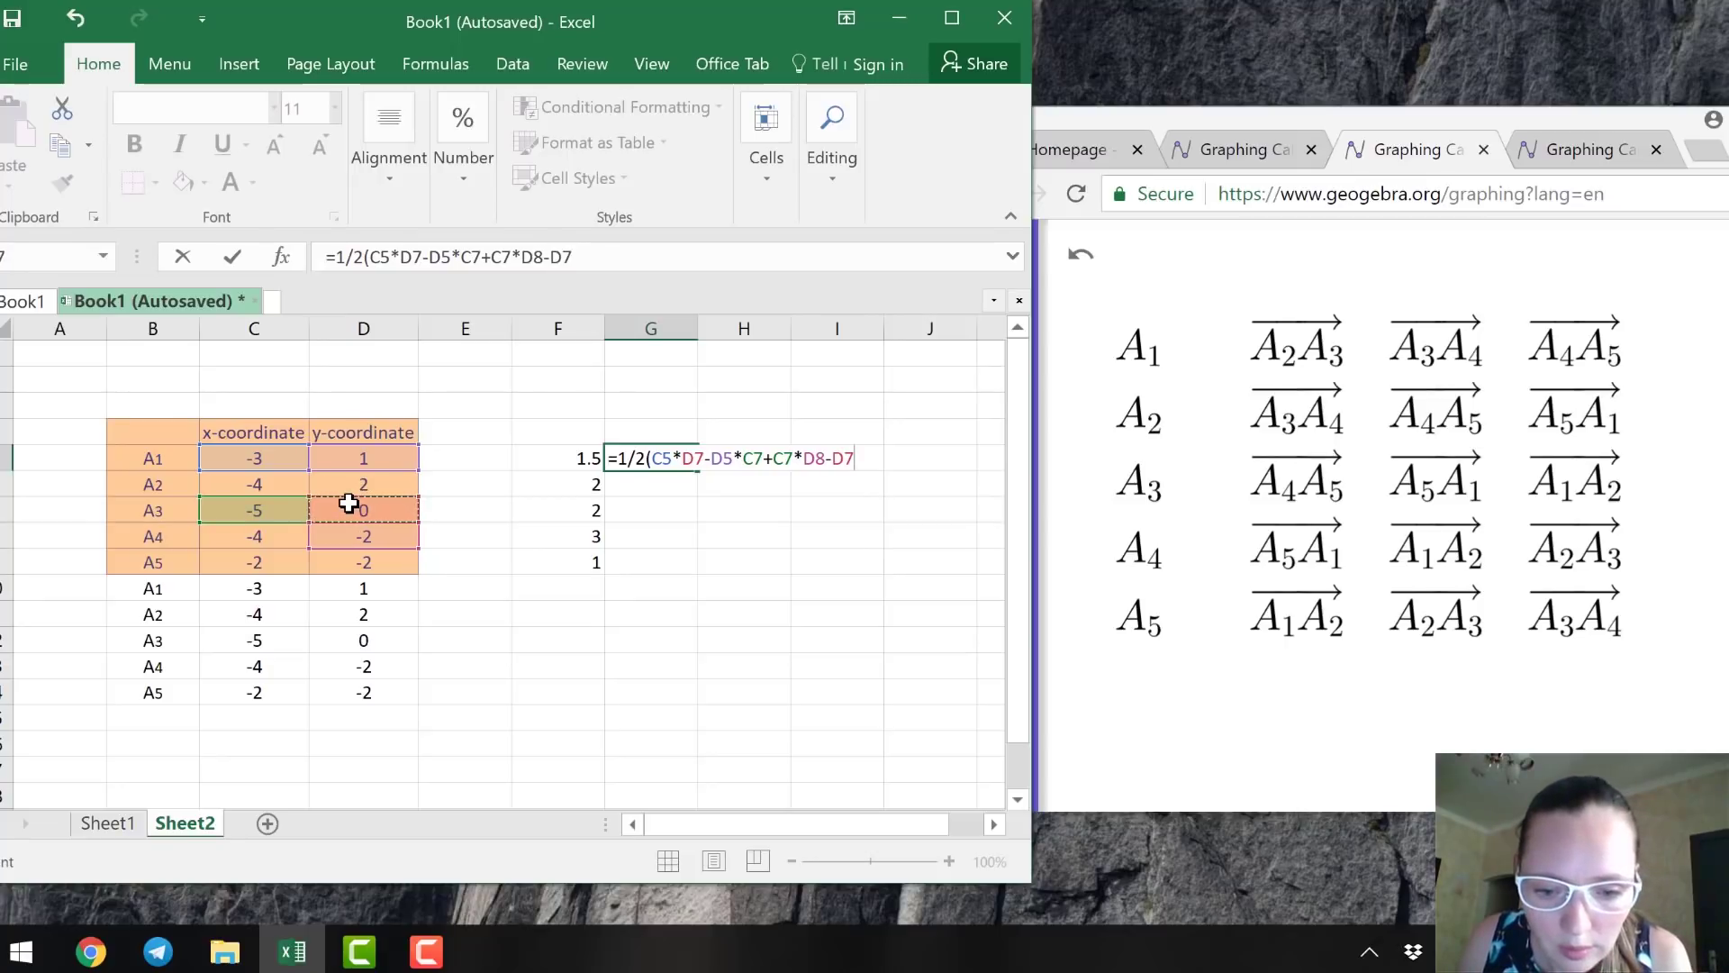
pyautogui.write('*')
pyautogui.click(264, 540)
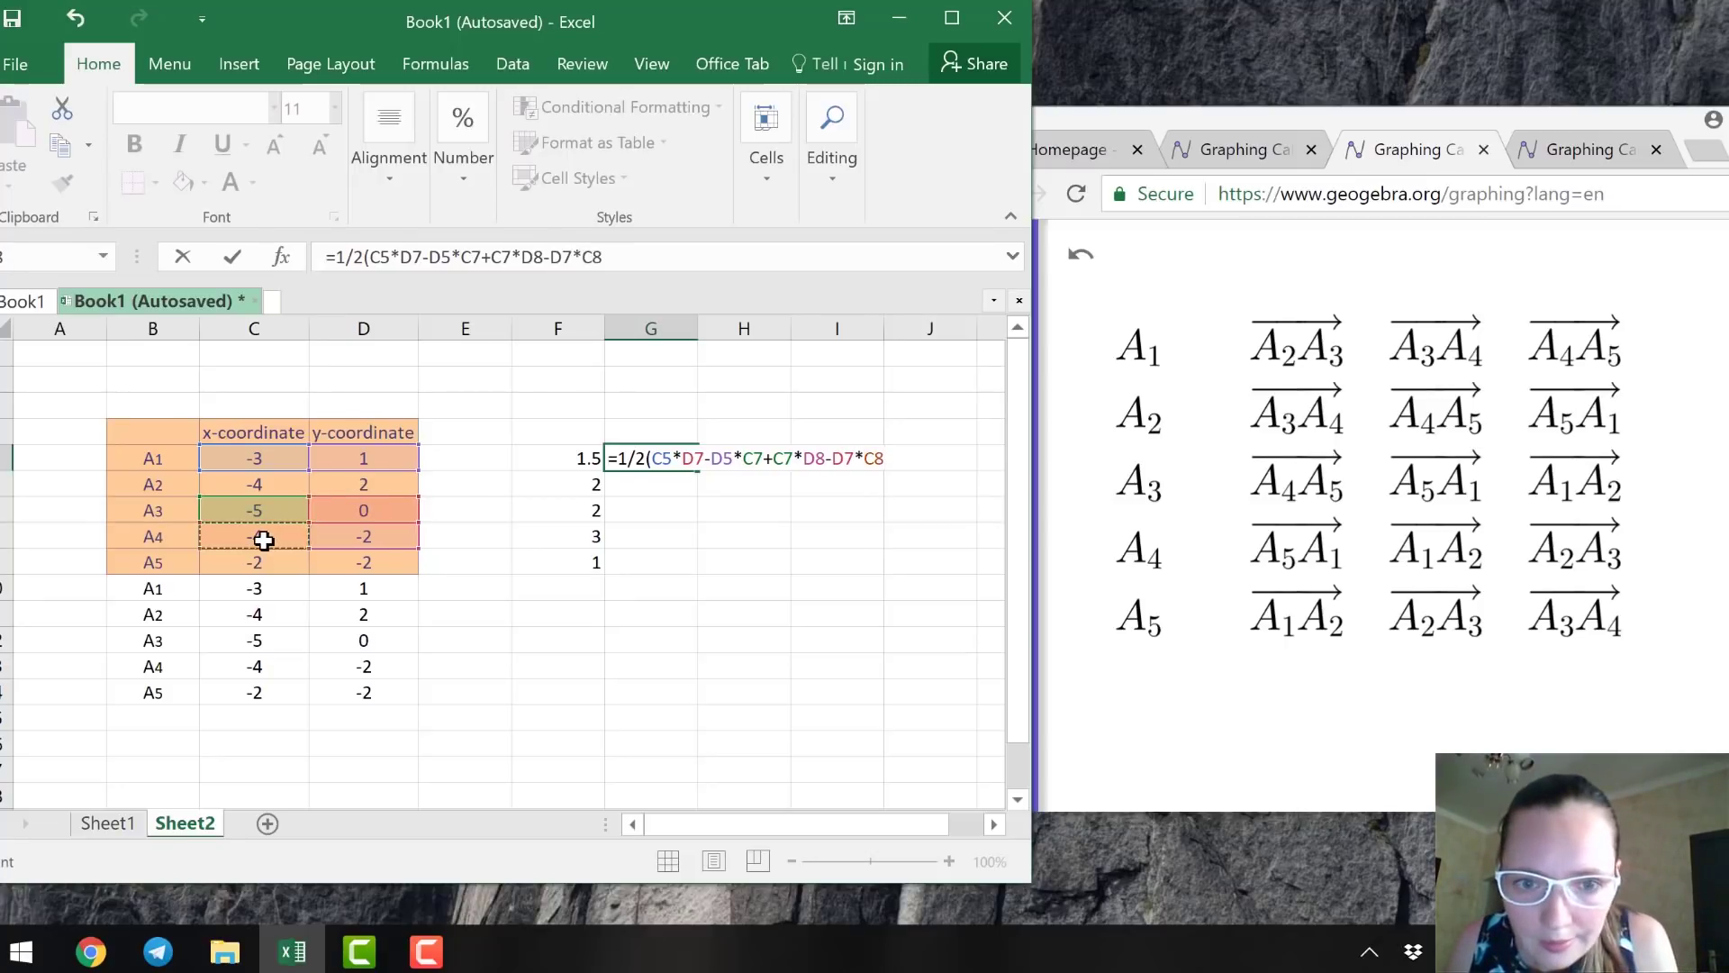
pyautogui.write('+')
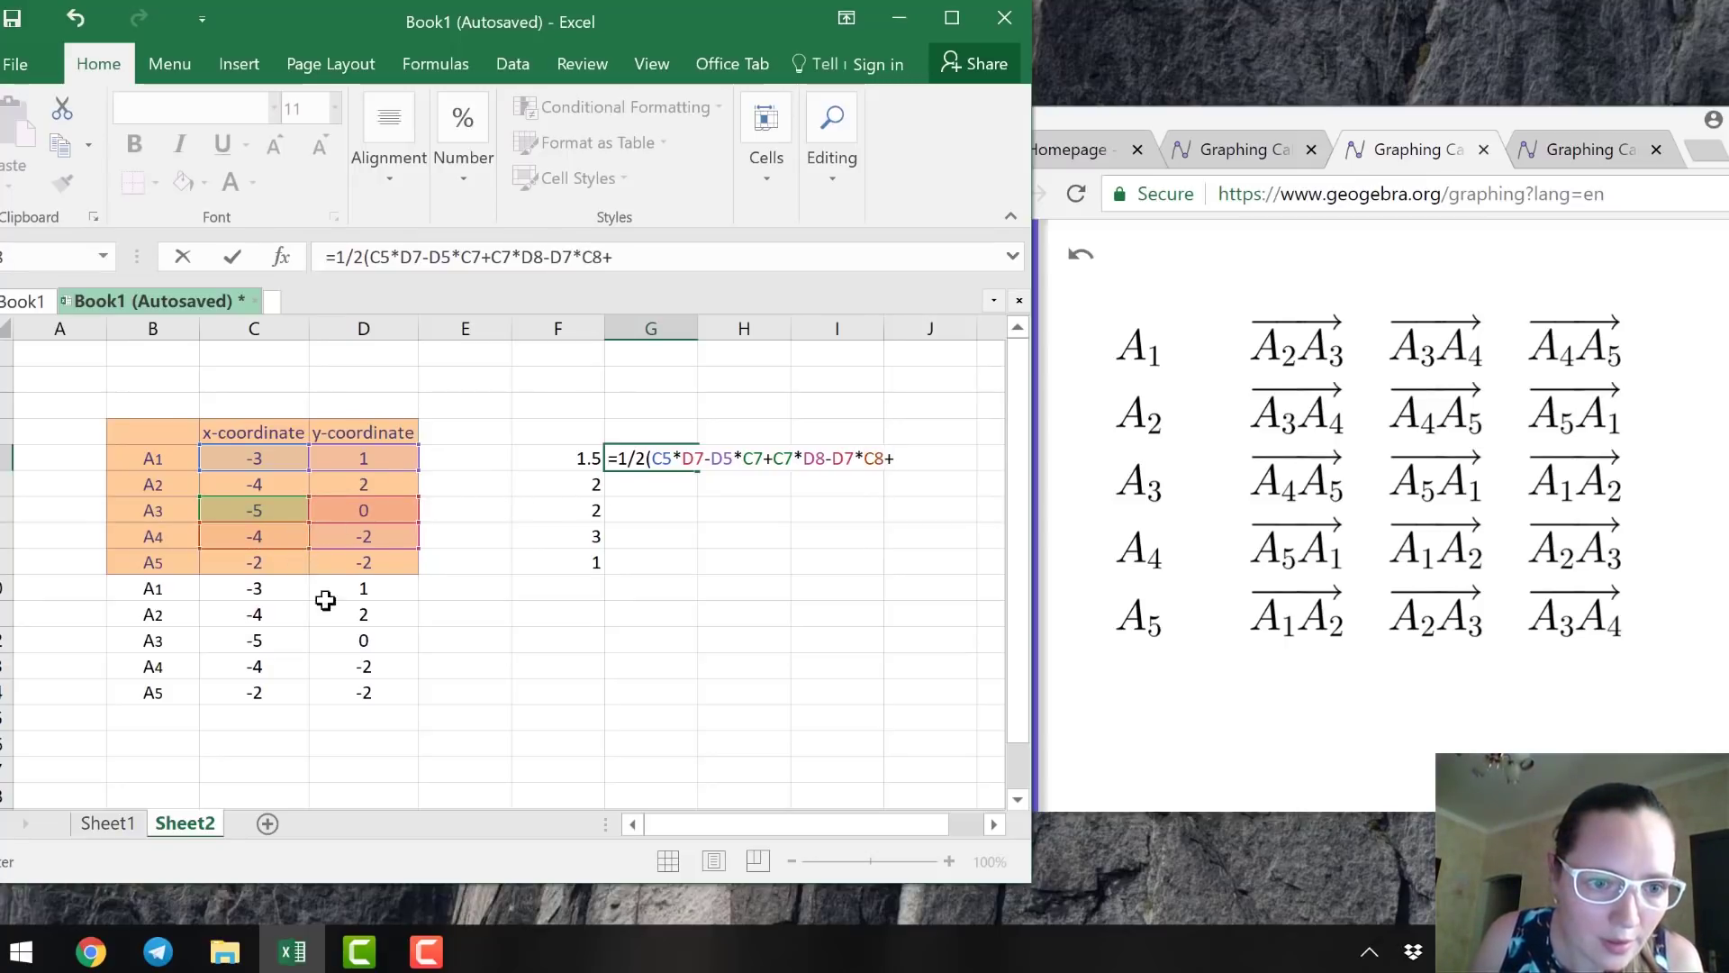
# Extend the G5 formula with the A4–A1 terms C8*D5-D8*C5.
pyautogui.click(262, 541)
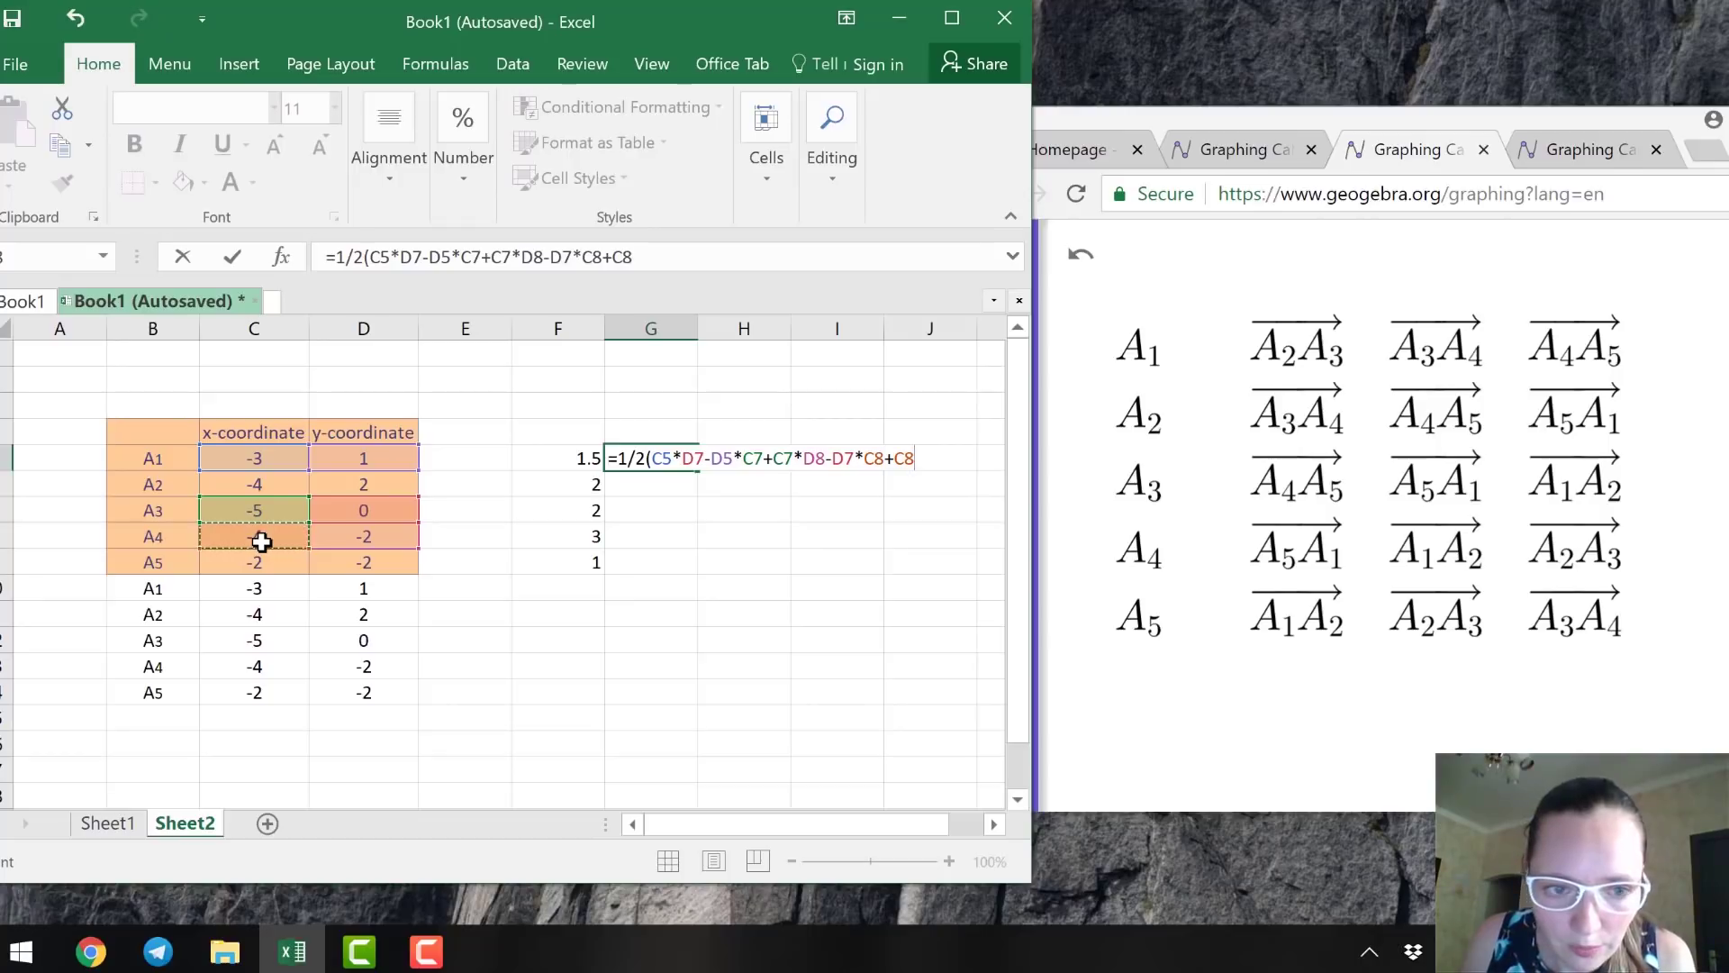
pyautogui.write('*')
pyautogui.click(349, 461)
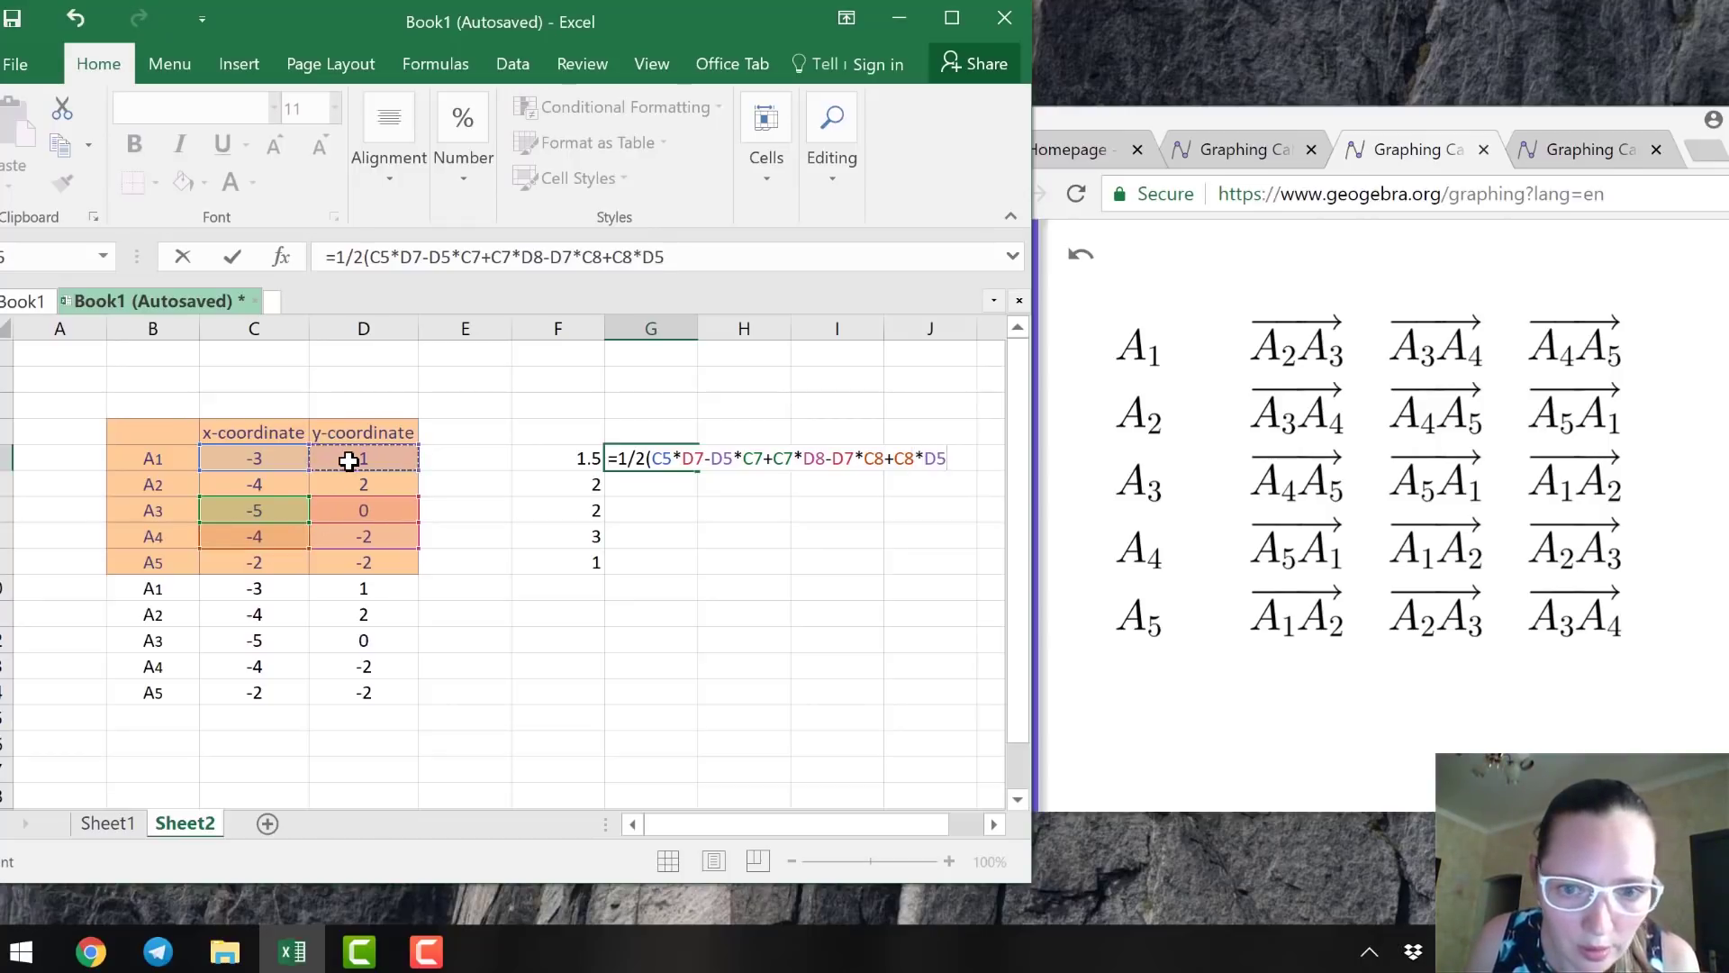
pyautogui.write('-')
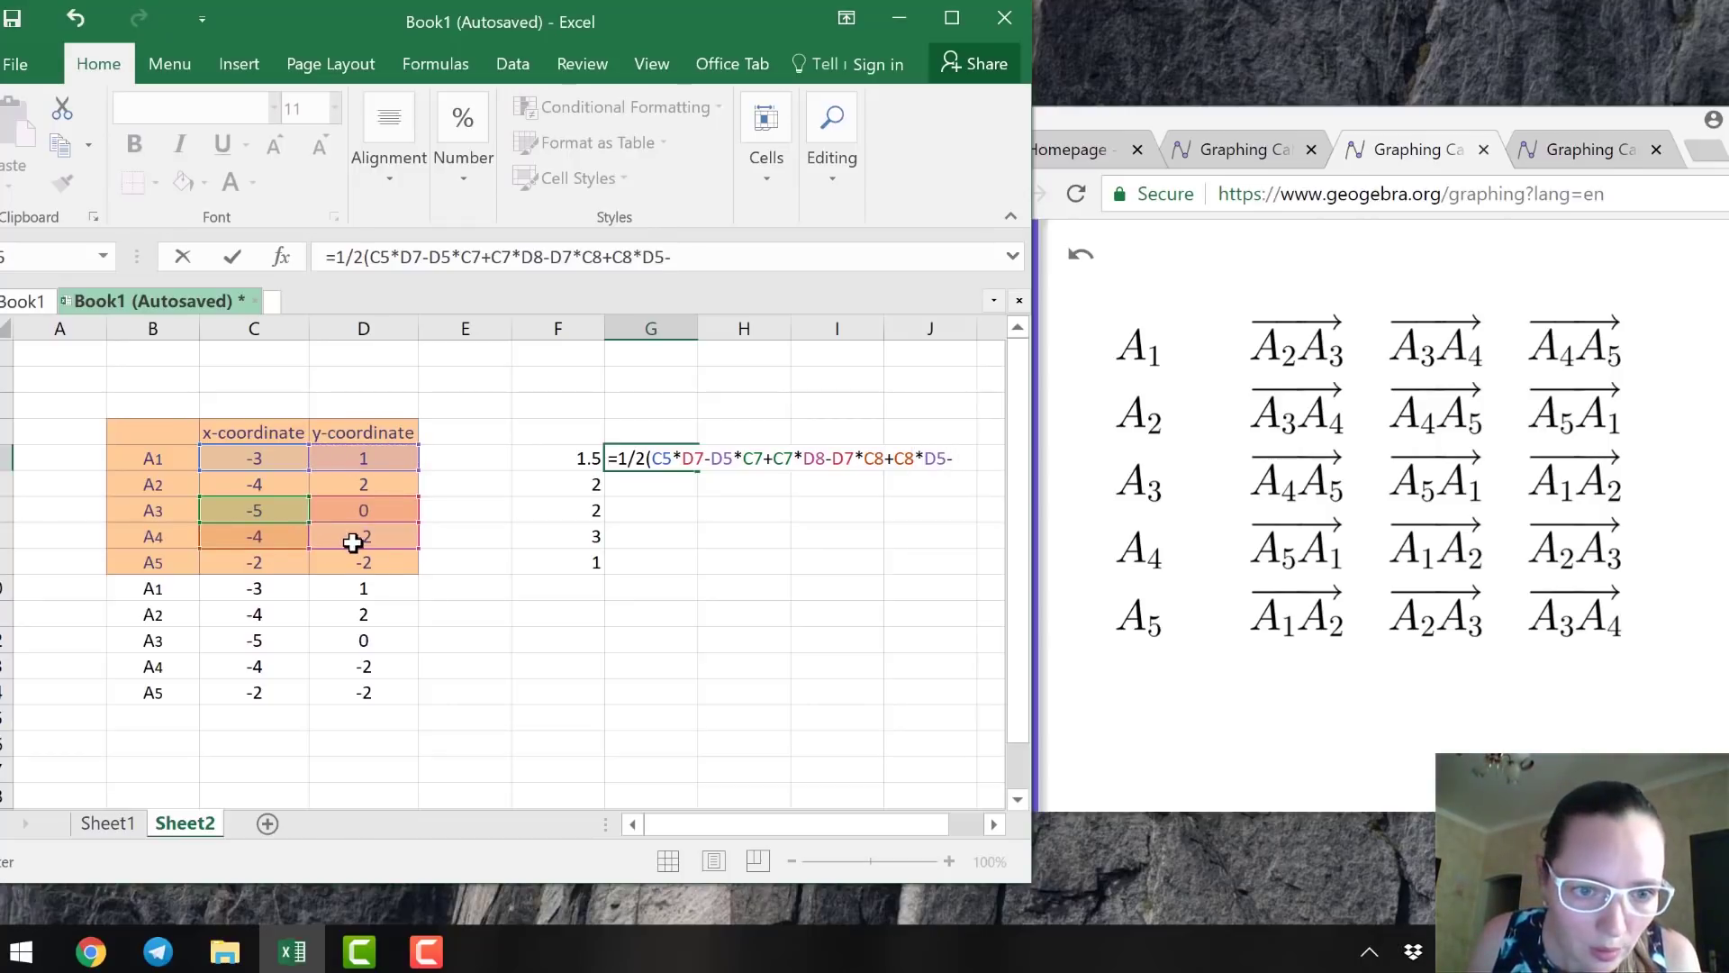
pyautogui.click(352, 541)
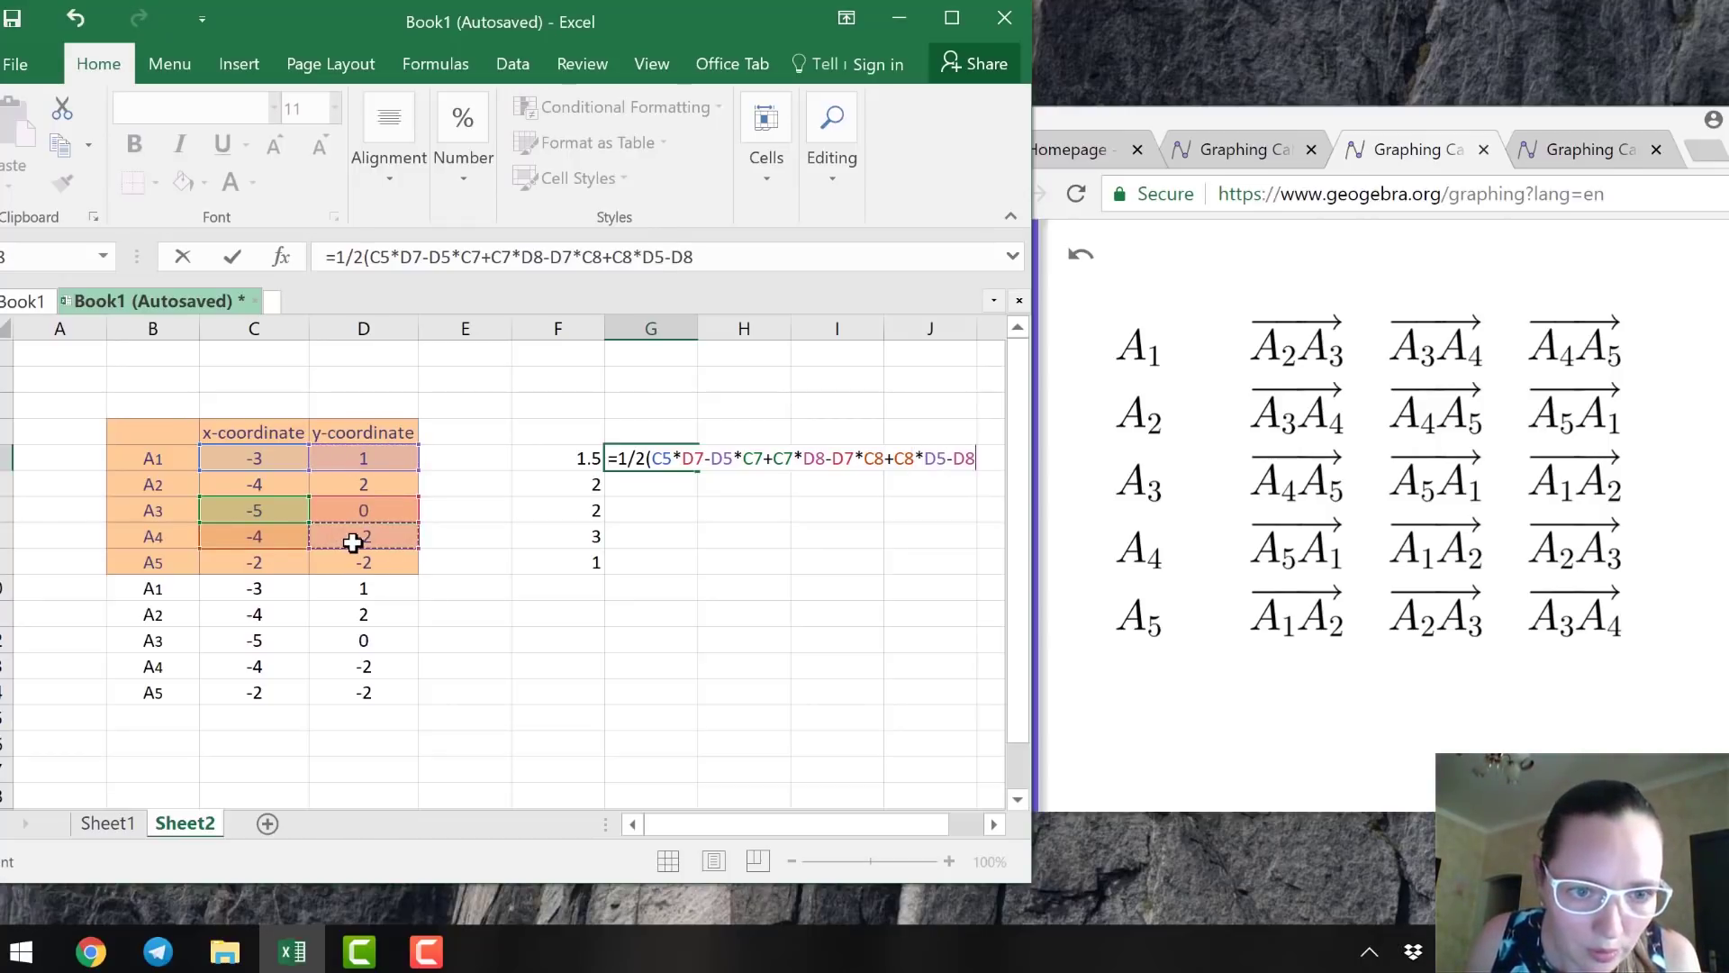
pyautogui.write('*')
pyautogui.click(287, 459)
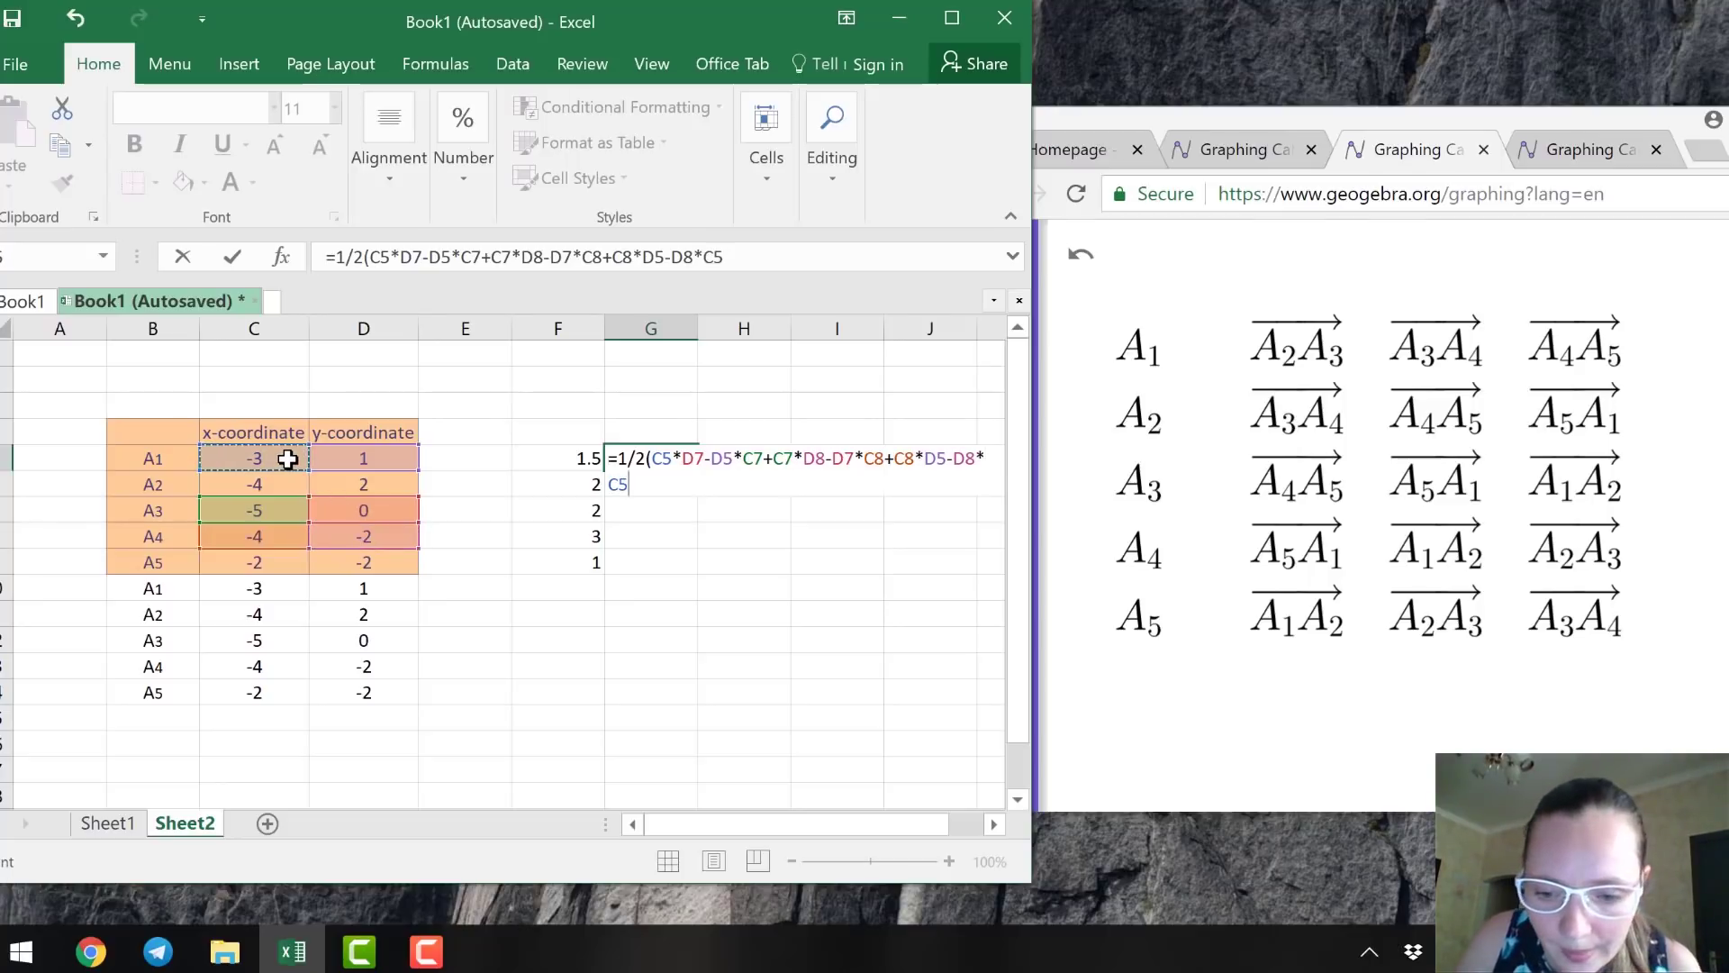
# Close and enter the G5 formula, accepting the proposed 1/2* correction, and copy it down through G9.
pyautogui.write(')')
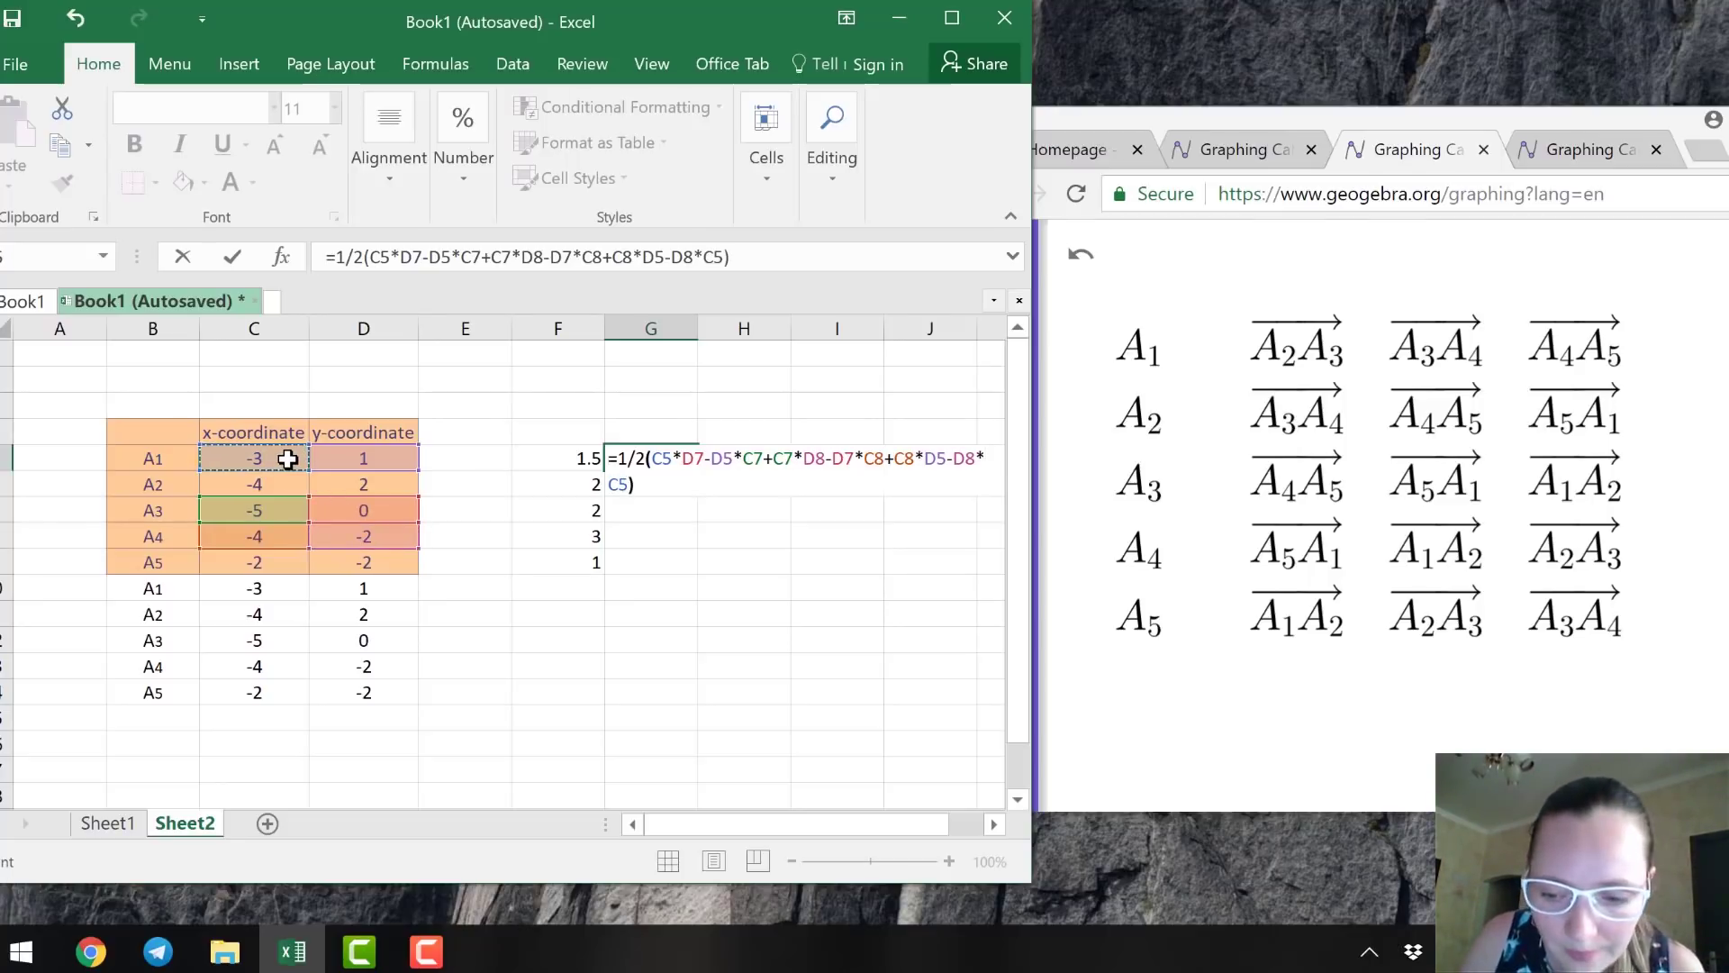
pyautogui.press('Return')
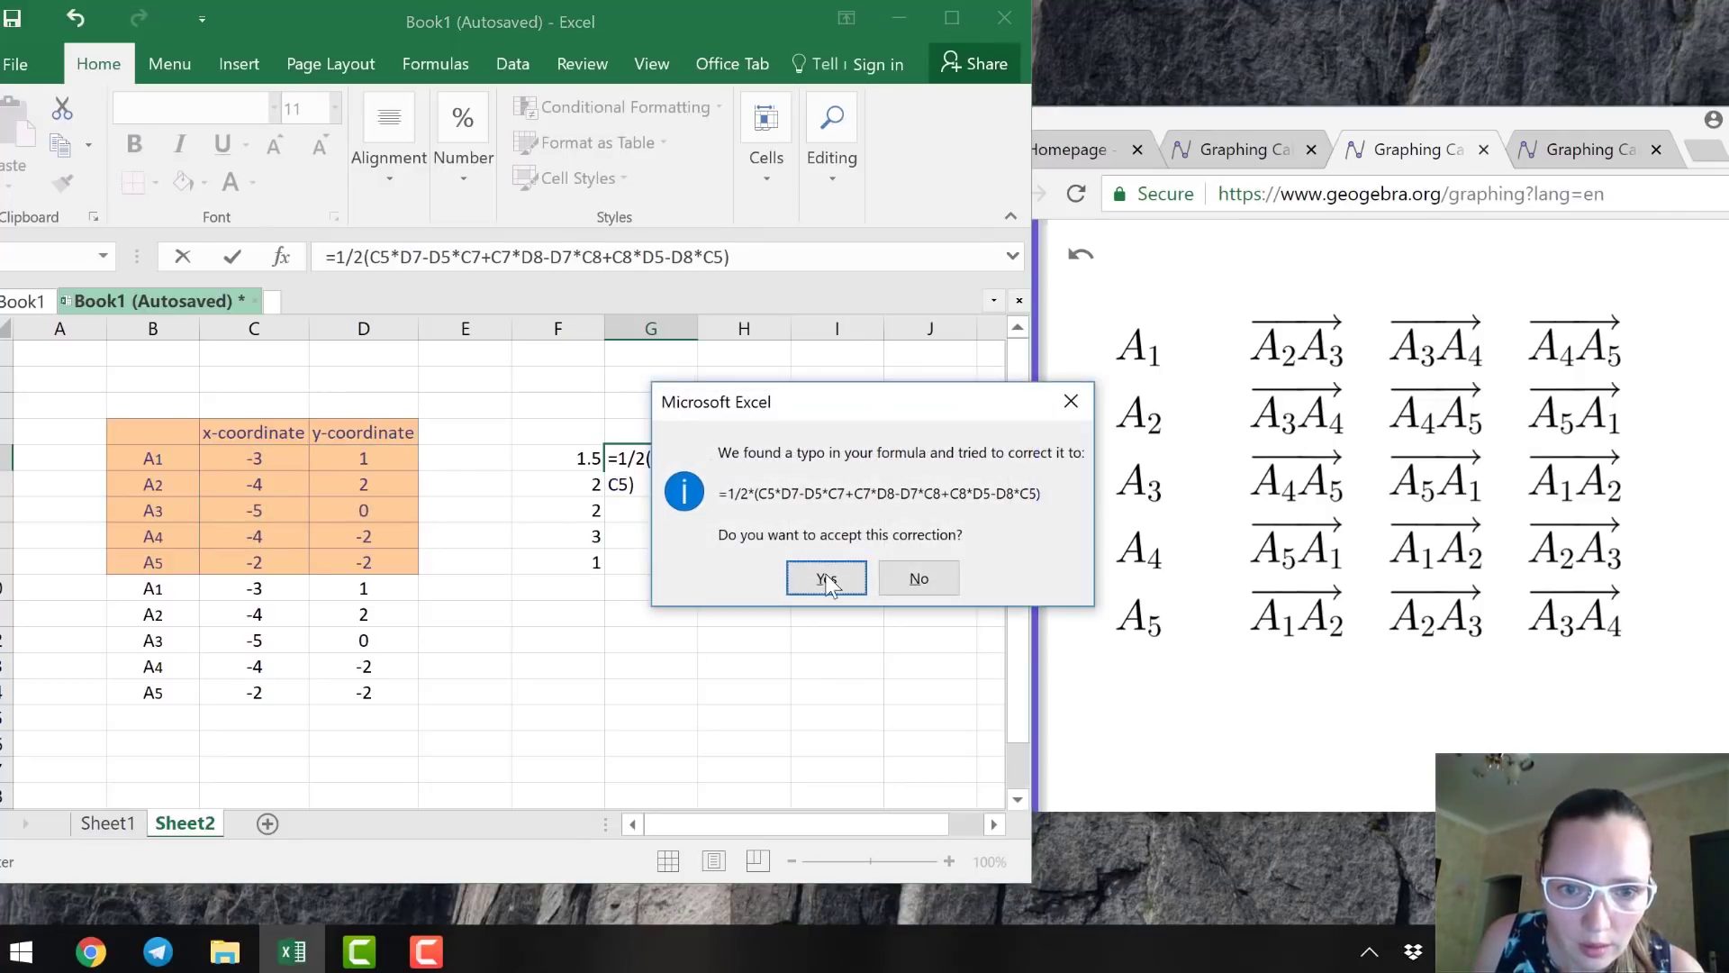
pyautogui.press('Return')
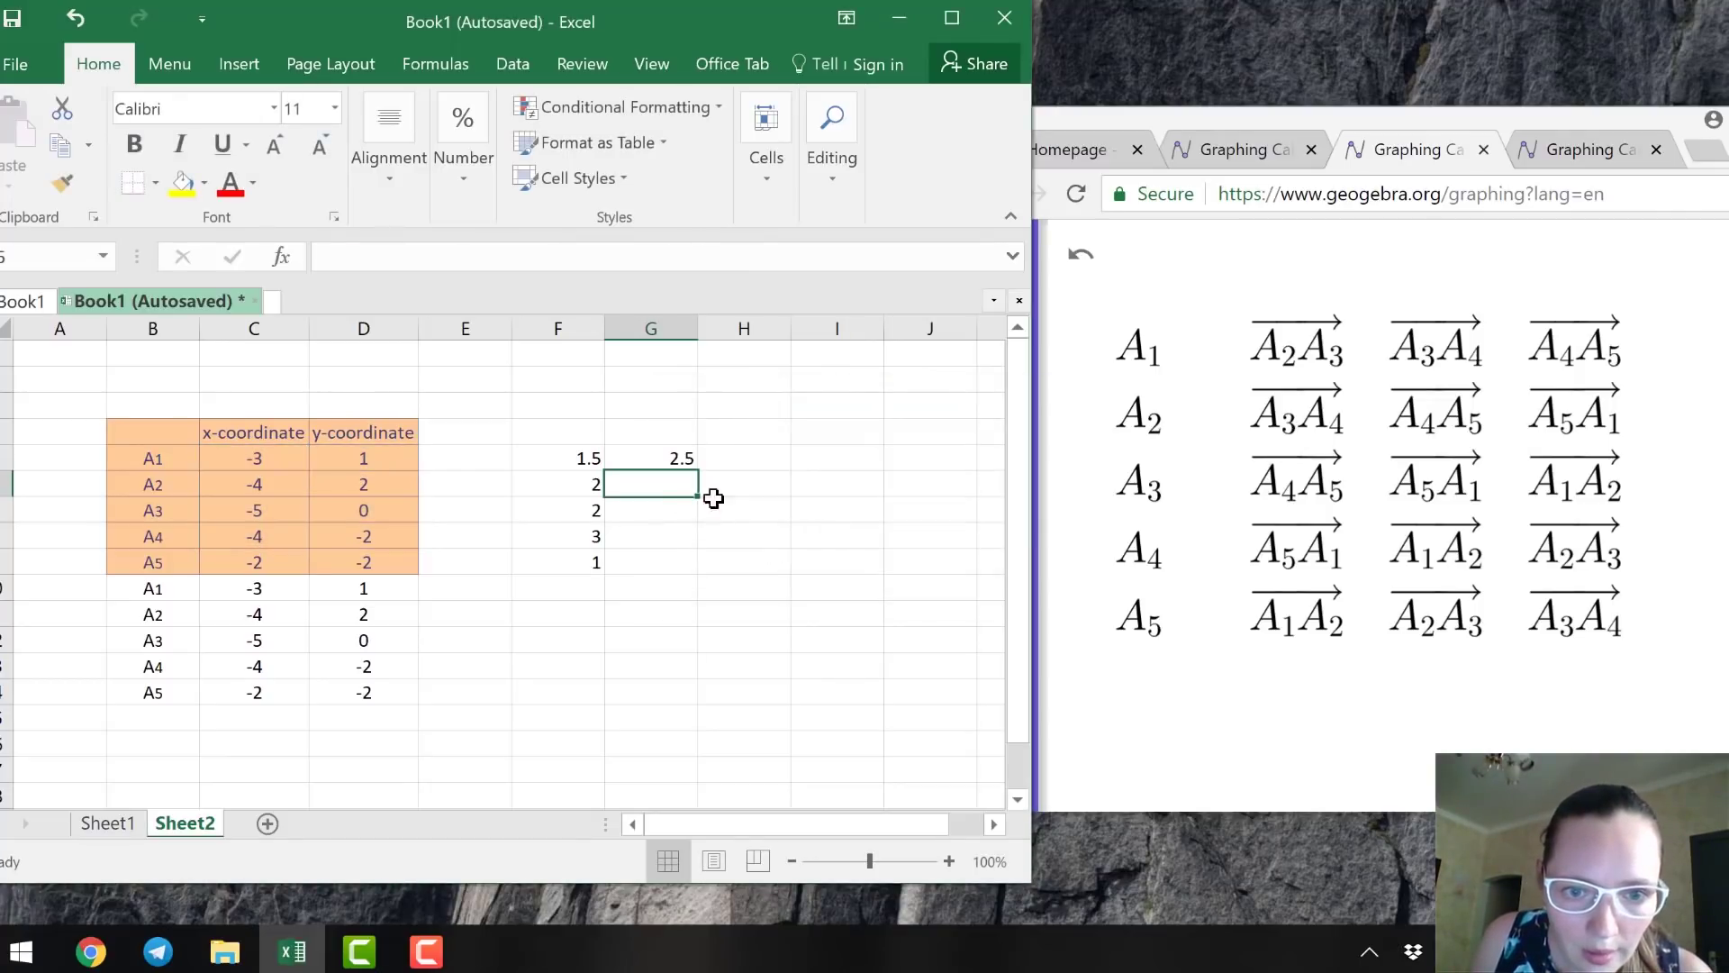
pyautogui.click(691, 456)
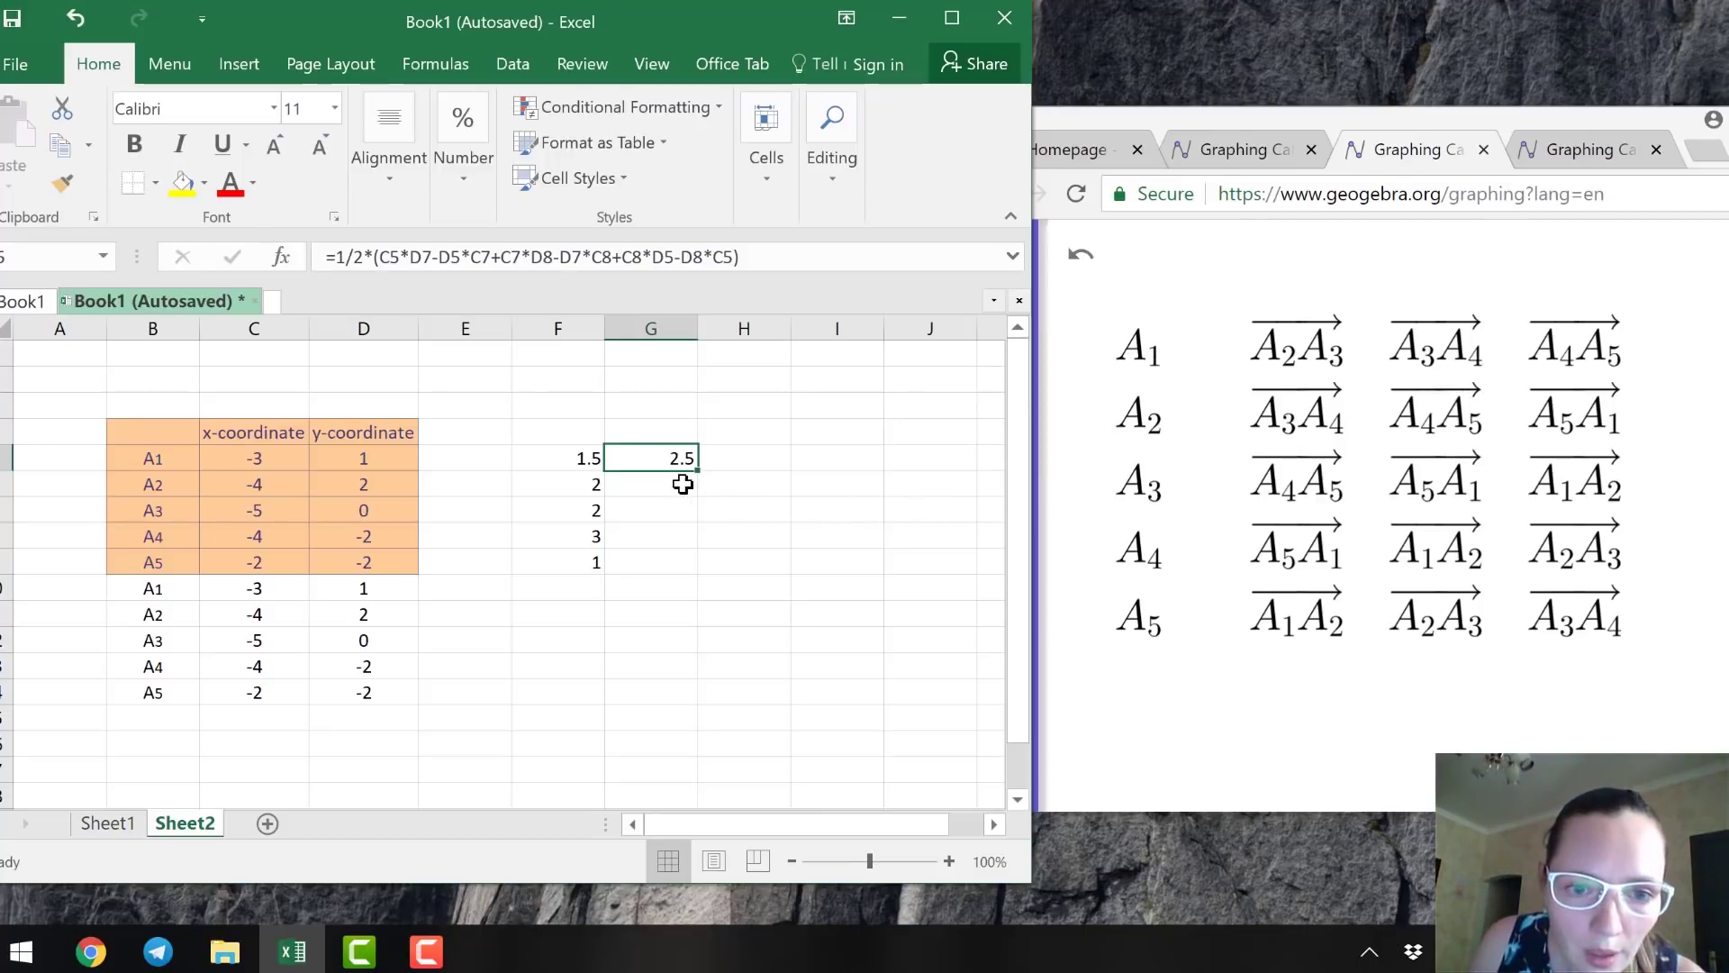
pyautogui.moveTo(698, 477); pyautogui.dragTo(687, 578)
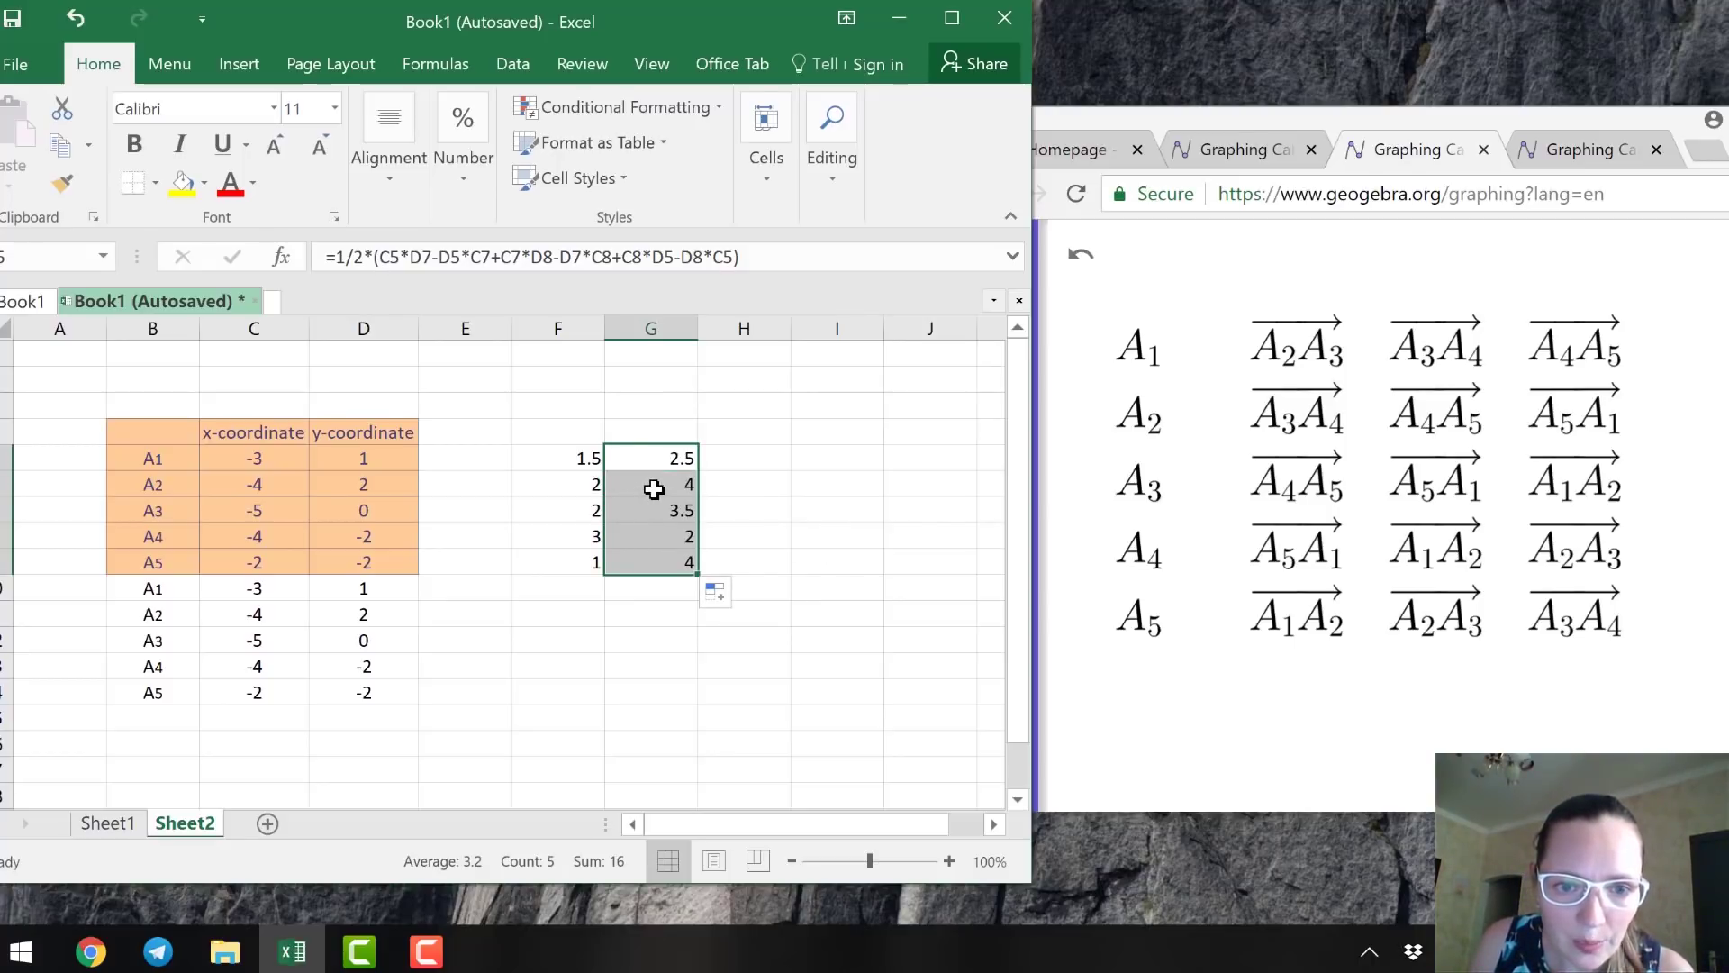
# Examine the copied area formulas in G5 to G9, matching their cell references to the vertex rows in column B.
pyautogui.click(654, 486)
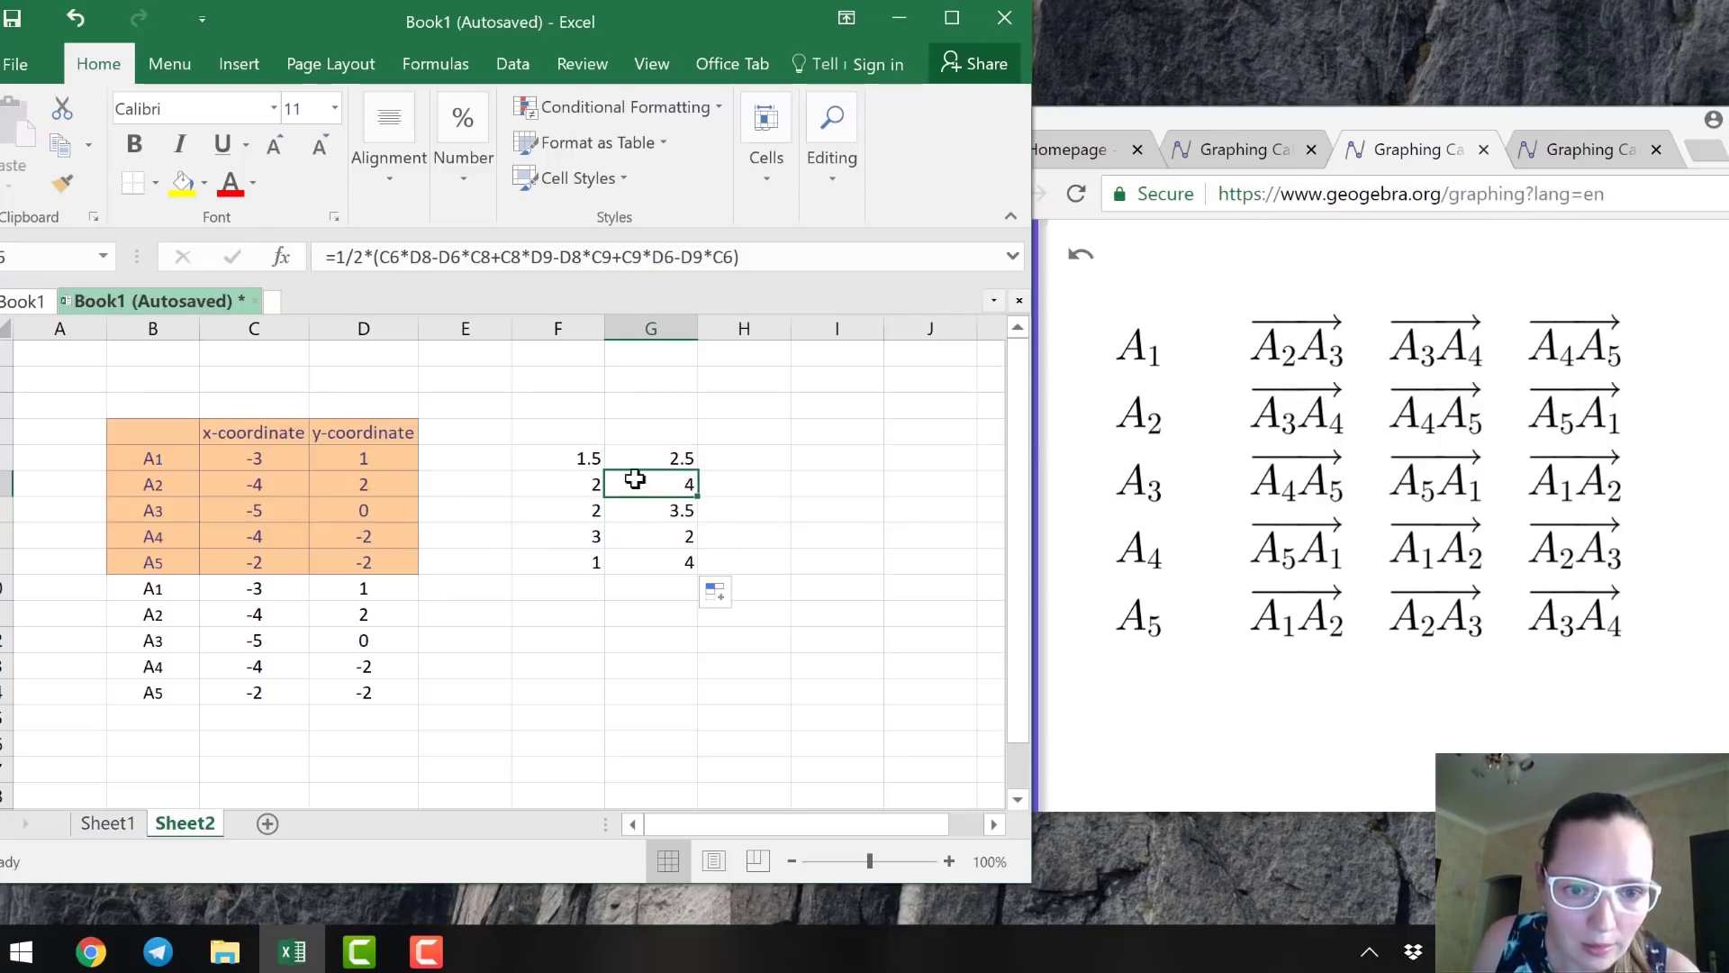
pyautogui.click(674, 456)
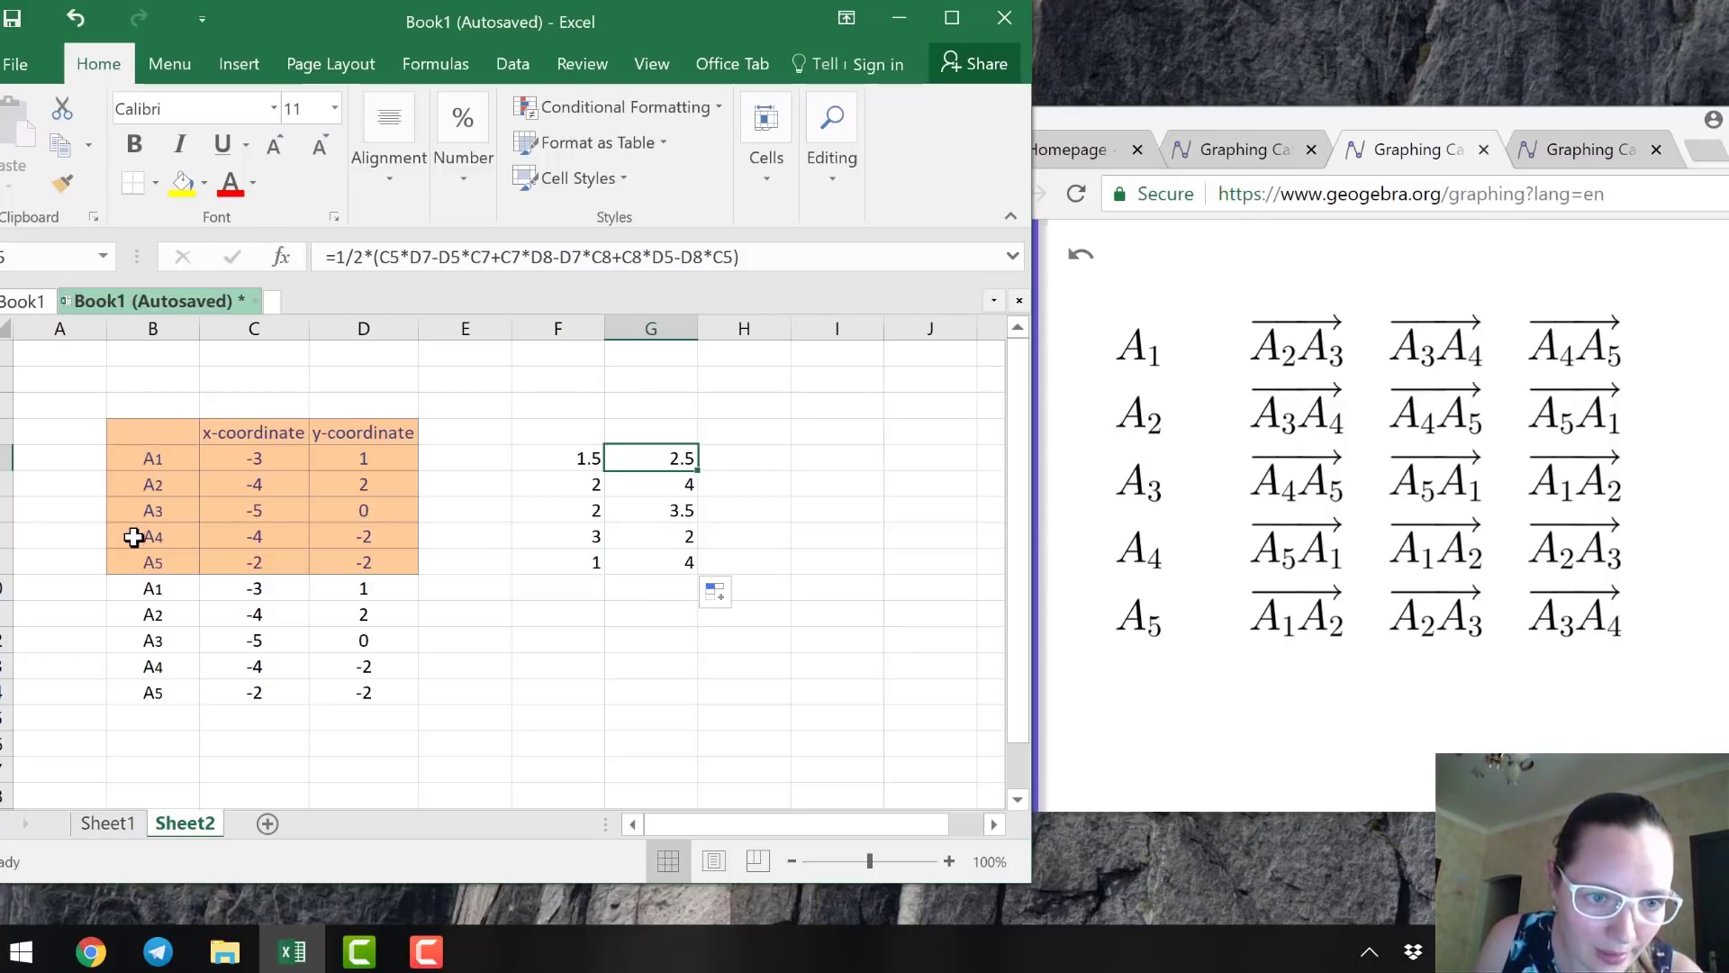
pyautogui.click(644, 488)
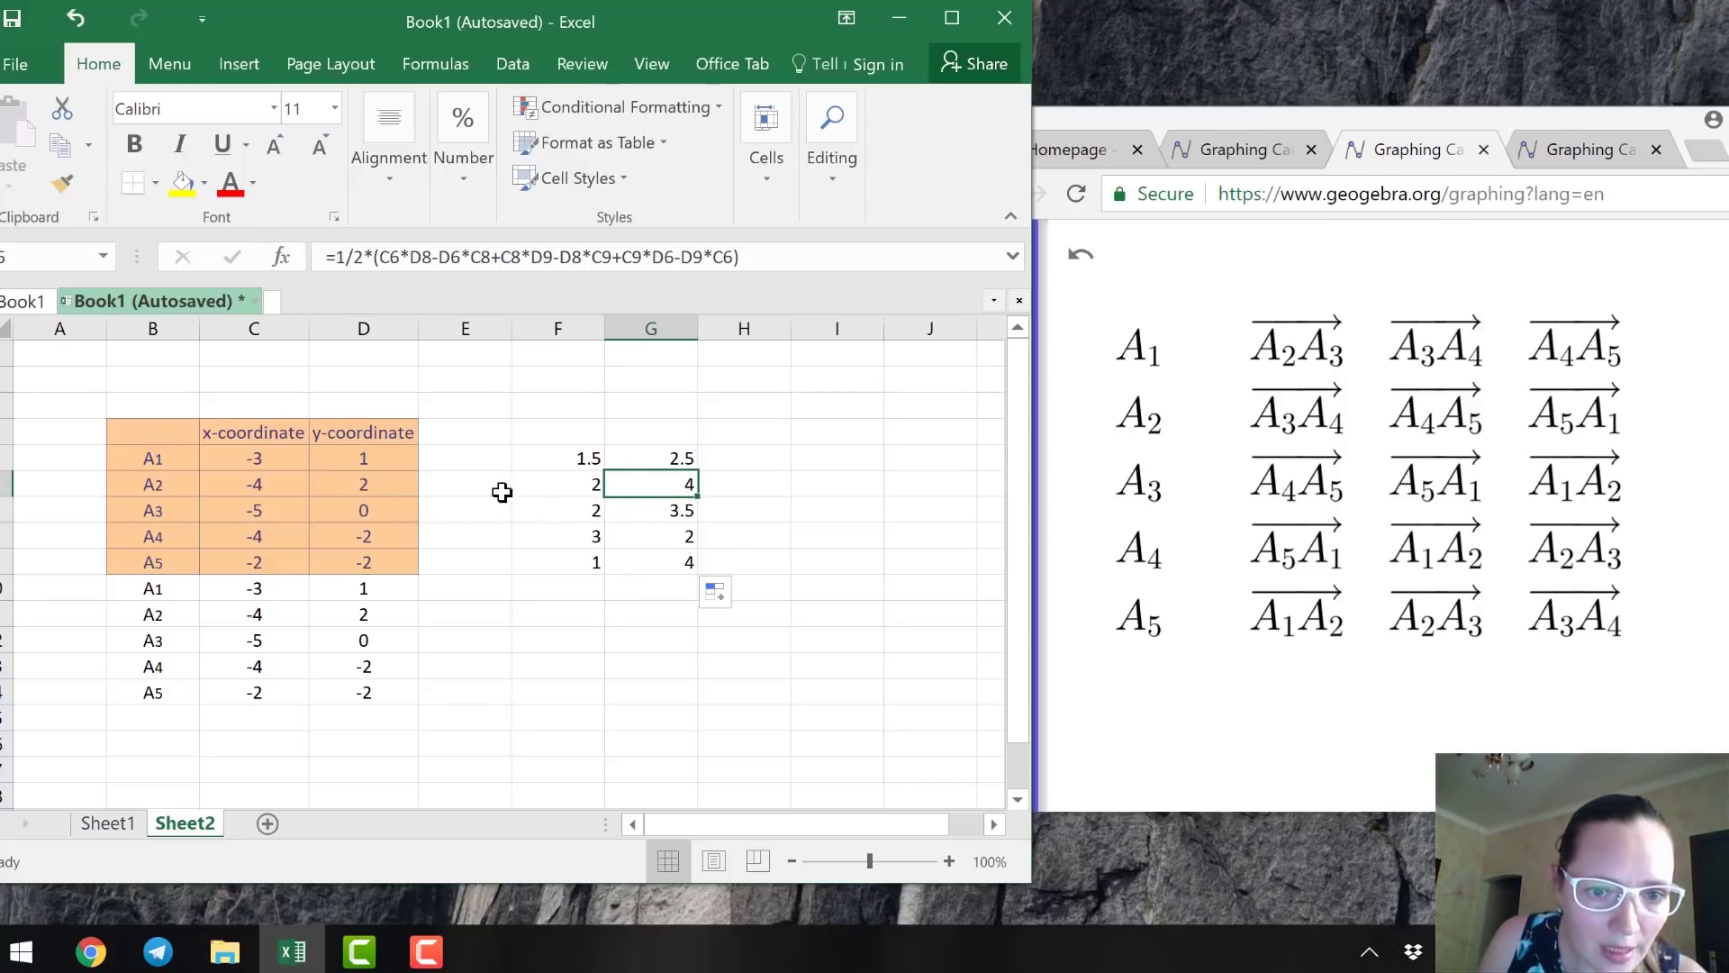
pyautogui.click(165, 487)
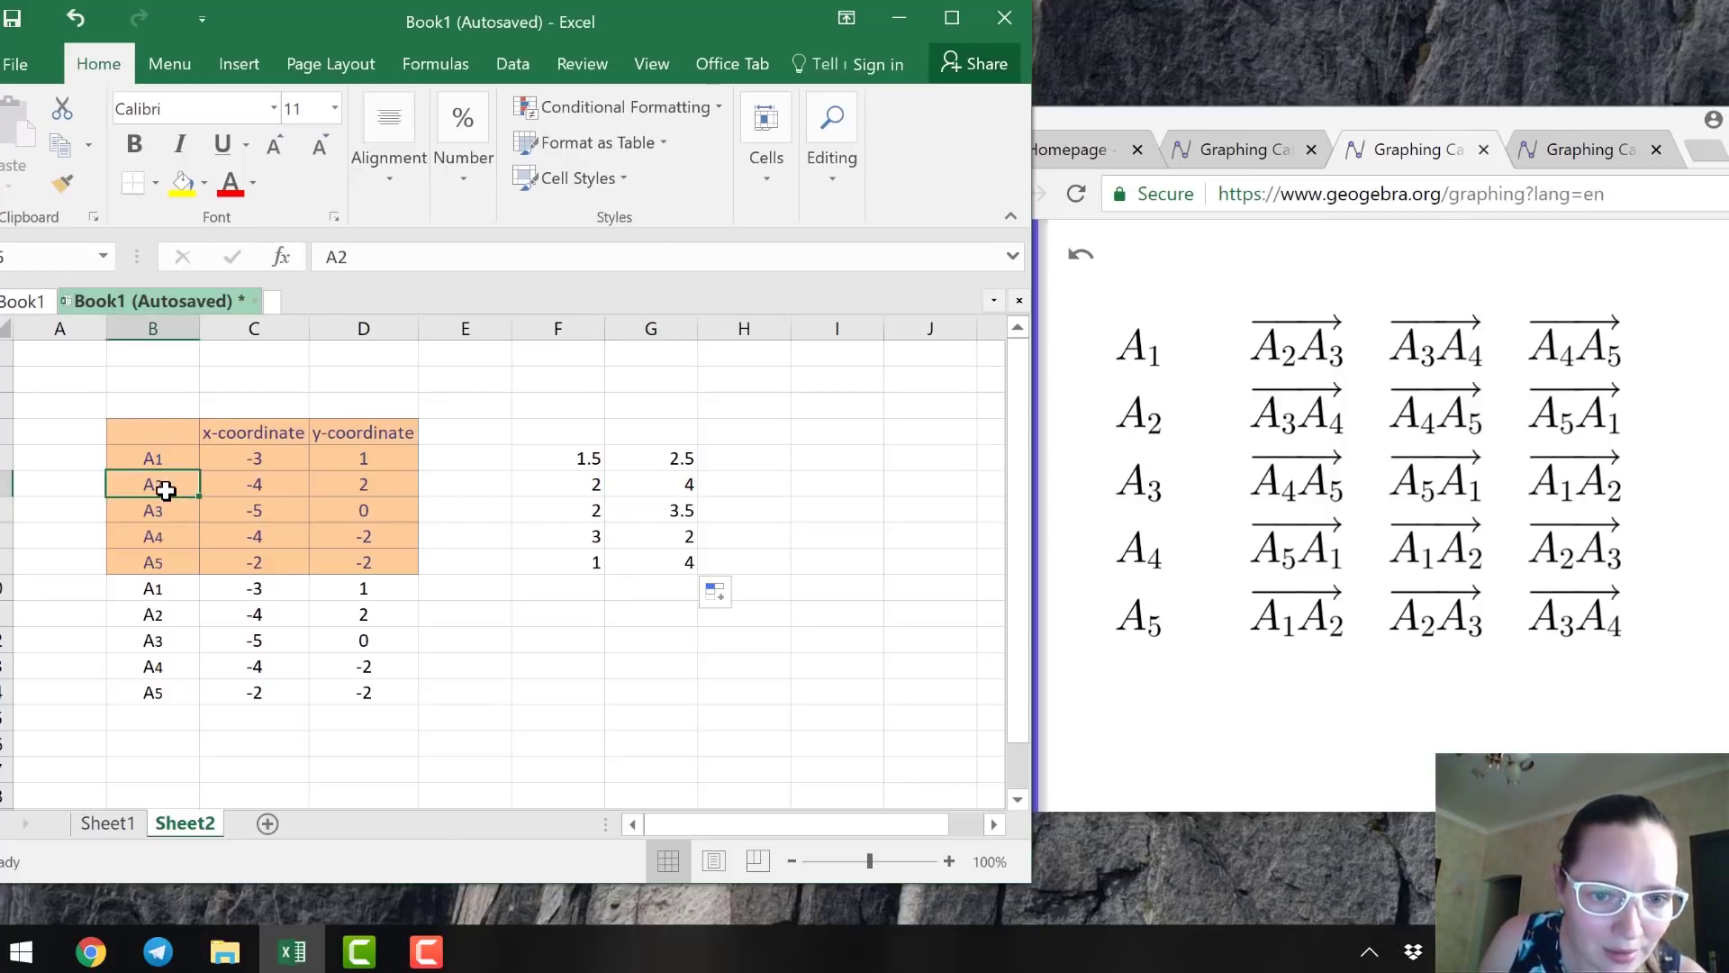
pyautogui.click(135, 543)
pyautogui.click(147, 568)
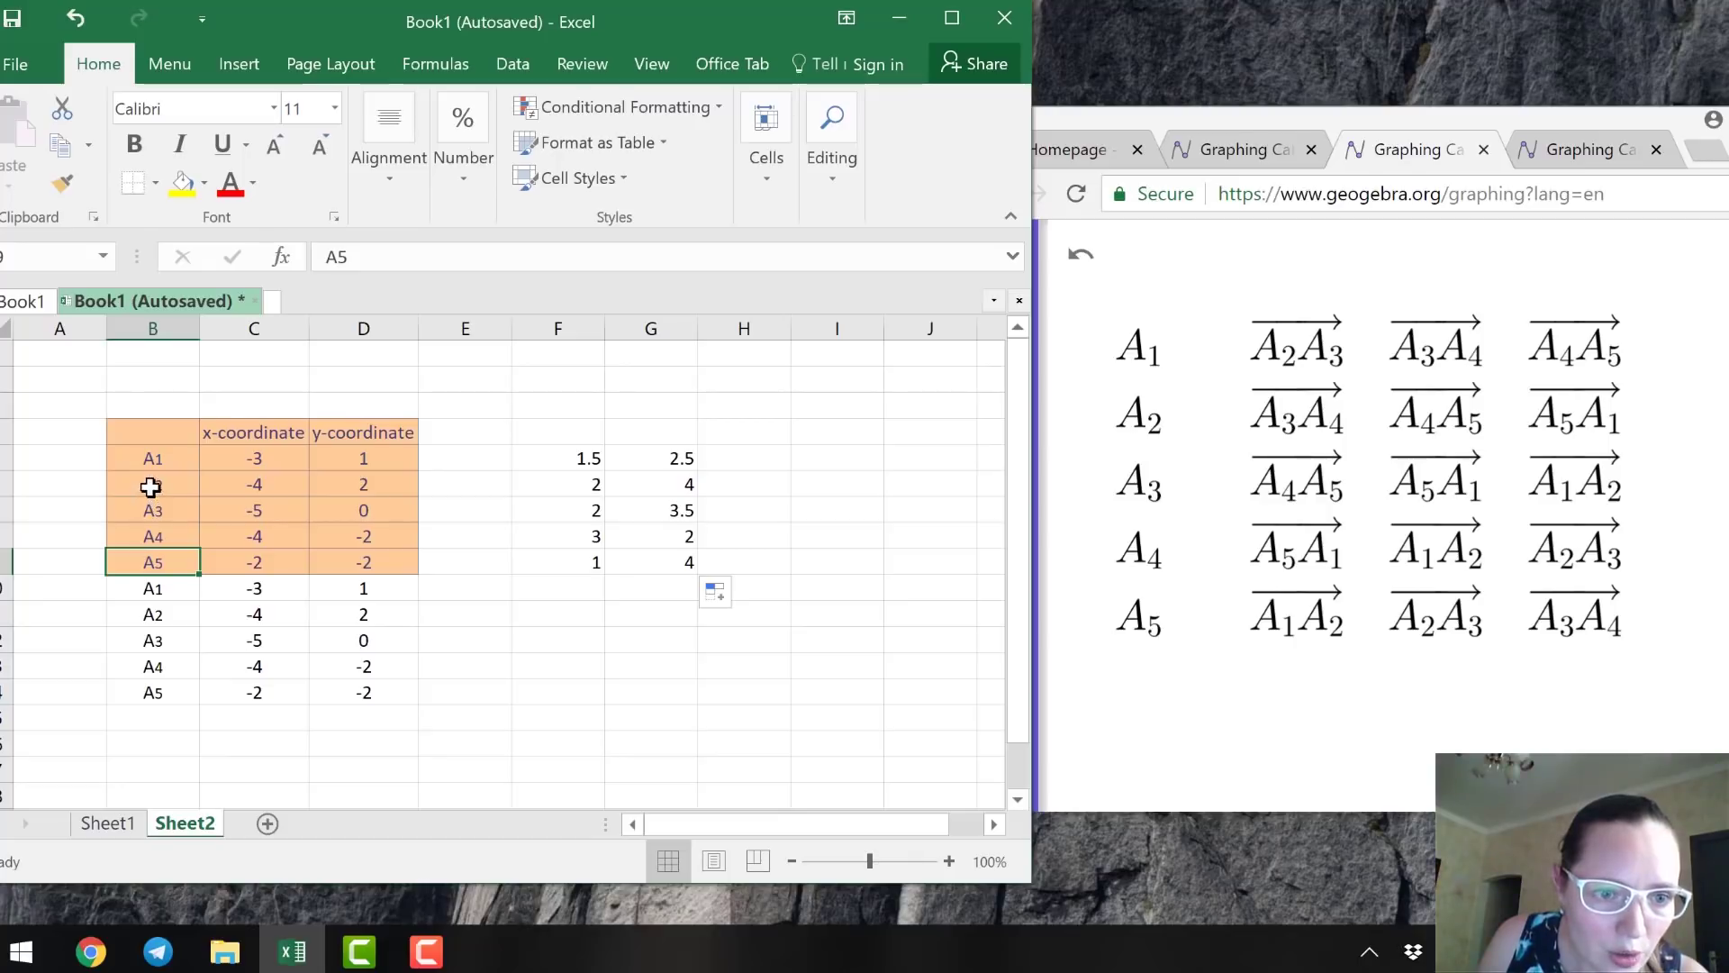
pyautogui.click(712, 488)
pyautogui.click(683, 486)
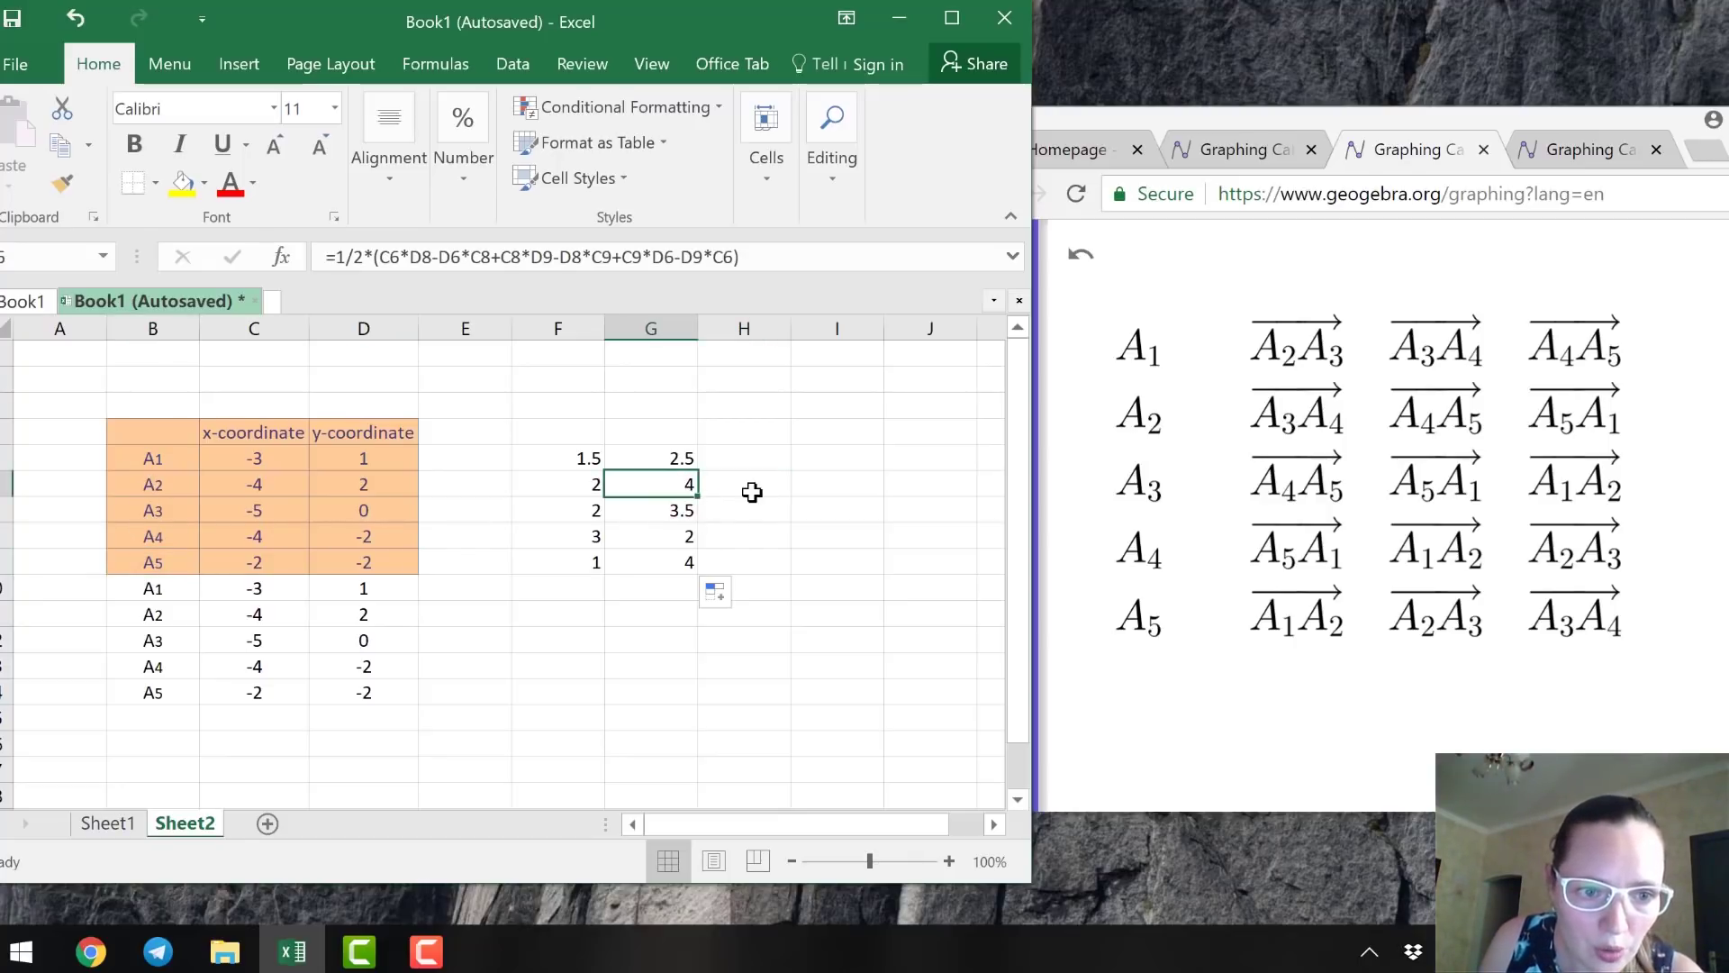
pyautogui.click(680, 513)
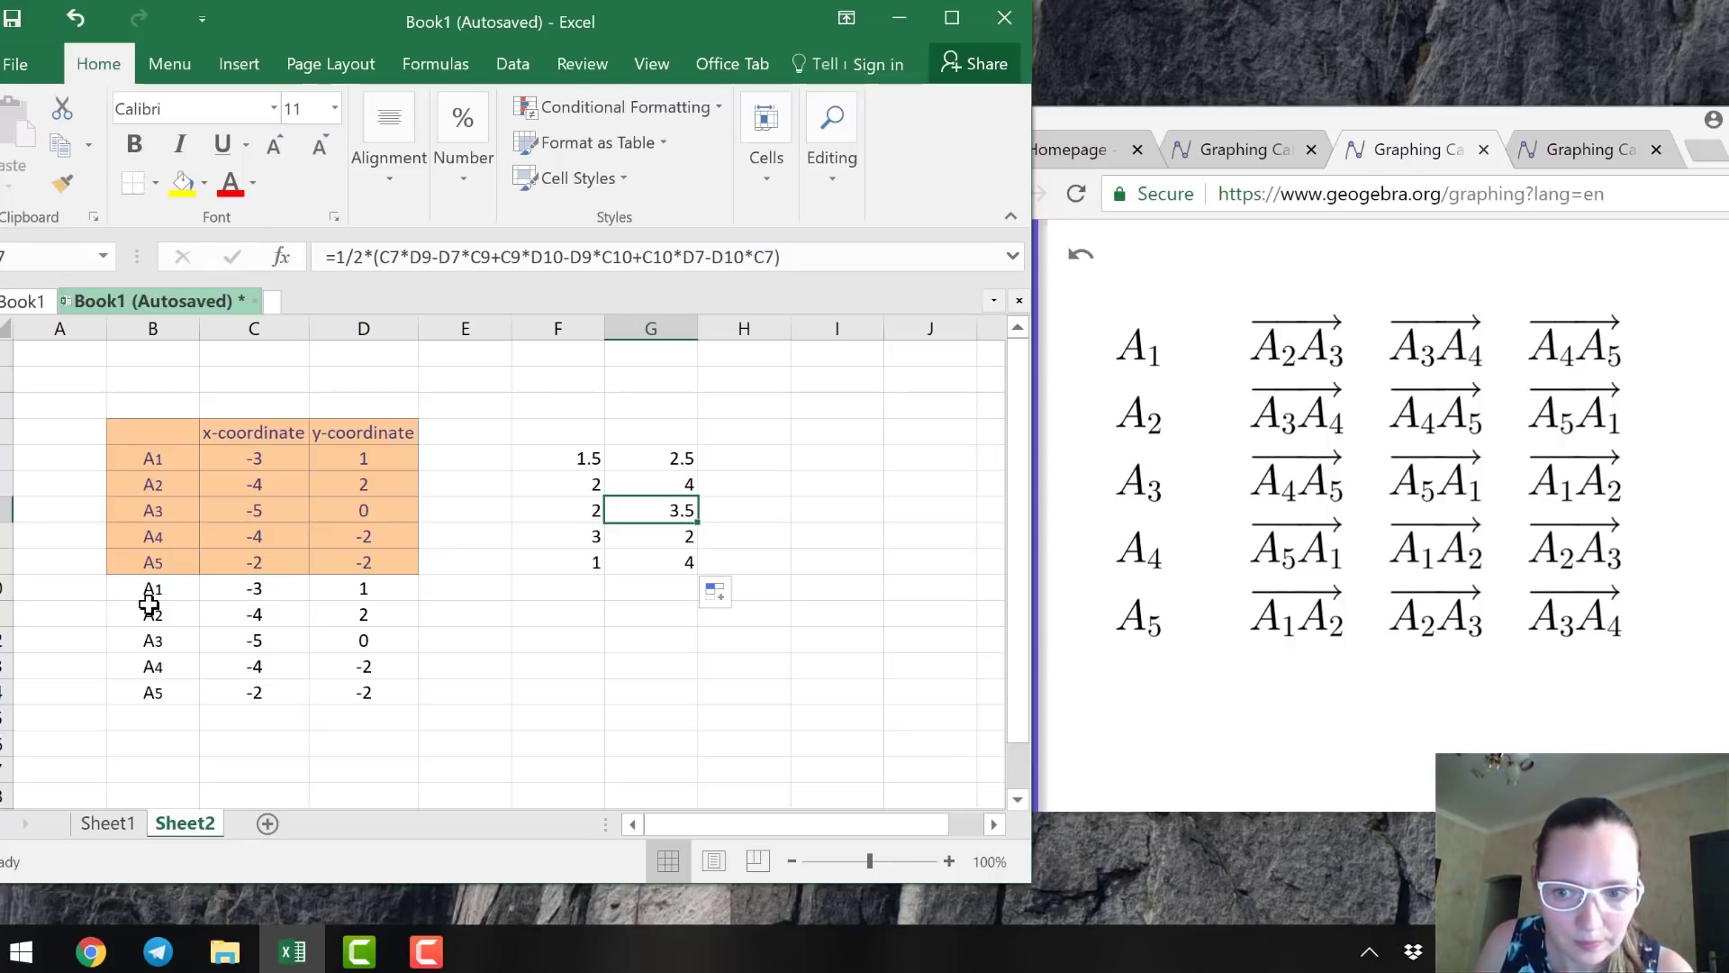
pyautogui.click(649, 544)
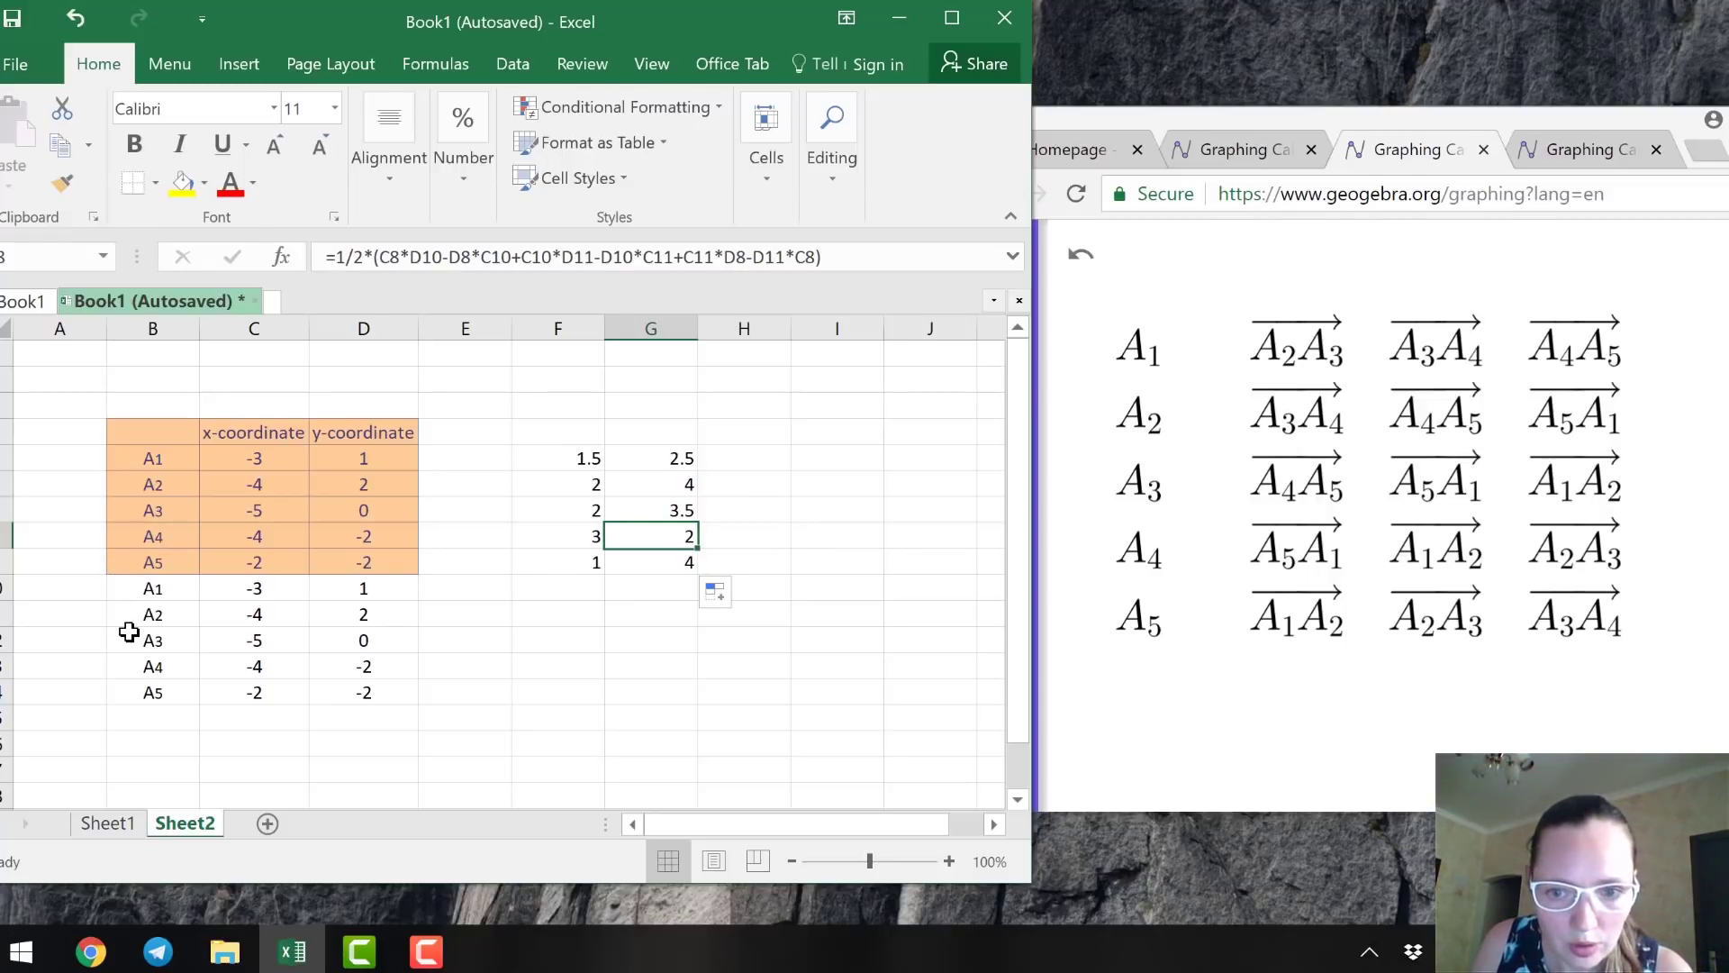
pyautogui.click(623, 563)
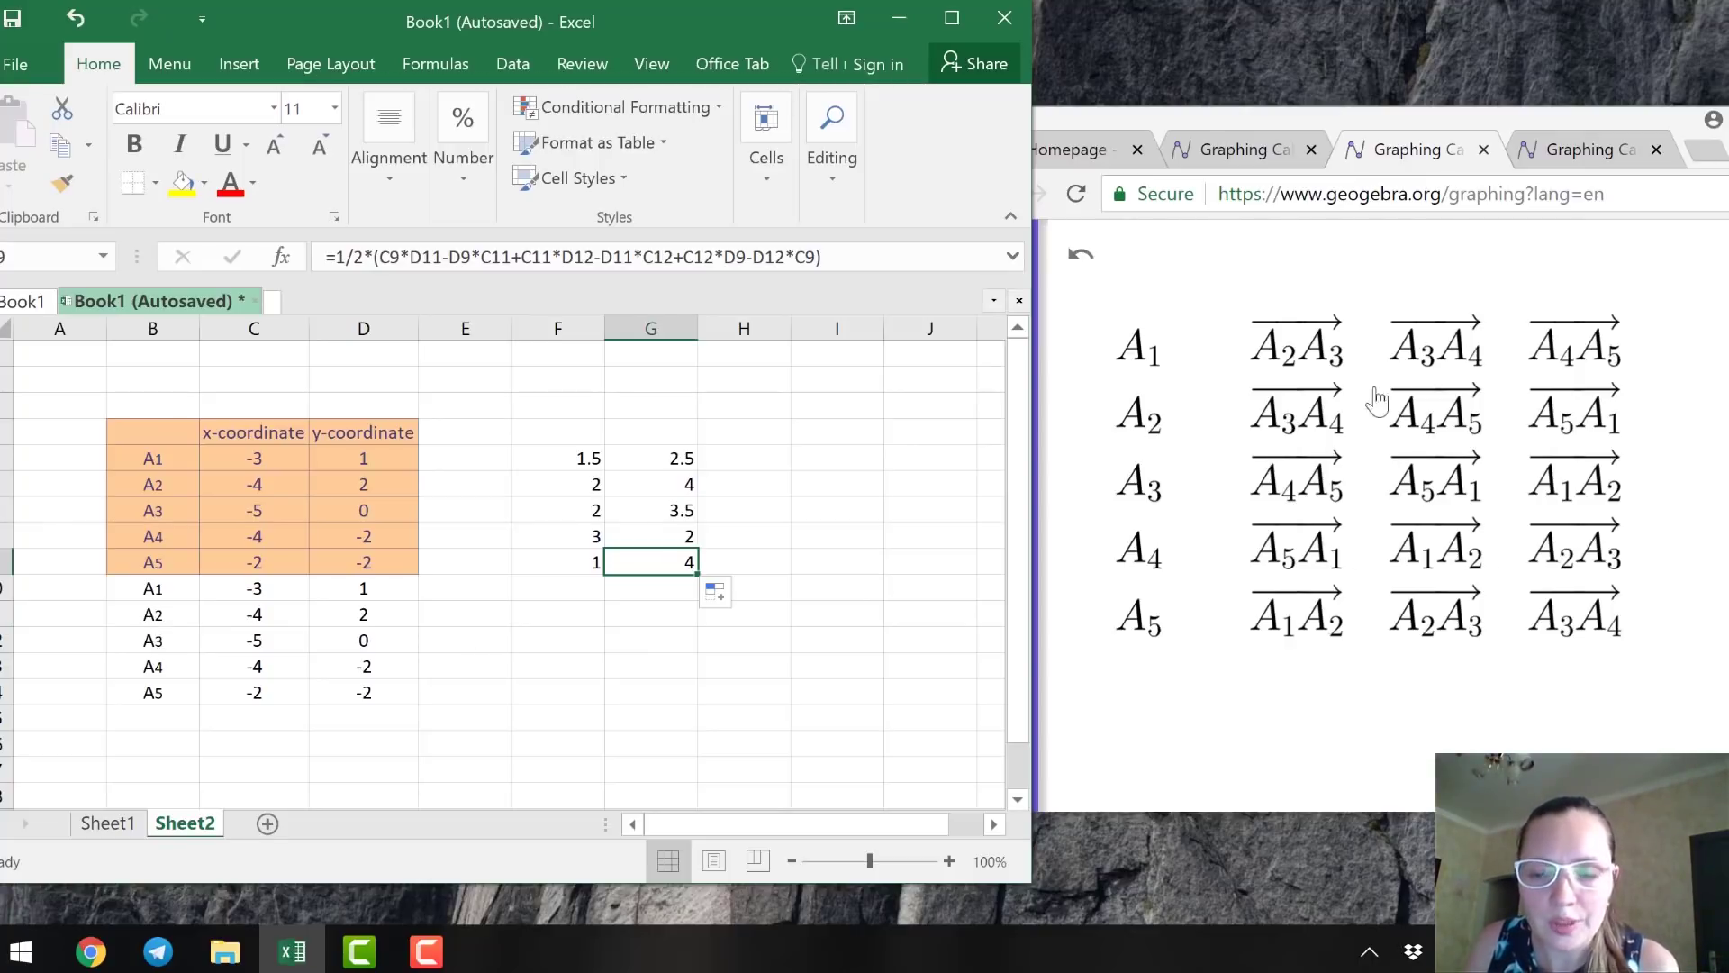
# Begin the third triangle-area formula in H5 with the A1–A4 terms: =1/2(C5*D8-D5*C8+.
pyautogui.click(762, 480)
pyautogui.press('Up')
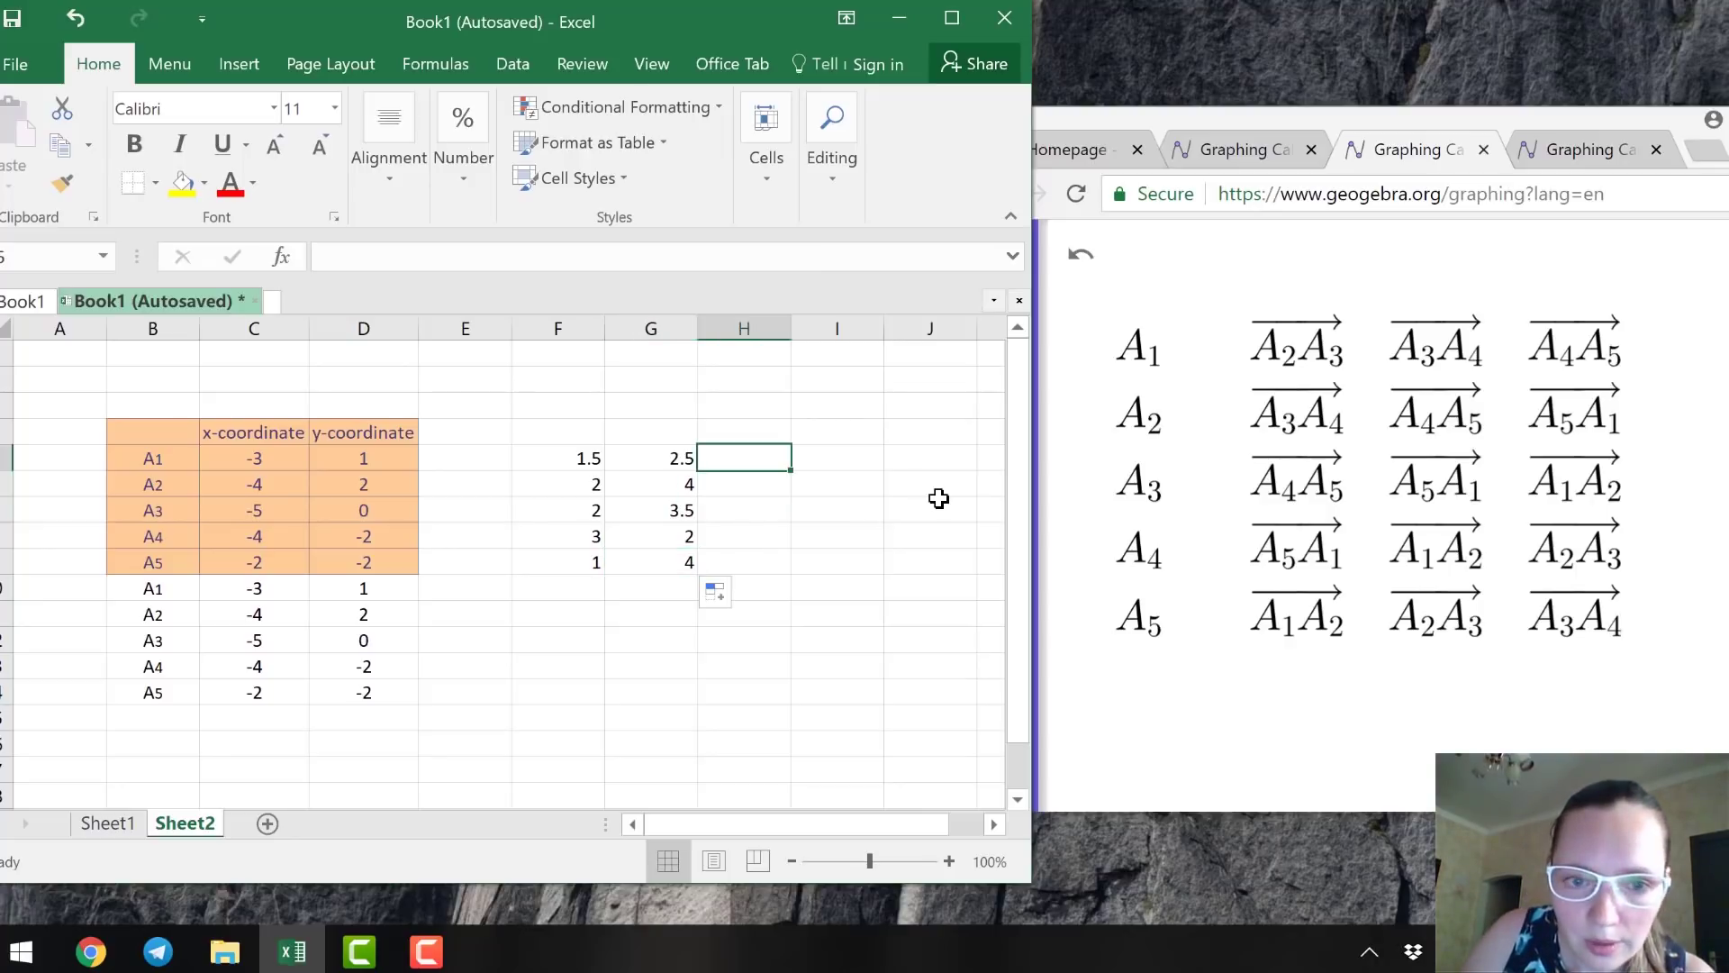
pyautogui.write('=')
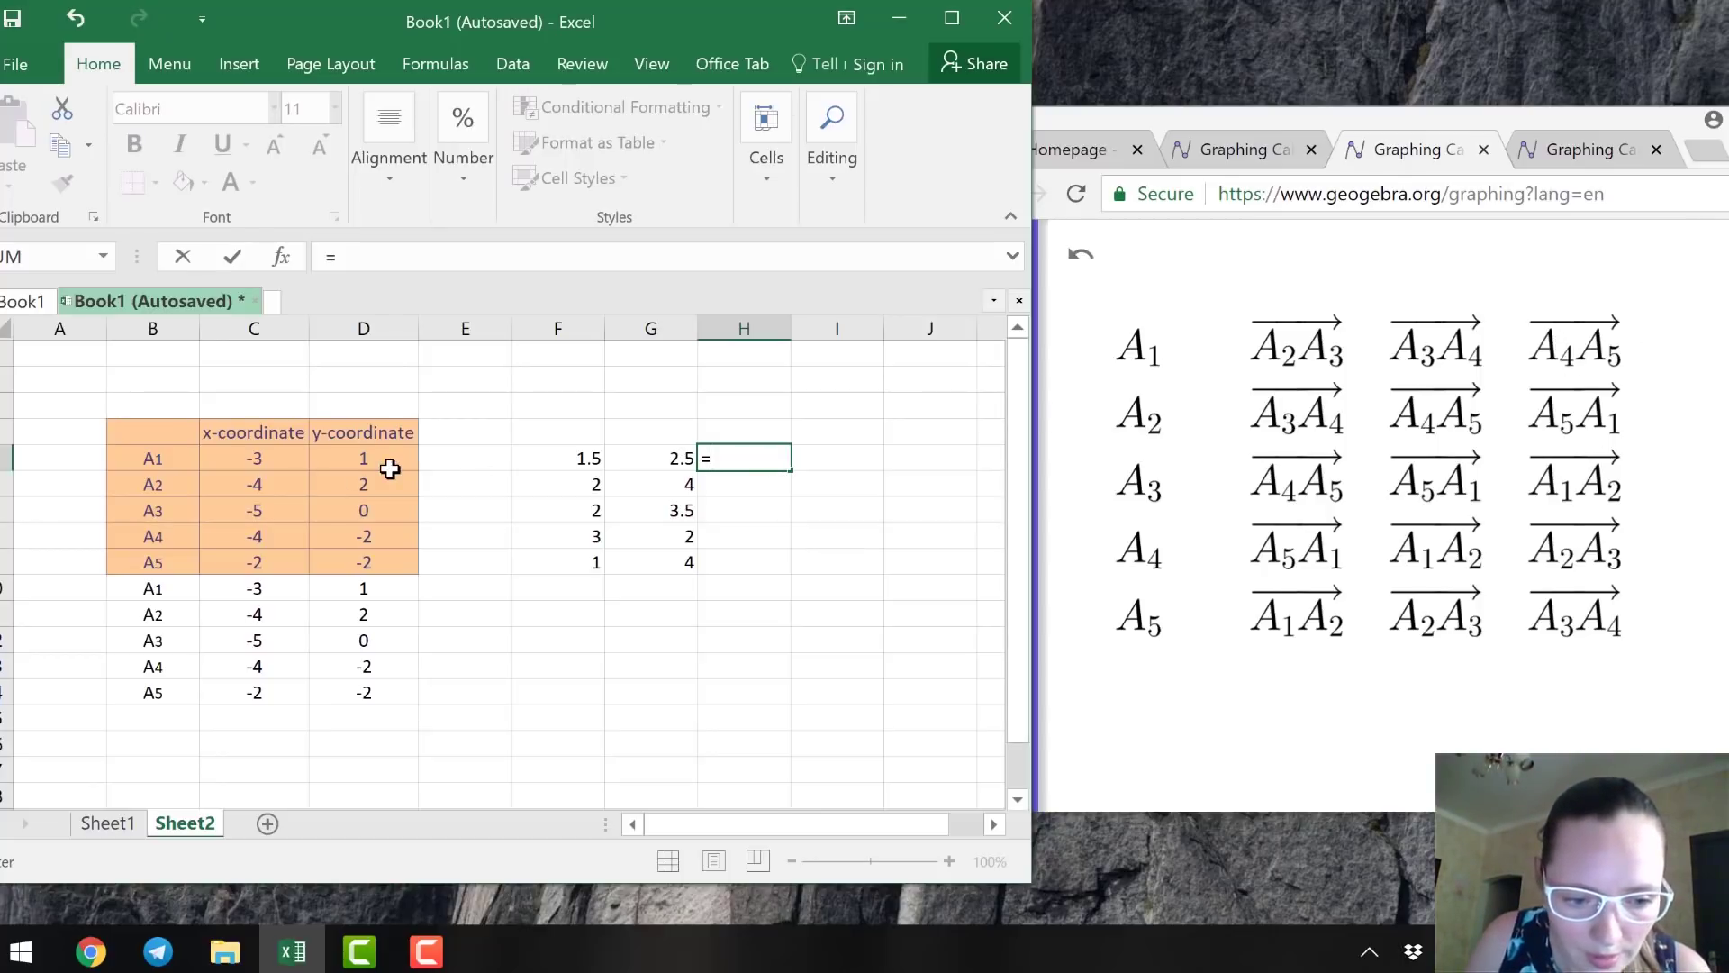
pyautogui.write('1/2(')
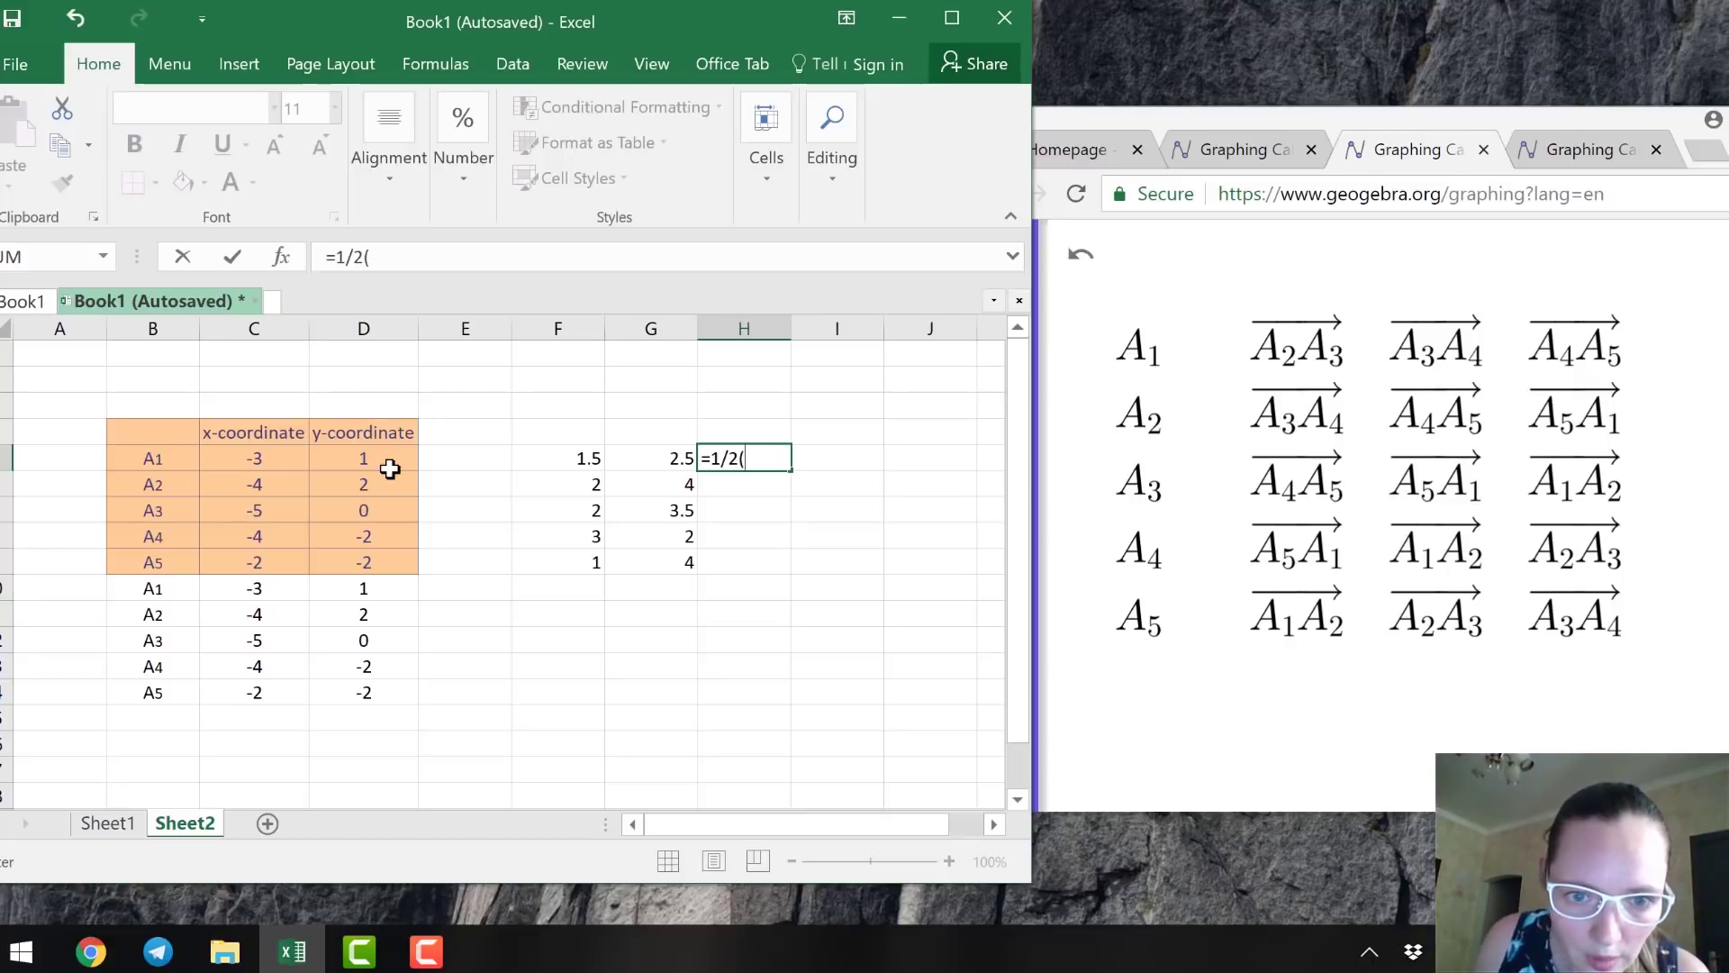
pyautogui.click(263, 464)
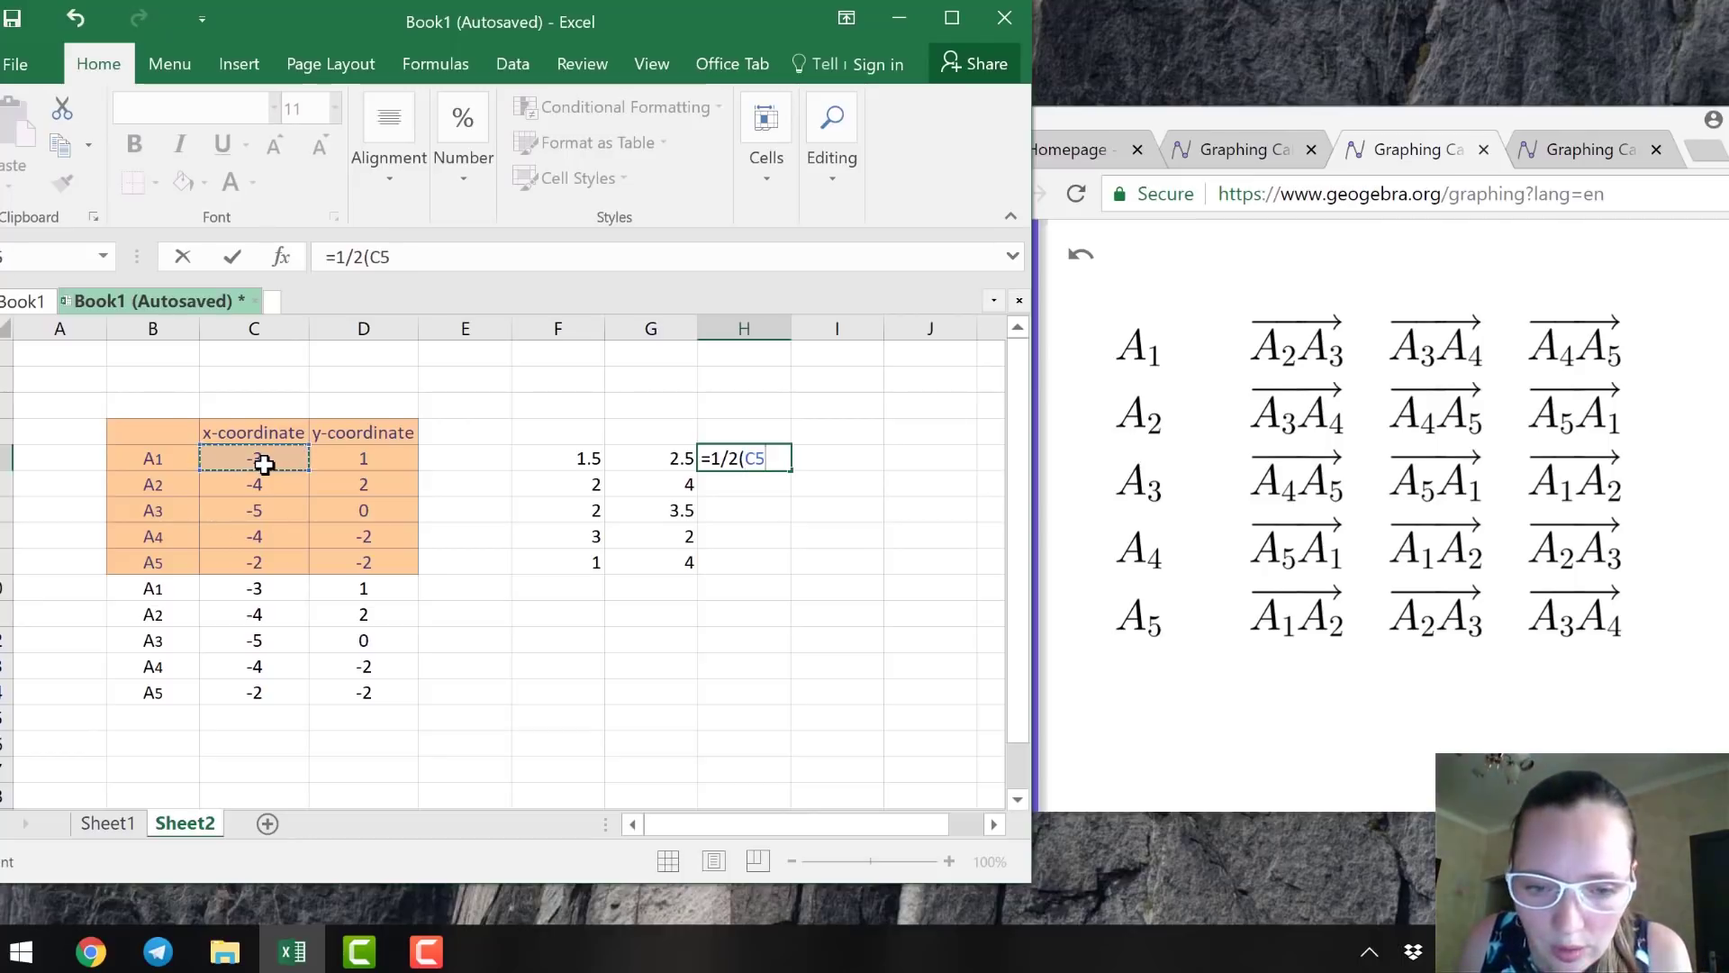
pyautogui.click(350, 540)
pyautogui.write('-')
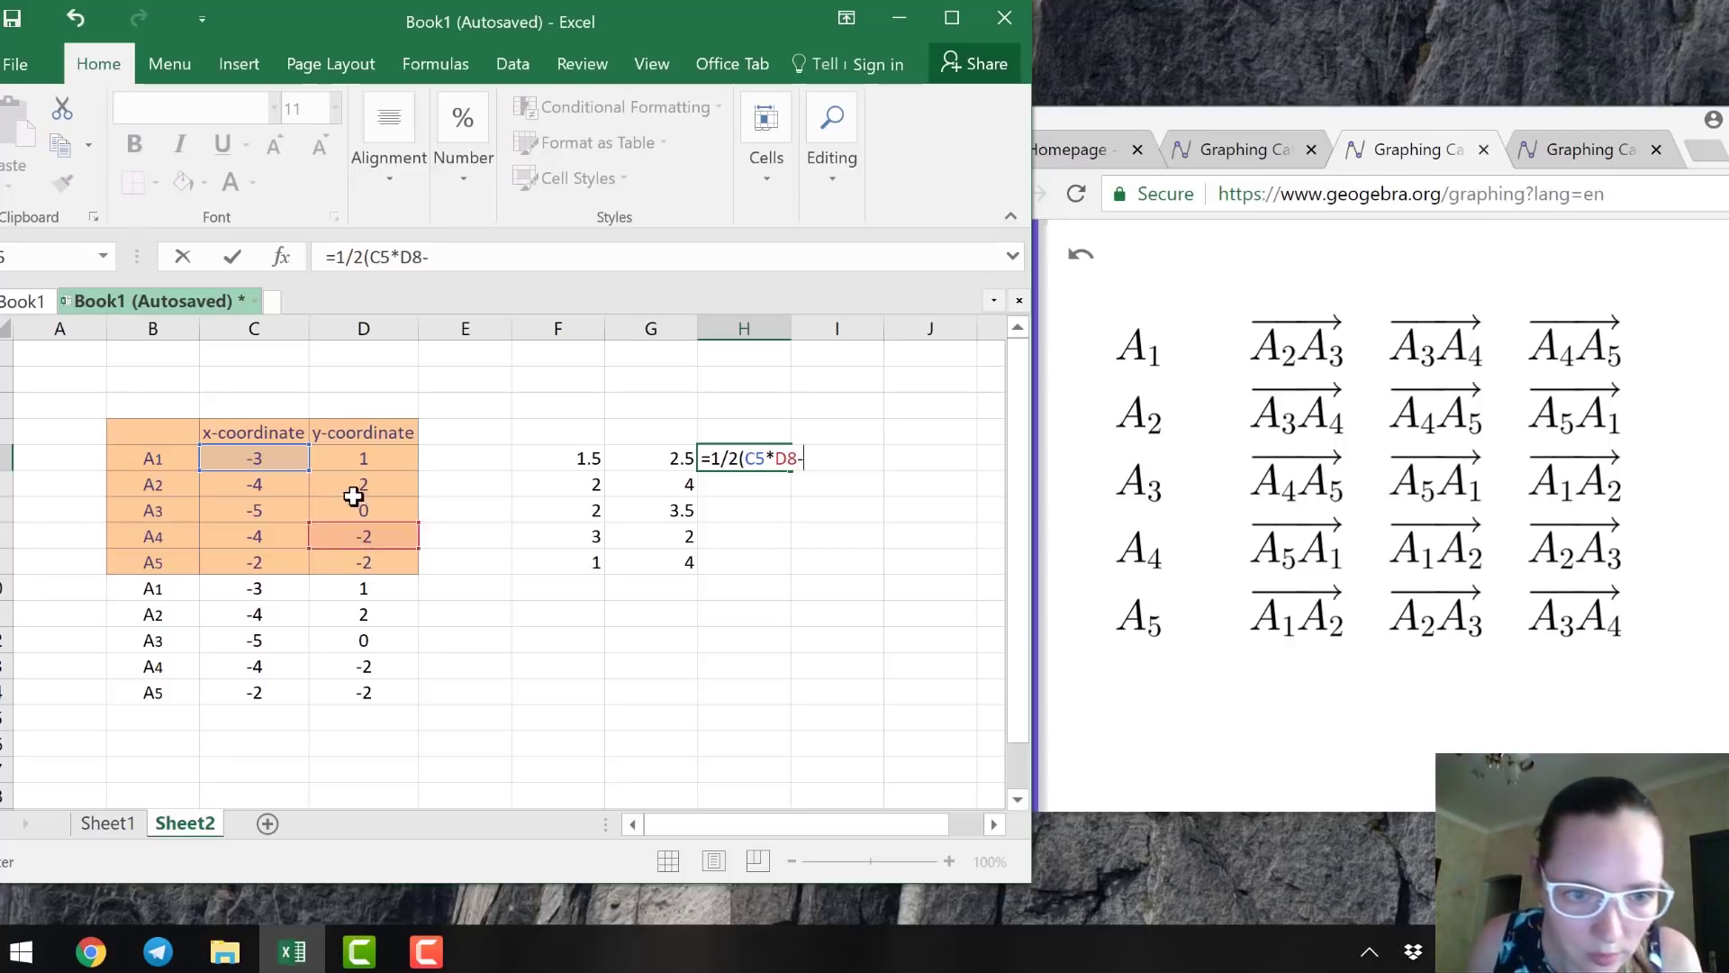
pyautogui.click(353, 461)
pyautogui.write('*')
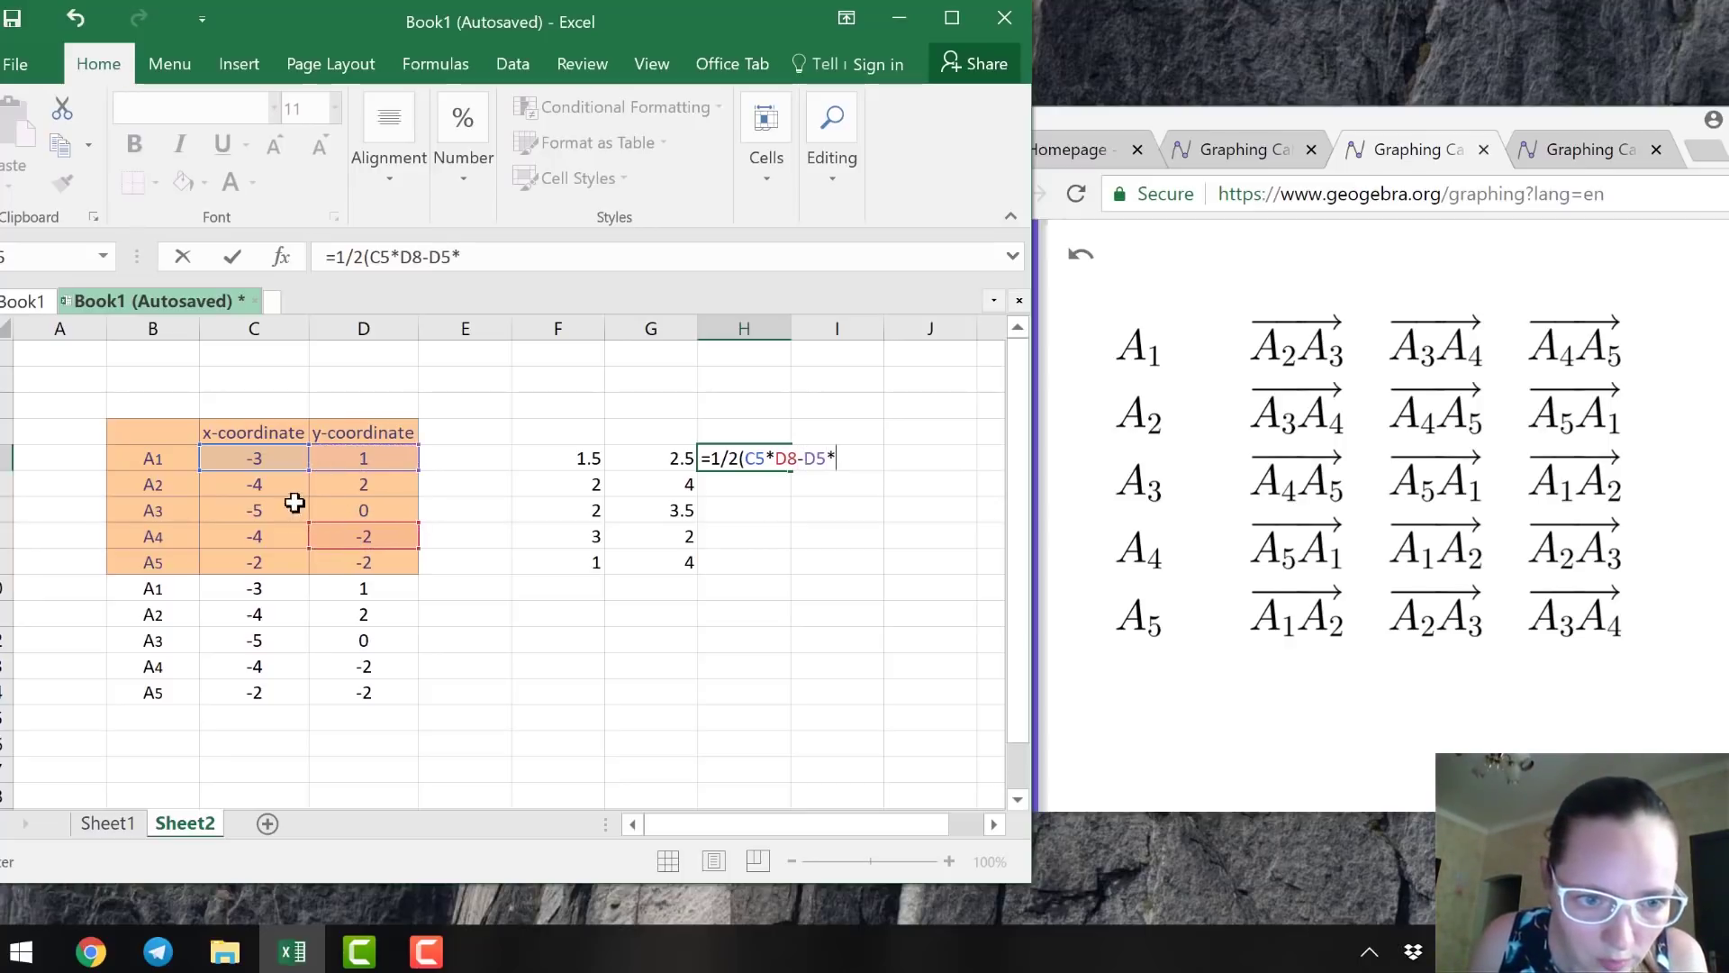
pyautogui.click(281, 536)
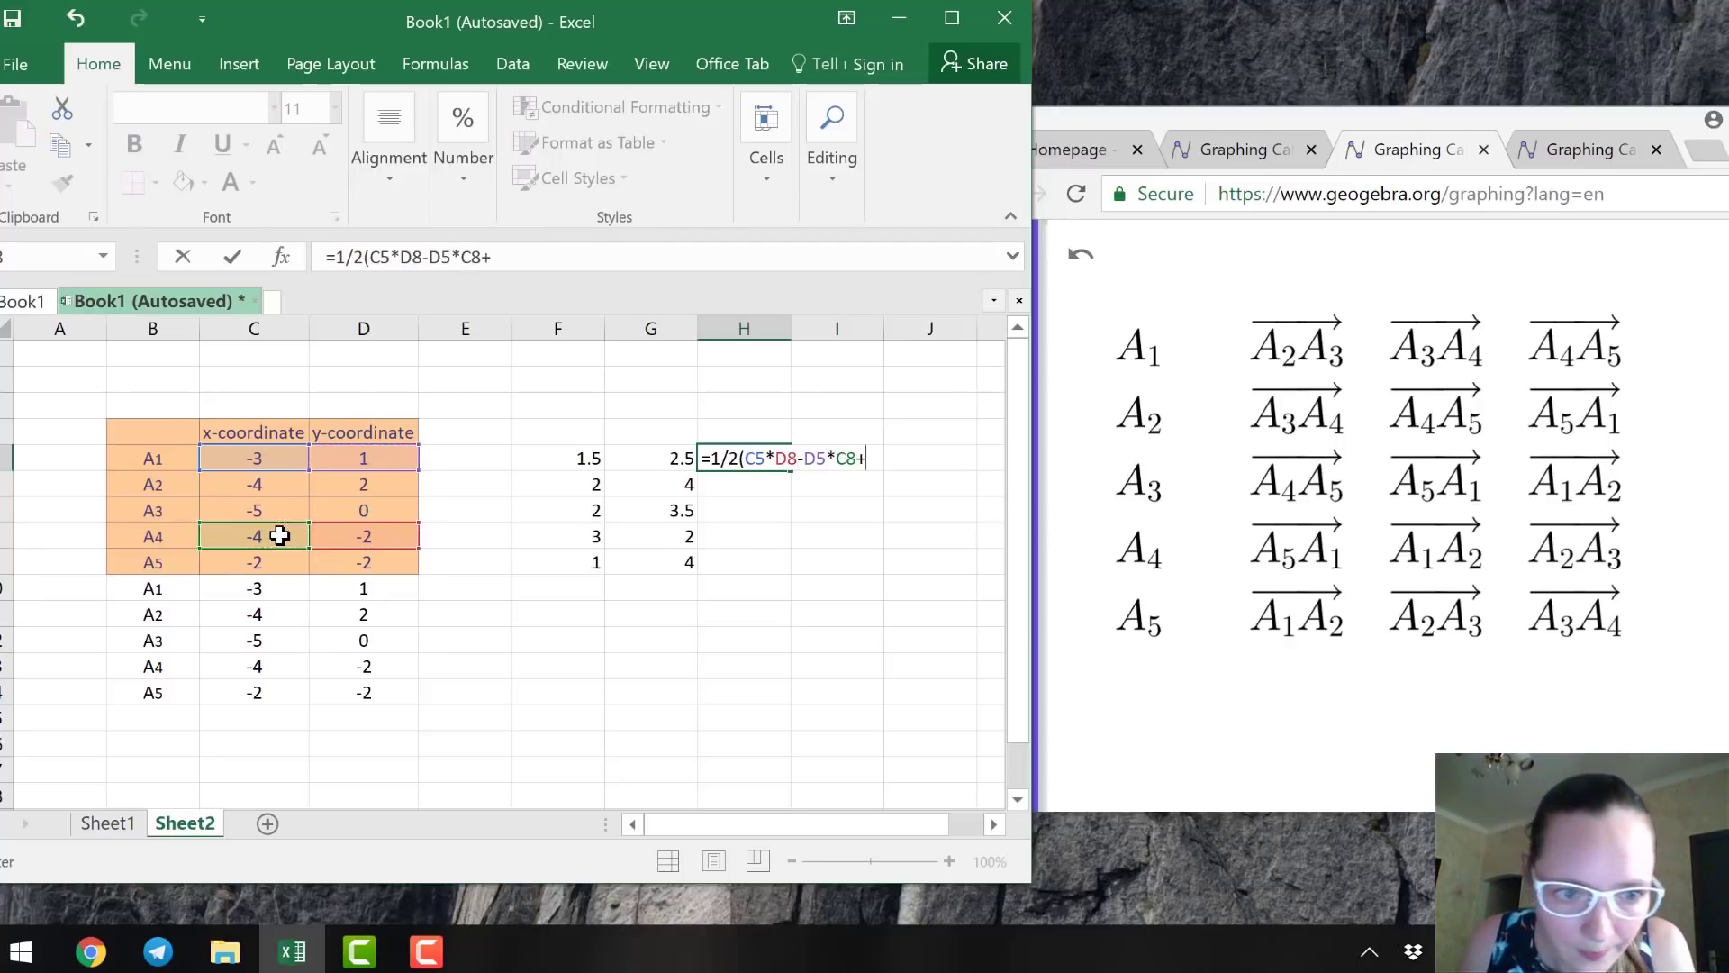
pyautogui.write('+')
# Extend the H5 formula with the A4–A5 terms C8*D9-D8*C9+.
pyautogui.click(276, 539)
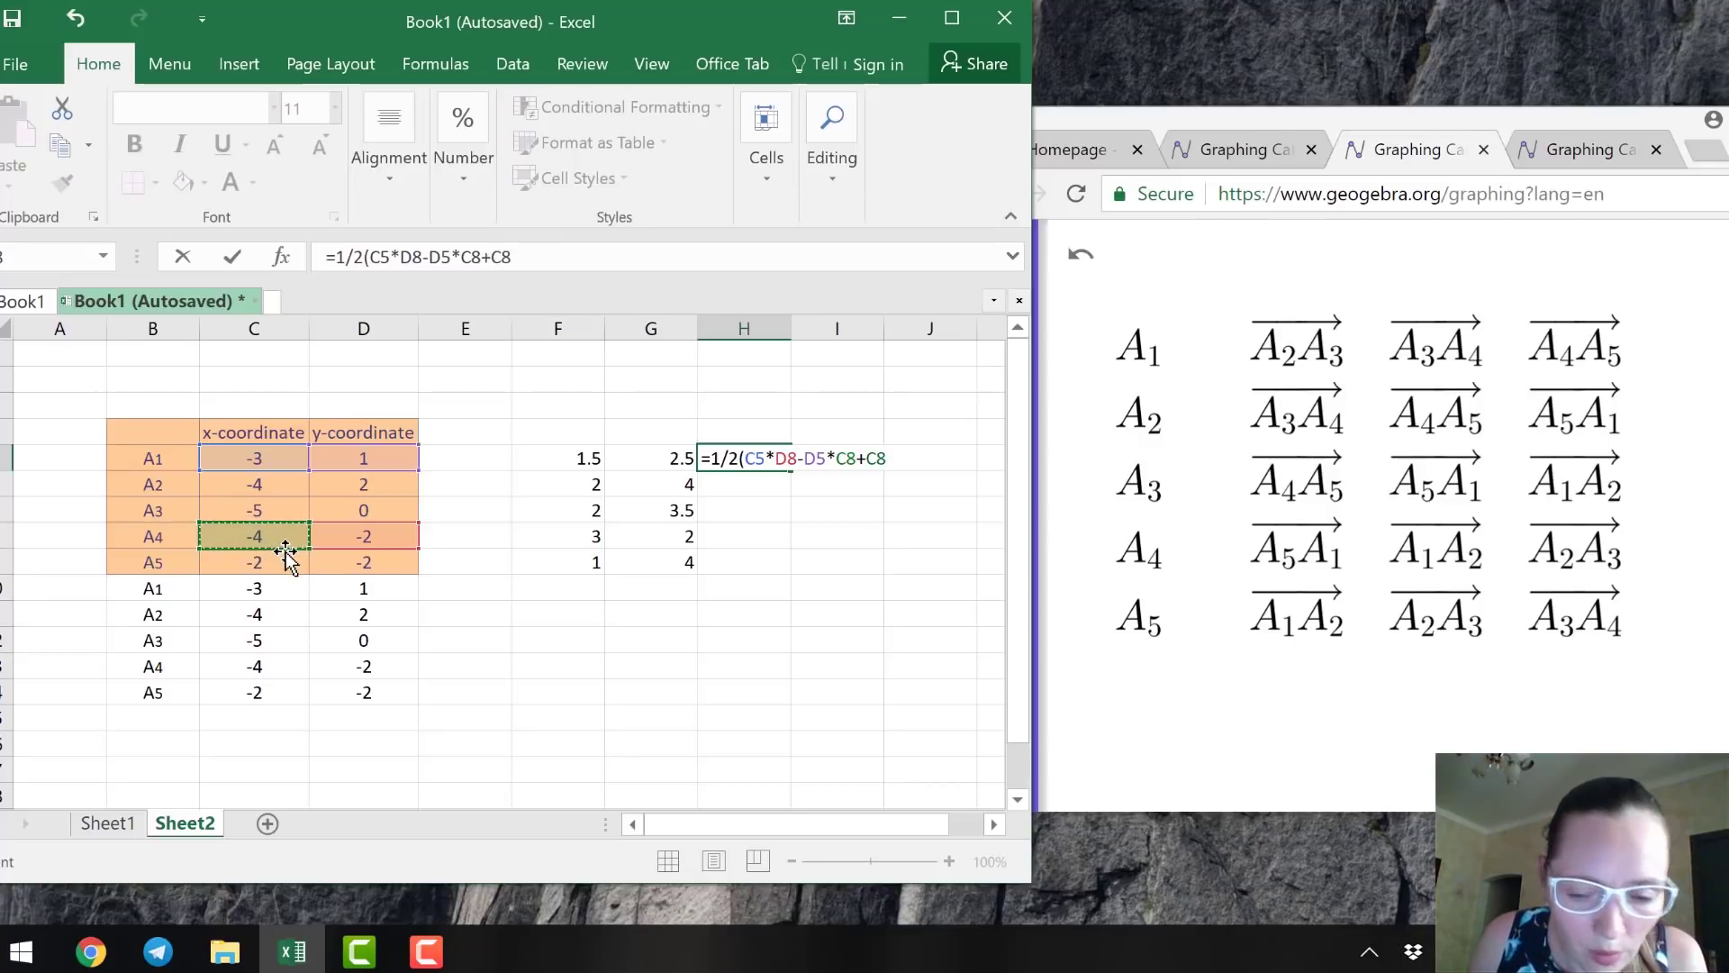
pyautogui.write('*')
pyautogui.click(337, 565)
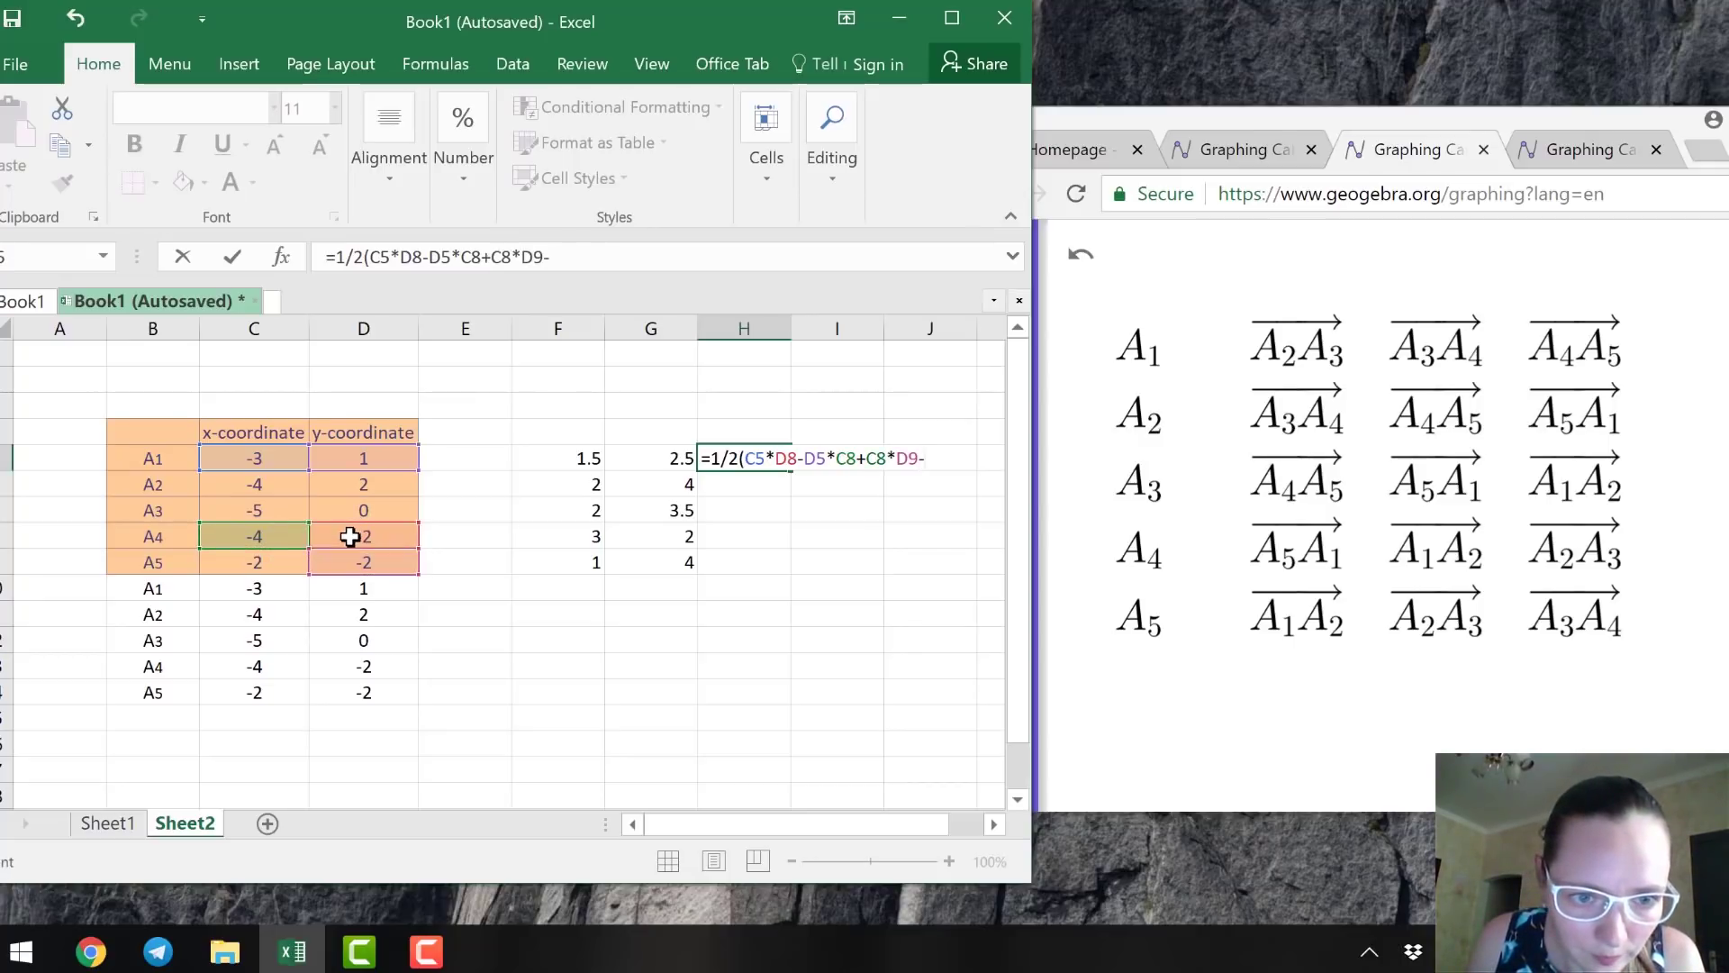
pyautogui.write('-')
pyautogui.click(350, 537)
pyautogui.write('*')
pyautogui.click(282, 564)
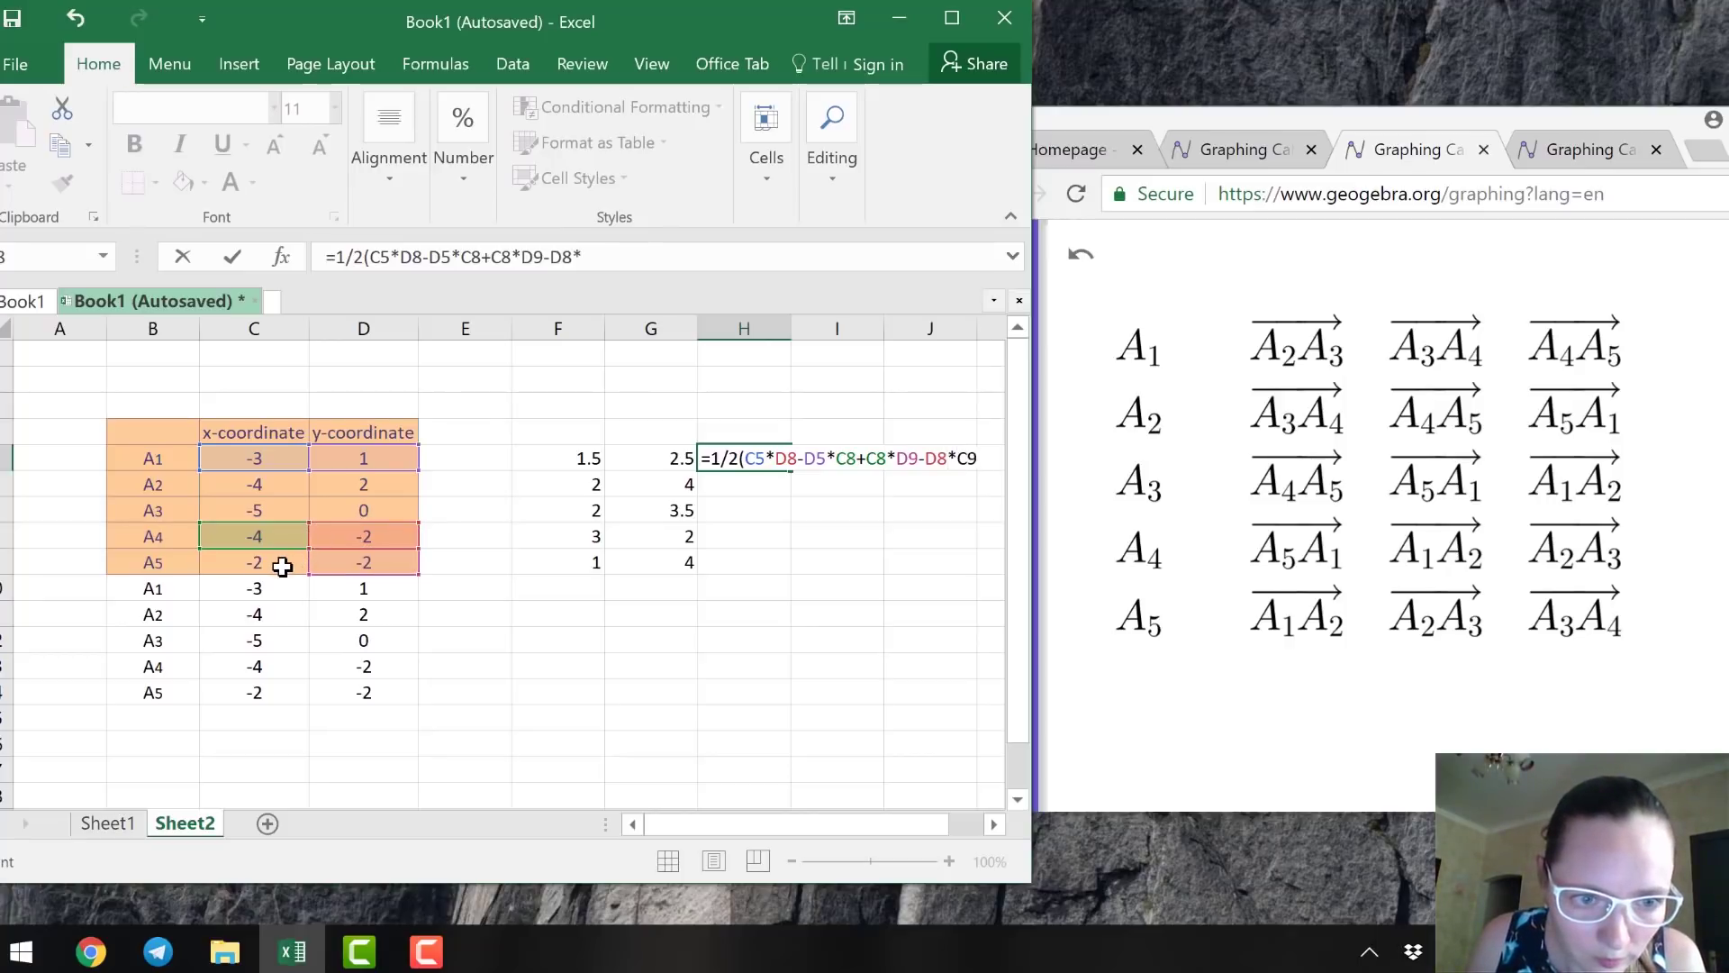
pyautogui.write('+')
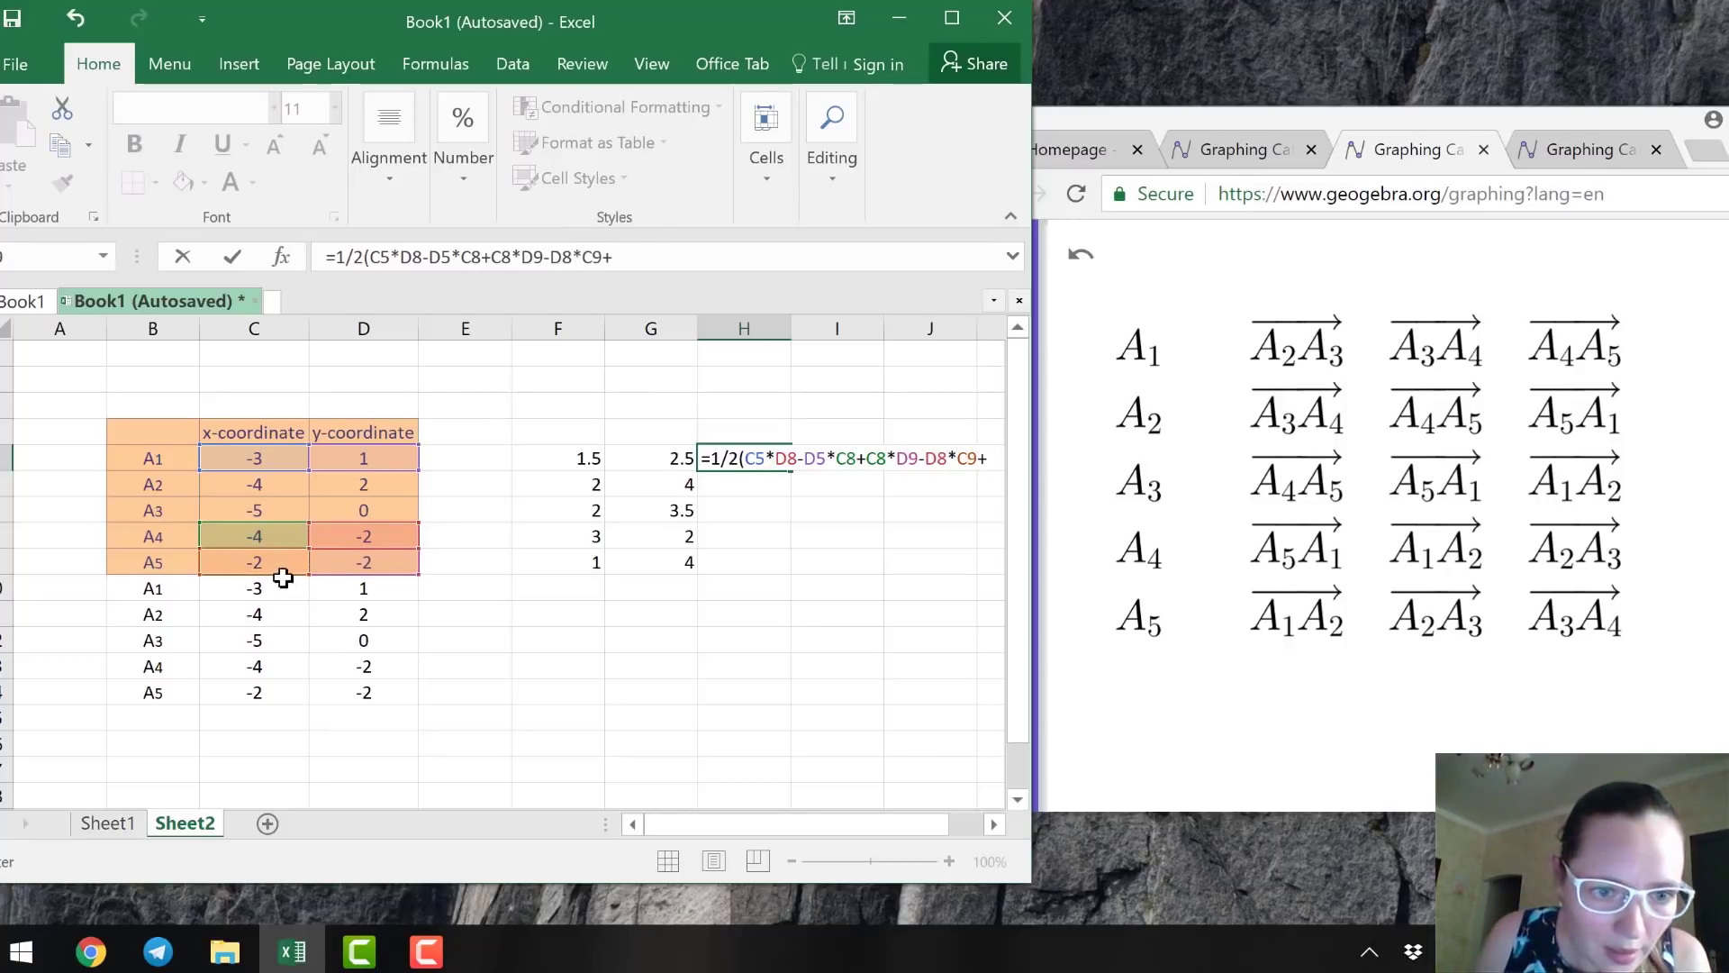
# Extend the H5 formula with the A5–A1 terms C9*D5-C5*D9.
pyautogui.click(282, 569)
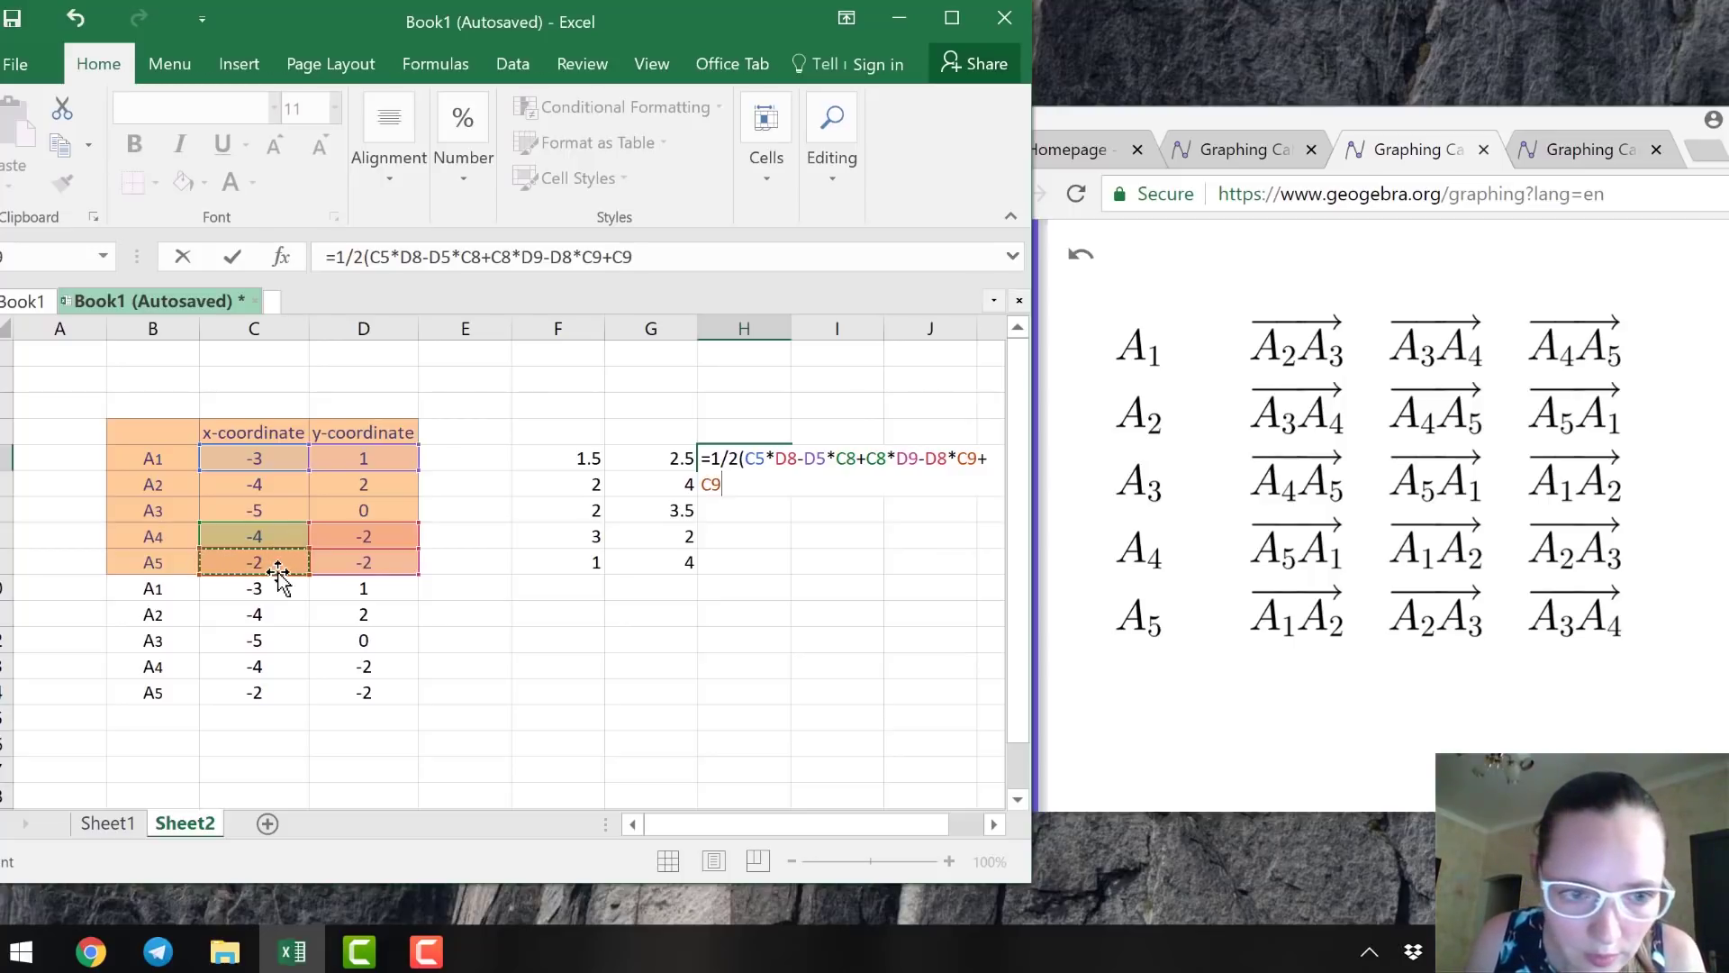
pyautogui.write('*')
pyautogui.click(343, 464)
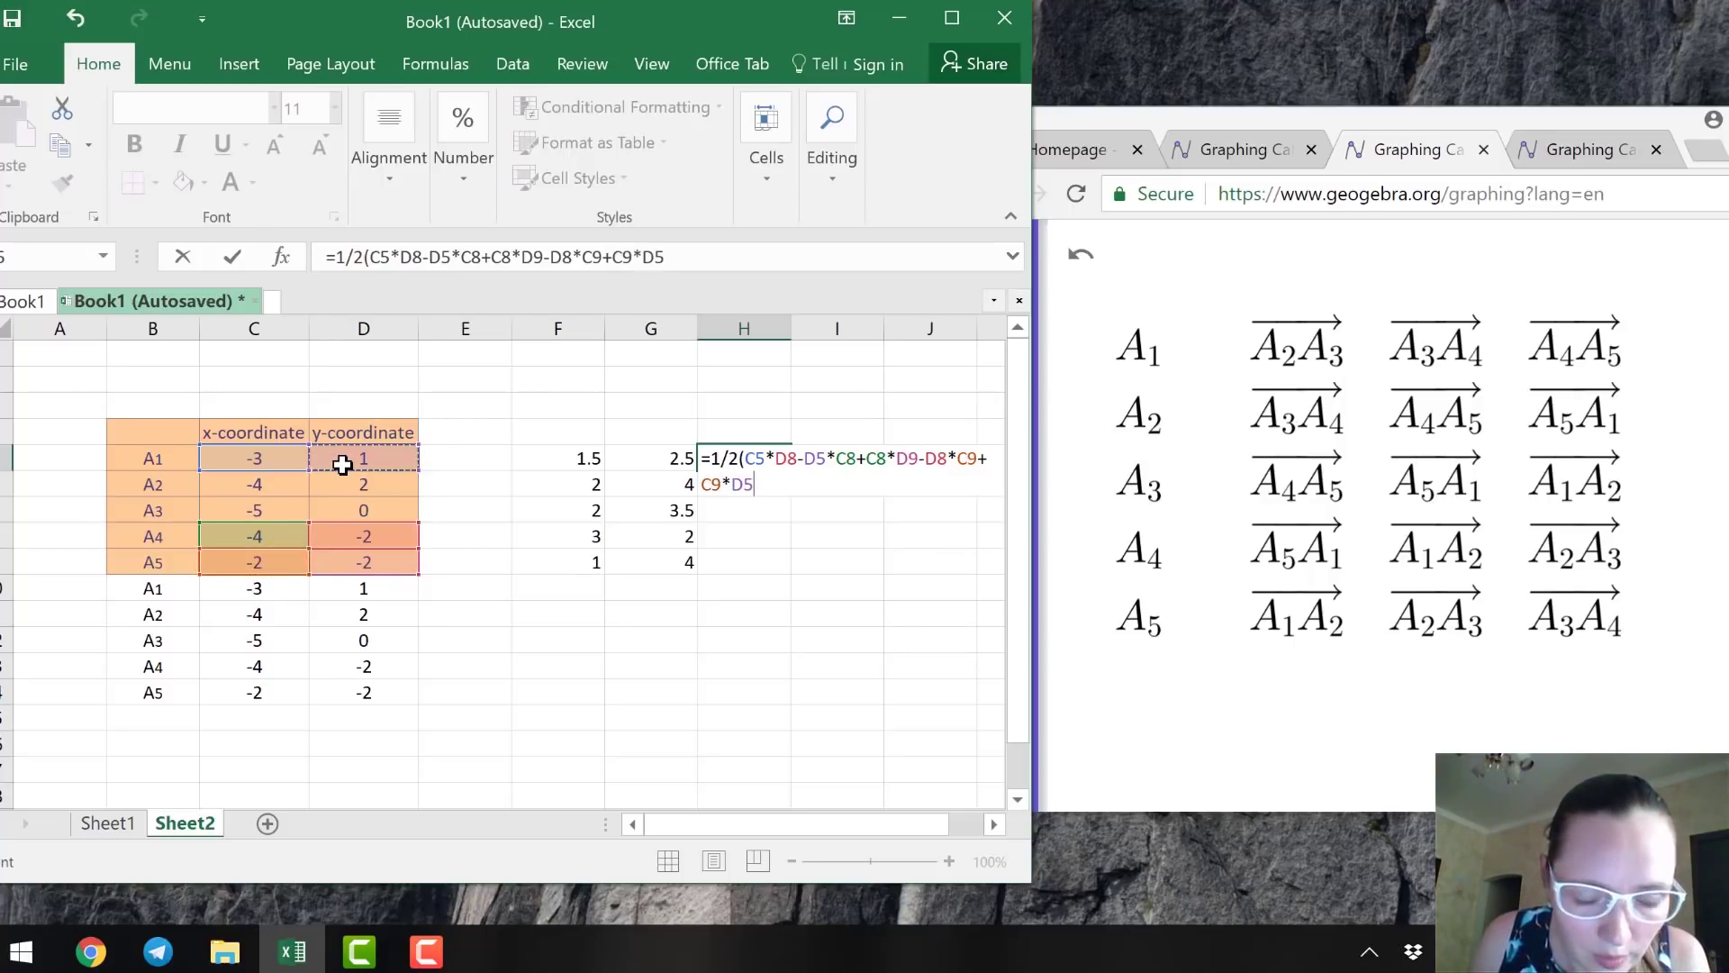
pyautogui.write('-')
pyautogui.click(277, 459)
pyautogui.write('*')
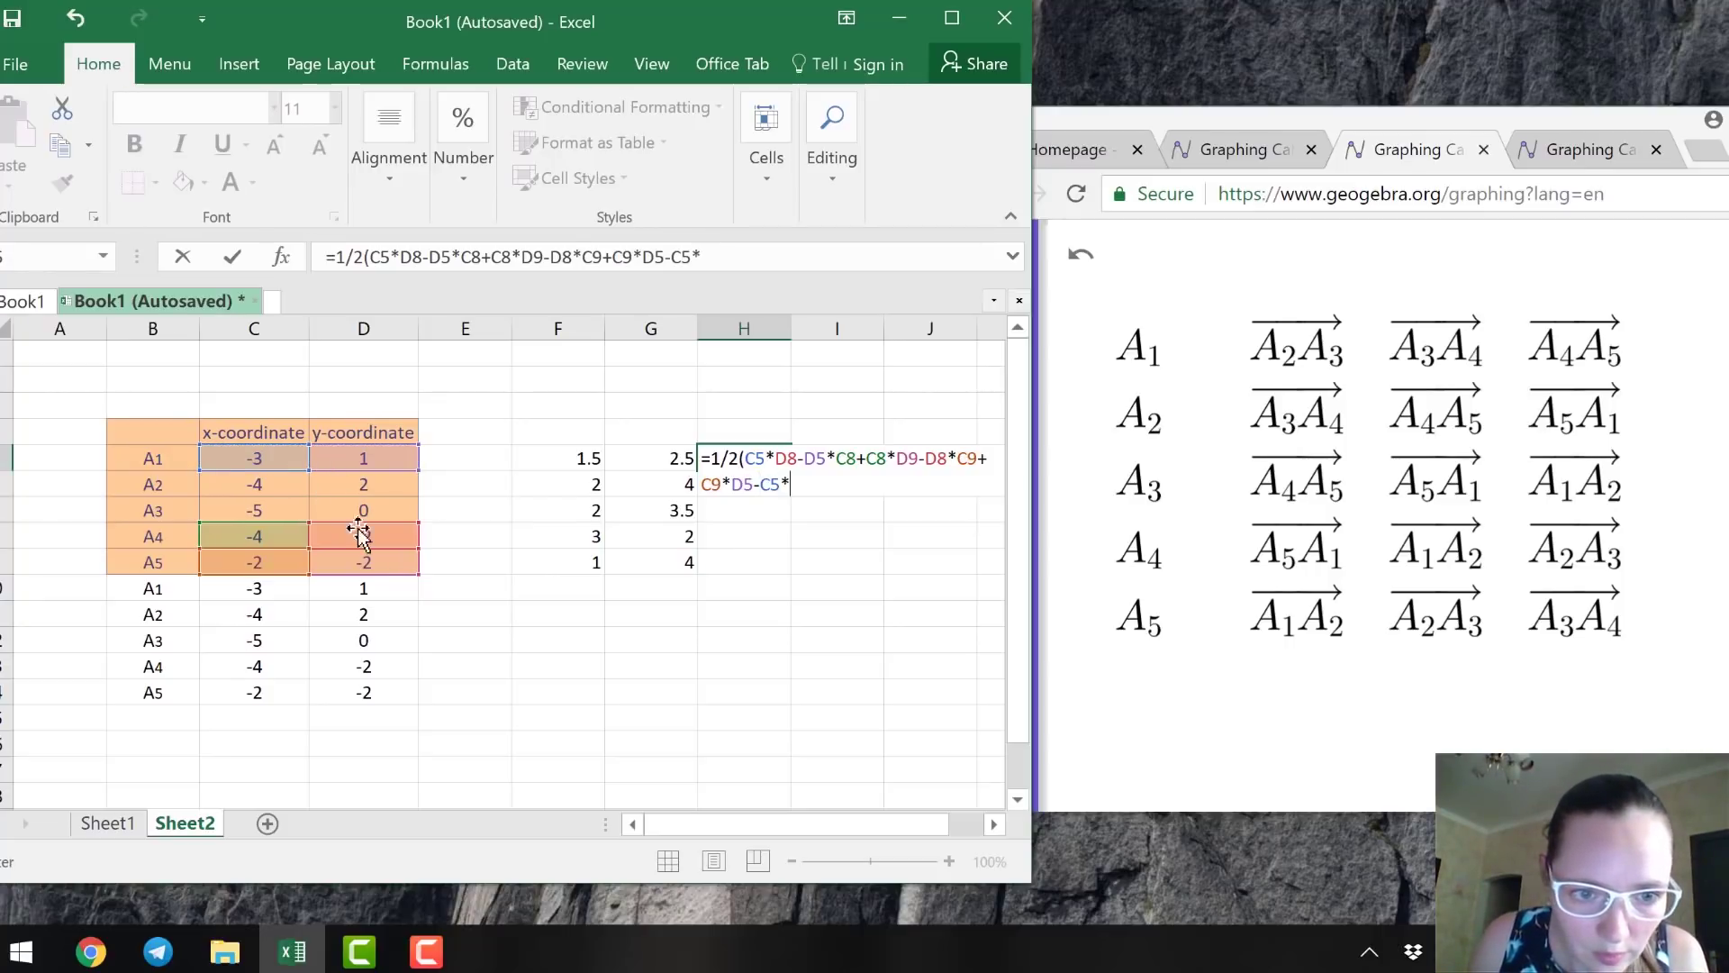
pyautogui.click(362, 565)
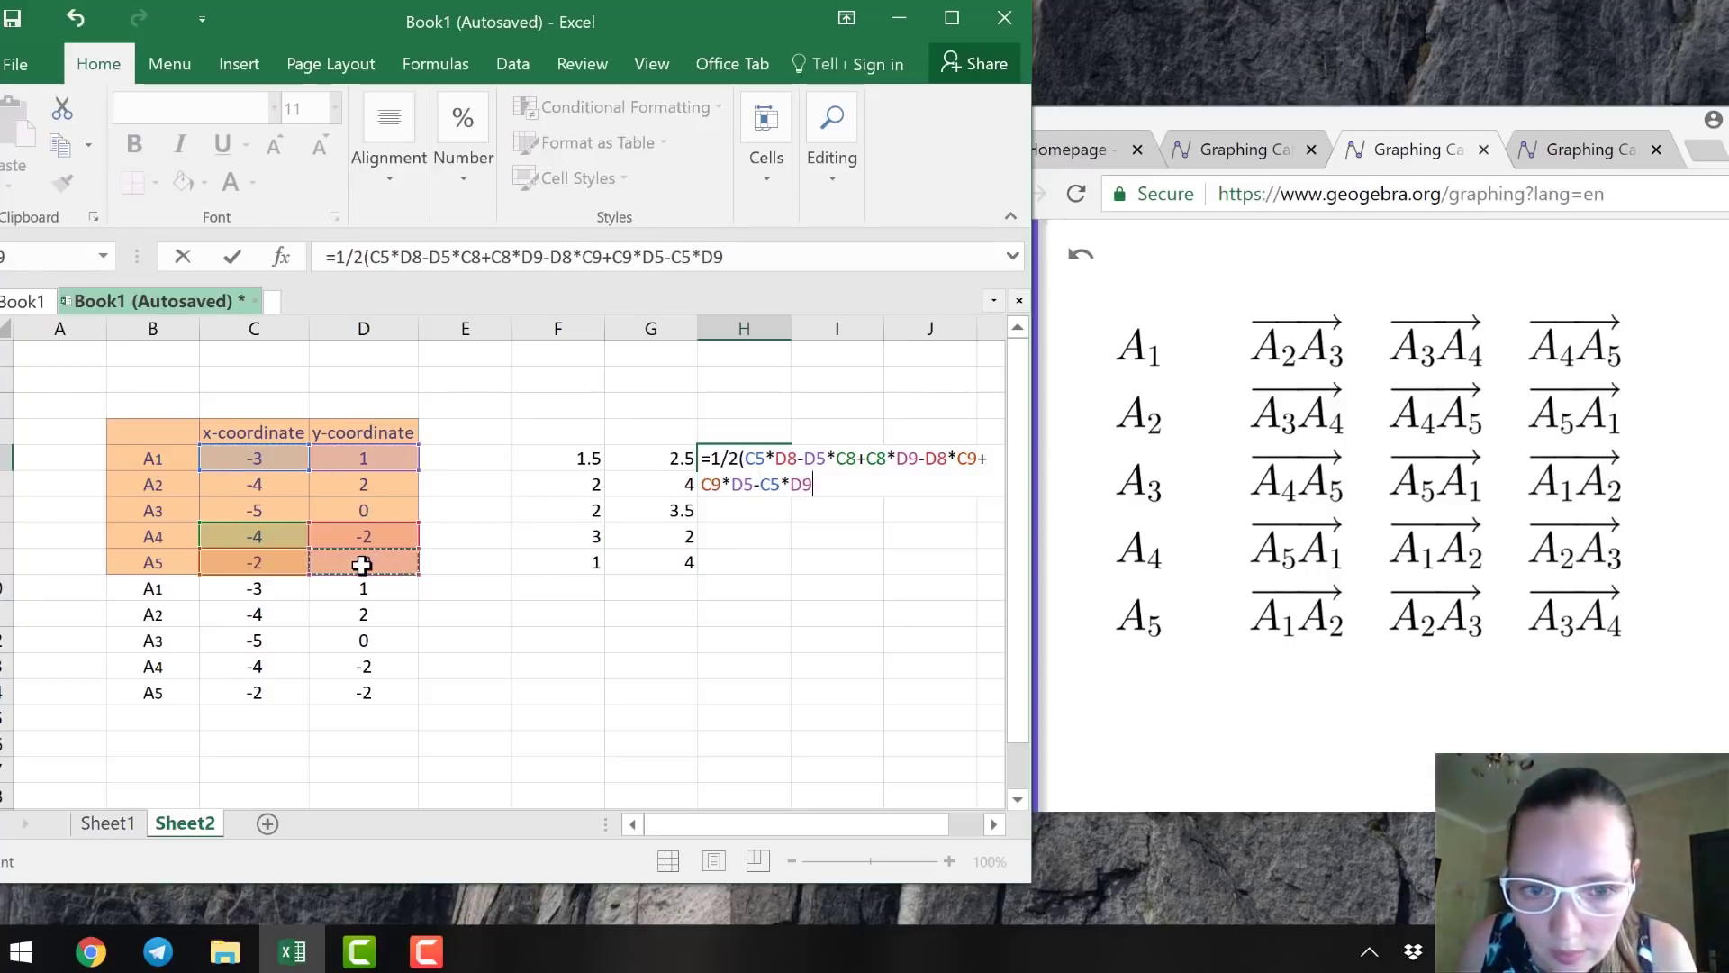
# Close and enter the H5 formula, accepting the proposed 1/2* correction, and copy it down through H9.
pyautogui.write(')')
pyautogui.press('Return')
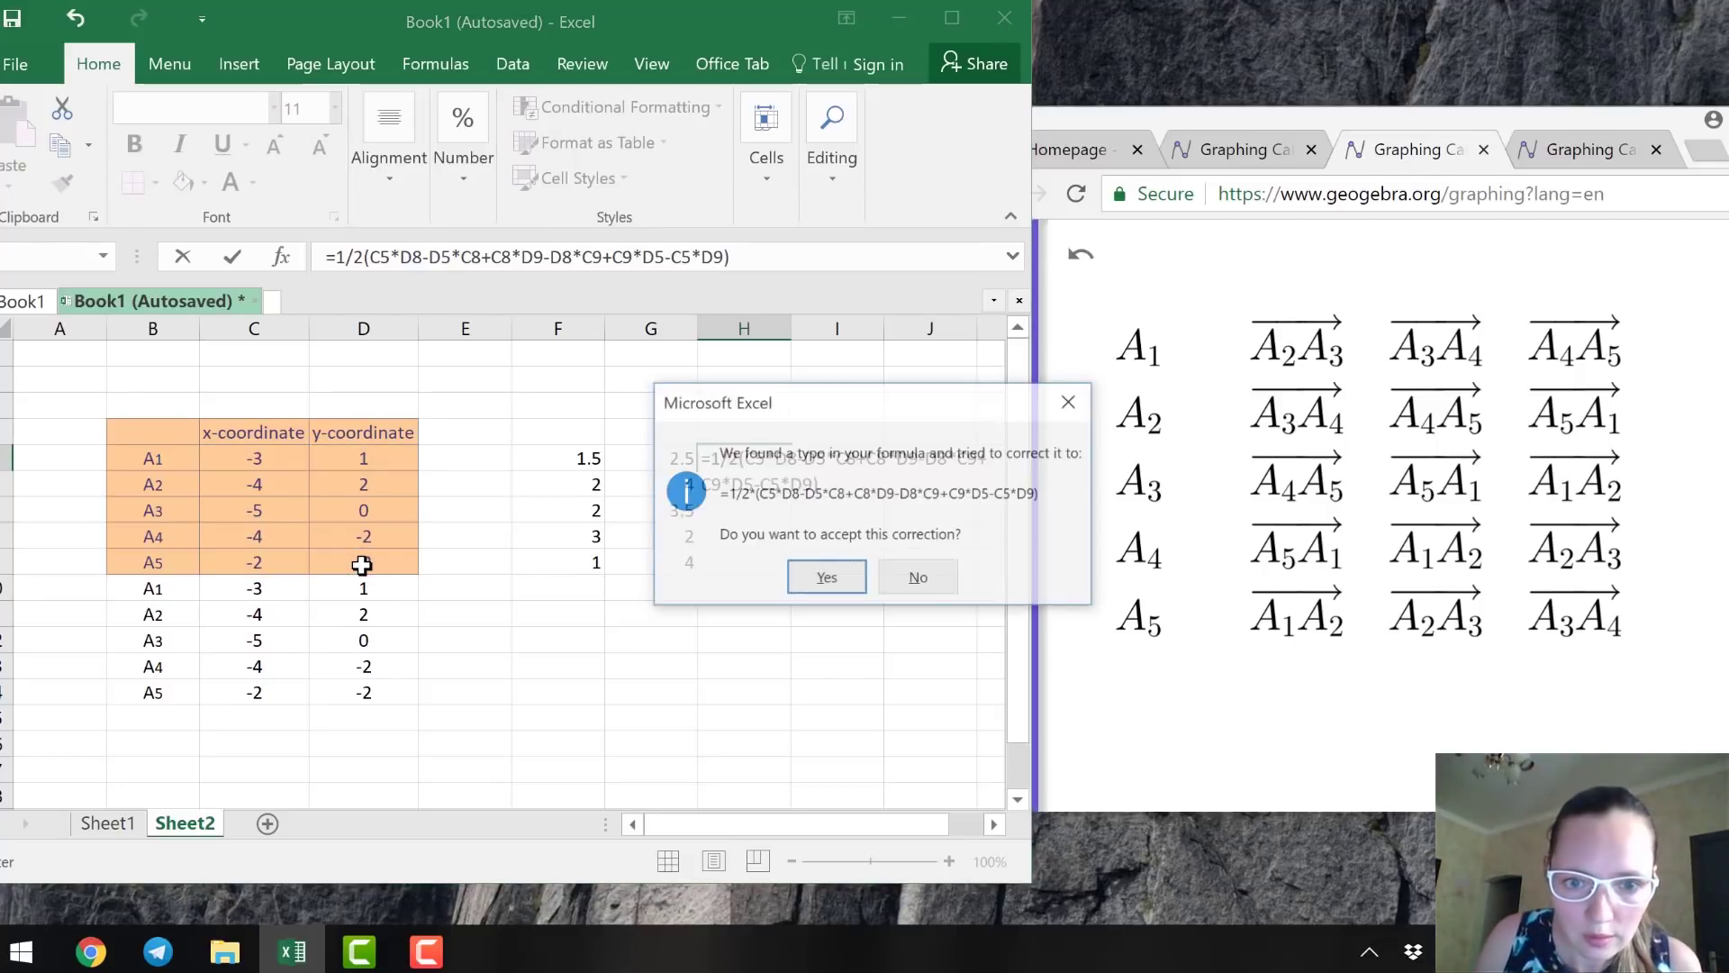
pyautogui.click(819, 569)
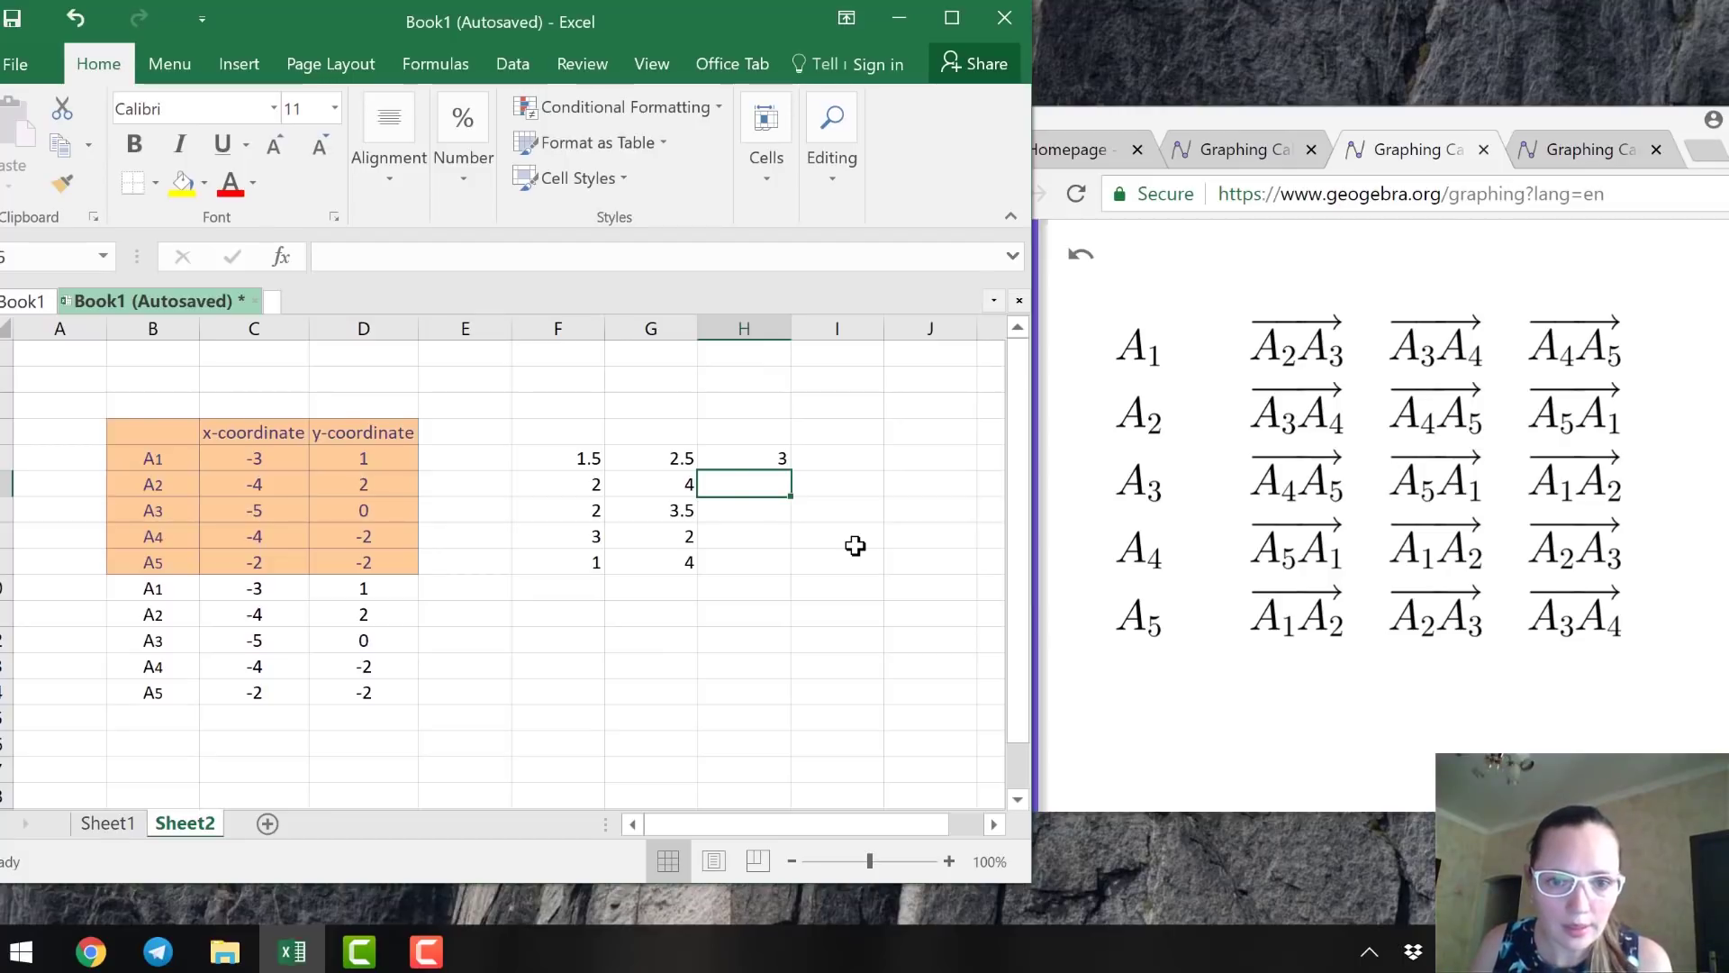
pyautogui.click(734, 456)
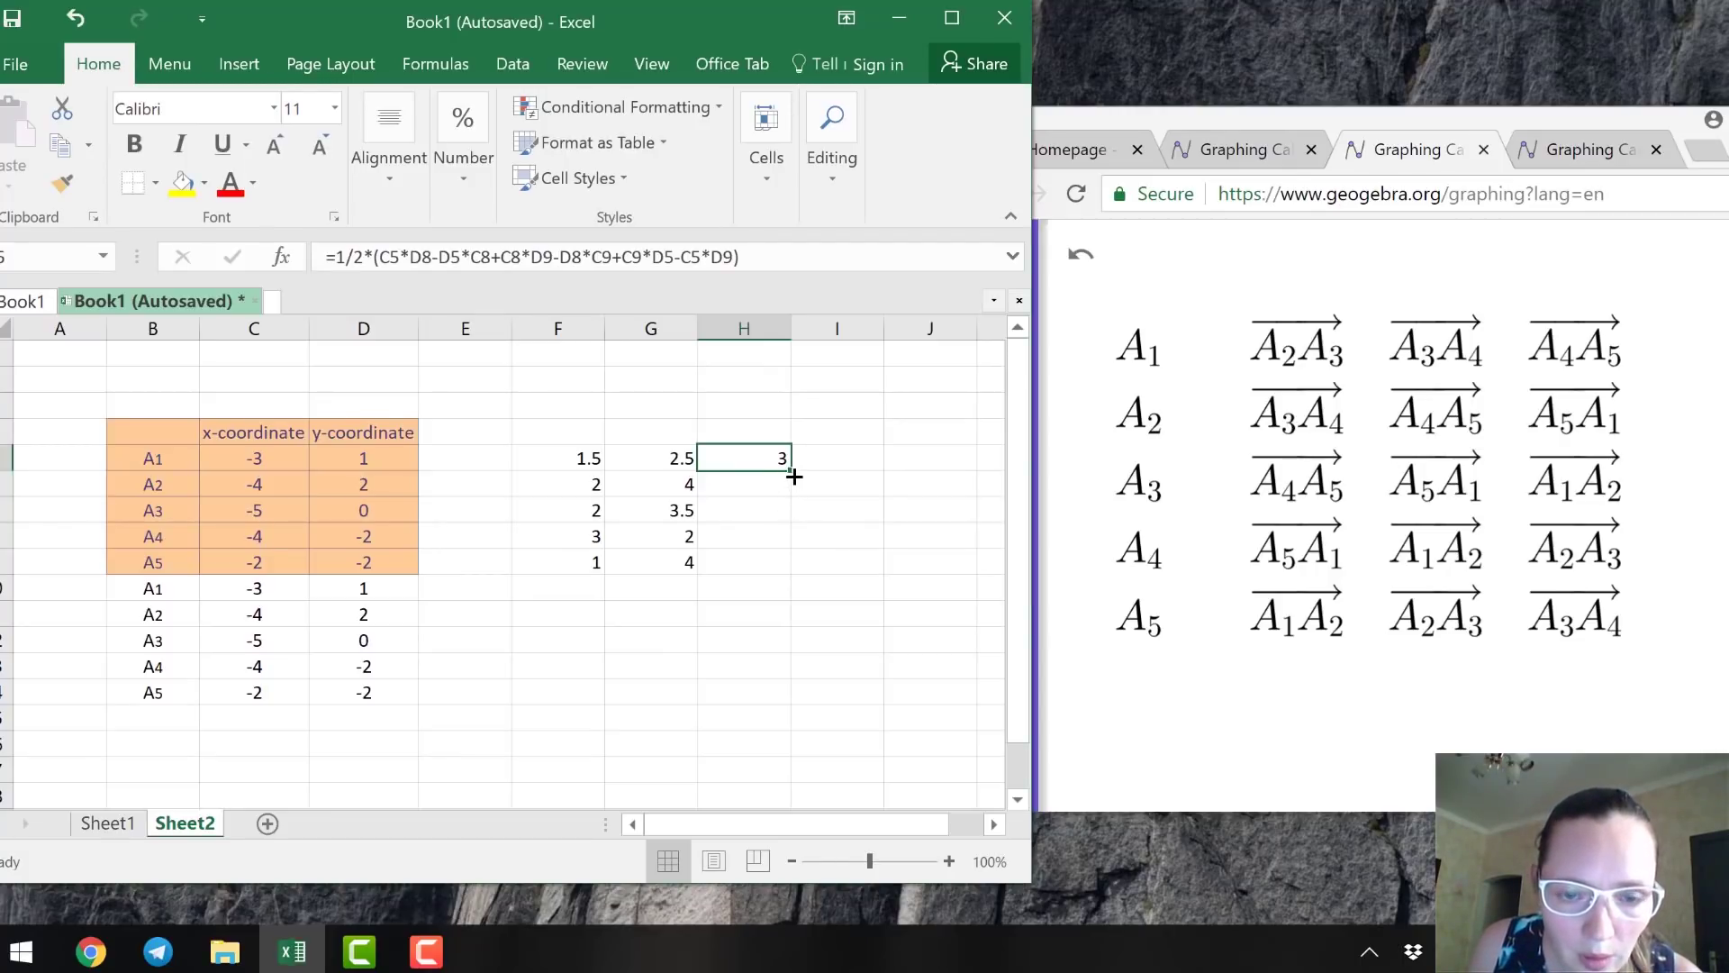
pyautogui.moveTo(794, 476); pyautogui.dragTo(789, 574)
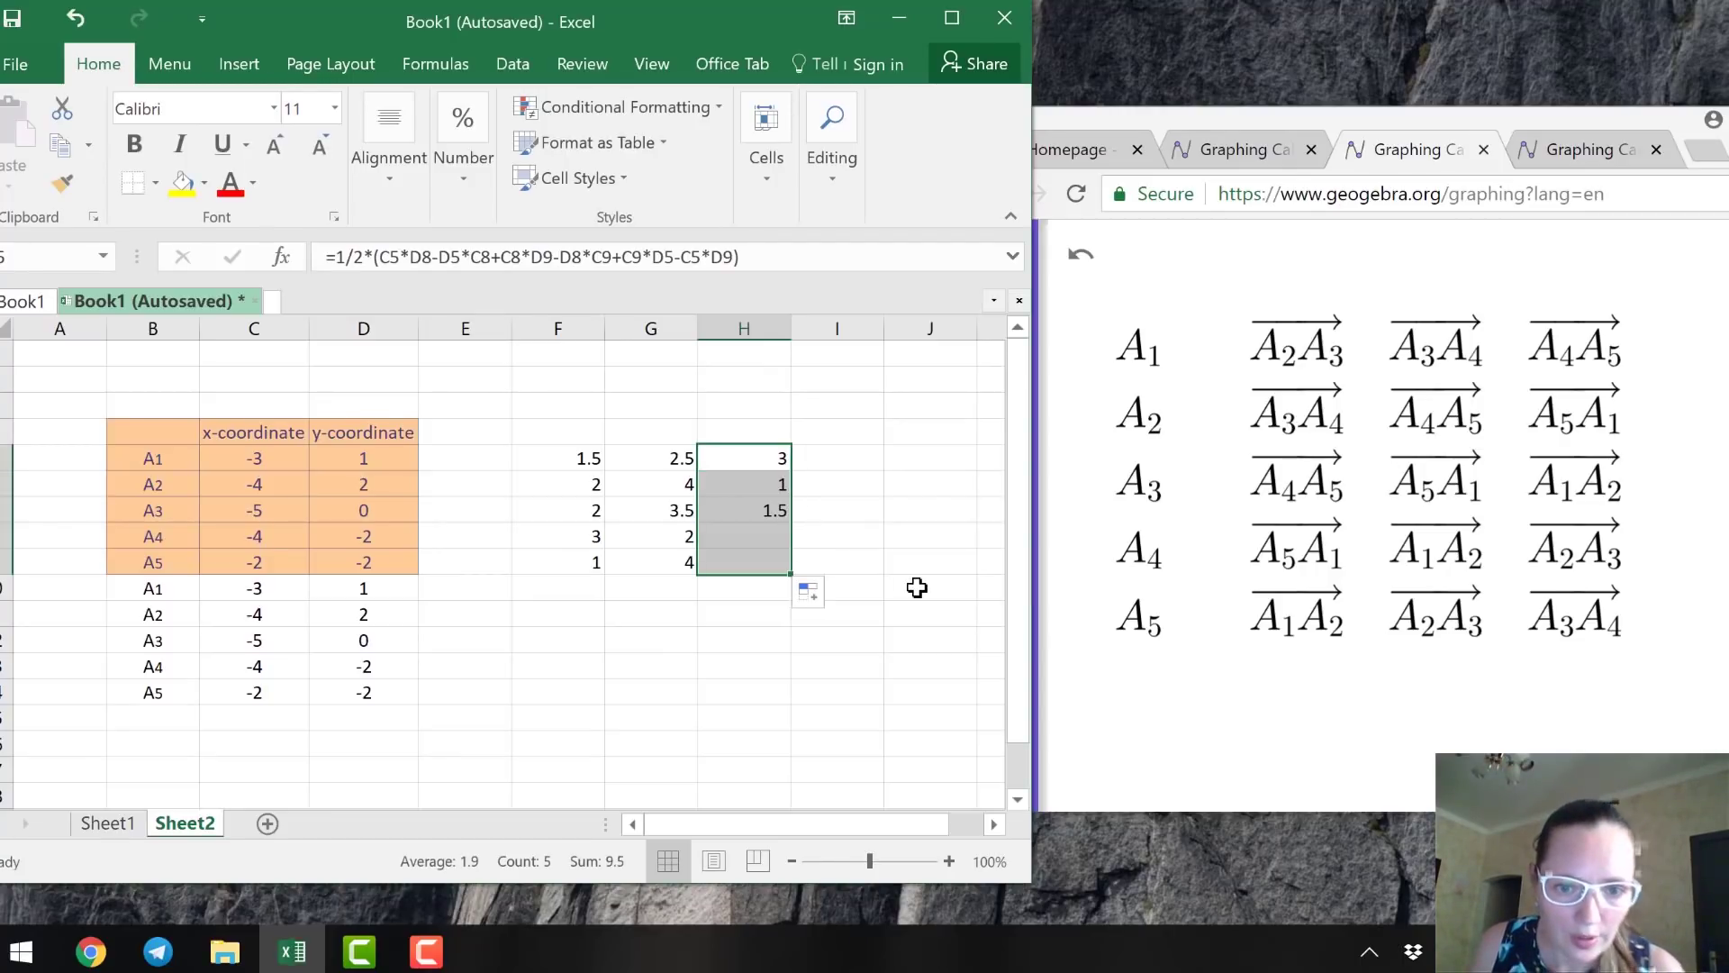
# Examine the area formulas in H5 to H7 and F9, matching their cell references to the vertex rows in column B.
pyautogui.click(765, 510)
pyautogui.click(765, 457)
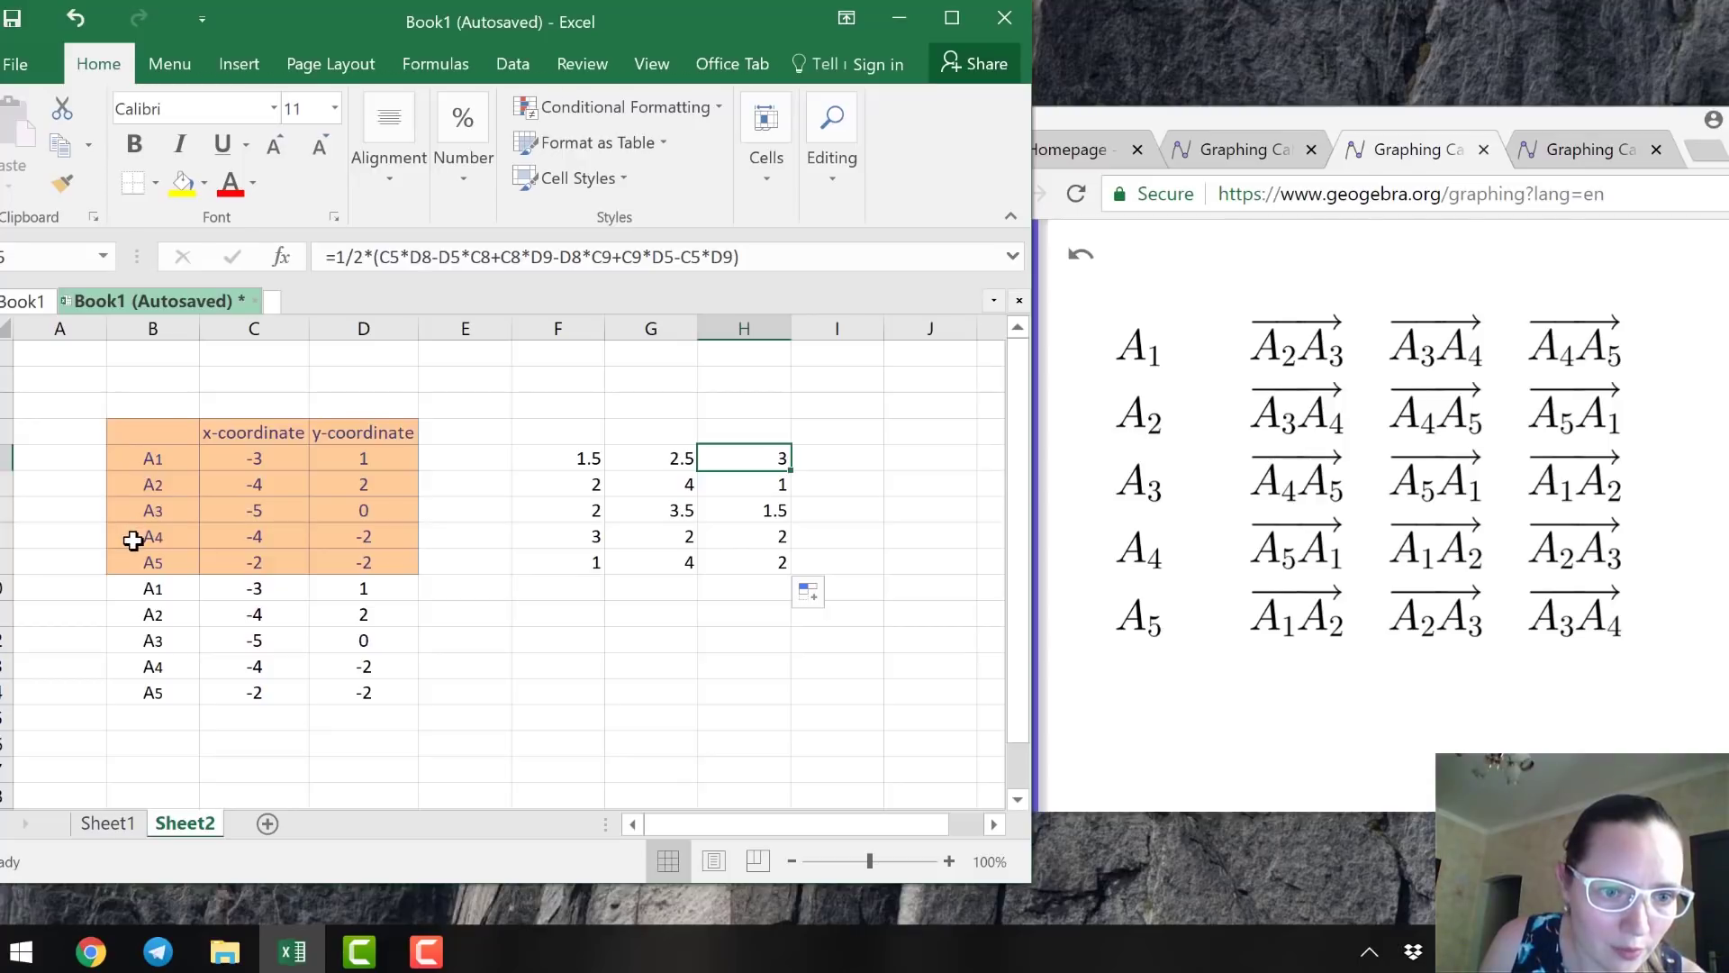
pyautogui.click(746, 491)
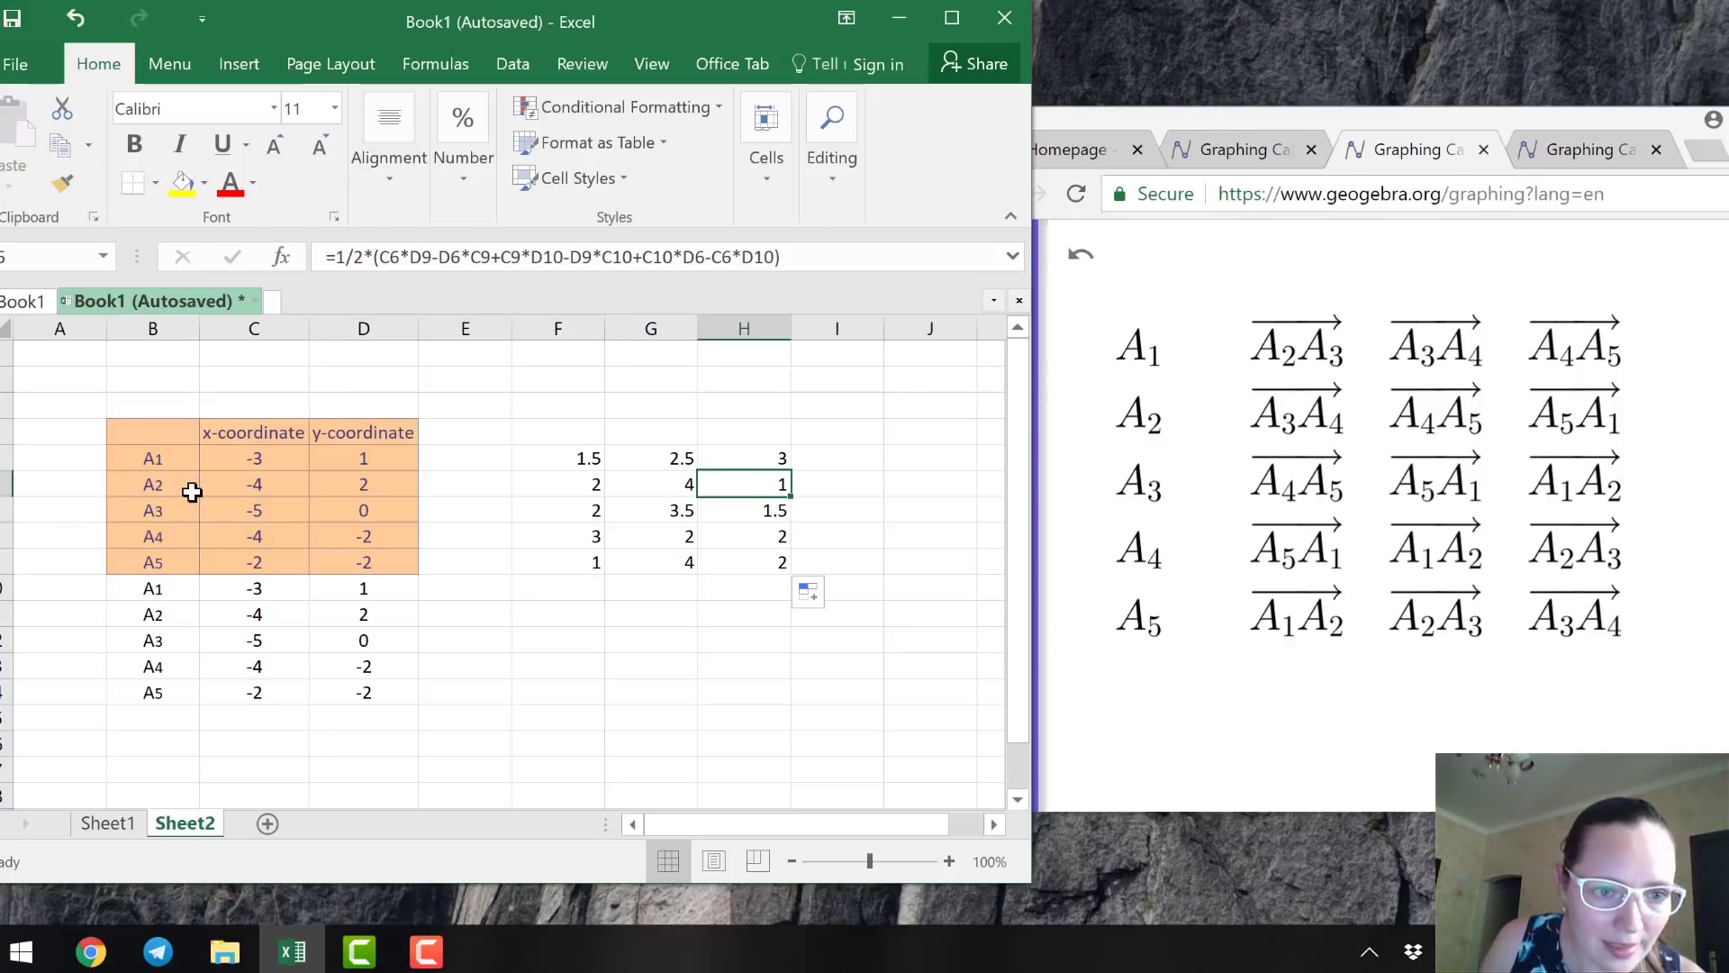
pyautogui.click(144, 491)
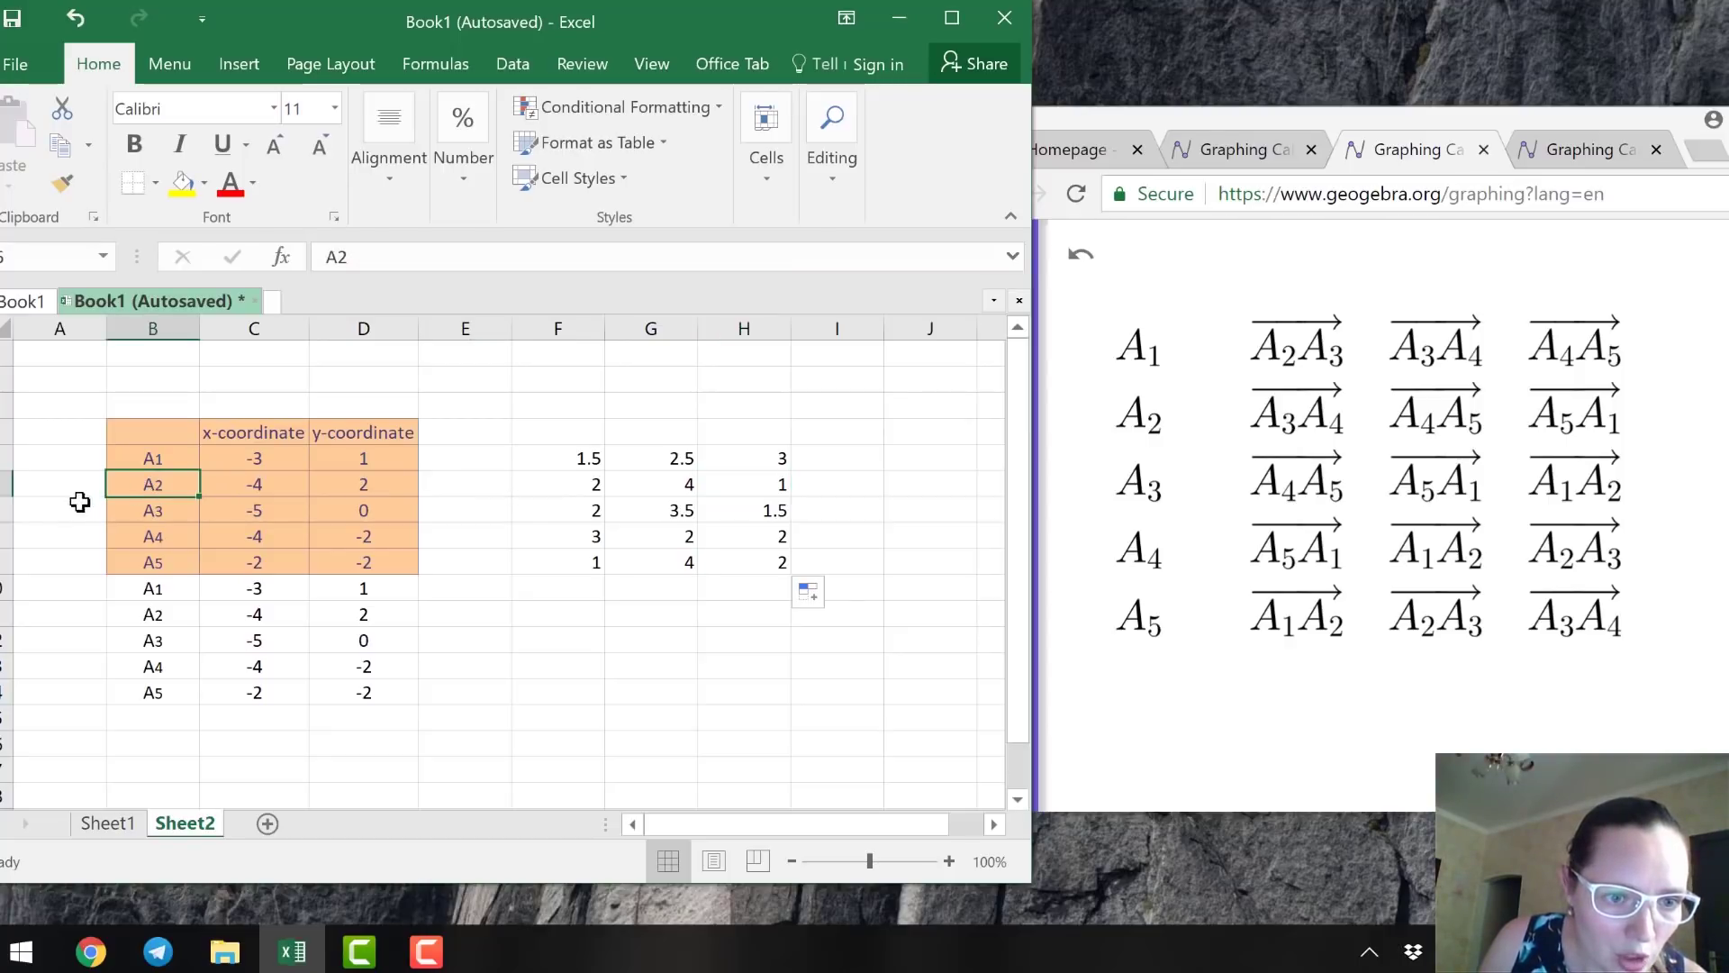
pyautogui.click(125, 568)
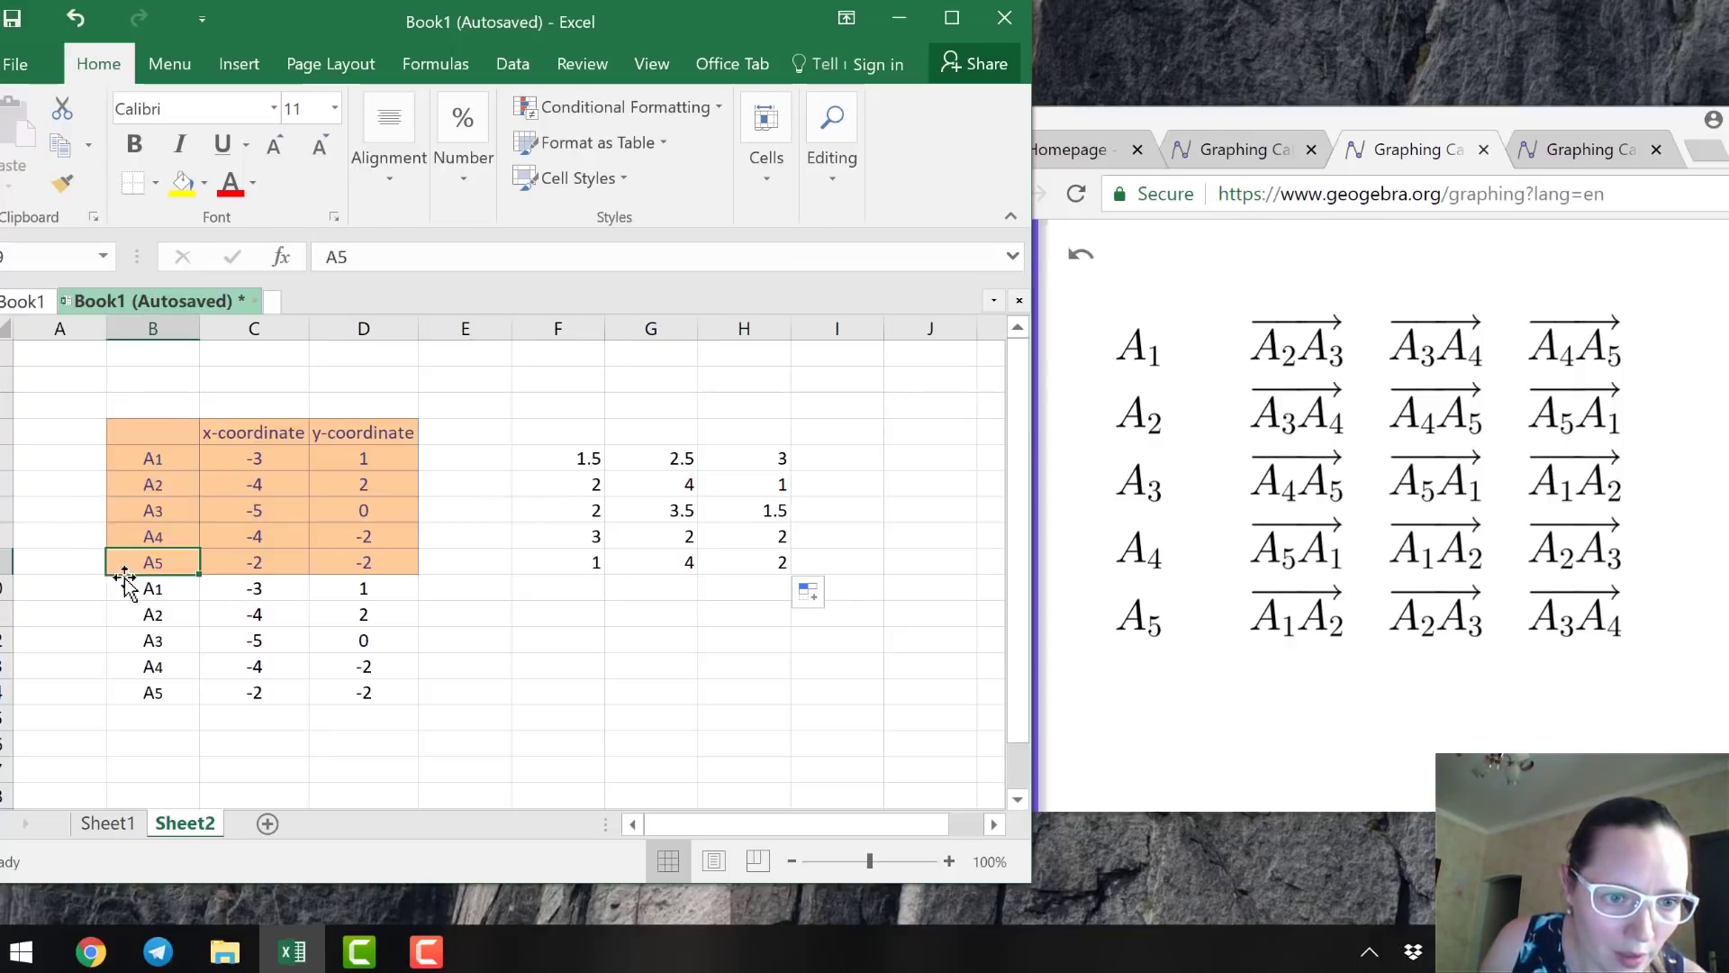
pyautogui.click(134, 589)
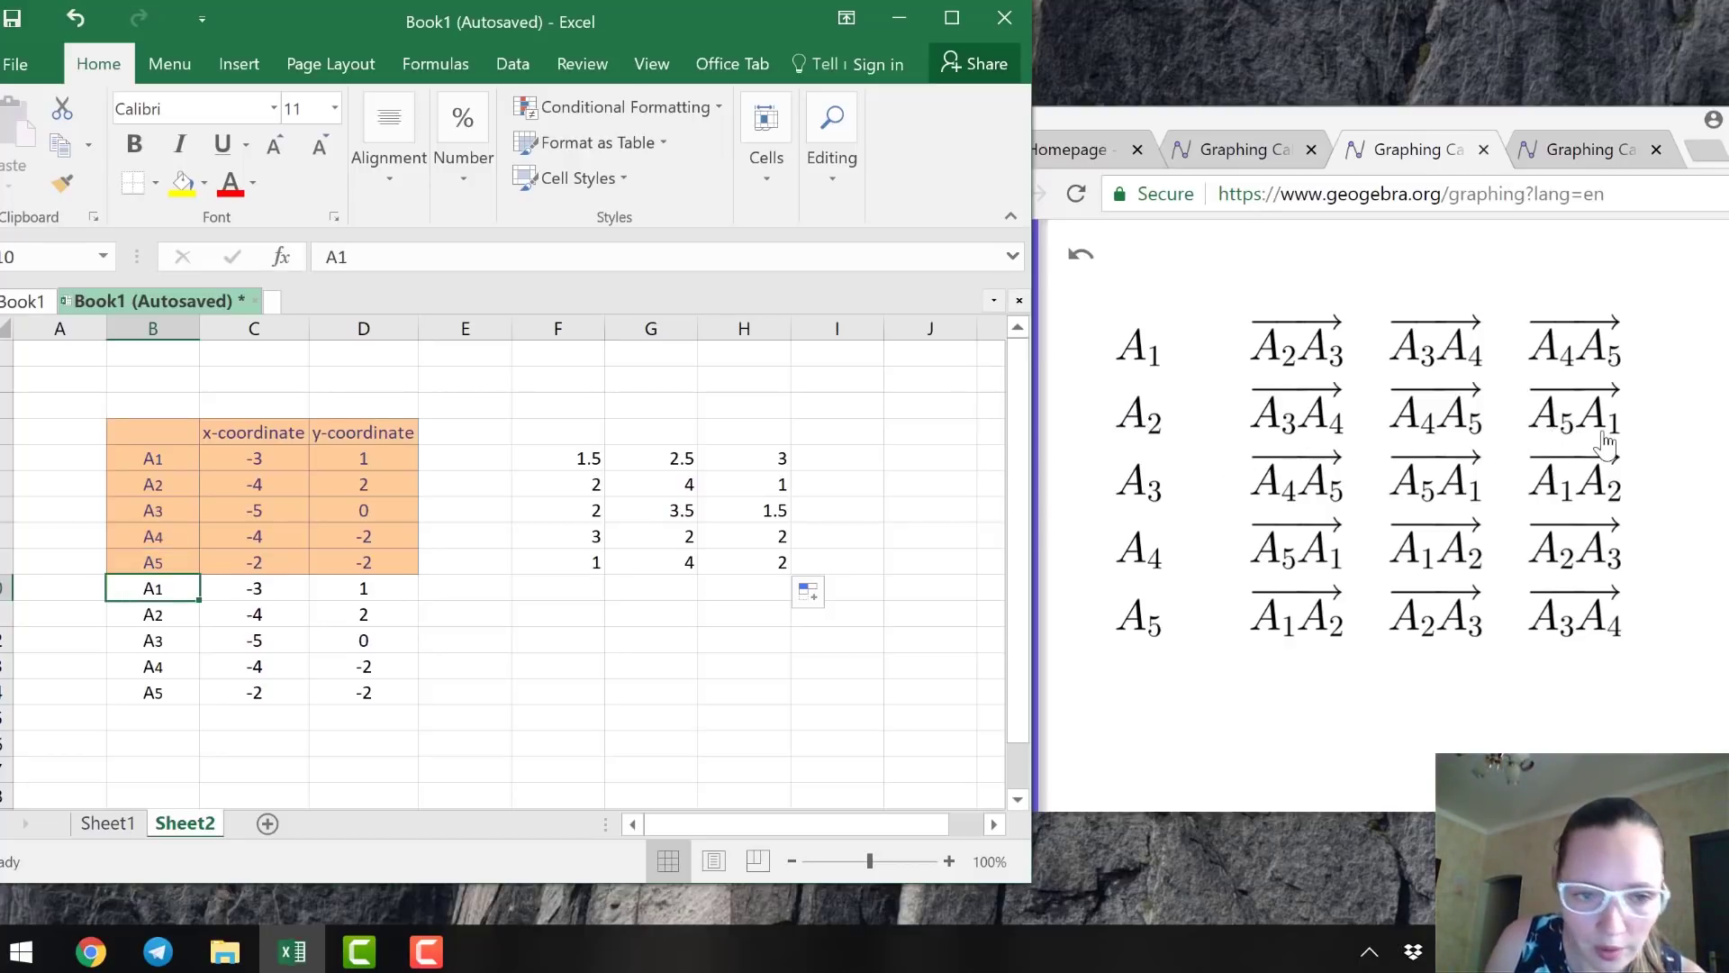
pyautogui.click(771, 510)
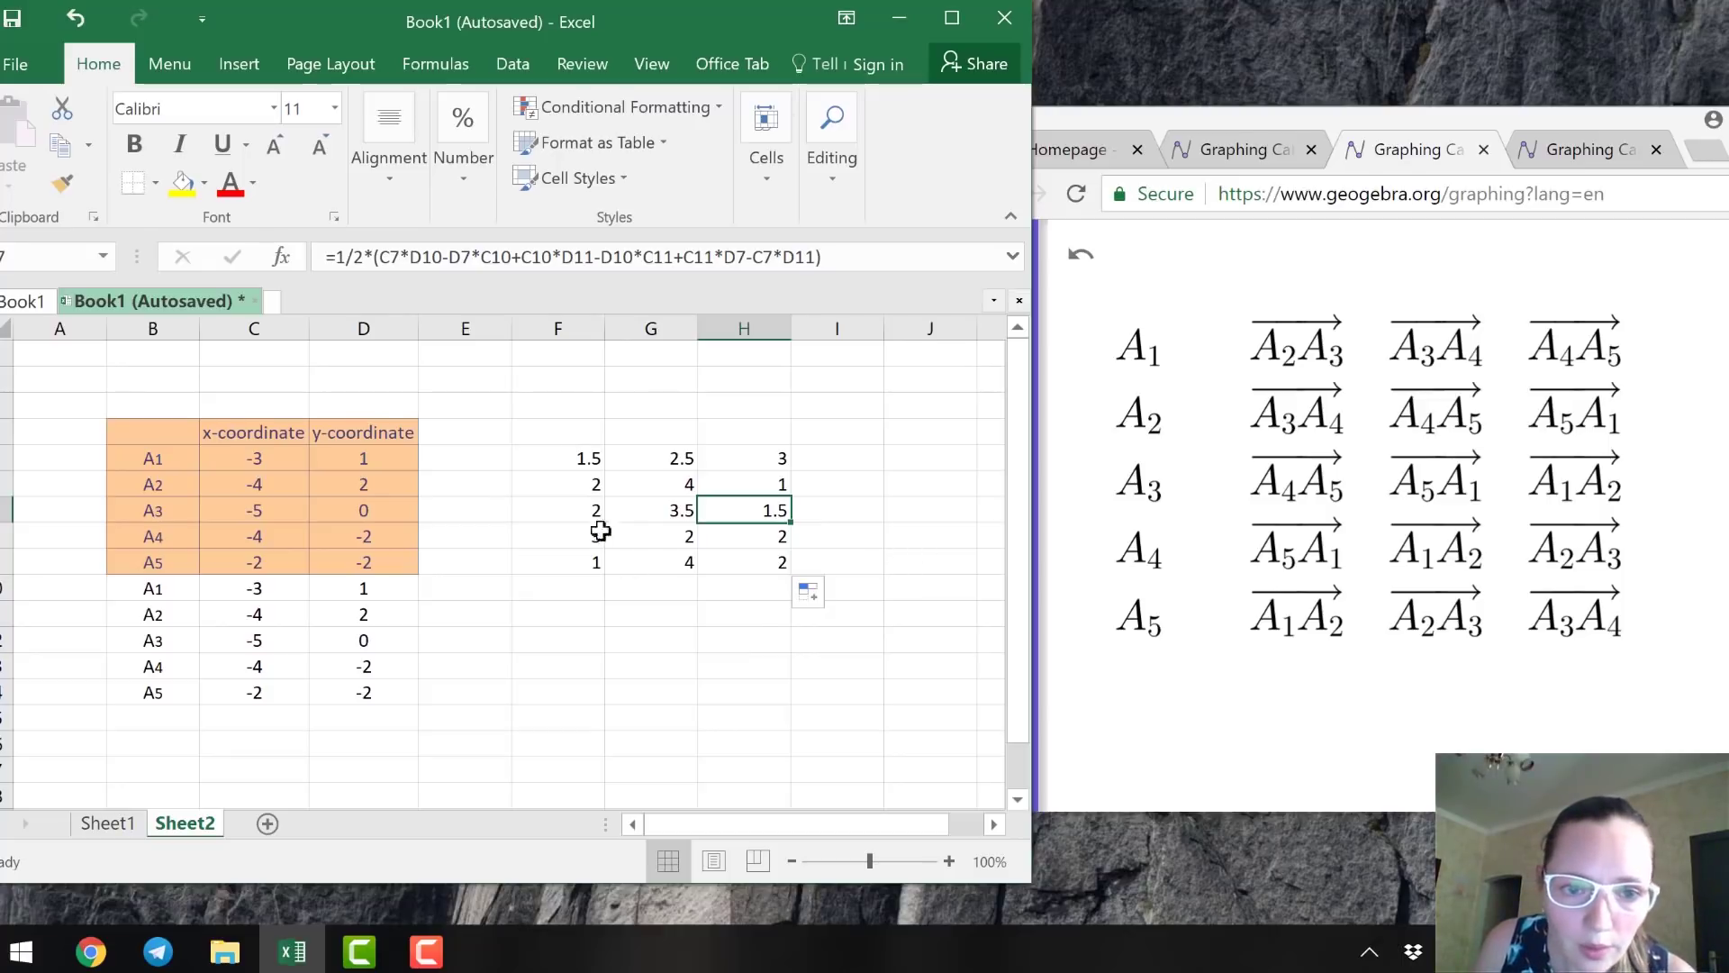
pyautogui.click(558, 564)
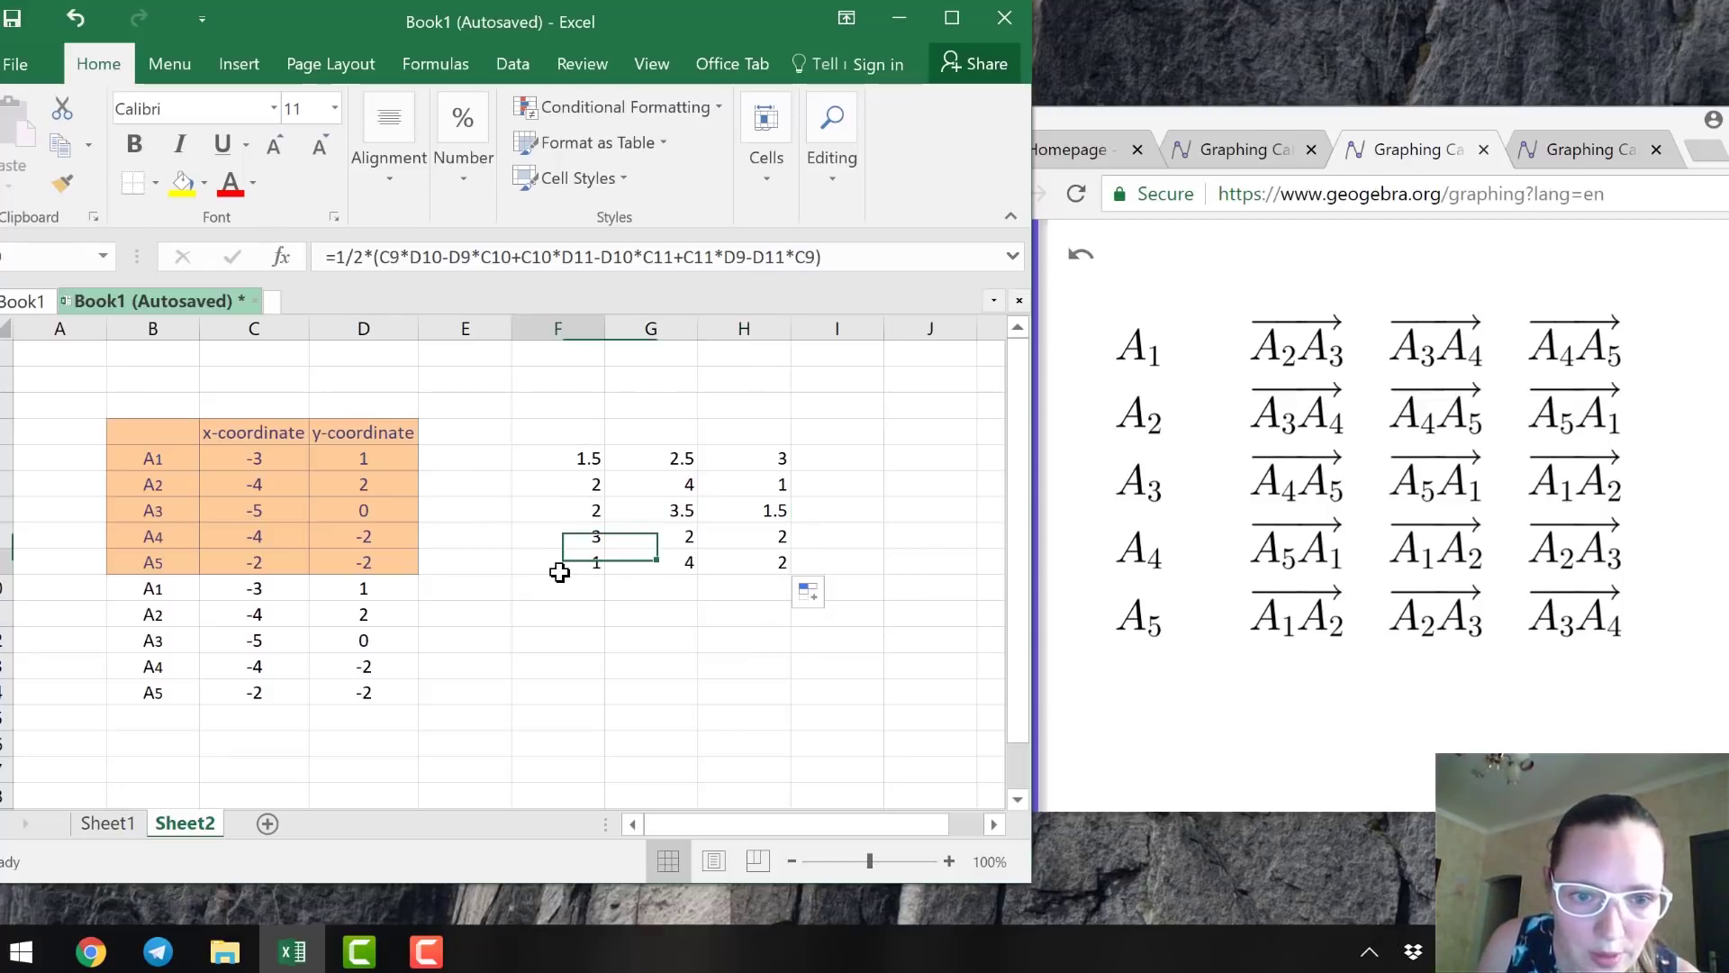
# Label cell F12 of Sheet2 "The COPS is", modelled on the result sentence in Sheet1, and fit column F's width to the text.
pyautogui.click(558, 640)
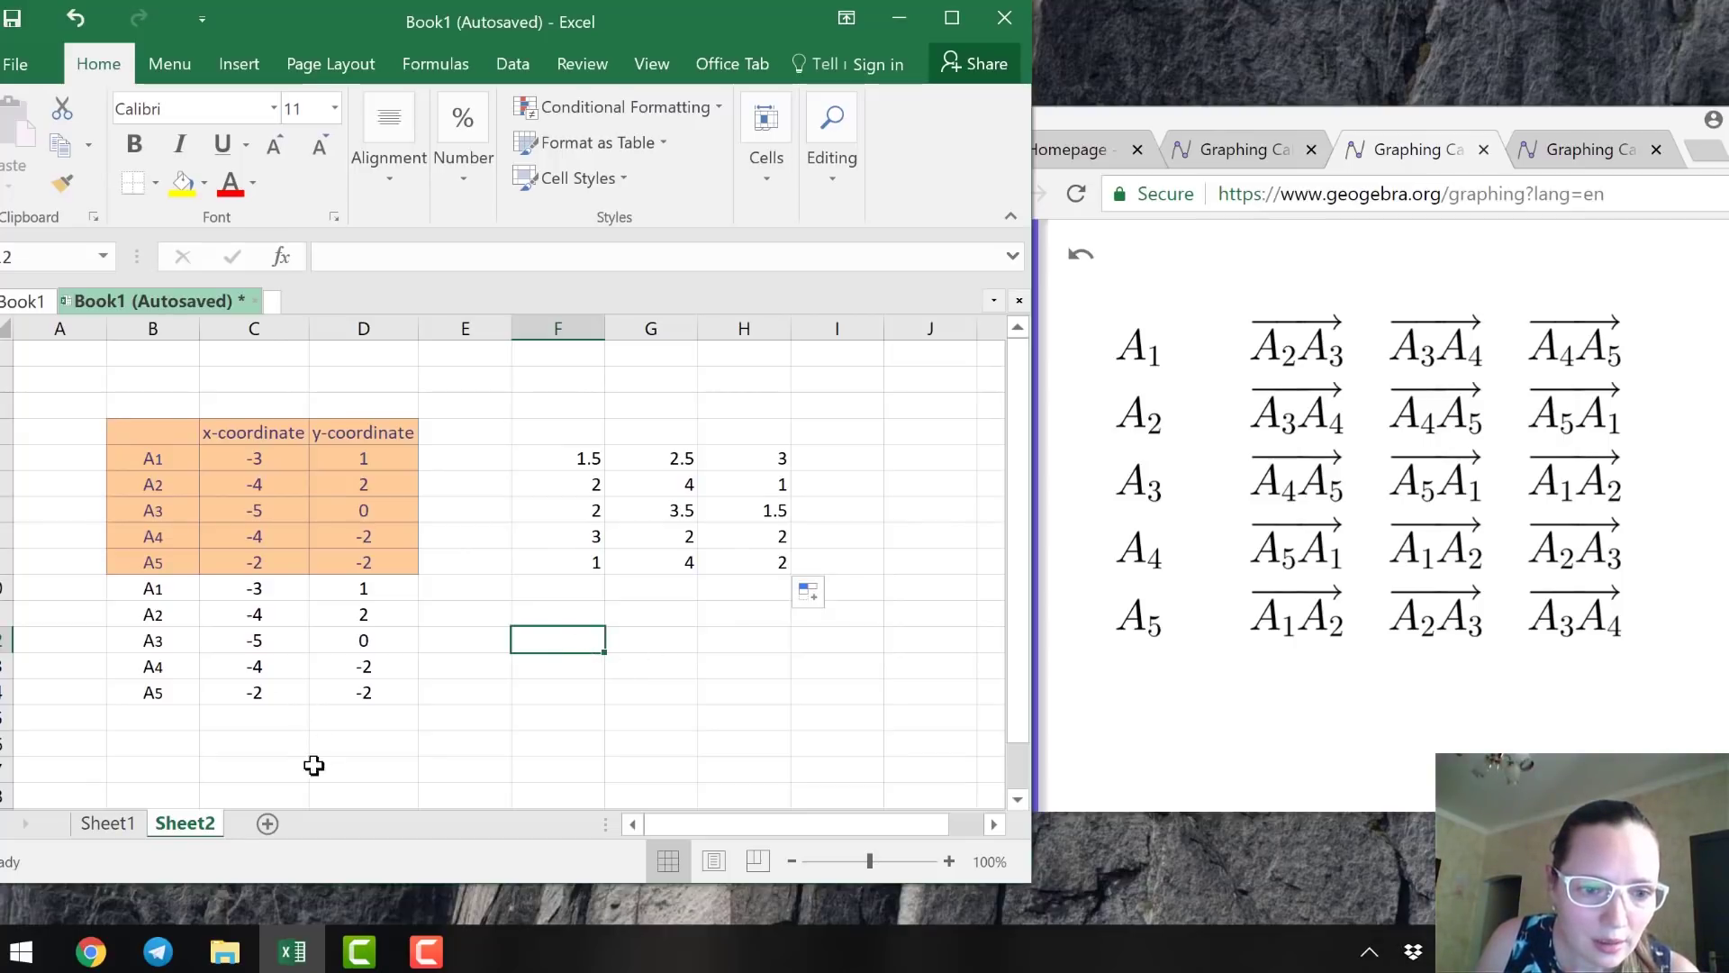
pyautogui.click(104, 826)
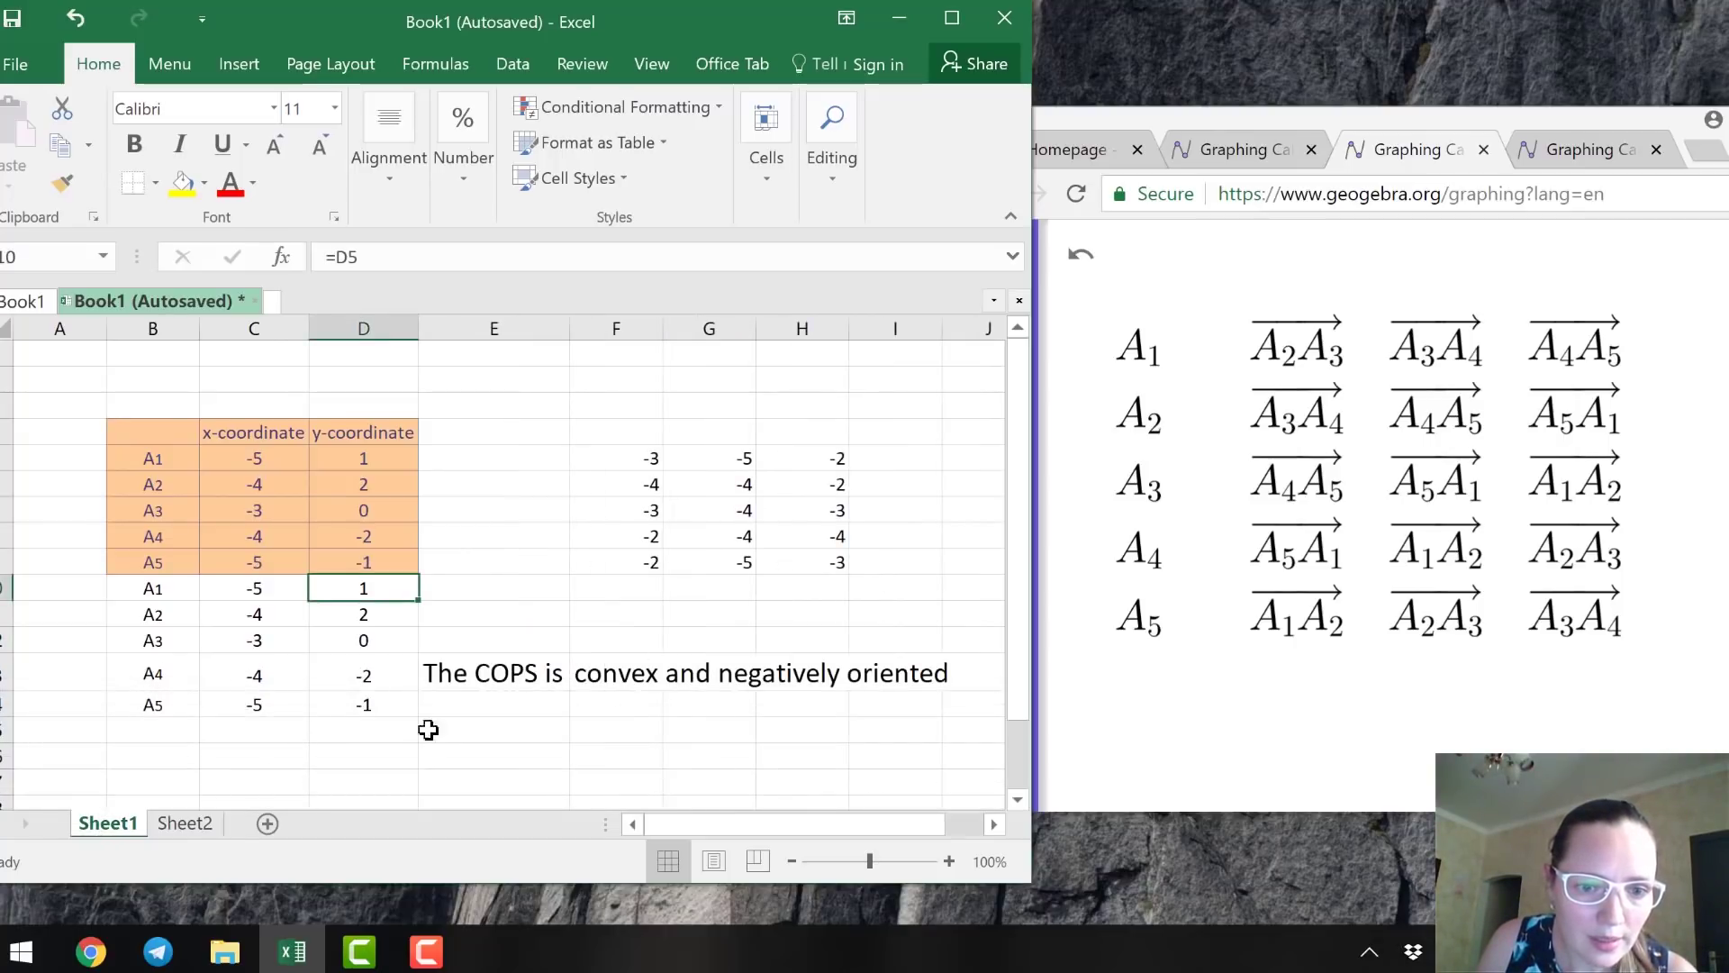
pyautogui.click(187, 822)
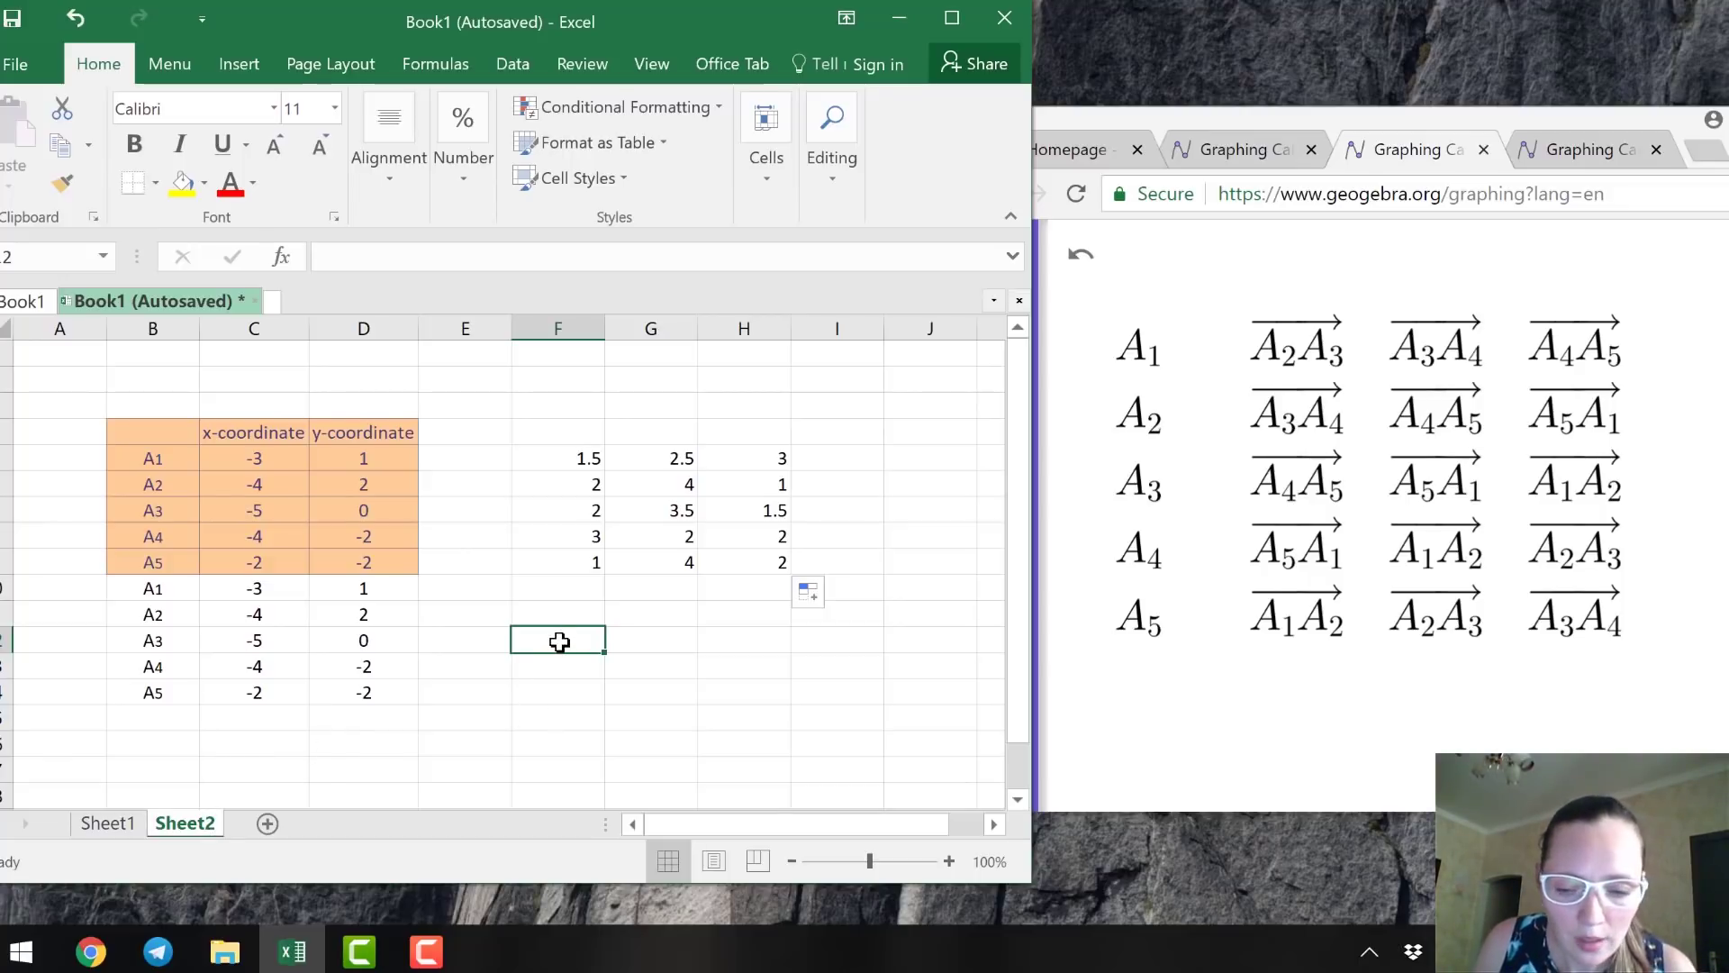
pyautogui.write('The ')
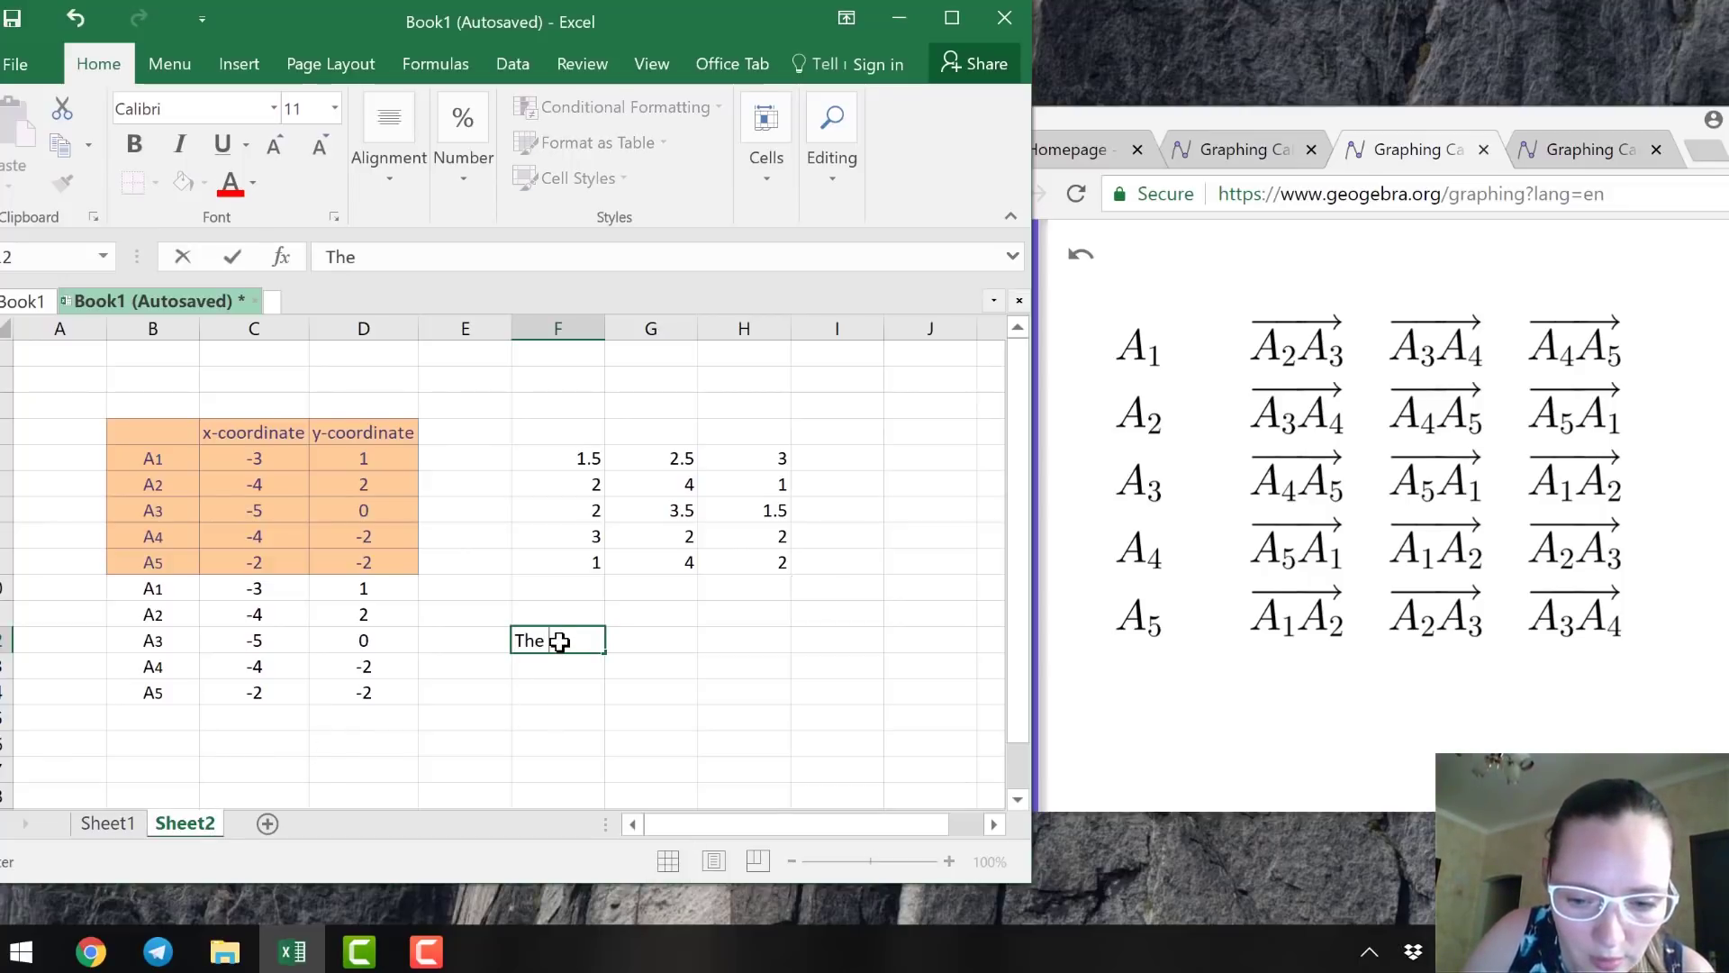
pyautogui.write('COPS is')
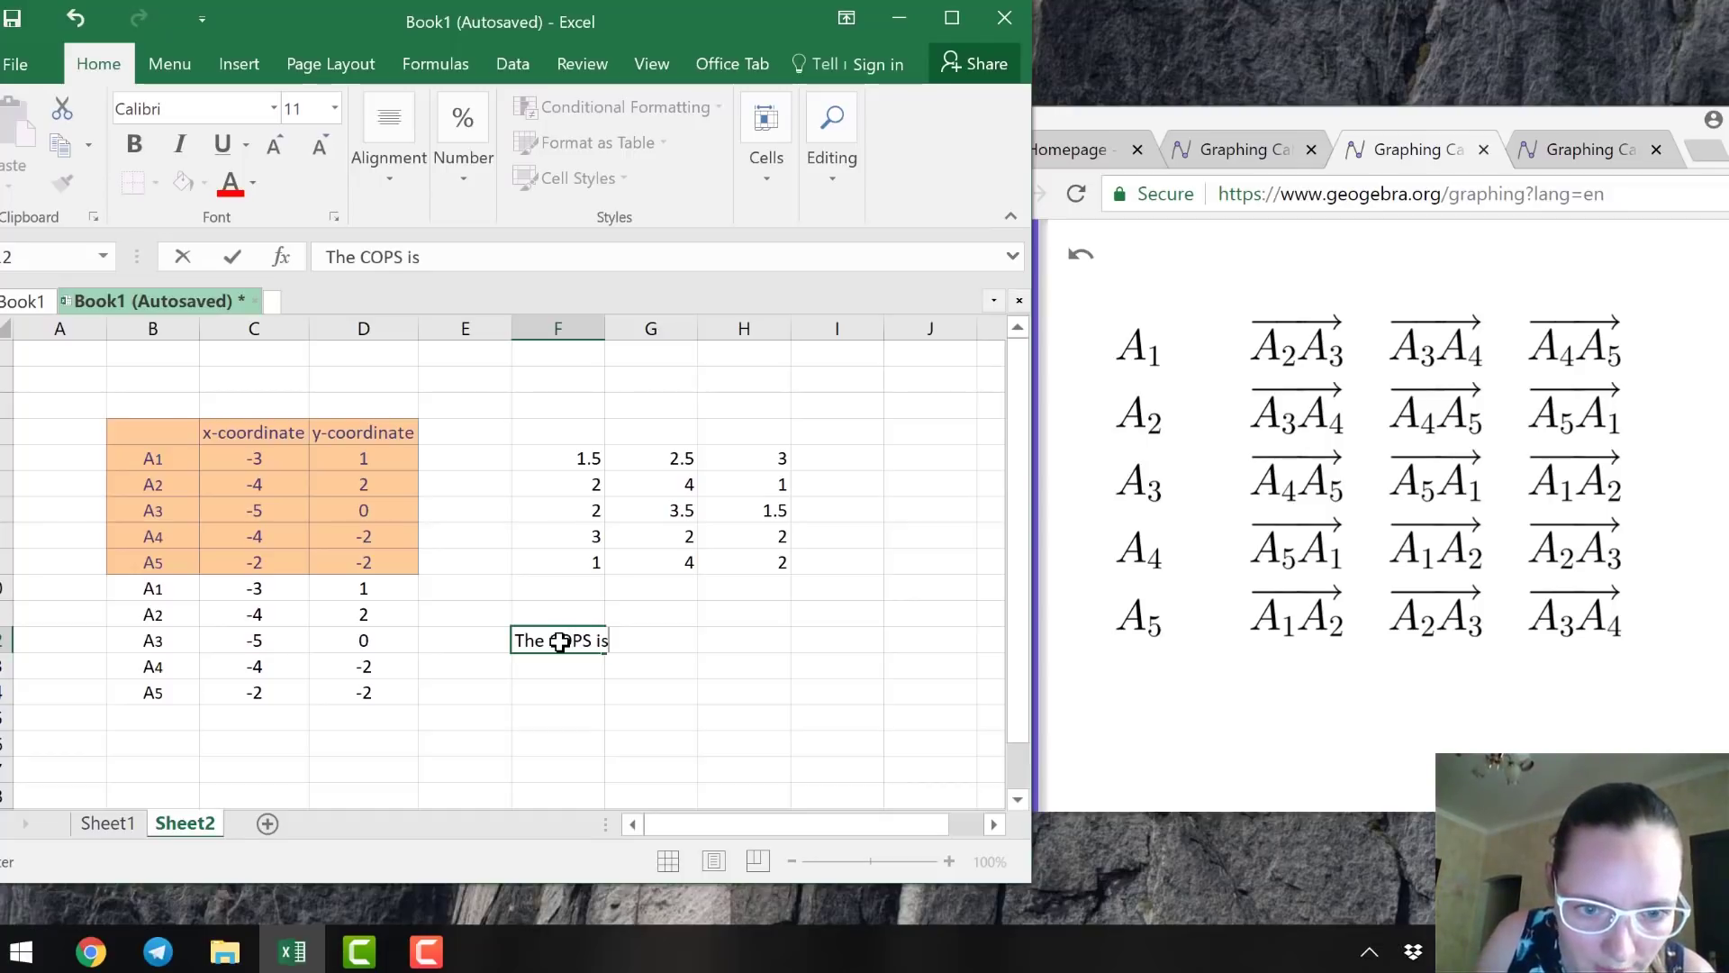
pyautogui.click(559, 642)
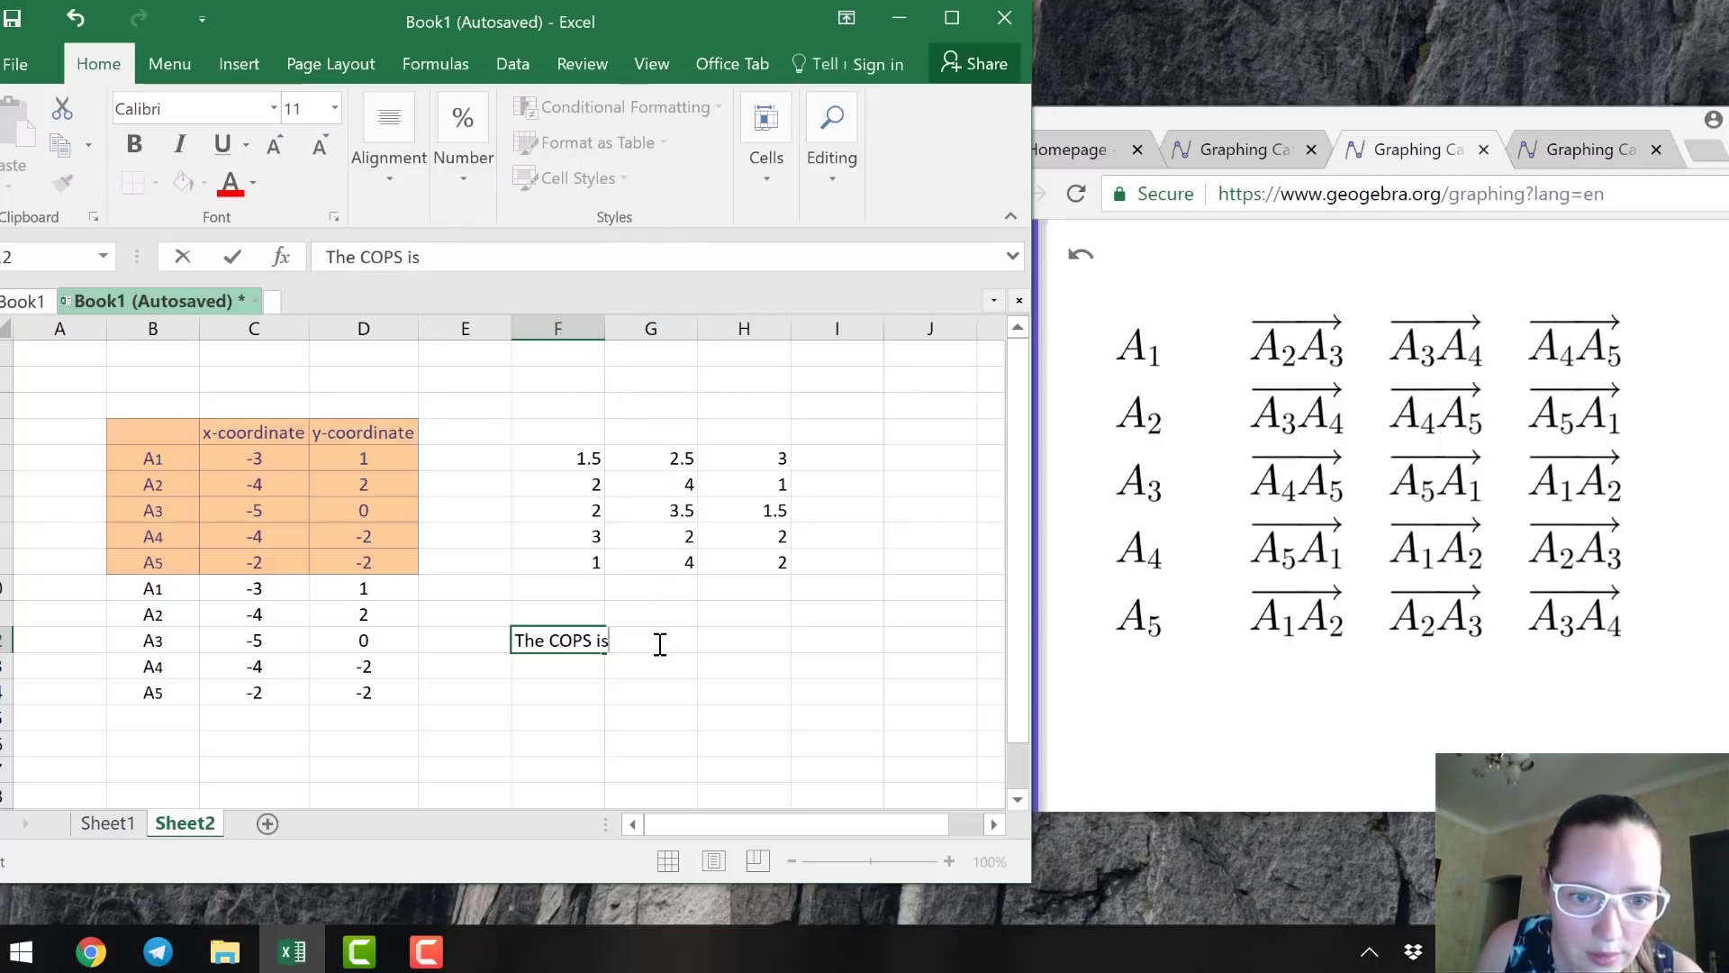
pyautogui.click(744, 645)
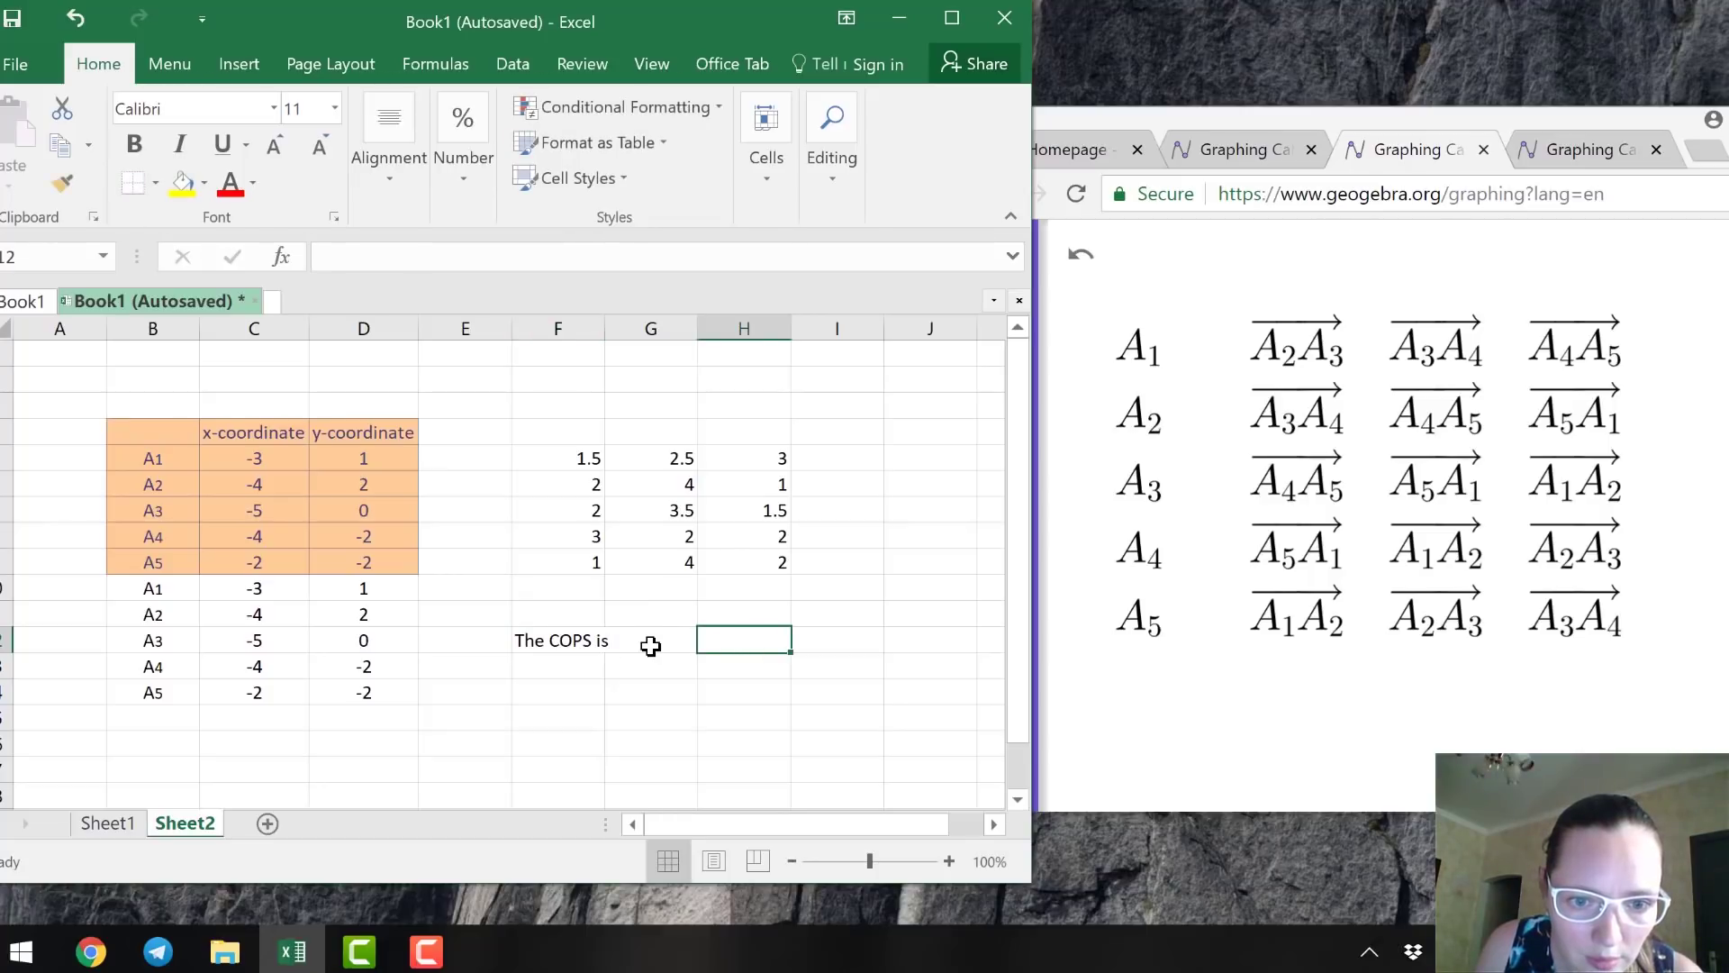
pyautogui.click(649, 645)
pyautogui.doubleClick(604, 329)
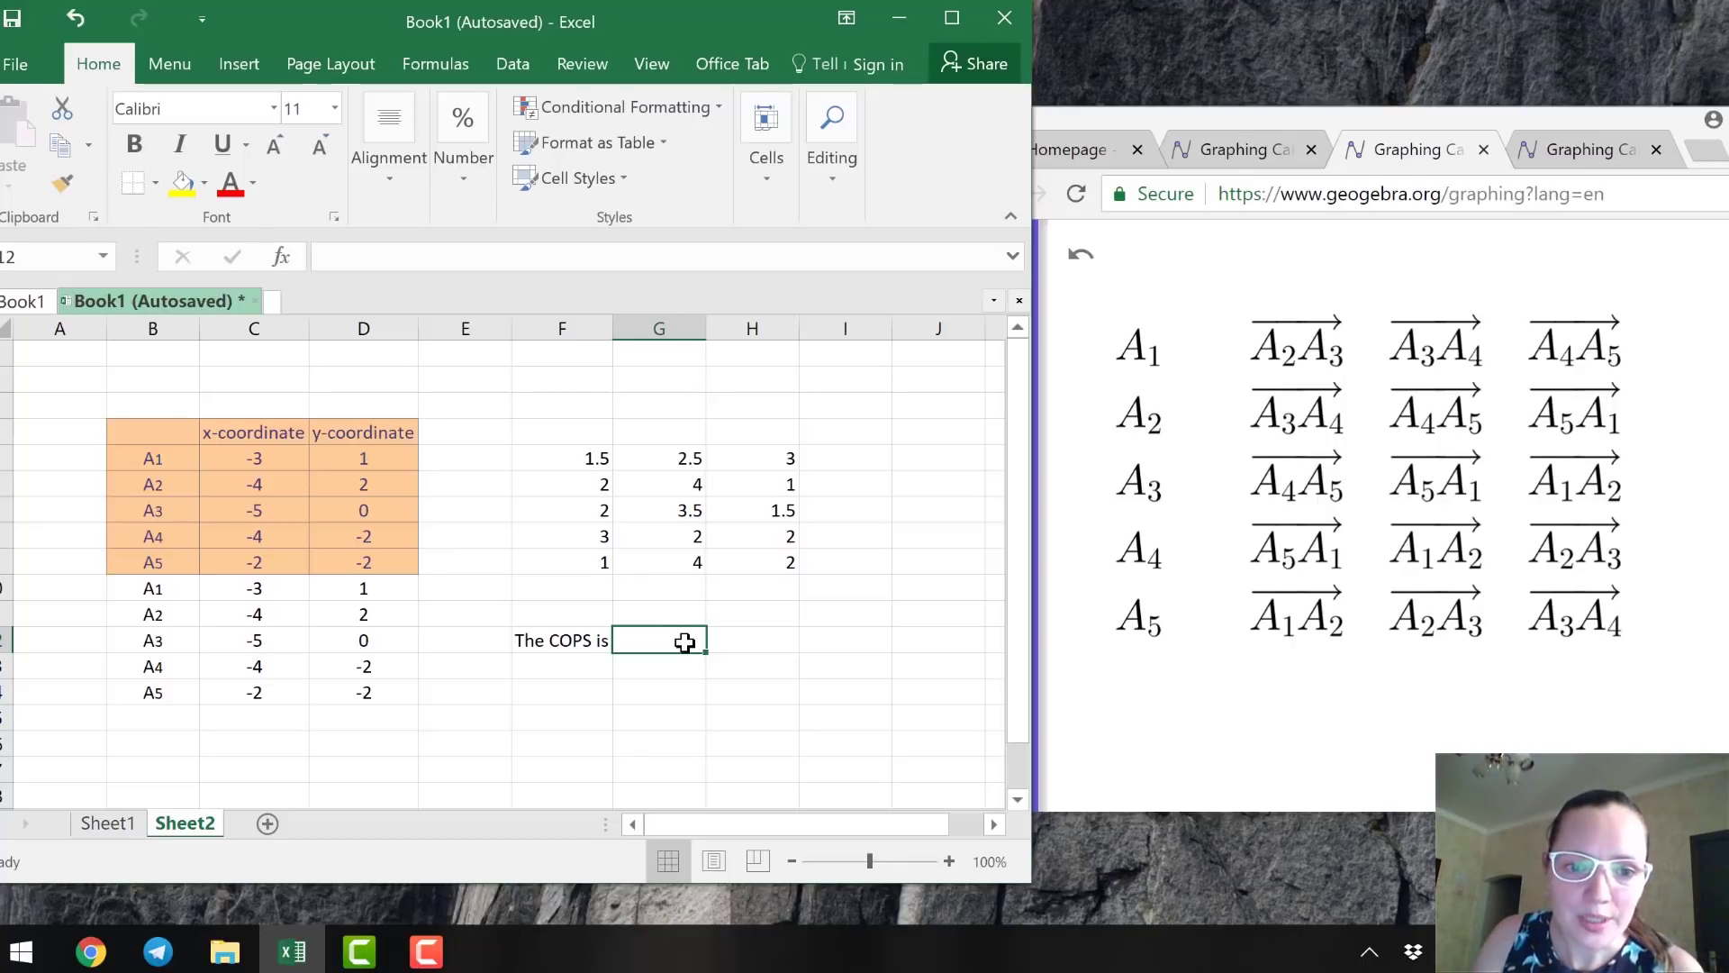
# Begin the convexity test formula in G12 with an AND function nested inside an IF function: =IF(AND(.
pyautogui.write('=')
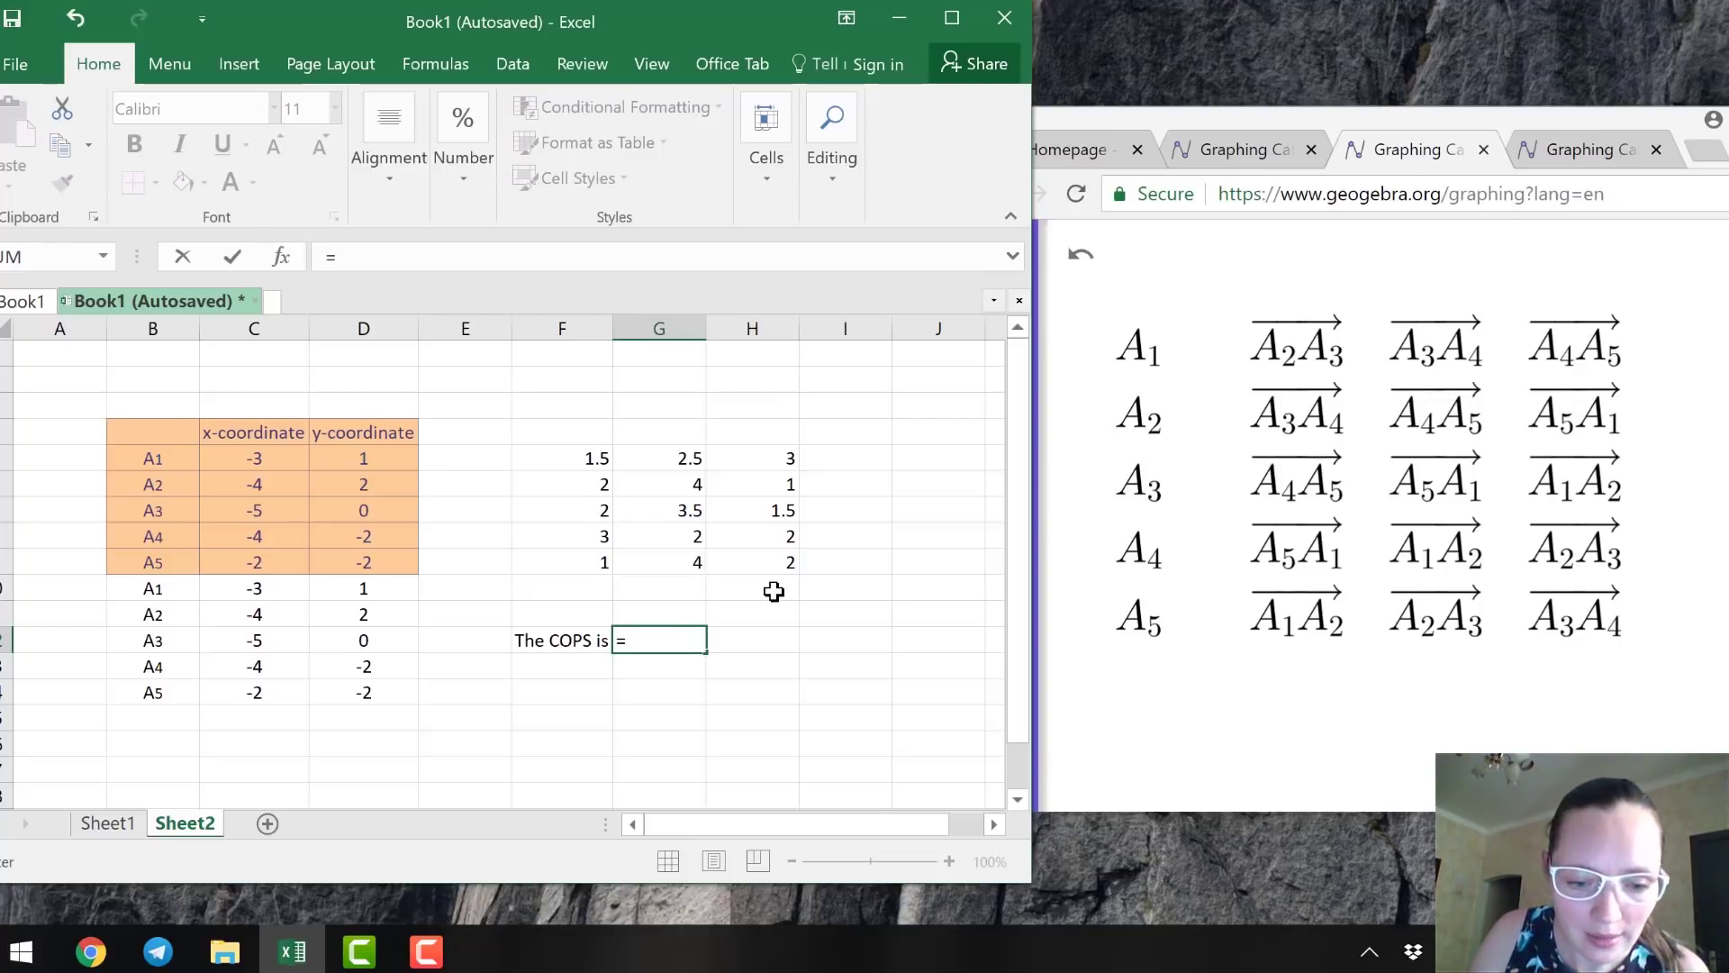
pyautogui.write('OF')
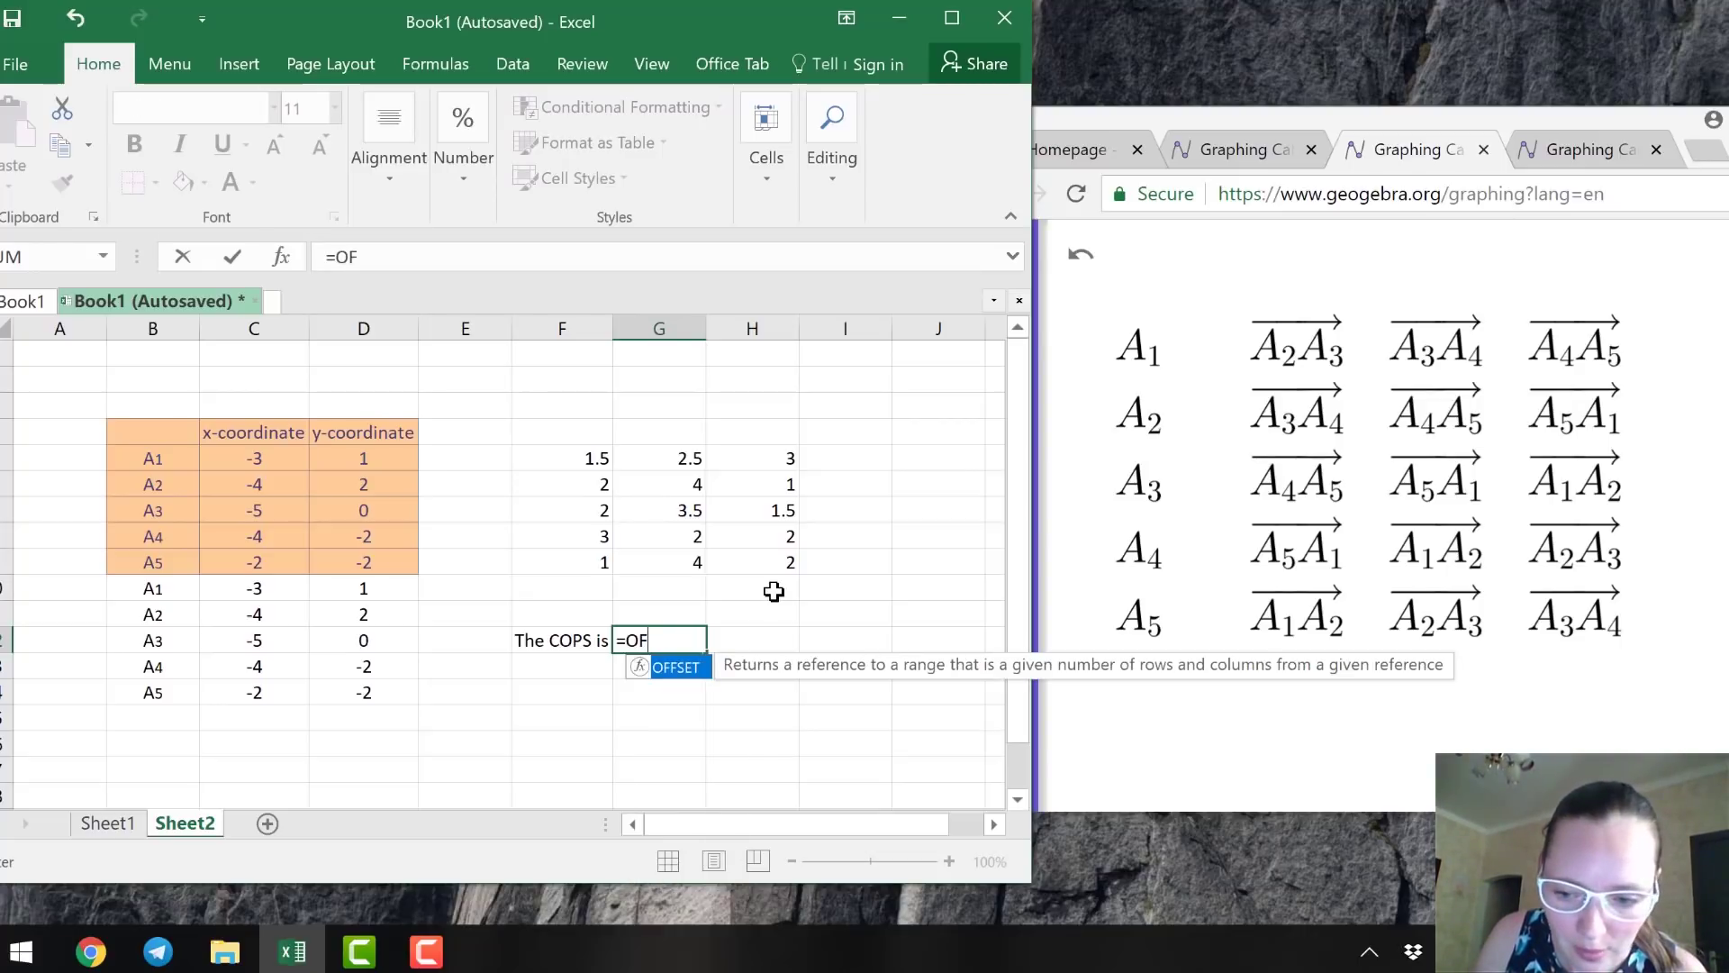
pyautogui.press('BackSpace')
pyautogui.press('BackSpace')
pyautogui.write('IF')
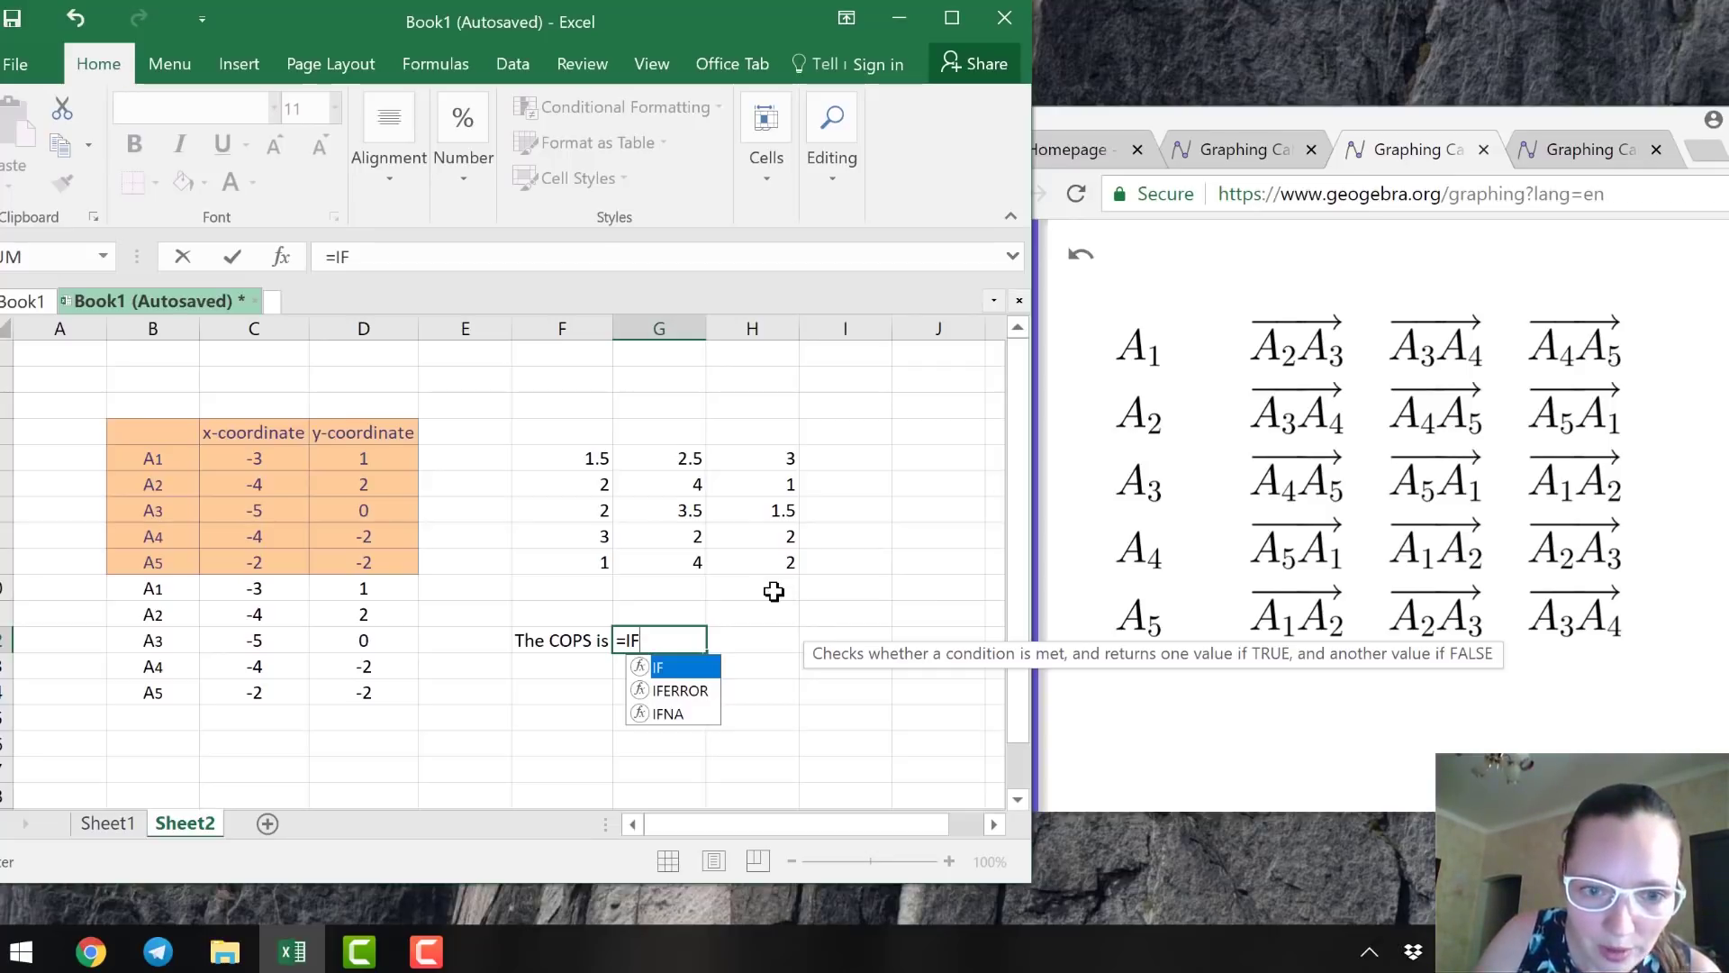
pyautogui.write('(')
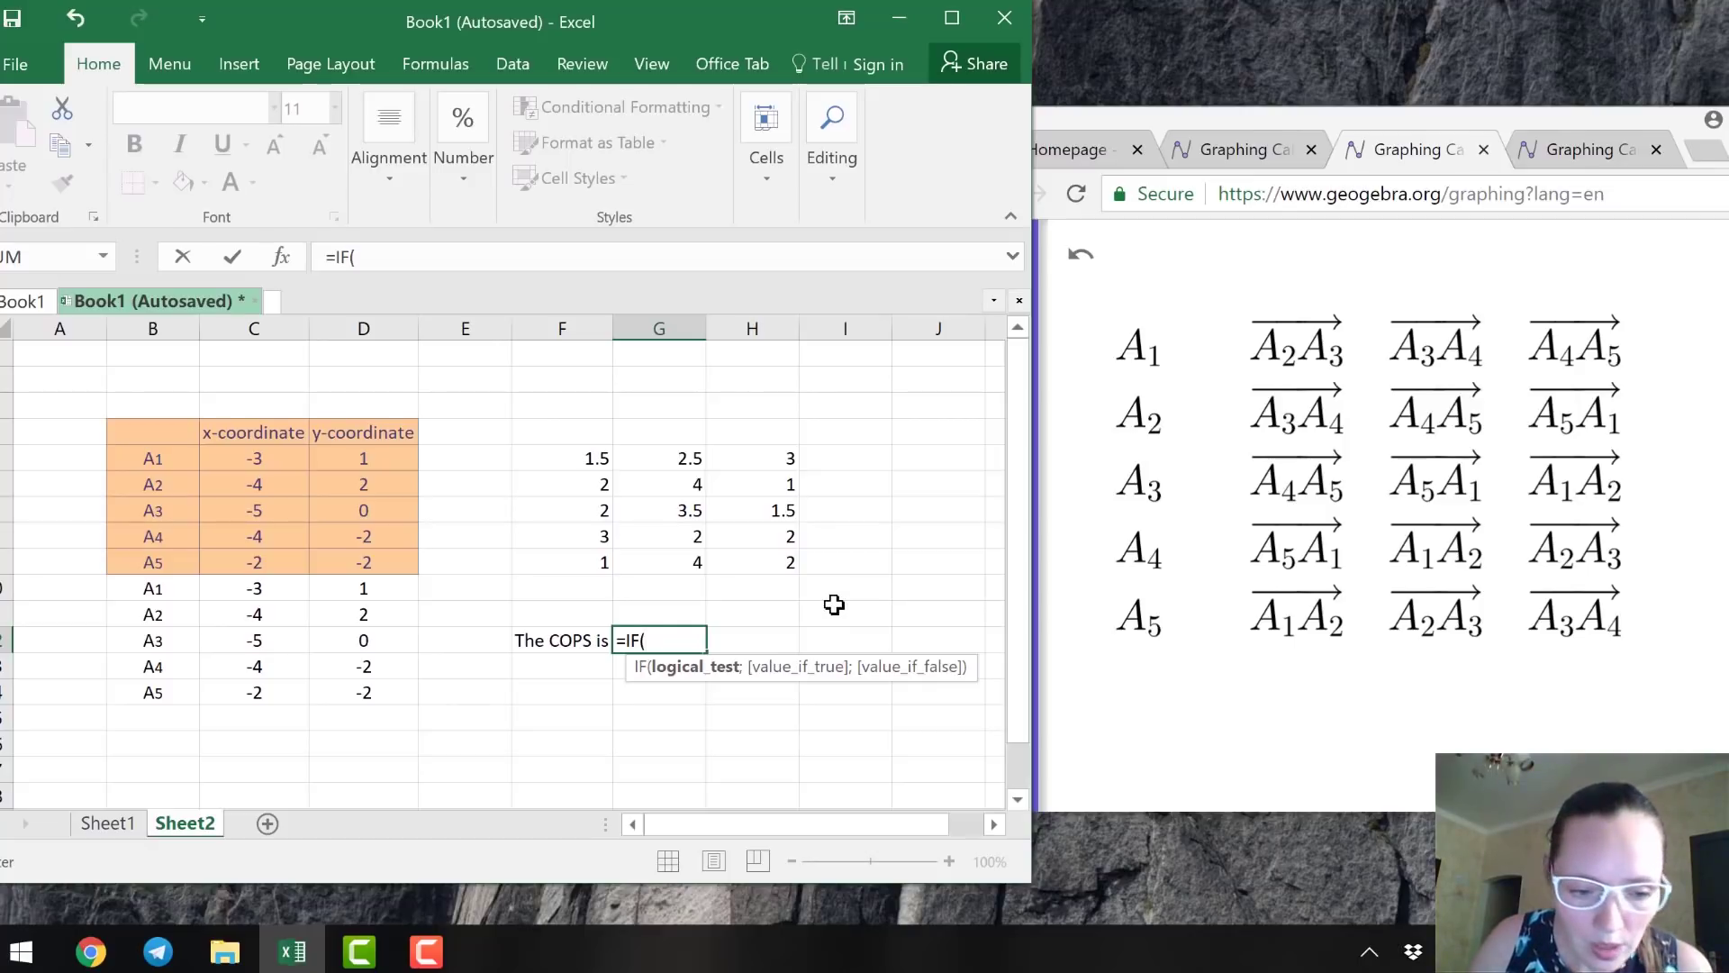
pyautogui.write('AND')
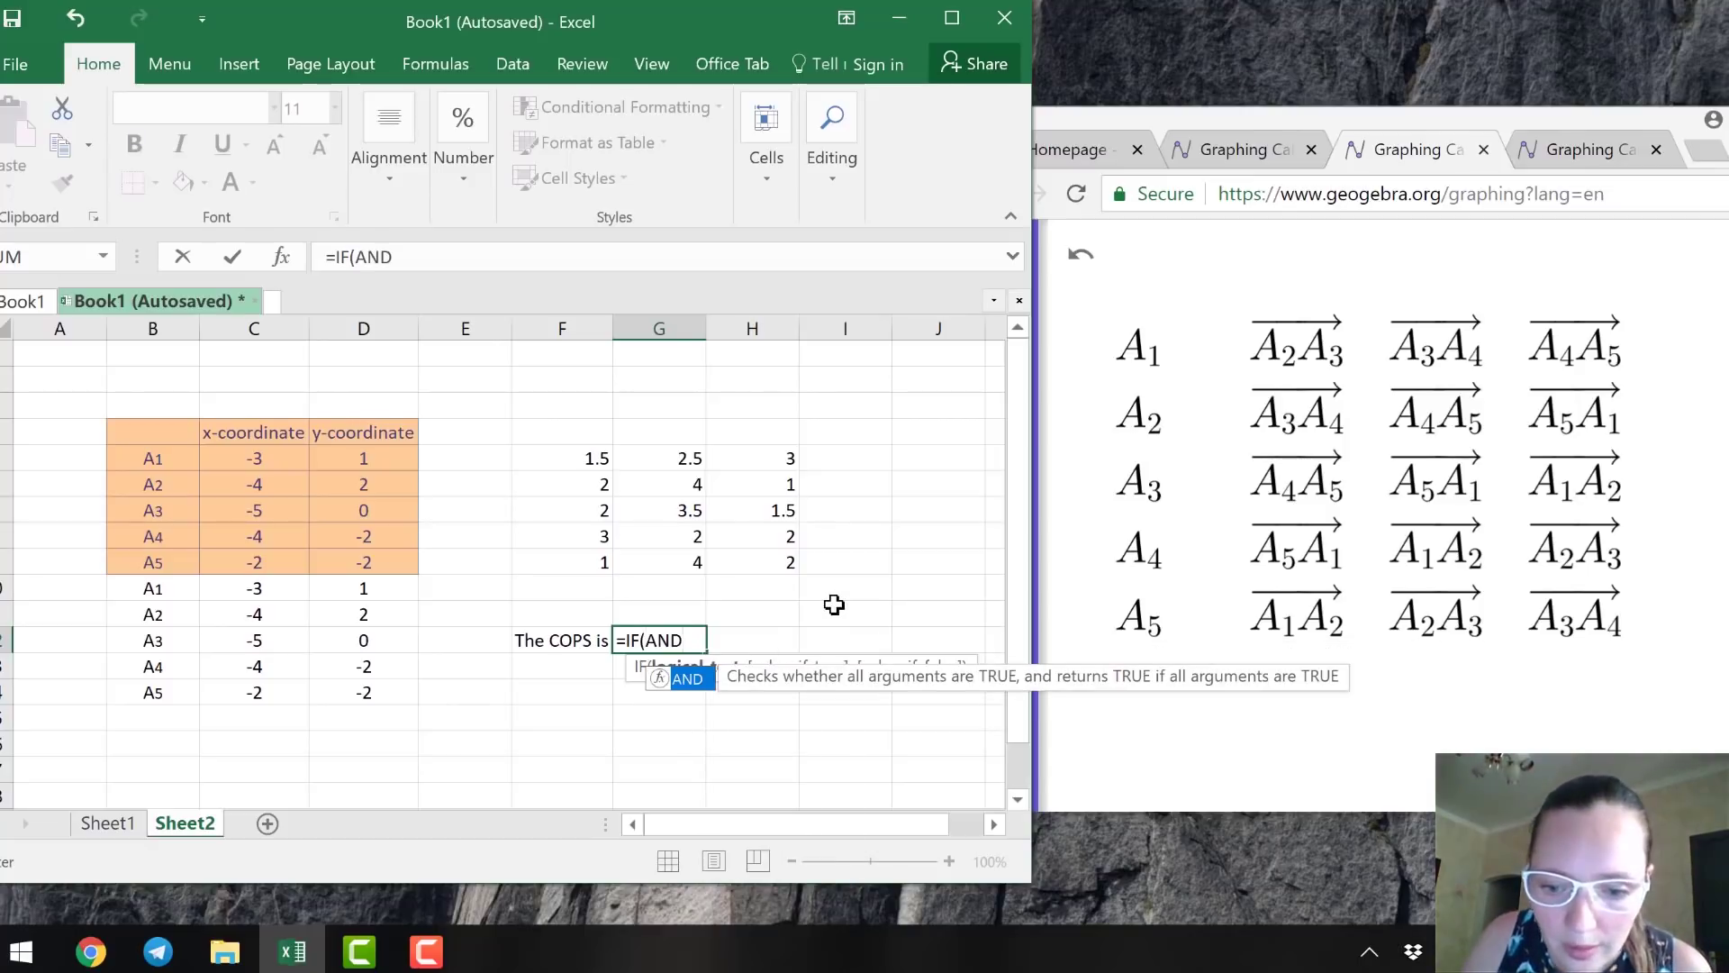
pyautogui.write('(')
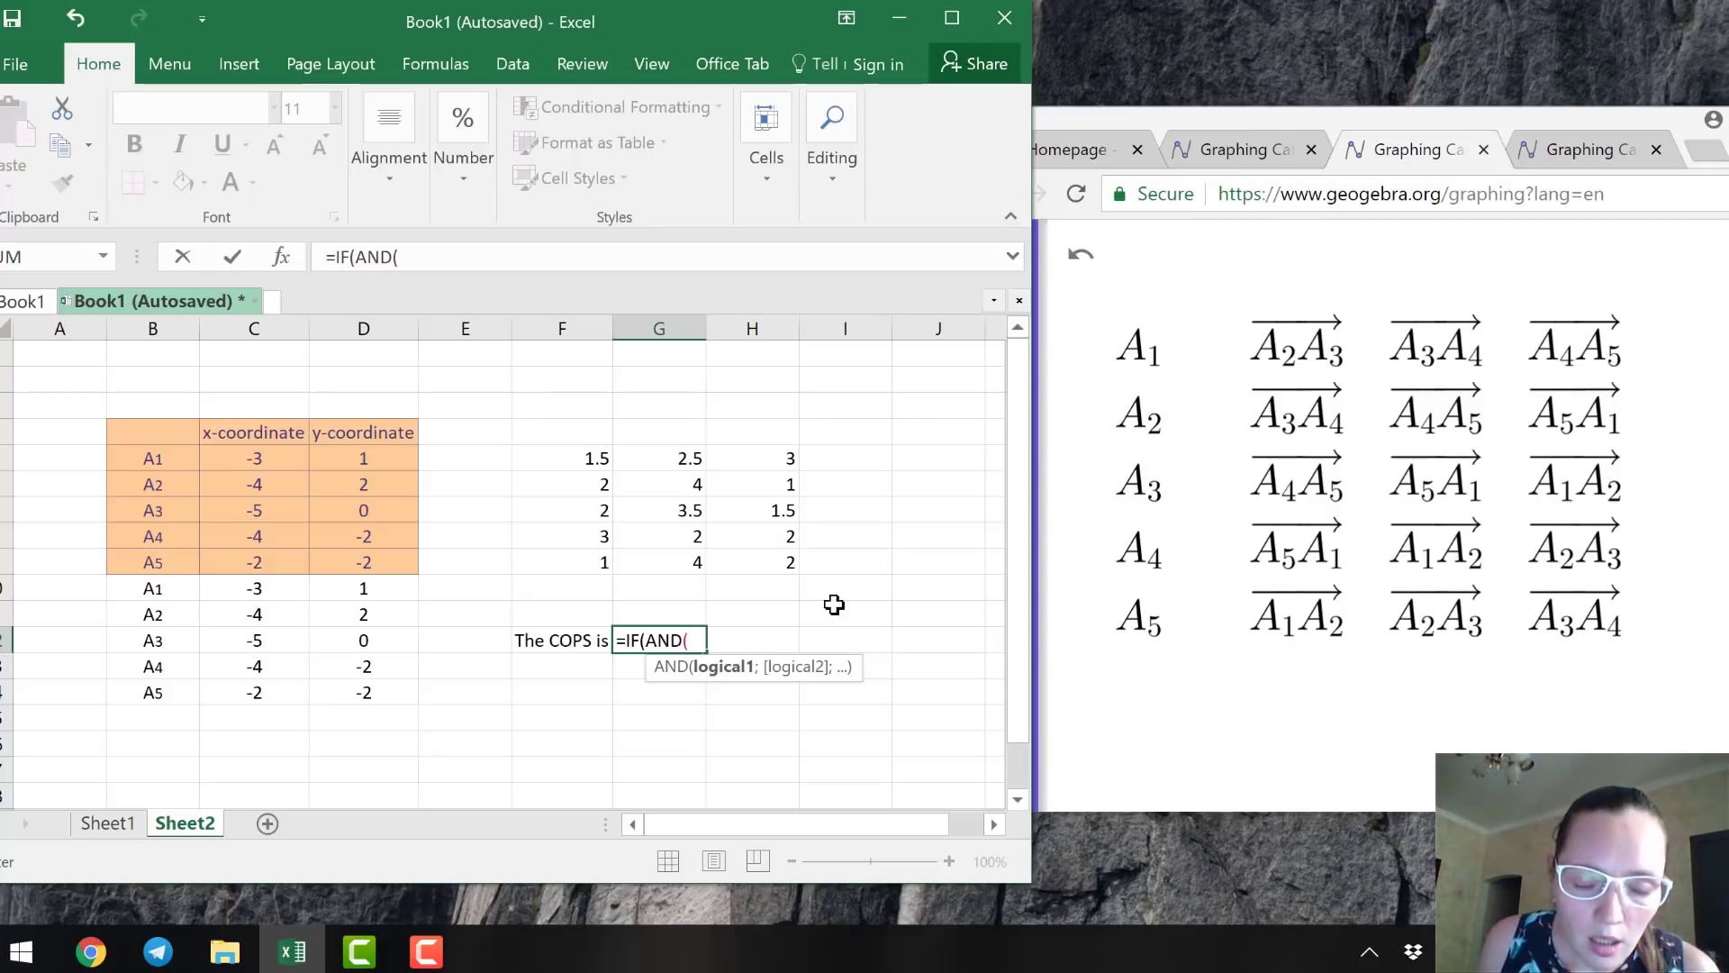
# Add the first two AND conditions to the G12 formula, requiring F5>=0 and F6>=0, separated by semicolons.
pyautogui.click(586, 461)
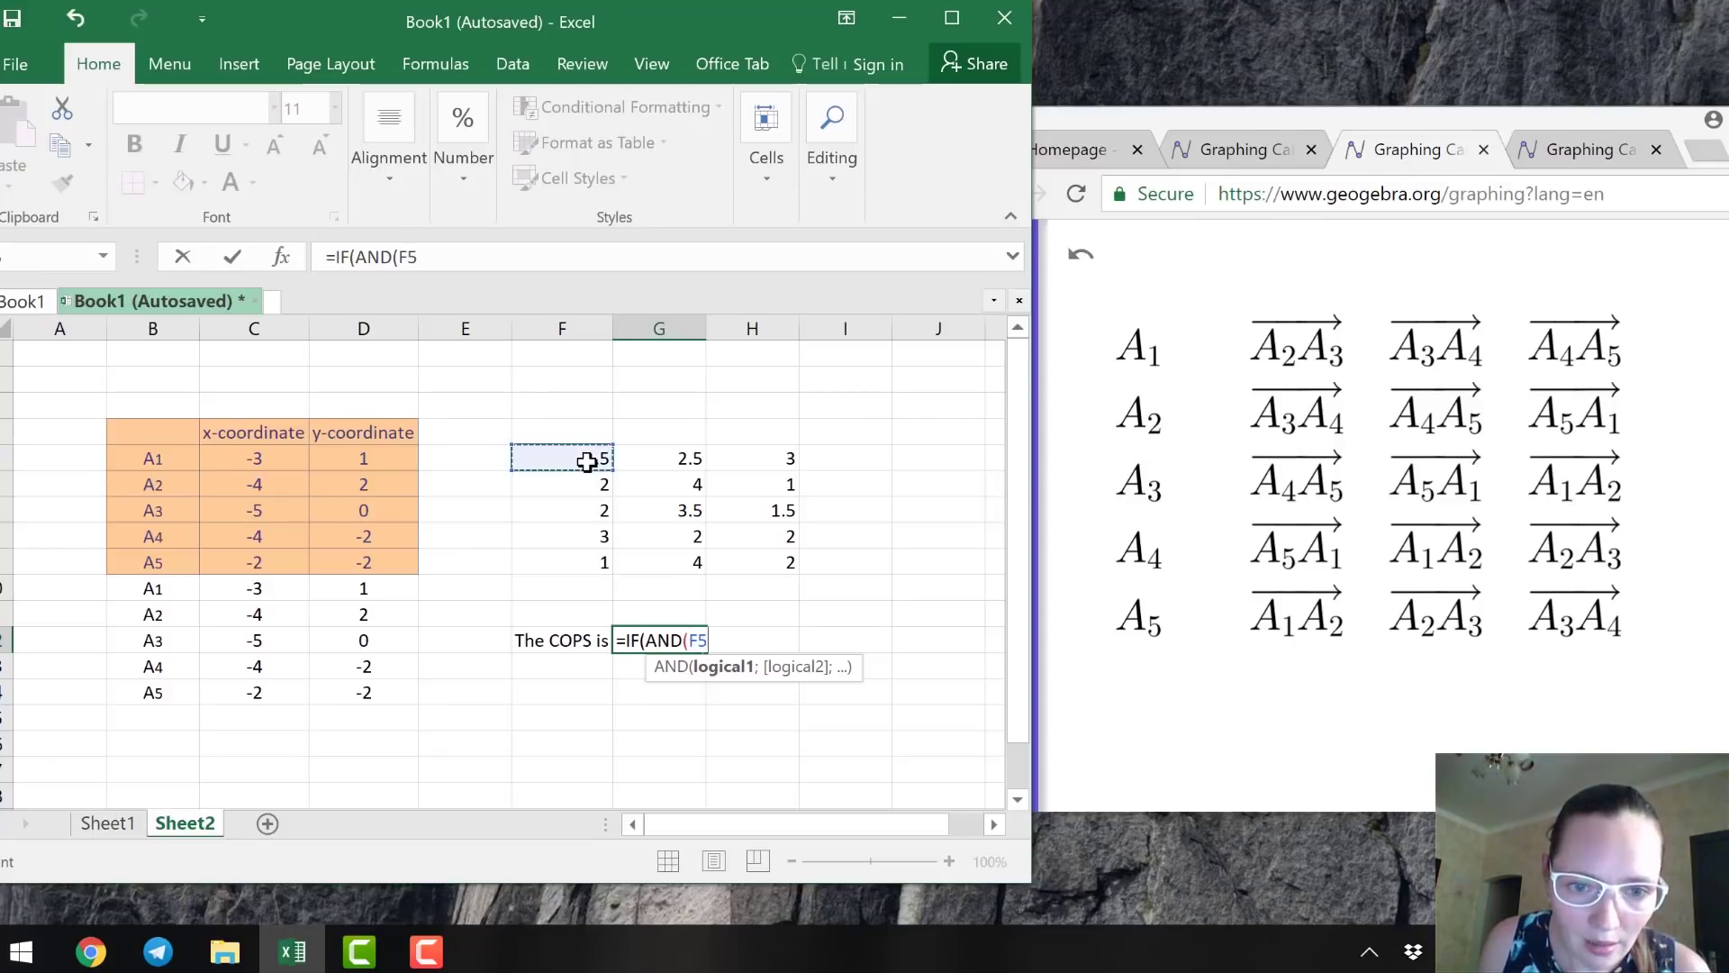
pyautogui.write('>=0')
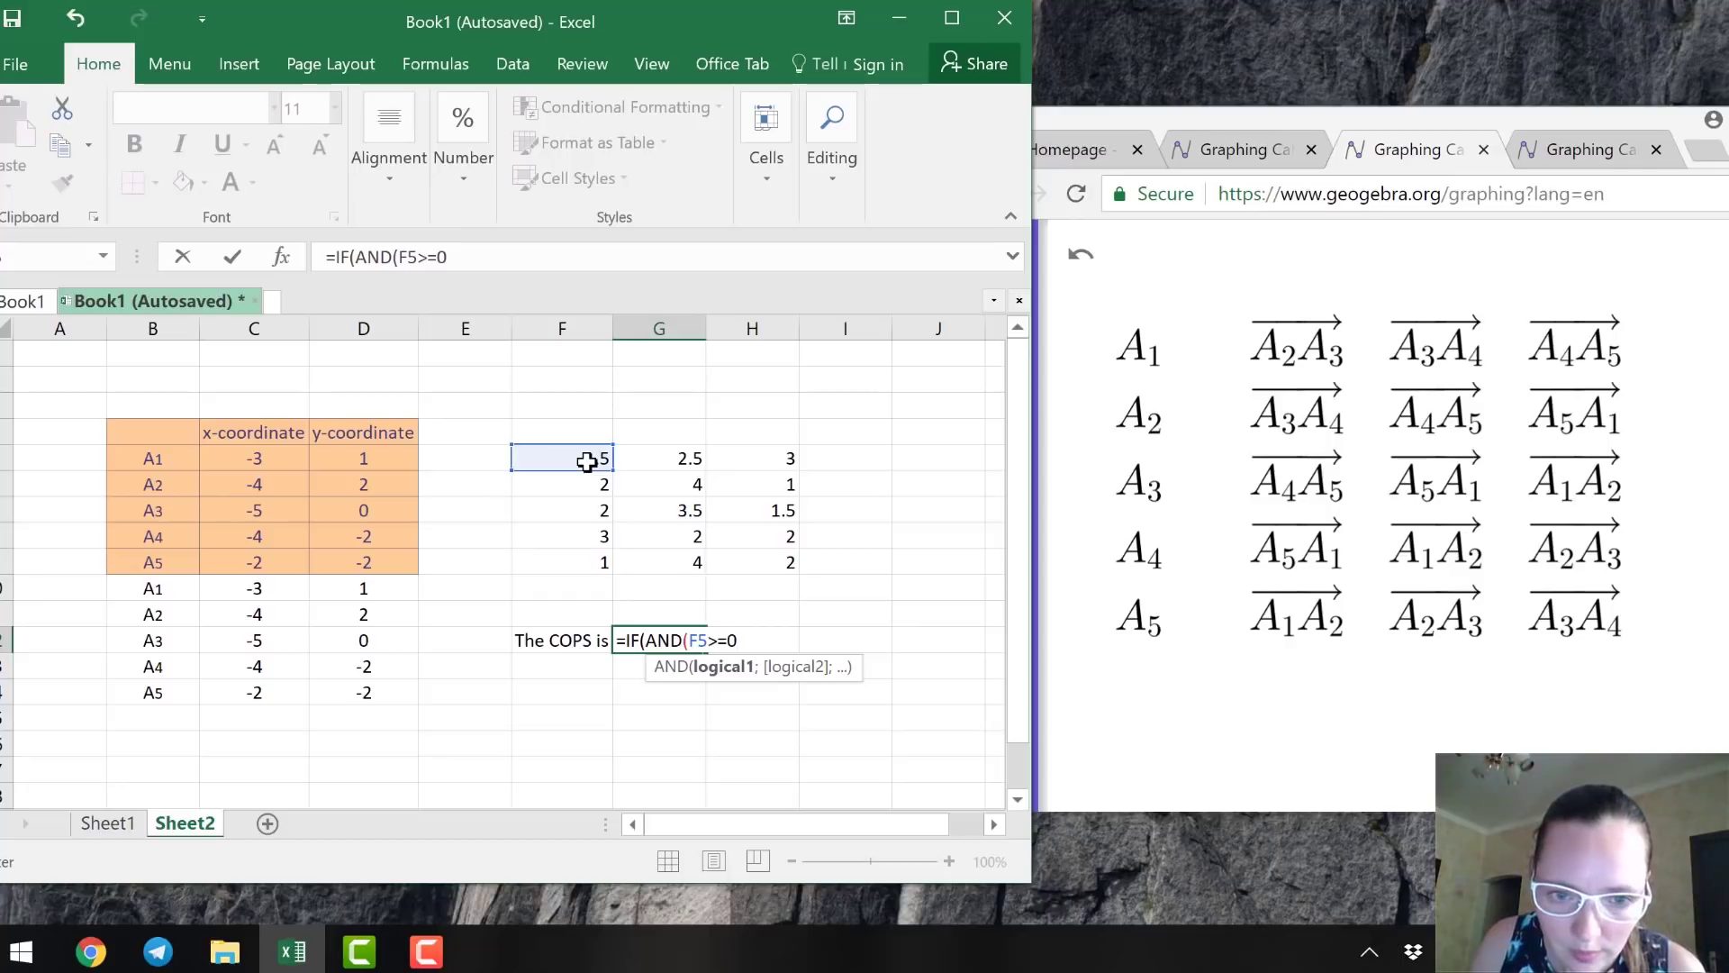
pyautogui.write(';')
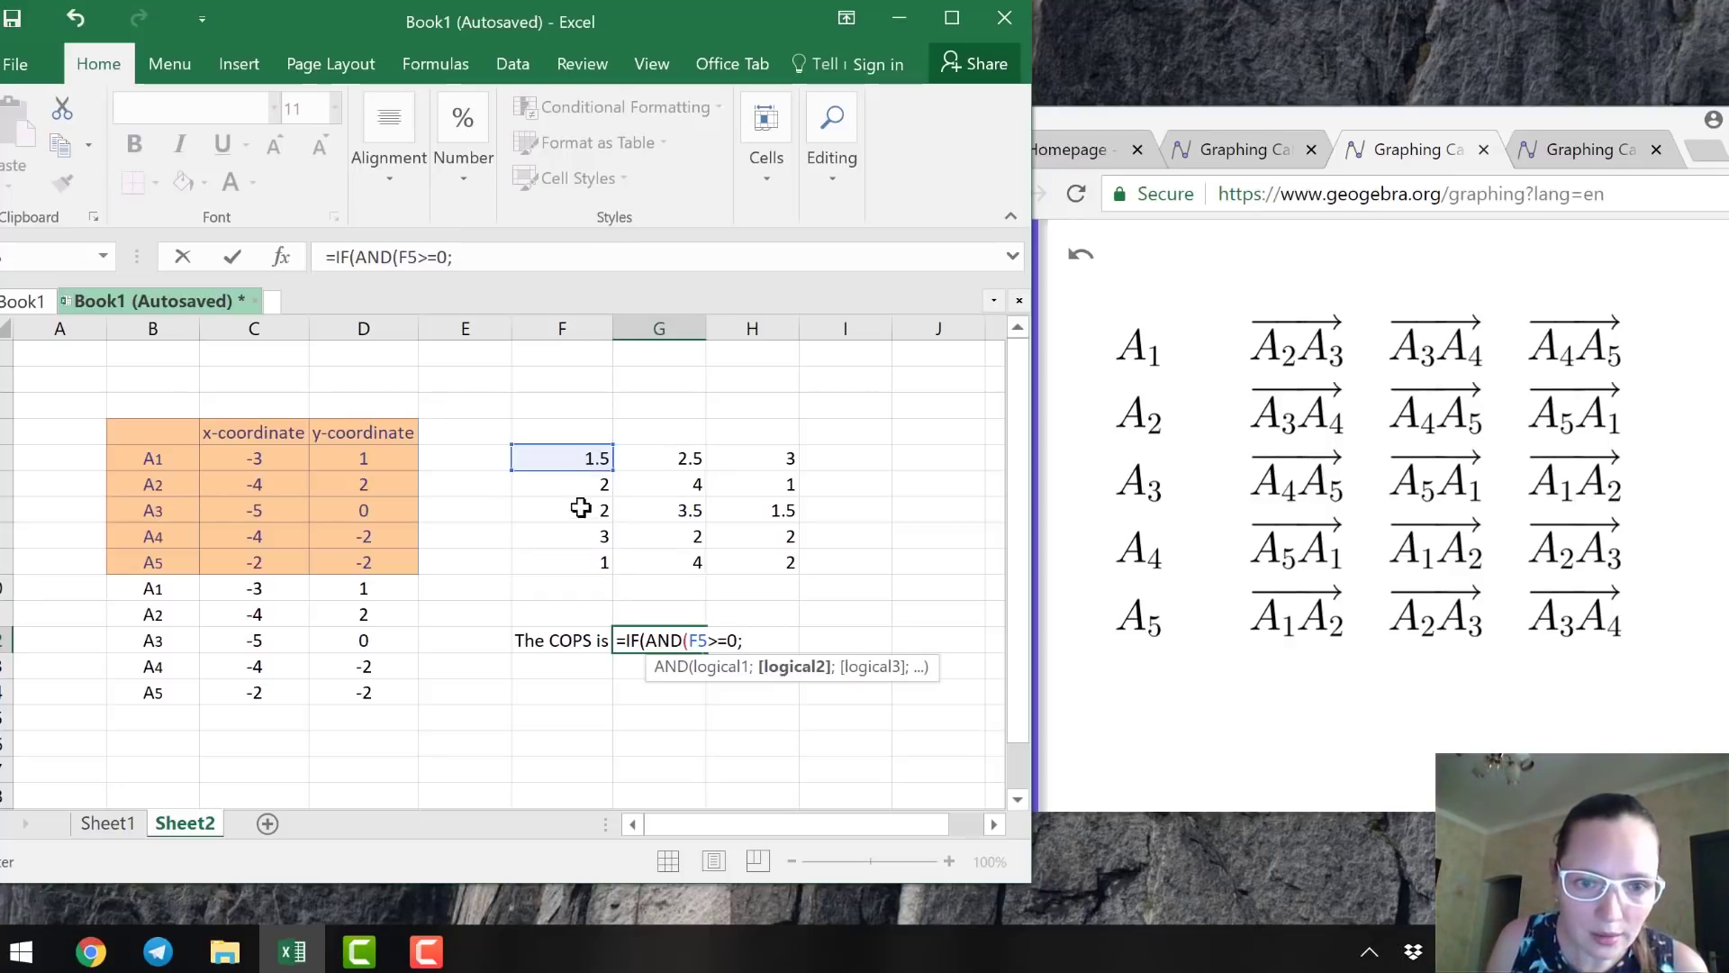
pyautogui.click(583, 486)
pyautogui.write('>-0')
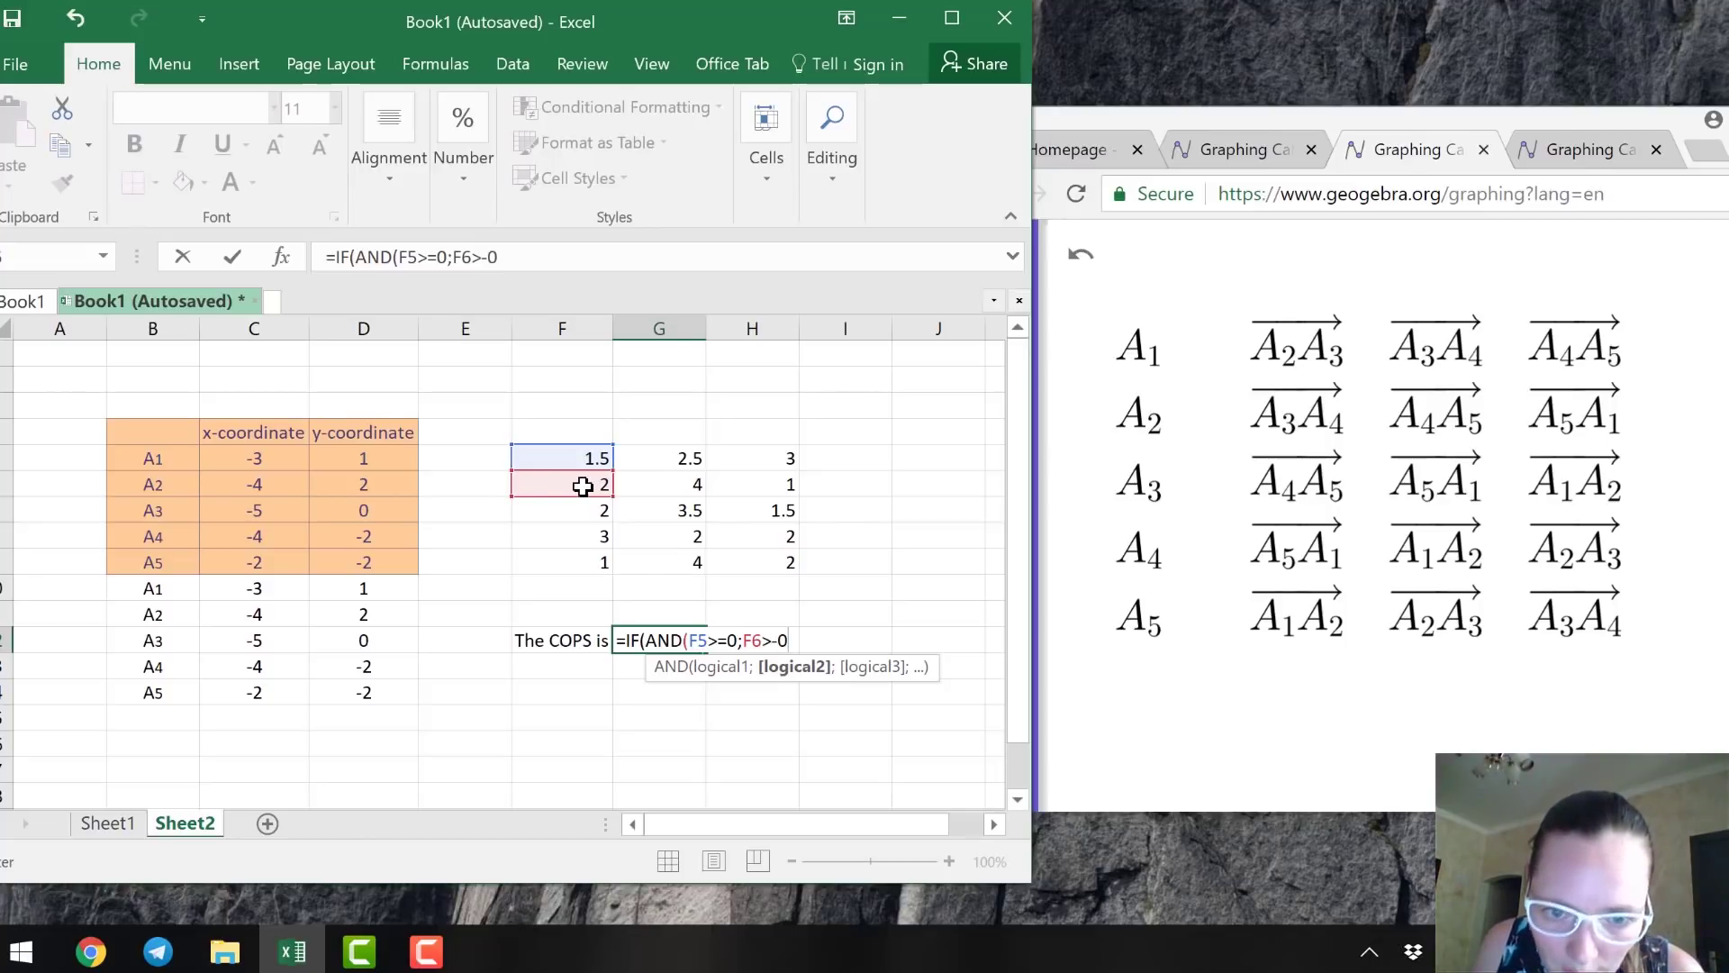
pyautogui.press('BackSpace')
pyautogui.press('BackSpace')
pyautogui.write('=0')
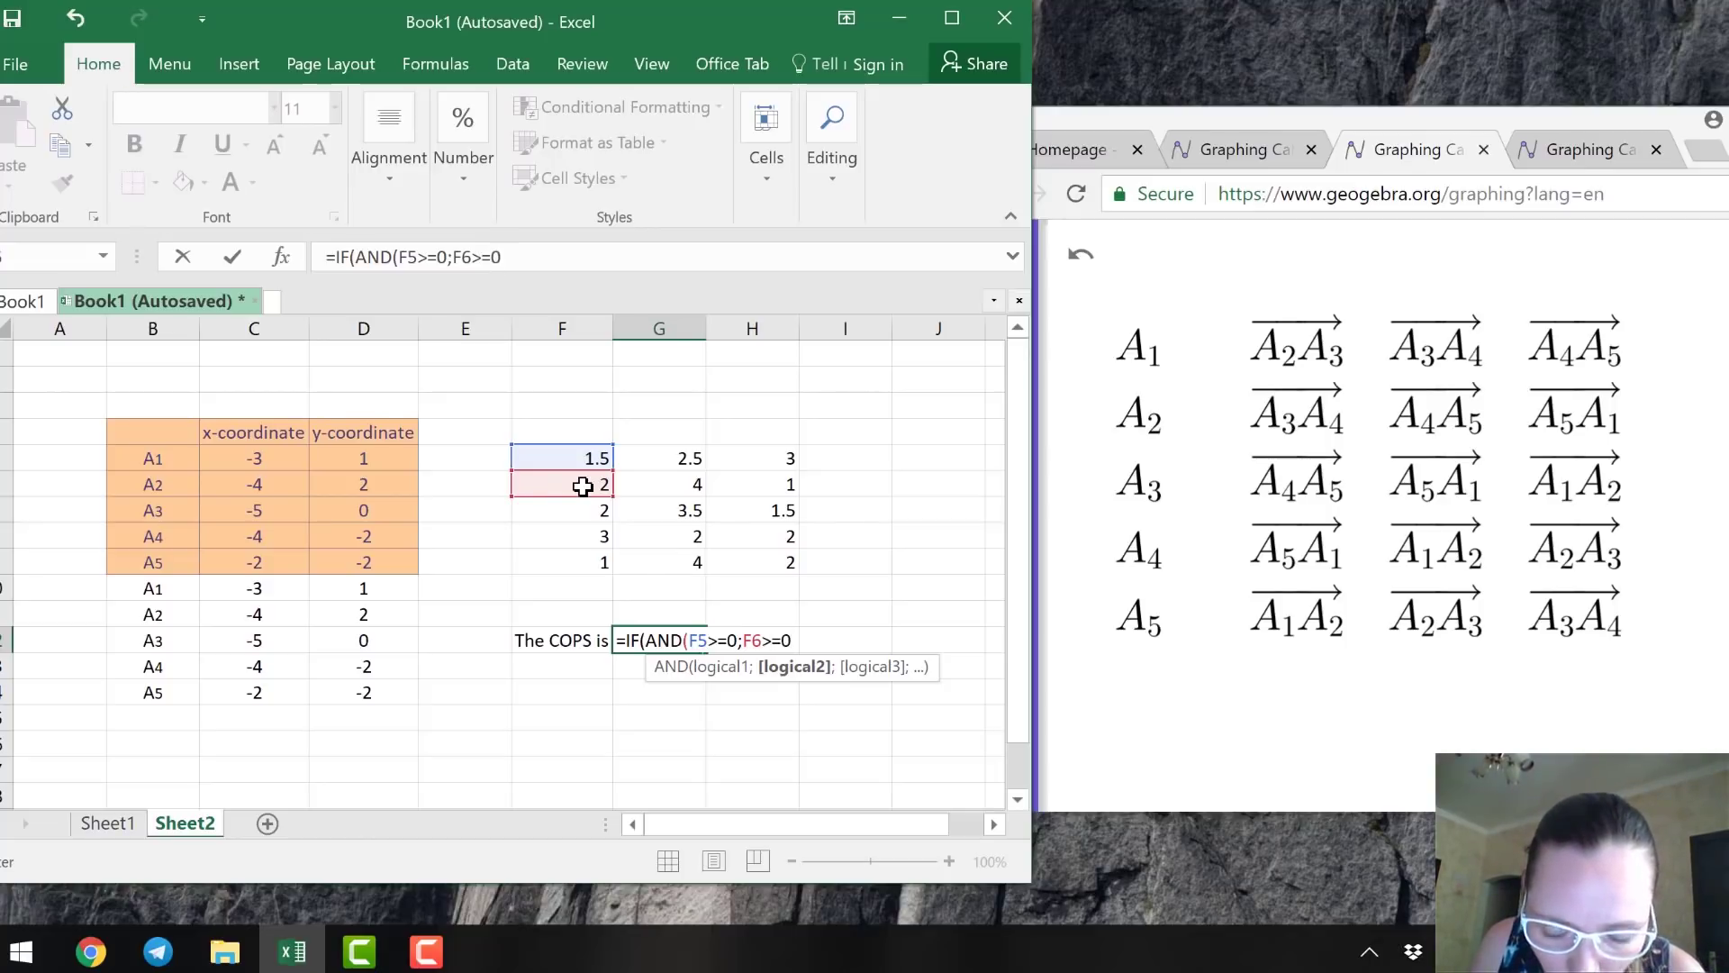
pyautogui.write(';')
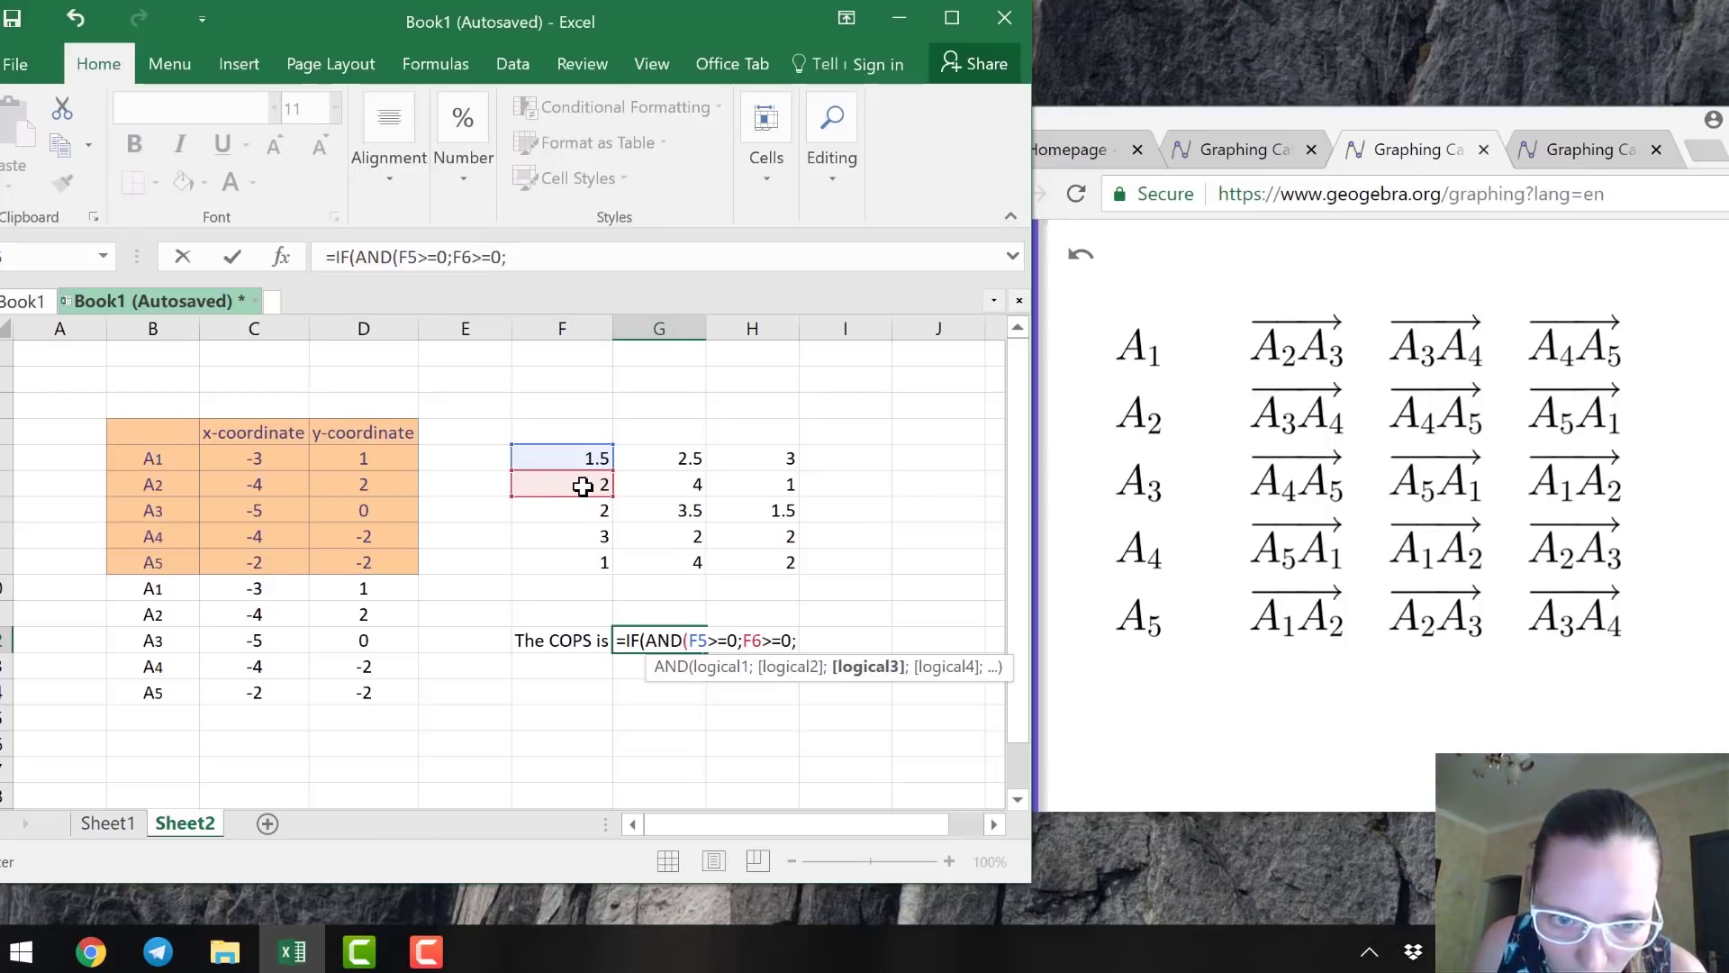
# Extend the AND test in G12 with the conditions F7>=0, F8>=0 and F9>=0 for the rest of the first area column.
pyautogui.click(589, 516)
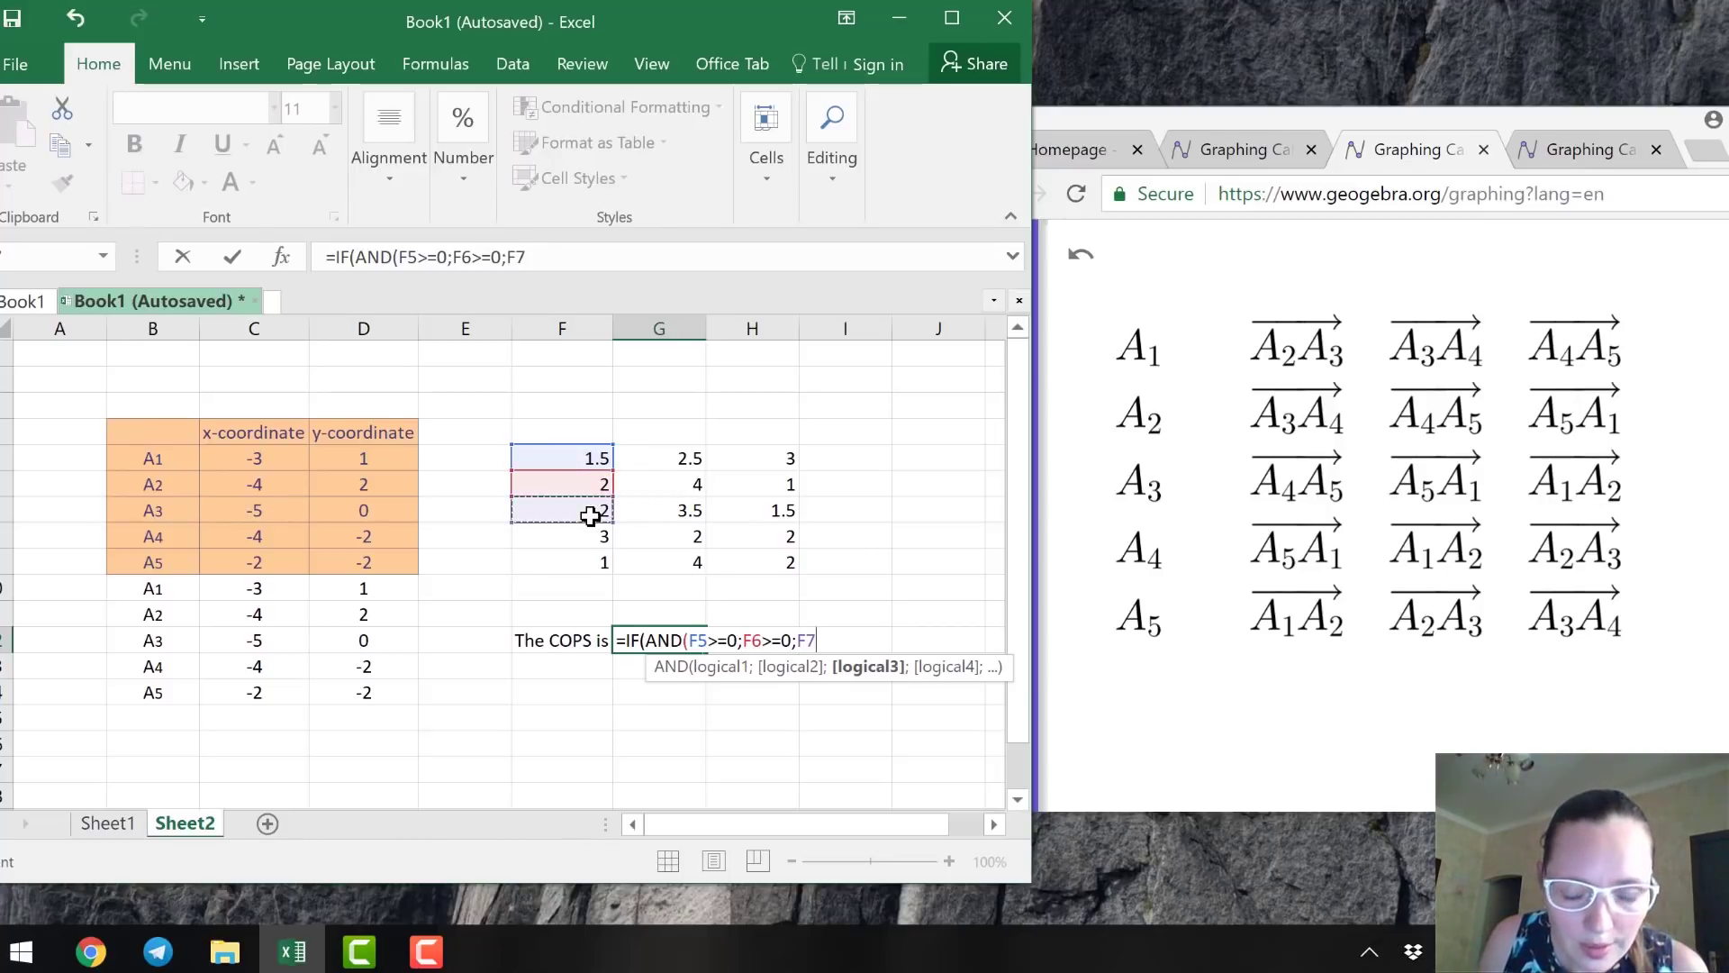
pyautogui.write('>=')
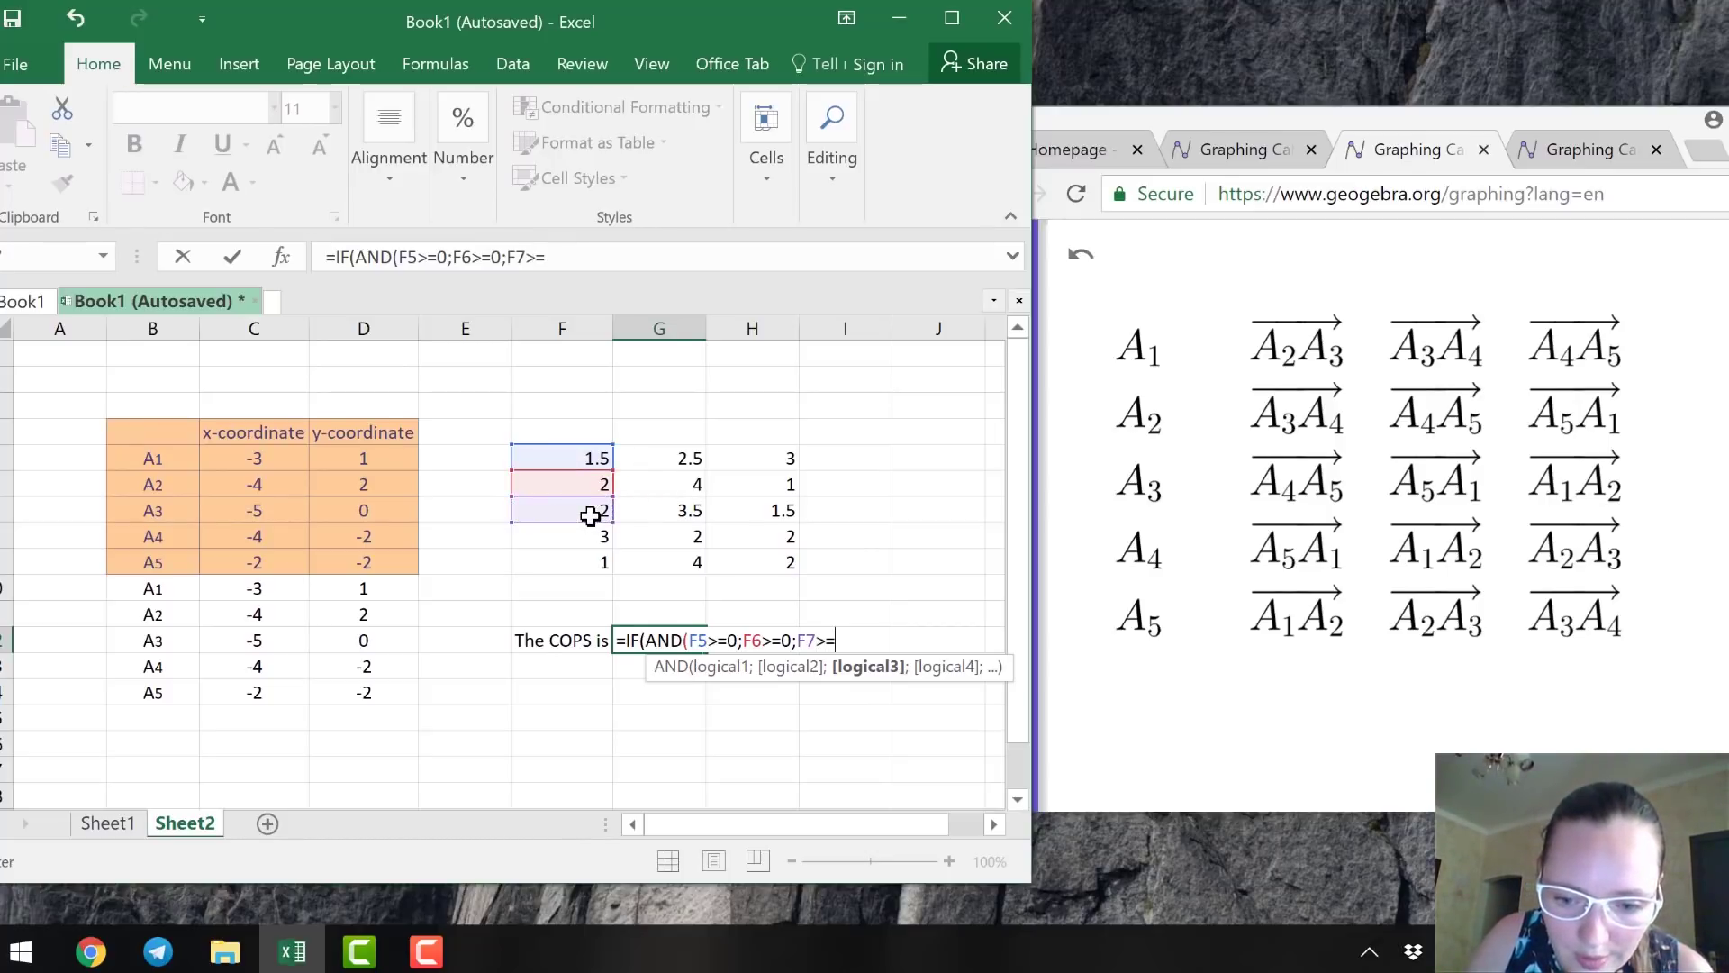
pyautogui.write('0;')
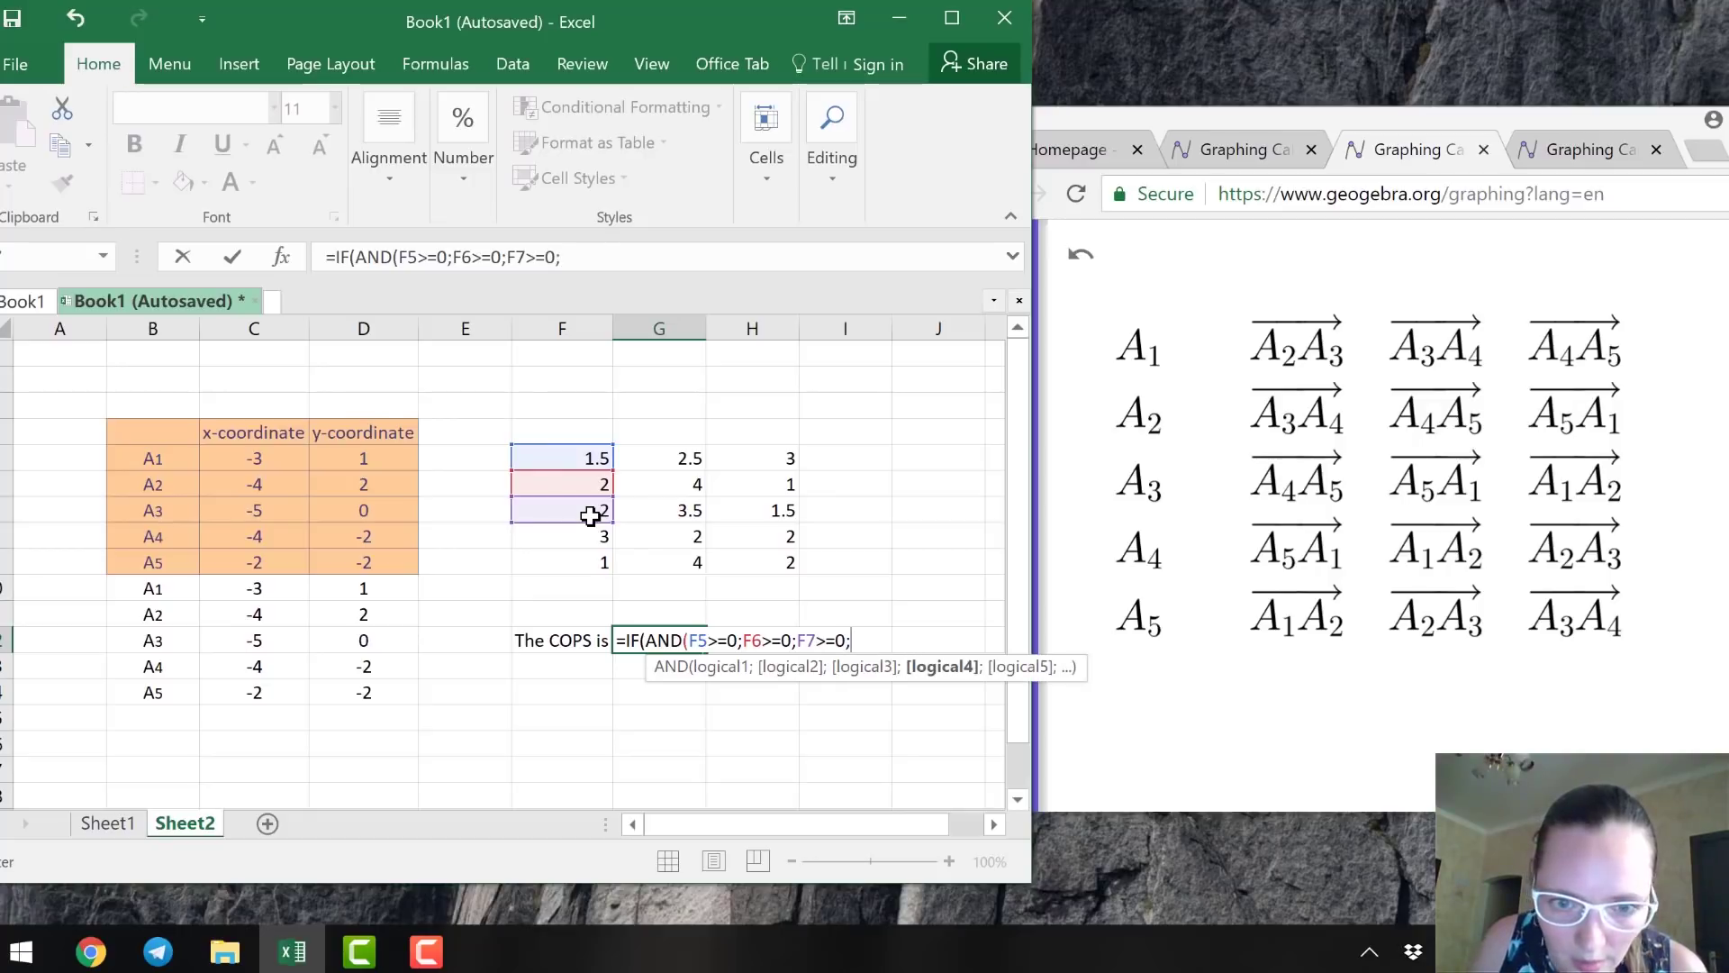
pyautogui.click(583, 546)
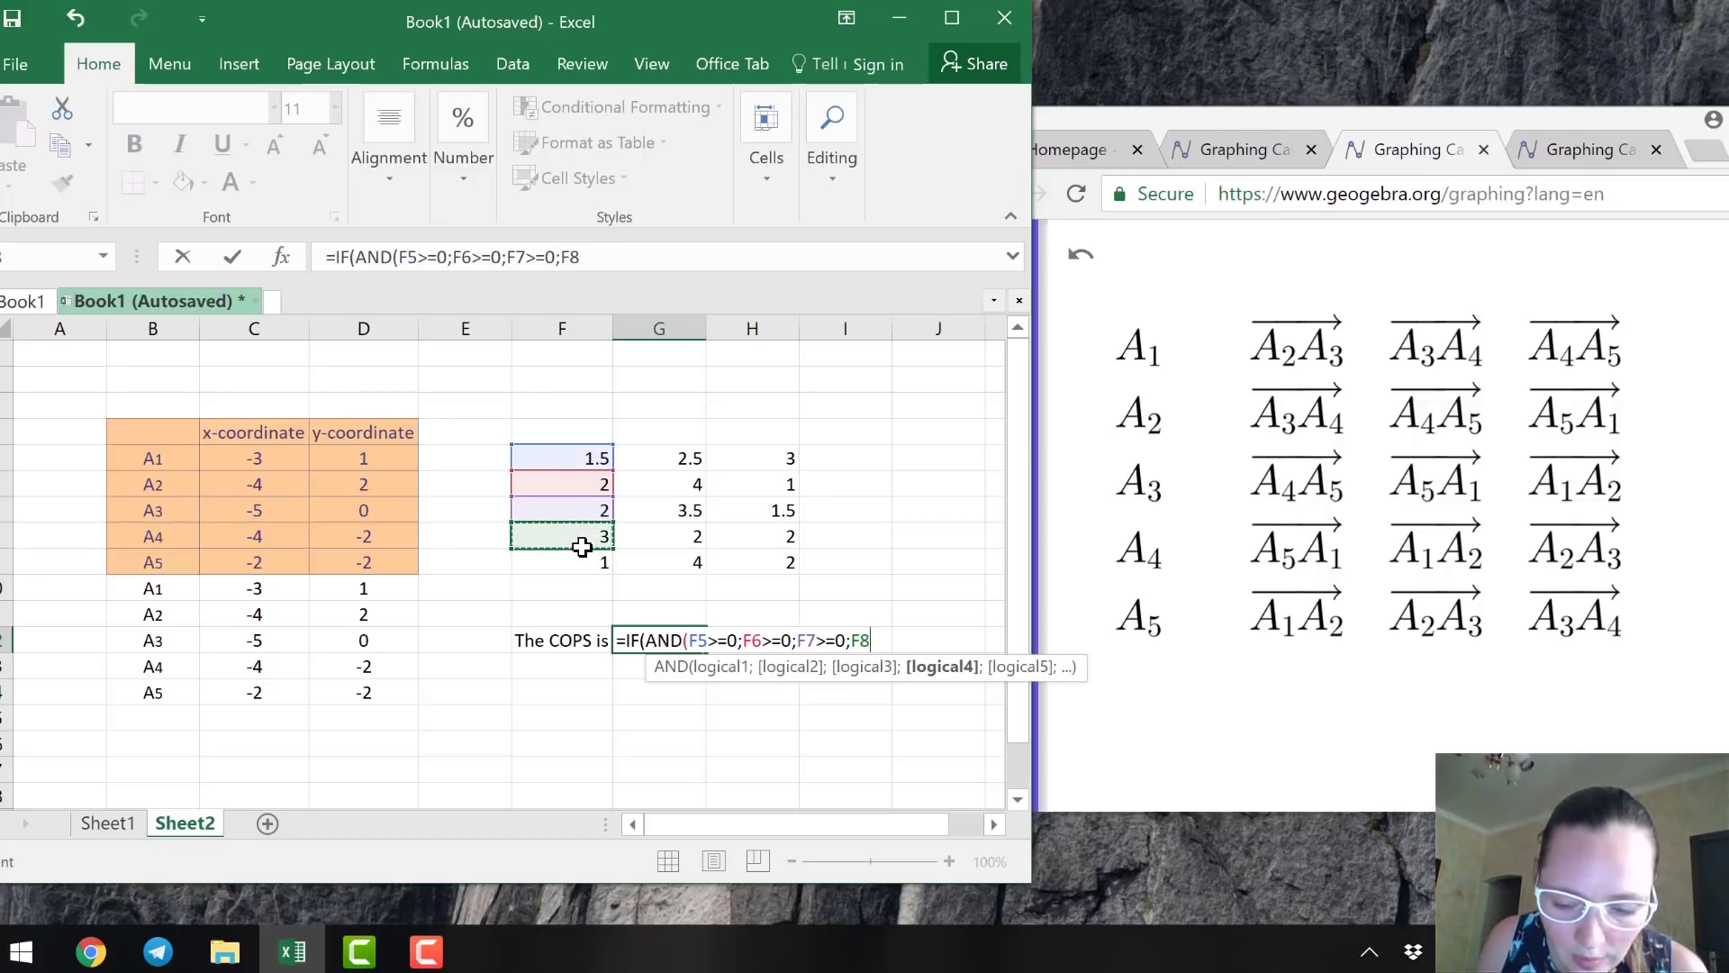
pyautogui.write('>=0;')
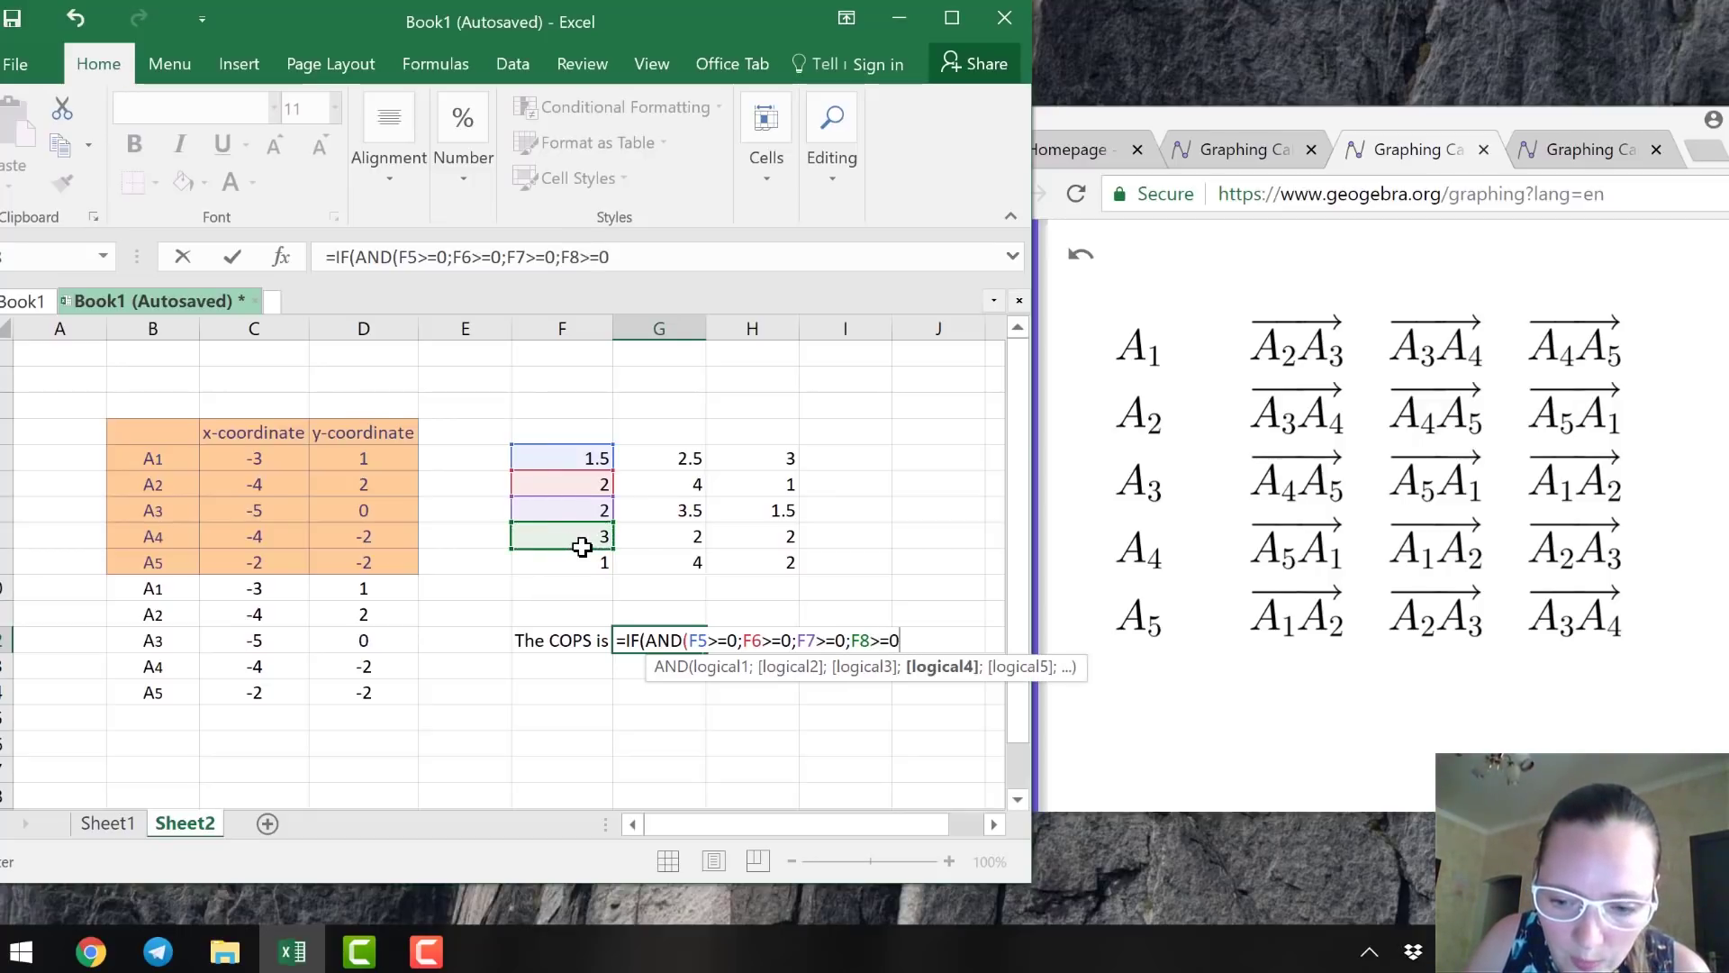
pyautogui.click(569, 564)
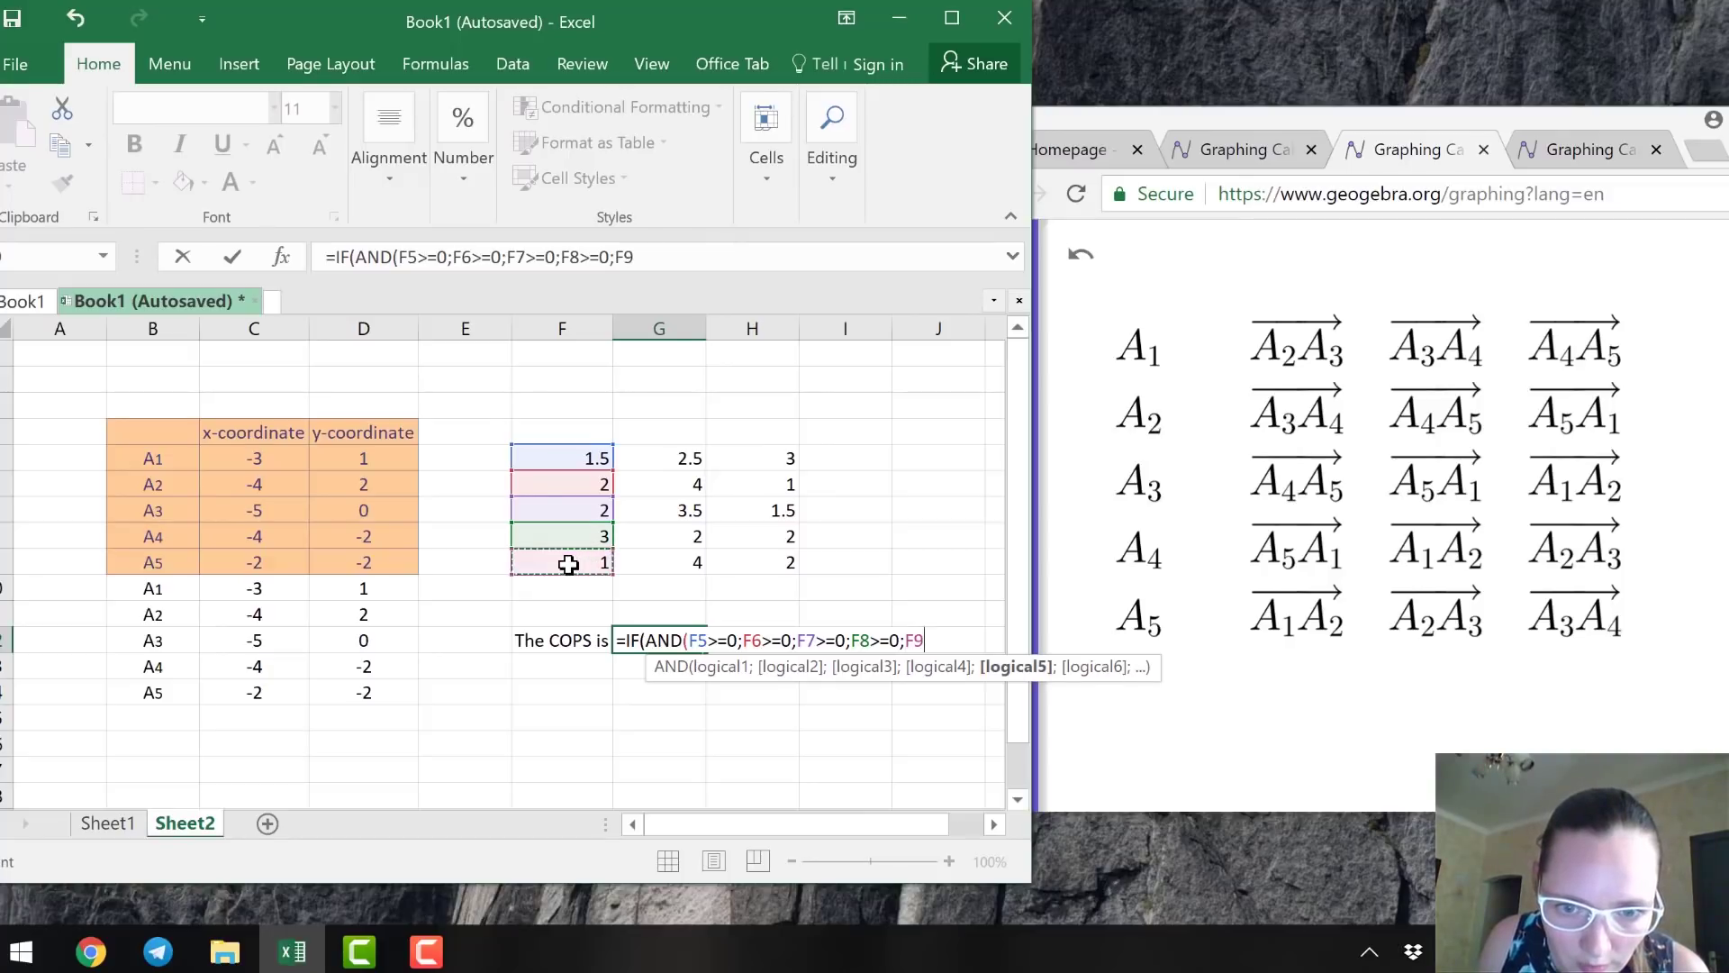
pyautogui.write('>=')
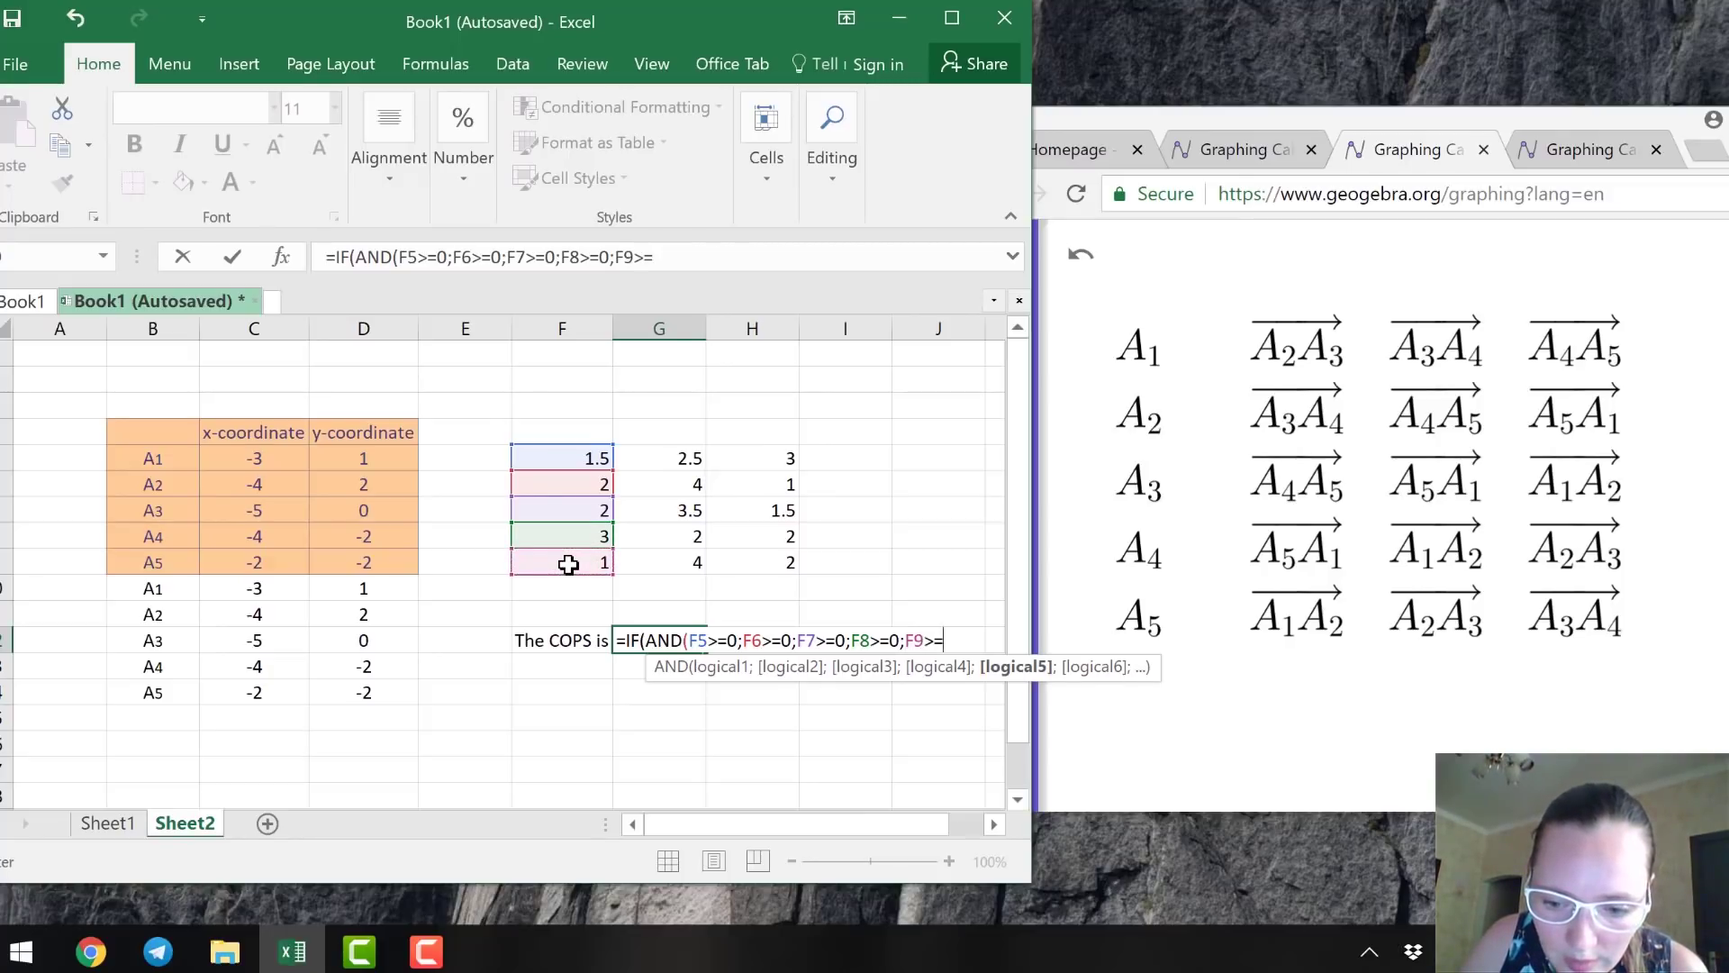
pyautogui.write('0;')
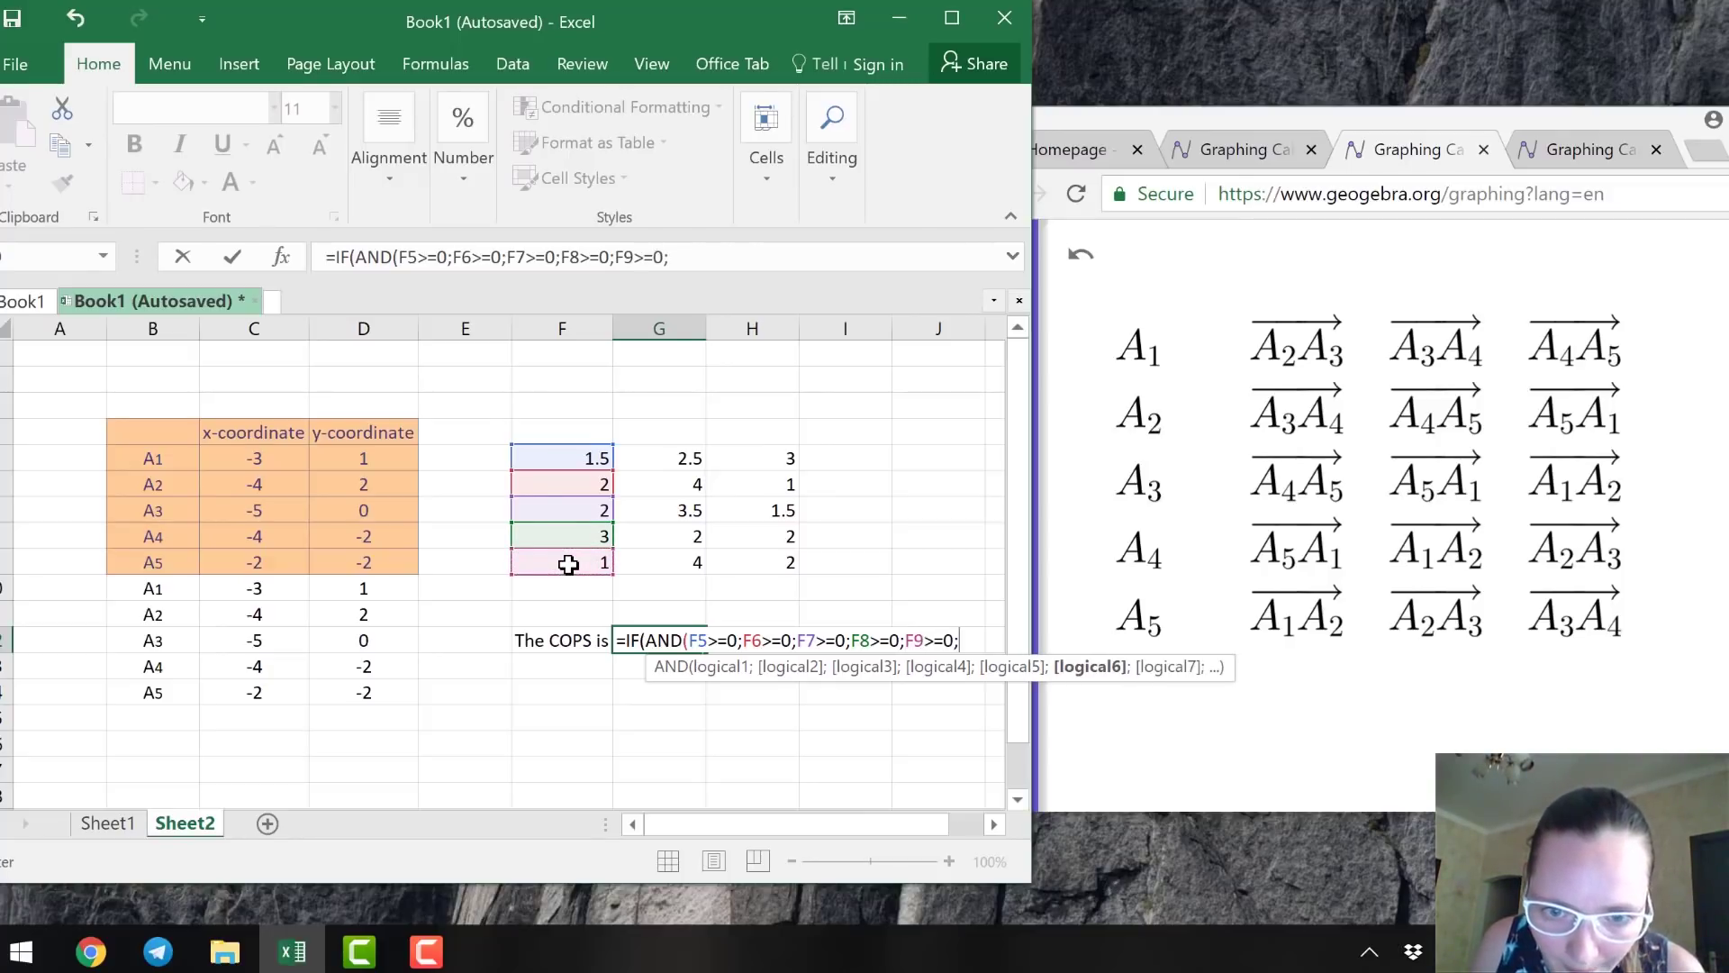
# Add the conditions G5>=0, G6>=0 and G7>=0 from the second area column to the AND test in G12.
pyautogui.click(667, 462)
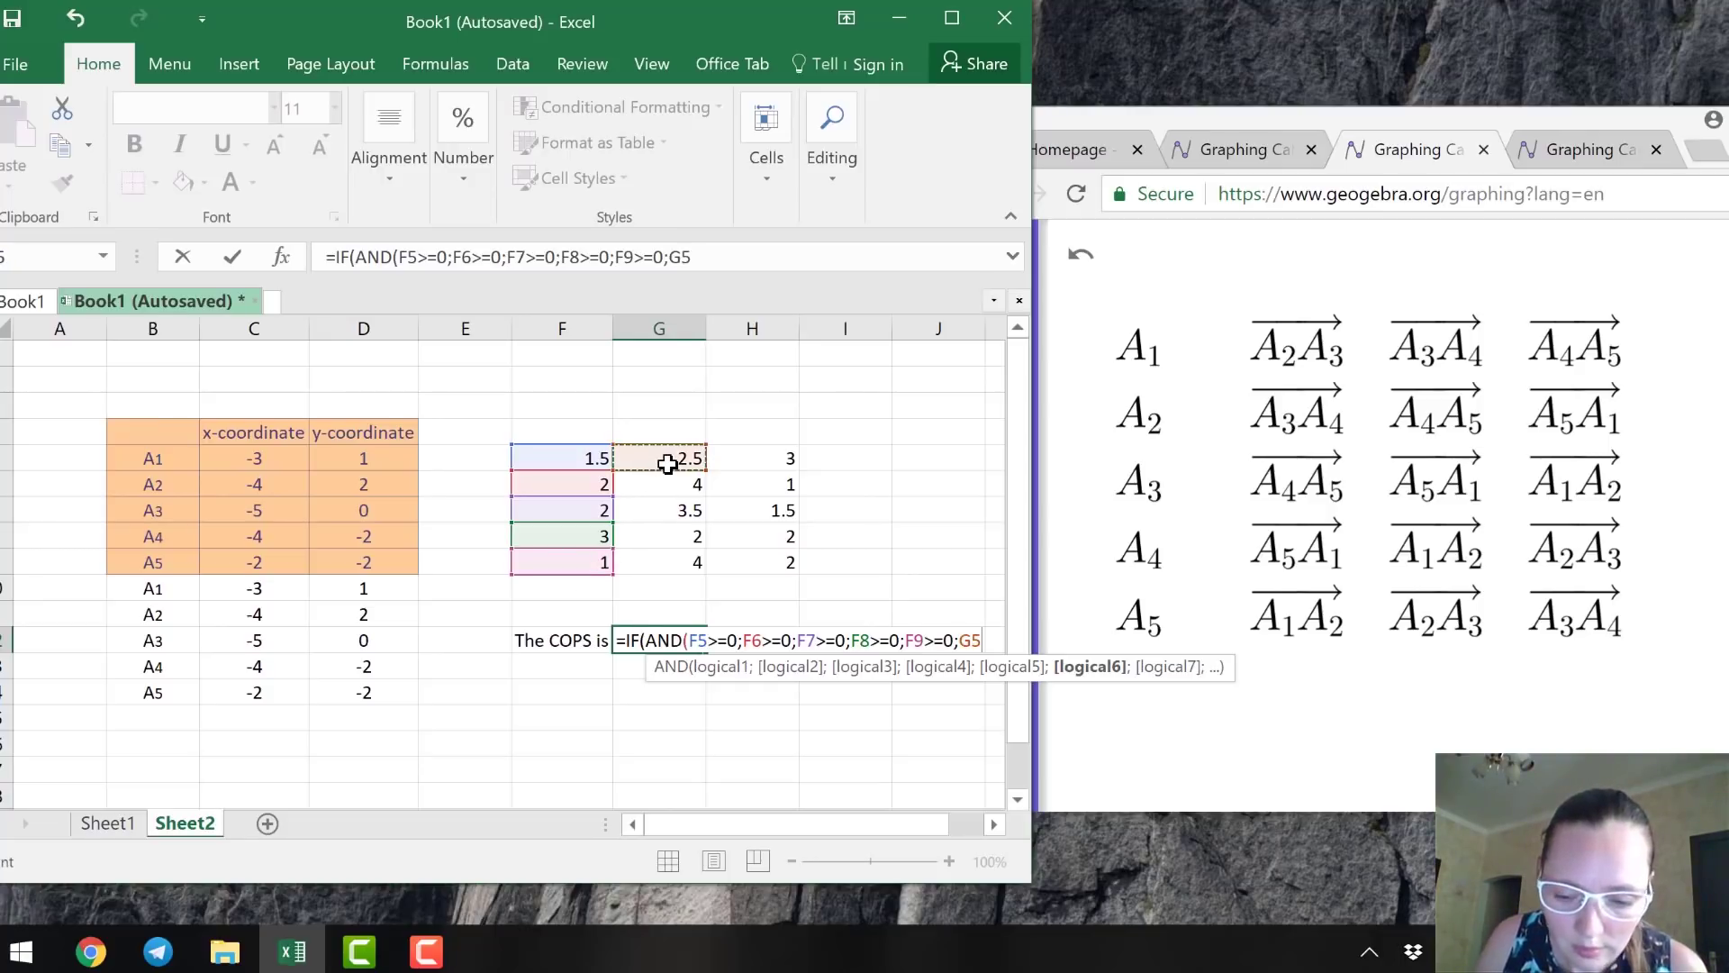
pyautogui.write('>=0;')
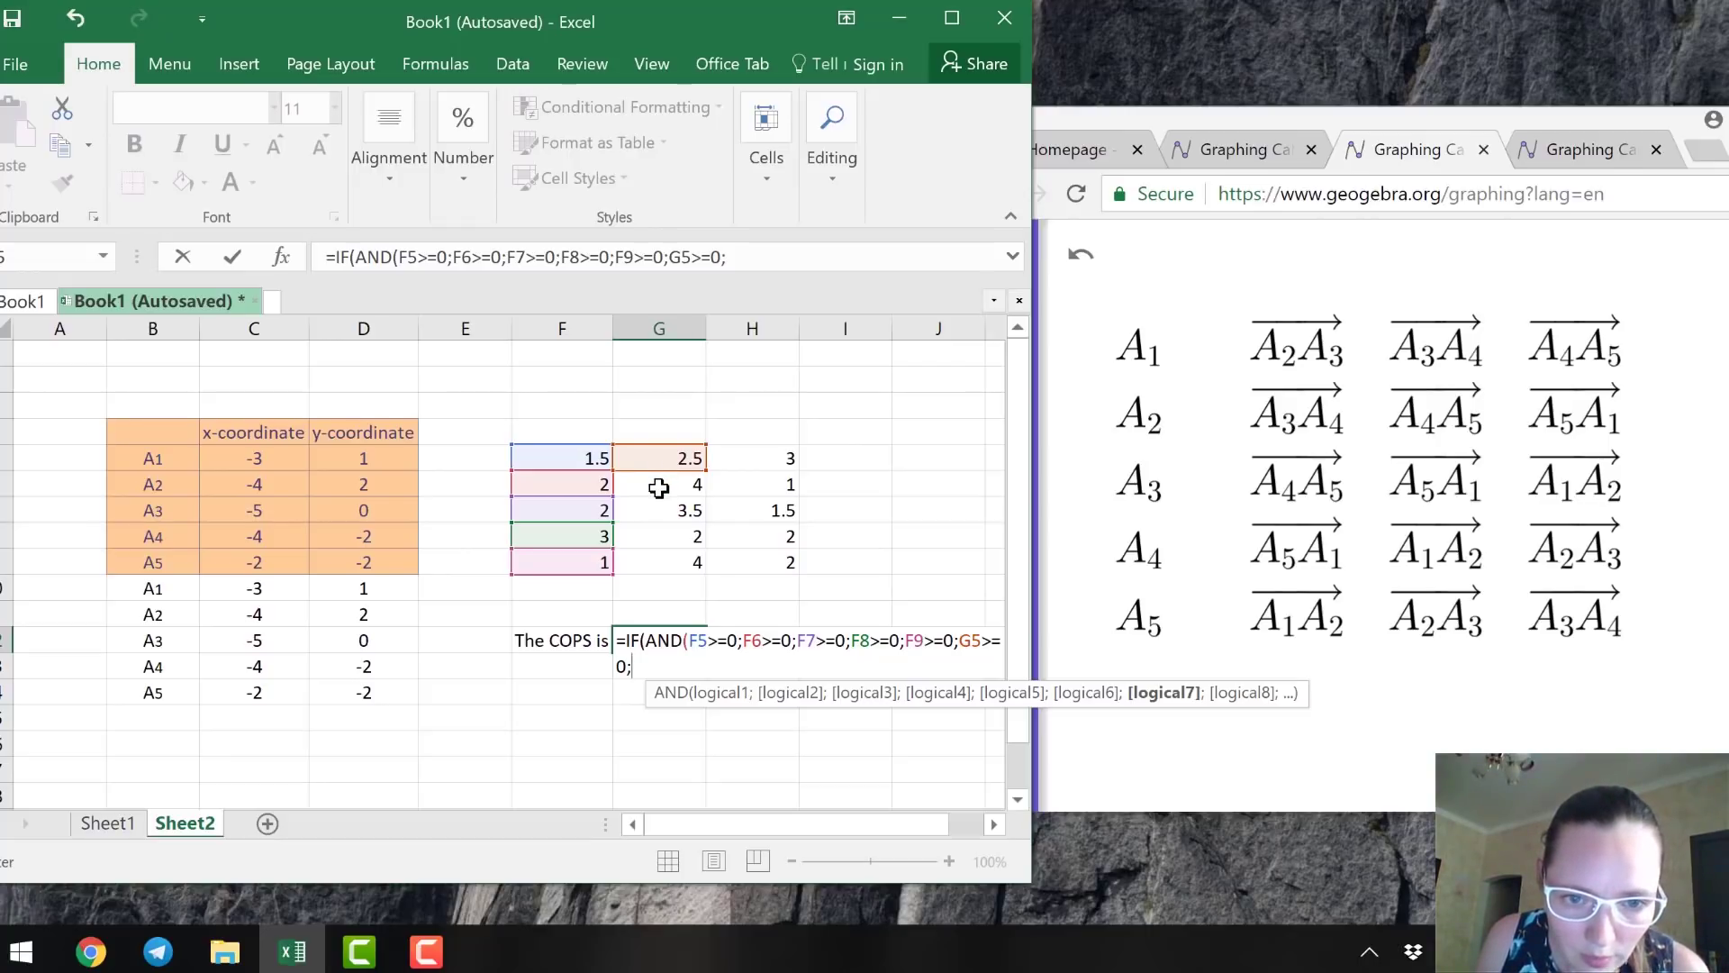
pyautogui.click(659, 487)
pyautogui.write('>=0')
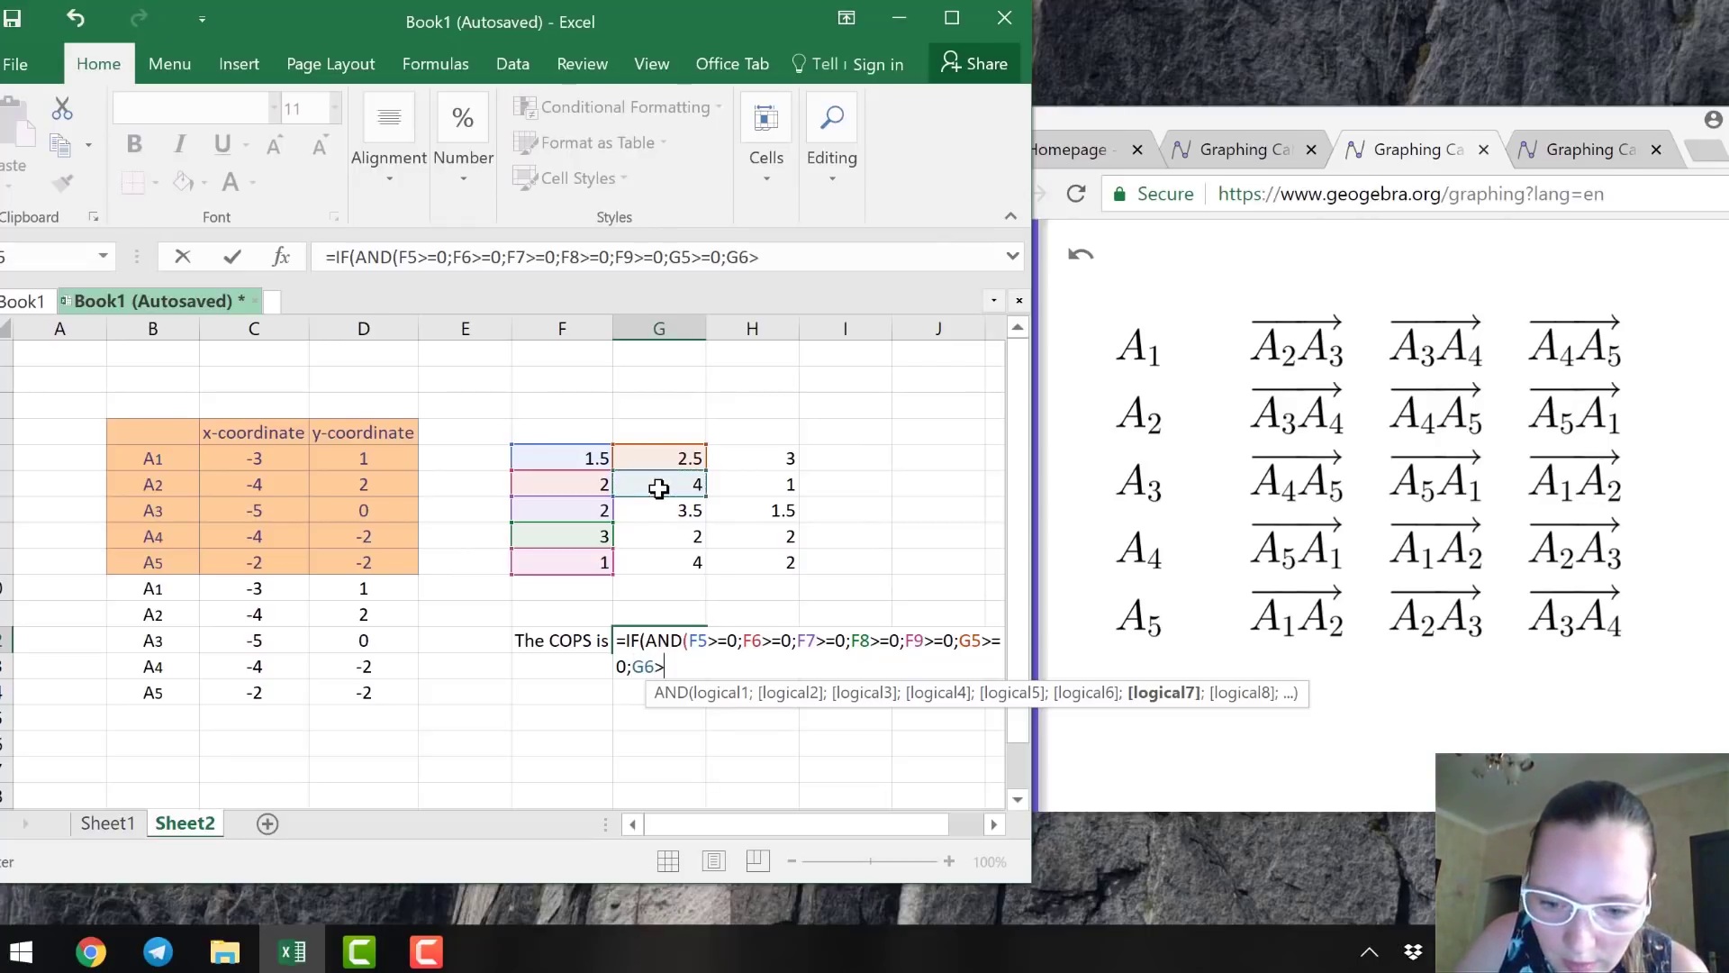
pyautogui.write(';')
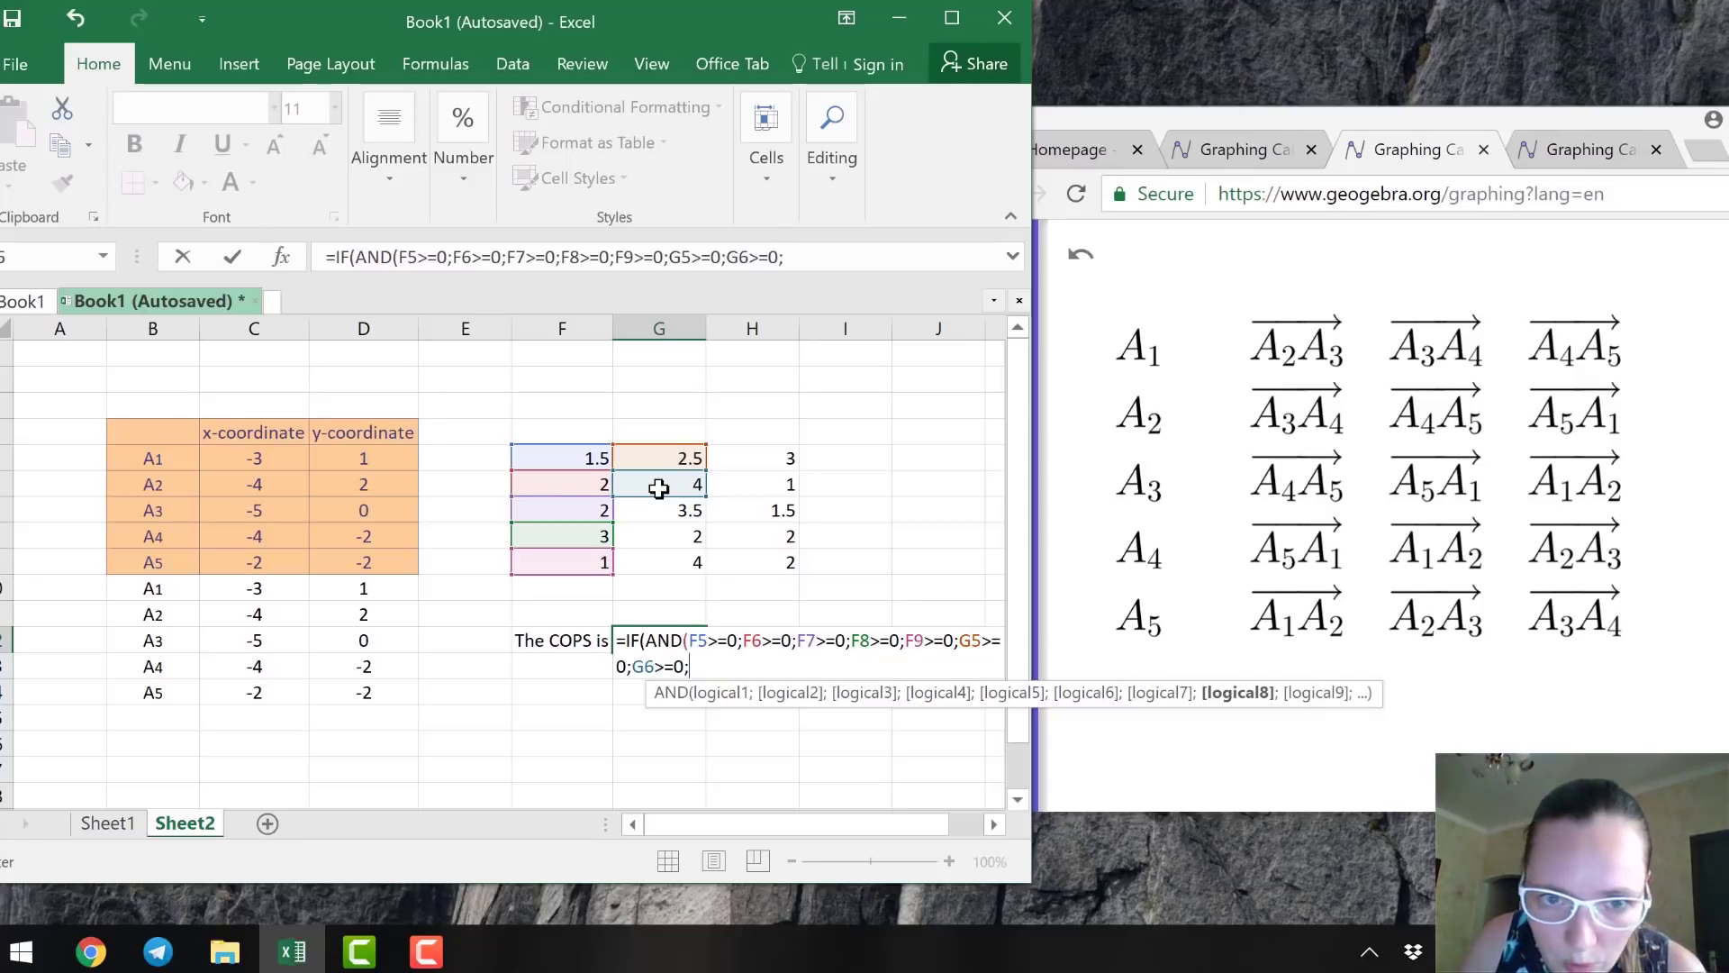
pyautogui.click(663, 521)
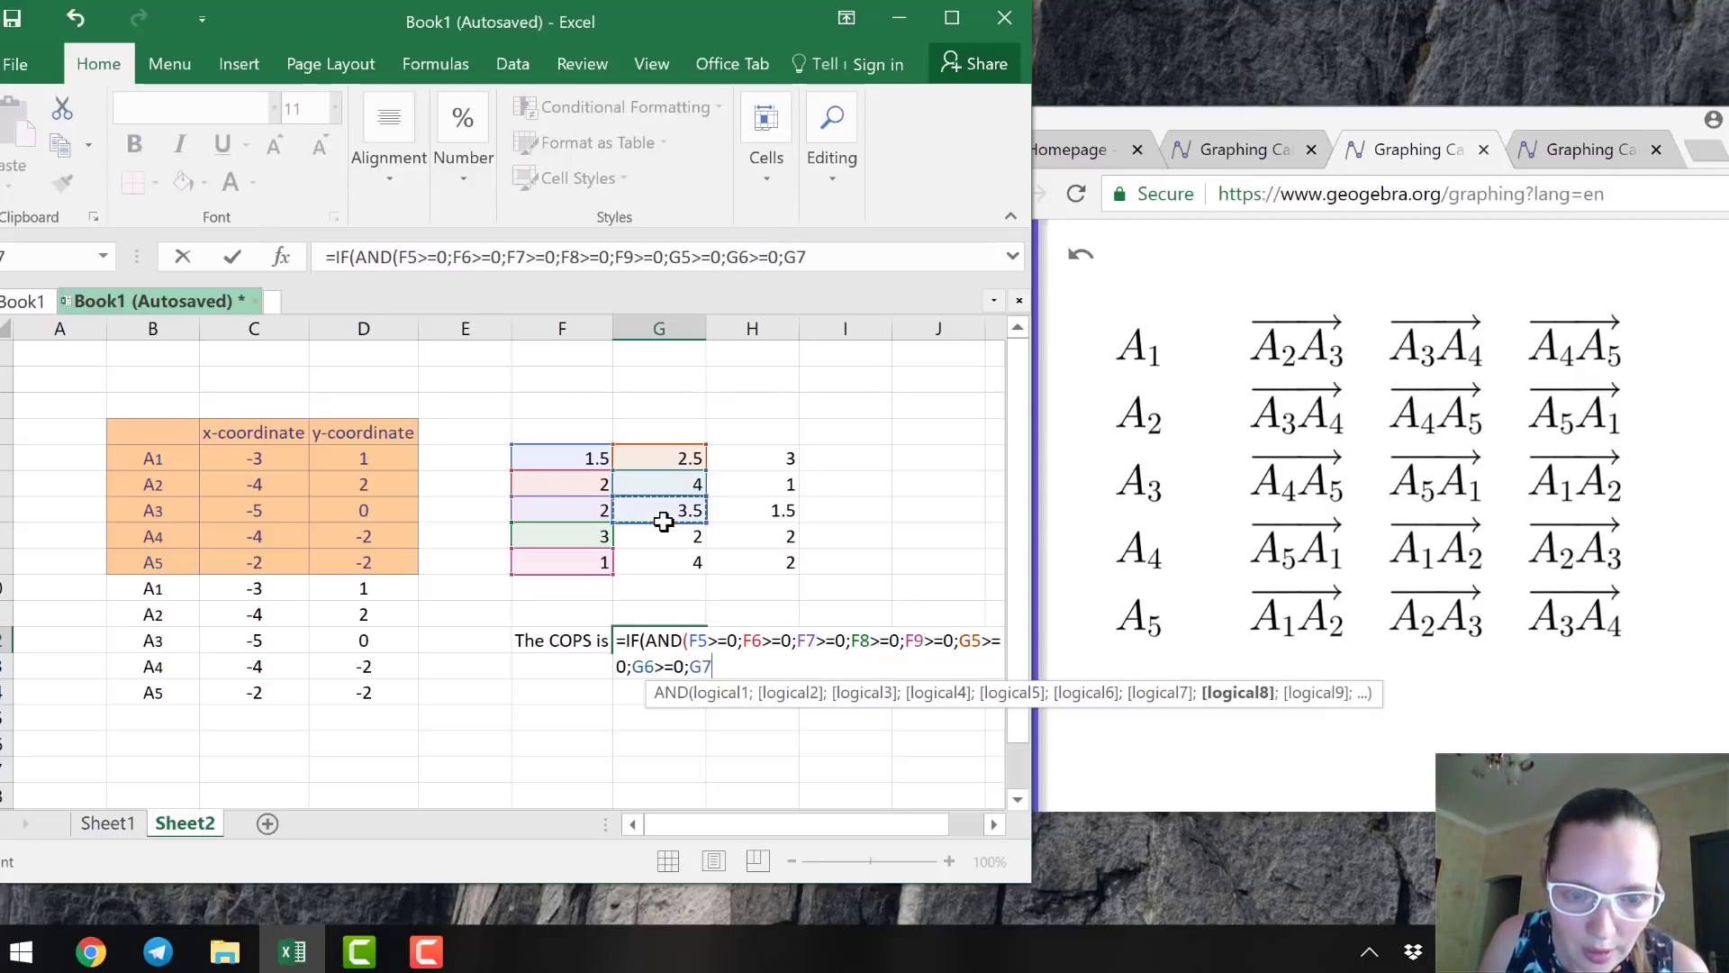
pyautogui.write('>=0')
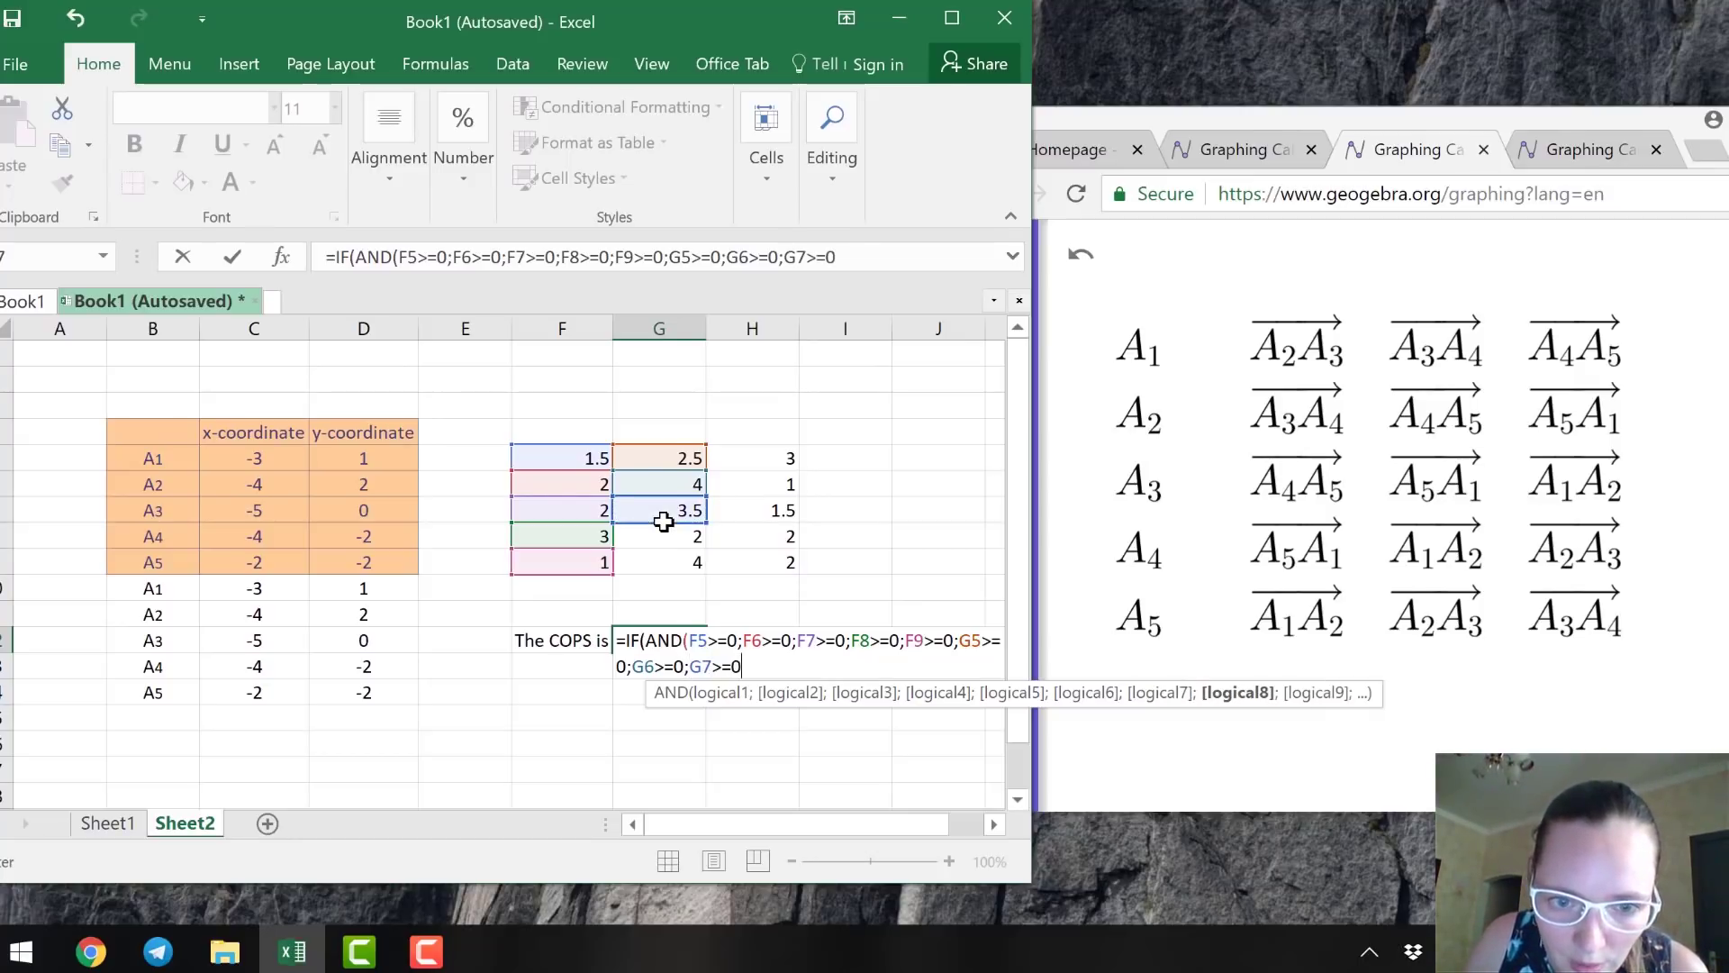
pyautogui.write(';')
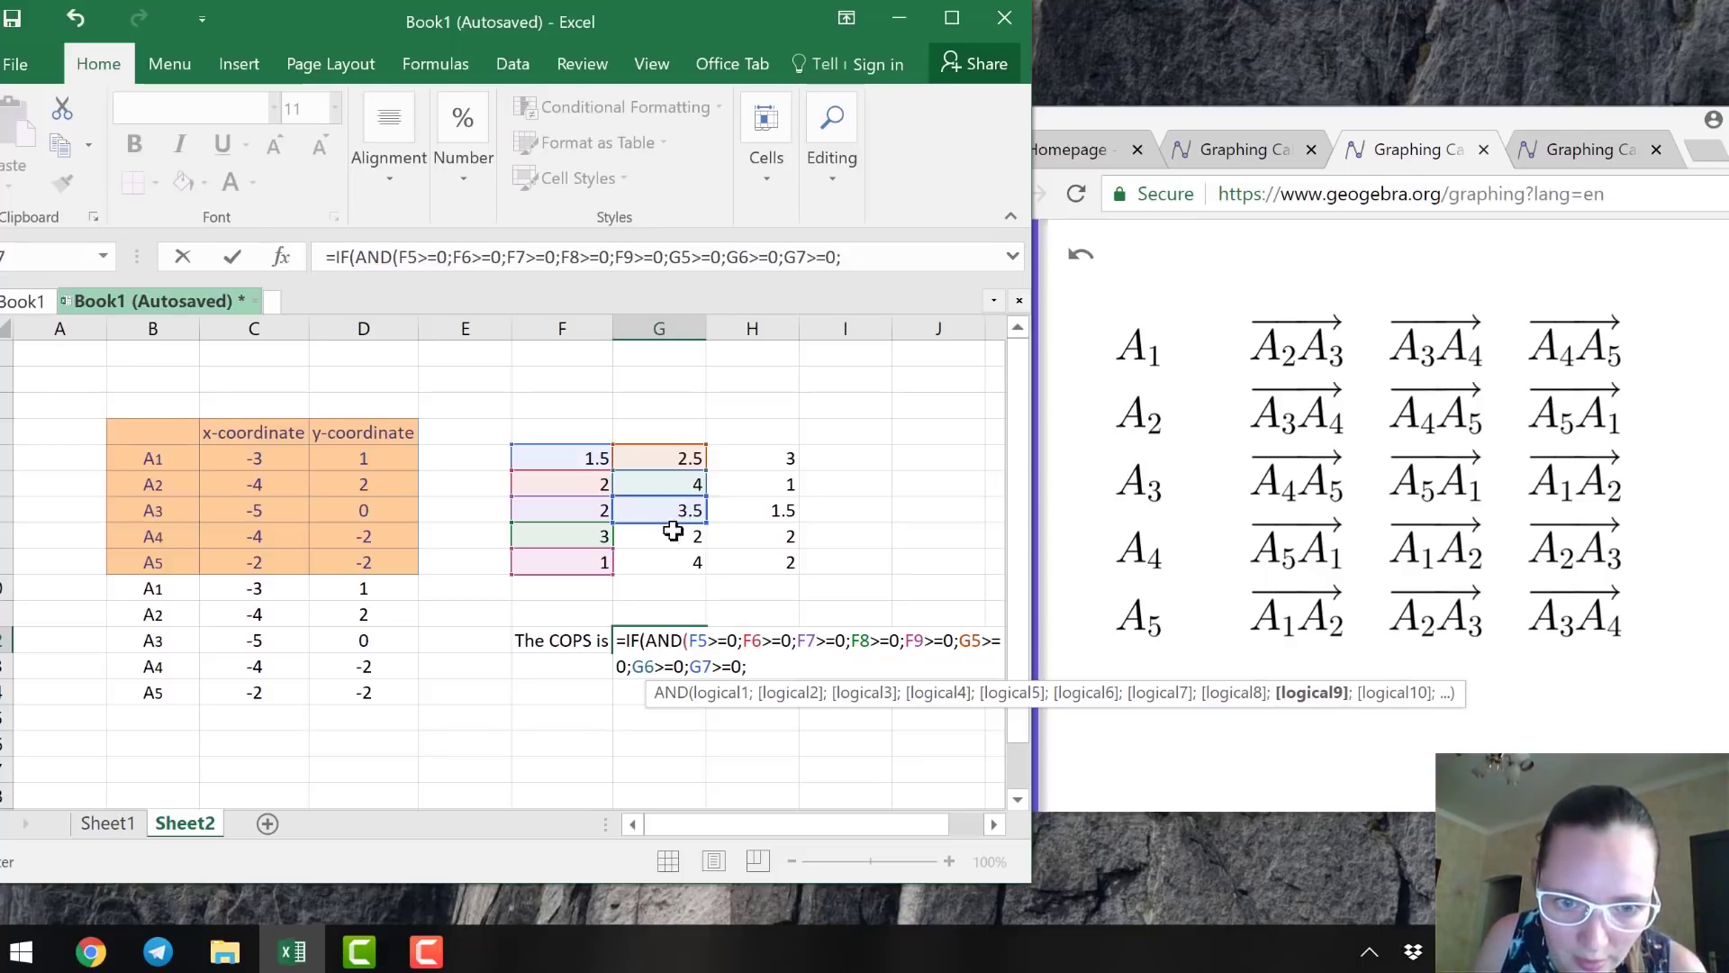
# Complete the second area column's conditions in the G12 formula with G8>=0 and G9>=0.
pyautogui.click(682, 539)
pyautogui.write('>=0;')
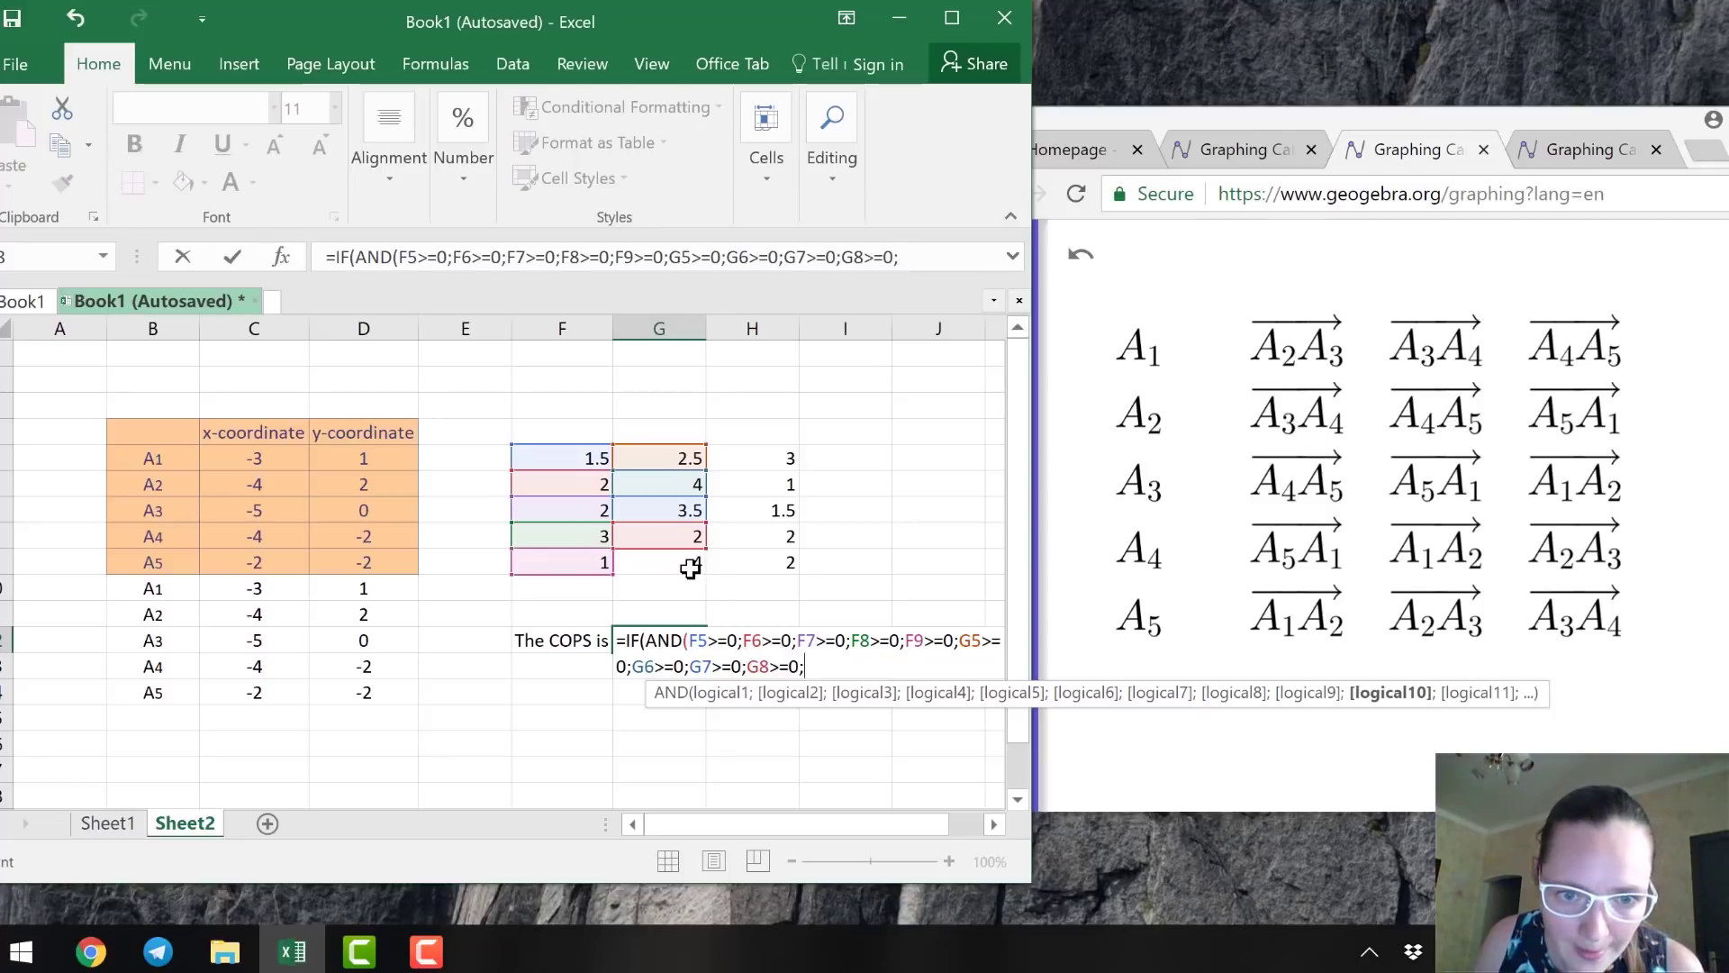
pyautogui.click(690, 565)
pyautogui.write('>=0')
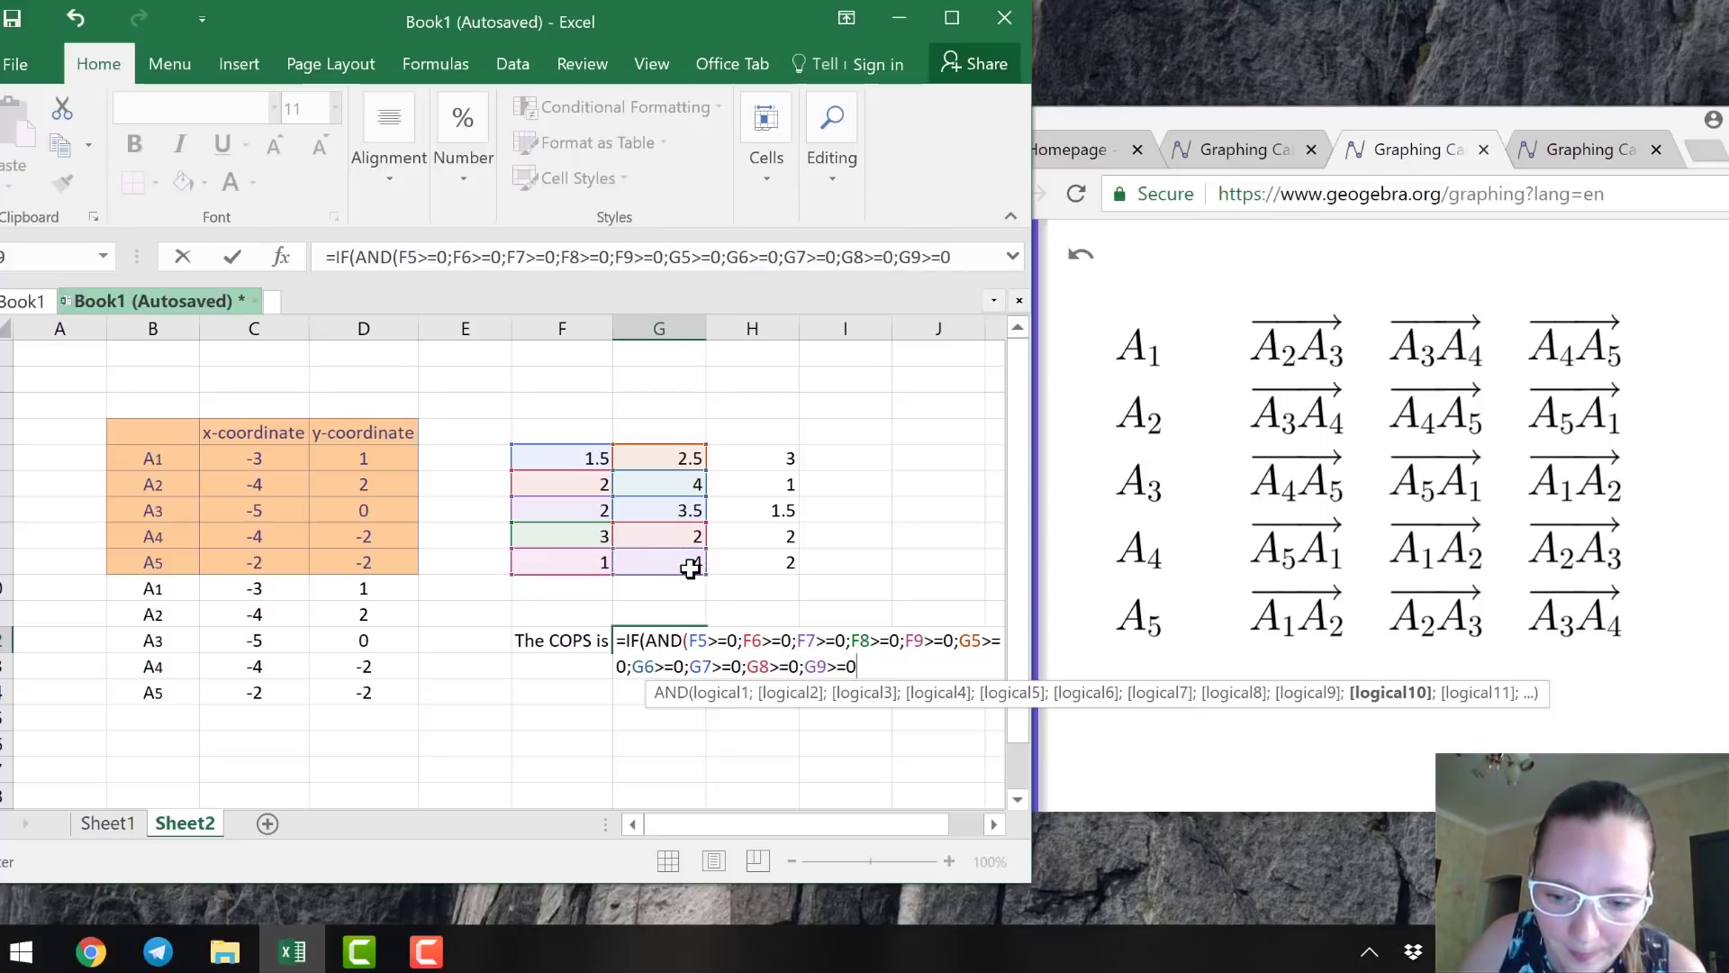
pyautogui.write(';')
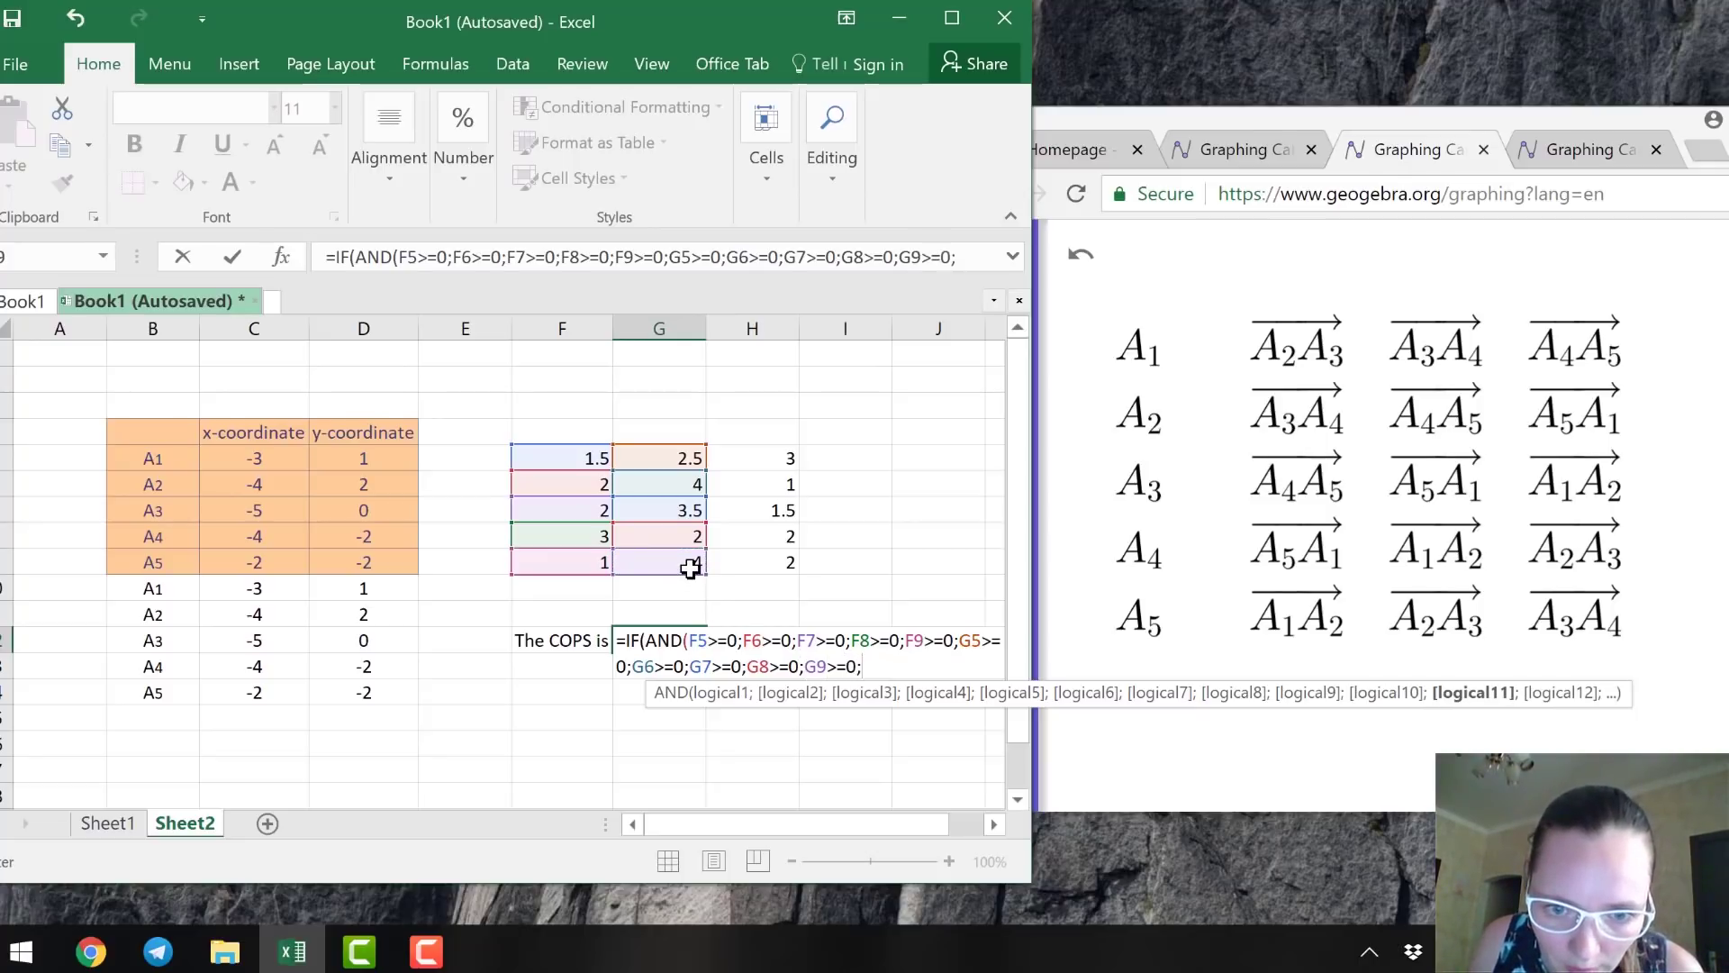
# Append the conditions H5>=0, H6>=0 and H7>=0 from the third area column to the AND test in G12.
pyautogui.click(794, 458)
pyautogui.write('>=')
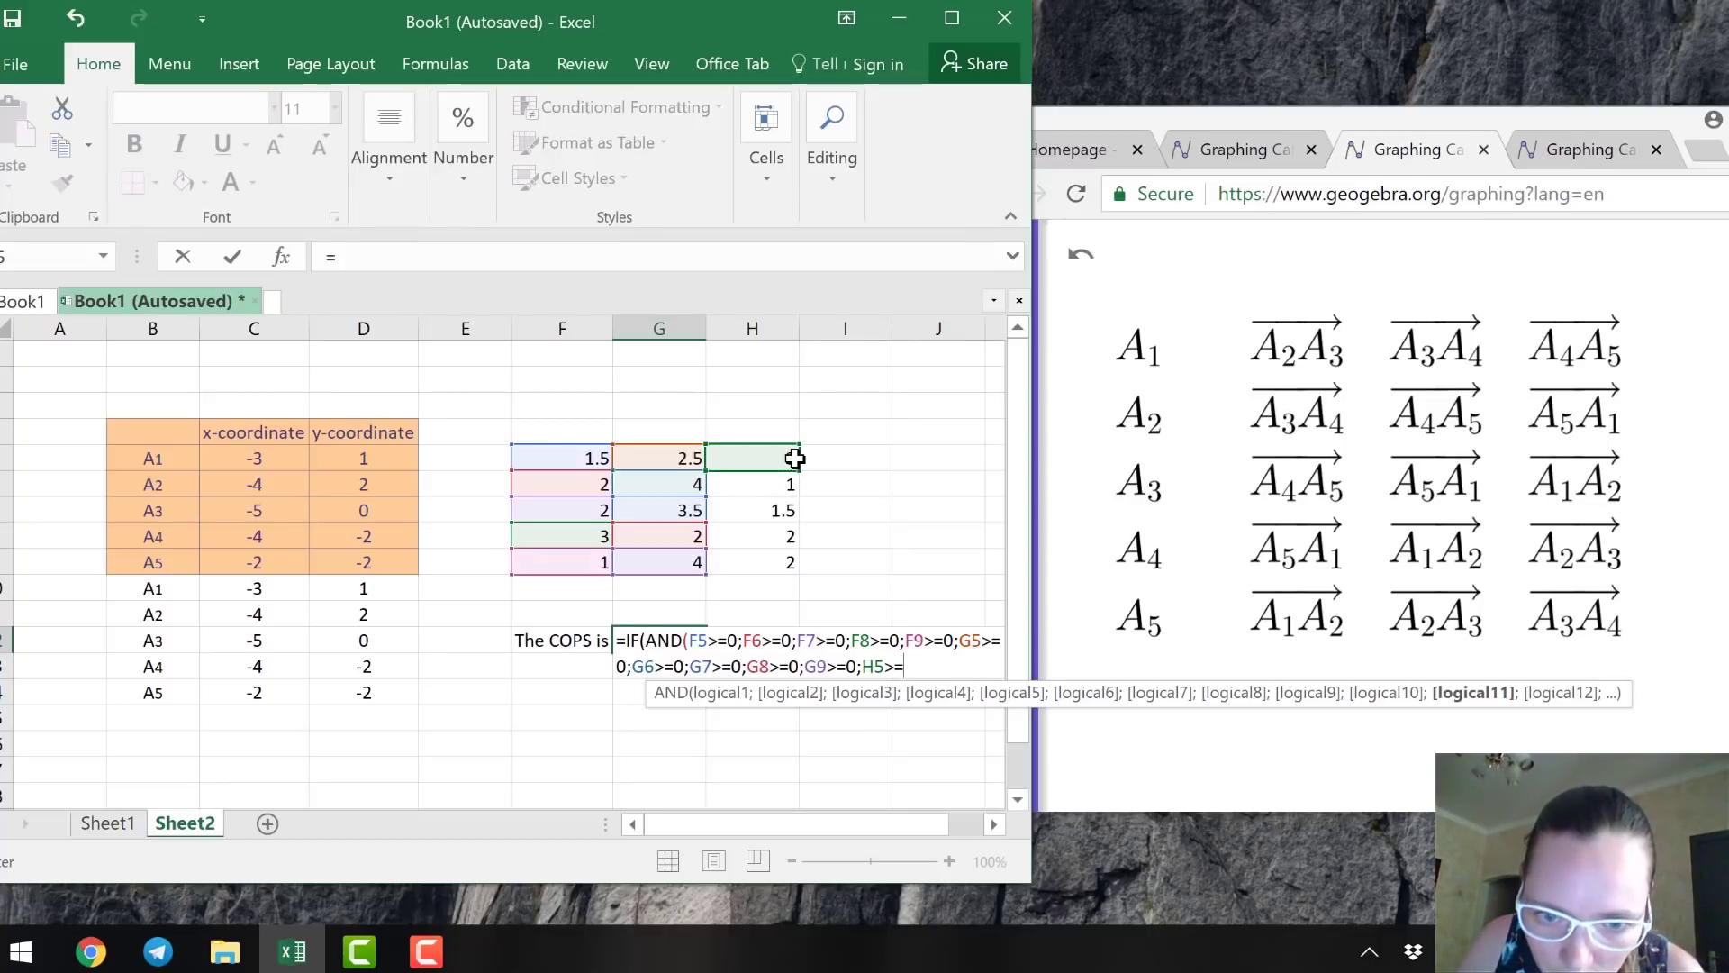
pyautogui.write('0')
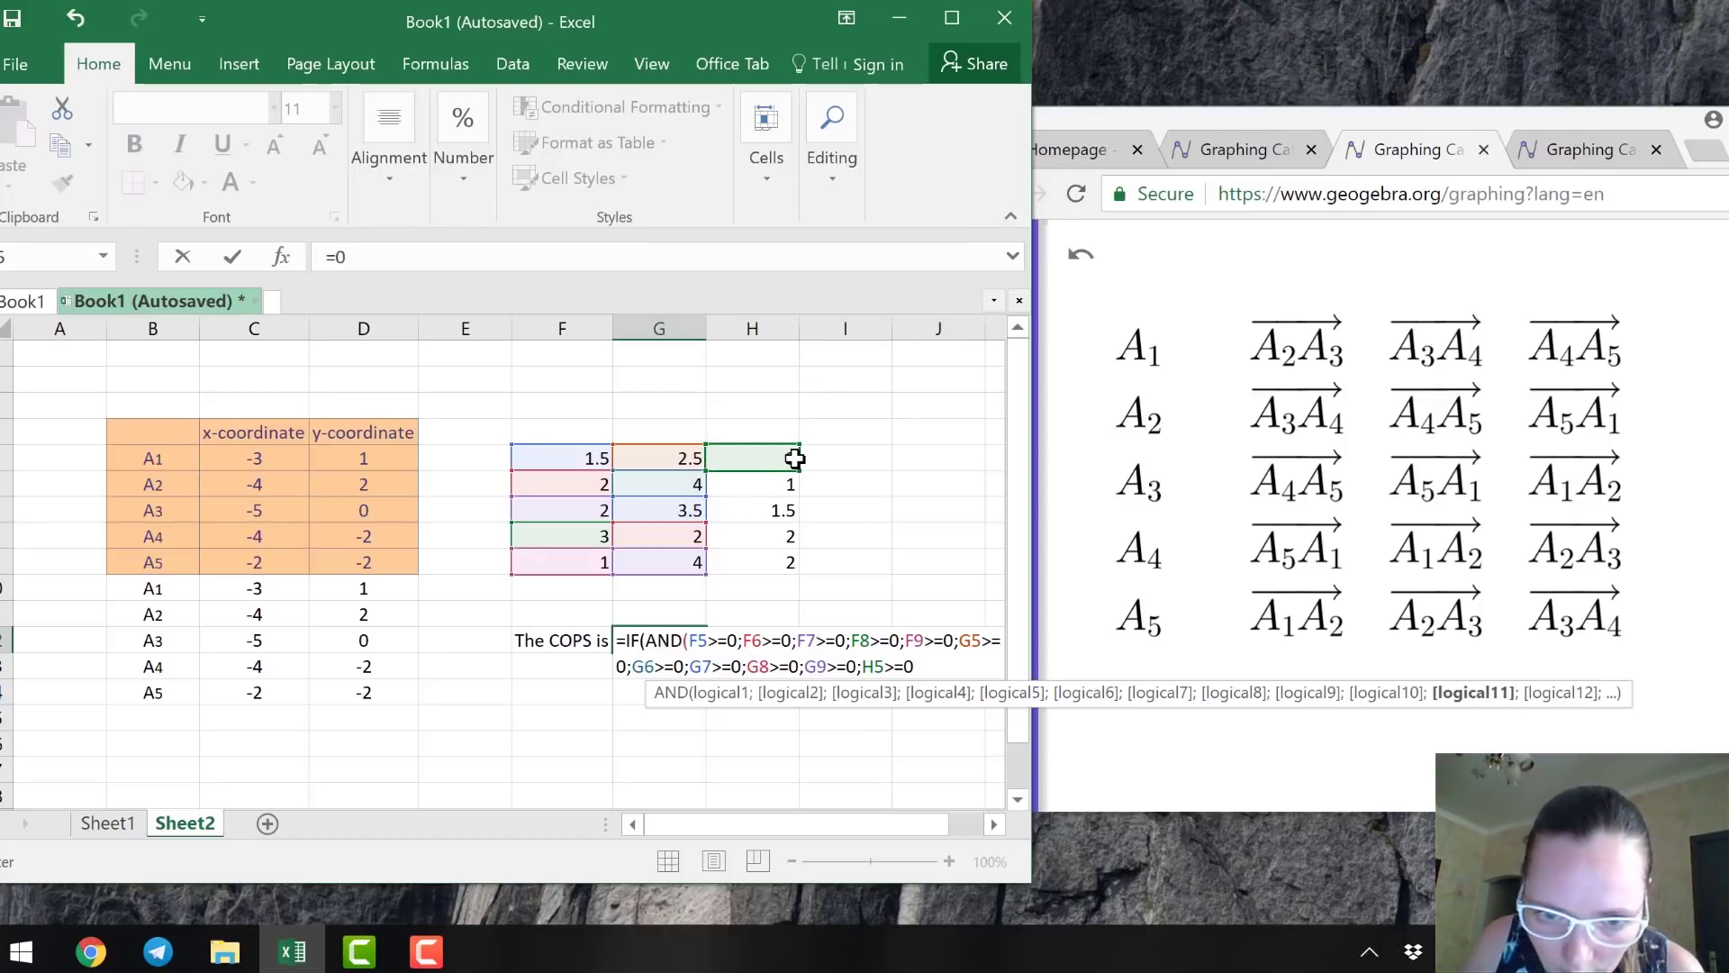
pyautogui.write(';')
pyautogui.click(775, 494)
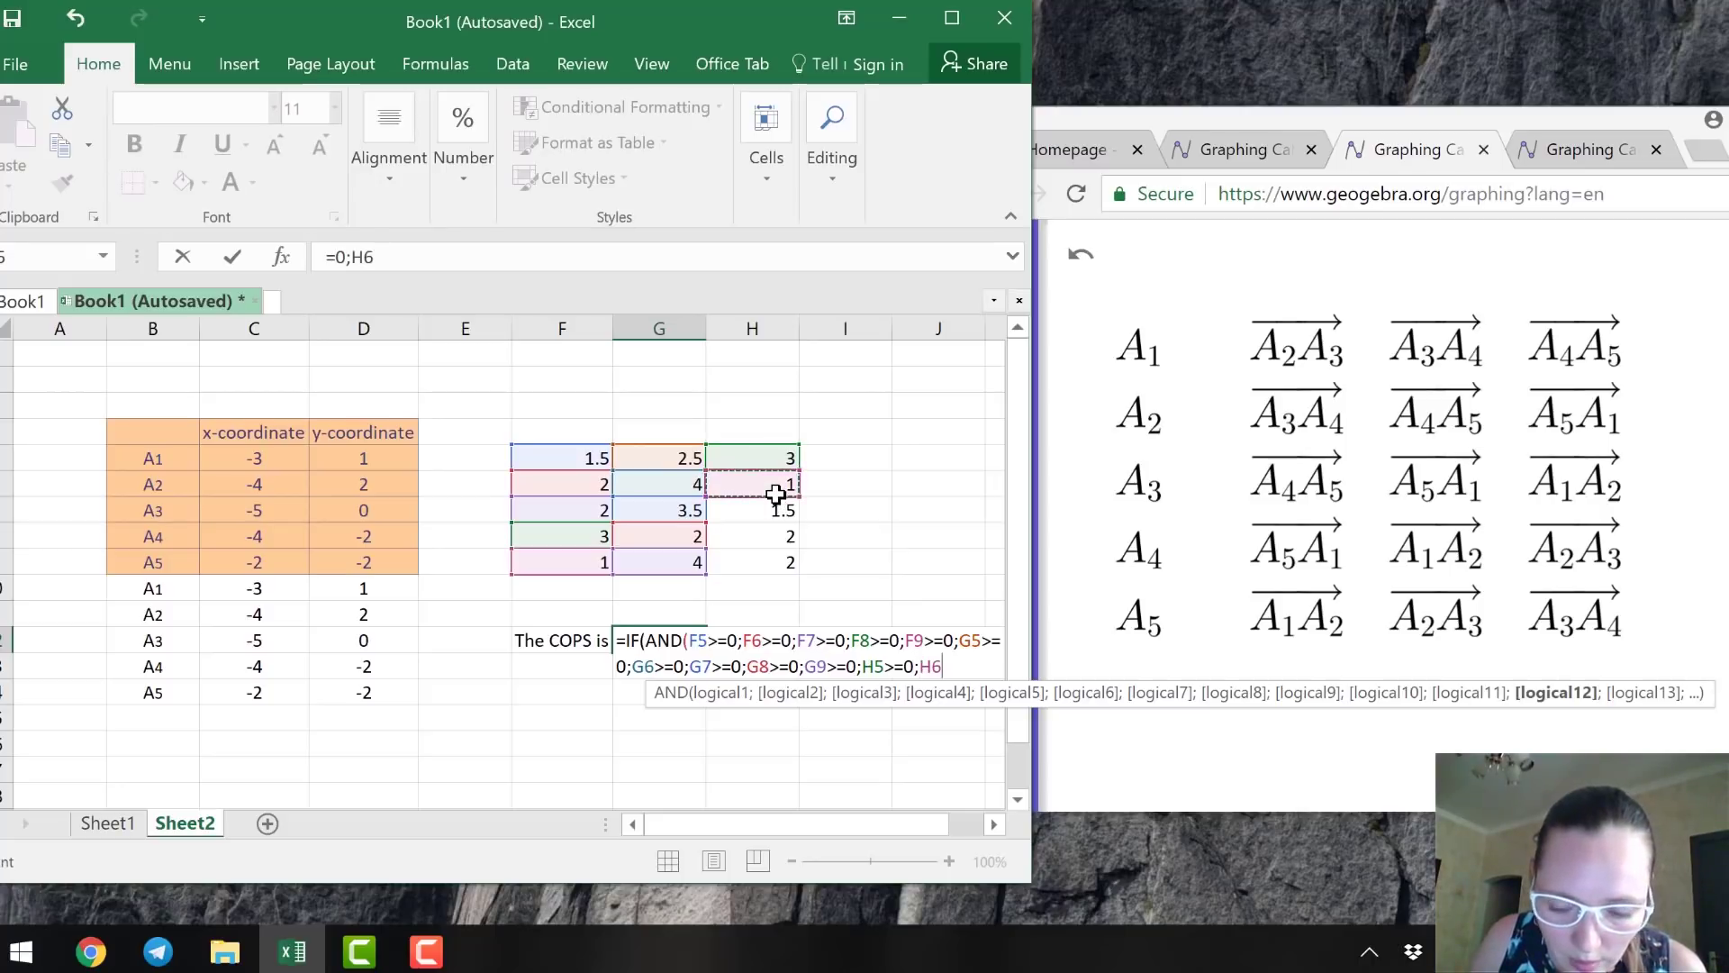
pyautogui.write('>=0')
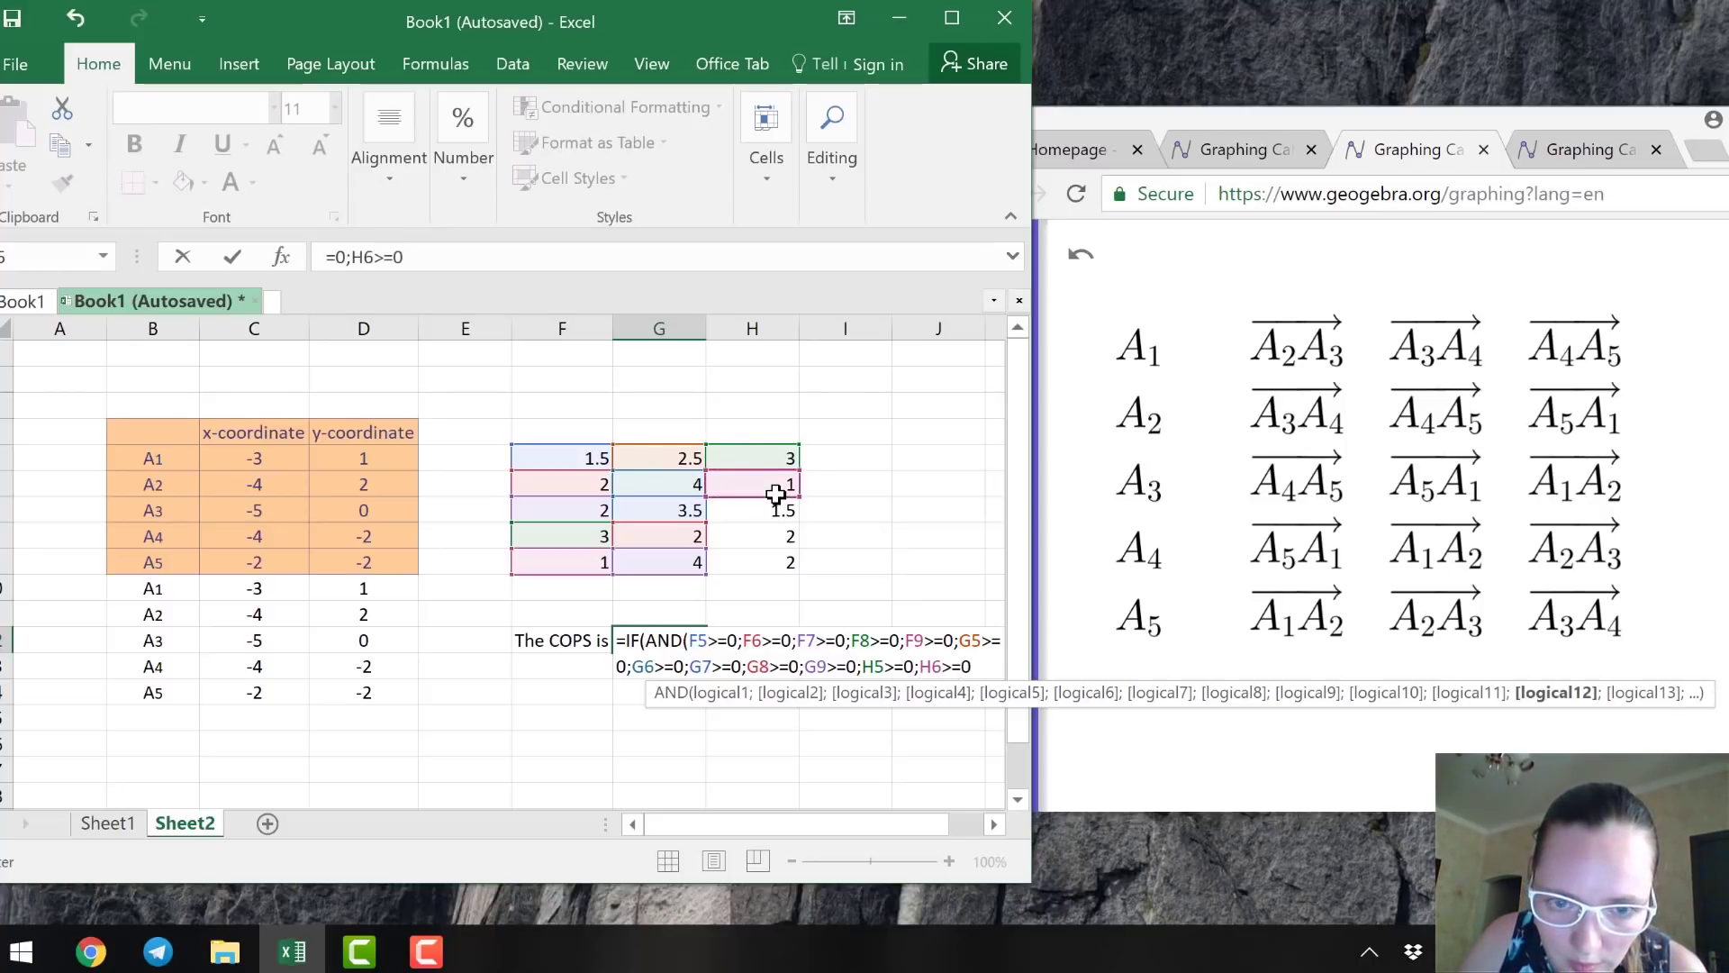
pyautogui.write(';')
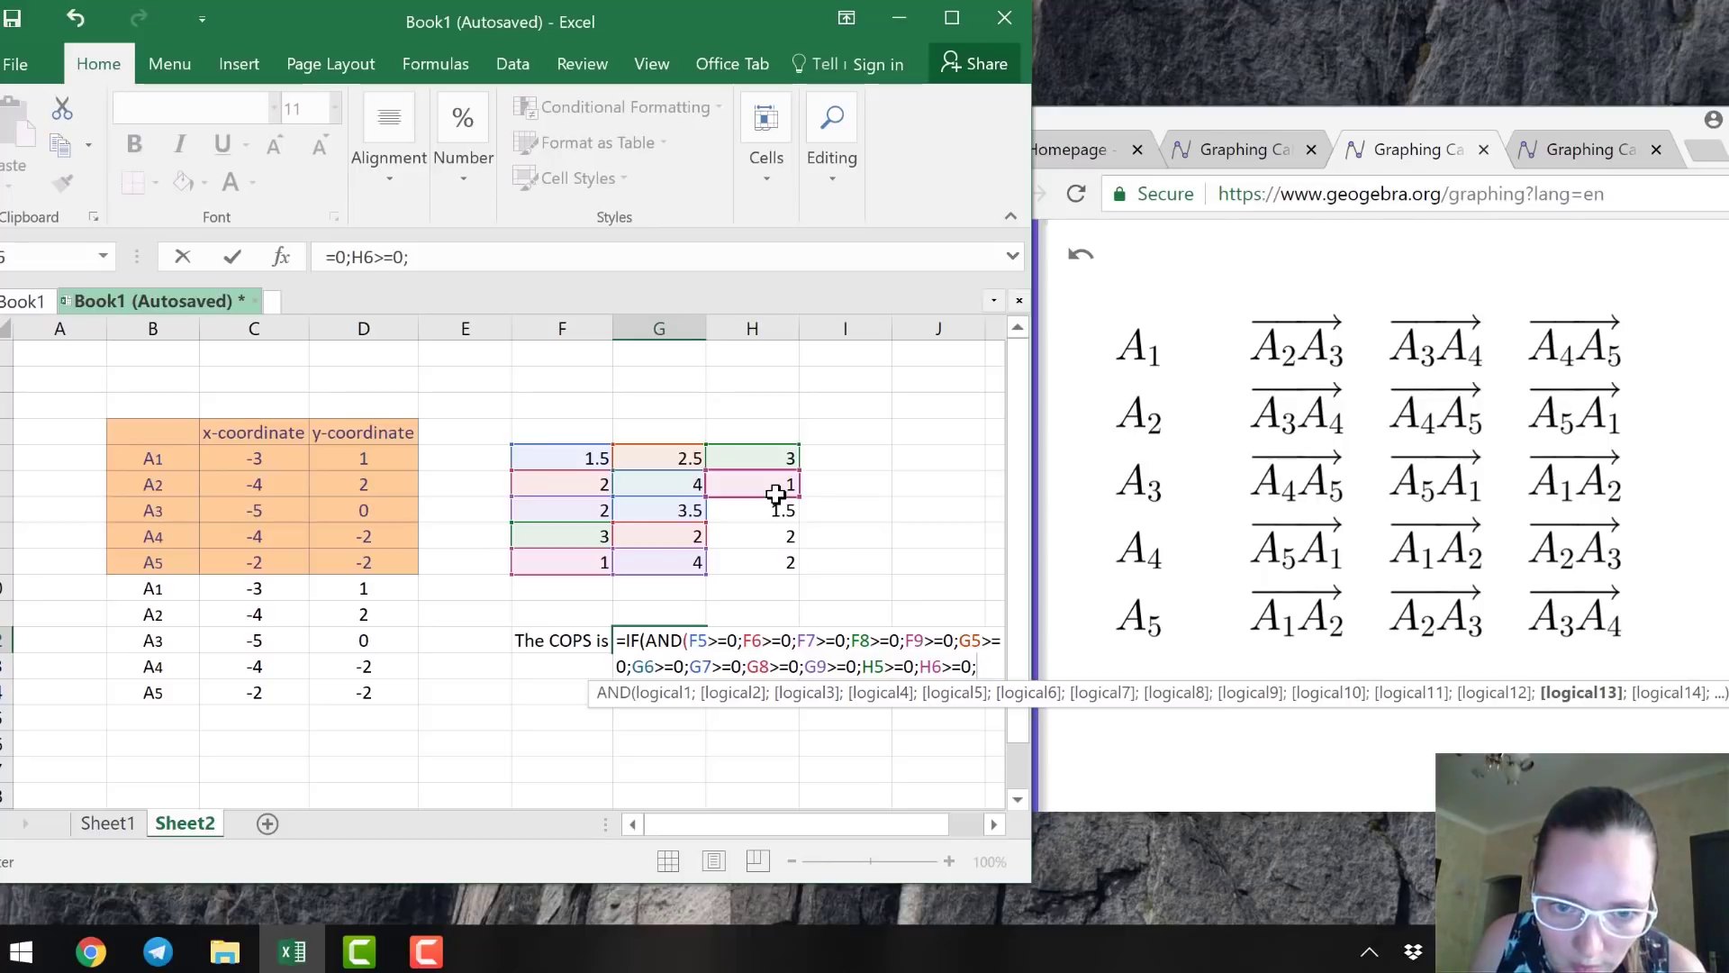
pyautogui.click(775, 516)
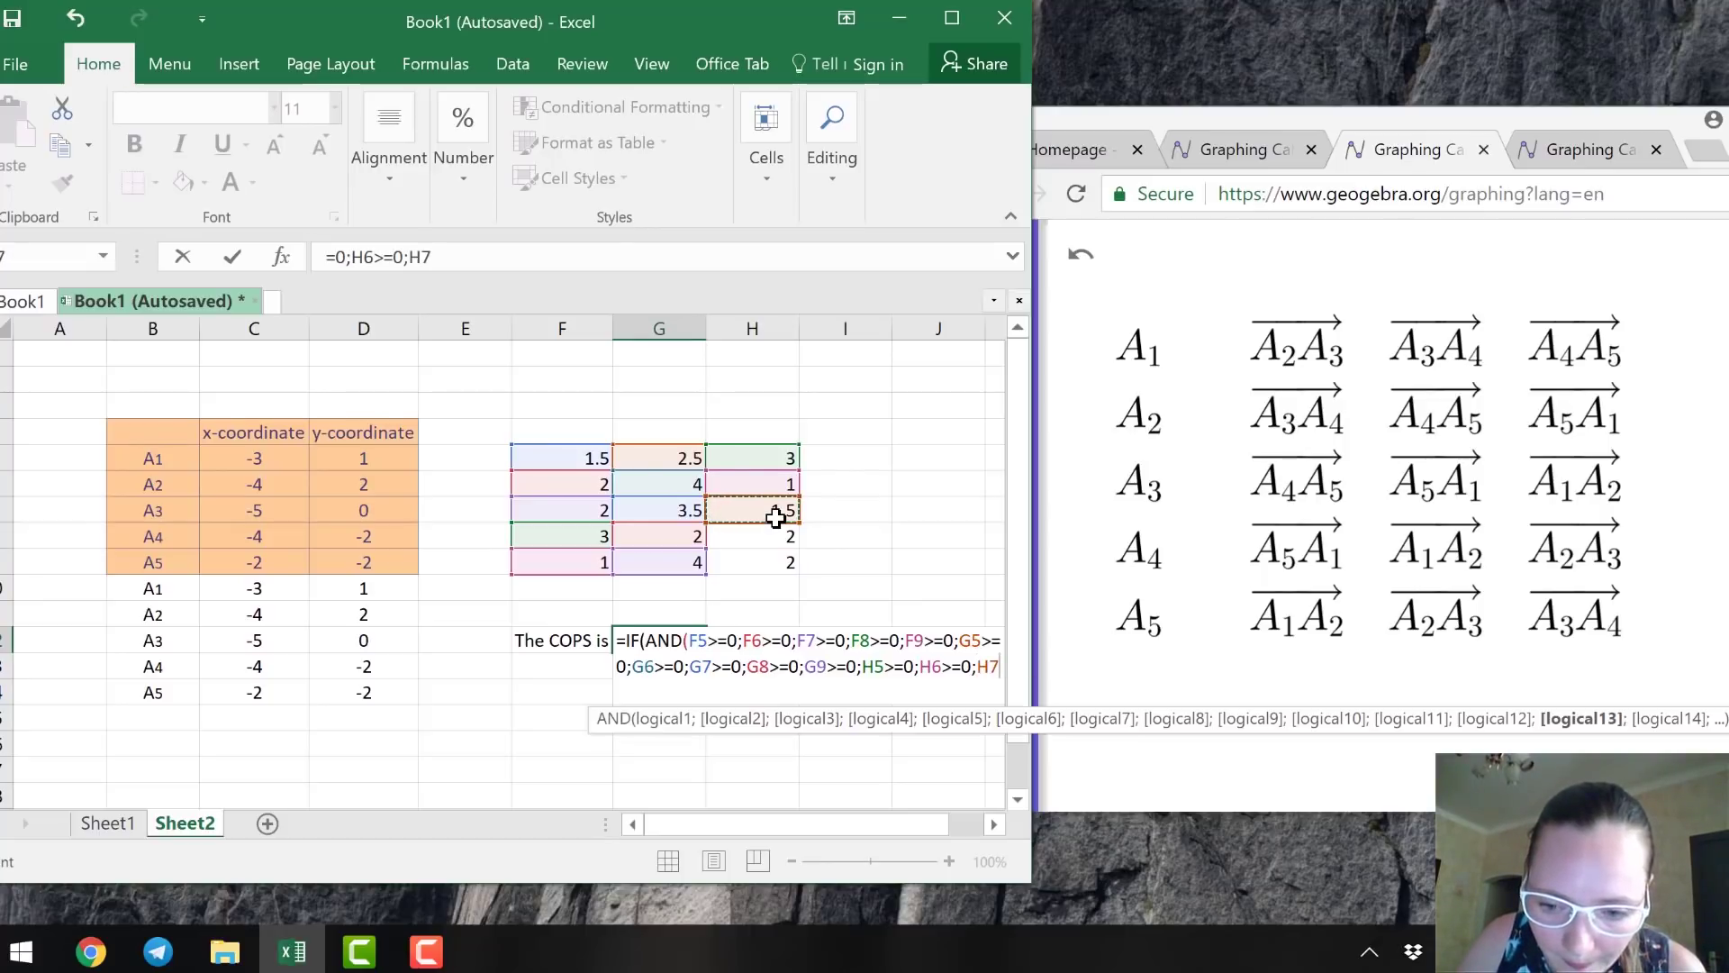
pyautogui.write('>=')
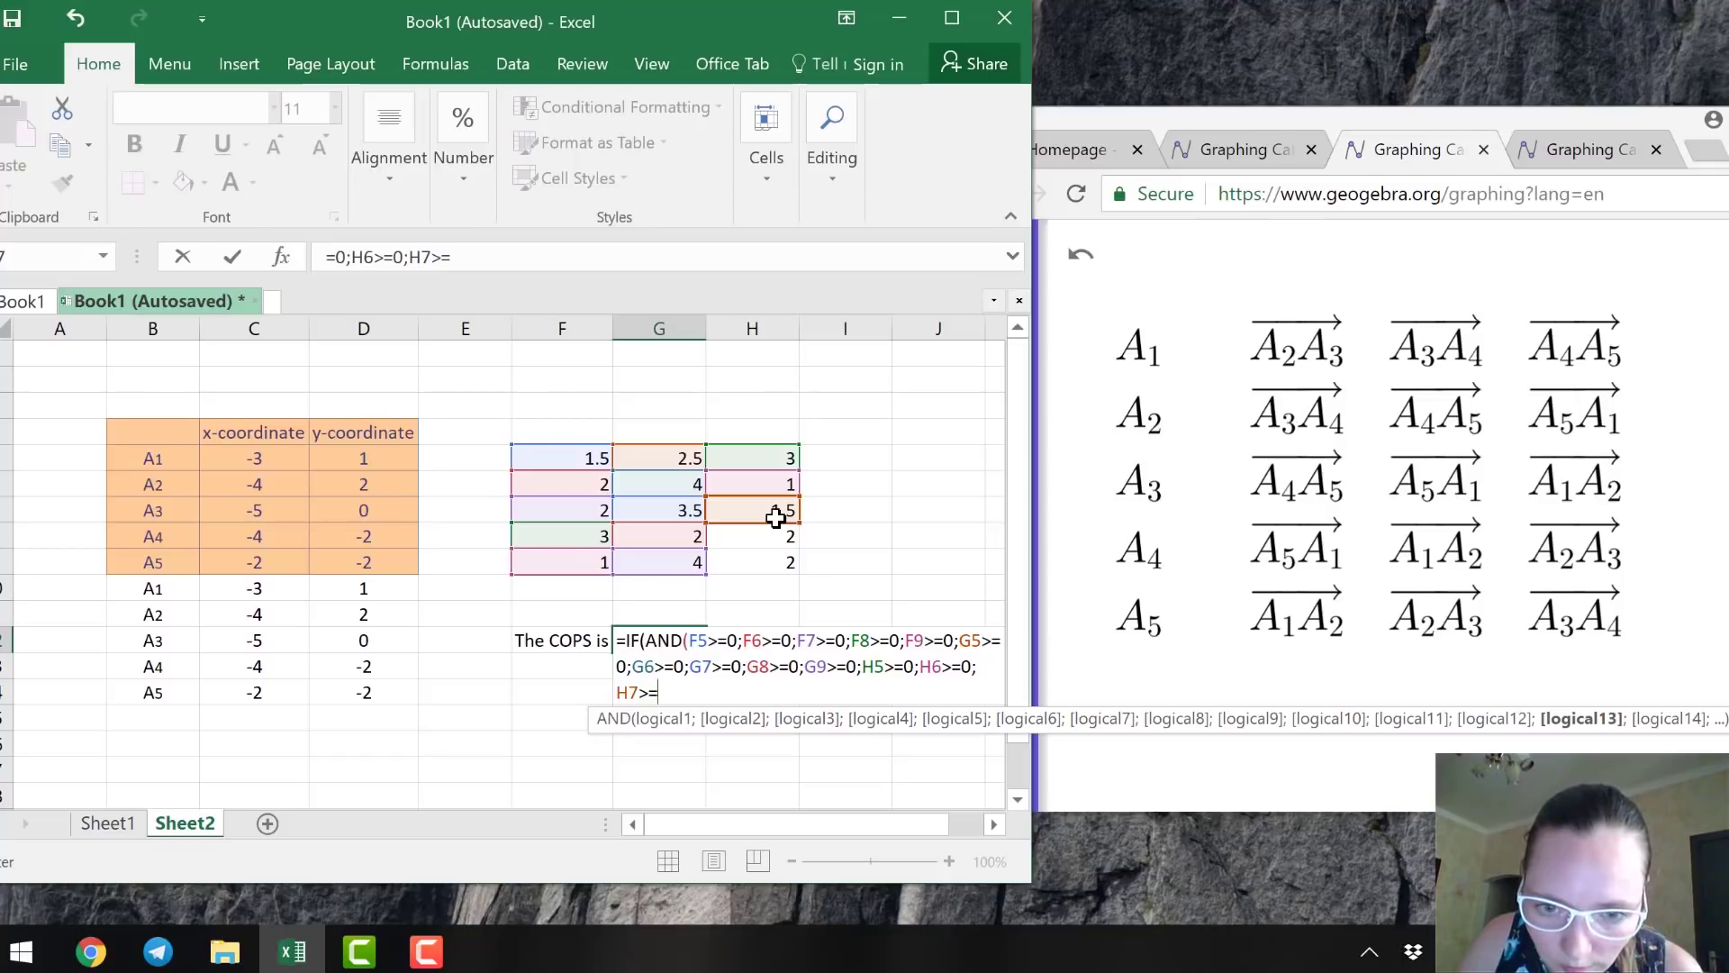
pyautogui.write('0')
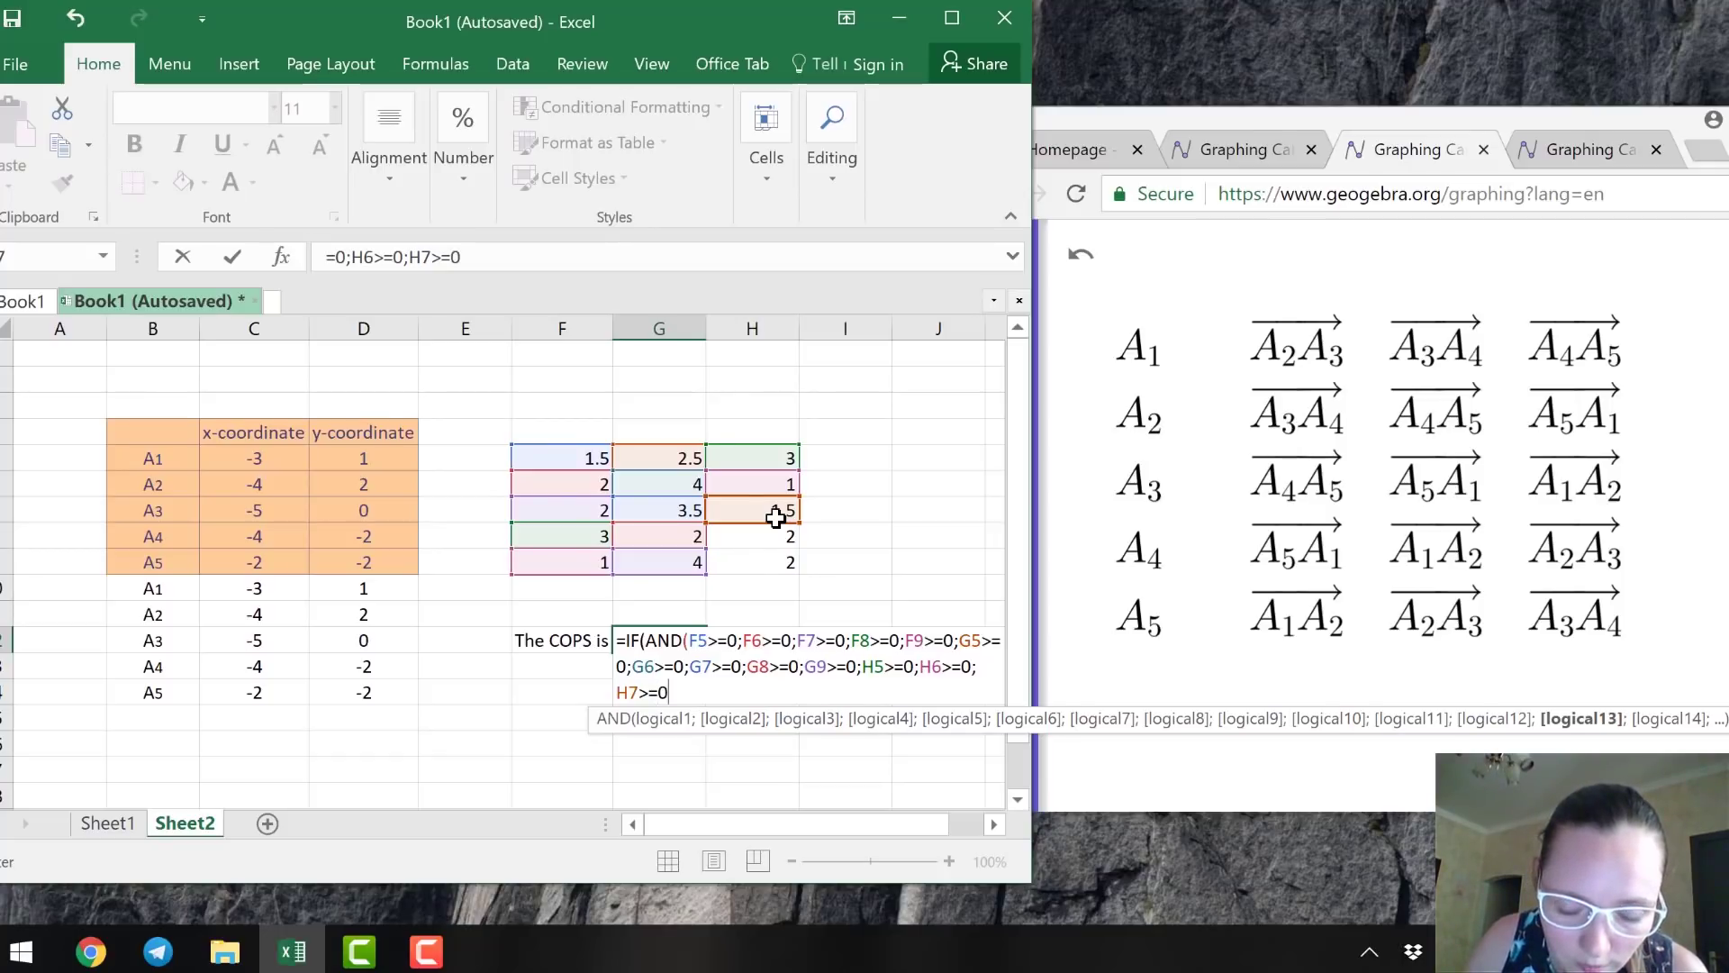
pyautogui.write(';')
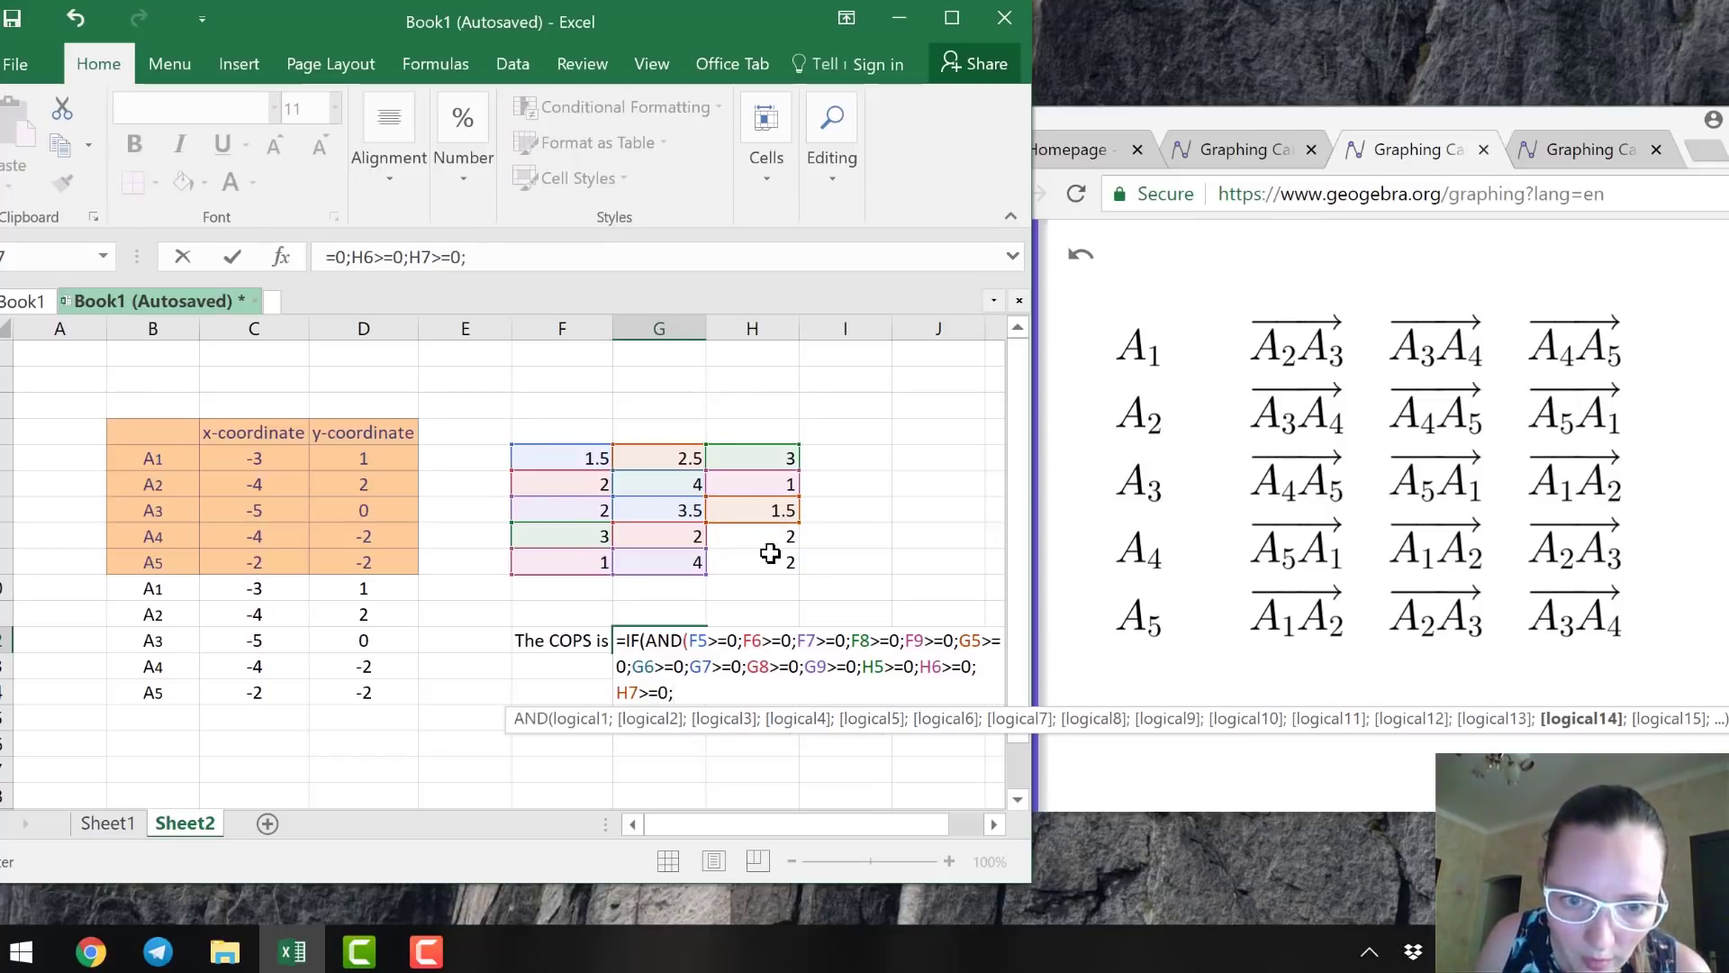
# Finish the list of AND conditions in the G12 formula with H8>=0 and H9>=0.
pyautogui.click(770, 539)
pyautogui.write('>=0;')
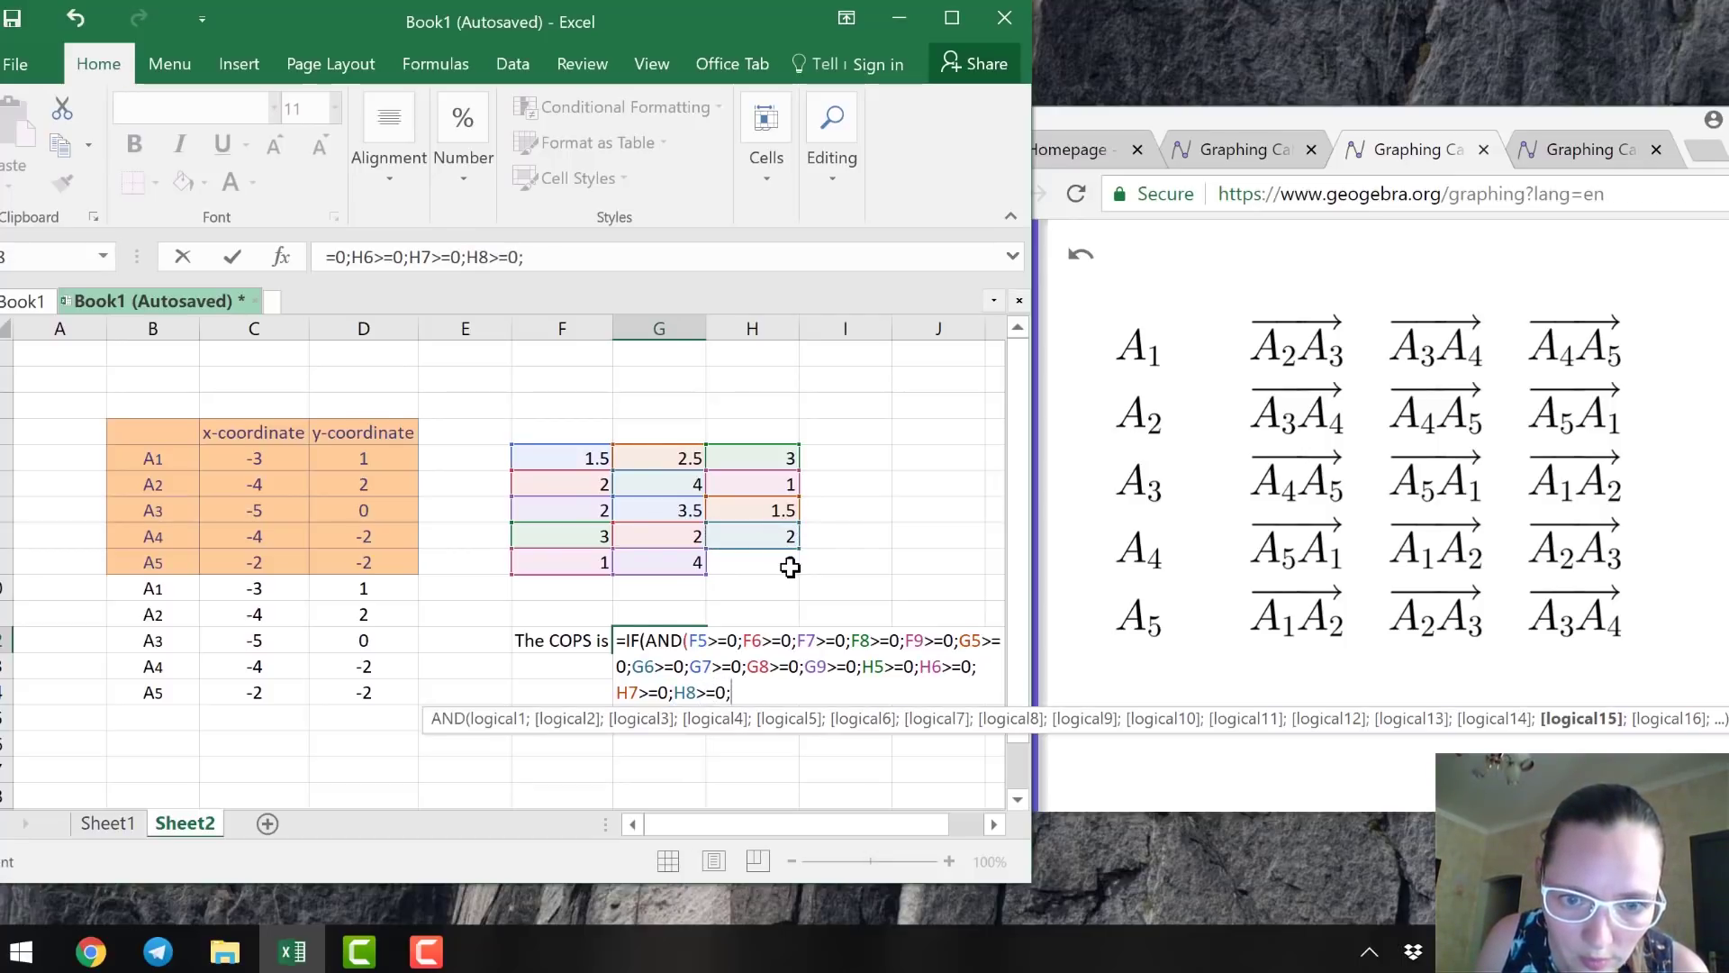
pyautogui.click(790, 566)
pyautogui.write('>=0')
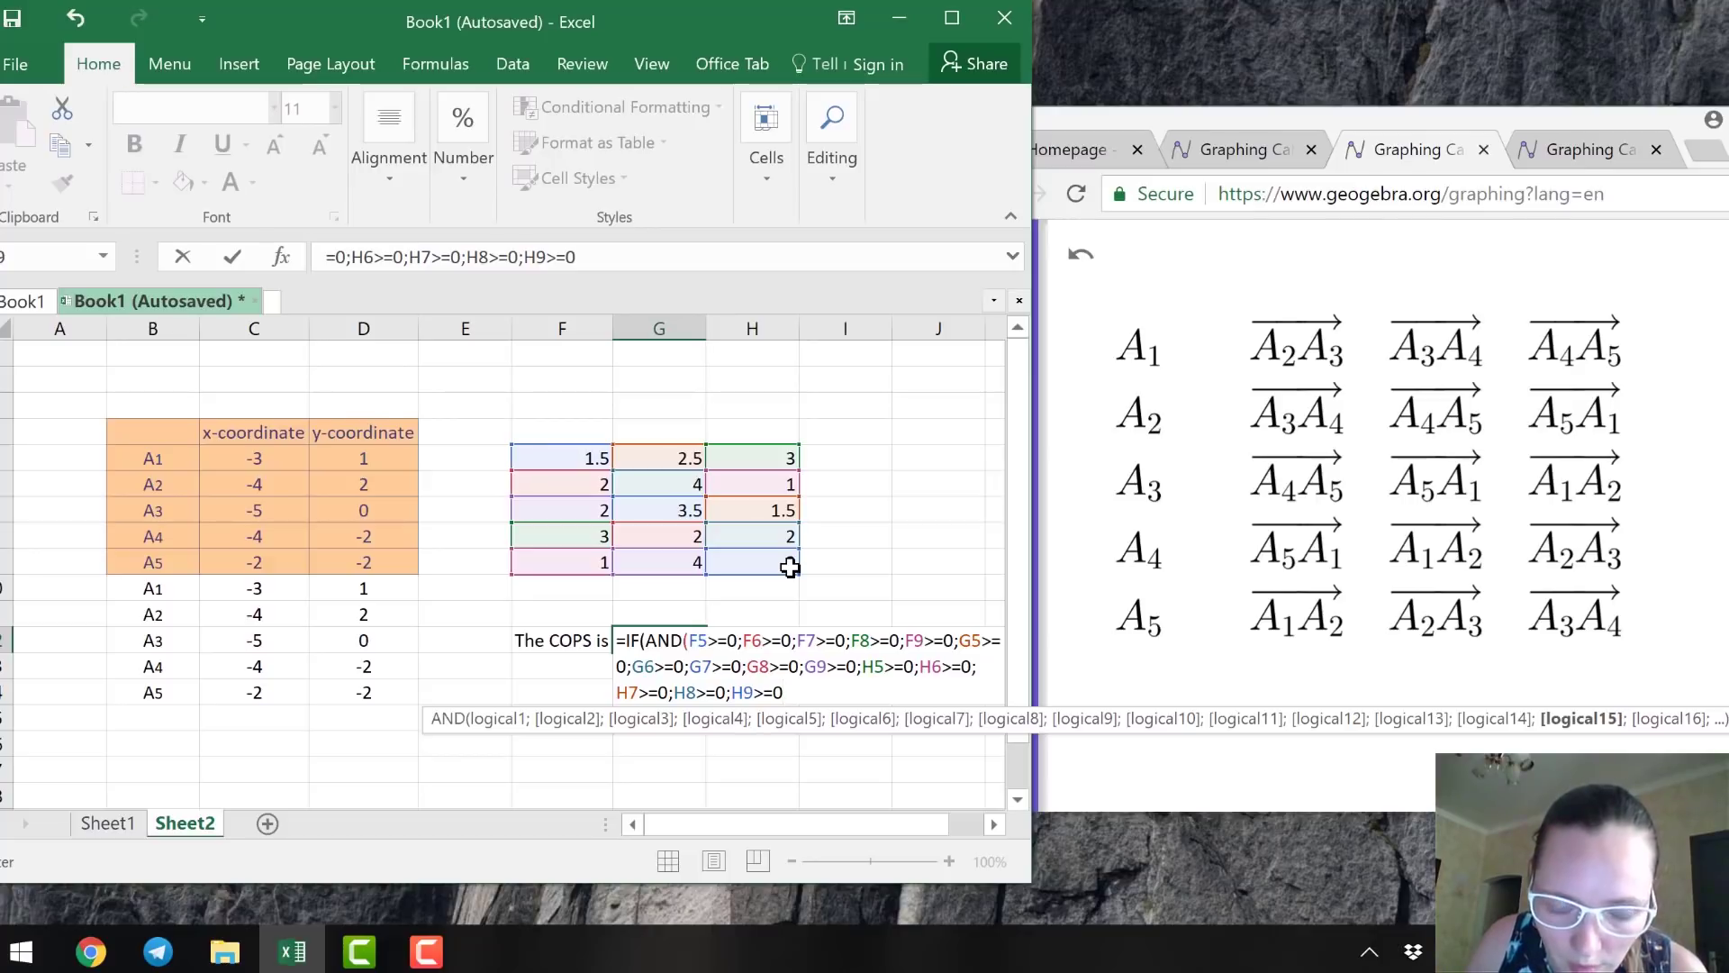
# Close the AND test in G12 and start the IF's value-if-true argument with an empty pair of quotation marks.
pyautogui.write(')')
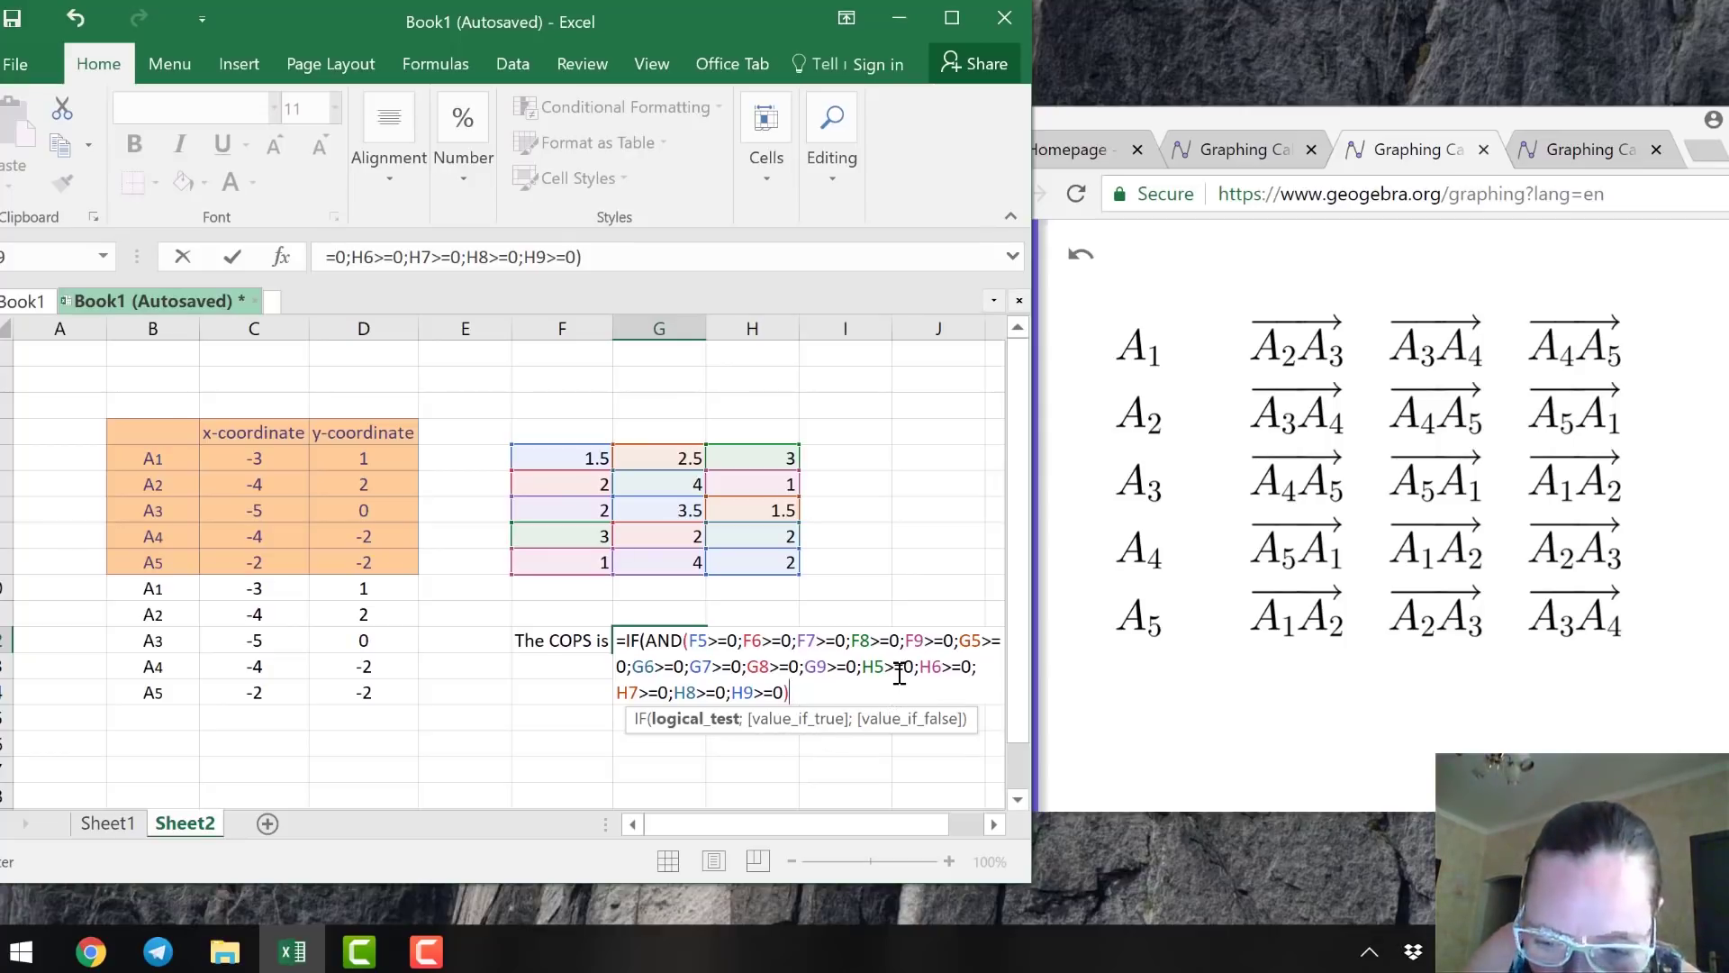
pyautogui.write(';')
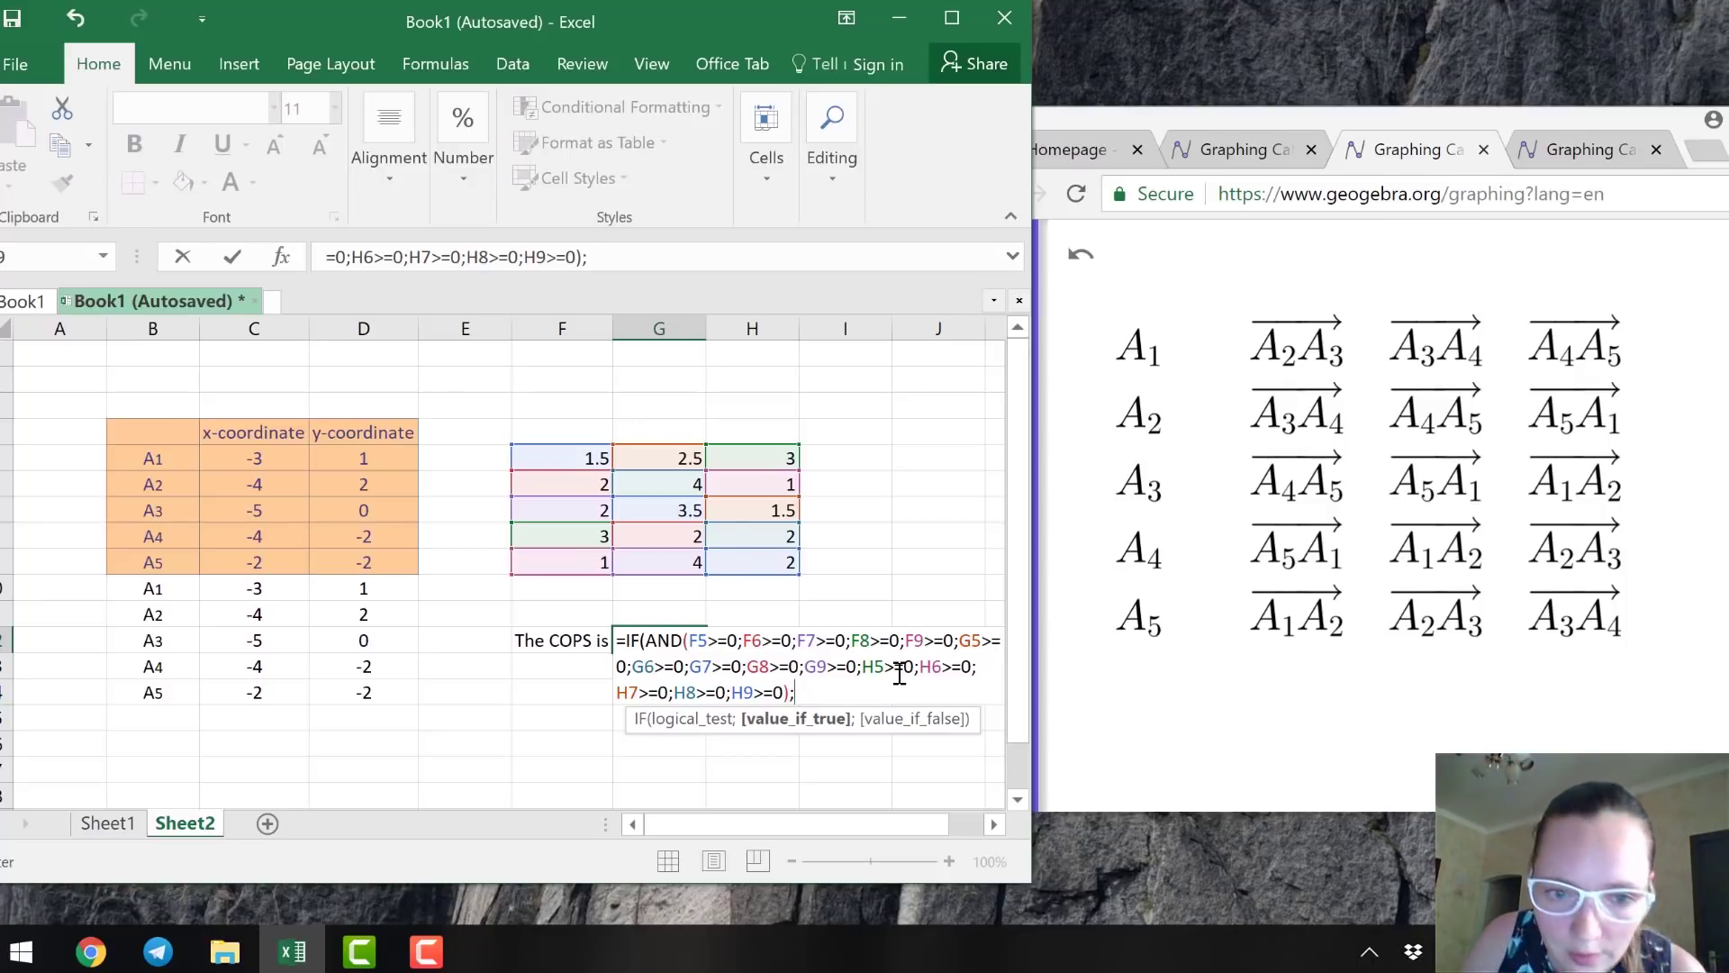
pyautogui.write('""')
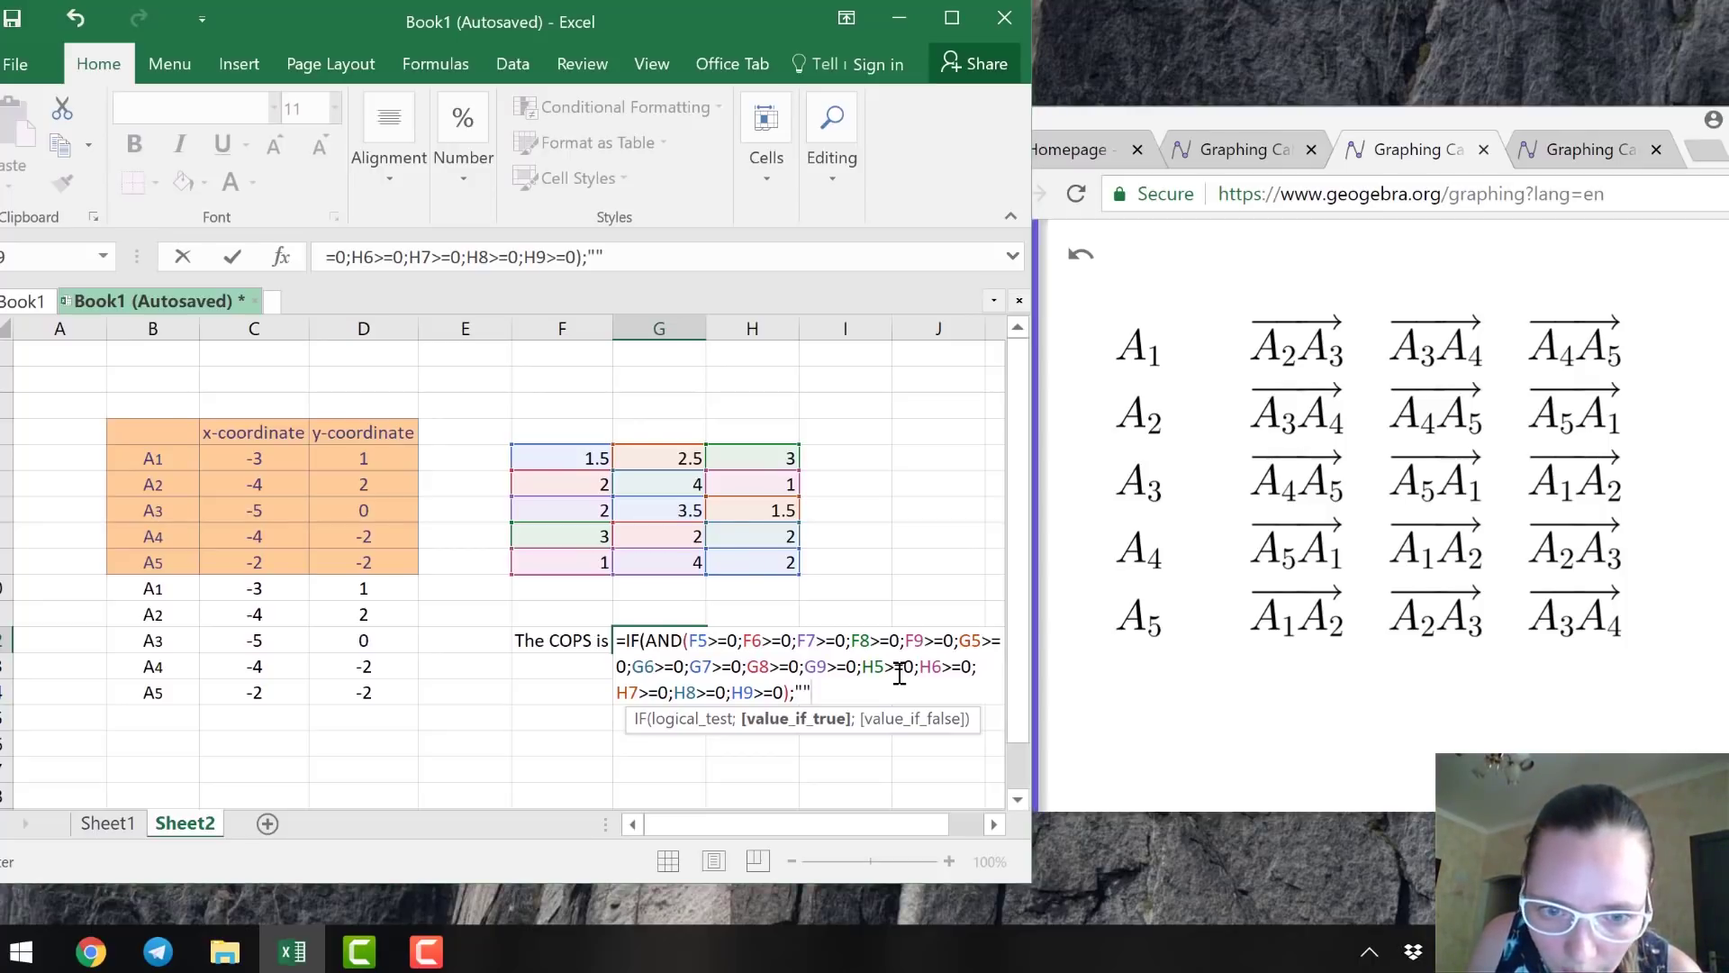
pyautogui.press('Return')
pyautogui.press('Return')
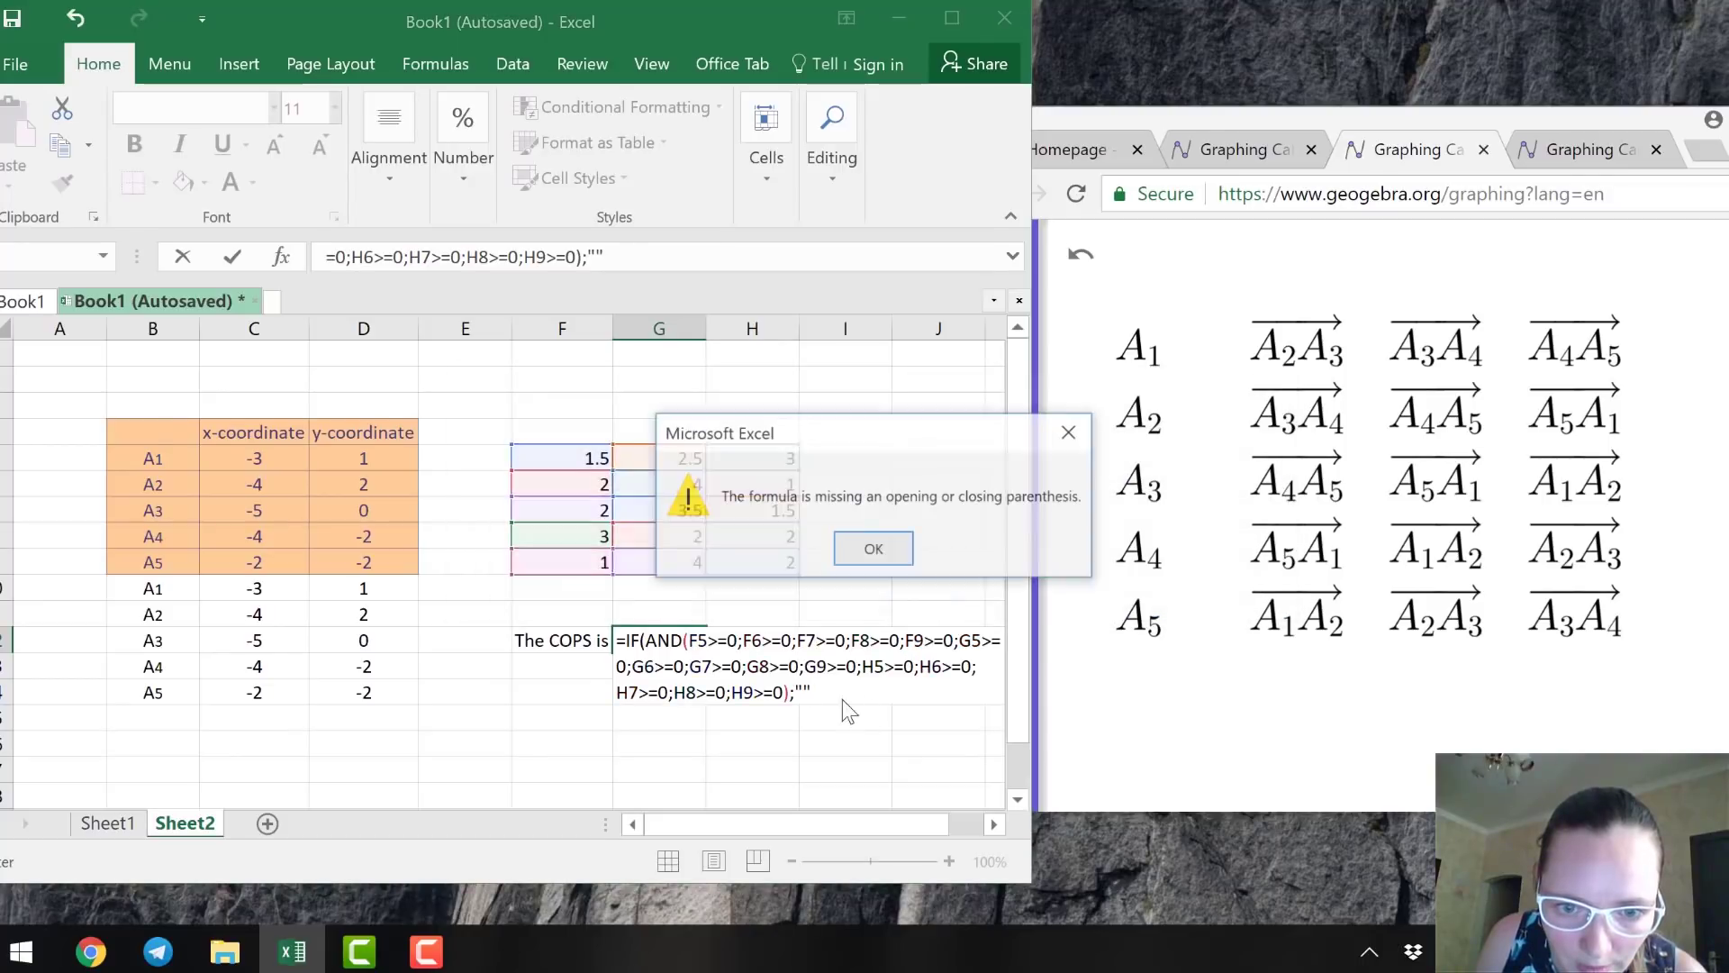
pyautogui.click(864, 561)
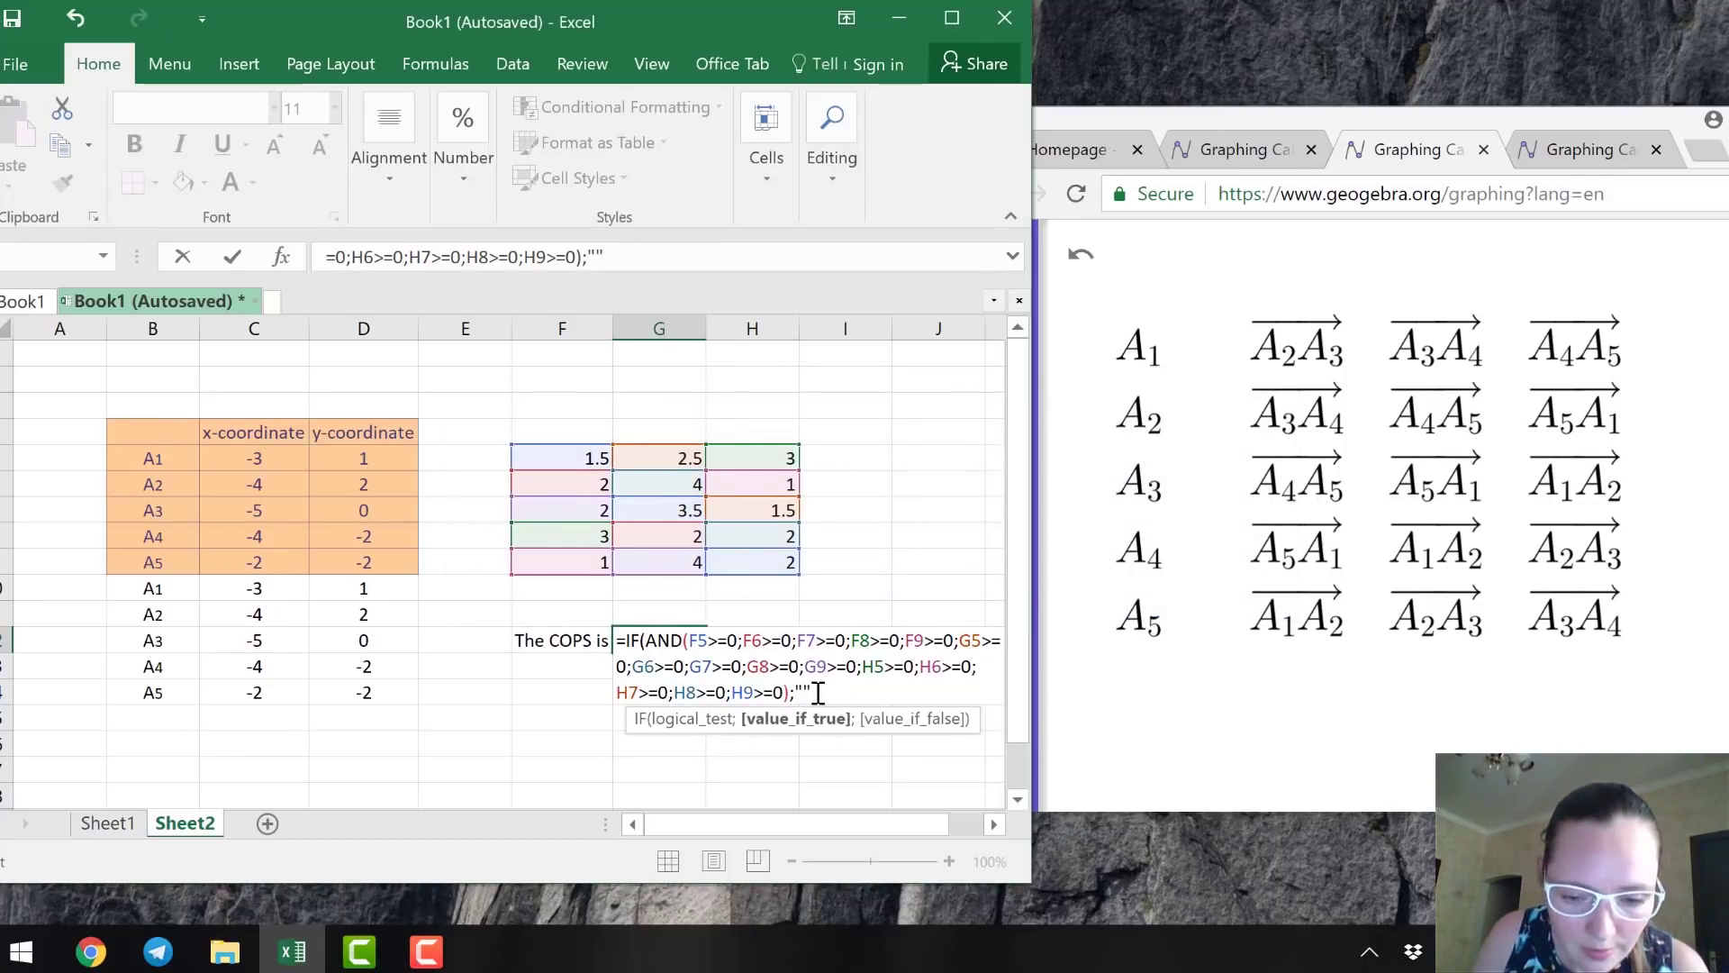
# Enter "convex and positively oriented" as the value-if-true text in the G12 formula.
pyautogui.write('convex')
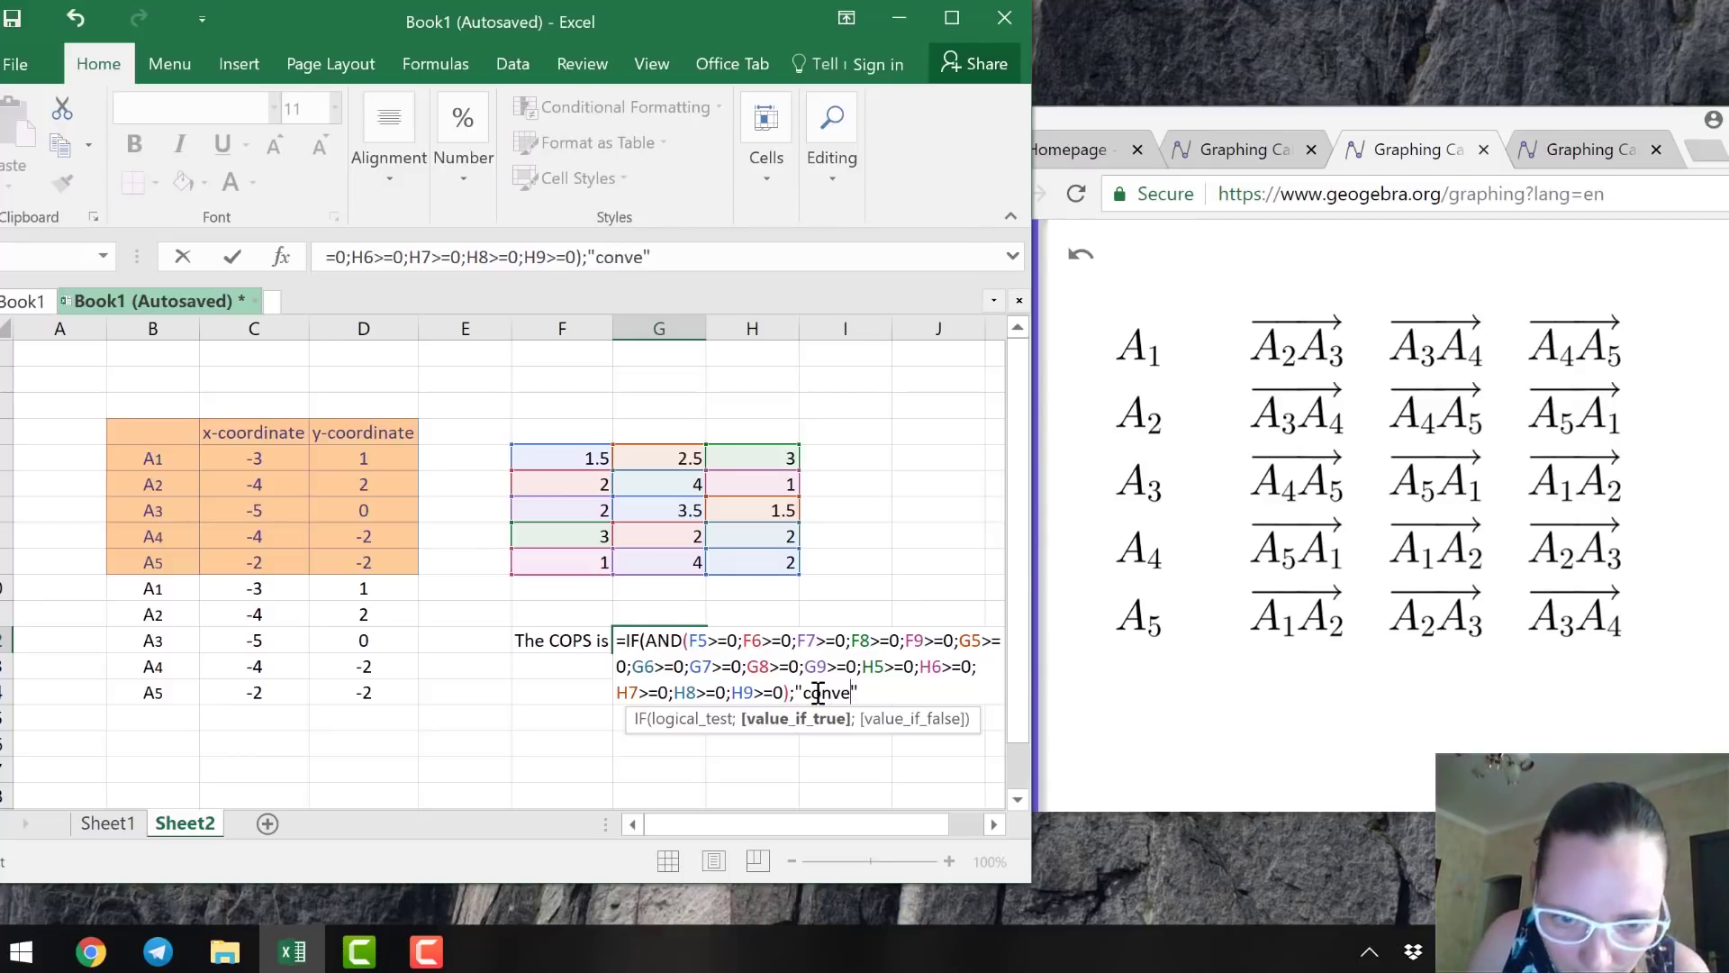
pyautogui.write(' and pos')
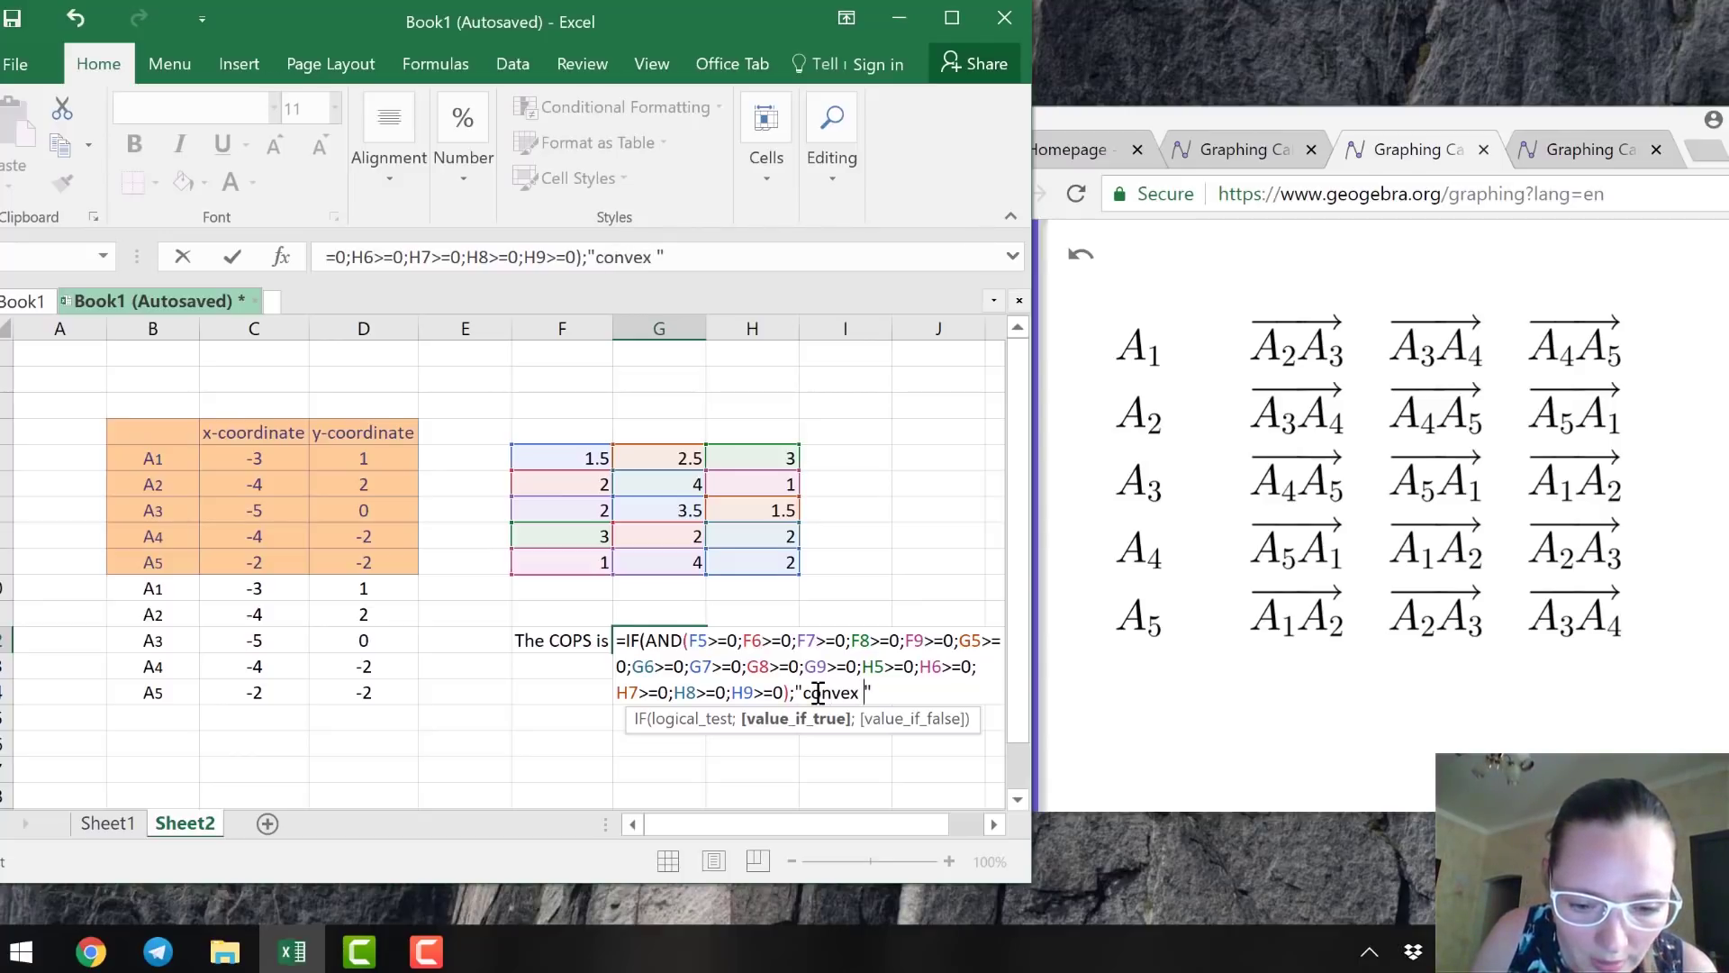
pyautogui.write('itive')
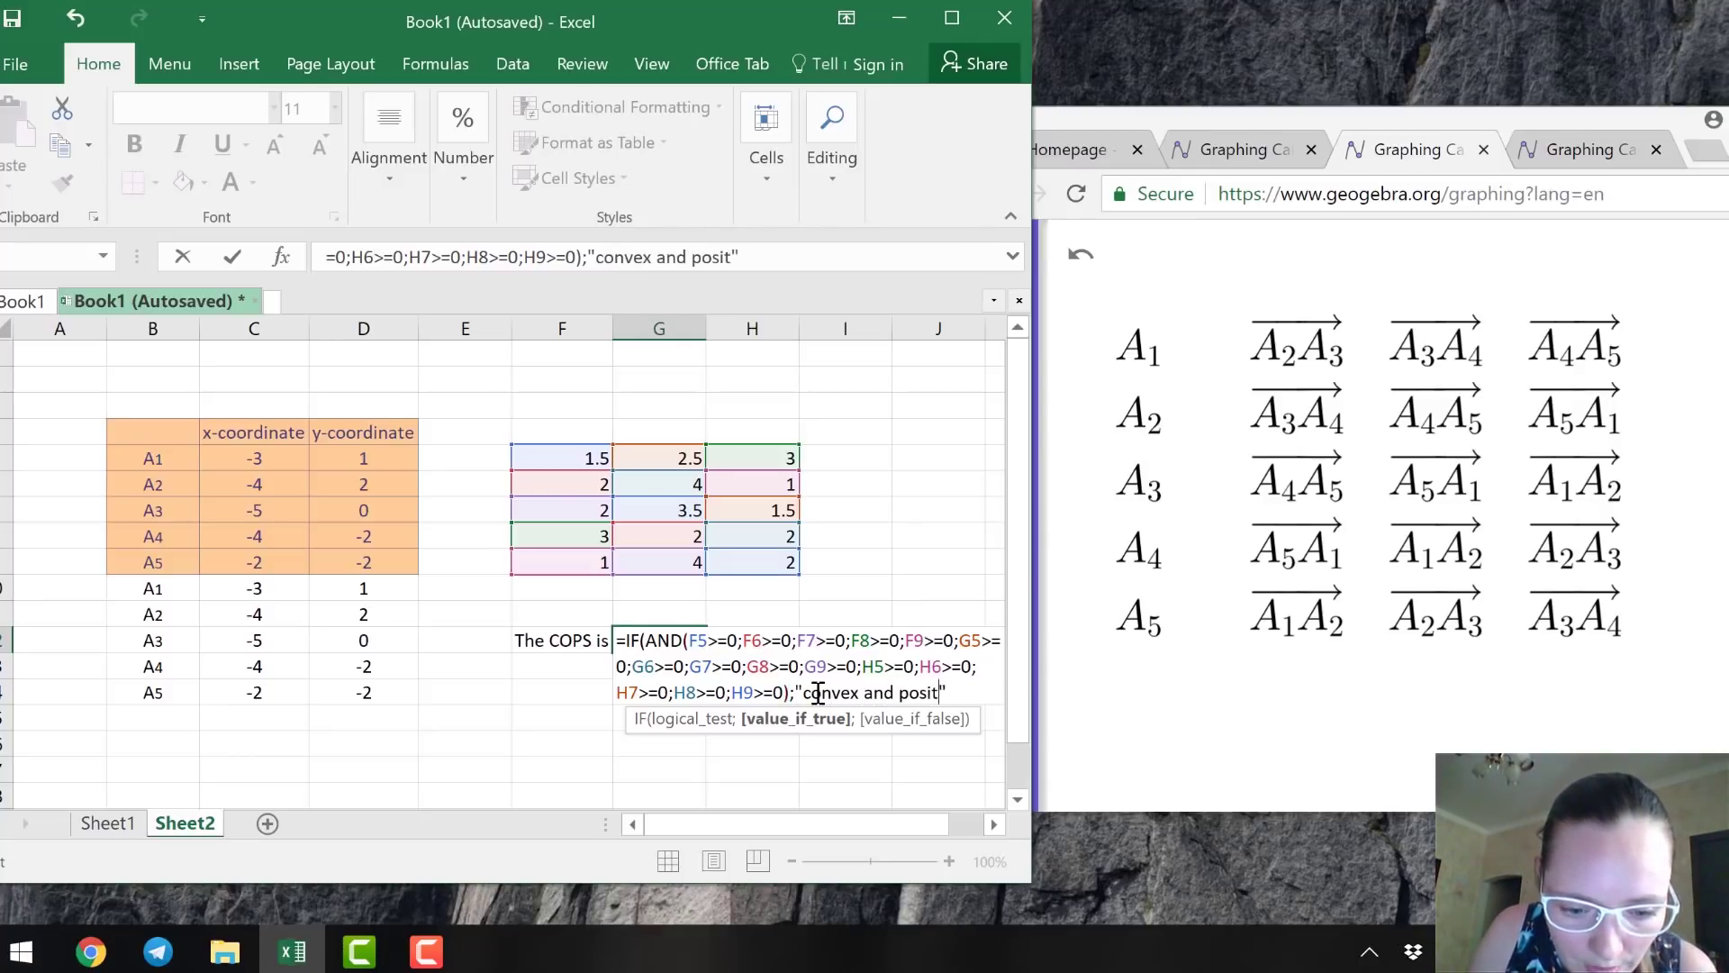
pyautogui.write('ly ')
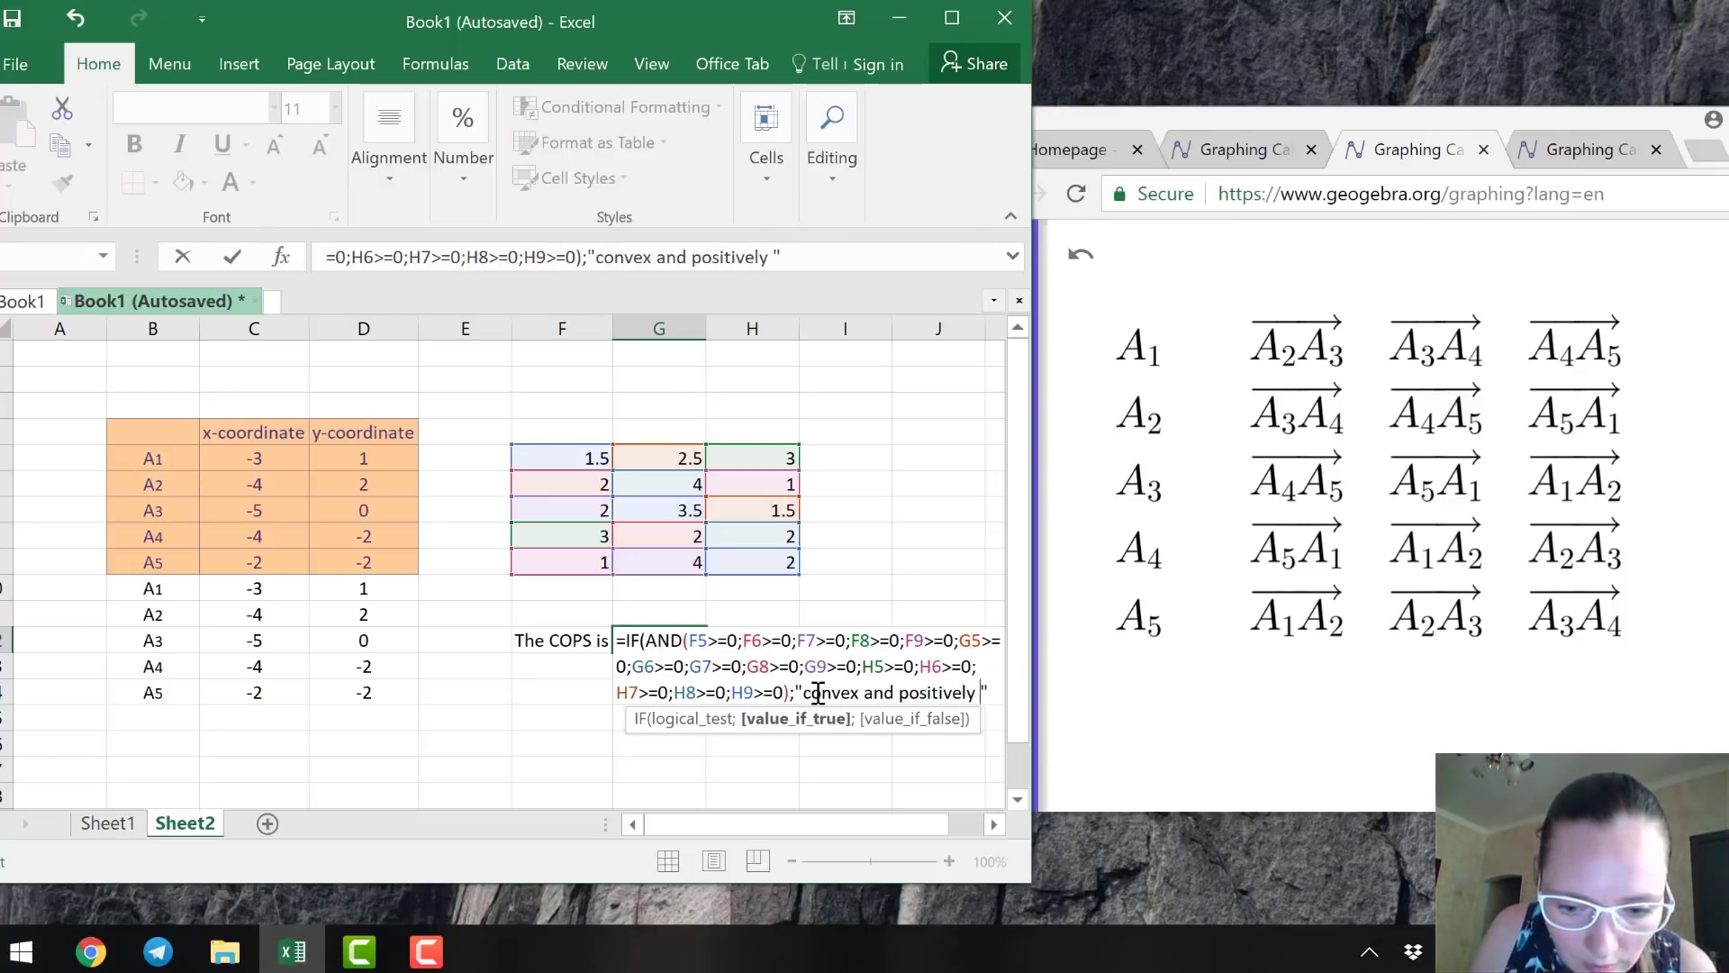
pyautogui.write('oriented')
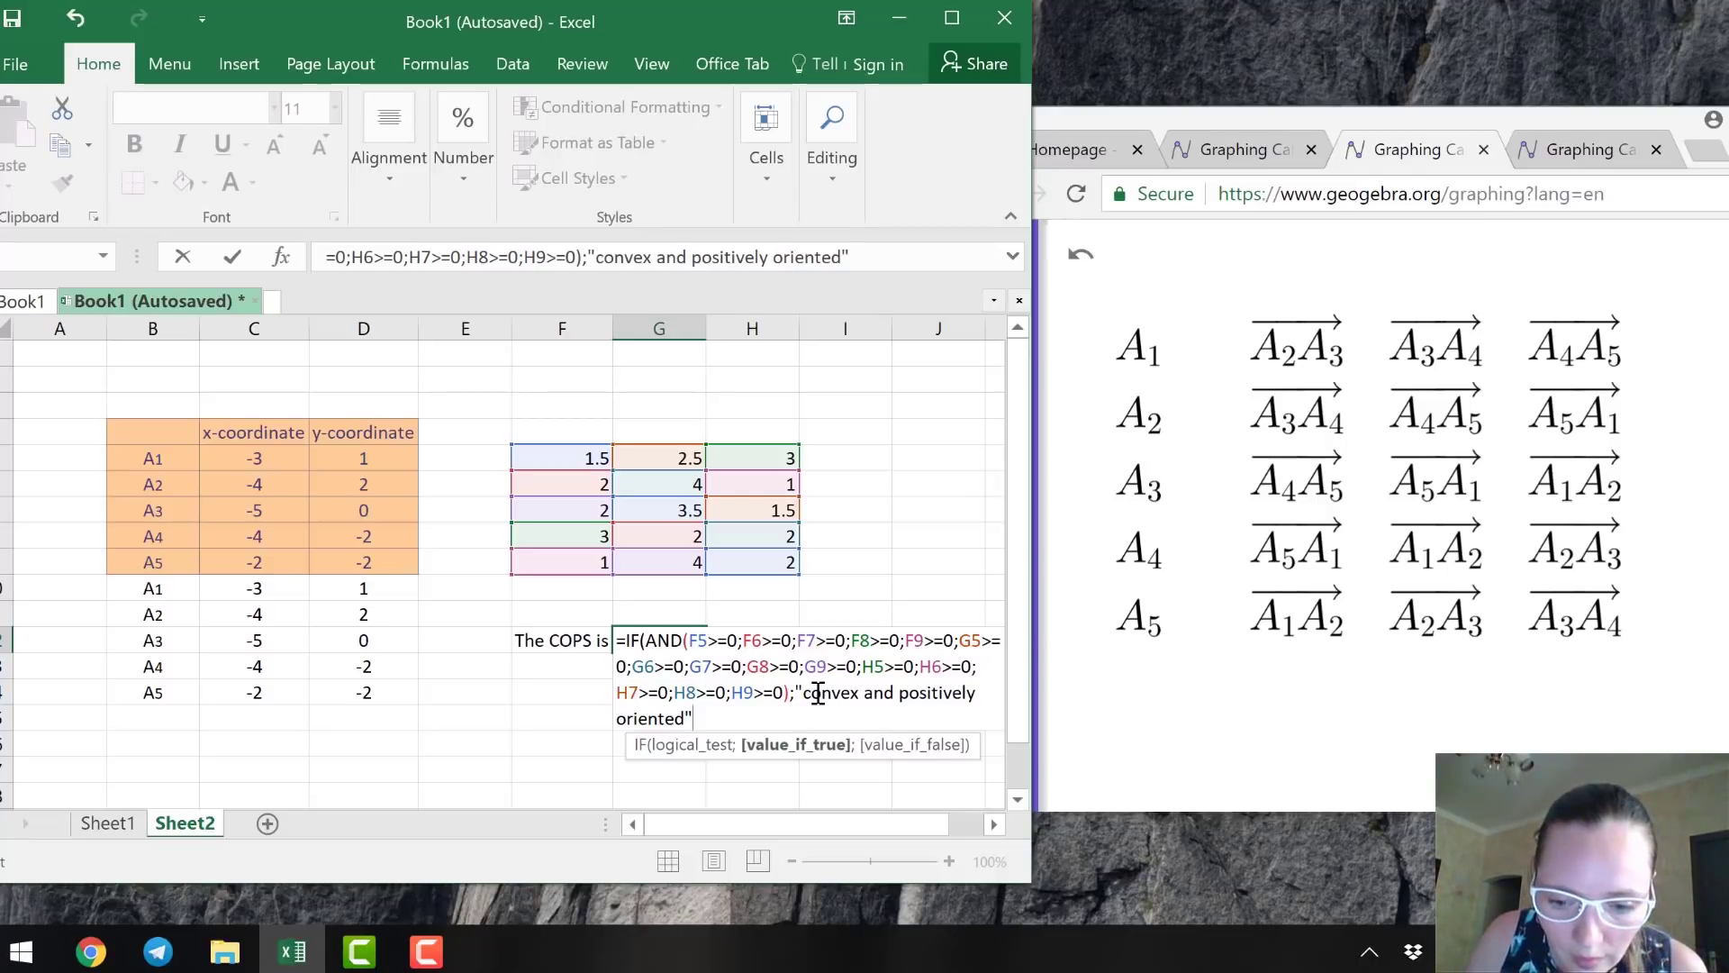
# Start a nested IF as the value-if-false argument of the G12 formula.
pyautogui.write('";')
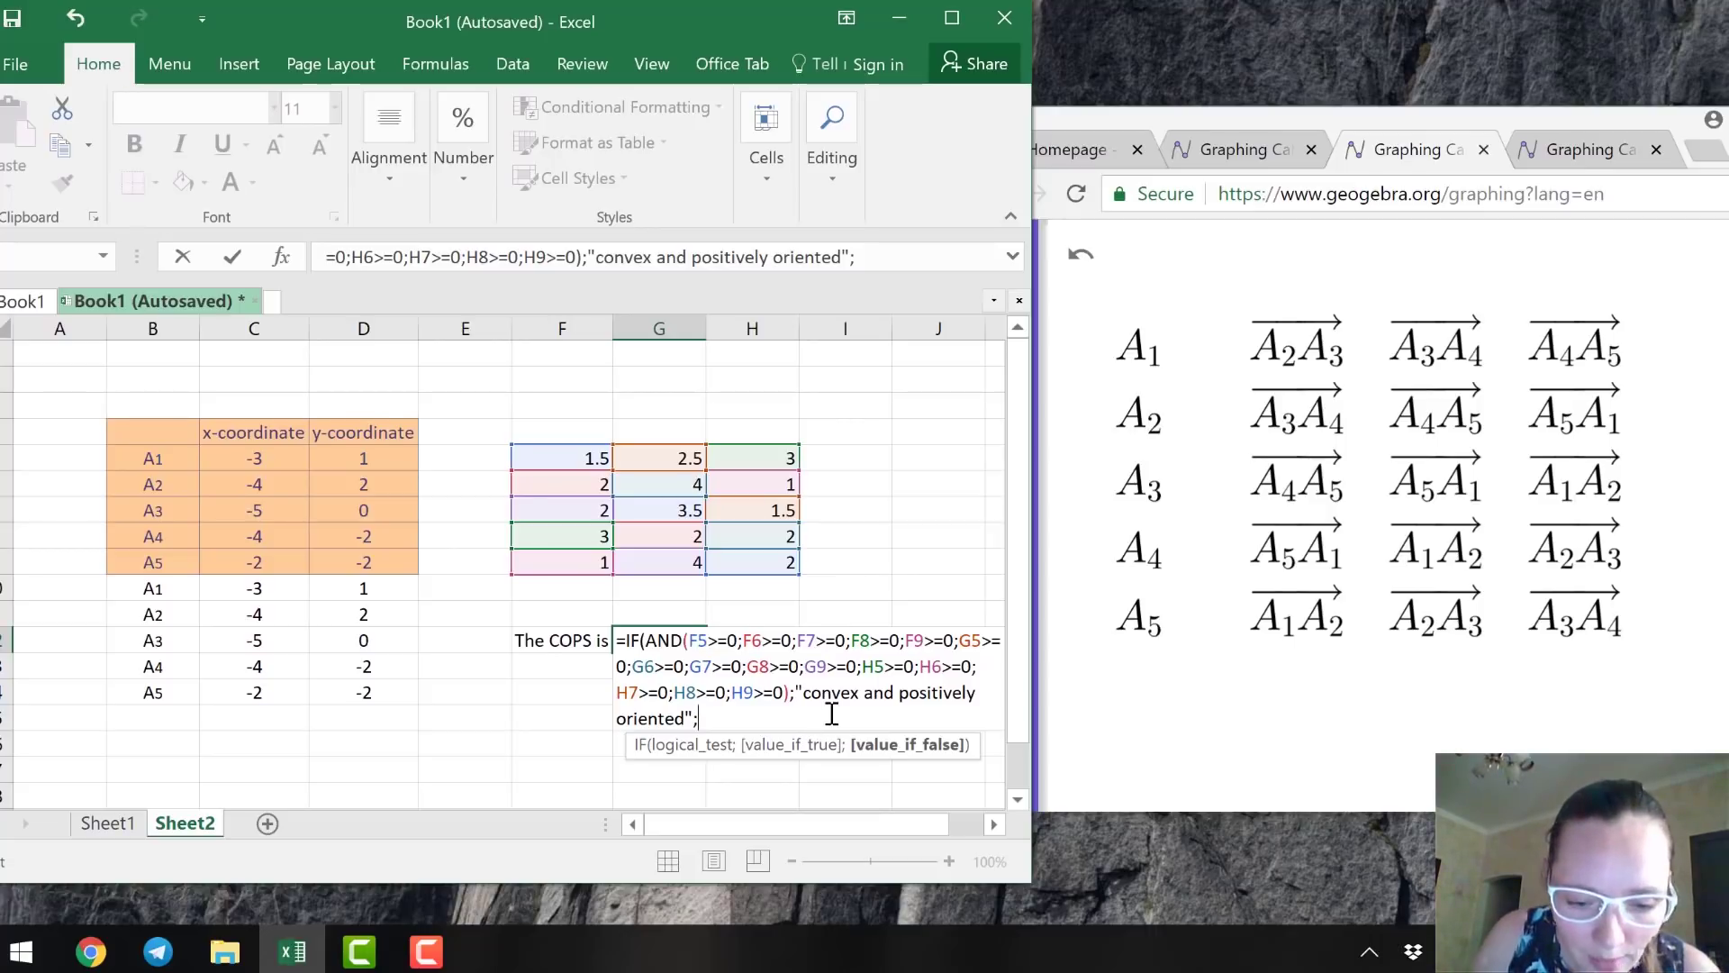
pyautogui.write('IF')
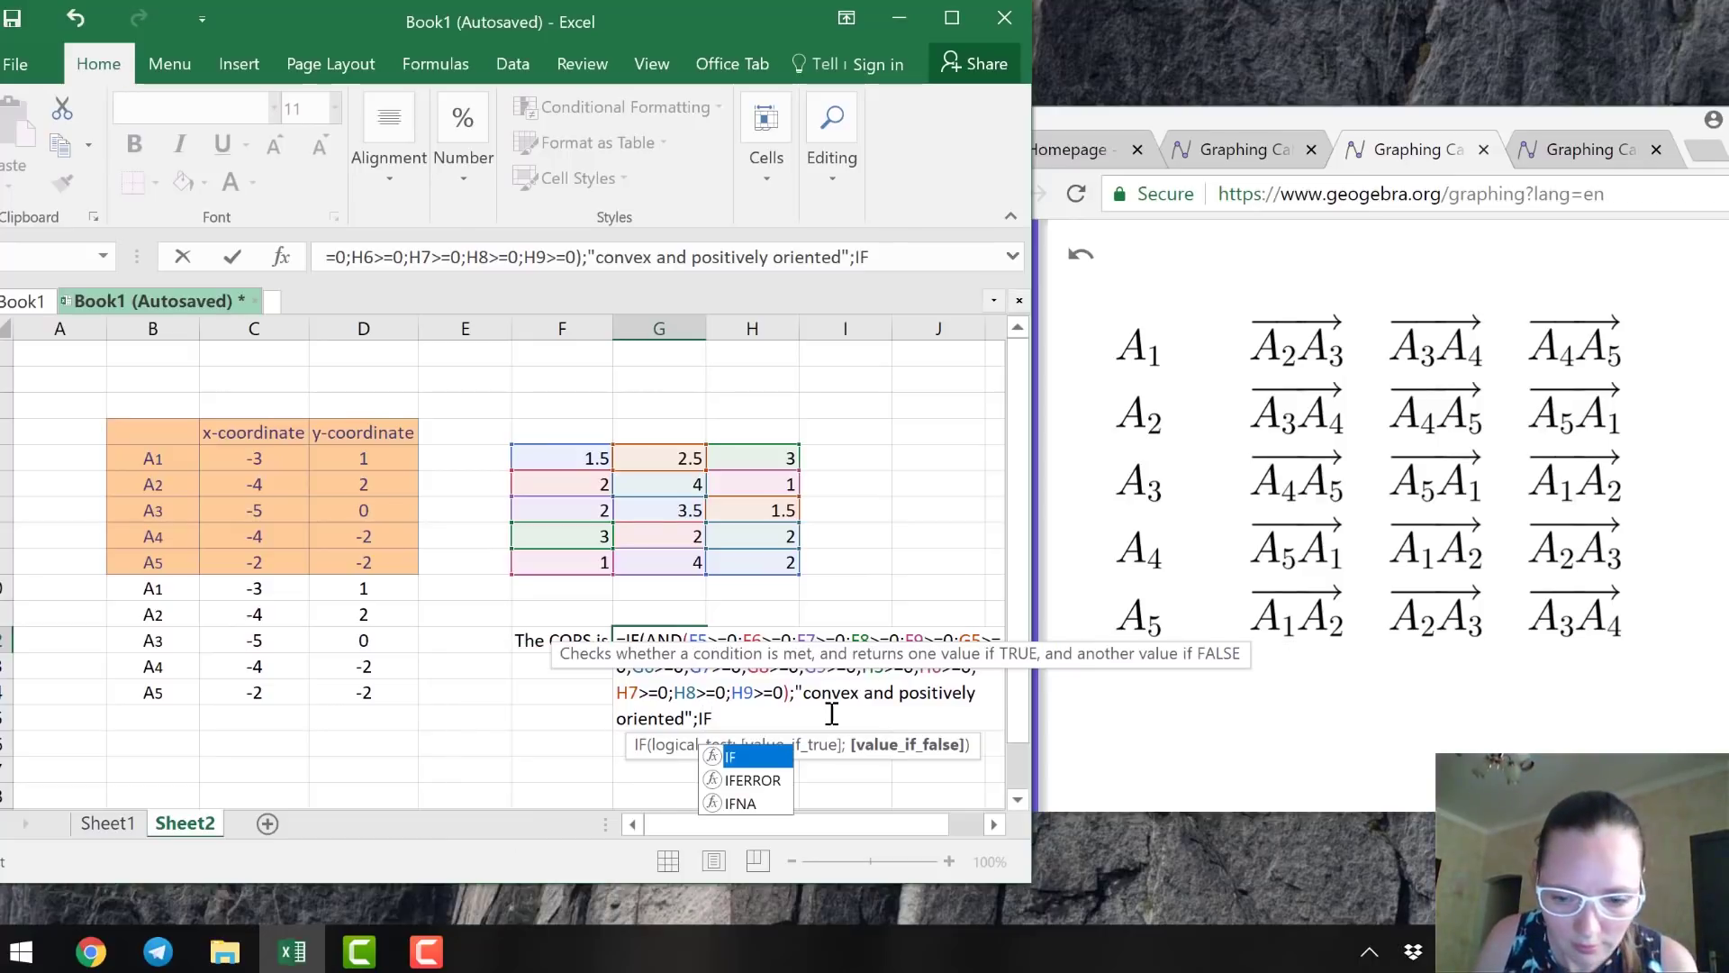
pyautogui.write('(')
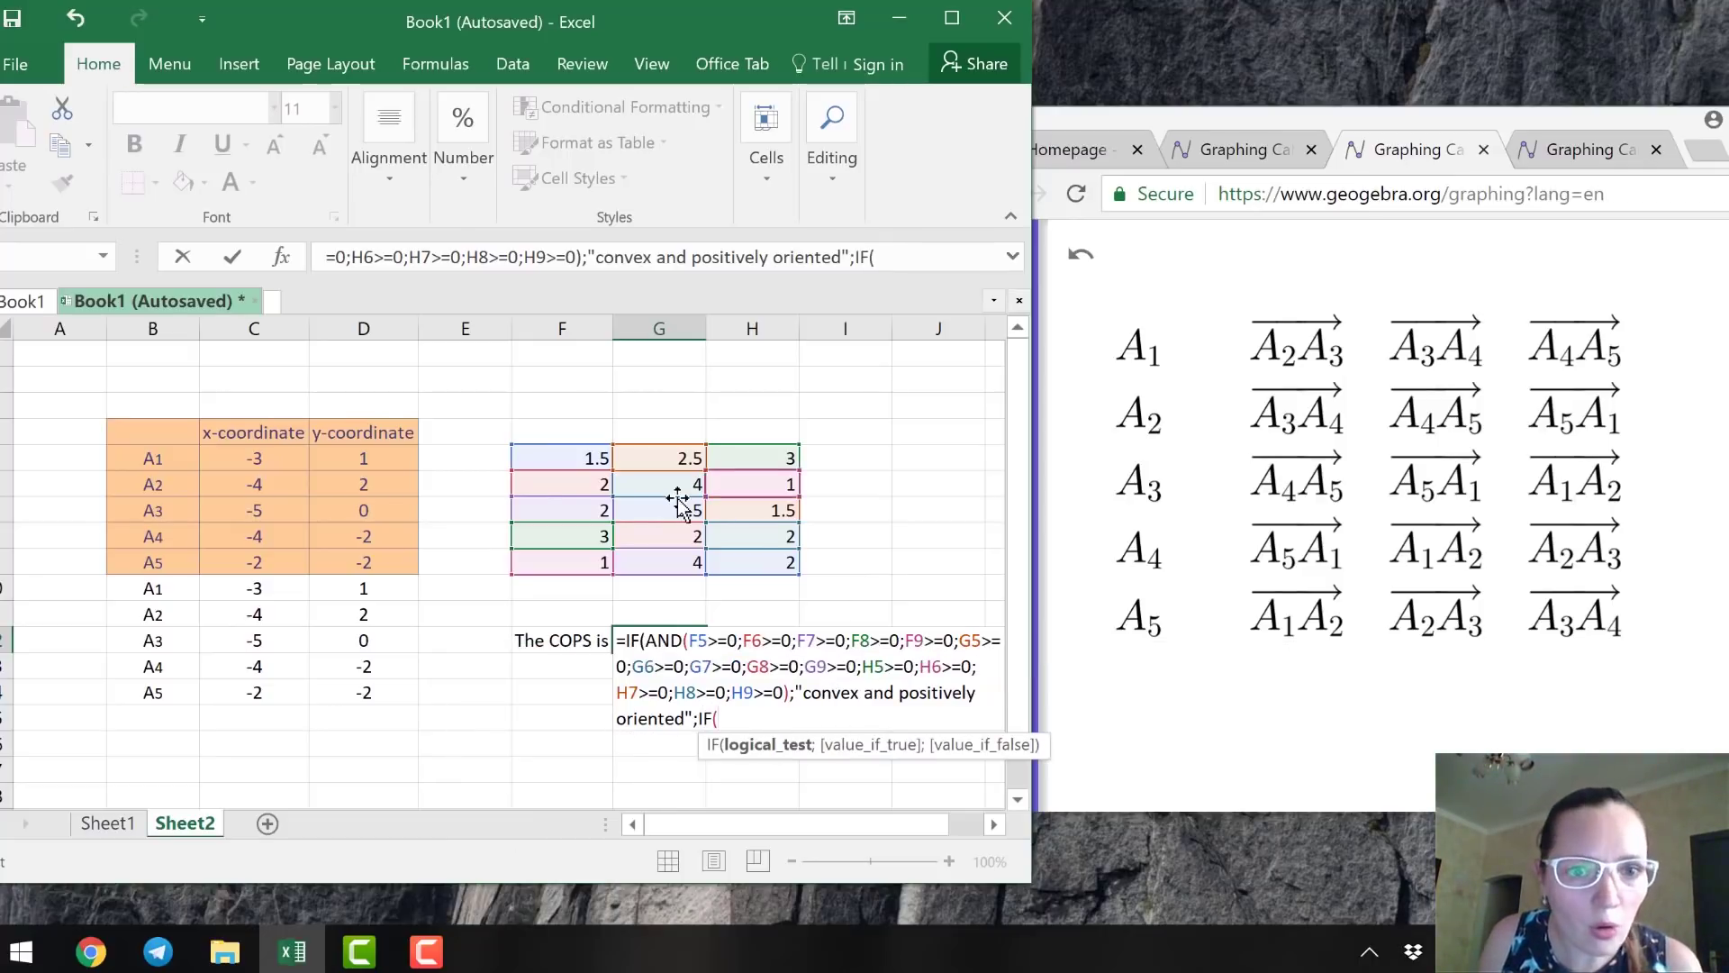
# Copy the whole AND test from F5>=0 to H9>=0 and paste it as the nested IF's logical test.
pyautogui.moveTo(580, 267); pyautogui.dragTo(355, 283)
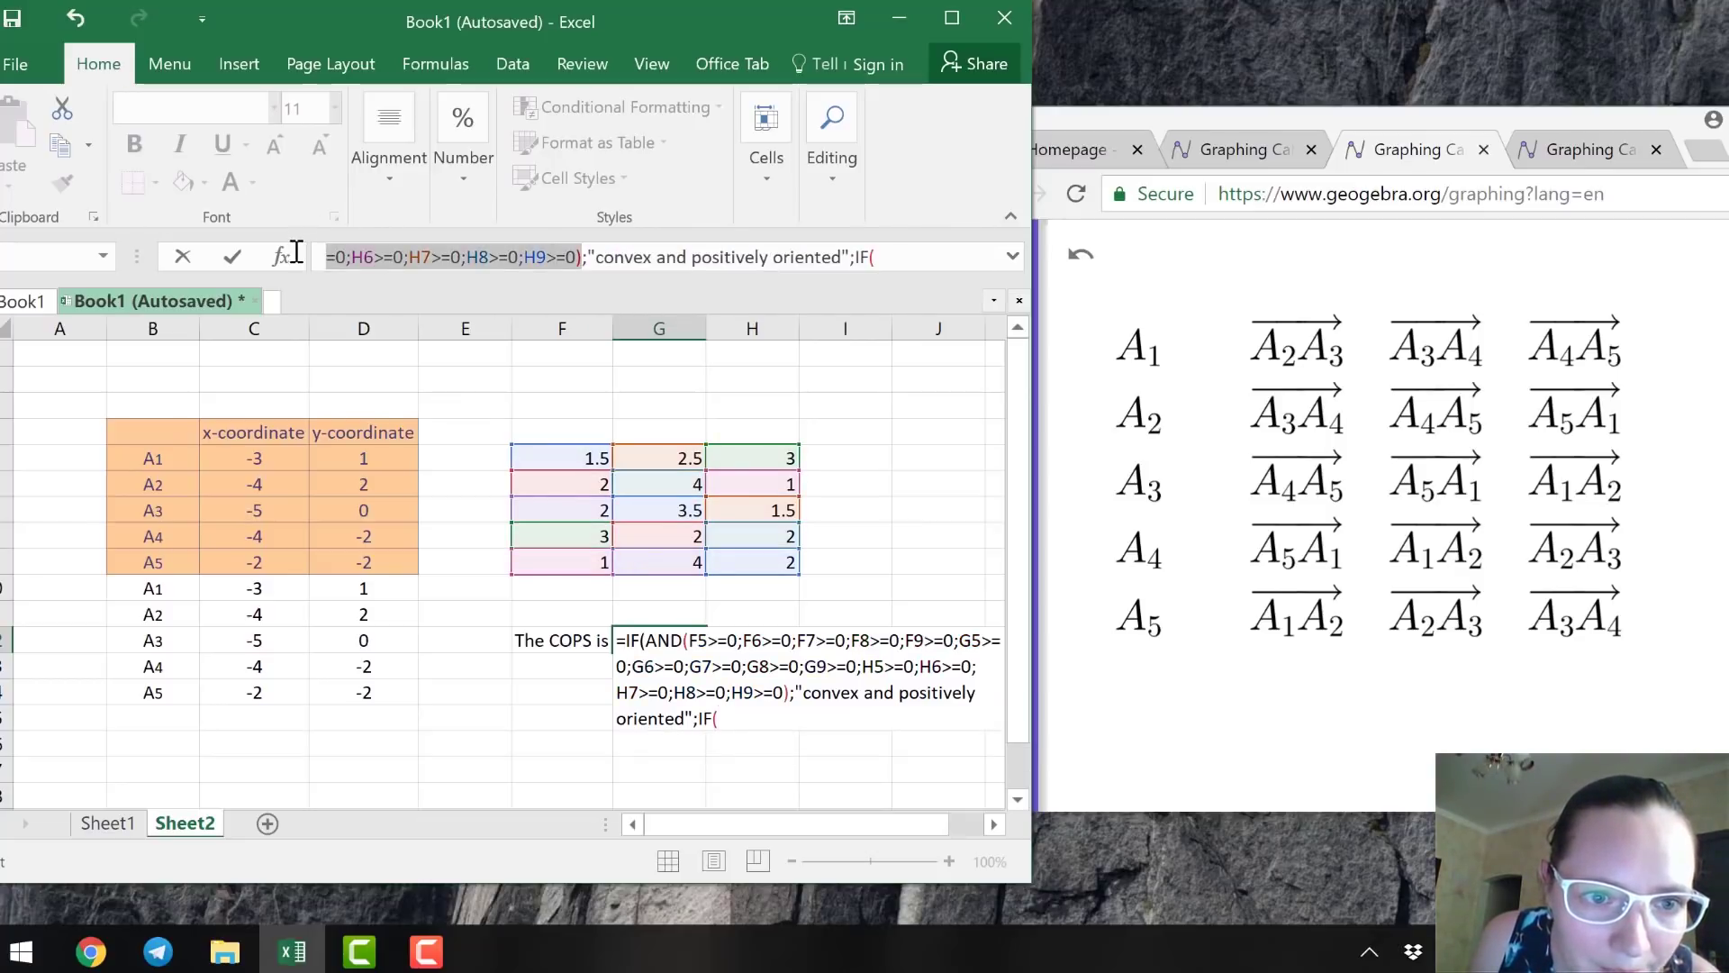
pyautogui.click(395, 258)
pyautogui.hotkey('shift', 'Left')
pyautogui.hotkey('shift', 'Left')
pyautogui.hotkey('shift', 'Left')
pyautogui.hotkey('shift', 'Left')
pyautogui.hotkey('shift', 'Left')
pyautogui.hotkey('shift', 'Left')
pyautogui.hotkey('shift', 'Left')
pyautogui.hotkey('shift', 'Left')
pyautogui.hotkey('shift', 'Left')
pyautogui.hotkey('shift', 'Left')
pyautogui.hotkey('shift', 'Left')
pyautogui.hotkey('shift', 'Left')
pyautogui.hotkey('shift', 'Left')
pyautogui.hotkey('shift', 'Left')
pyautogui.hotkey('shift', 'Left')
pyautogui.hotkey('shift', 'Left')
pyautogui.hotkey('shift', 'Left')
pyautogui.hotkey('shift', 'Left')
pyautogui.hotkey('shift', 'Left')
pyautogui.hotkey('shift', 'Left')
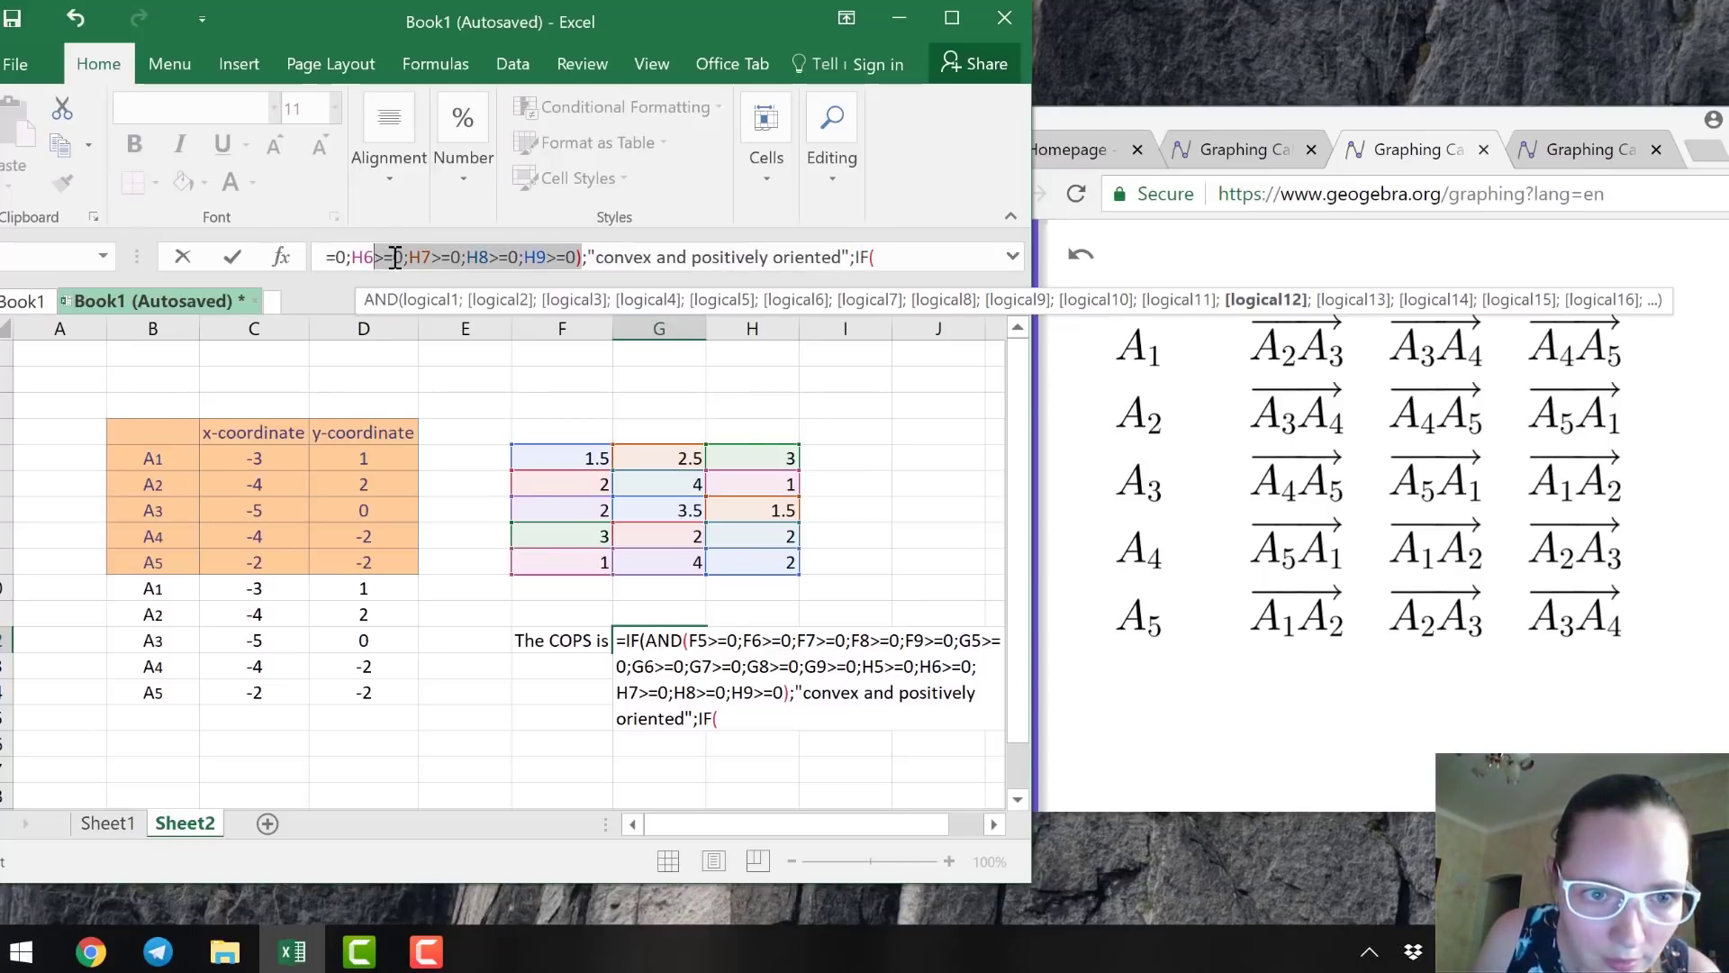
pyautogui.hotkey('shift', 'Left')
pyautogui.hotkey('shift', 'Left')
pyautogui.hotkey('shift', 'Left')
pyautogui.hotkey('shift', 'Left')
pyautogui.hotkey('shift', 'Left')
pyautogui.hotkey('shift', 'Left')
pyautogui.hotkey('shift', 'Left')
pyautogui.hotkey('shift', 'Left')
pyautogui.hotkey('shift', 'Left')
pyautogui.hotkey('shift', 'Left')
pyautogui.hotkey('shift', 'Left')
pyautogui.hotkey('shift', 'Left')
pyautogui.hotkey('shift', 'Left')
pyautogui.hotkey('shift', 'Left')
pyautogui.hotkey('shift', 'Left')
pyautogui.hotkey('shift', 'Left')
pyautogui.hotkey('shift', 'Left')
pyautogui.hotkey('shift', 'Left')
pyautogui.hotkey('shift', 'Left')
pyautogui.hotkey('shift', 'Left')
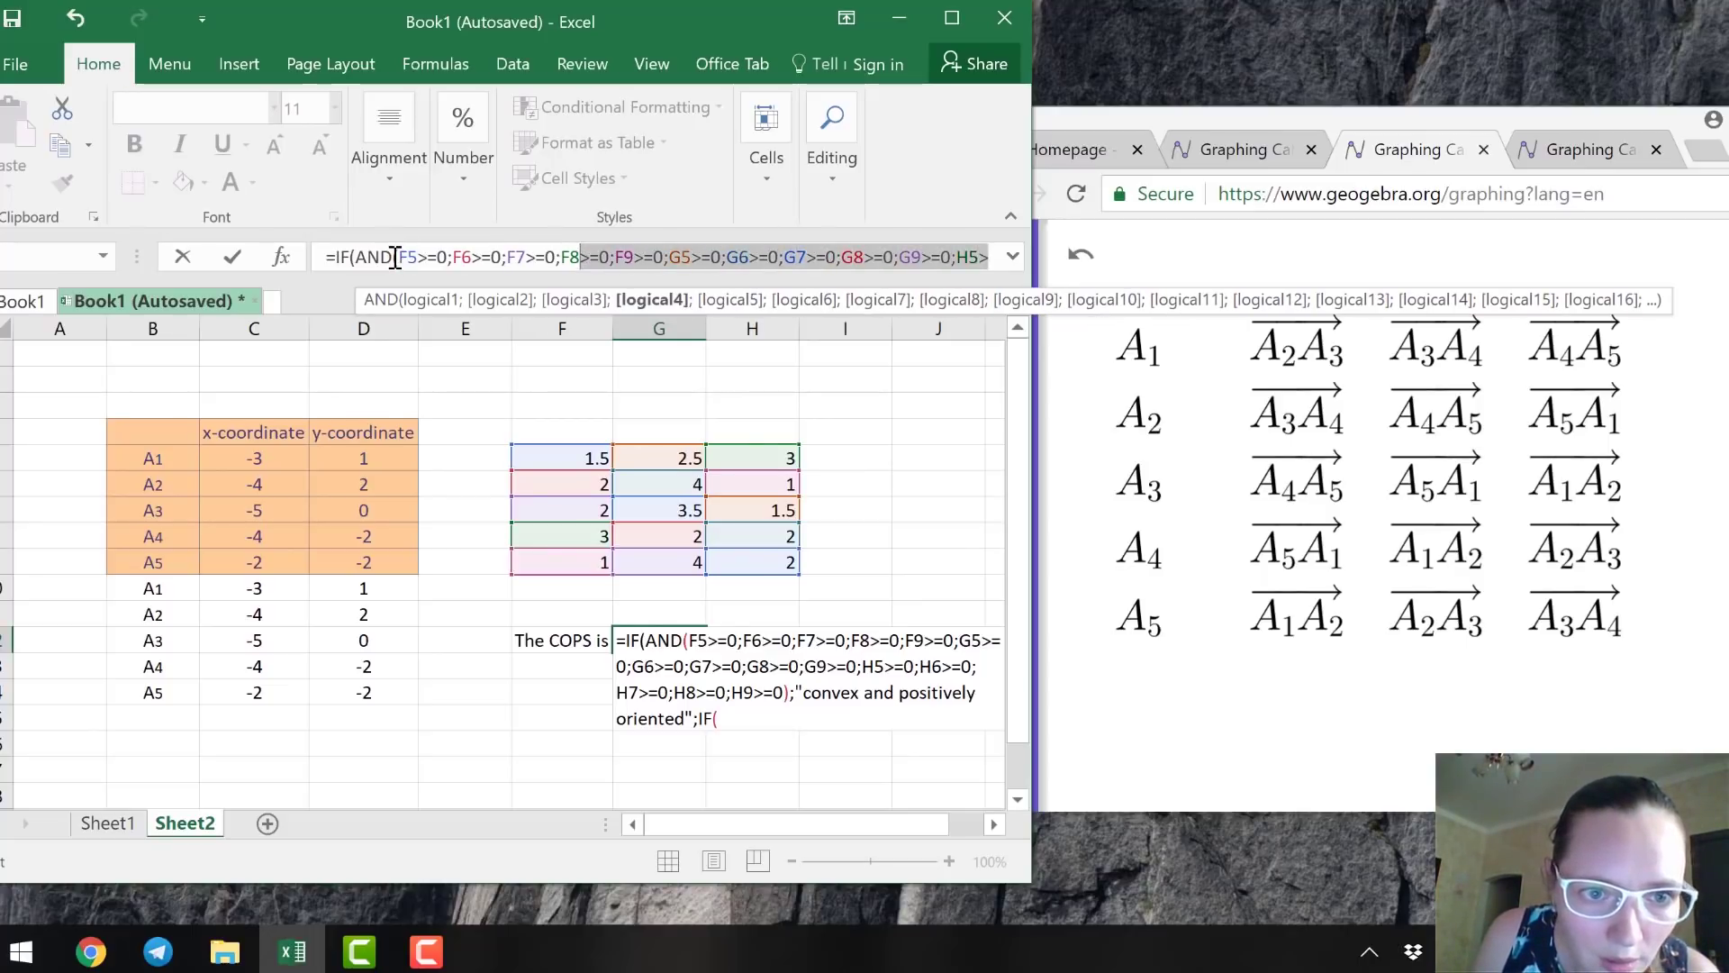
pyautogui.hotkey('shift', 'Left')
pyautogui.hotkey('shift', 'Left')
pyautogui.hotkey('shift', 'Left')
pyautogui.hotkey('shift', 'Left')
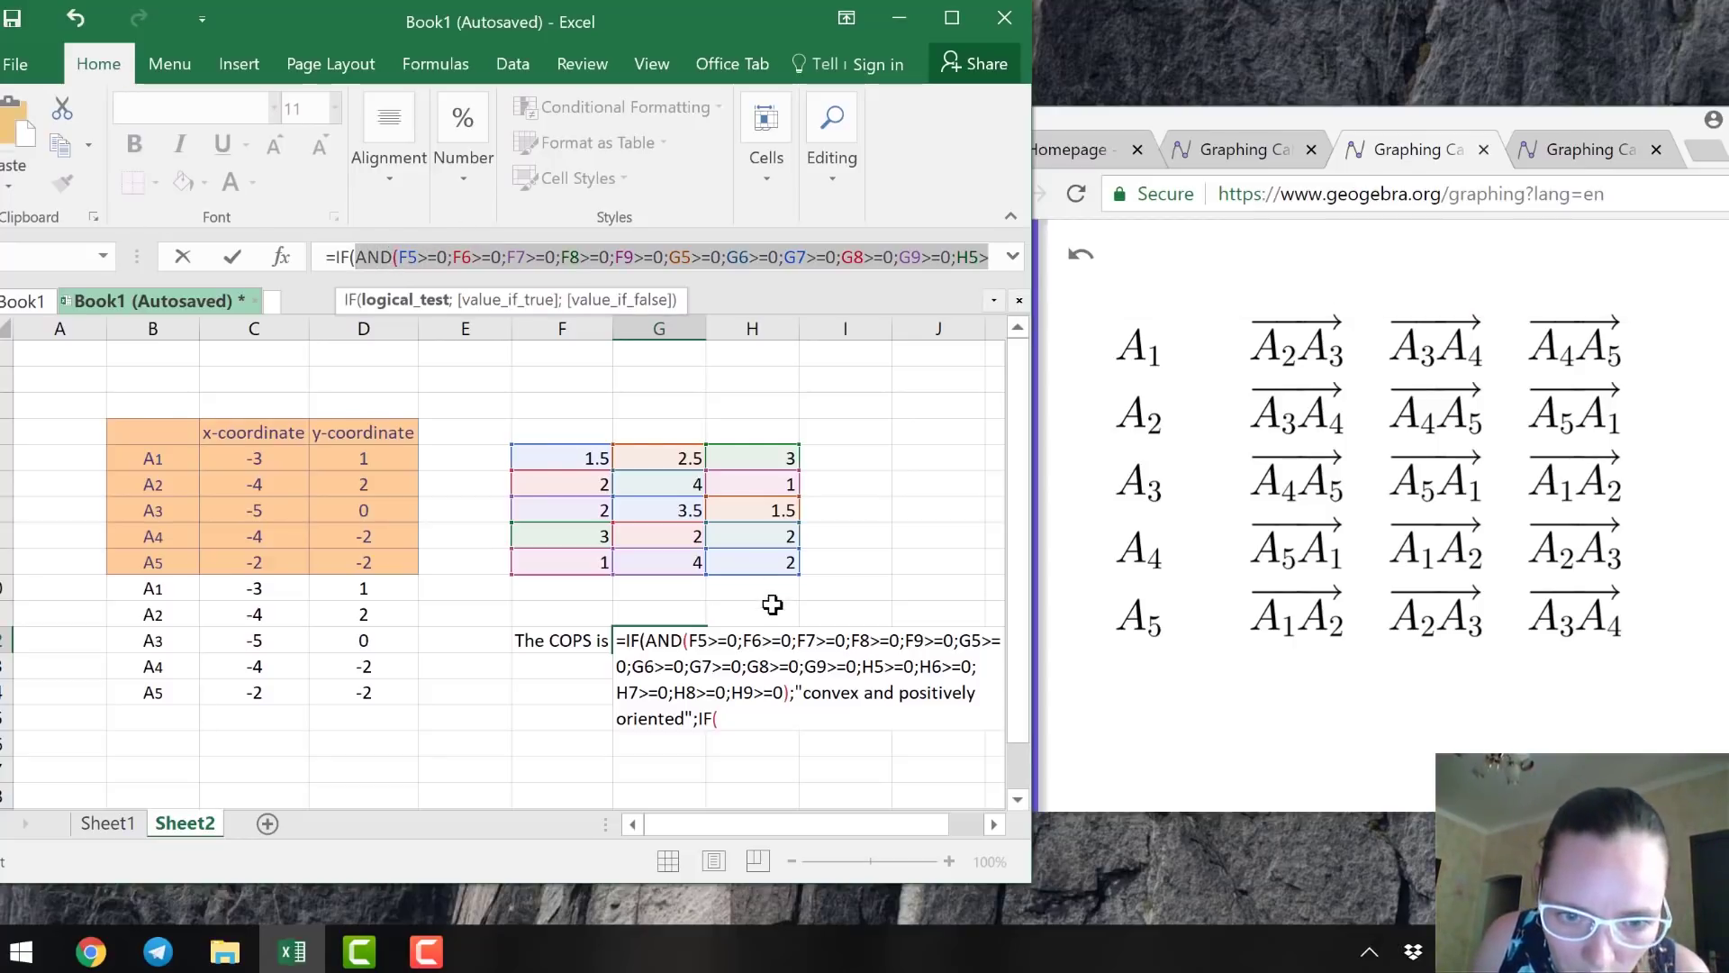
pyautogui.click(762, 726)
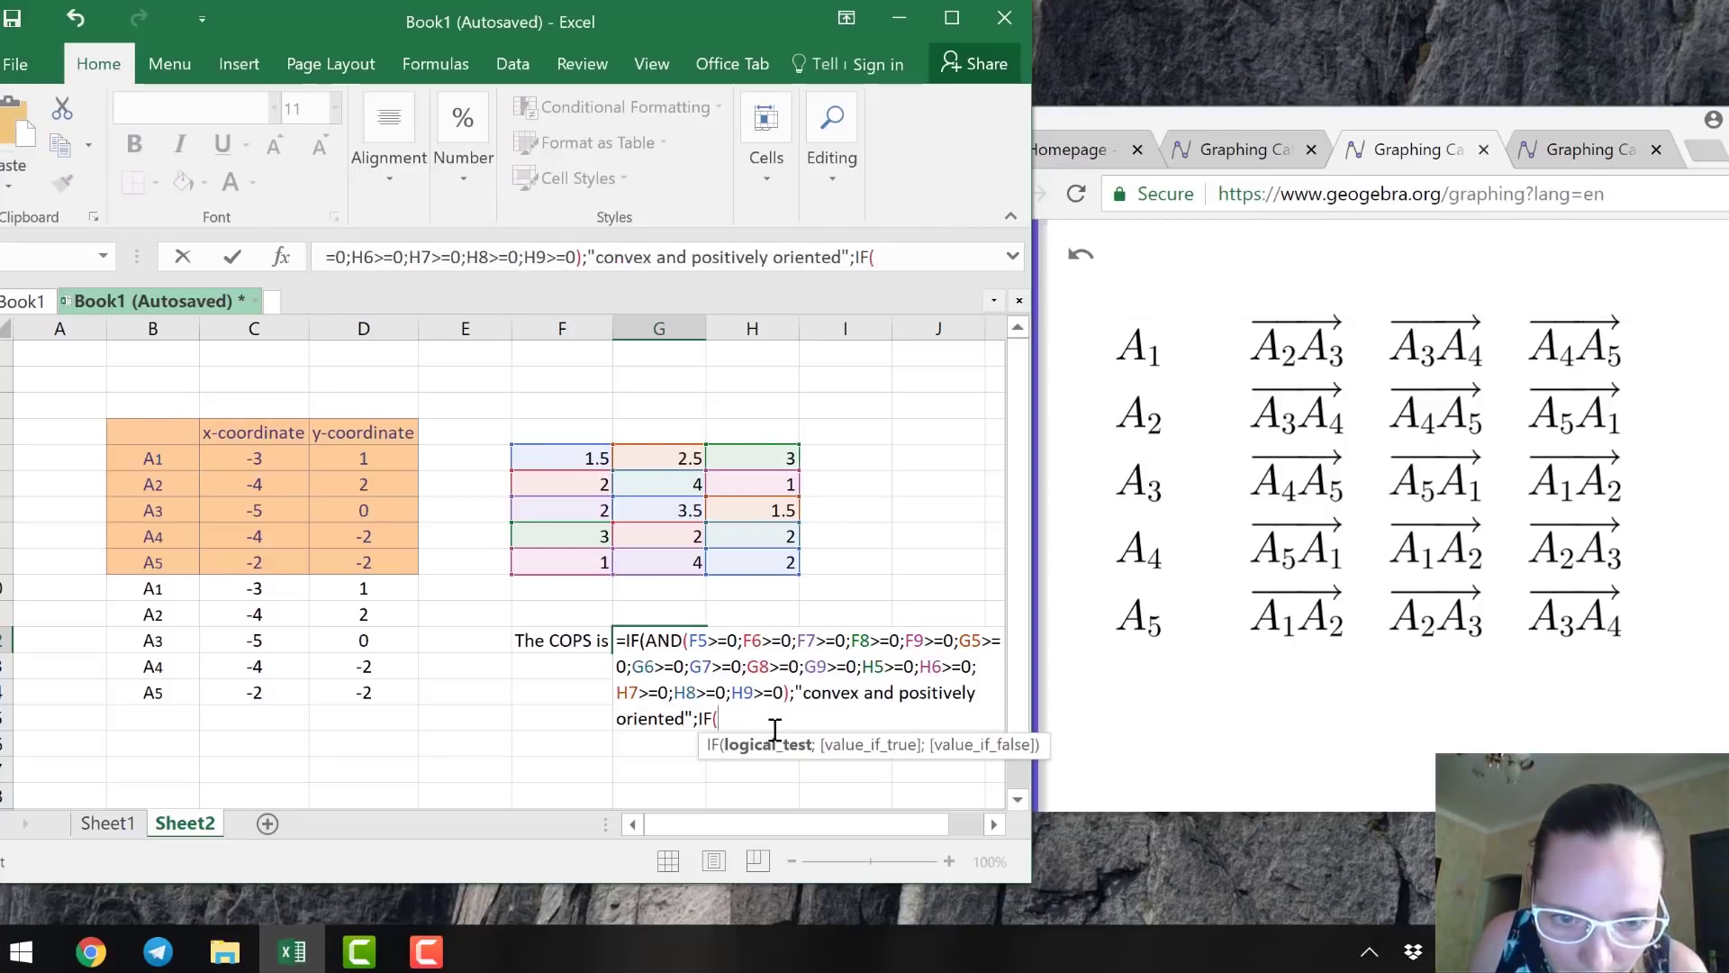
pyautogui.write('AND(F5>=0;F6>=0;F7>=0;F8>=0;F9>=0;G5>=0;G6>=0;G7>=0;G8>=0;G9>=0;H5>=0;H6>=0;H7>=0;H8>=0;H9>=0)')
# Change the first two conditions in the nested AND test to F5<=0 and F6<=0.
pyautogui.click(791, 718)
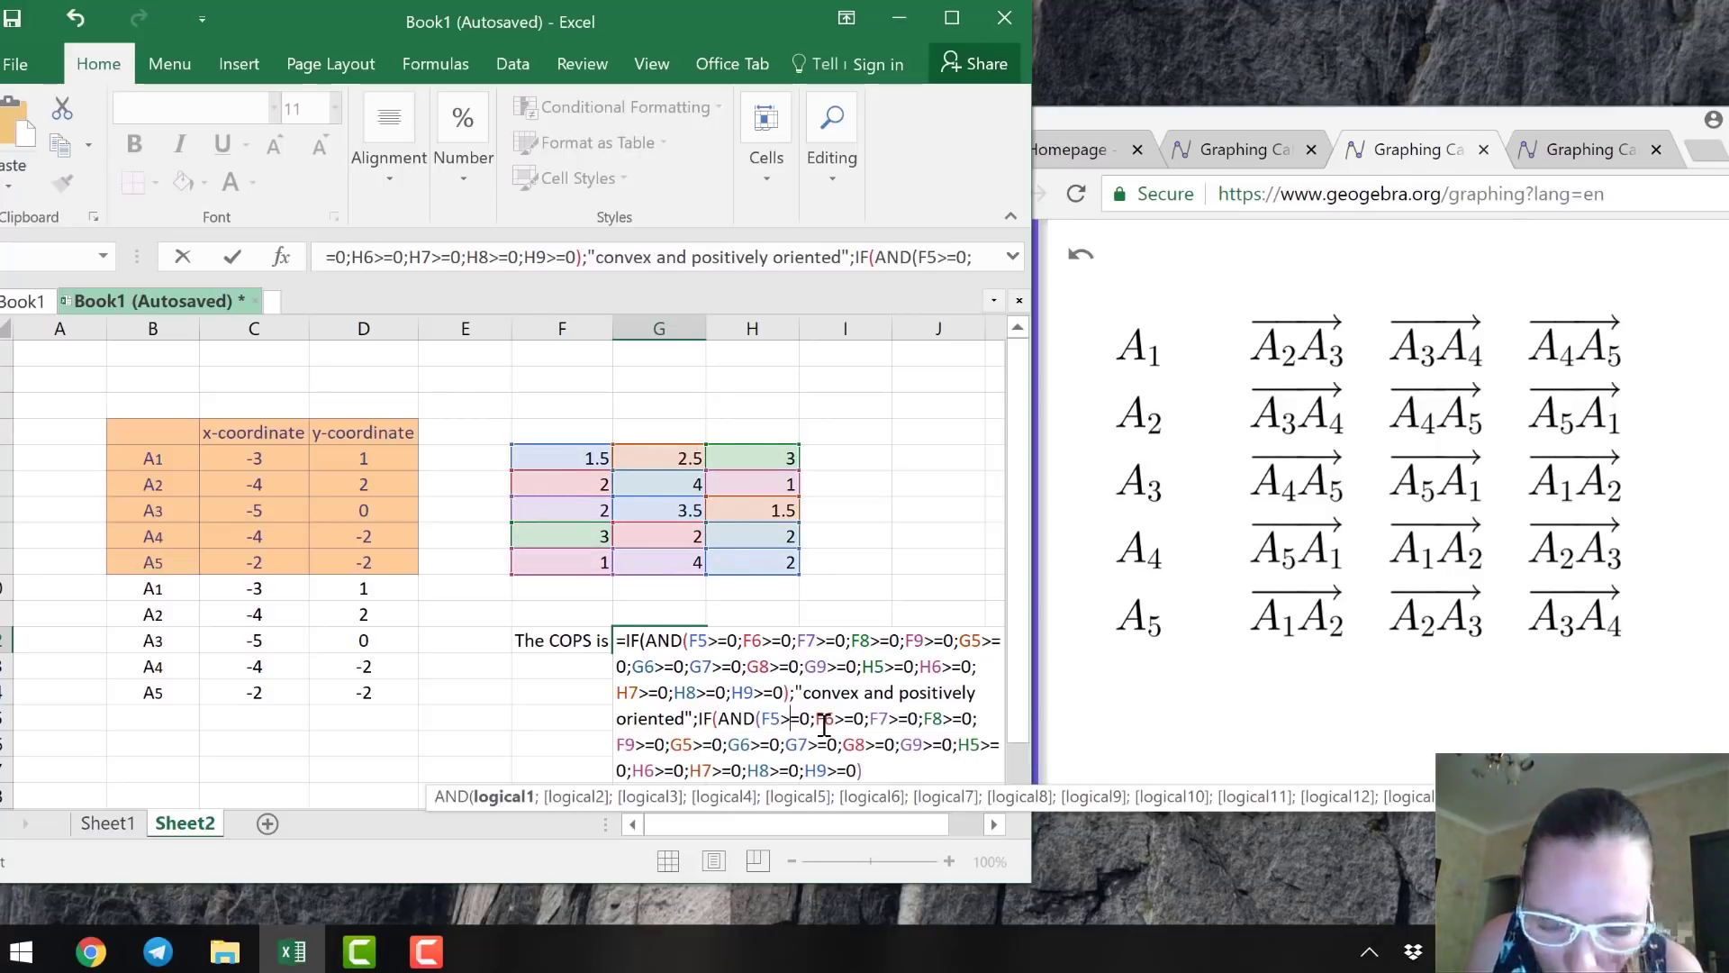
pyautogui.press('BackSpace')
pyautogui.write('<')
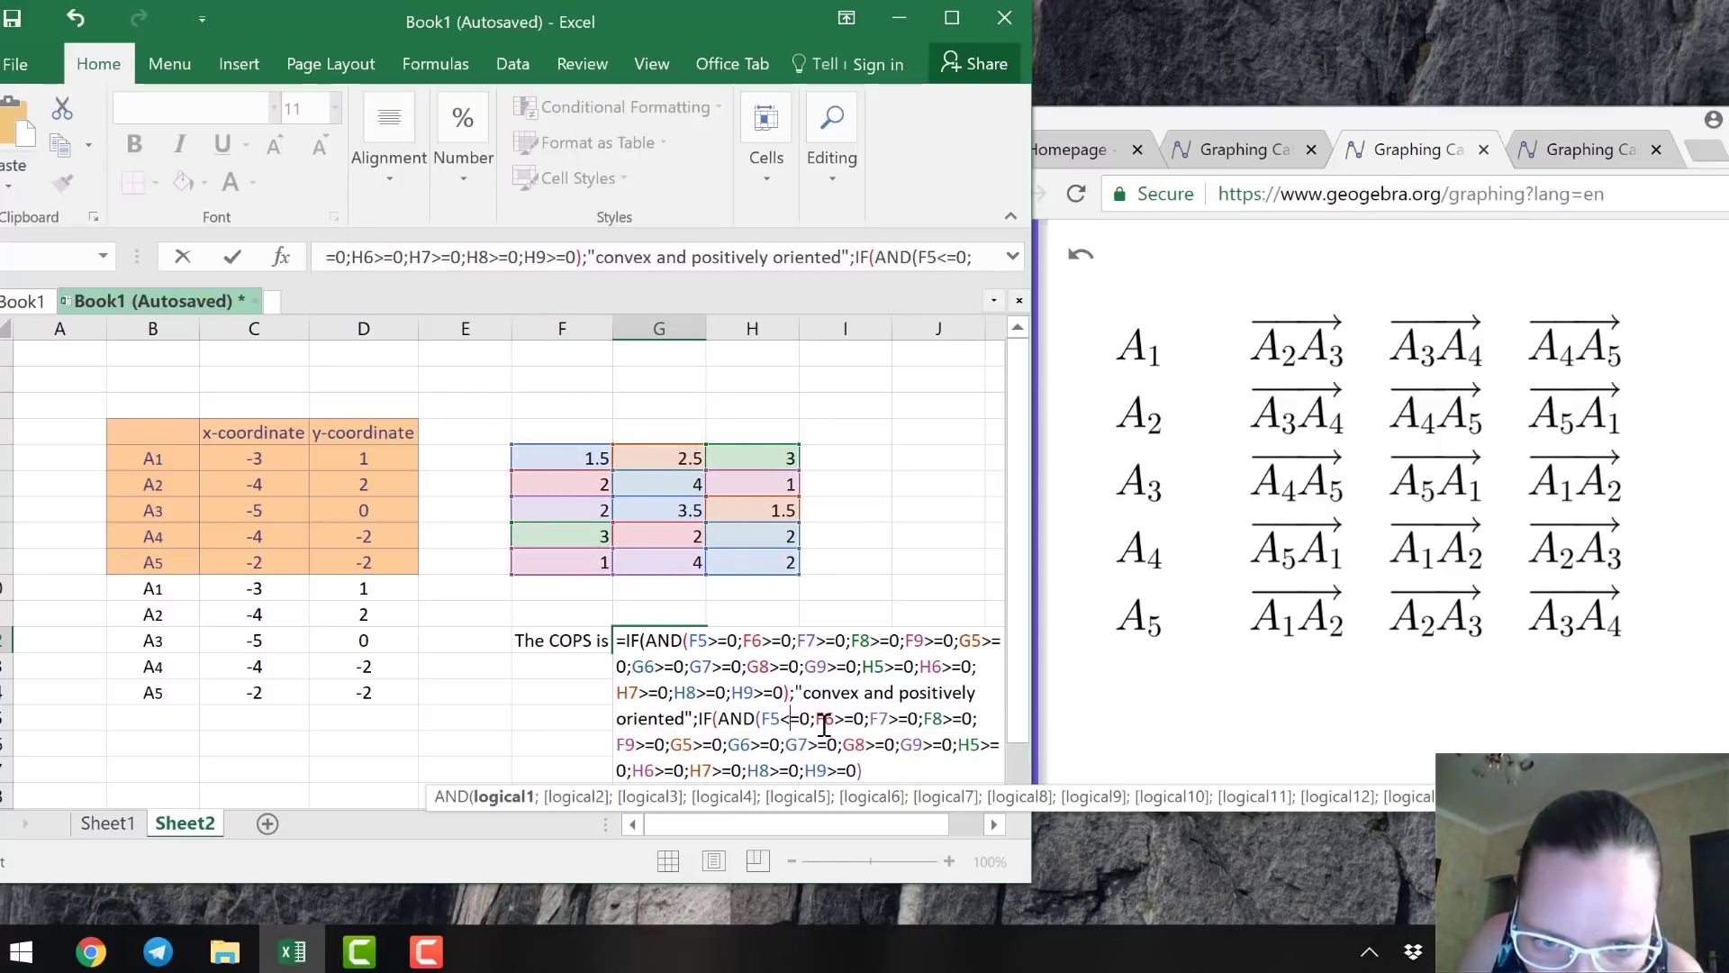
pyautogui.click(825, 721)
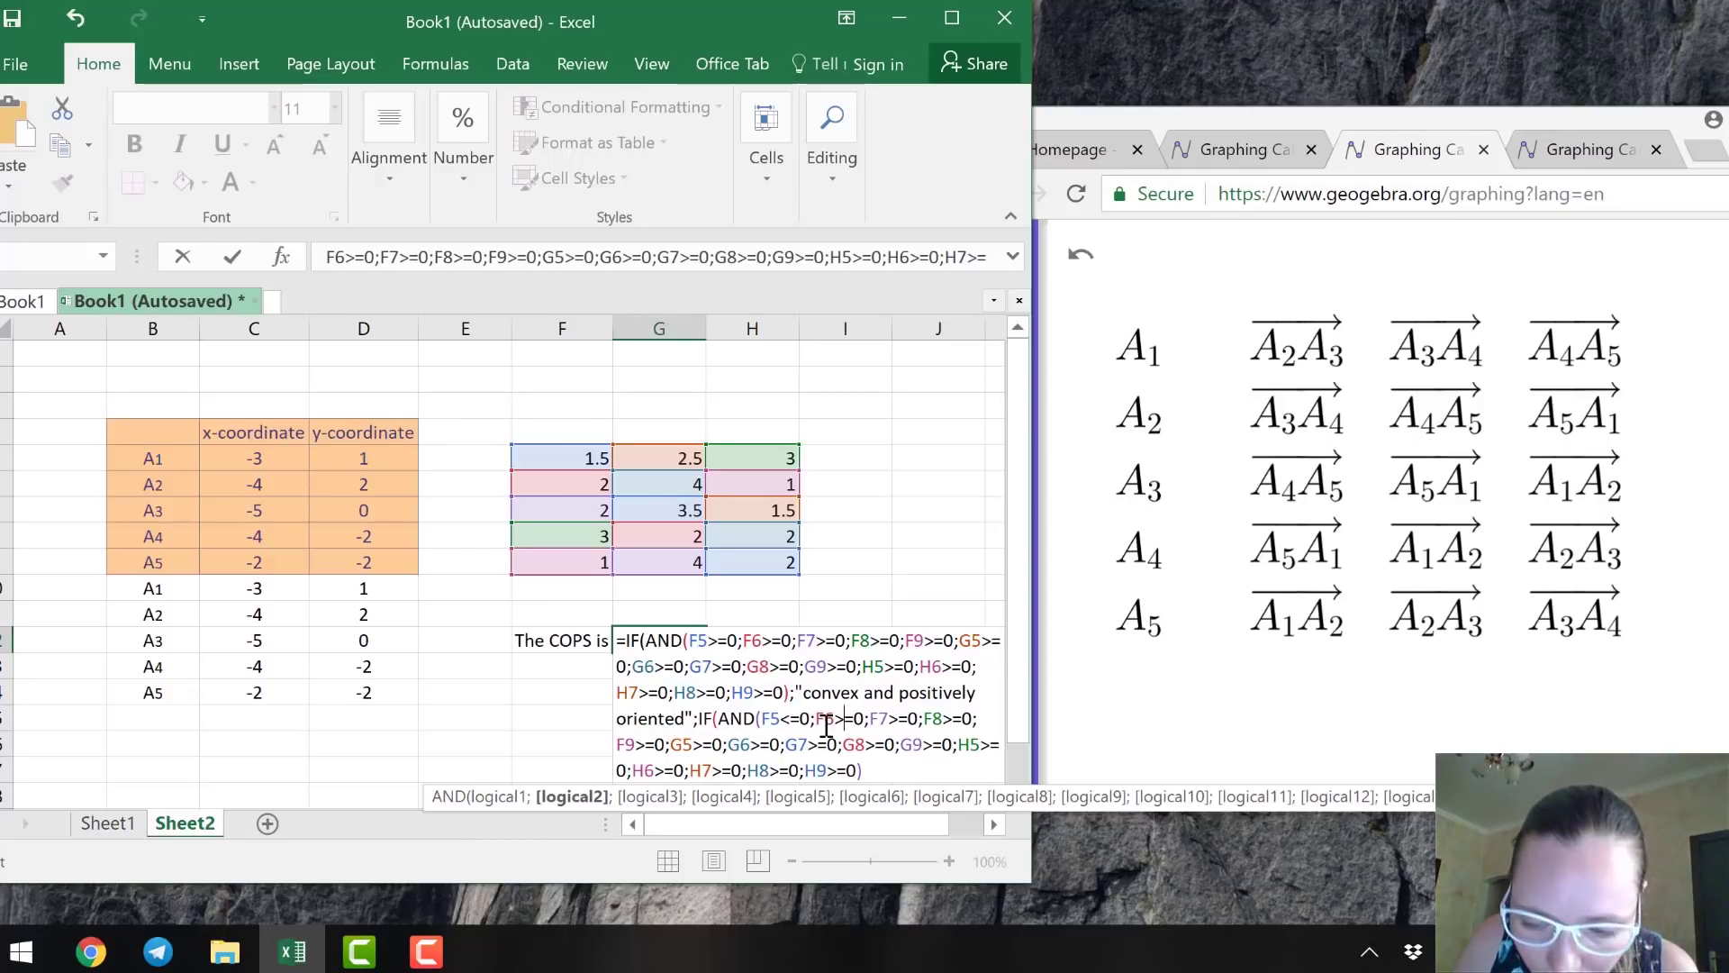
pyautogui.press('BackSpace')
pyautogui.write('<')
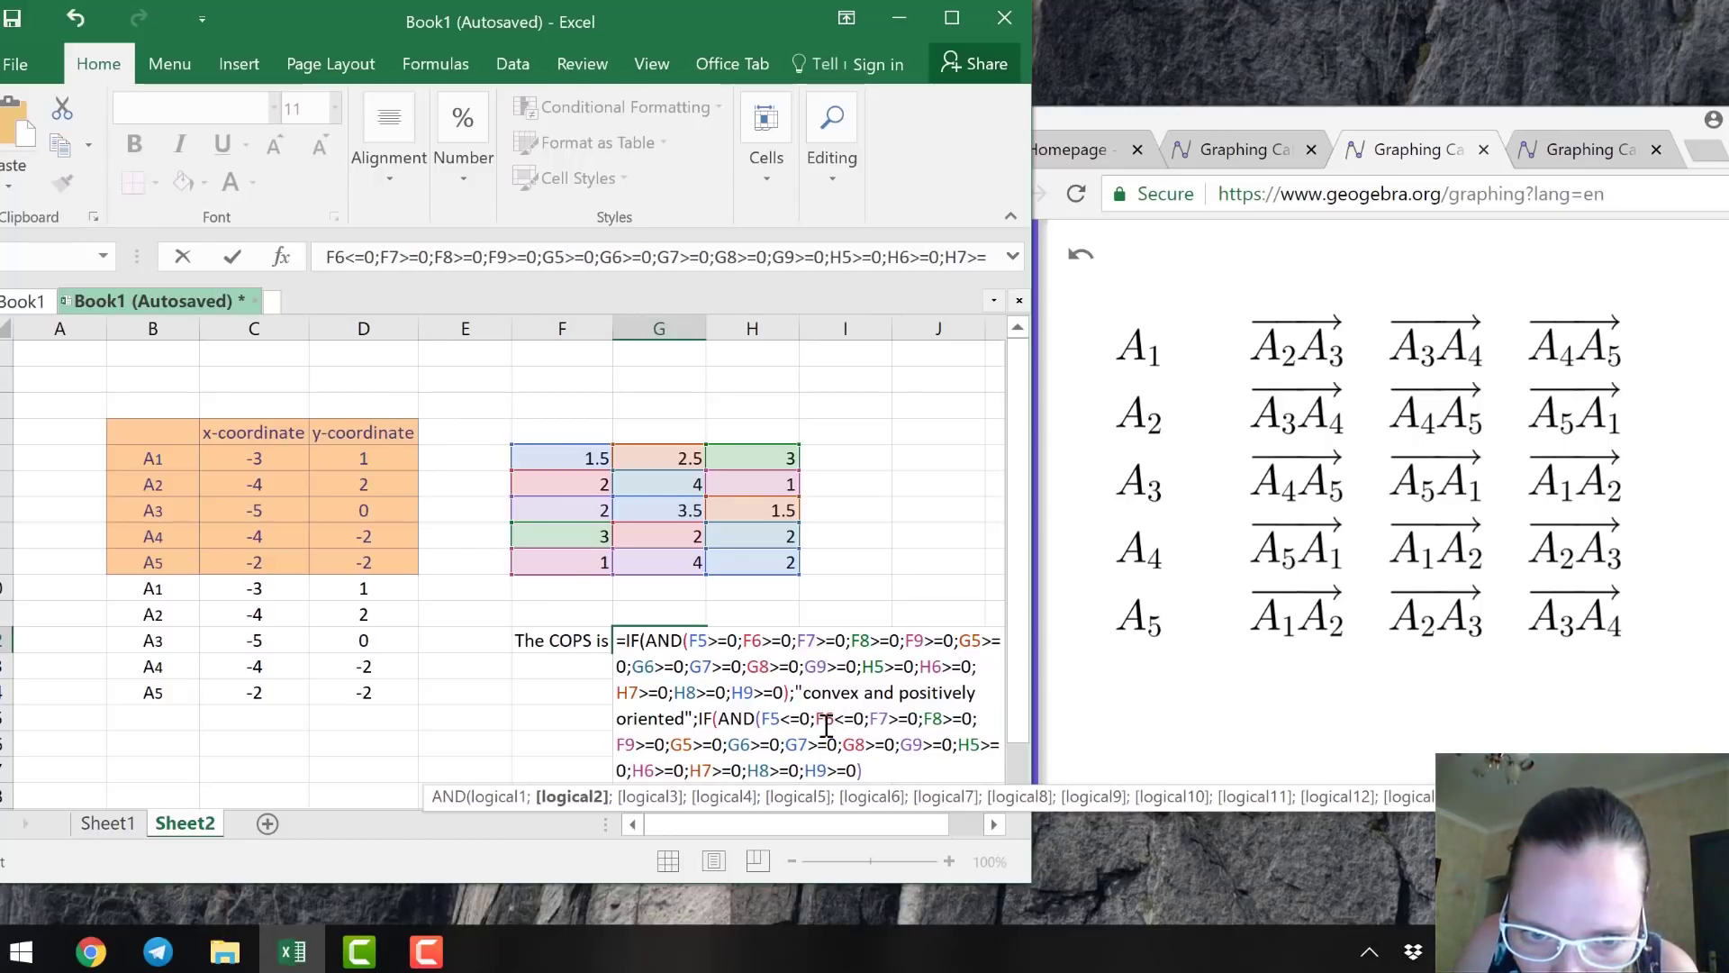
# Change the F7 condition in the nested AND test to F7<=0.
pyautogui.press('Right')
pyautogui.press('Right')
pyautogui.press('Right')
pyautogui.press('Right')
pyautogui.press('Right')
pyautogui.press('Right')
pyautogui.press('BackSpace')
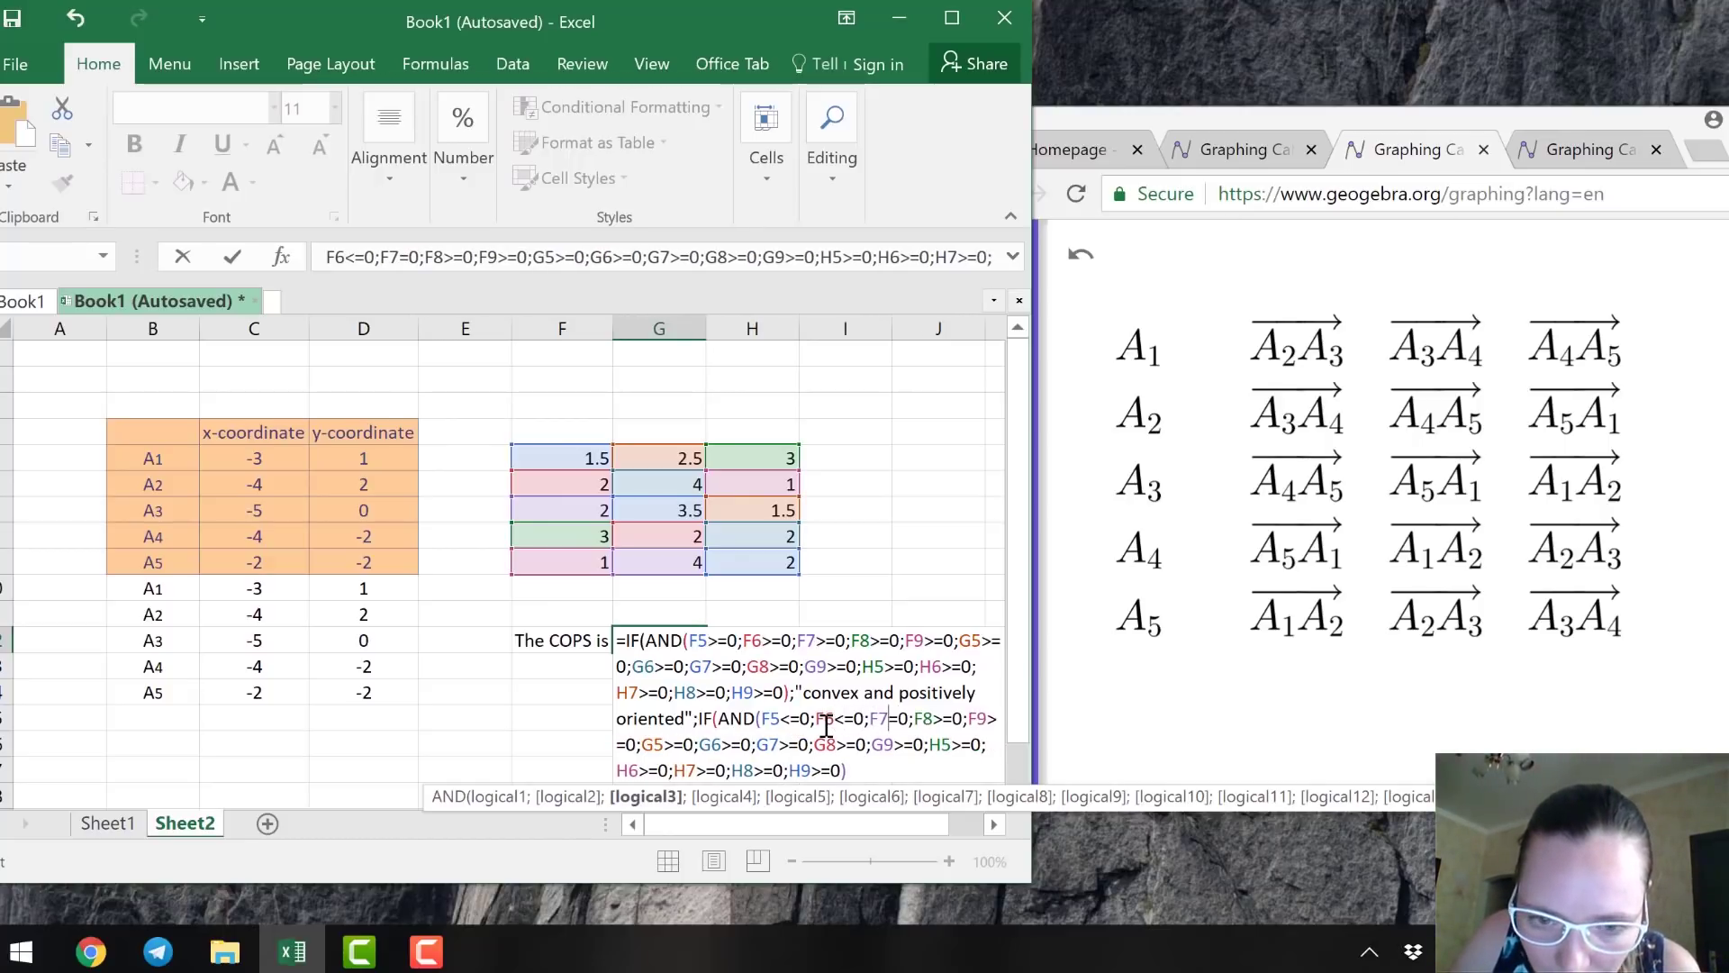
pyautogui.write('<')
# Change the remaining first-column conditions in the nested AND test to F8<=0 and F9<=0.
pyautogui.press('Right')
pyautogui.press('Right')
pyautogui.press('Right')
pyautogui.press('Right')
pyautogui.press('Right')
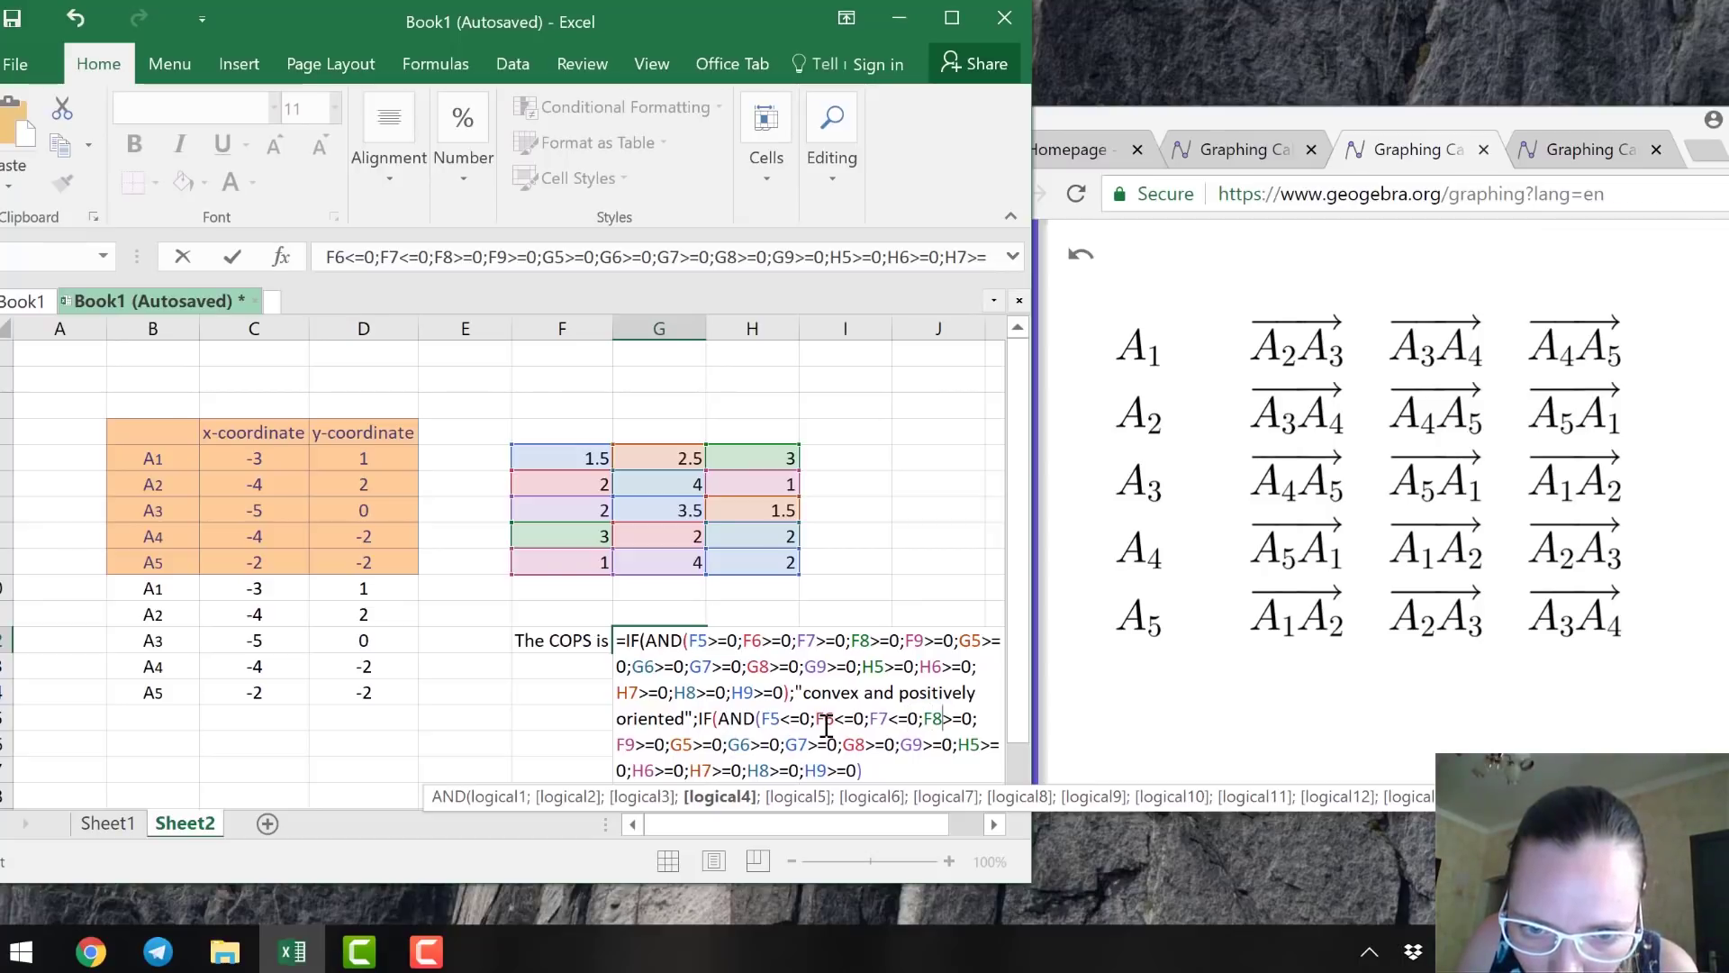
pyautogui.press('Delete')
pyautogui.write('<')
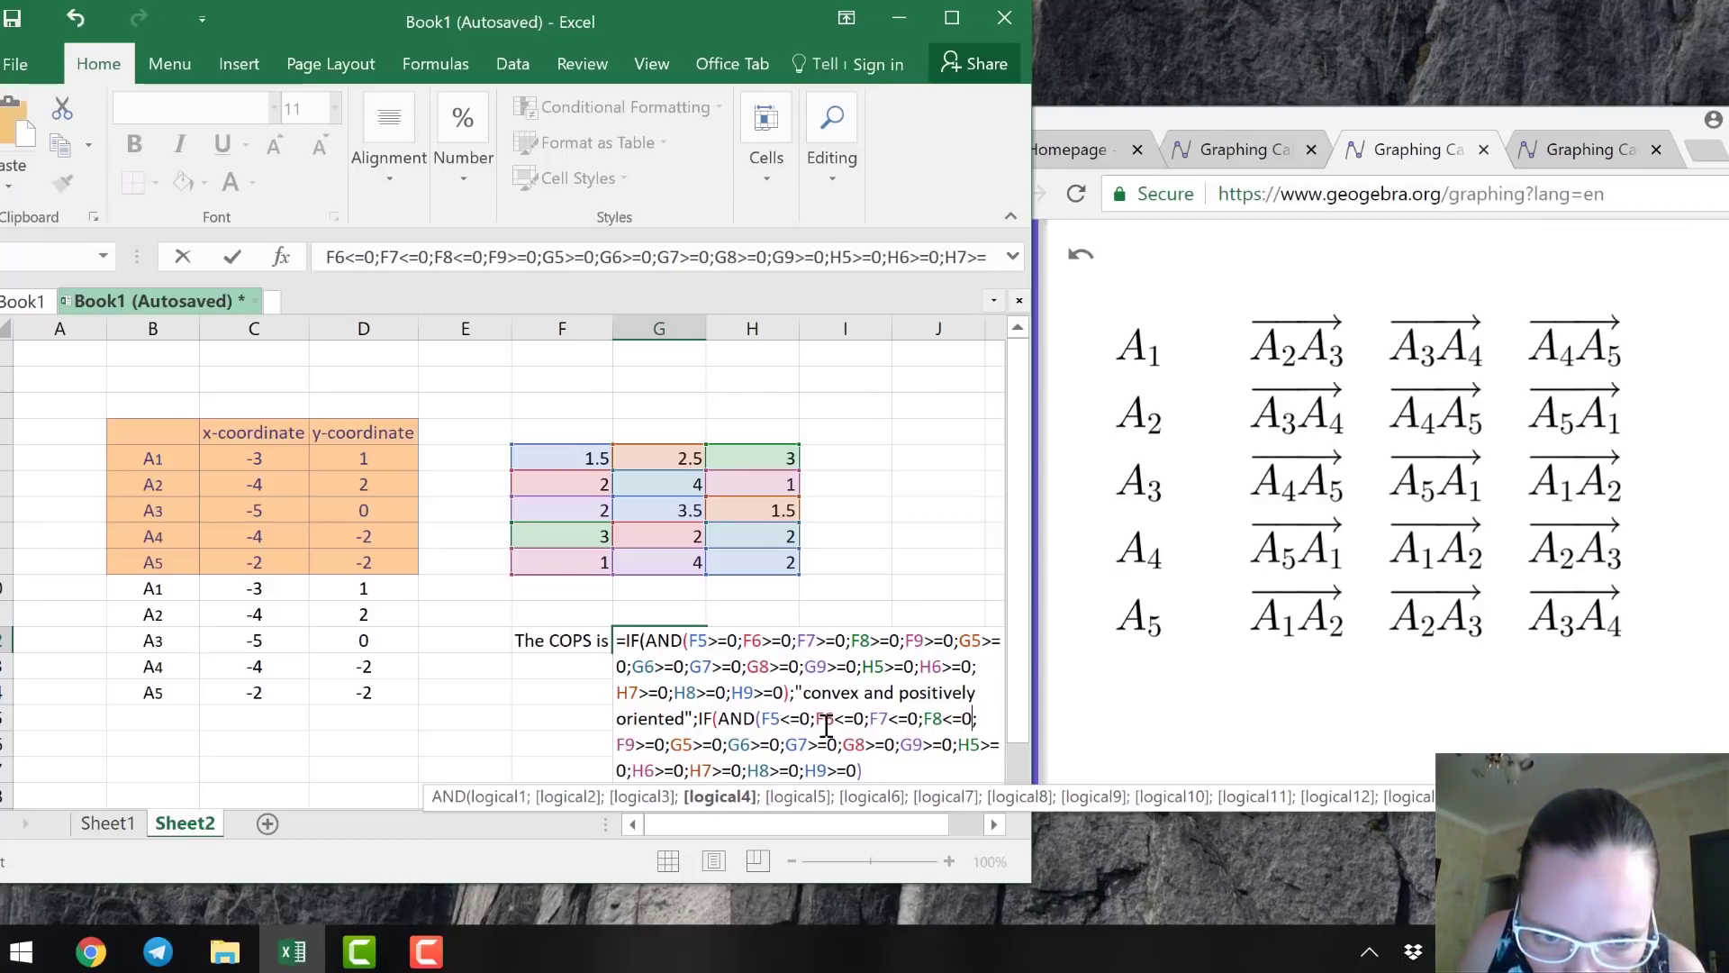
pyautogui.press('Right')
pyautogui.press('Right')
pyautogui.press('Right')
pyautogui.press('Delete')
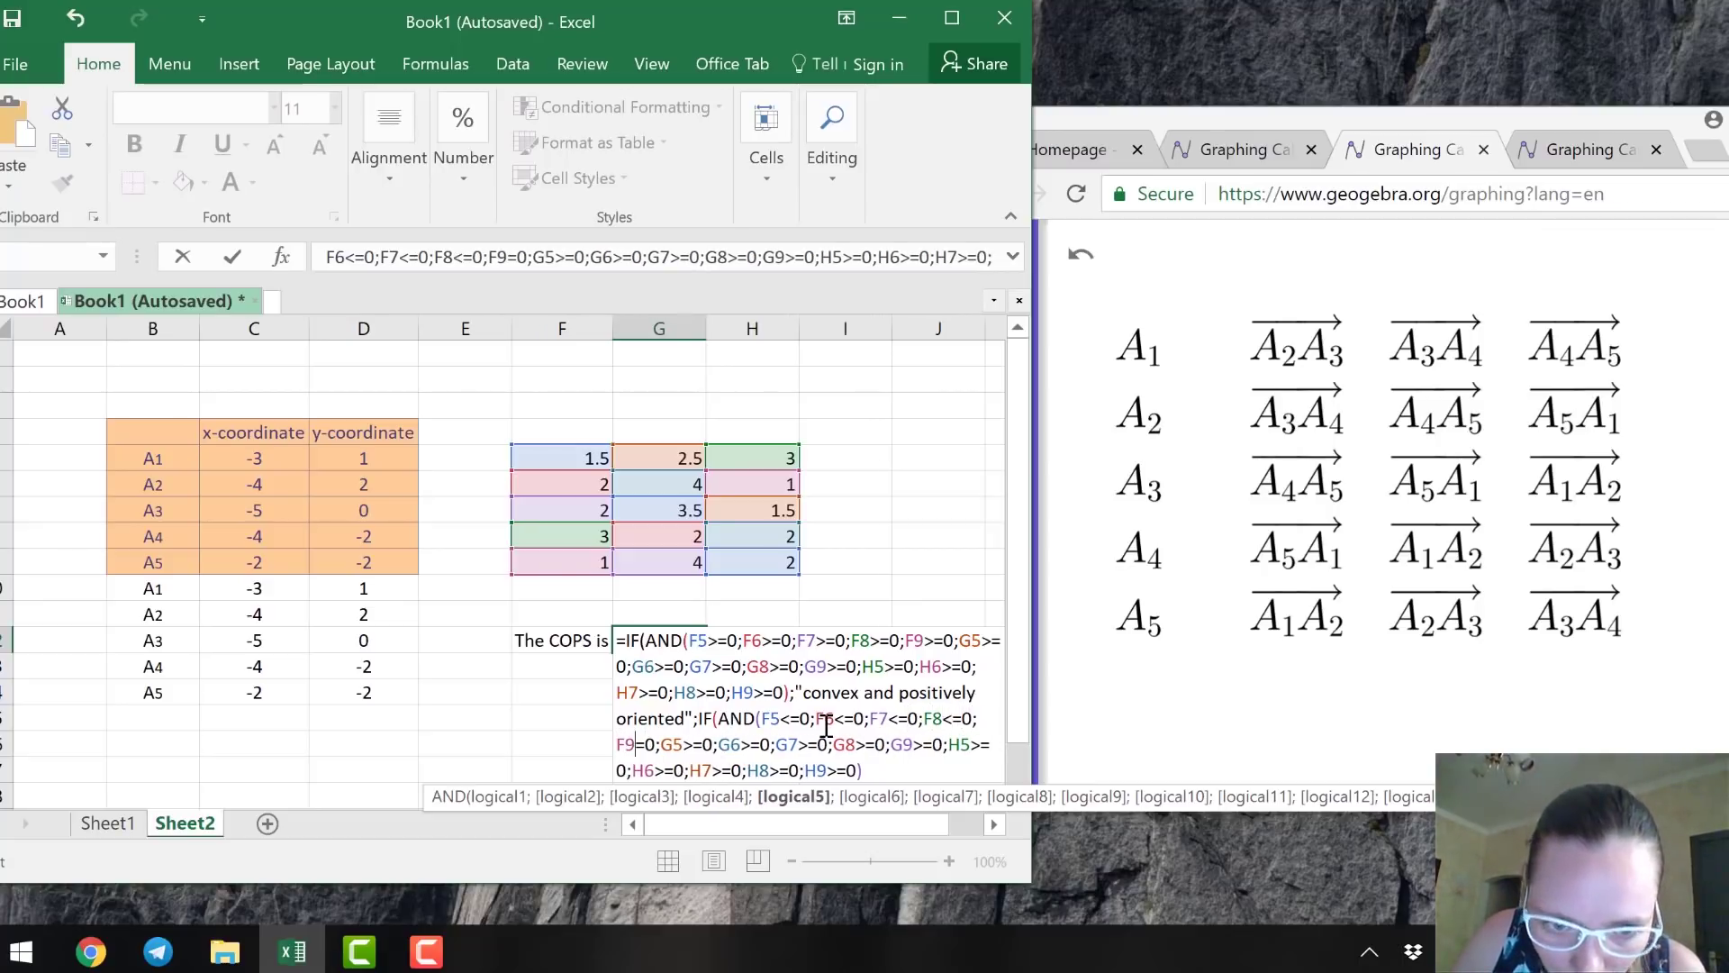
pyautogui.write('<')
# Change the second column's first conditions in the nested AND test to G5<=0 and G6<=0.
pyautogui.press('Right')
pyautogui.press('Right')
pyautogui.press('Right')
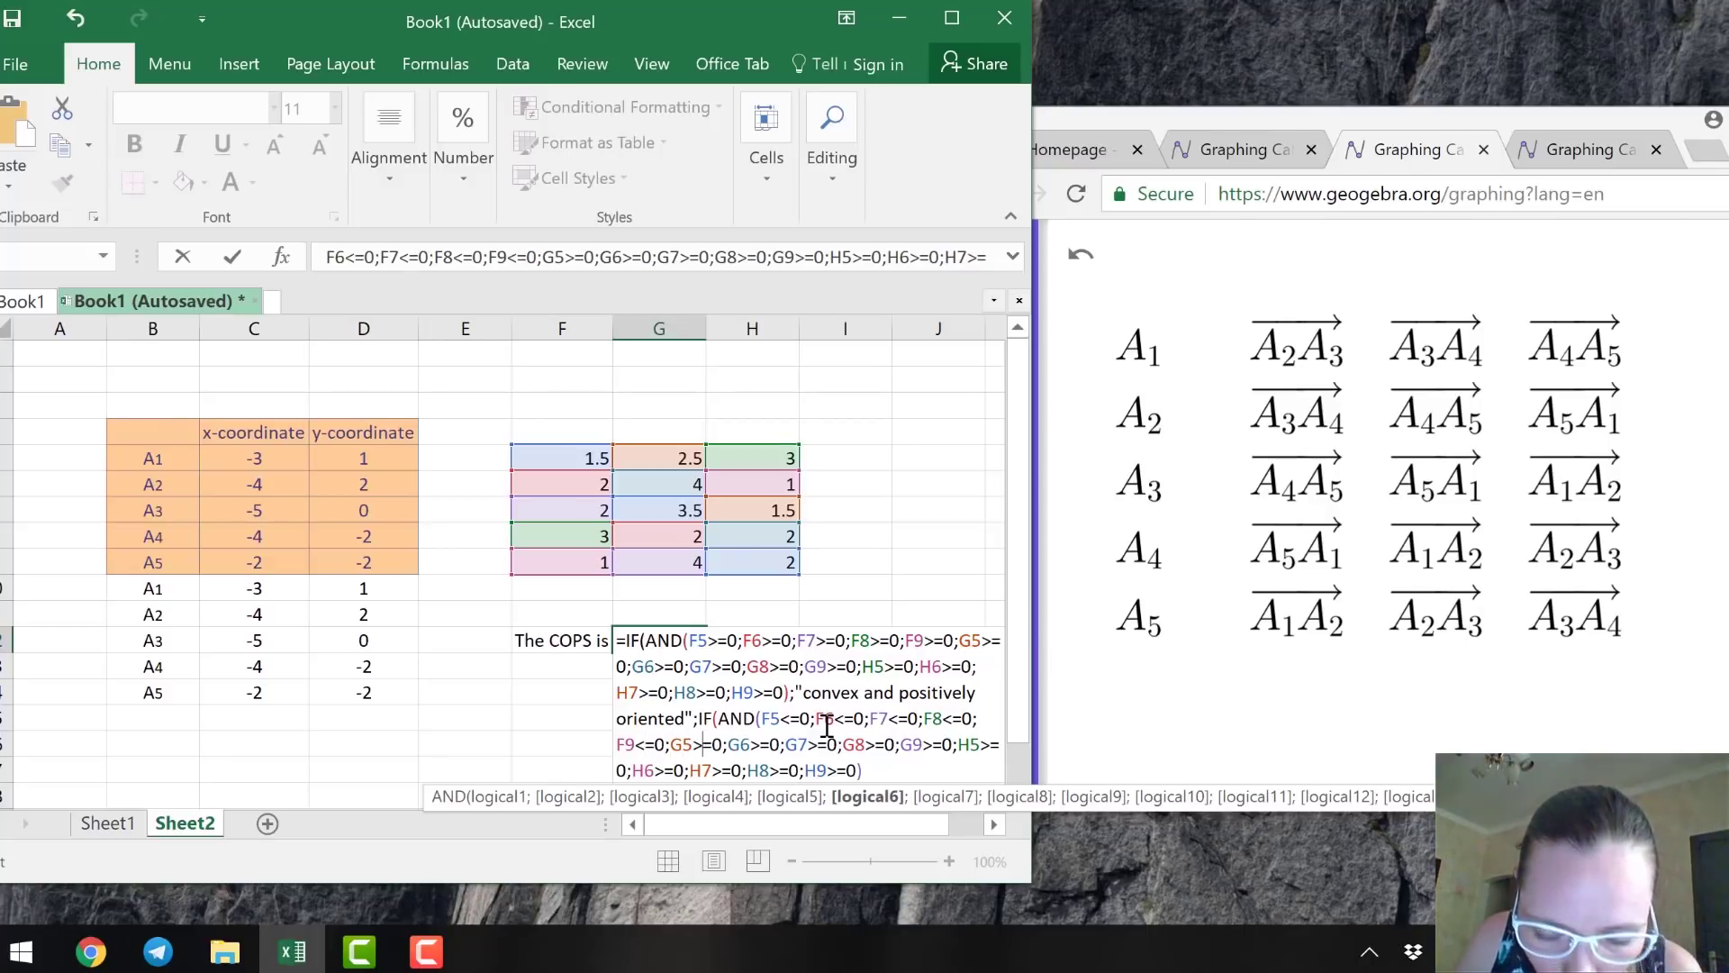
pyautogui.press('Right')
pyautogui.press('Delete')
pyautogui.write('<')
pyautogui.press('Right')
pyautogui.press('Right')
pyautogui.press('Right')
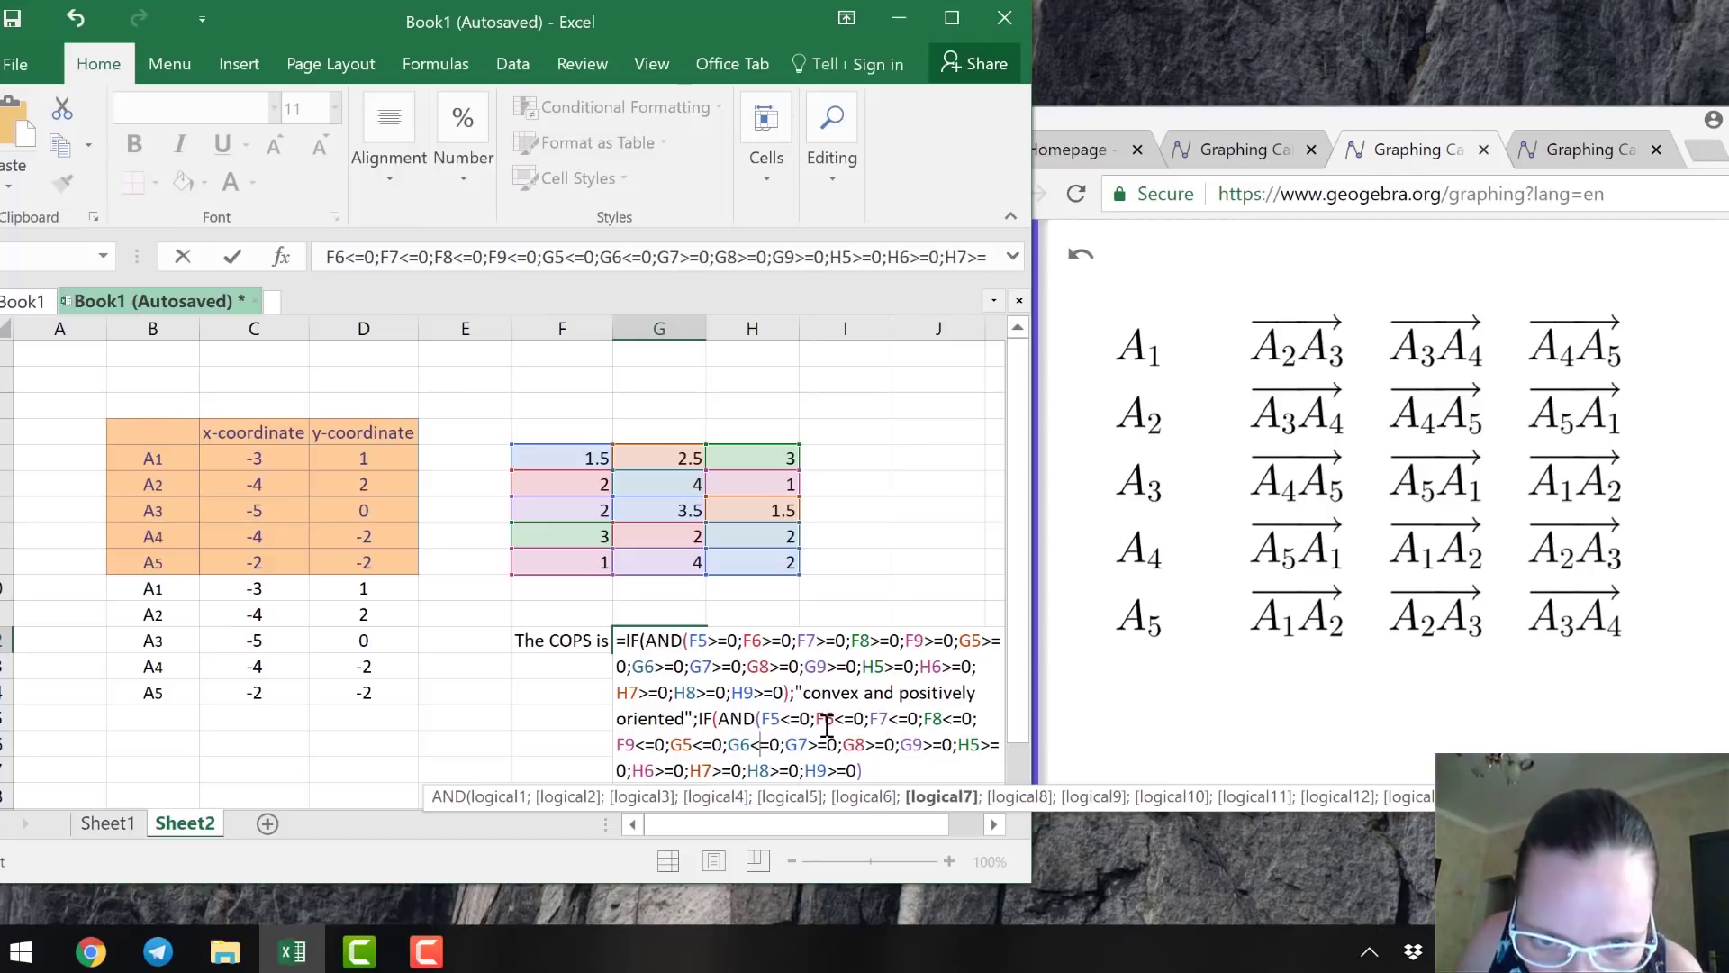
# Change the G7 and G8 conditions in the nested AND test to G7<=0 and G8<=0.
pyautogui.press('Right')
pyautogui.press('Right')
pyautogui.press('Right')
pyautogui.press('Right')
pyautogui.press('Right')
pyautogui.press('Delete')
pyautogui.write('<')
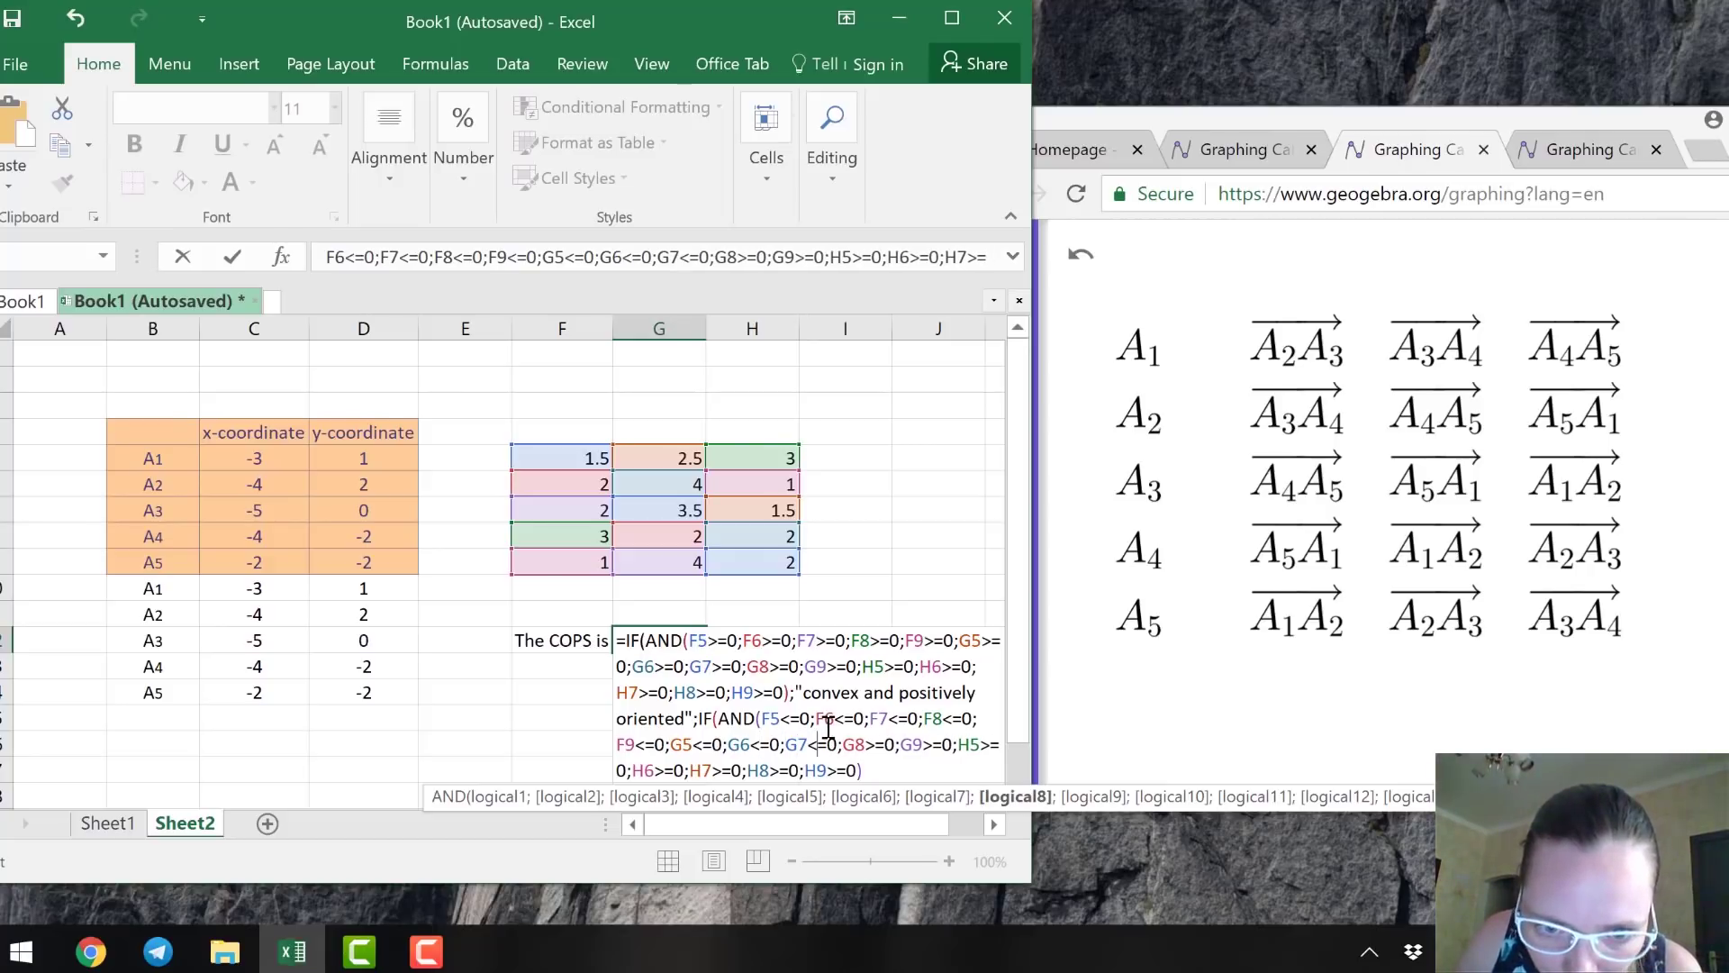
pyautogui.press('Right')
pyautogui.press('Right')
pyautogui.press('Right')
pyautogui.press('Right')
pyautogui.press('Right')
pyautogui.press('Delete')
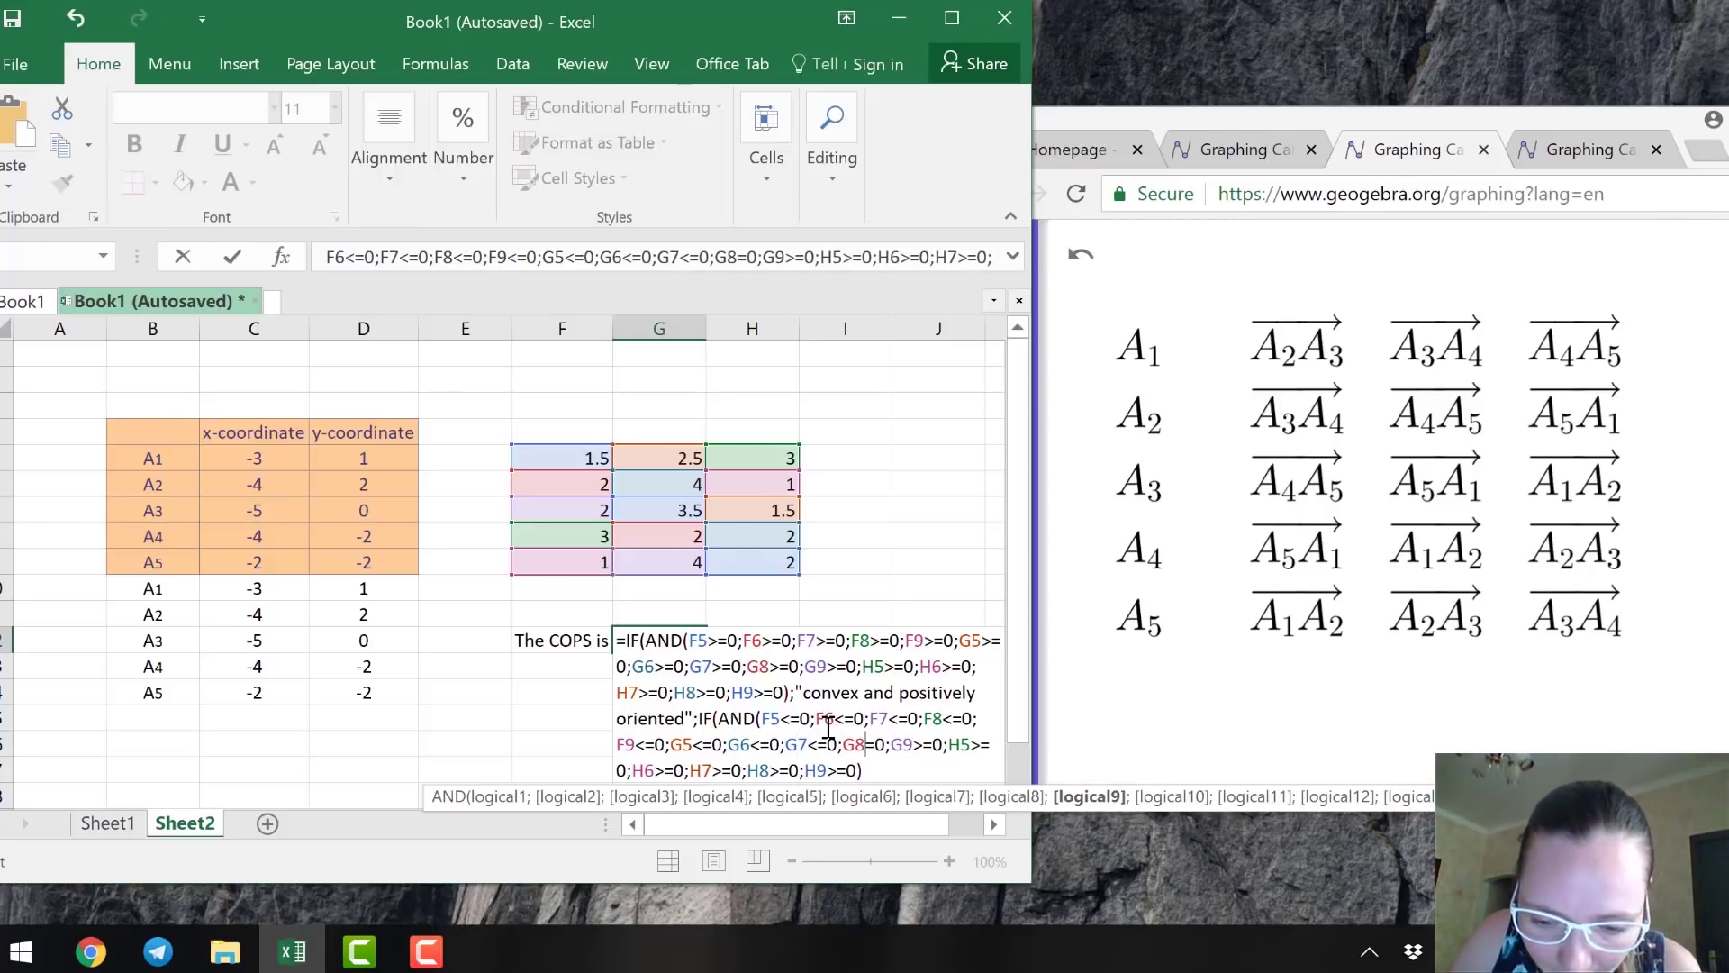
pyautogui.write('<')
# Change the last second-column condition in the nested AND test to G9<=0.
pyautogui.press('Right')
pyautogui.press('Right')
pyautogui.press('Right')
pyautogui.press('Right')
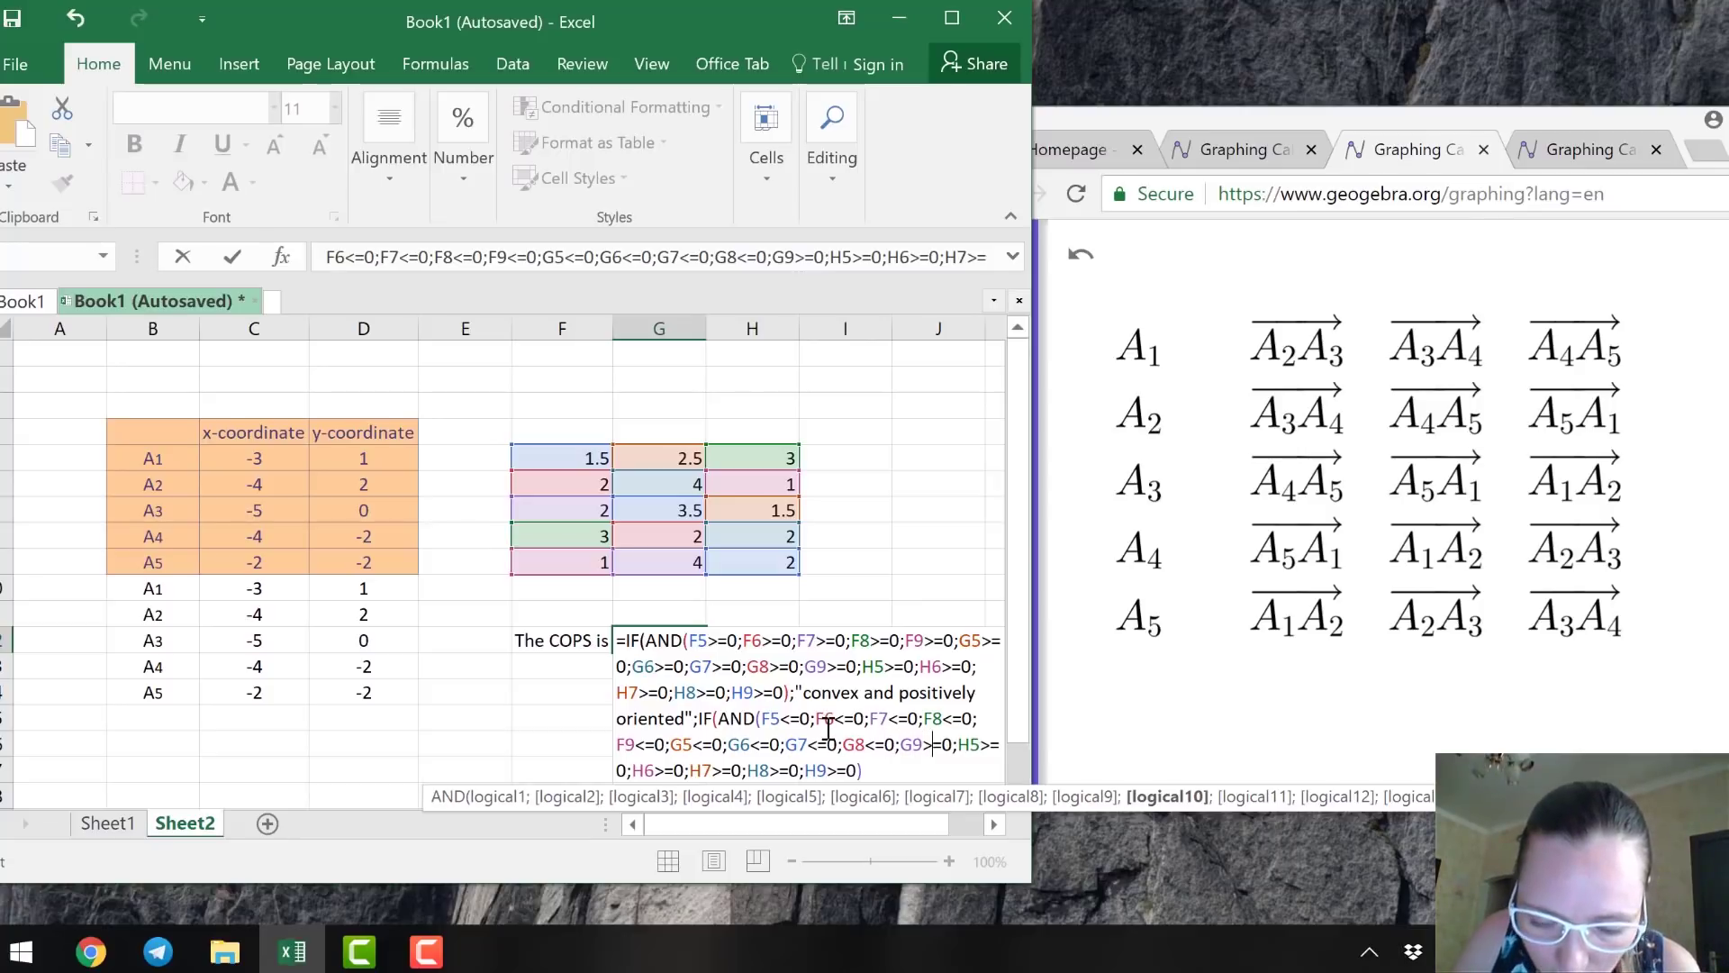
pyautogui.press('BackSpace')
pyautogui.write('<')
# Change the third column's first conditions in the nested AND test to H5<=0 and H6<=0.
pyautogui.press('Right')
pyautogui.press('Right')
pyautogui.press('Right')
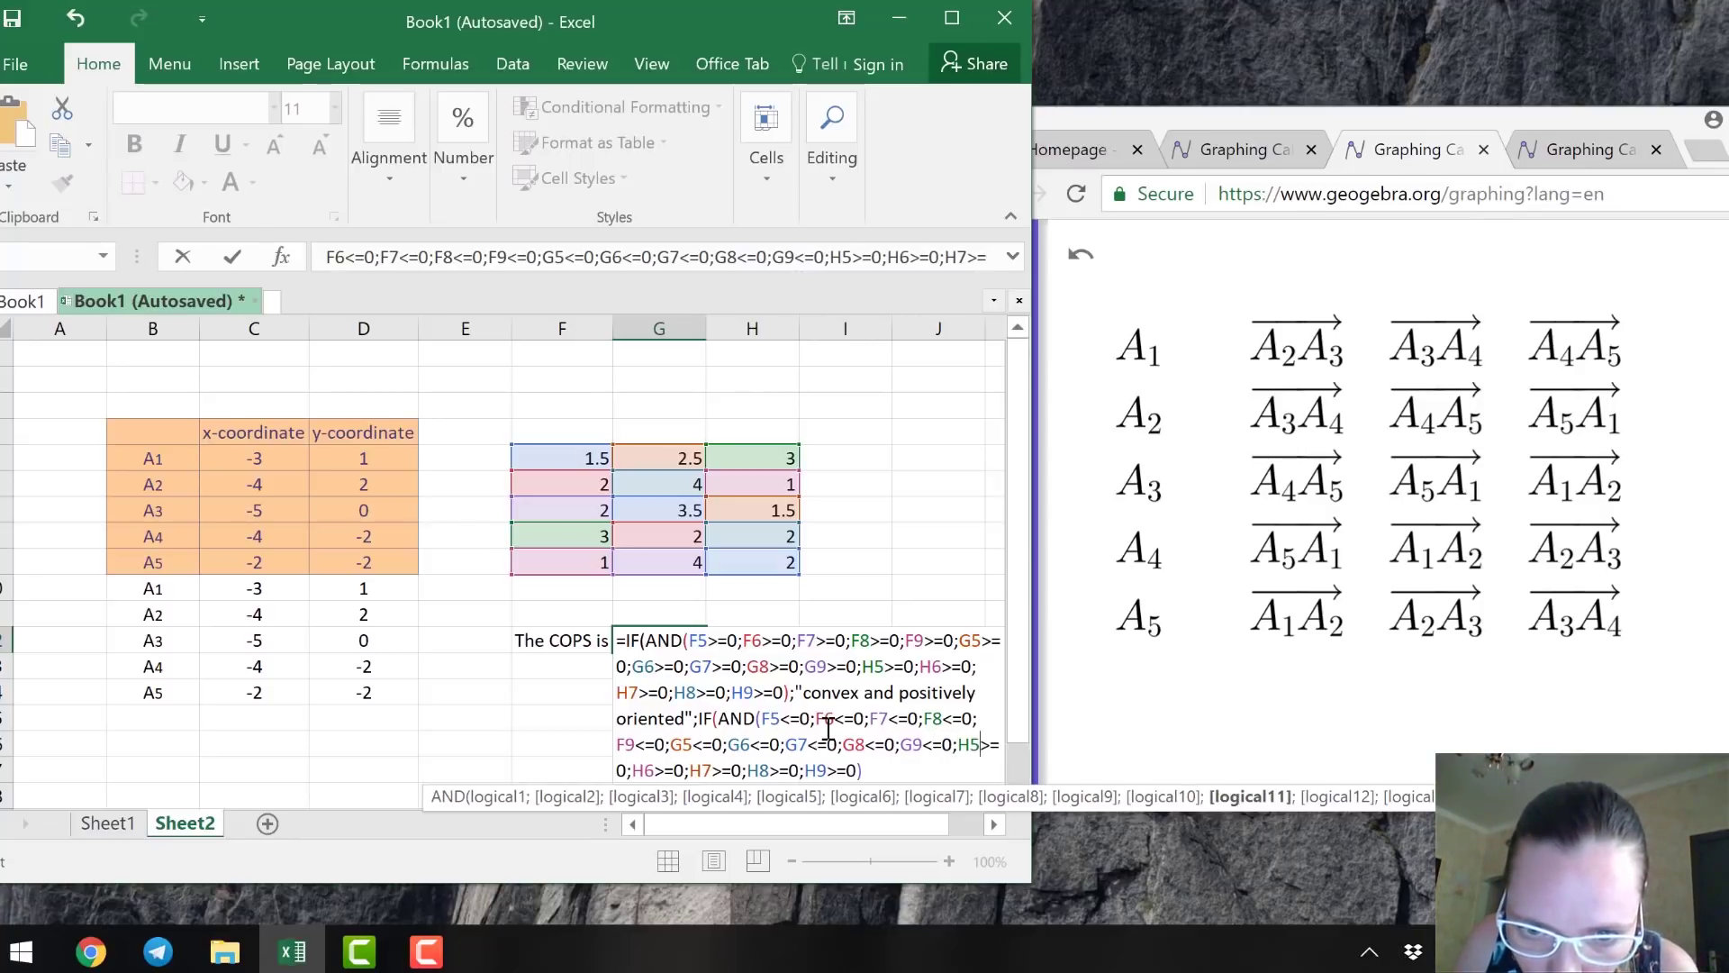
pyautogui.press('BackSpace')
pyautogui.write('<')
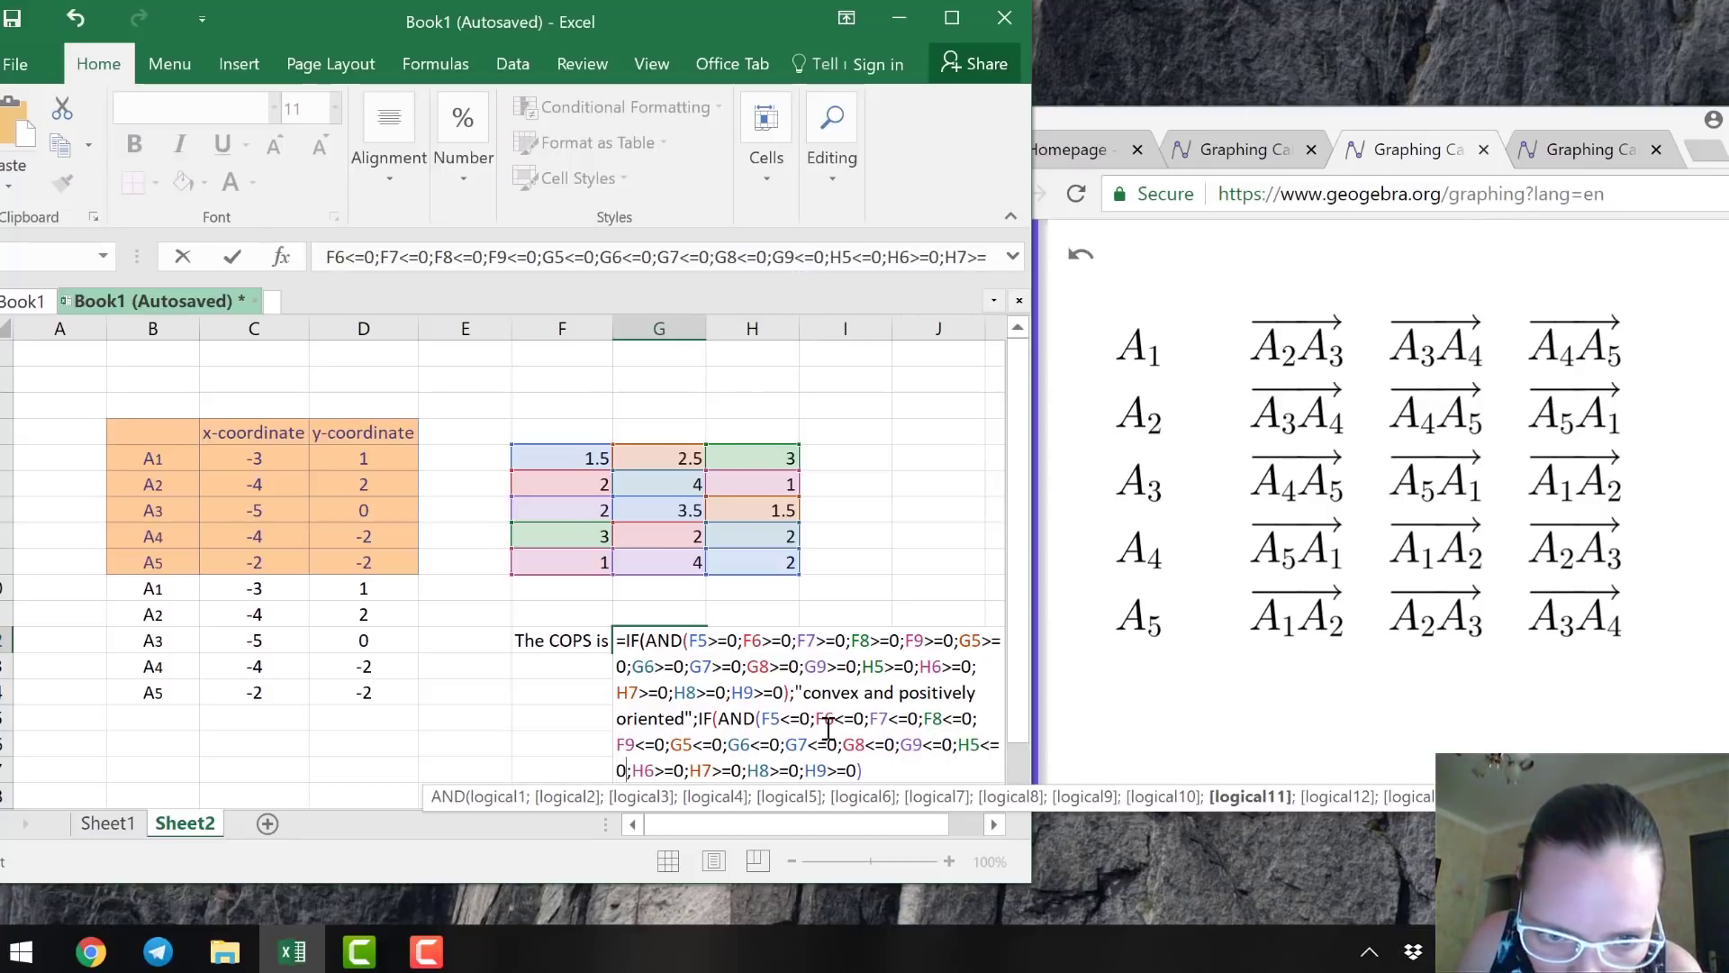
pyautogui.press('Right')
pyautogui.press('Right')
pyautogui.press('BackSpace')
pyautogui.write('<')
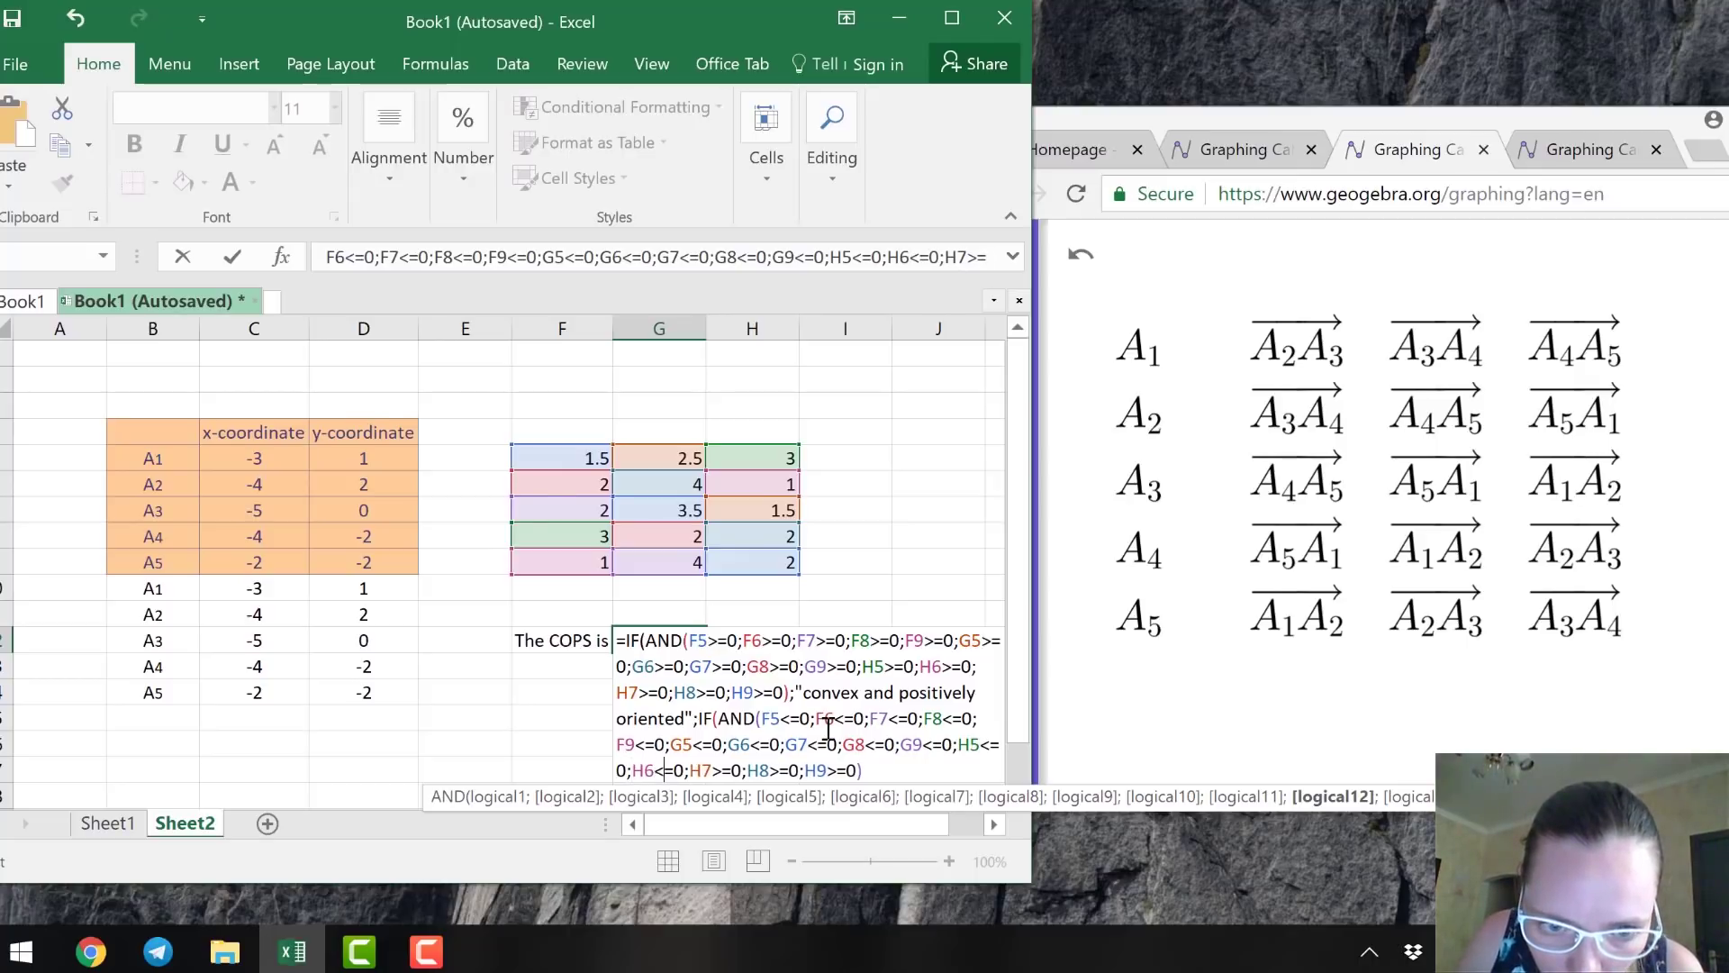
# Change the H7 and H8 conditions in the nested AND test to H7<=0 and H8<=0.
pyautogui.press('Right')
pyautogui.press('Right')
pyautogui.press('BackSpace')
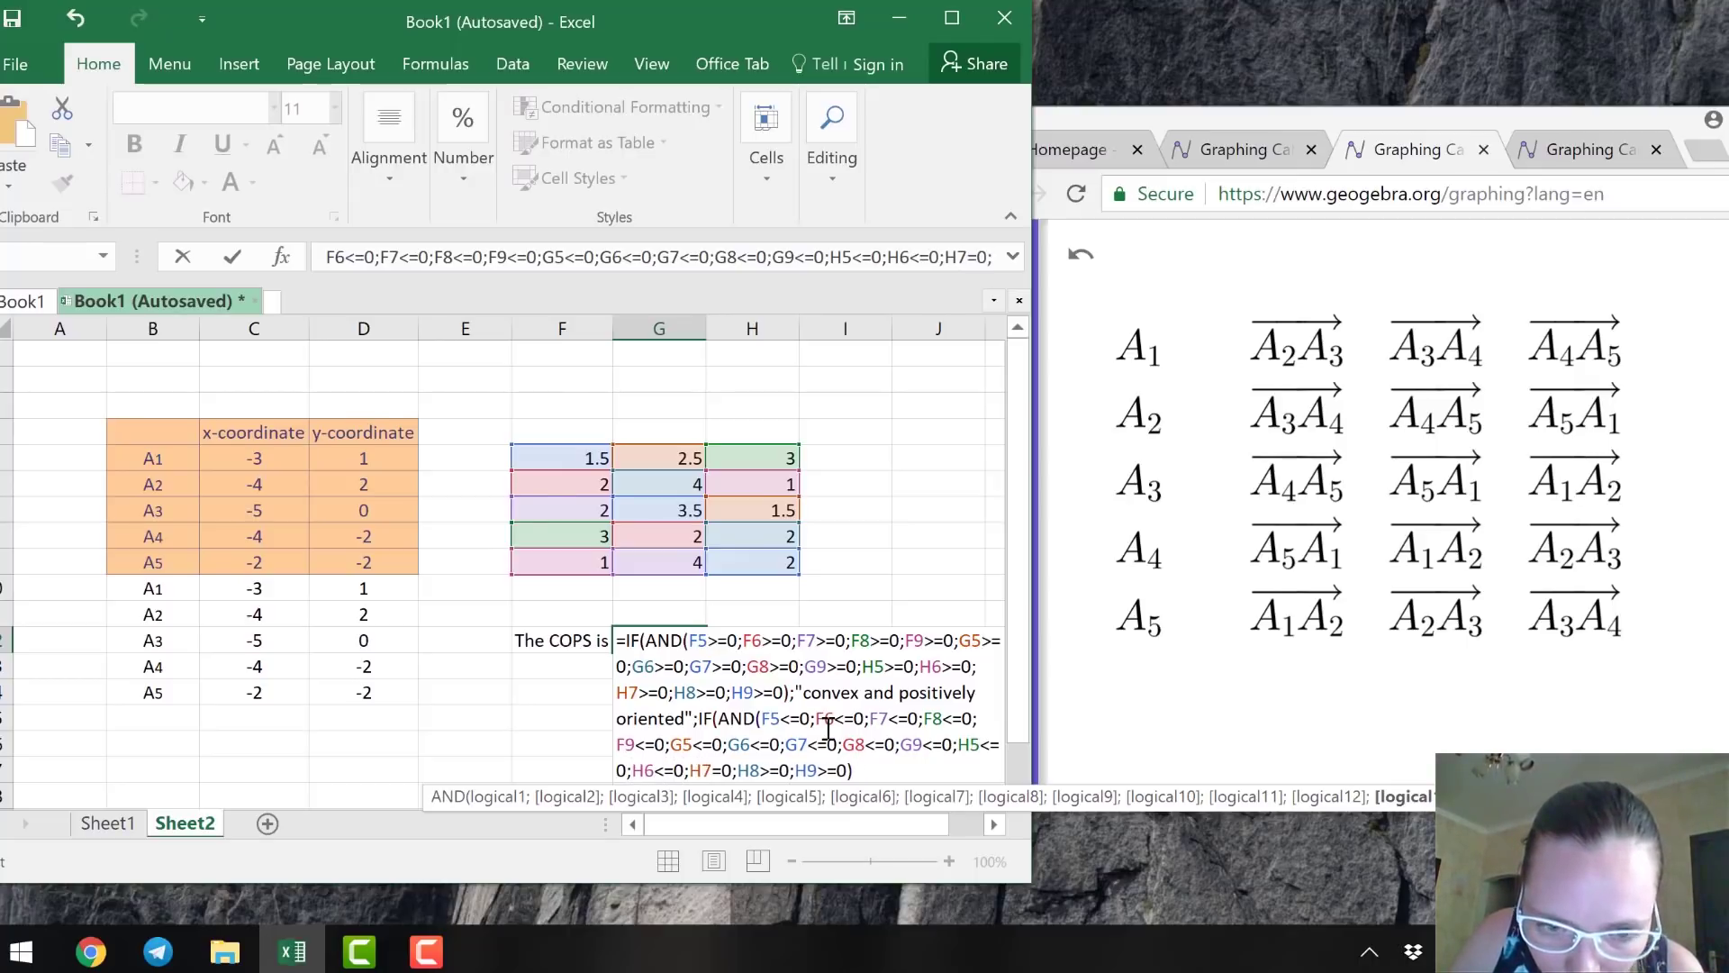
pyautogui.write('<')
pyautogui.press('Right')
pyautogui.press('Right')
pyautogui.press('Right')
pyautogui.press('Right')
pyautogui.press('Right')
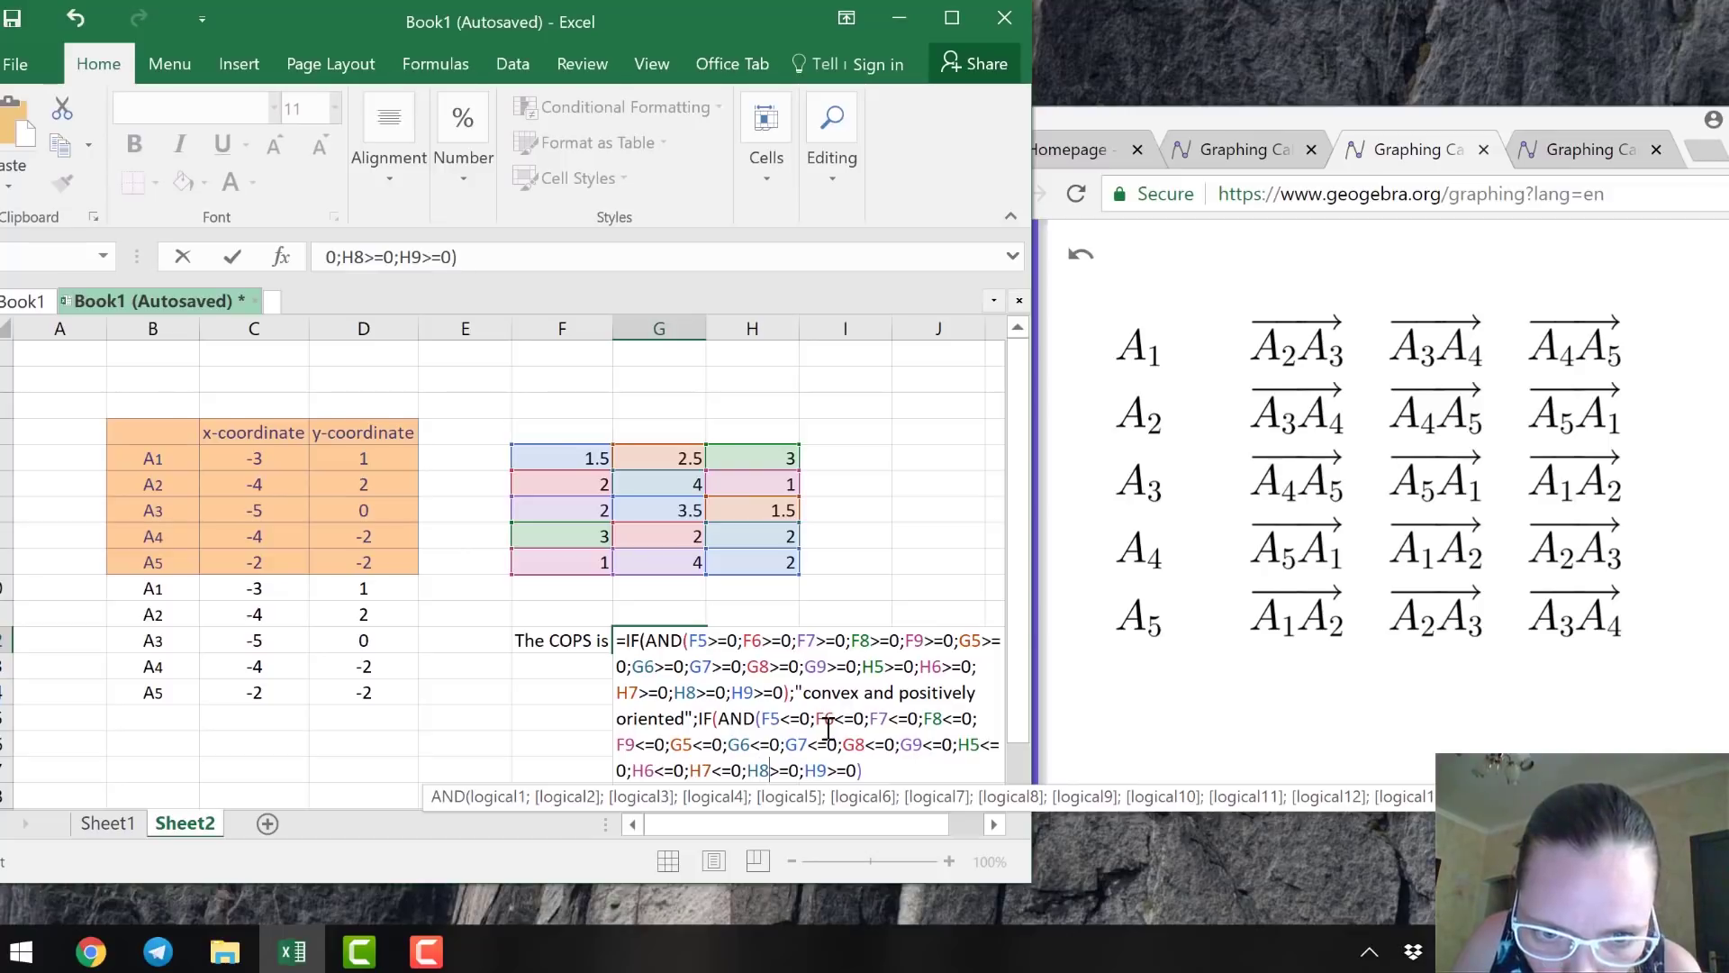
pyautogui.press('BackSpace')
pyautogui.write('<')
# Change the last third-column condition in the nested AND test to H9<=0.
pyautogui.press('Right')
pyautogui.press('Right')
pyautogui.press('Right')
pyautogui.press('Right')
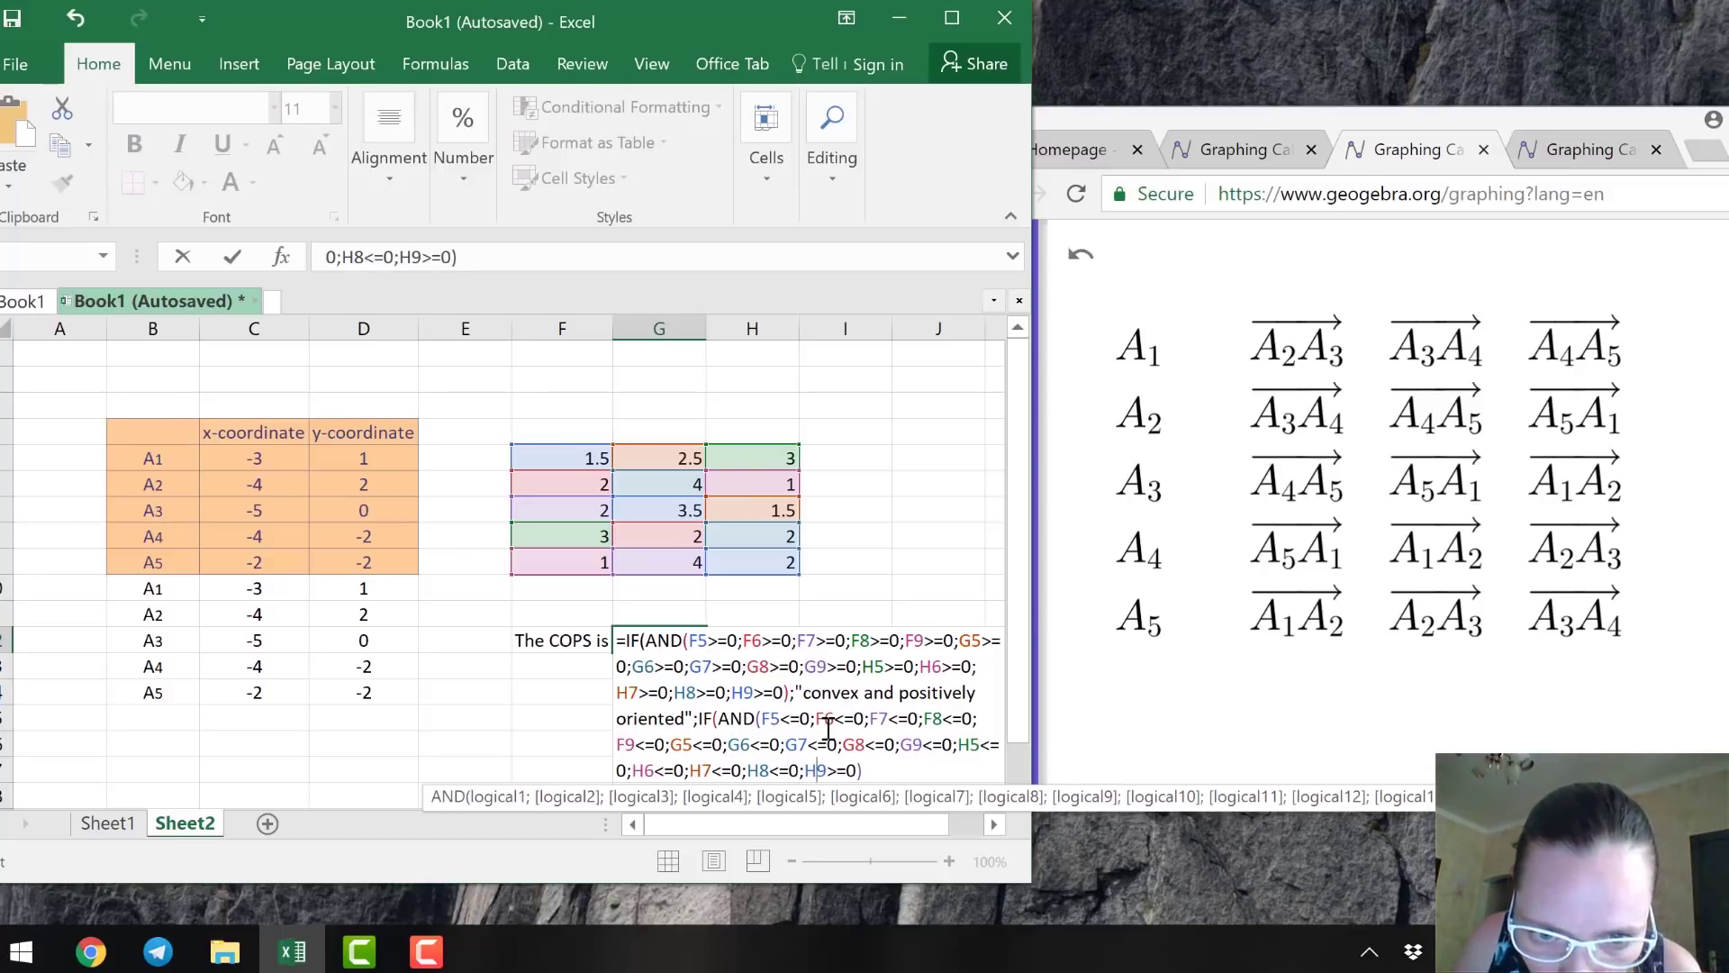
pyautogui.press('Right')
pyautogui.press('Right')
pyautogui.press('BackSpace')
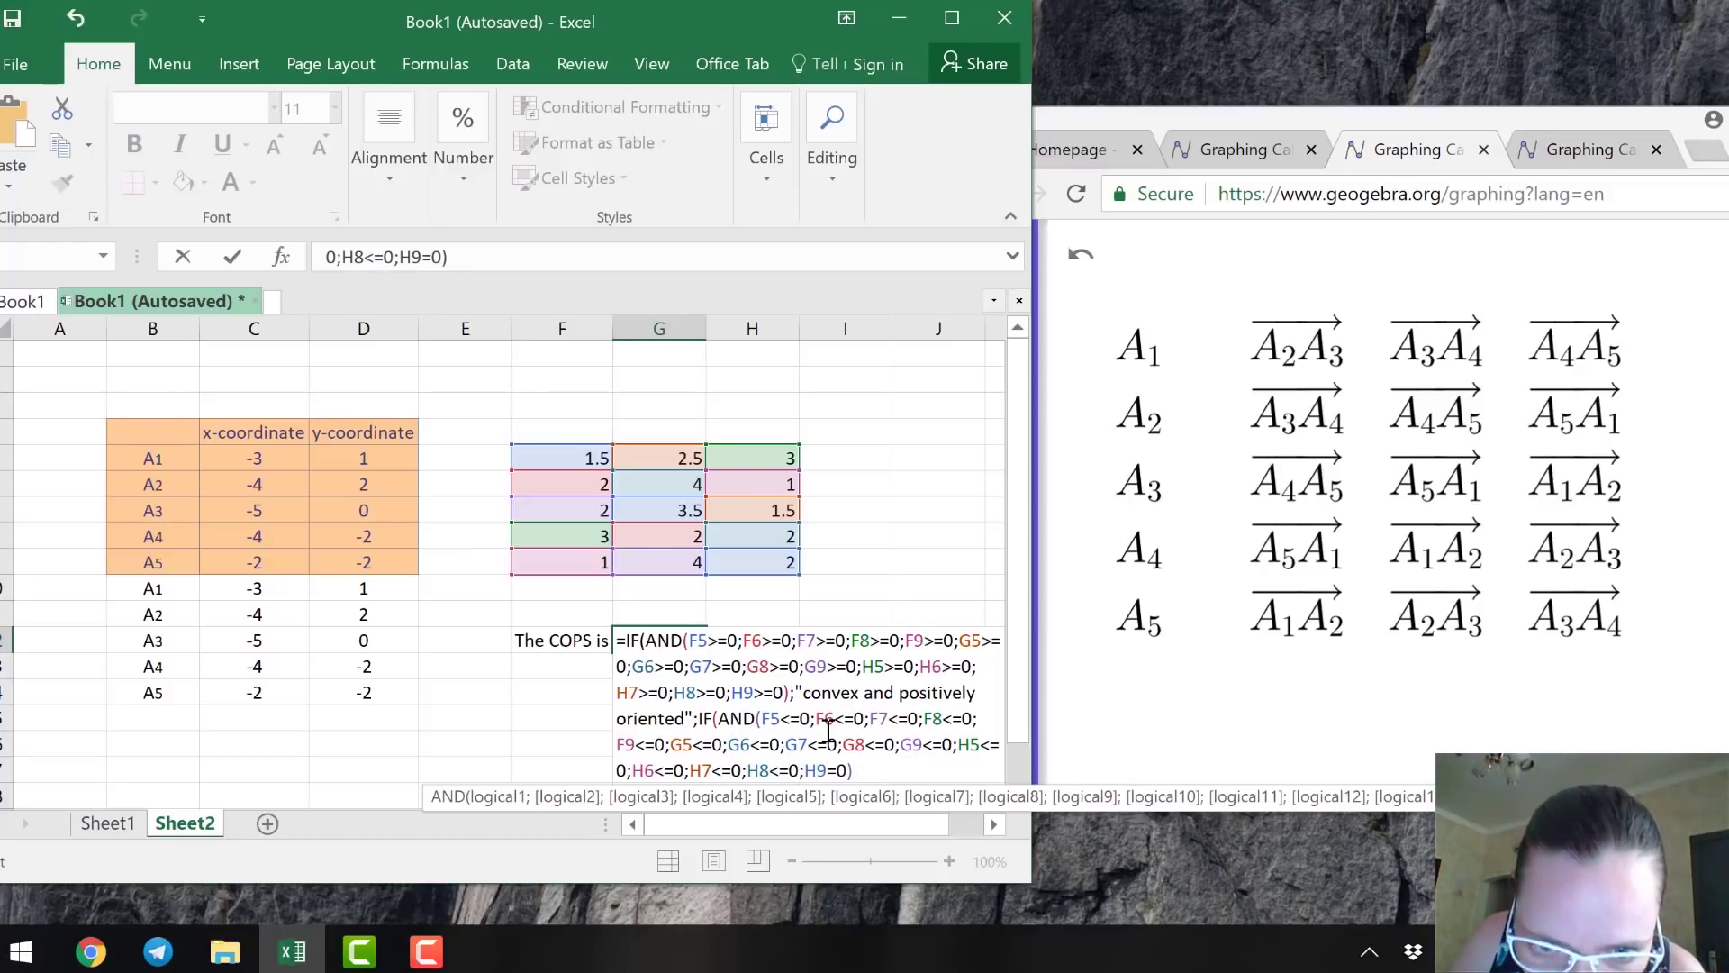
pyautogui.write('<')
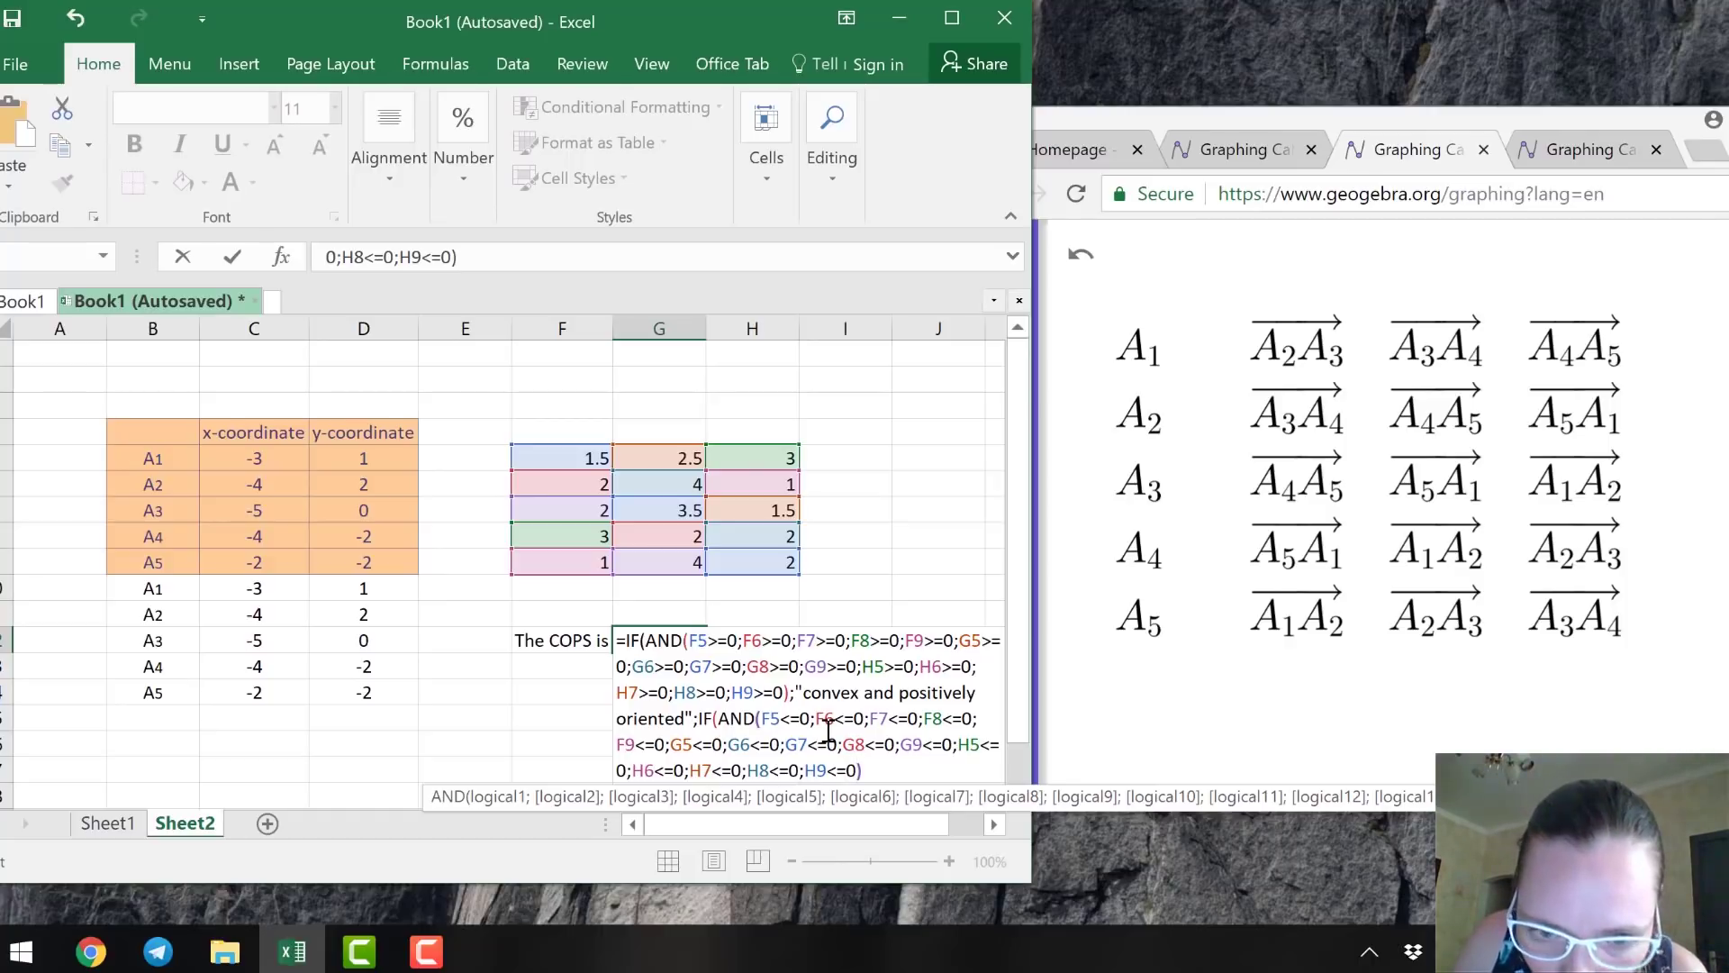
# Add "convex and negatively oriented" as the nested IF's value if true, after the AND test.
pyautogui.press('Right')
pyautogui.write(';')
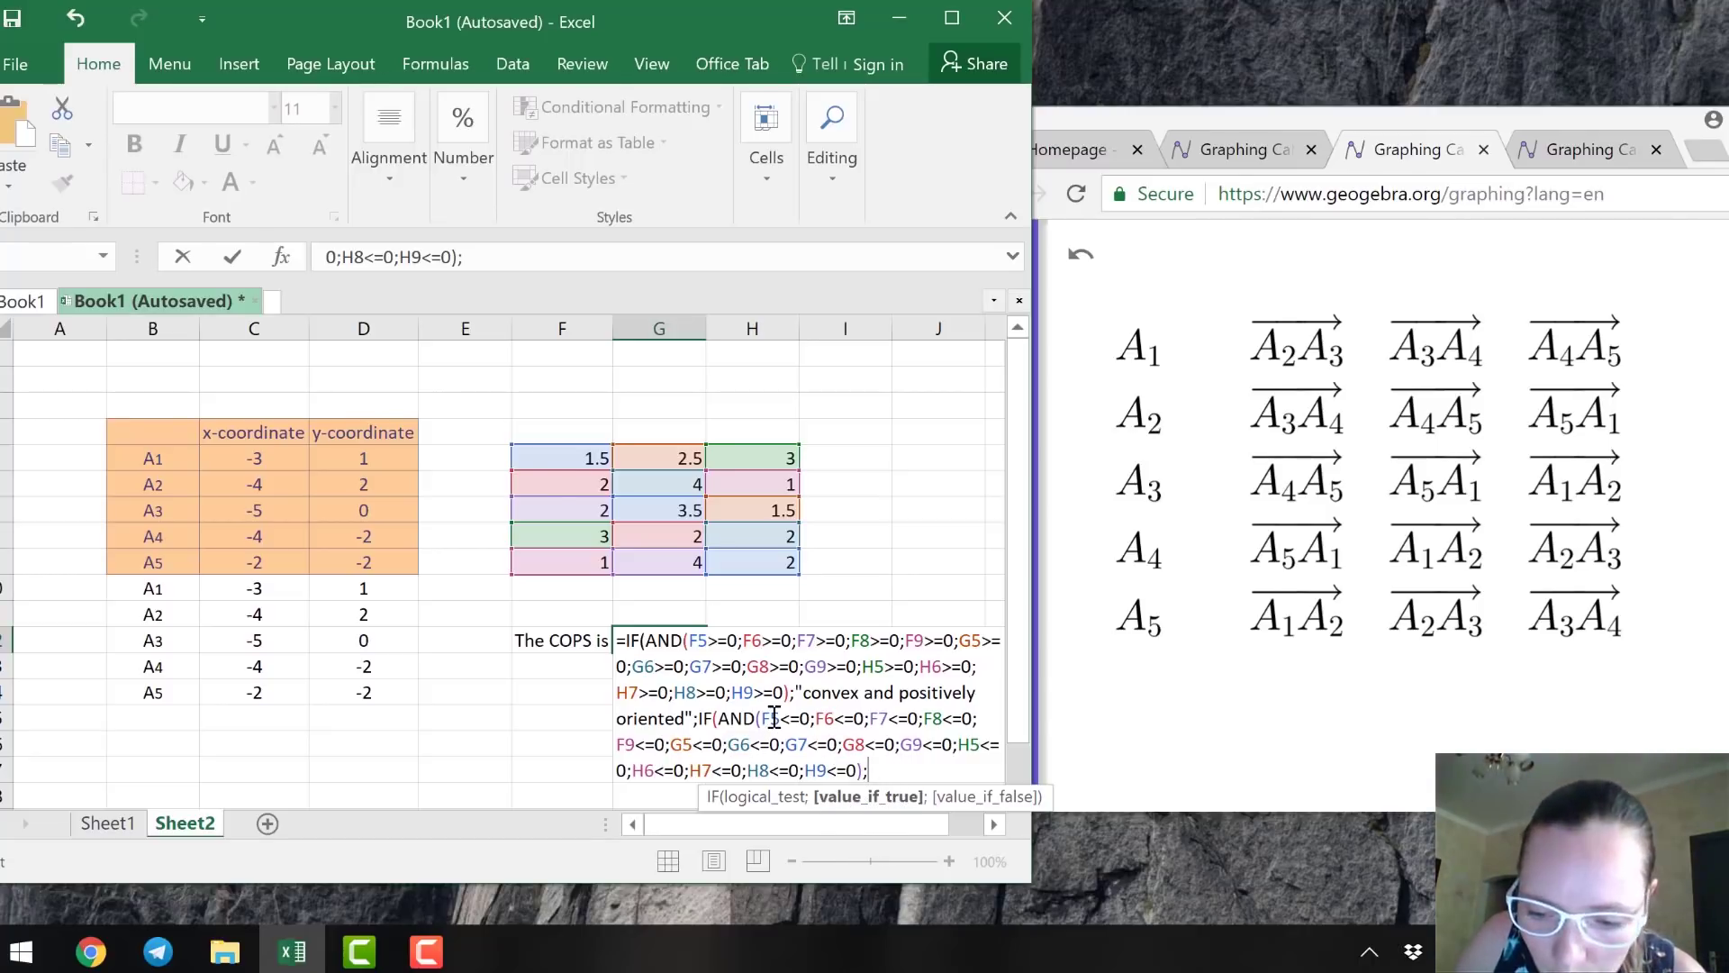
pyautogui.write('"co')
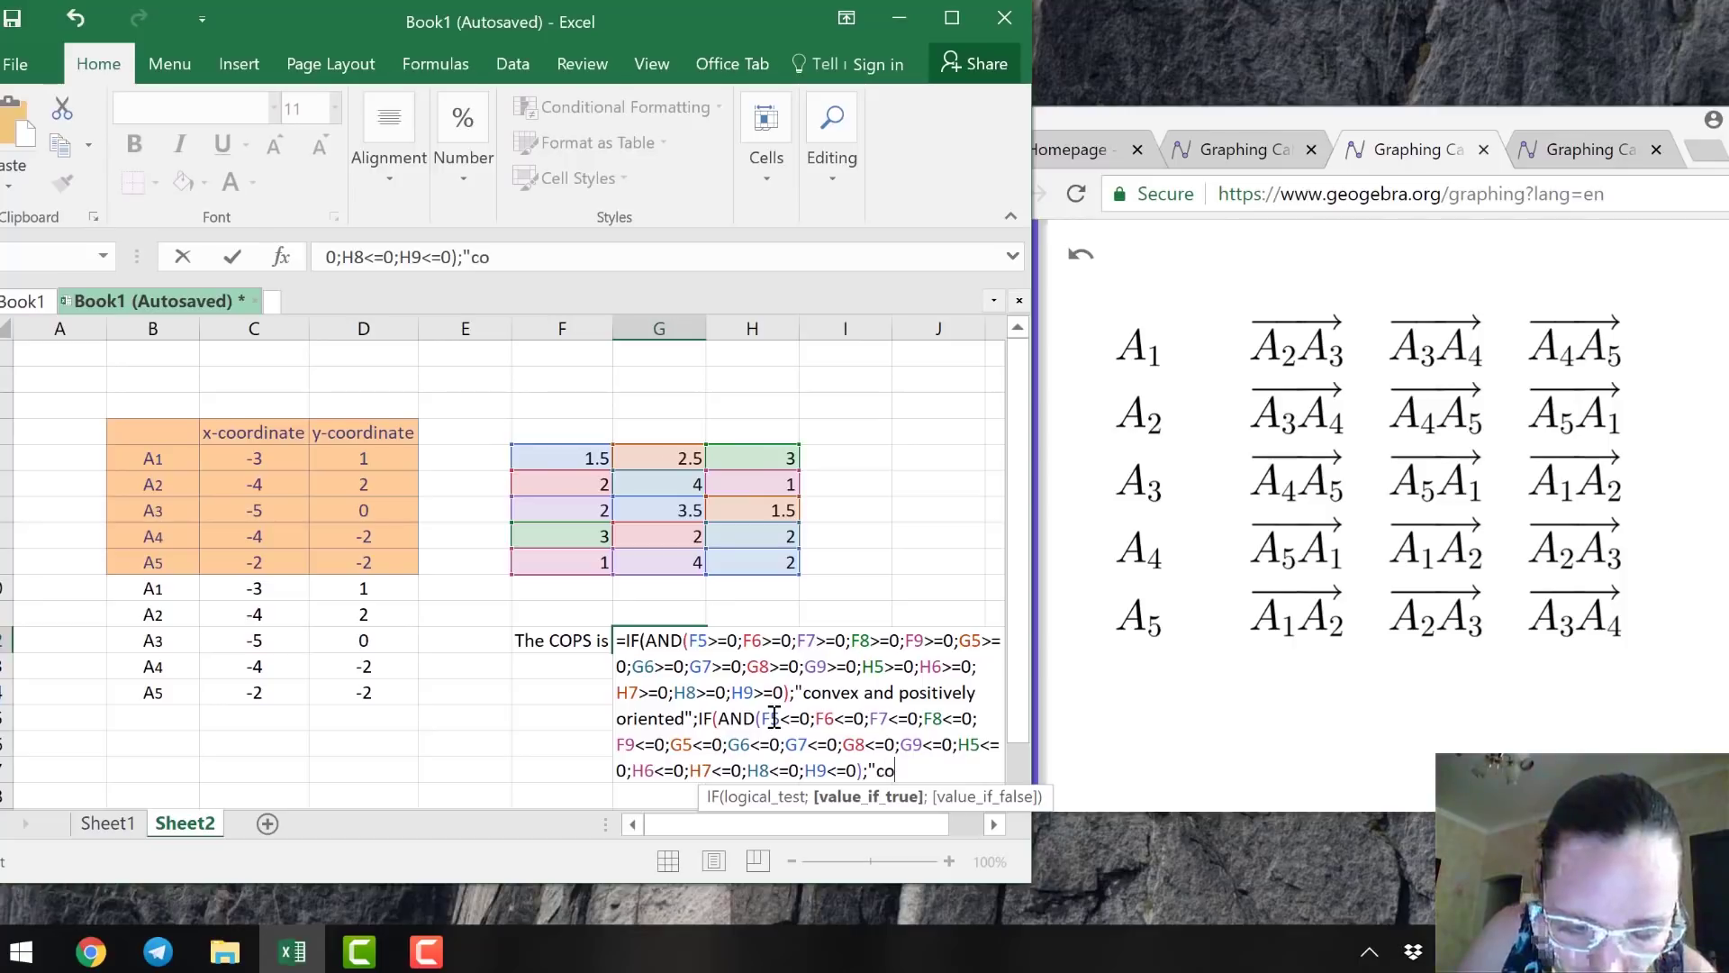
pyautogui.write('nvex a')
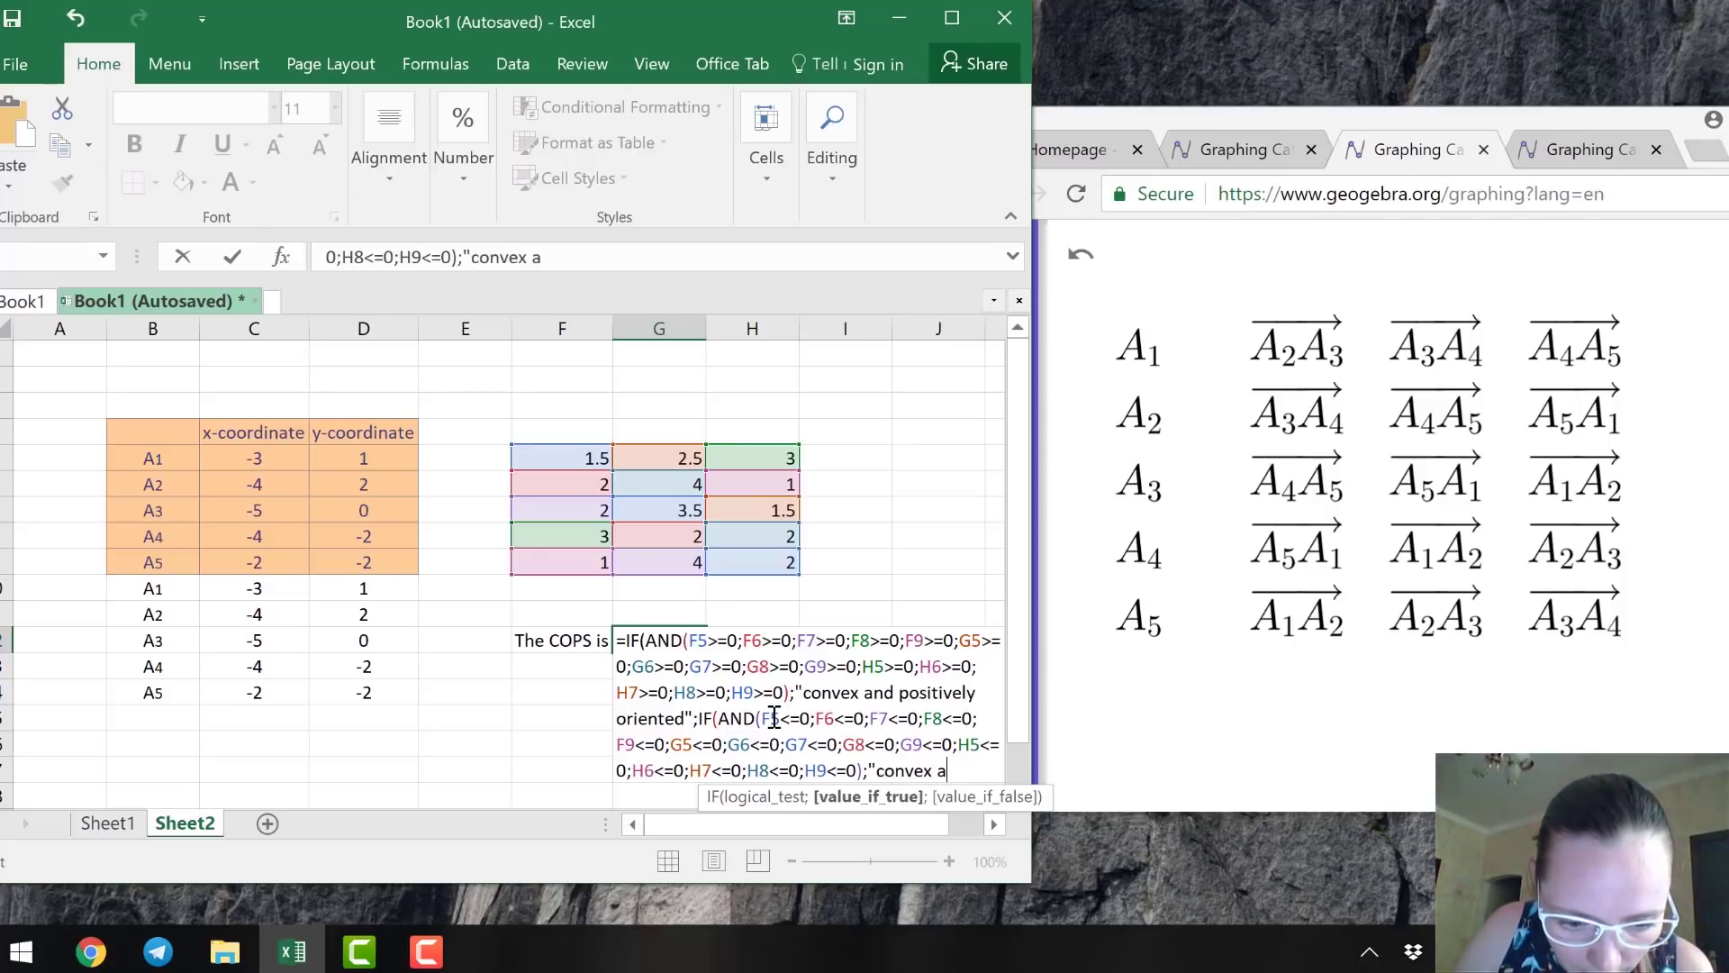
pyautogui.write('nd negati')
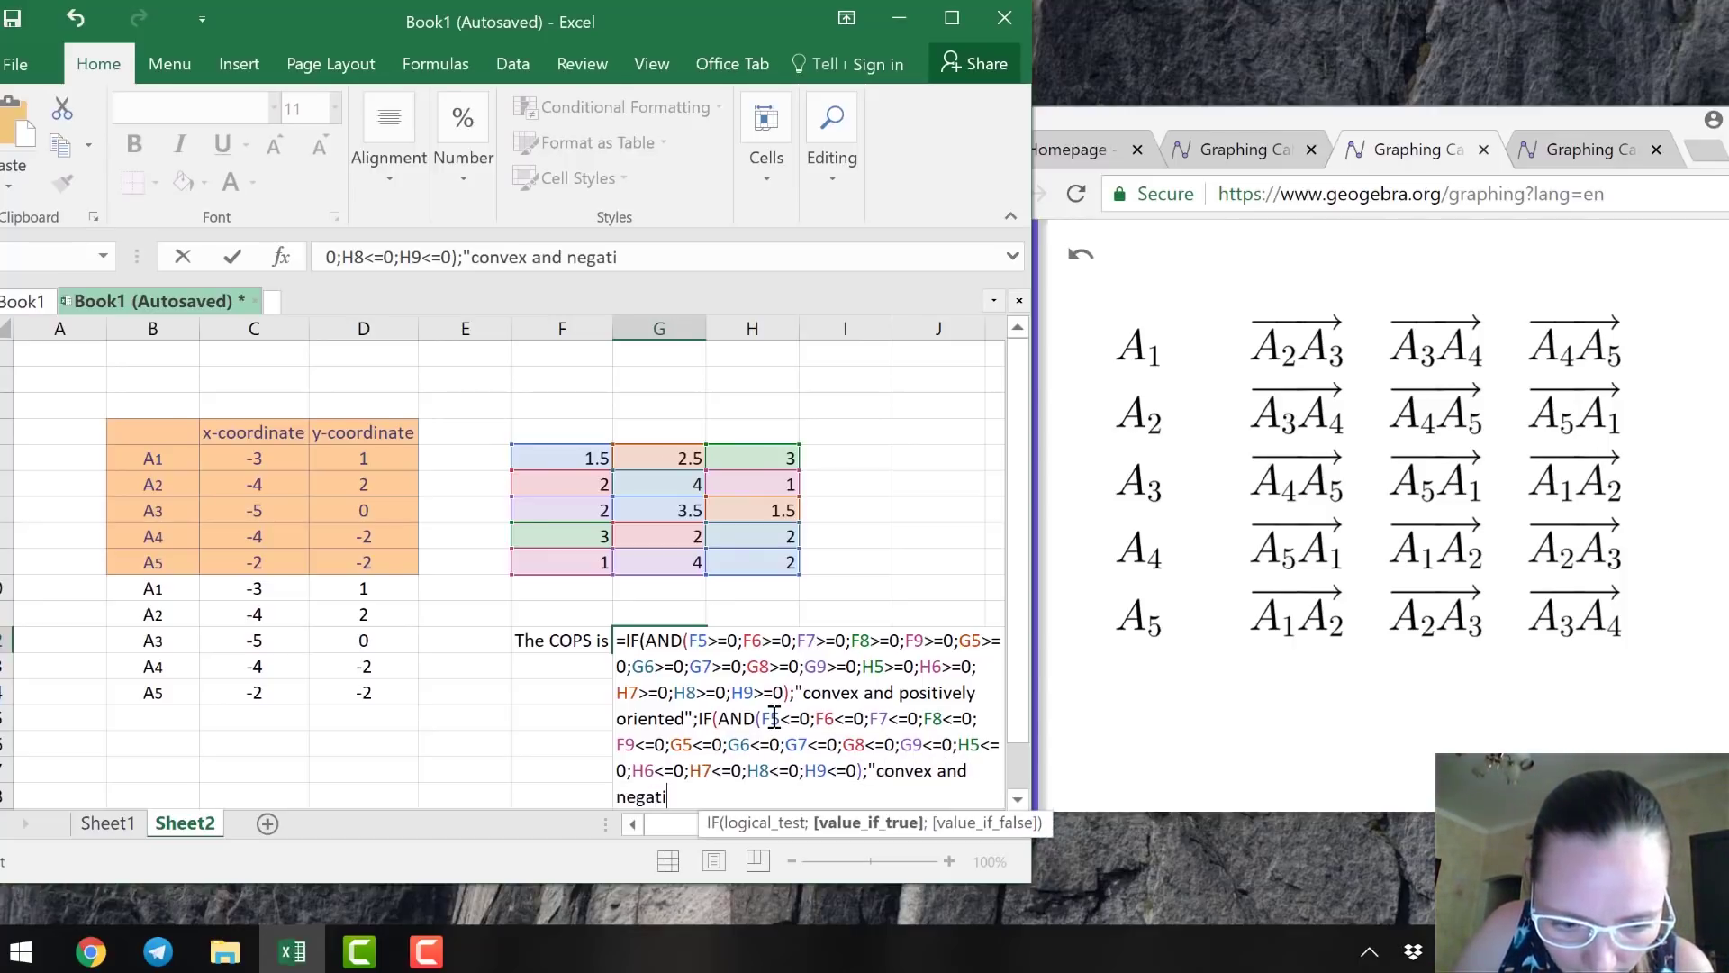
pyautogui.write('vely')
pyautogui.press('BackSpace')
pyautogui.press('BackSpace')
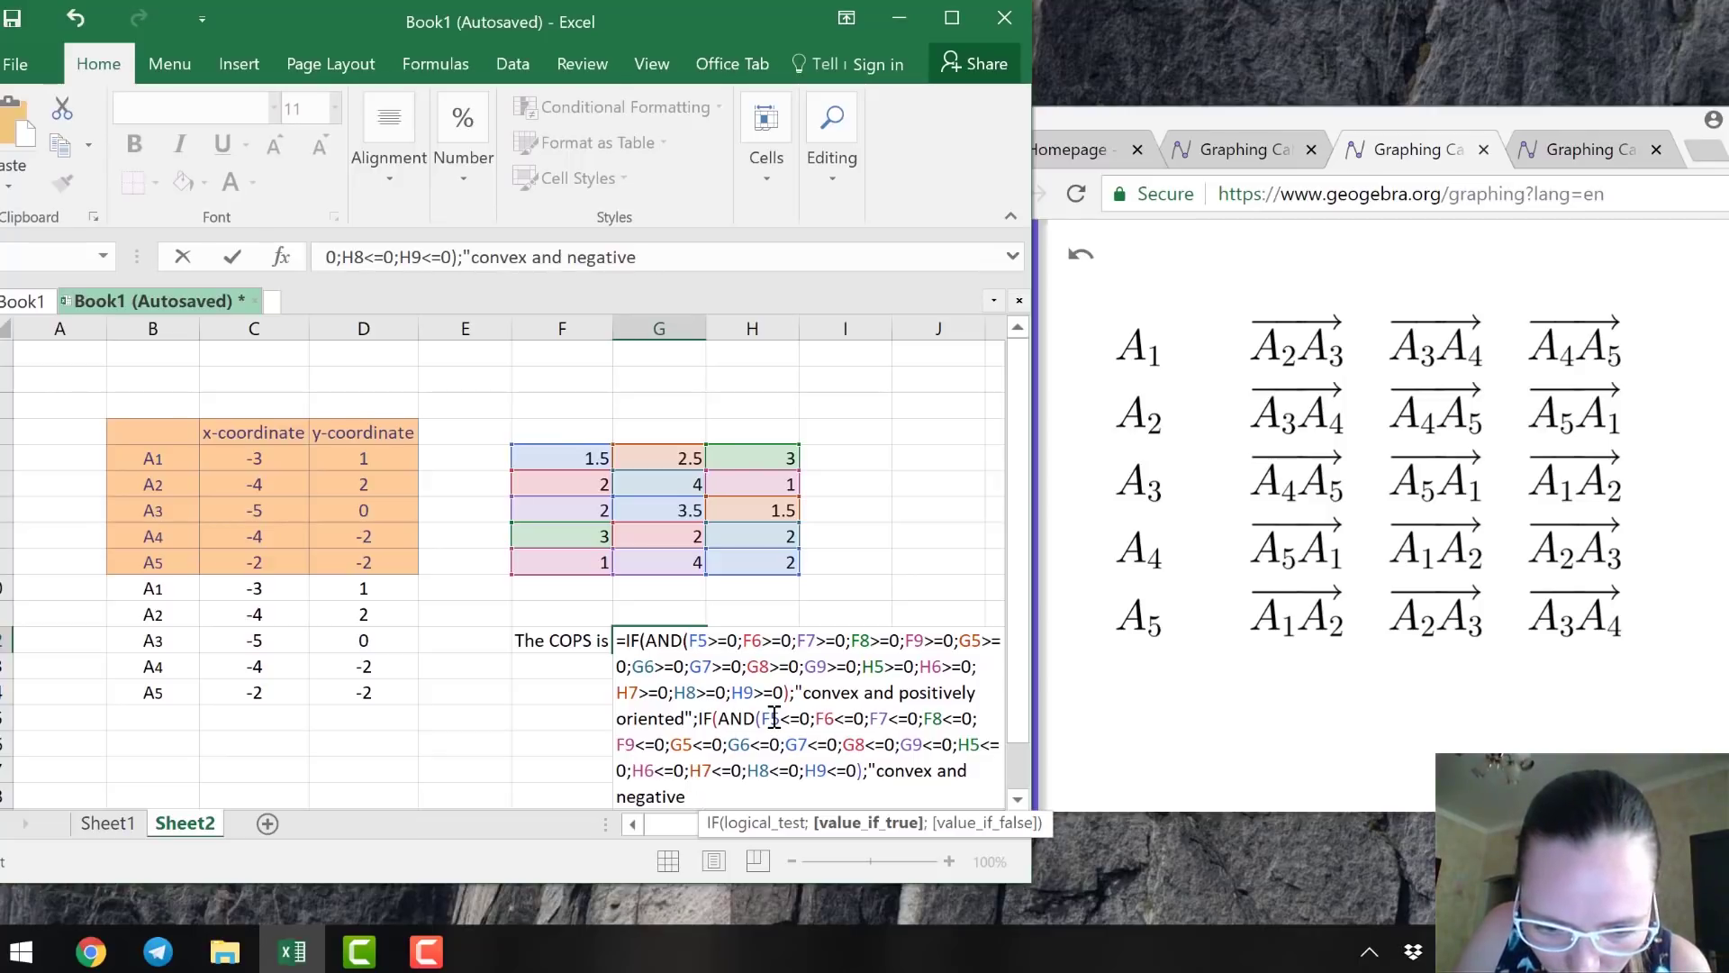
pyautogui.write('ly o')
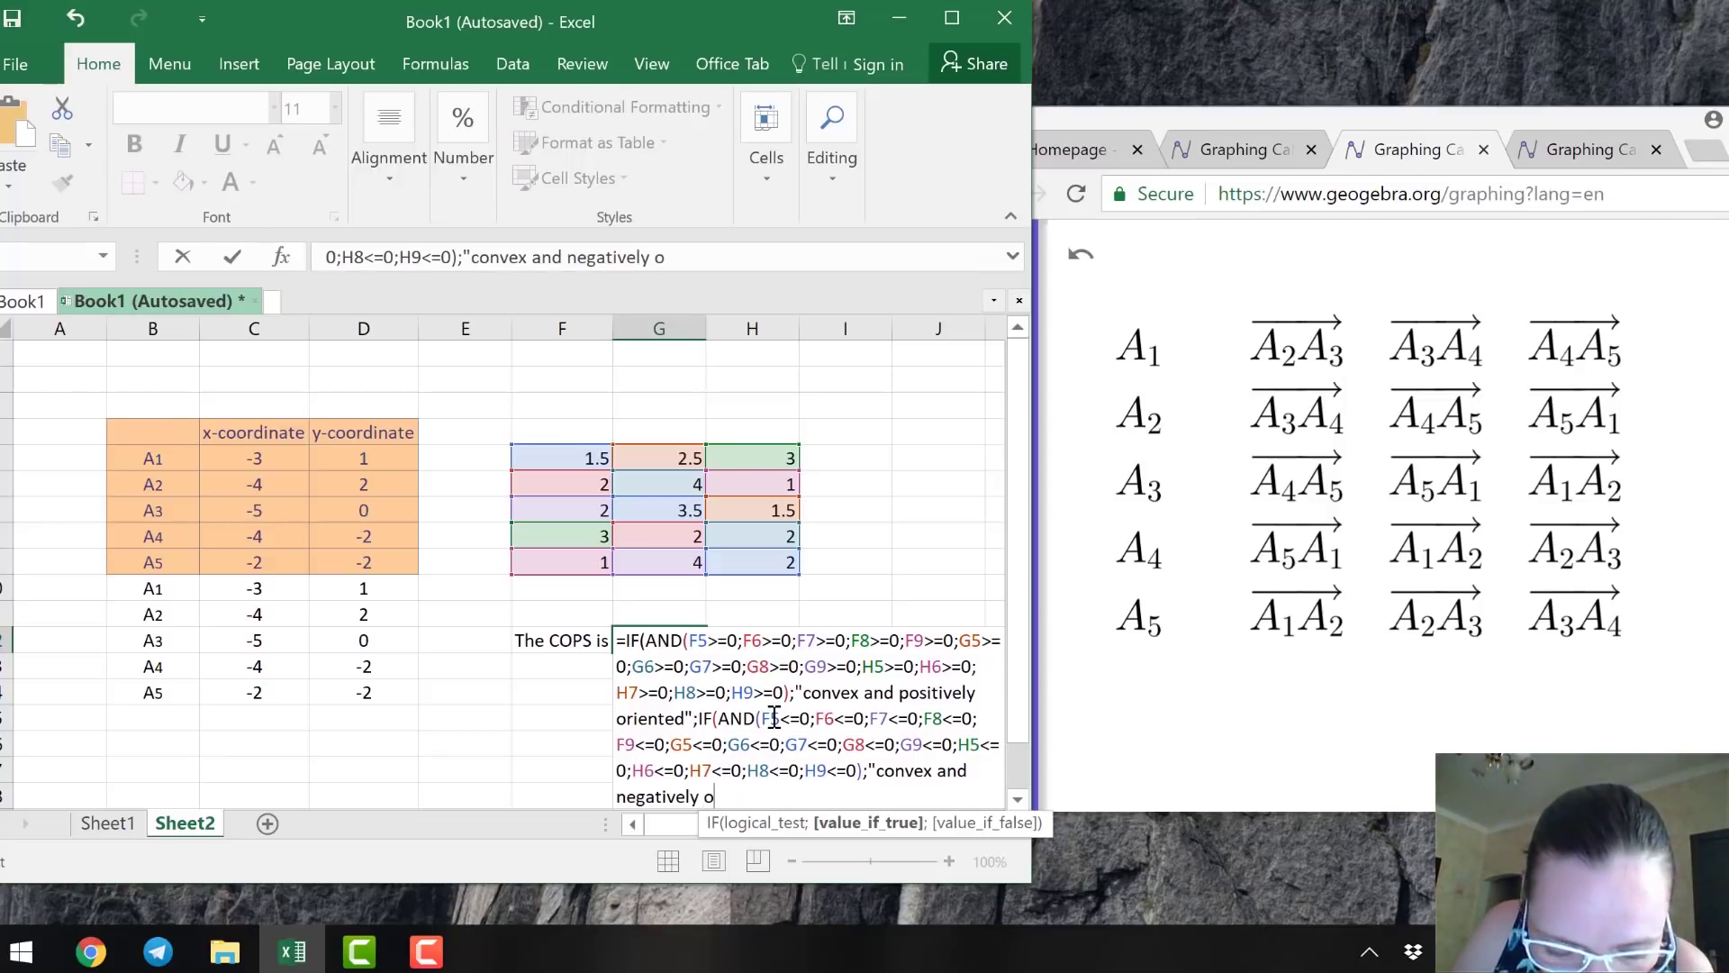
pyautogui.write('riented')
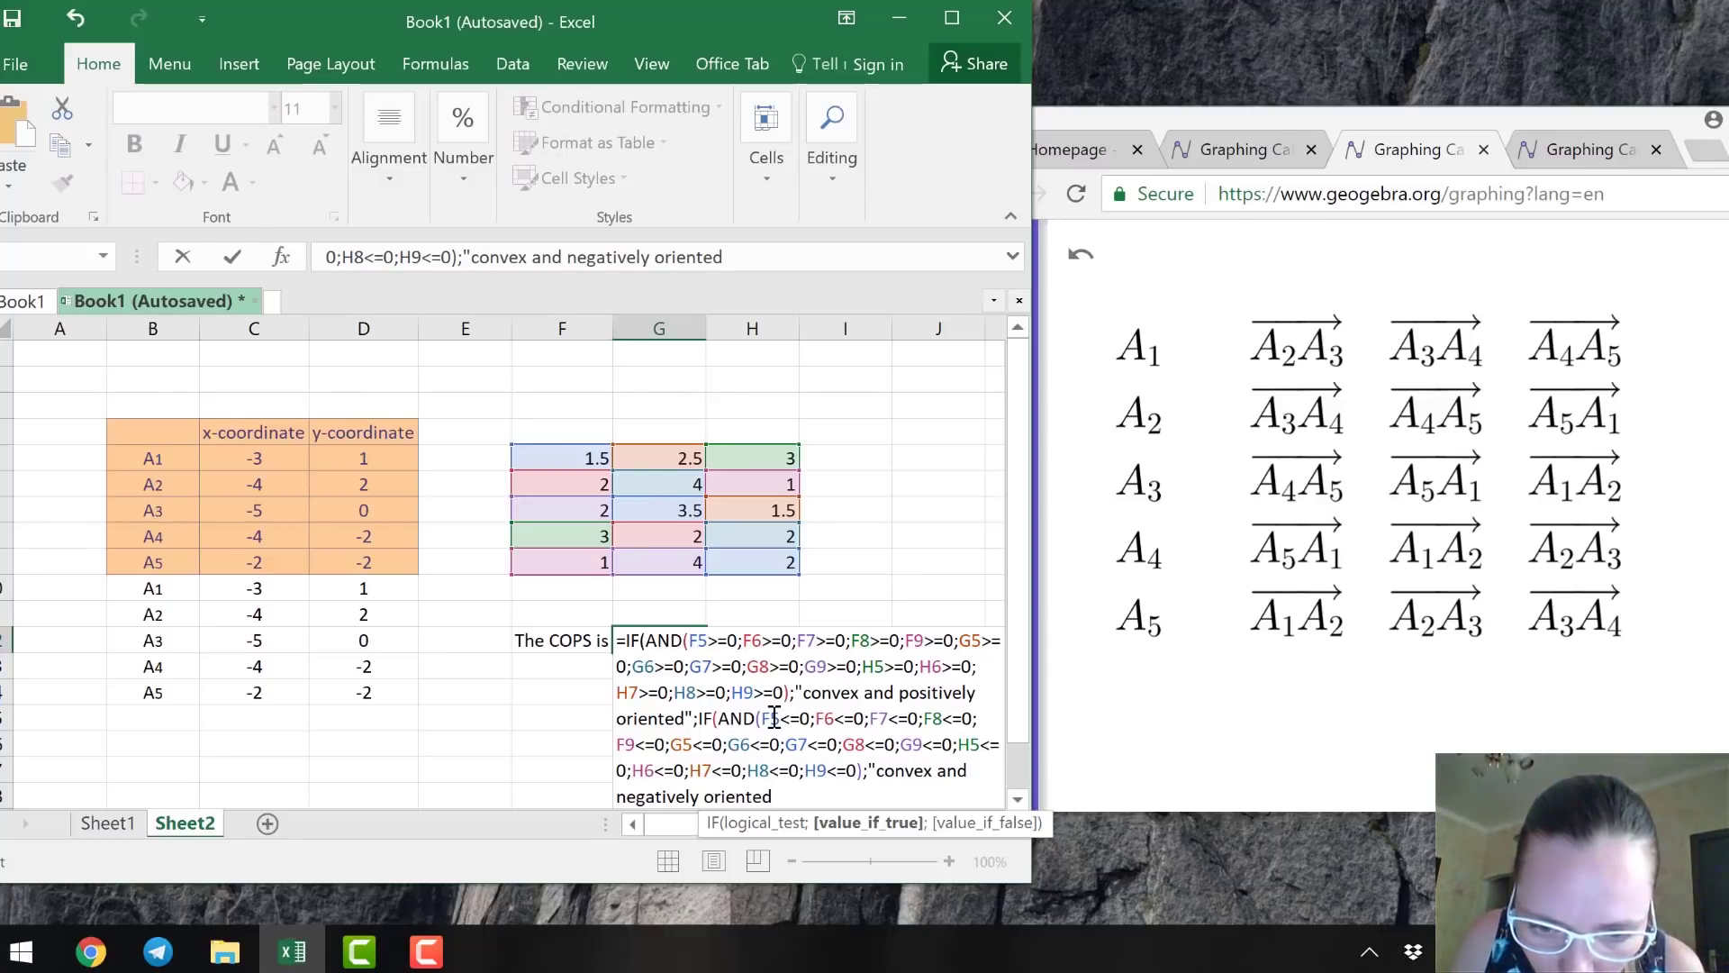
pyautogui.write('";')
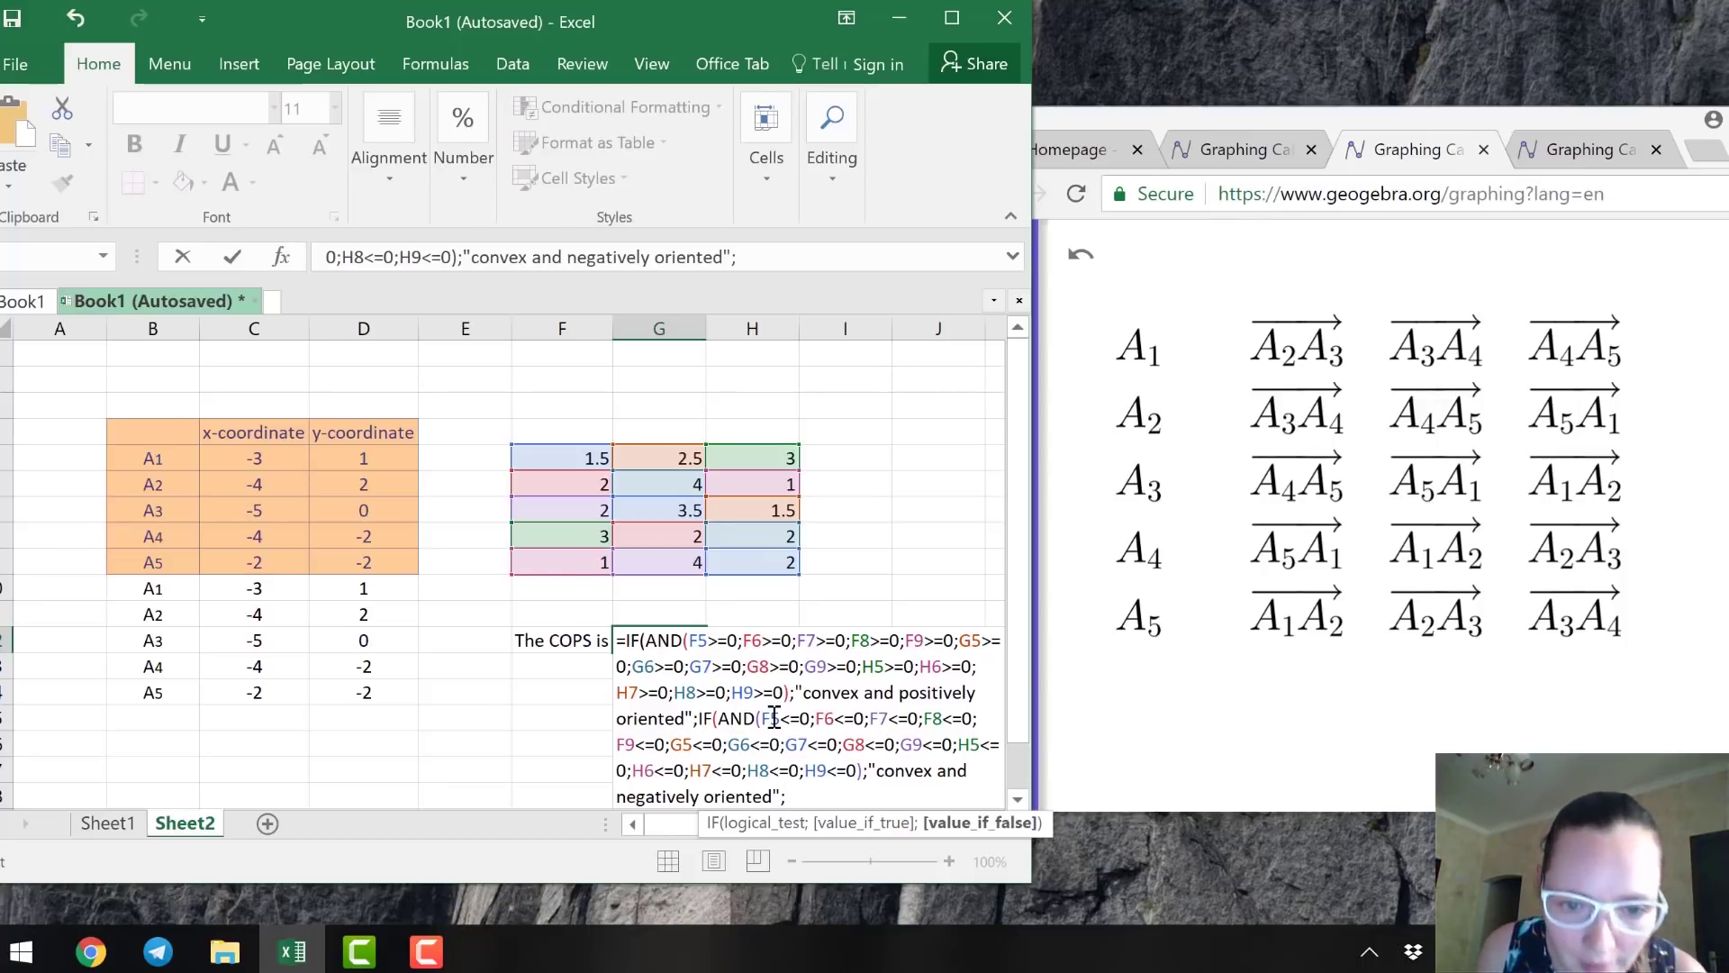
# Add "not convex" as the nested IF's value if false, close both IF functions and enter the formula in G12.
pyautogui.write('"')
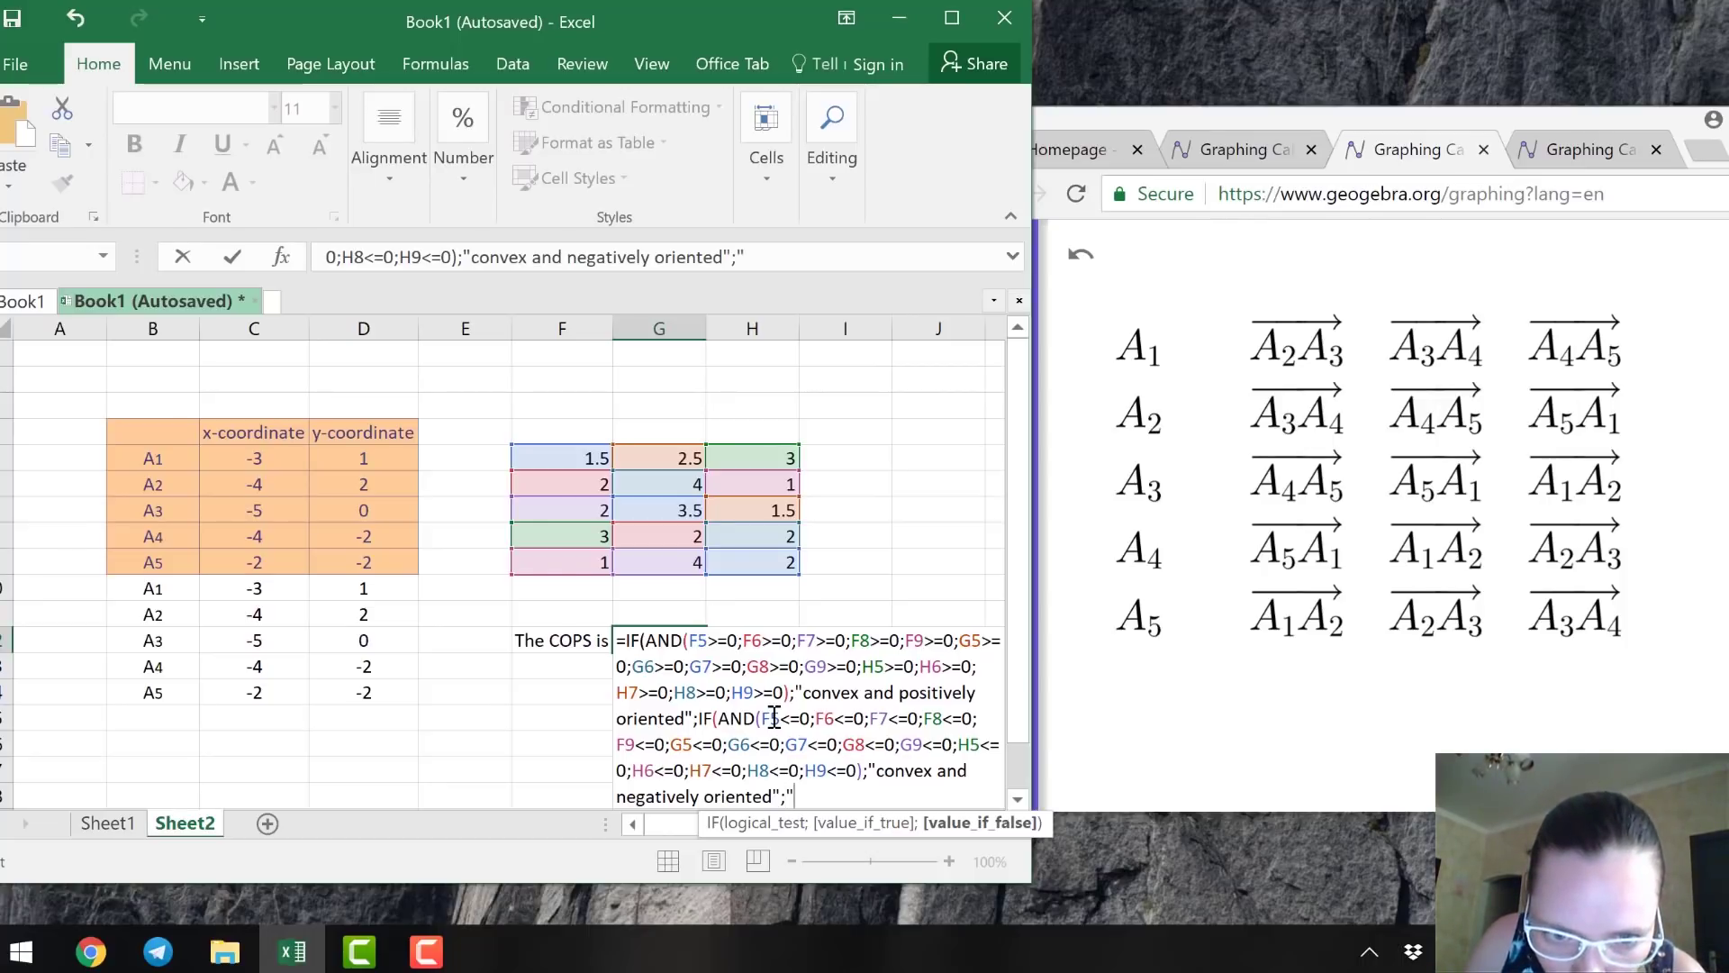
pyautogui.write('no')
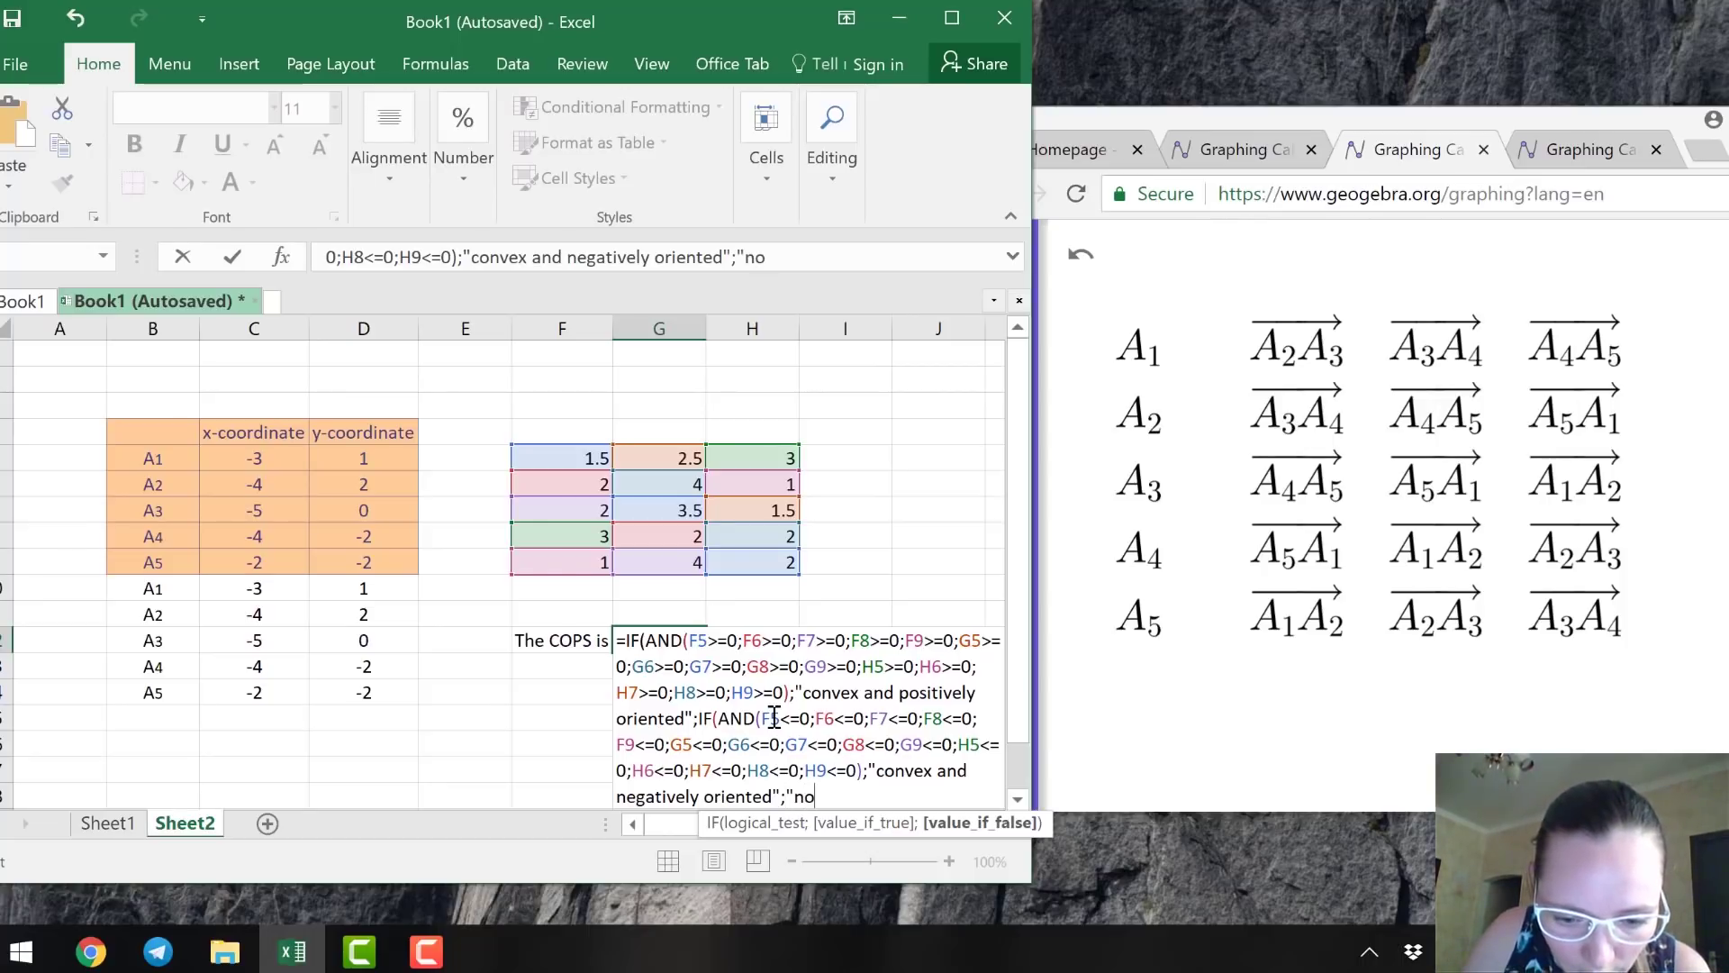
pyautogui.write('t conve')
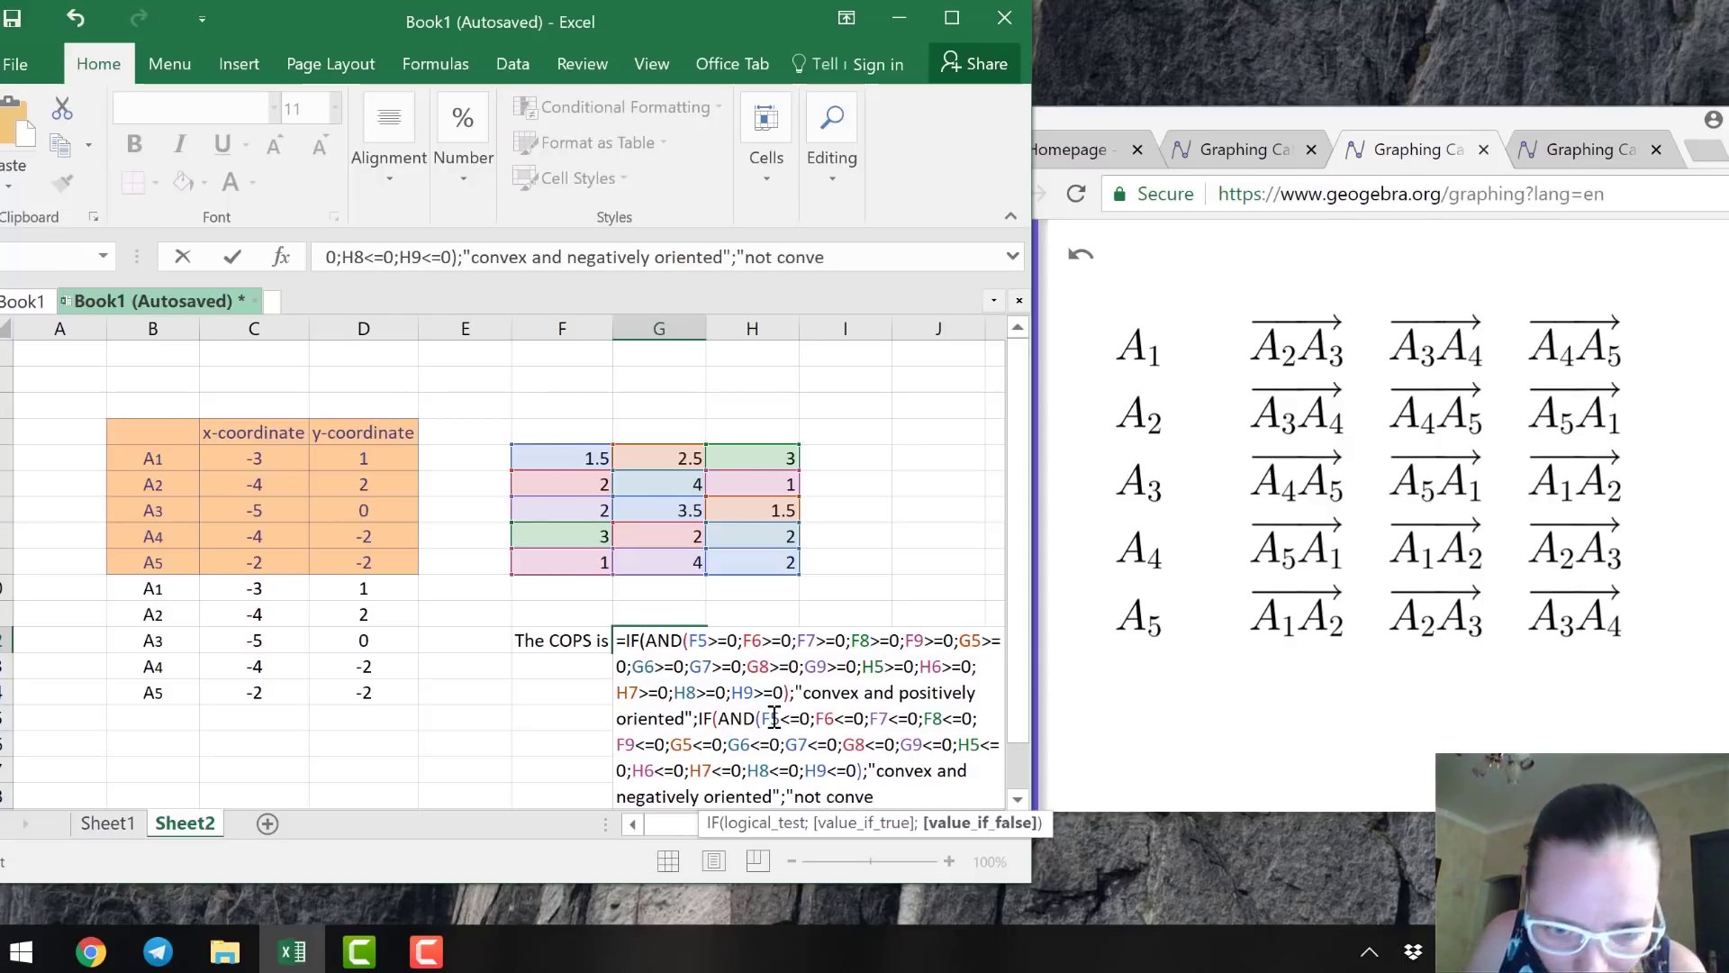
pyautogui.write('x"')
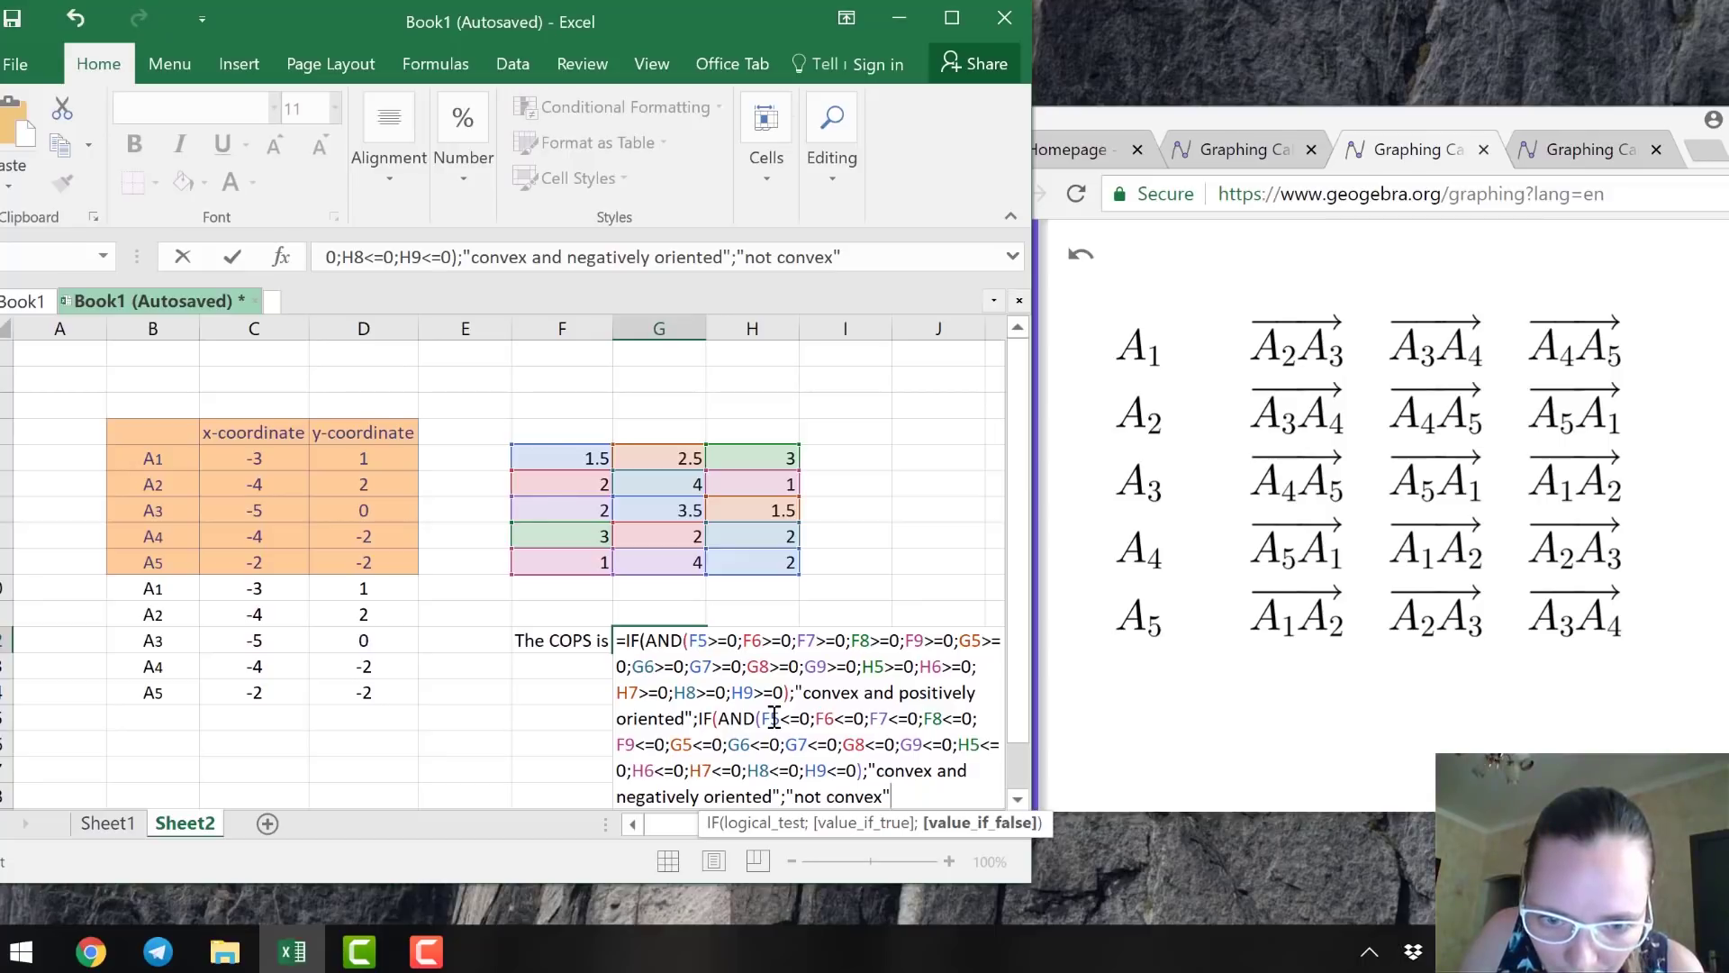
pyautogui.write(')')
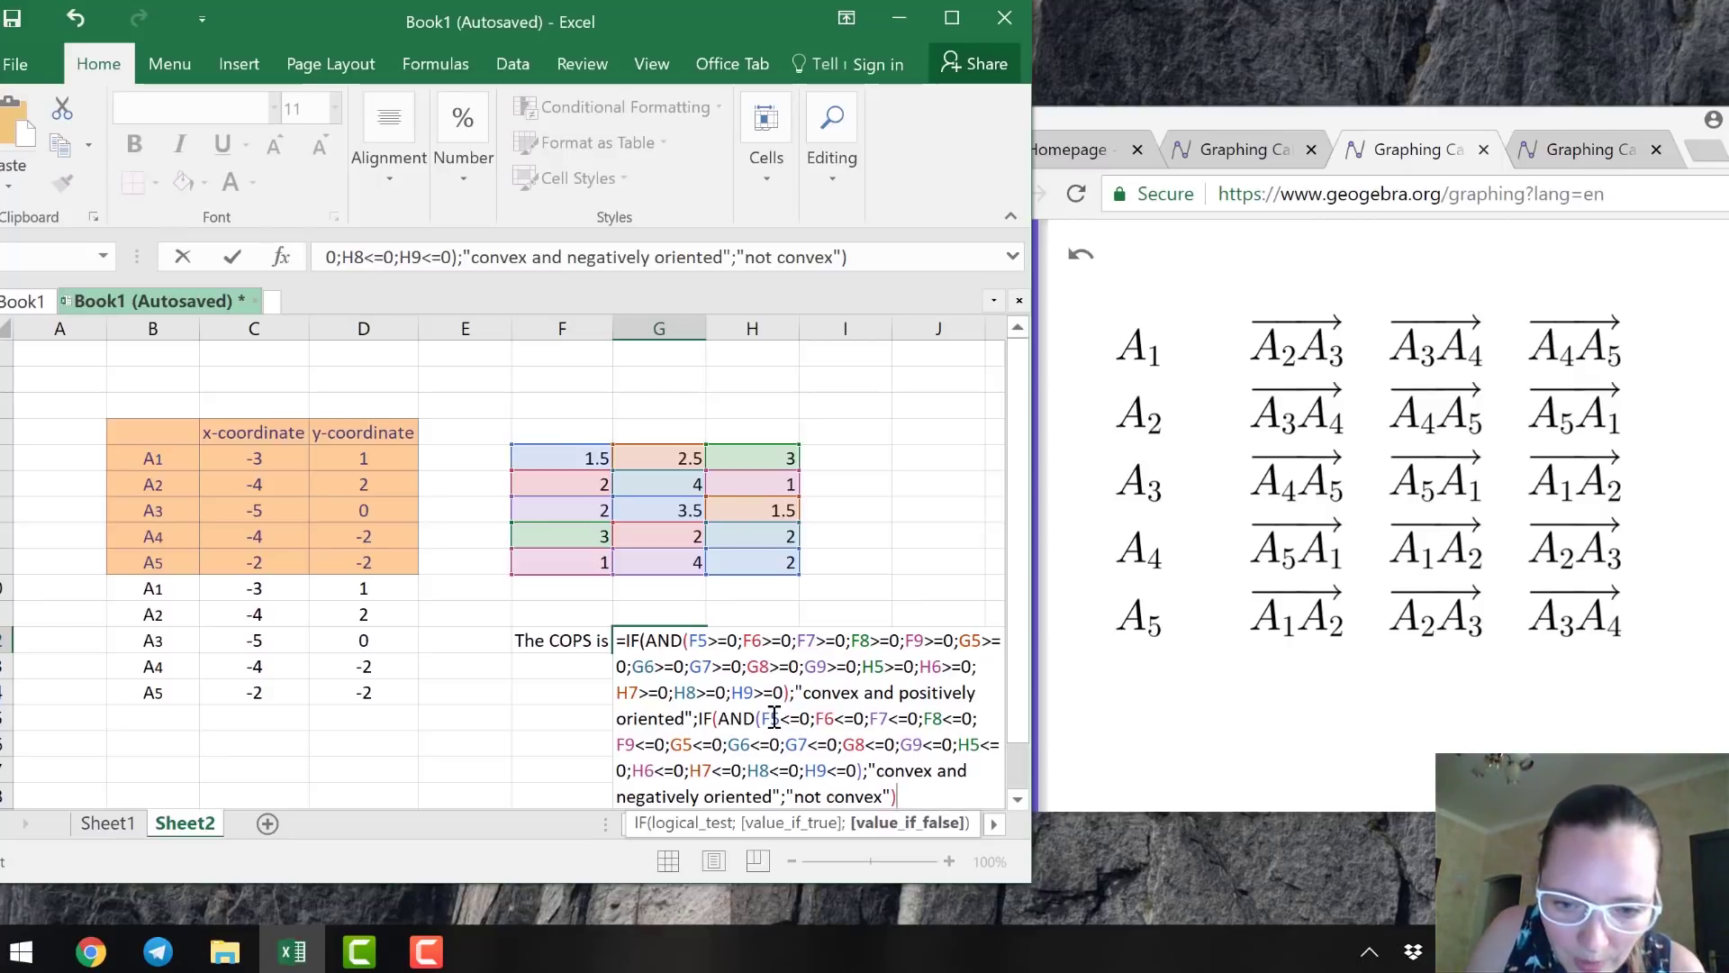
pyautogui.write(')')
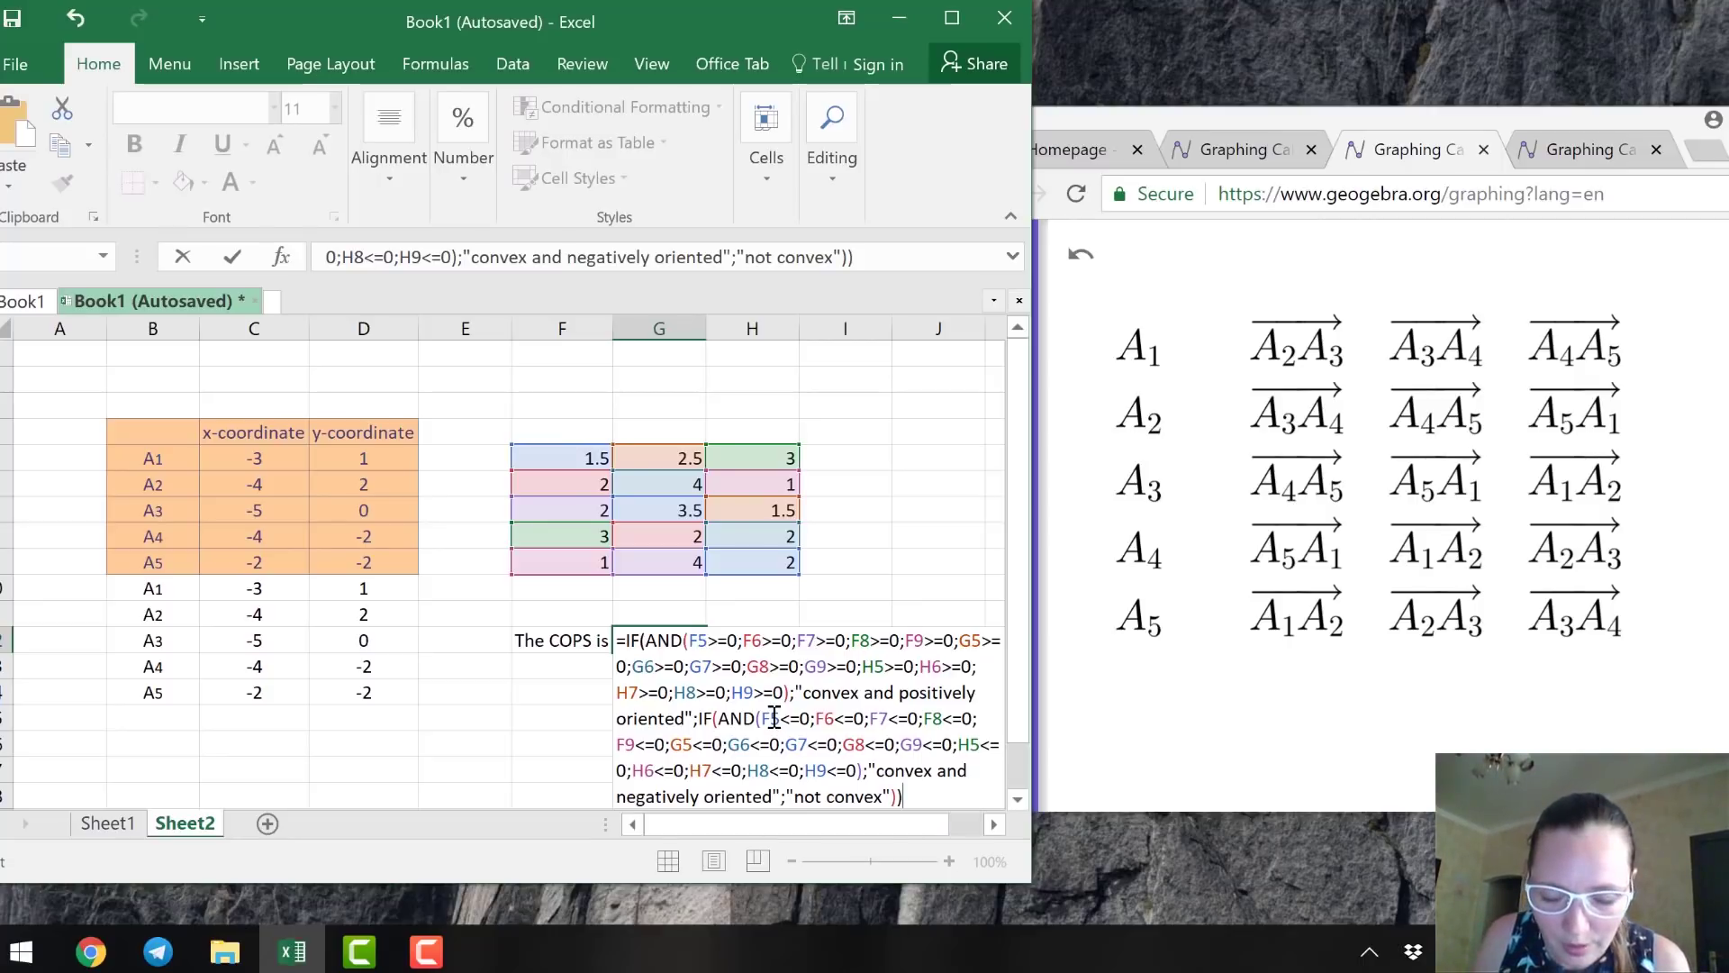
pyautogui.press('Return')
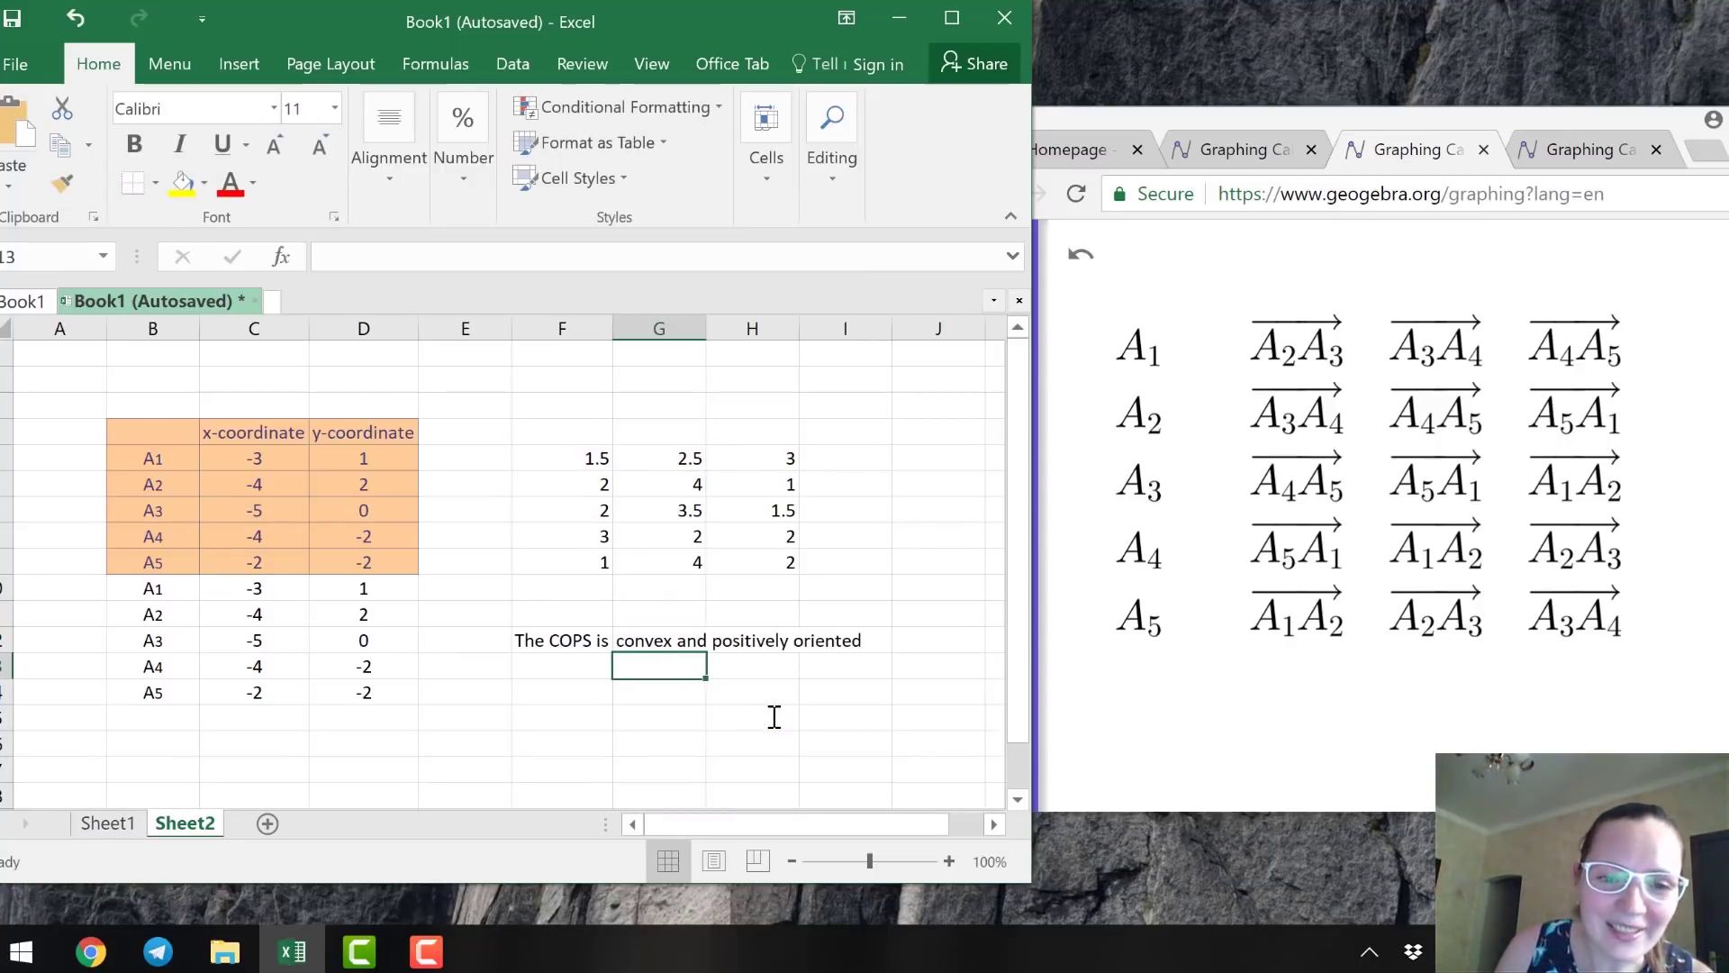
pyautogui.click(675, 639)
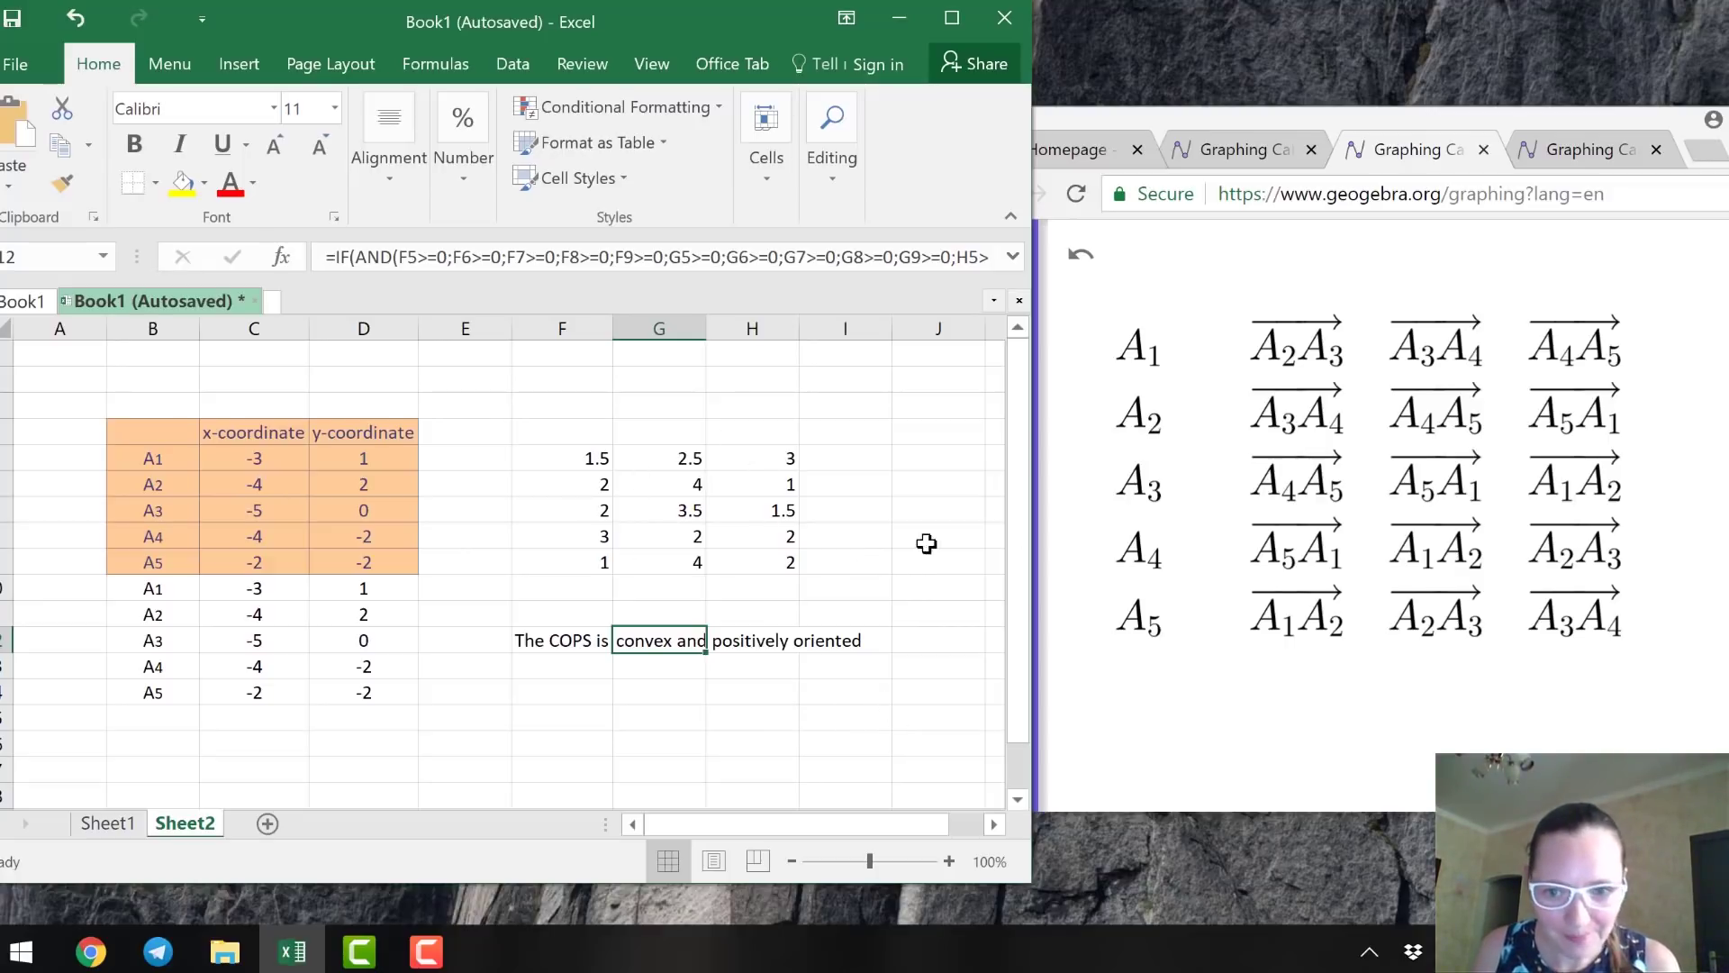
# Show the pentagon graph in GeoGebra, and set A1's x-coordinate in the Excel coordinate table to -5.
pyautogui.click(1222, 151)
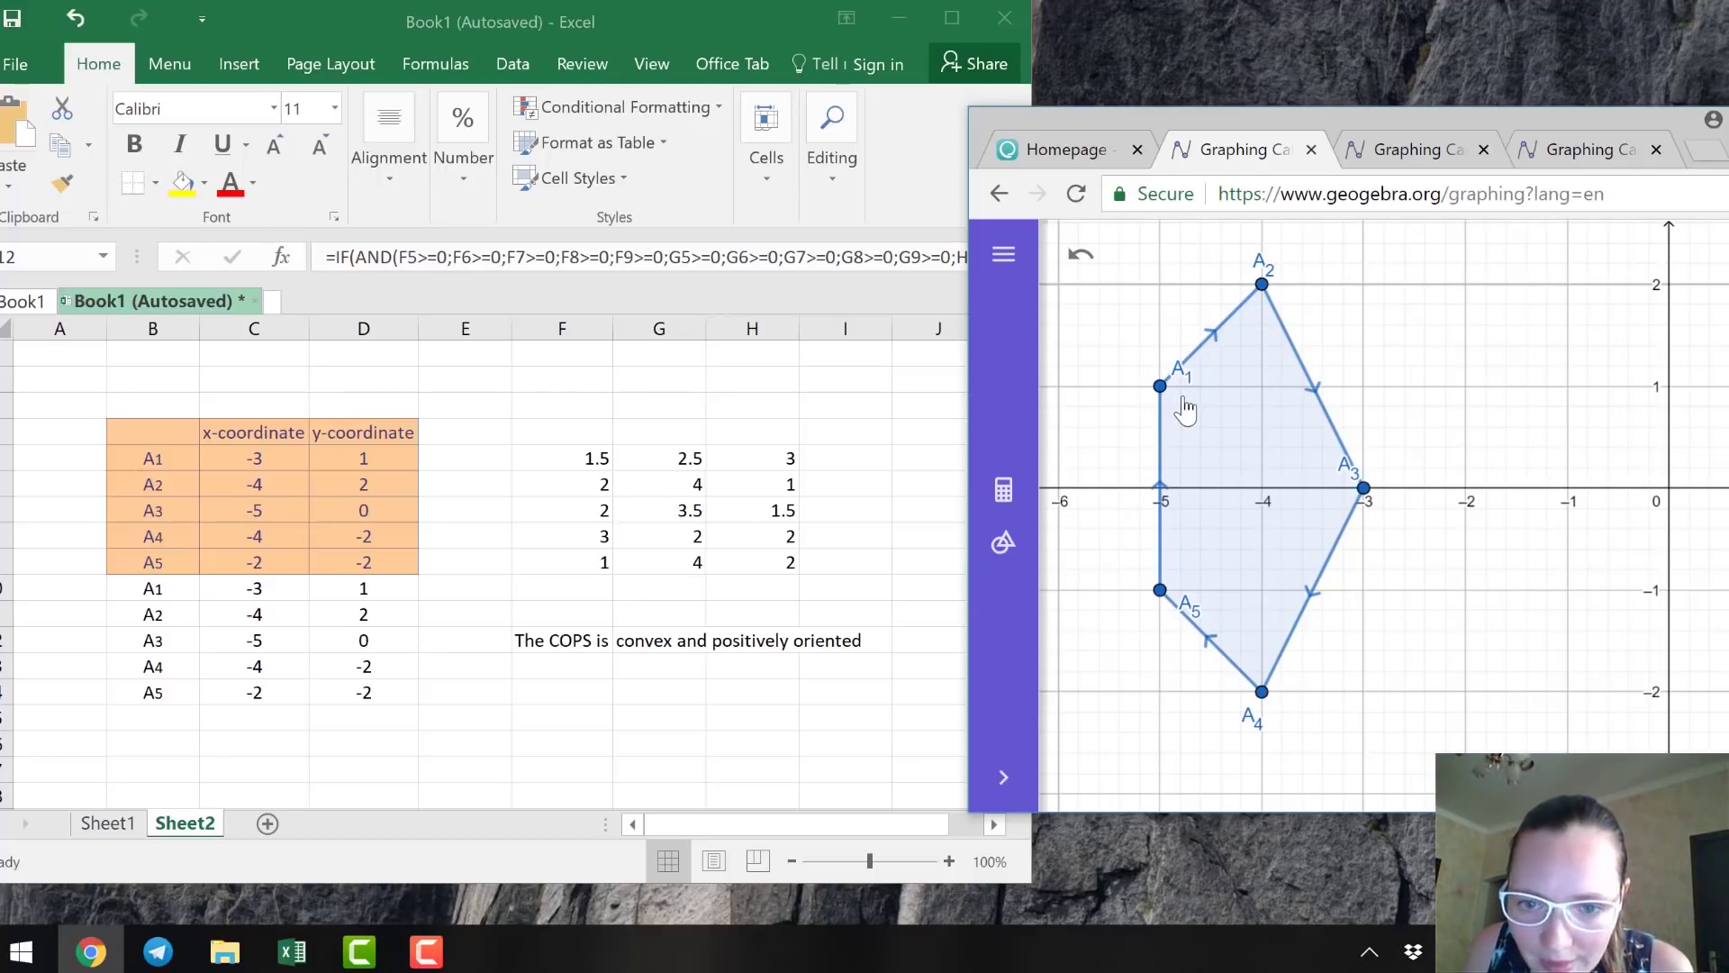
pyautogui.click(279, 459)
pyautogui.click(279, 459)
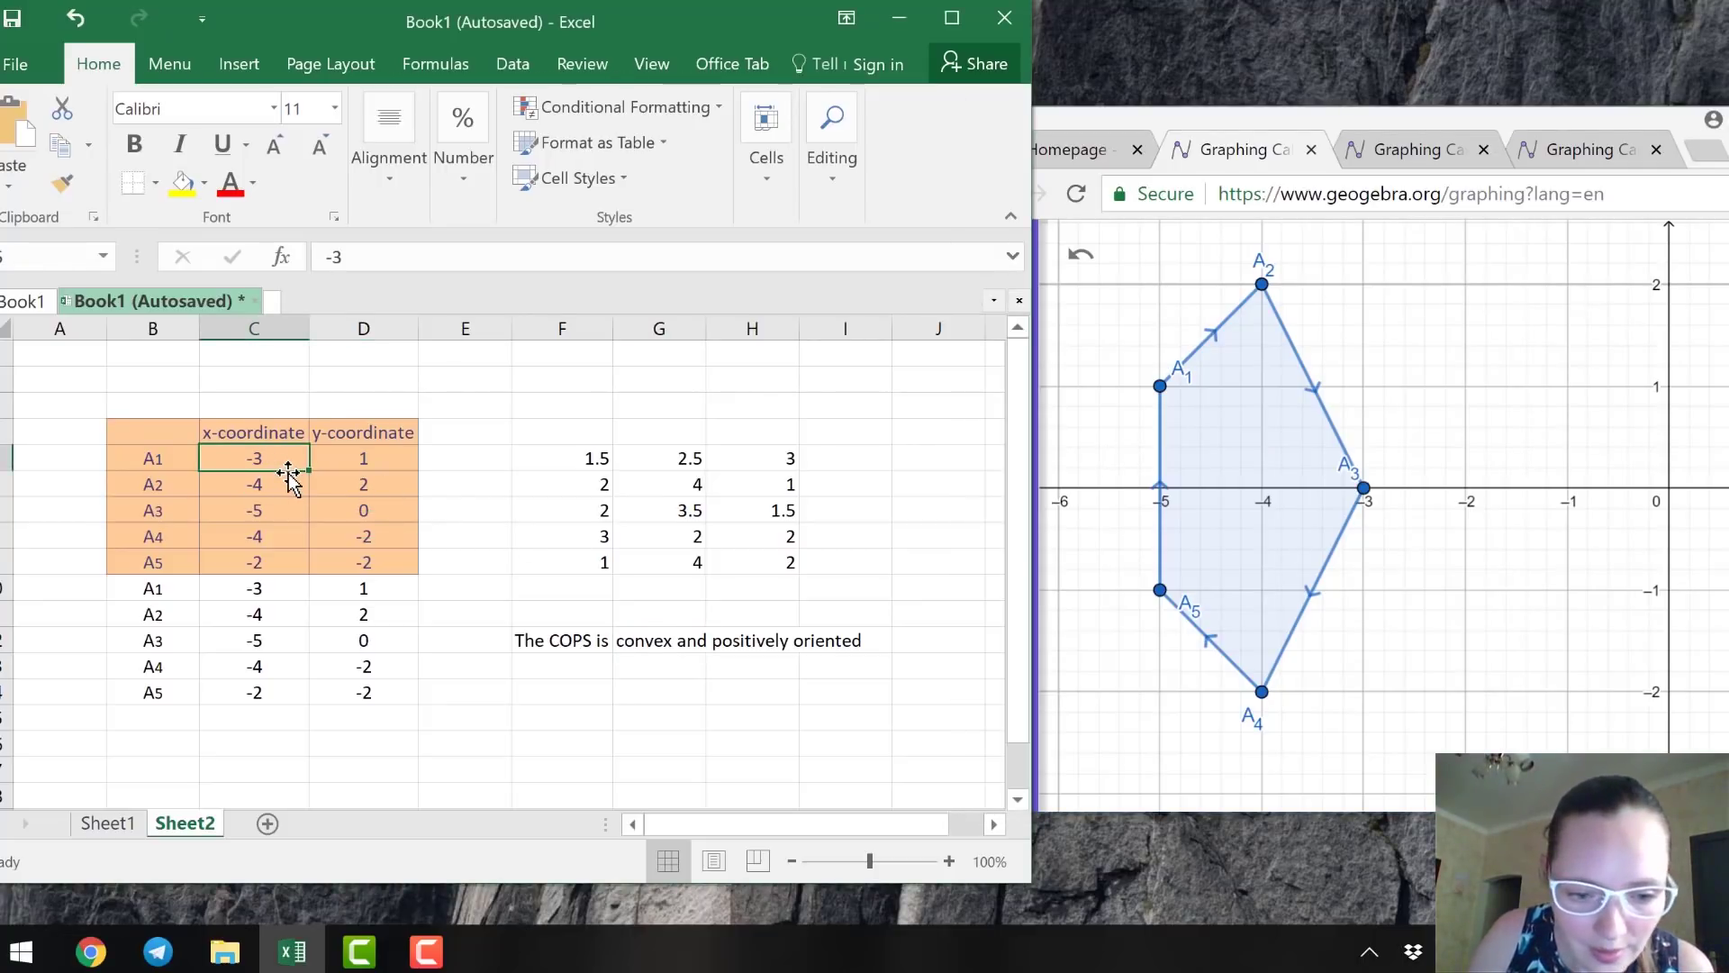
pyautogui.write('-5')
pyautogui.press('Return')
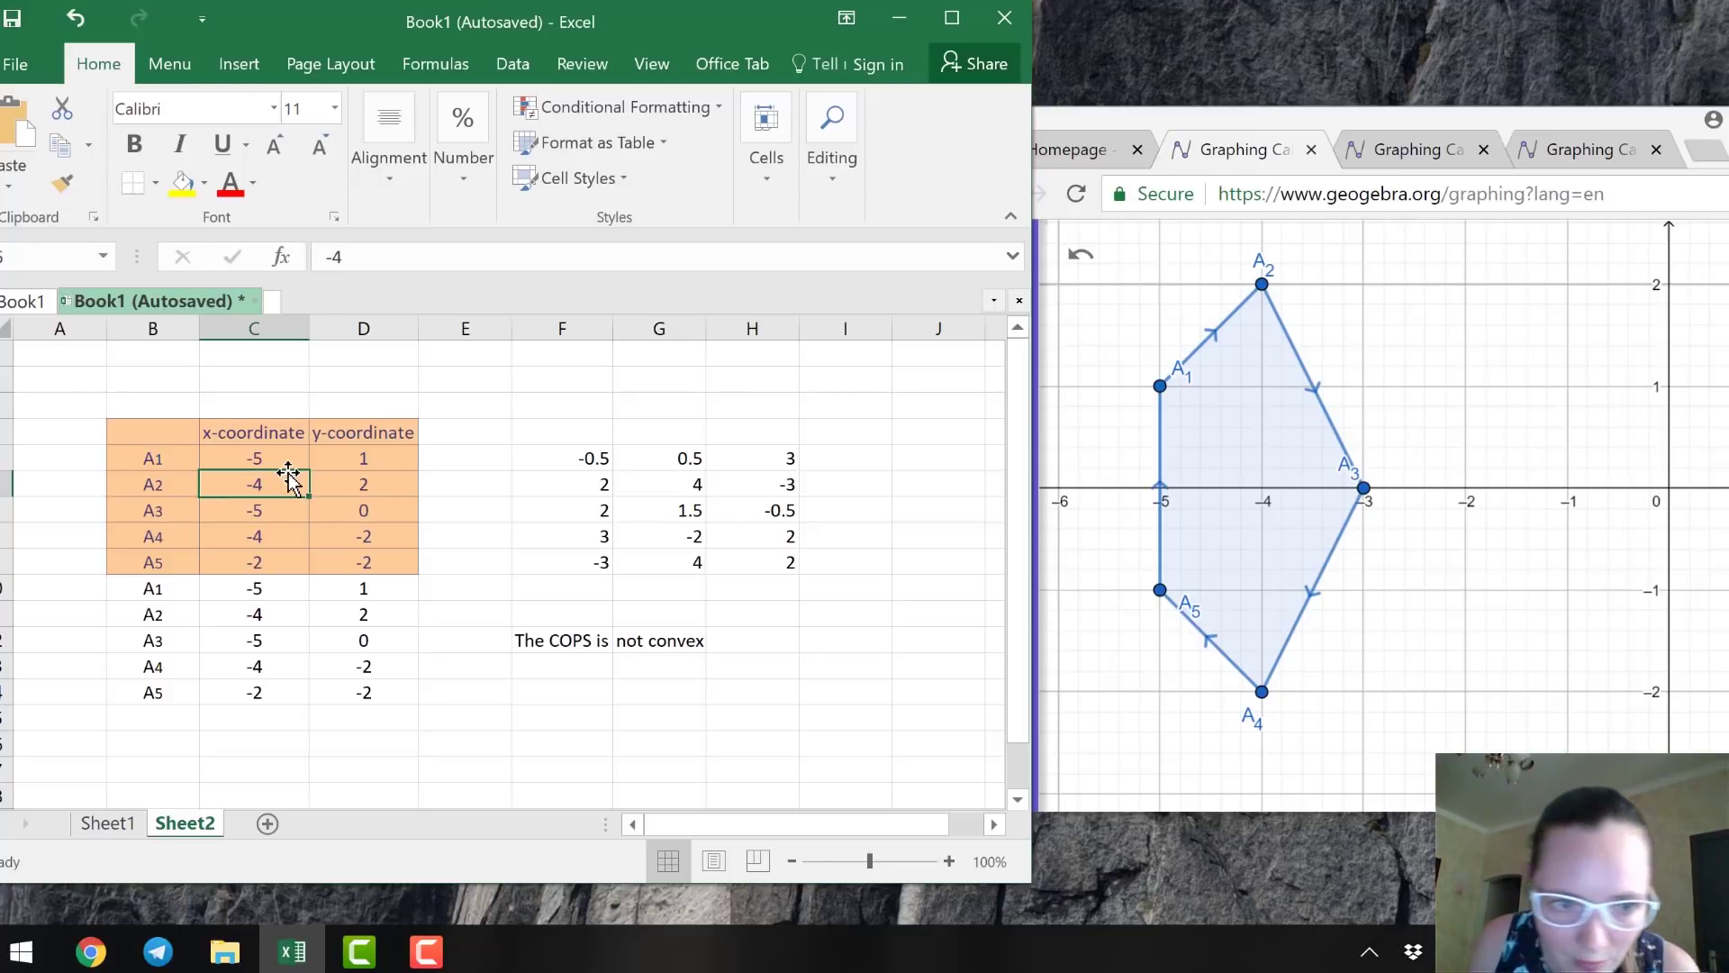
# Keep A2's x-coordinate and set the x-coordinate of A3 to -3 in the orange table.
pyautogui.press('Return')
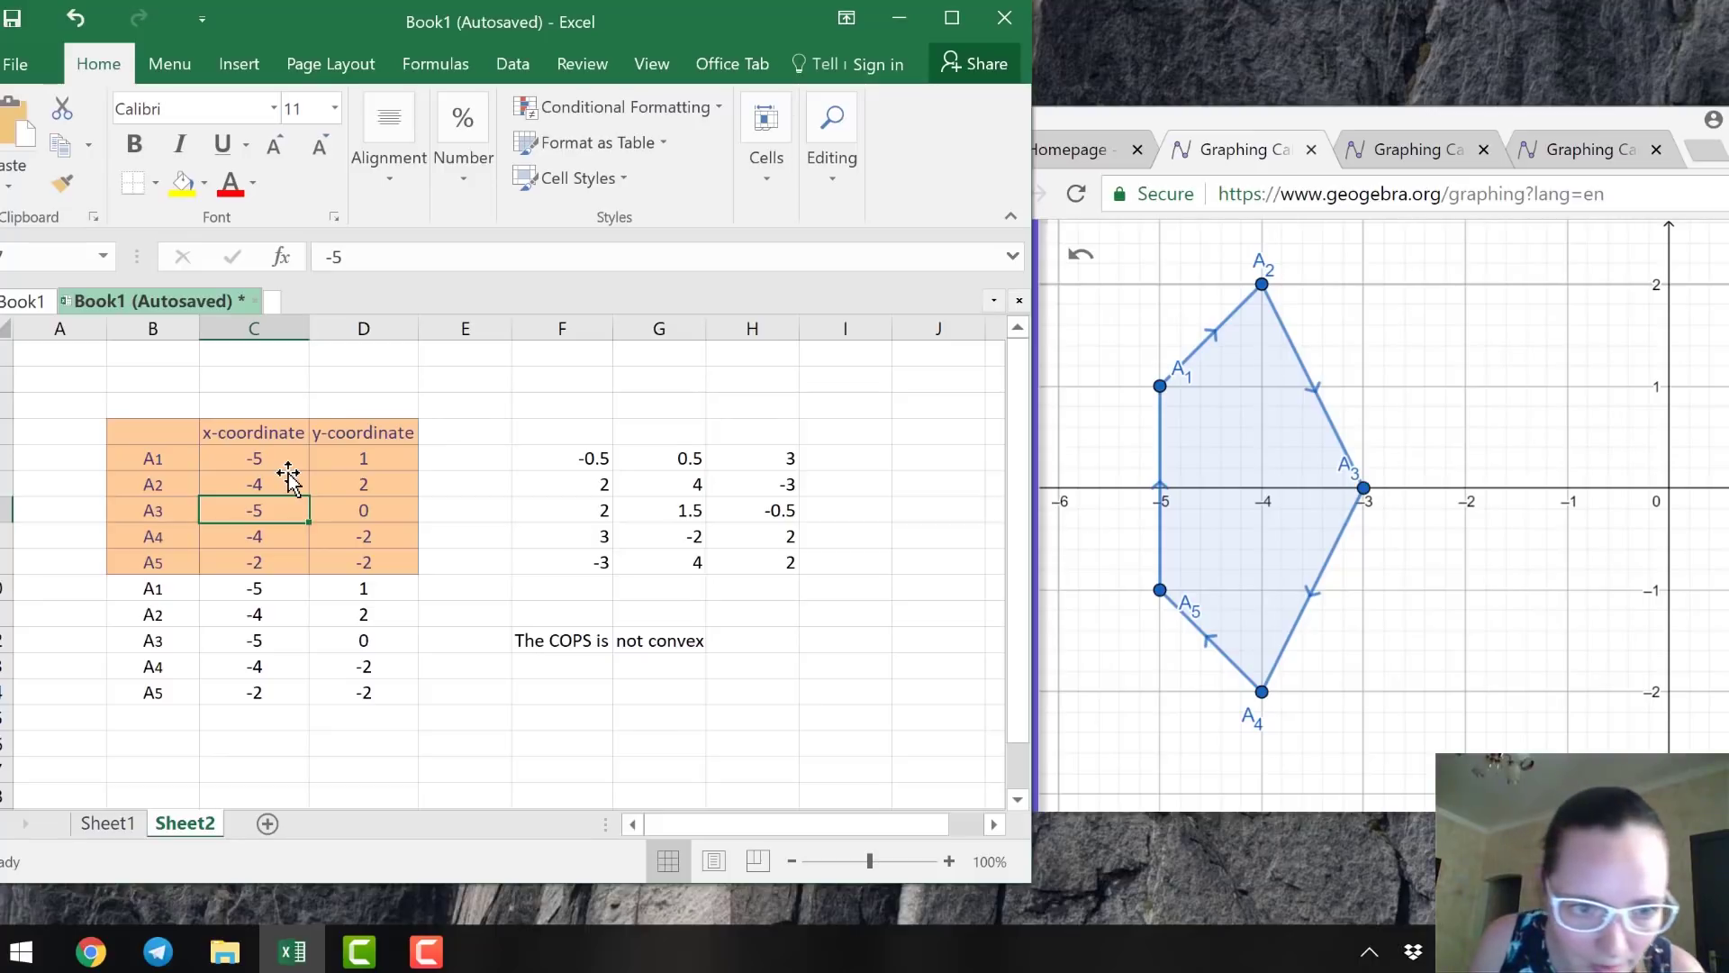
pyautogui.write('-3')
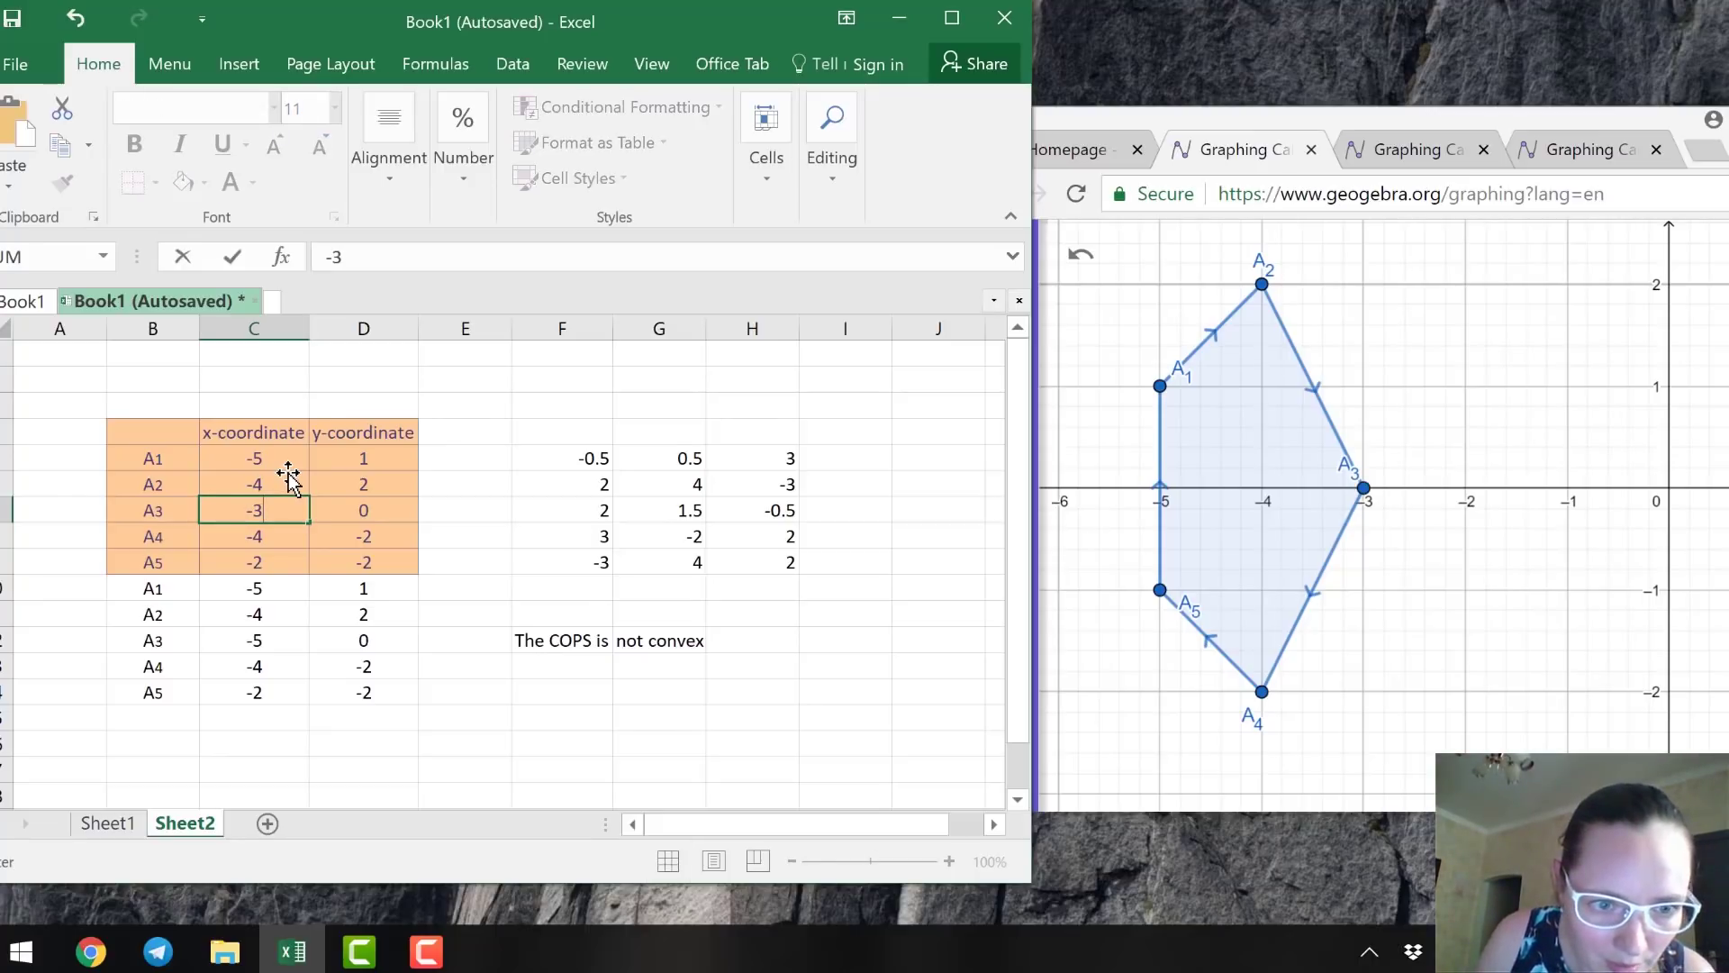
pyautogui.press('Return')
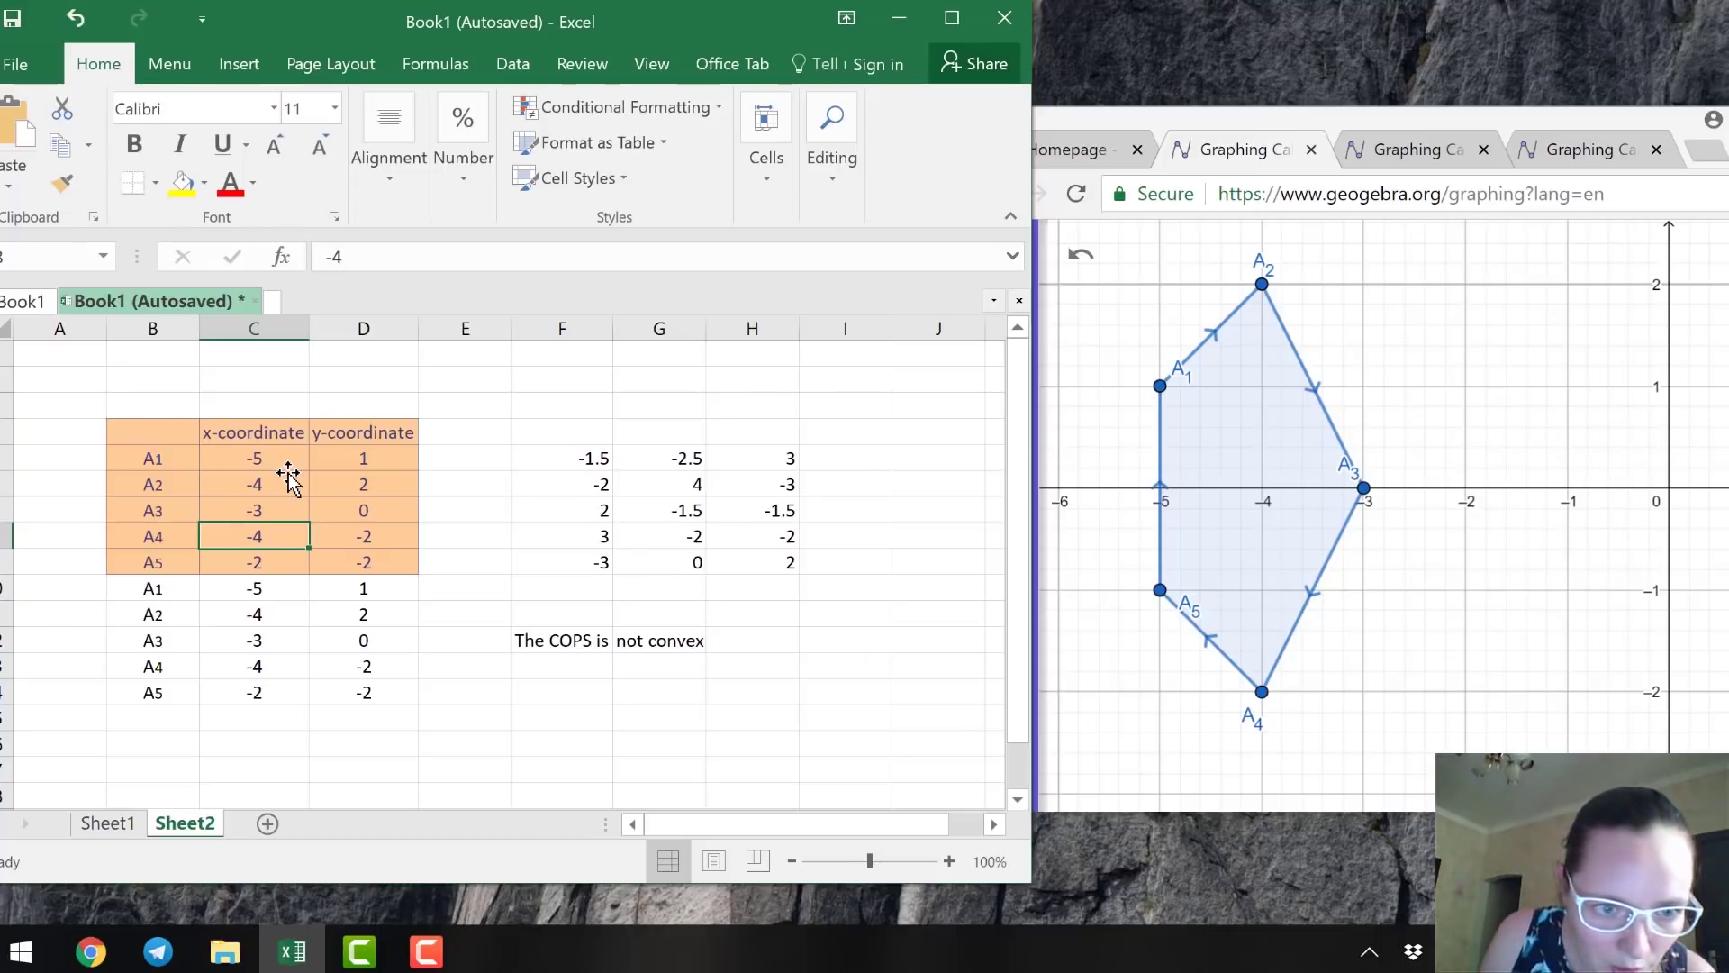
# Set A5's coordinates in the orange table to x = -5 and y = -1, and select the verdict cell G12.
pyautogui.press('Return')
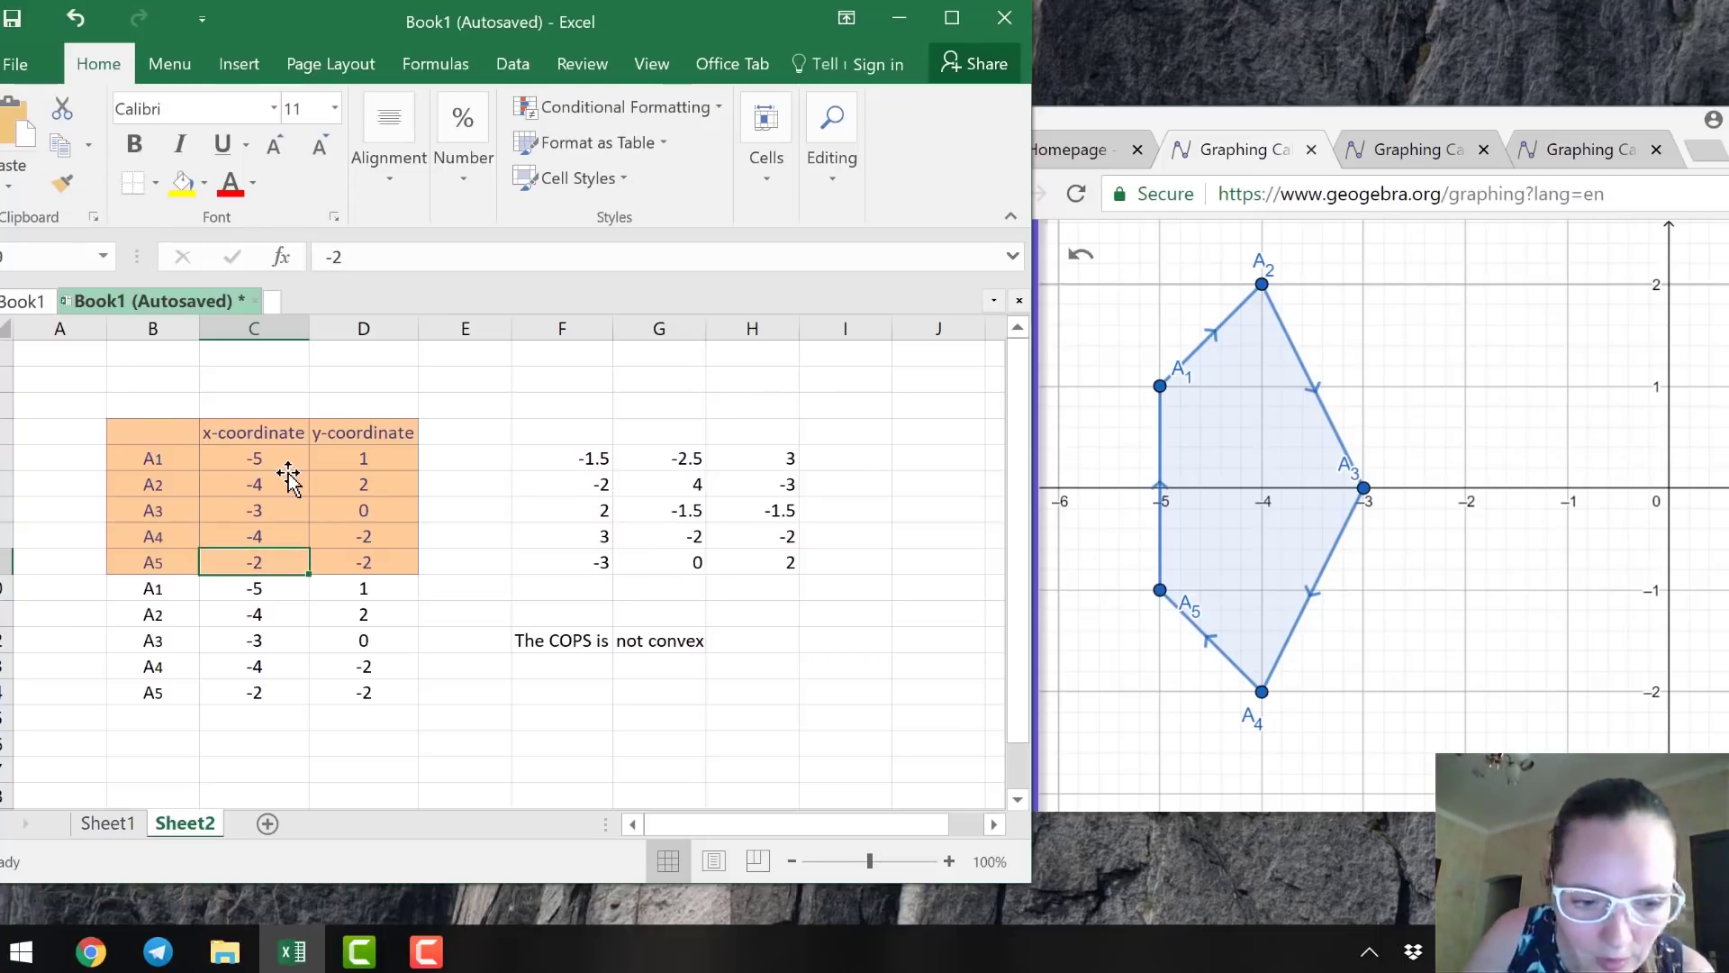
pyautogui.write('-')
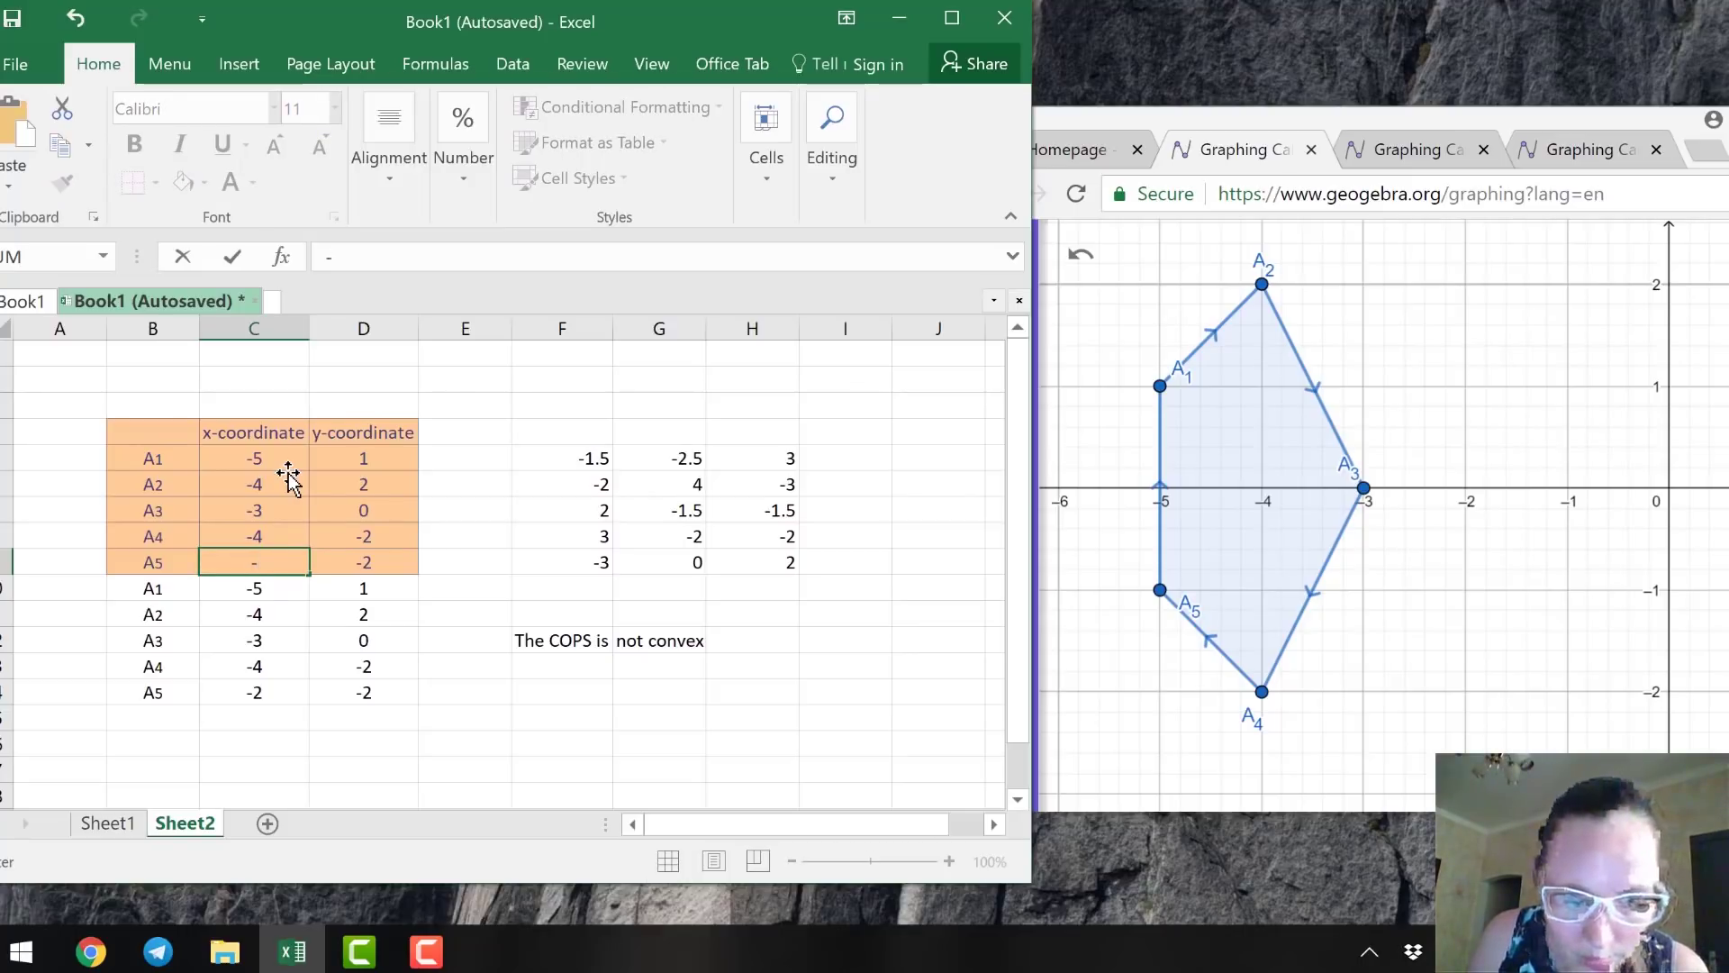
pyautogui.write('5')
pyautogui.press('Tab')
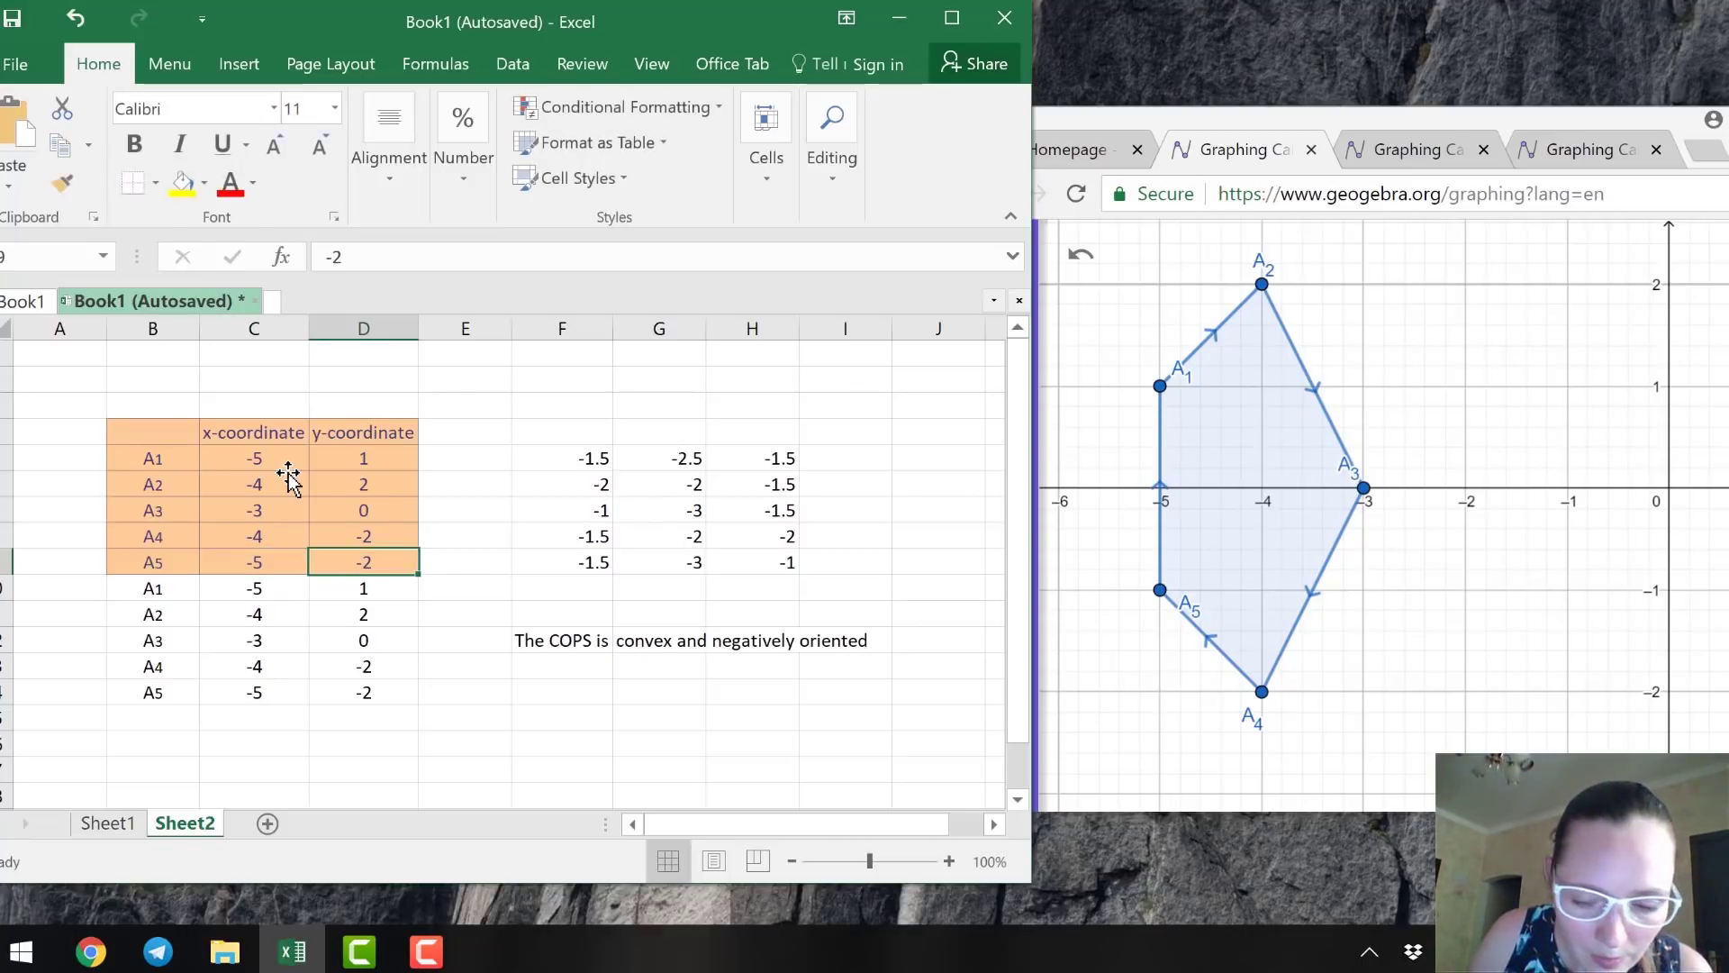
pyautogui.write('-1')
pyautogui.press('Return')
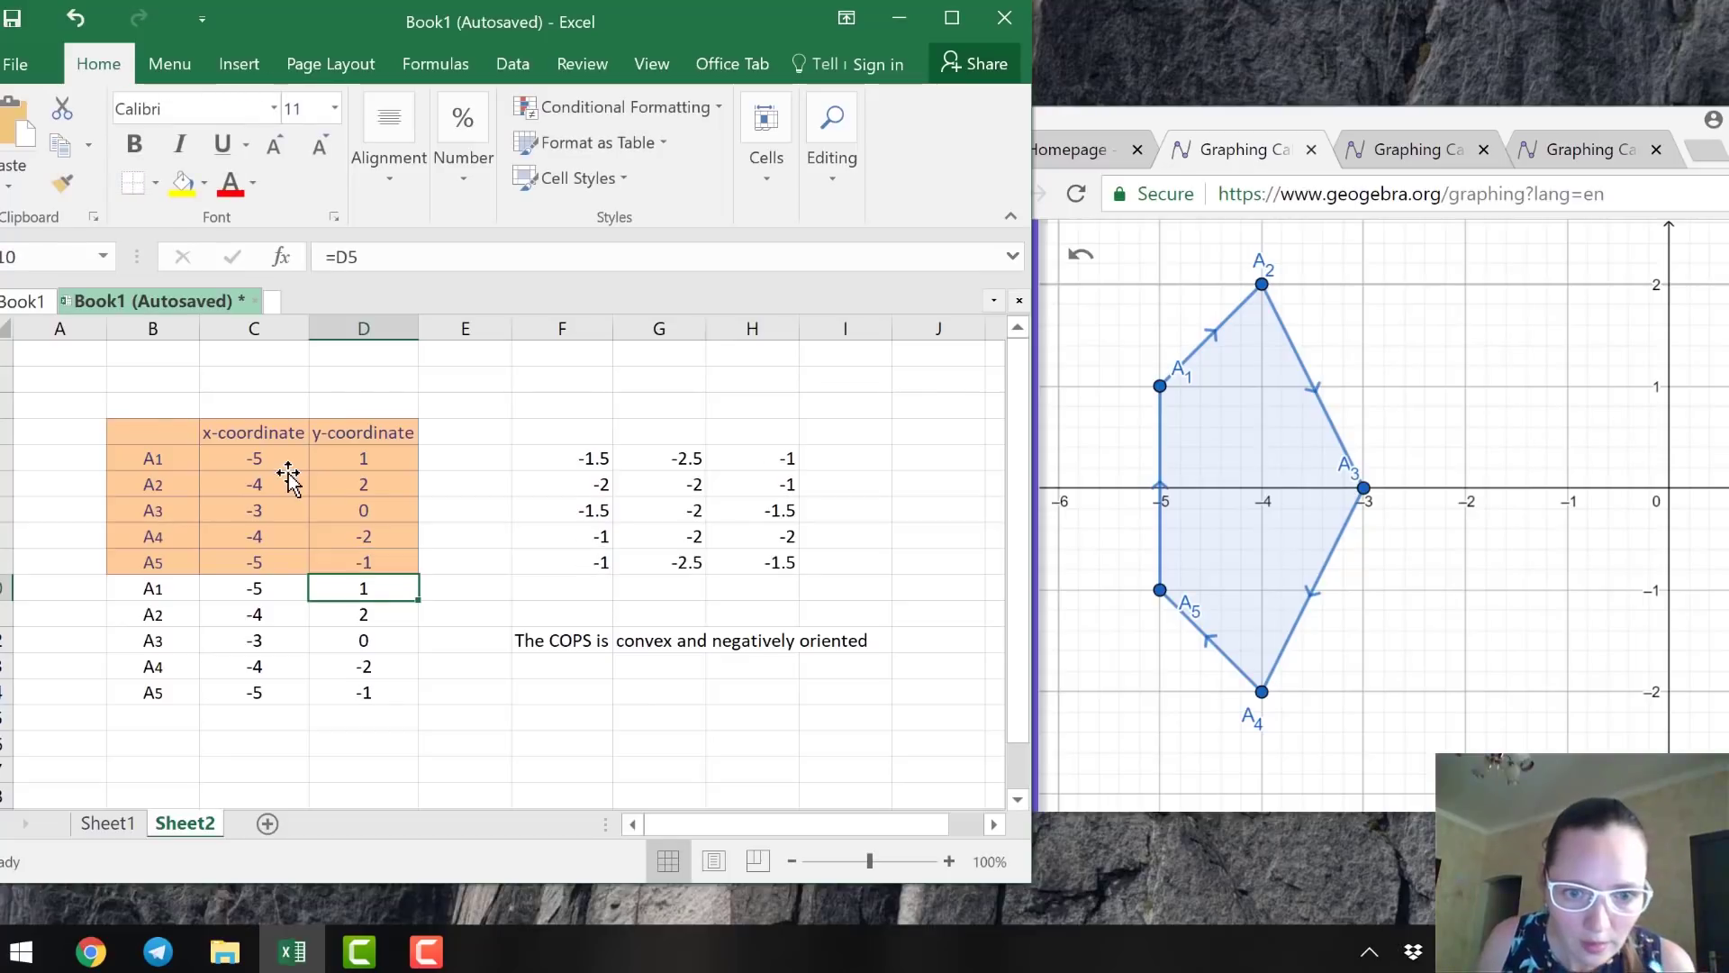
pyautogui.click(671, 643)
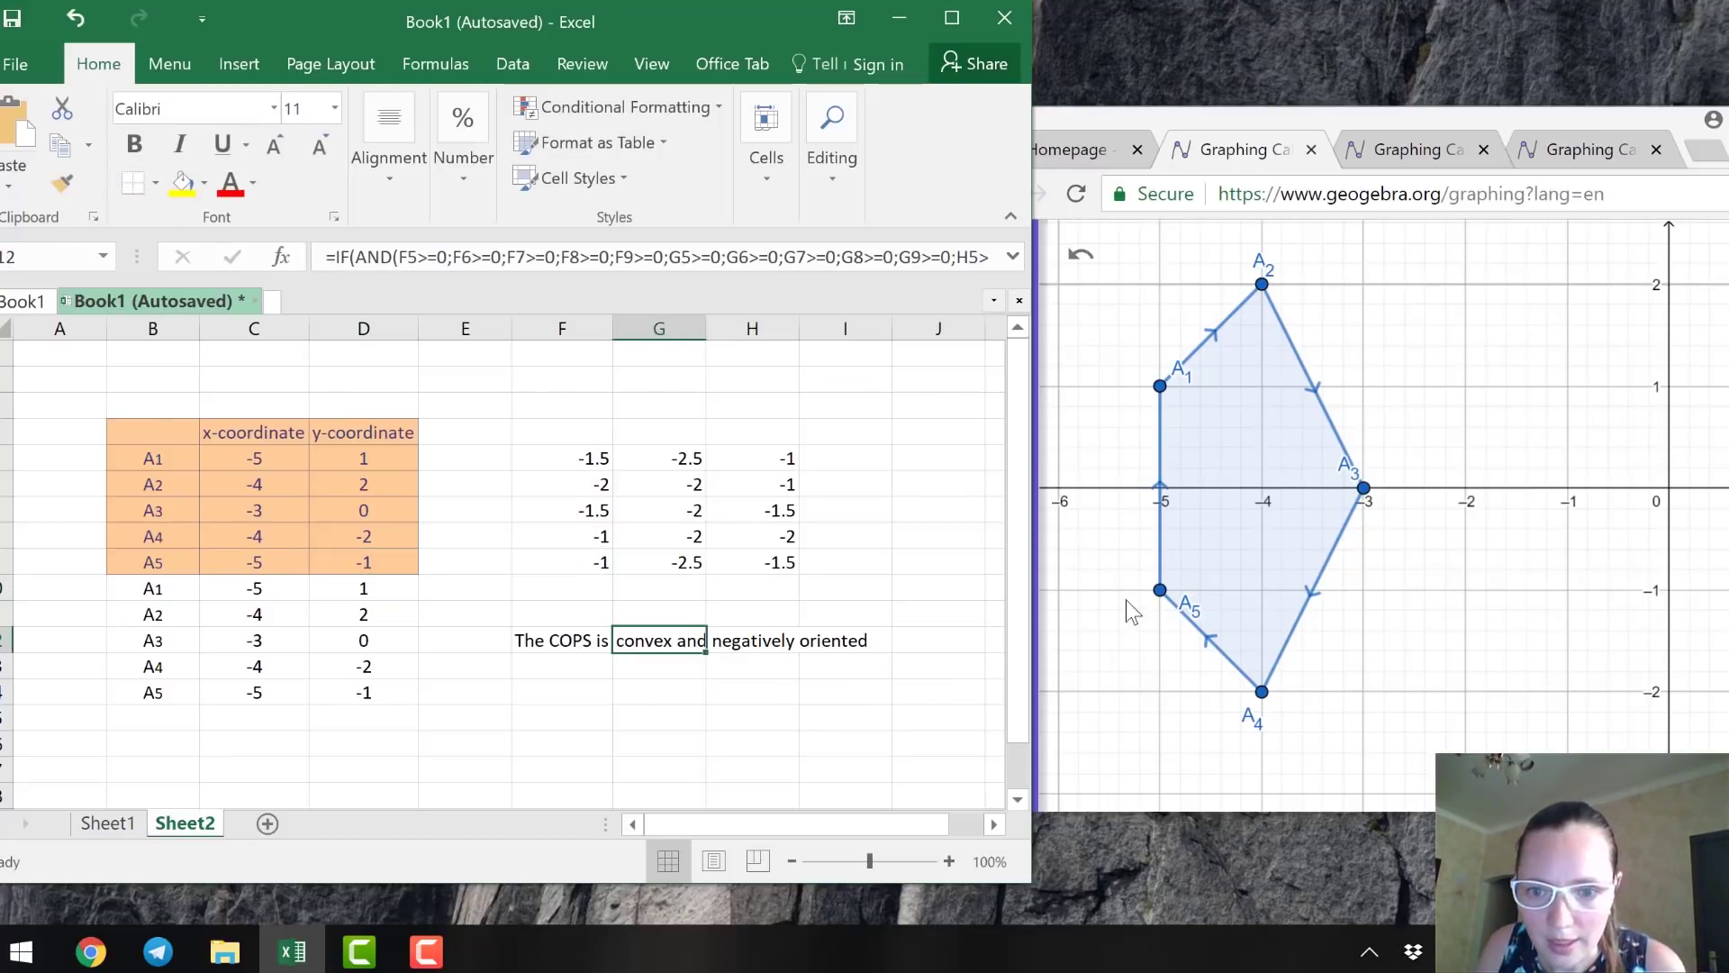
# Move point A5 to (-4, 0) in the GeoGebra graph and set A5's coordinates in the orange table to x = -4 and y = 0.
pyautogui.moveTo(1161, 602); pyautogui.dragTo(1270, 493)
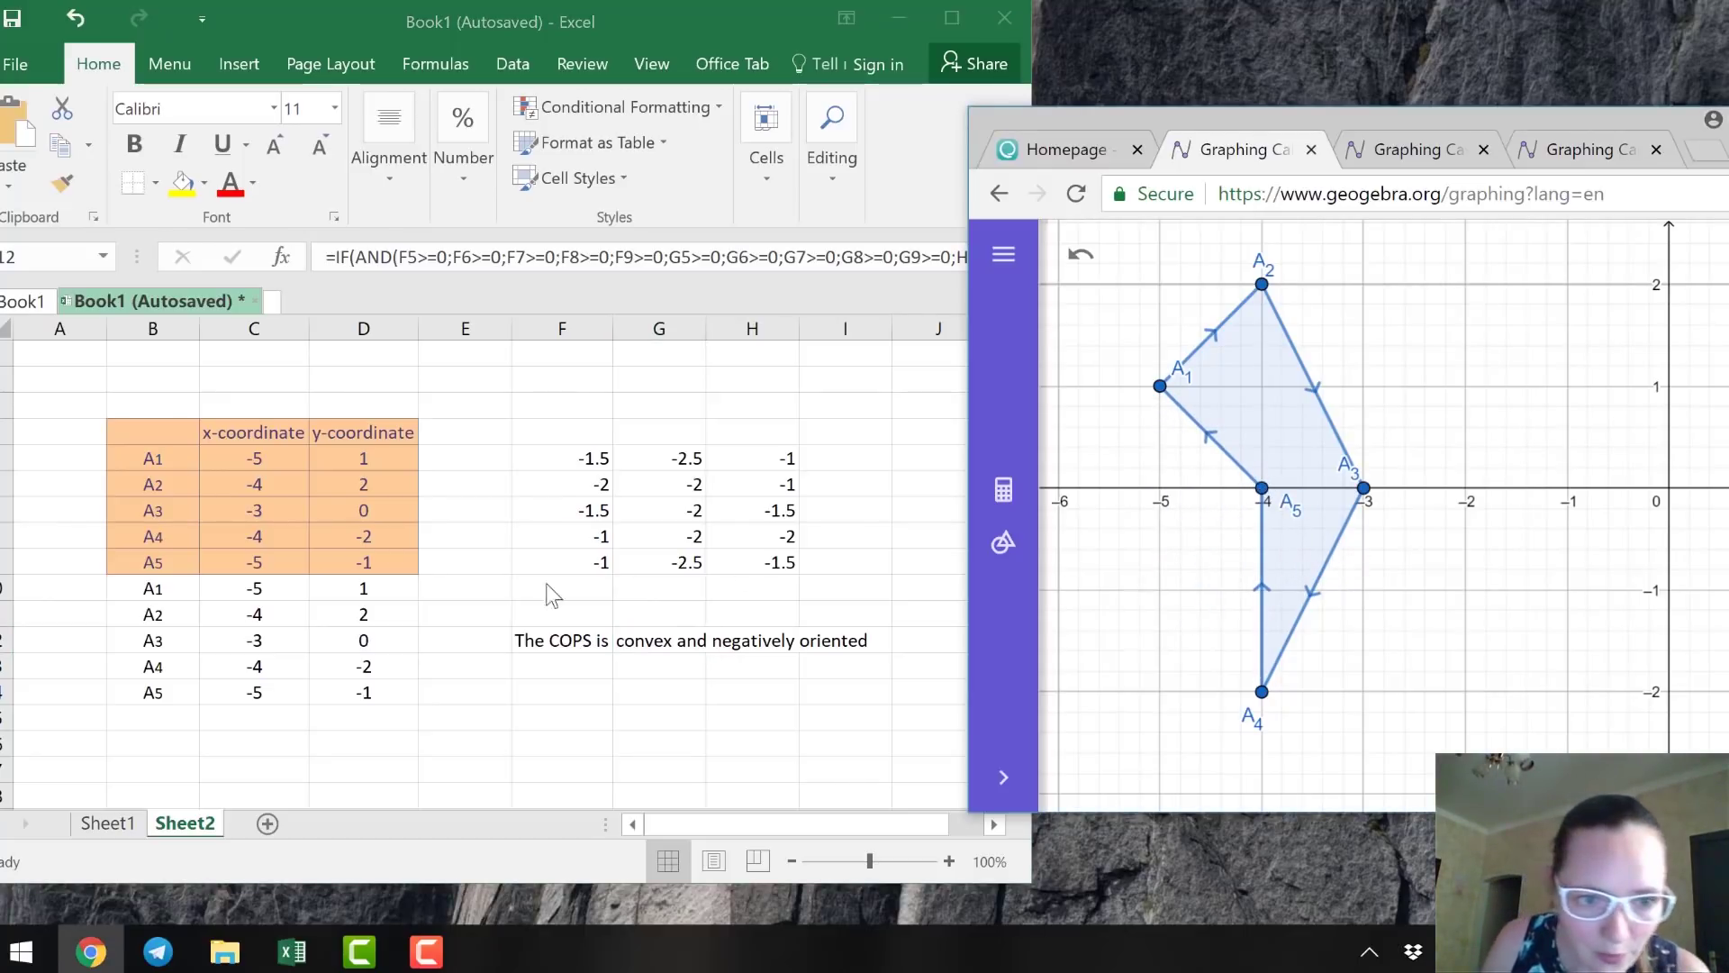
pyautogui.click(293, 563)
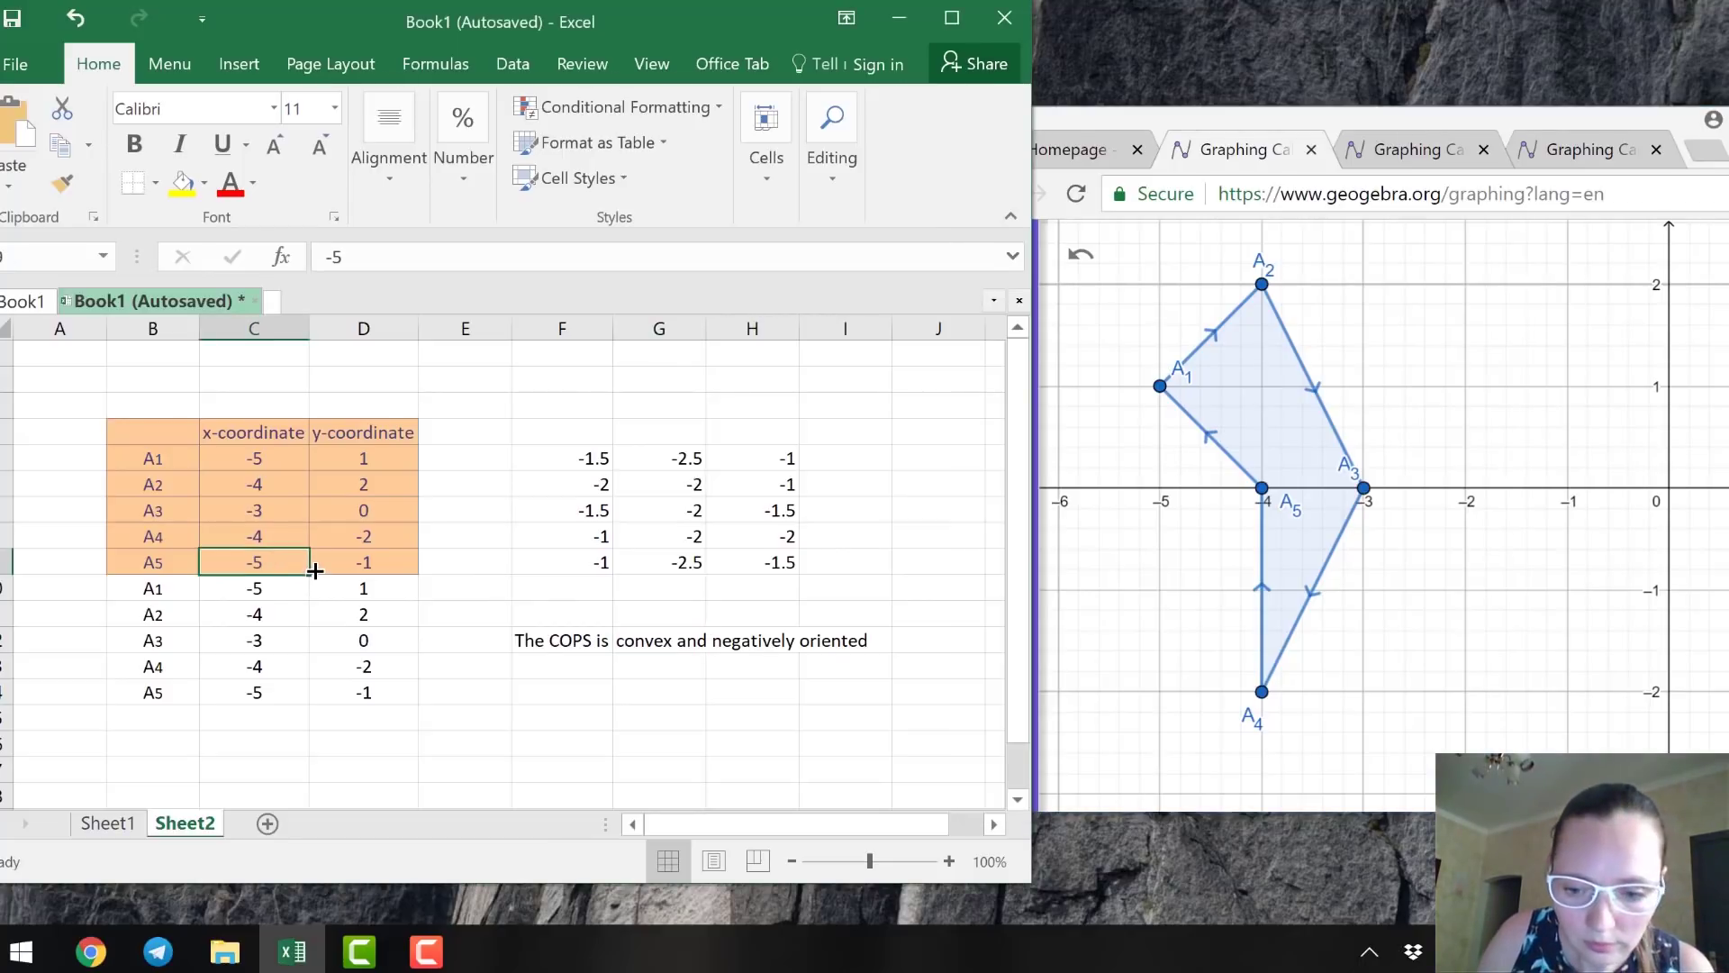
pyautogui.write('-4')
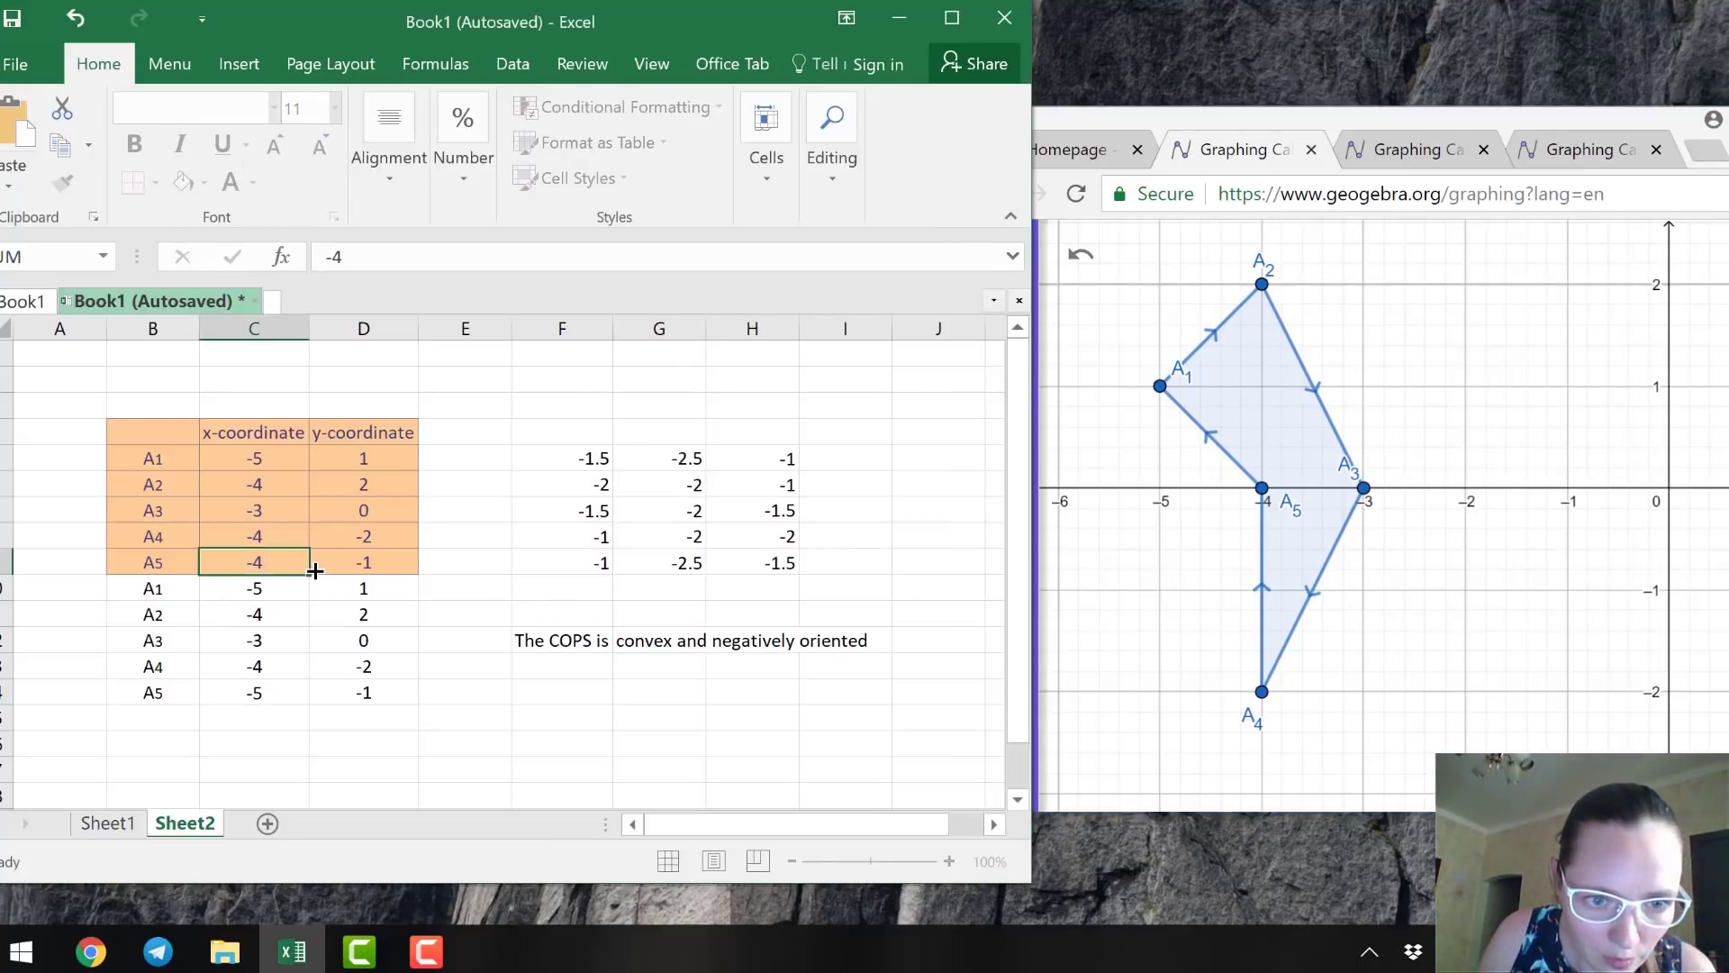
pyautogui.press('Tab')
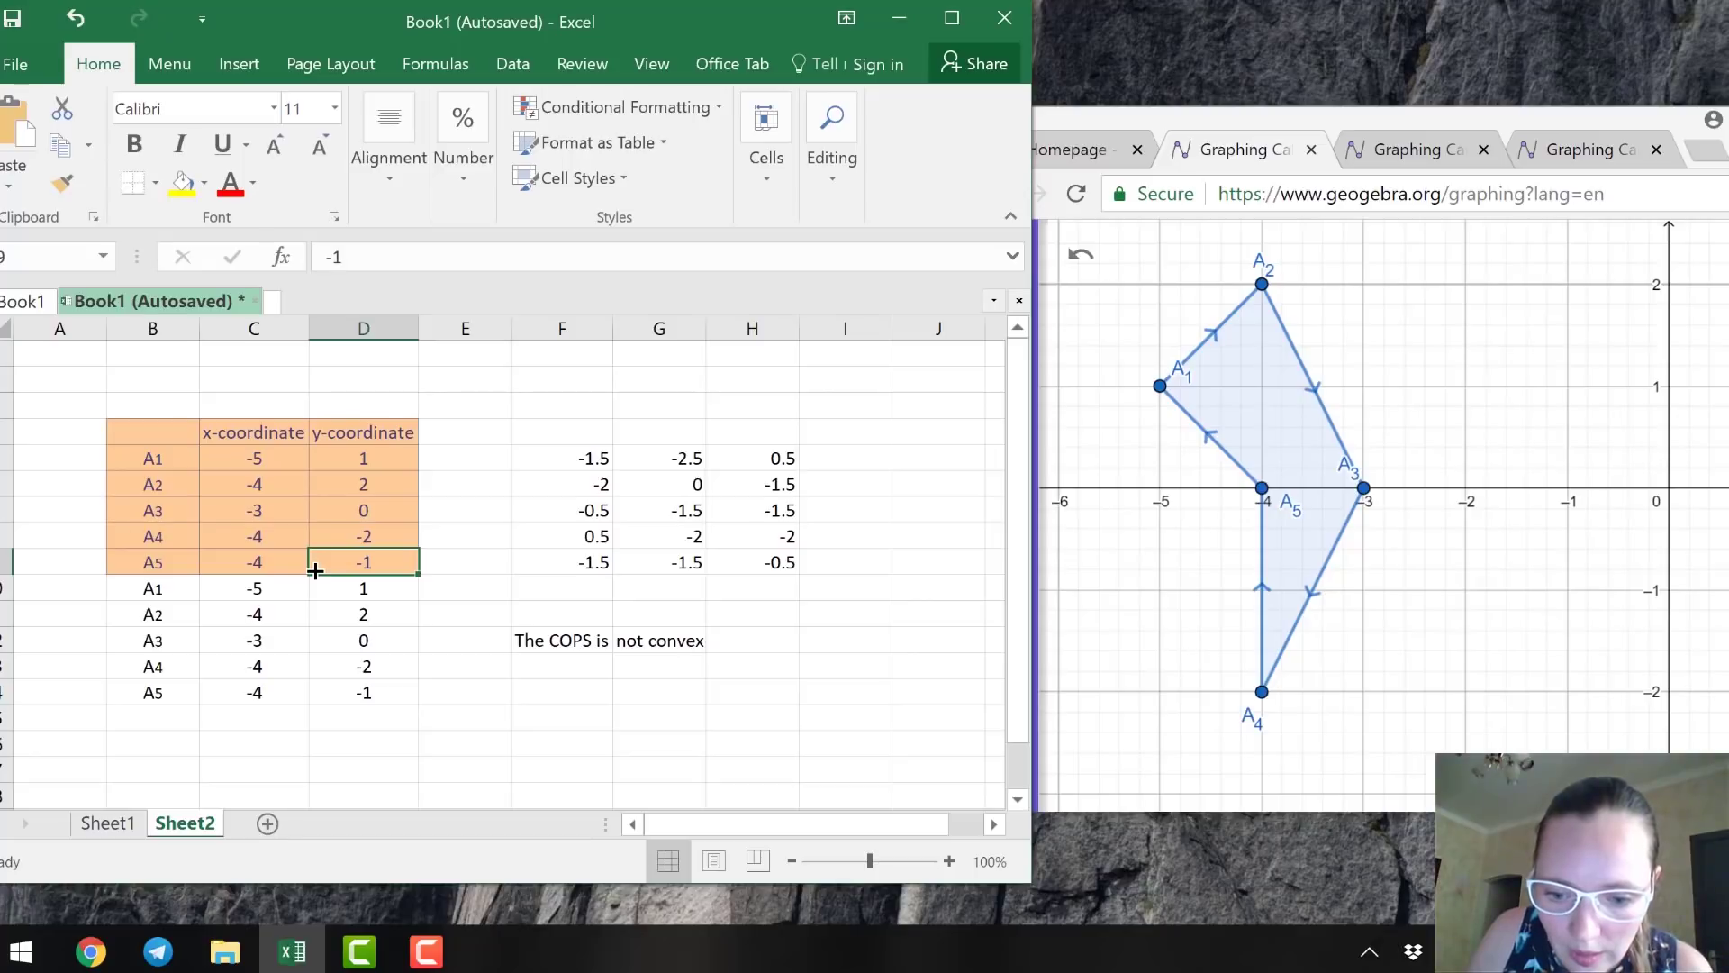
pyautogui.write('0')
pyautogui.press('Return')
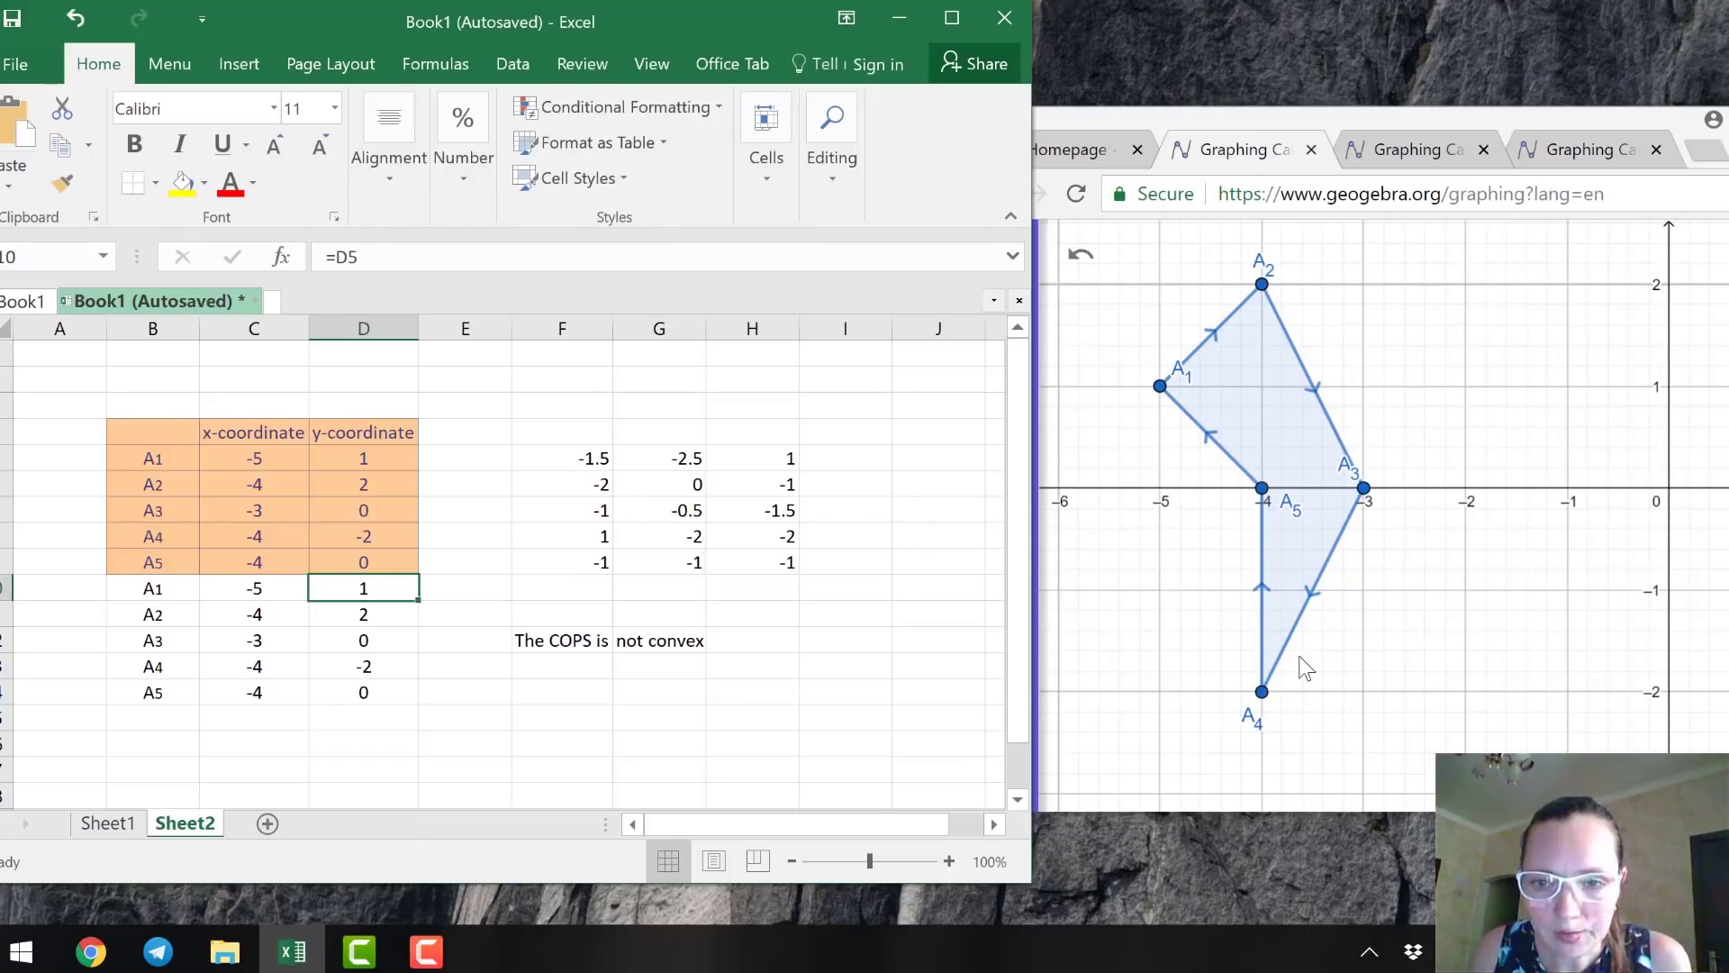
# Move point A4 onto A5 at (-4, 0) in the GeoGebra graph and set A4's y-coordinate in the orange table to 0.
pyautogui.doubleClick(1264, 702)
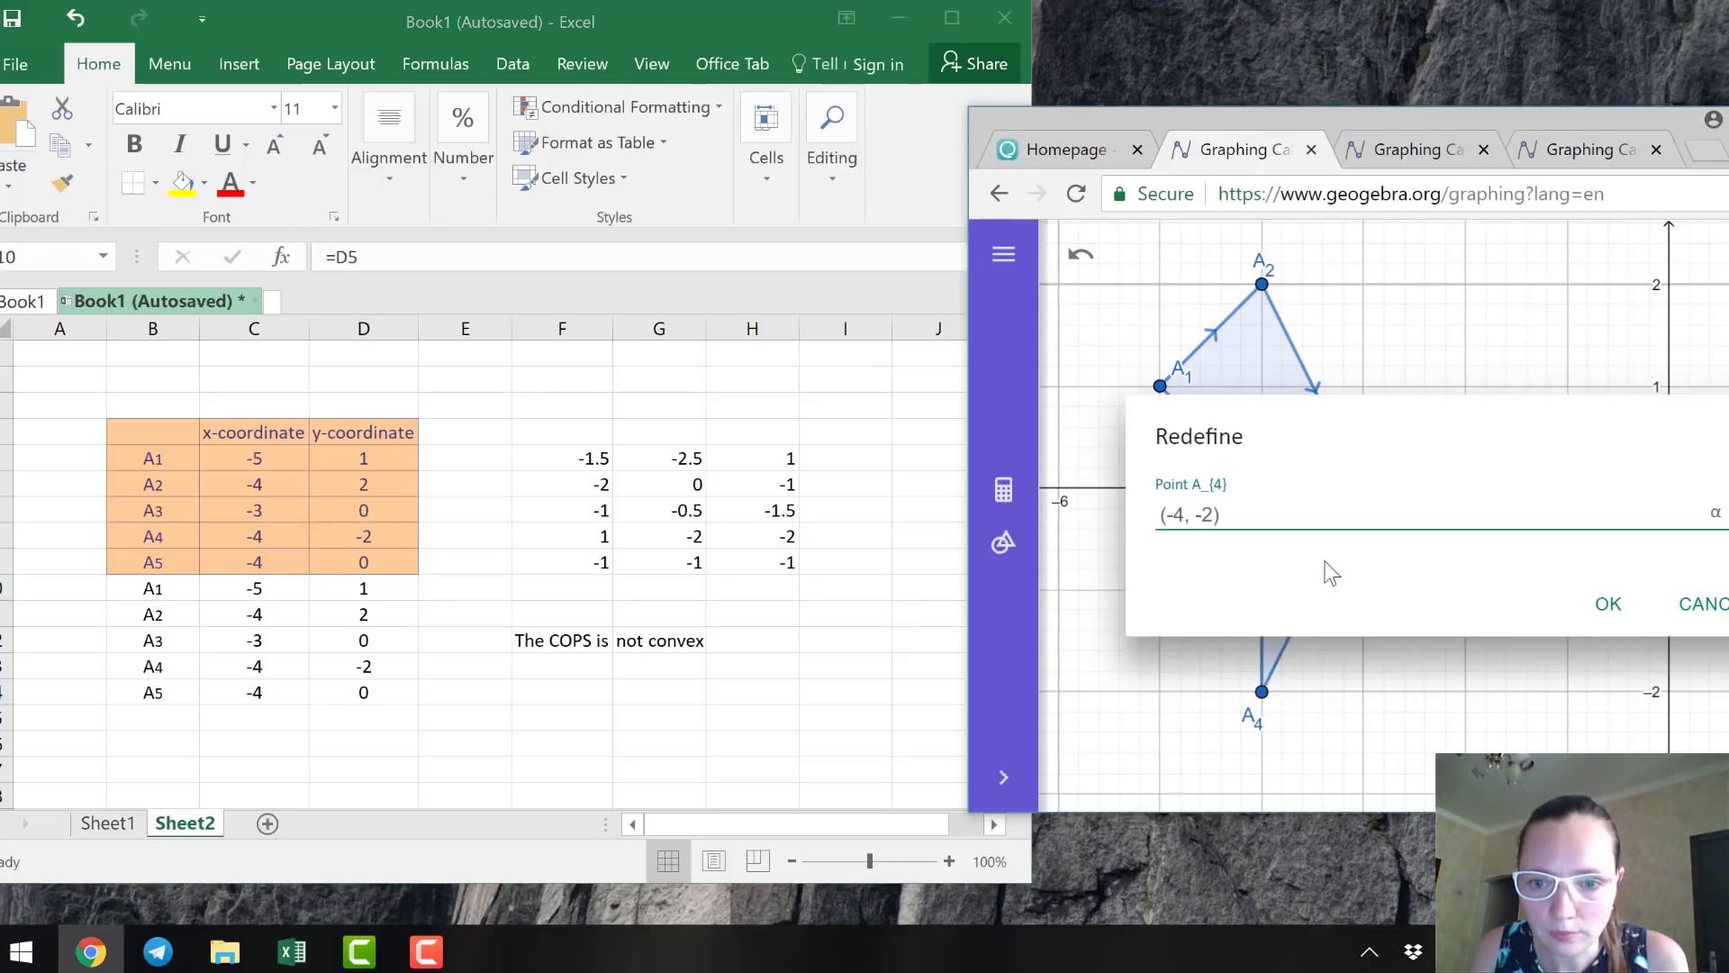
pyautogui.click(1701, 605)
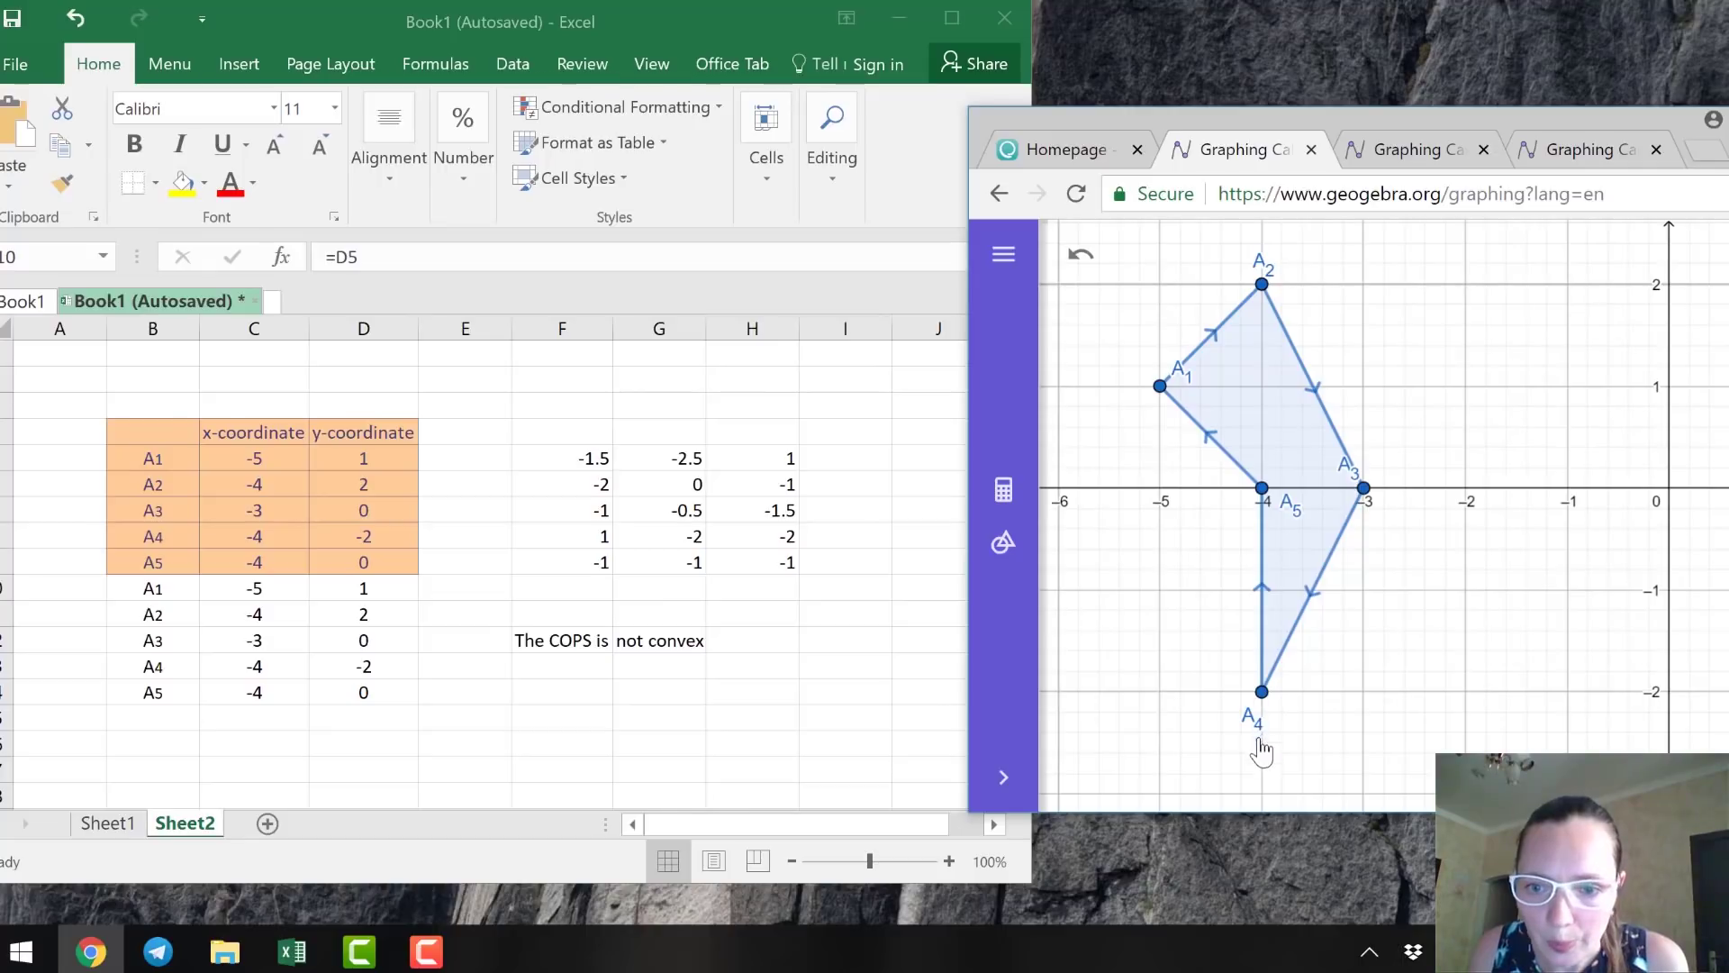
pyautogui.moveTo(1261, 695); pyautogui.dragTo(1269, 493)
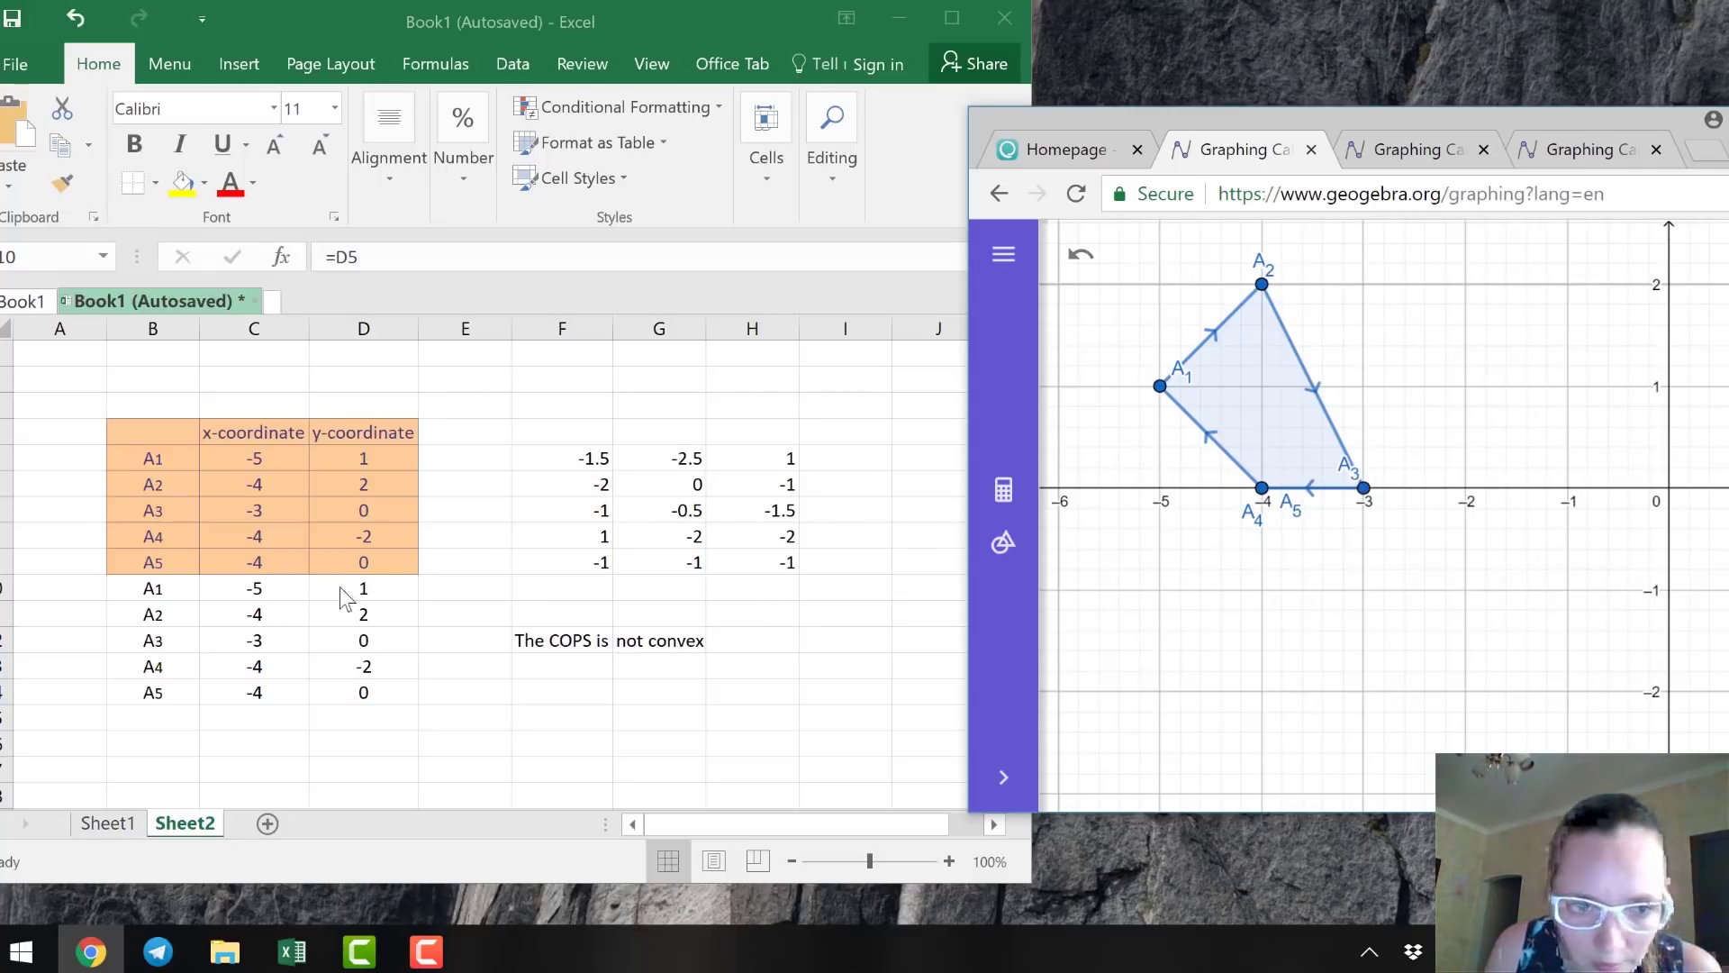
pyautogui.click(385, 548)
pyautogui.click(374, 539)
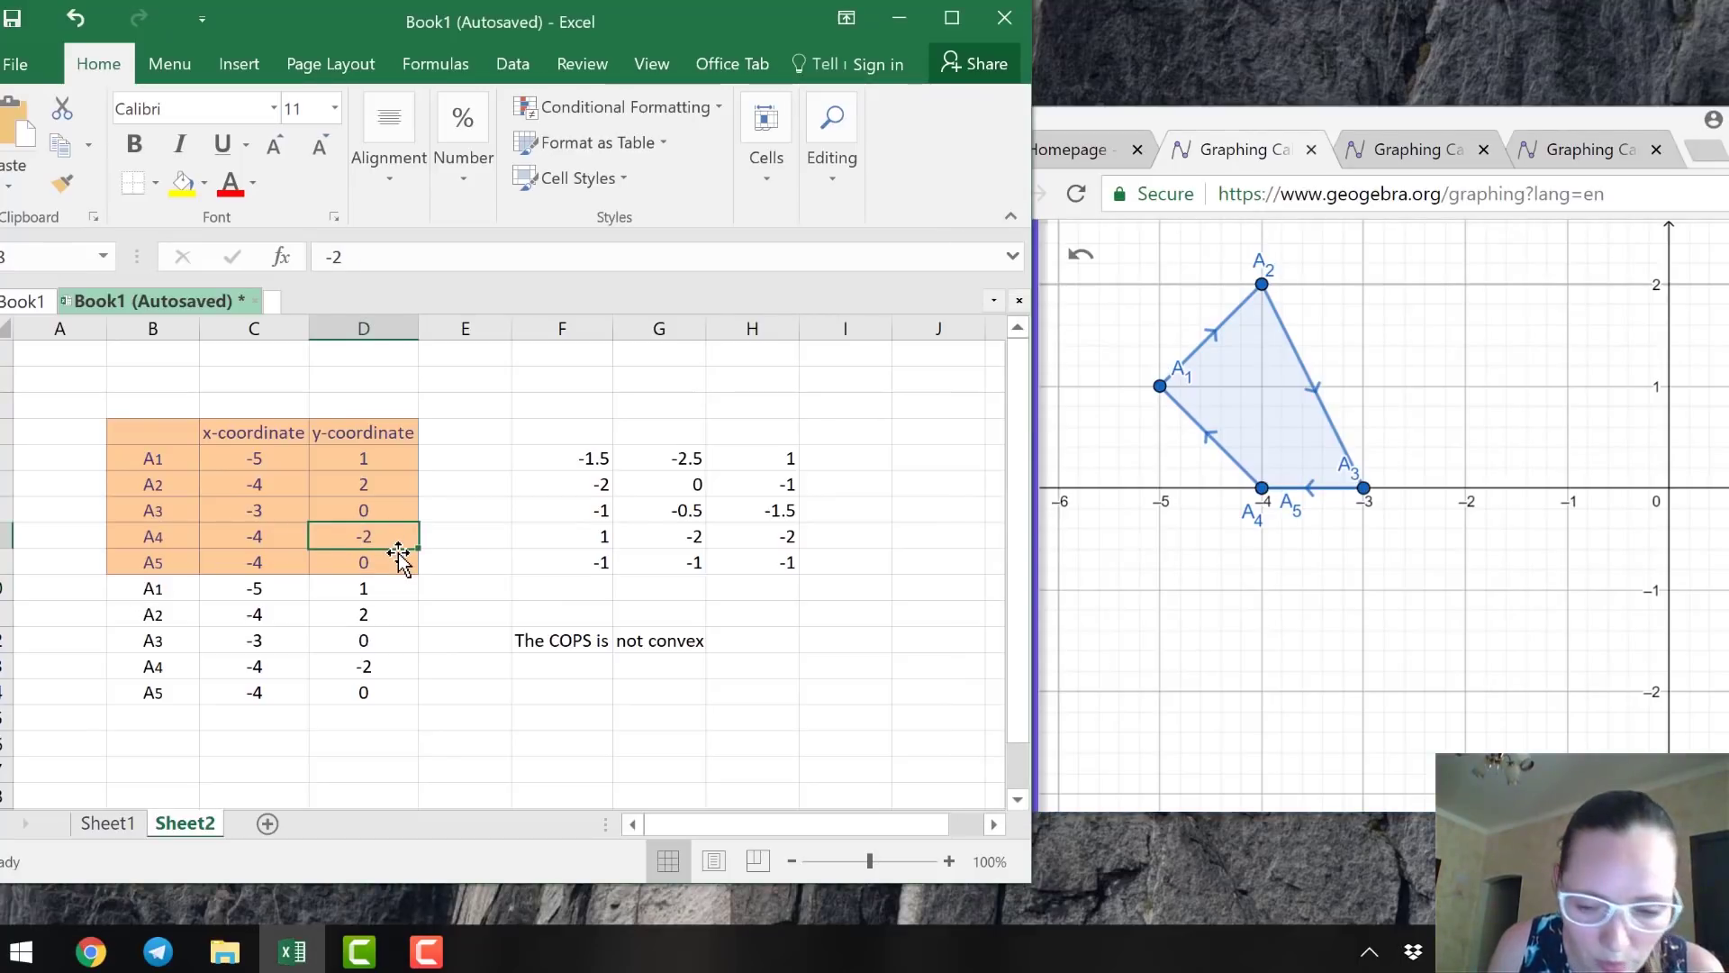
pyautogui.write('0')
pyautogui.press('Return')
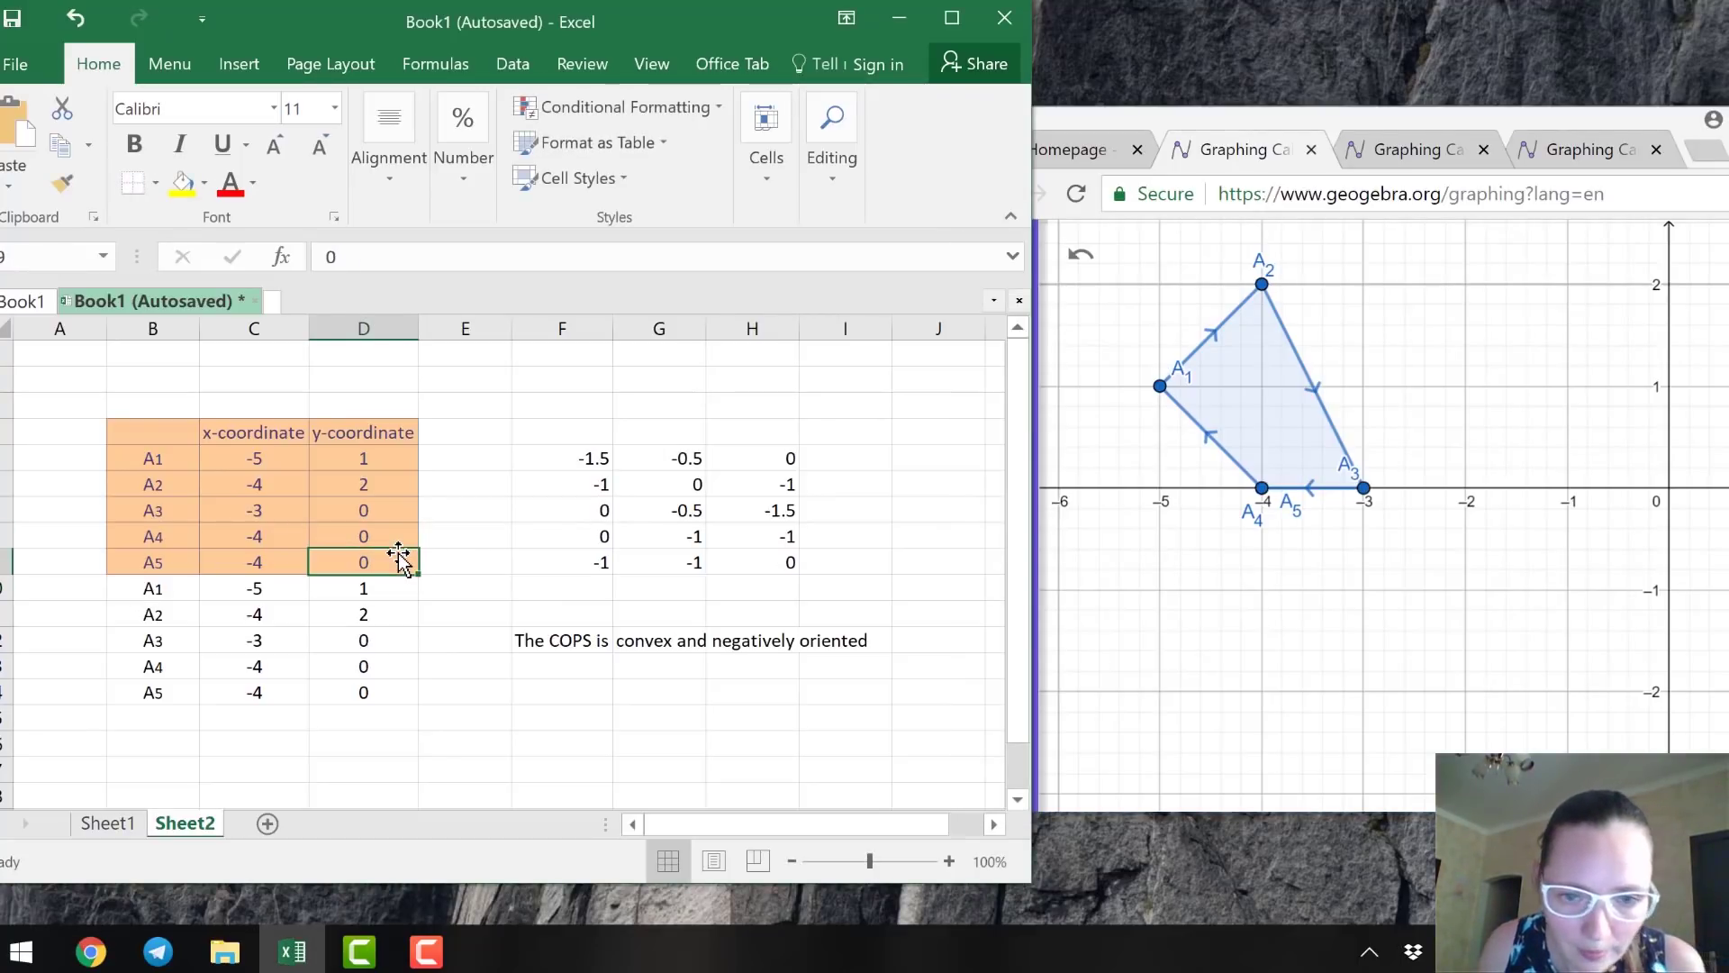
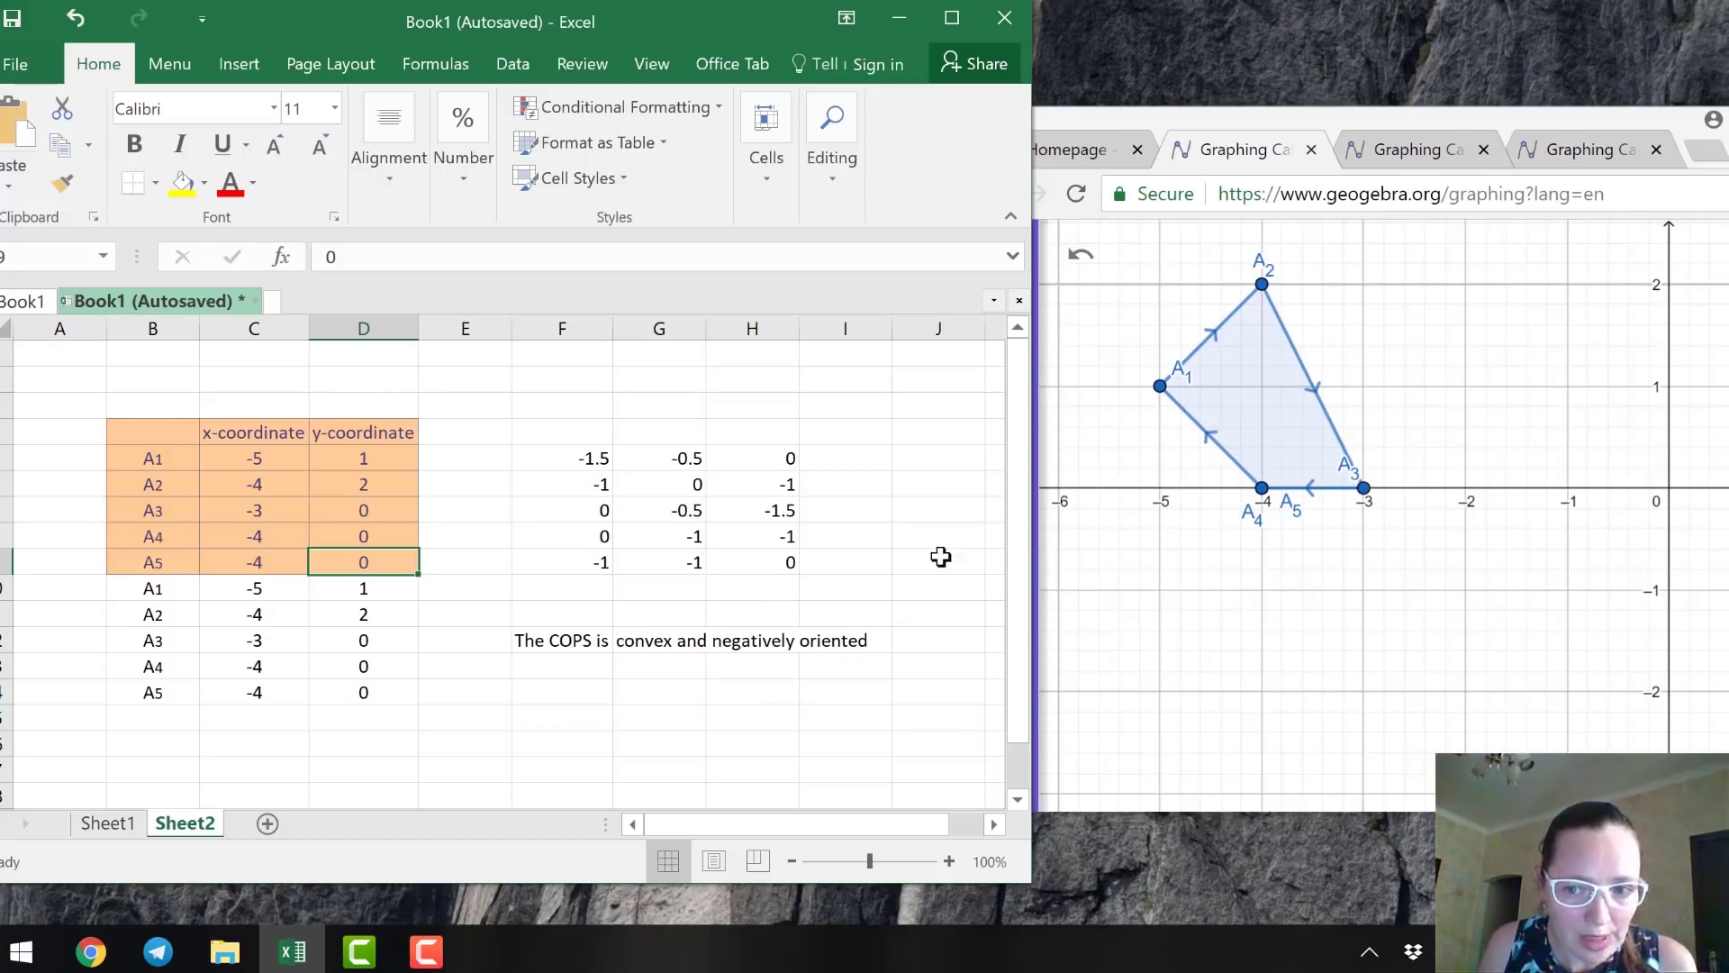
# Separate the coinciding points in GeoGebra by moving A5 to (-5, -1) and A4 to (-3, -2), and return to Excel.
pyautogui.moveTo(1262, 487); pyautogui.dragTo(1160, 594)
pyautogui.moveTo(1262, 487); pyautogui.dragTo(1363, 692)
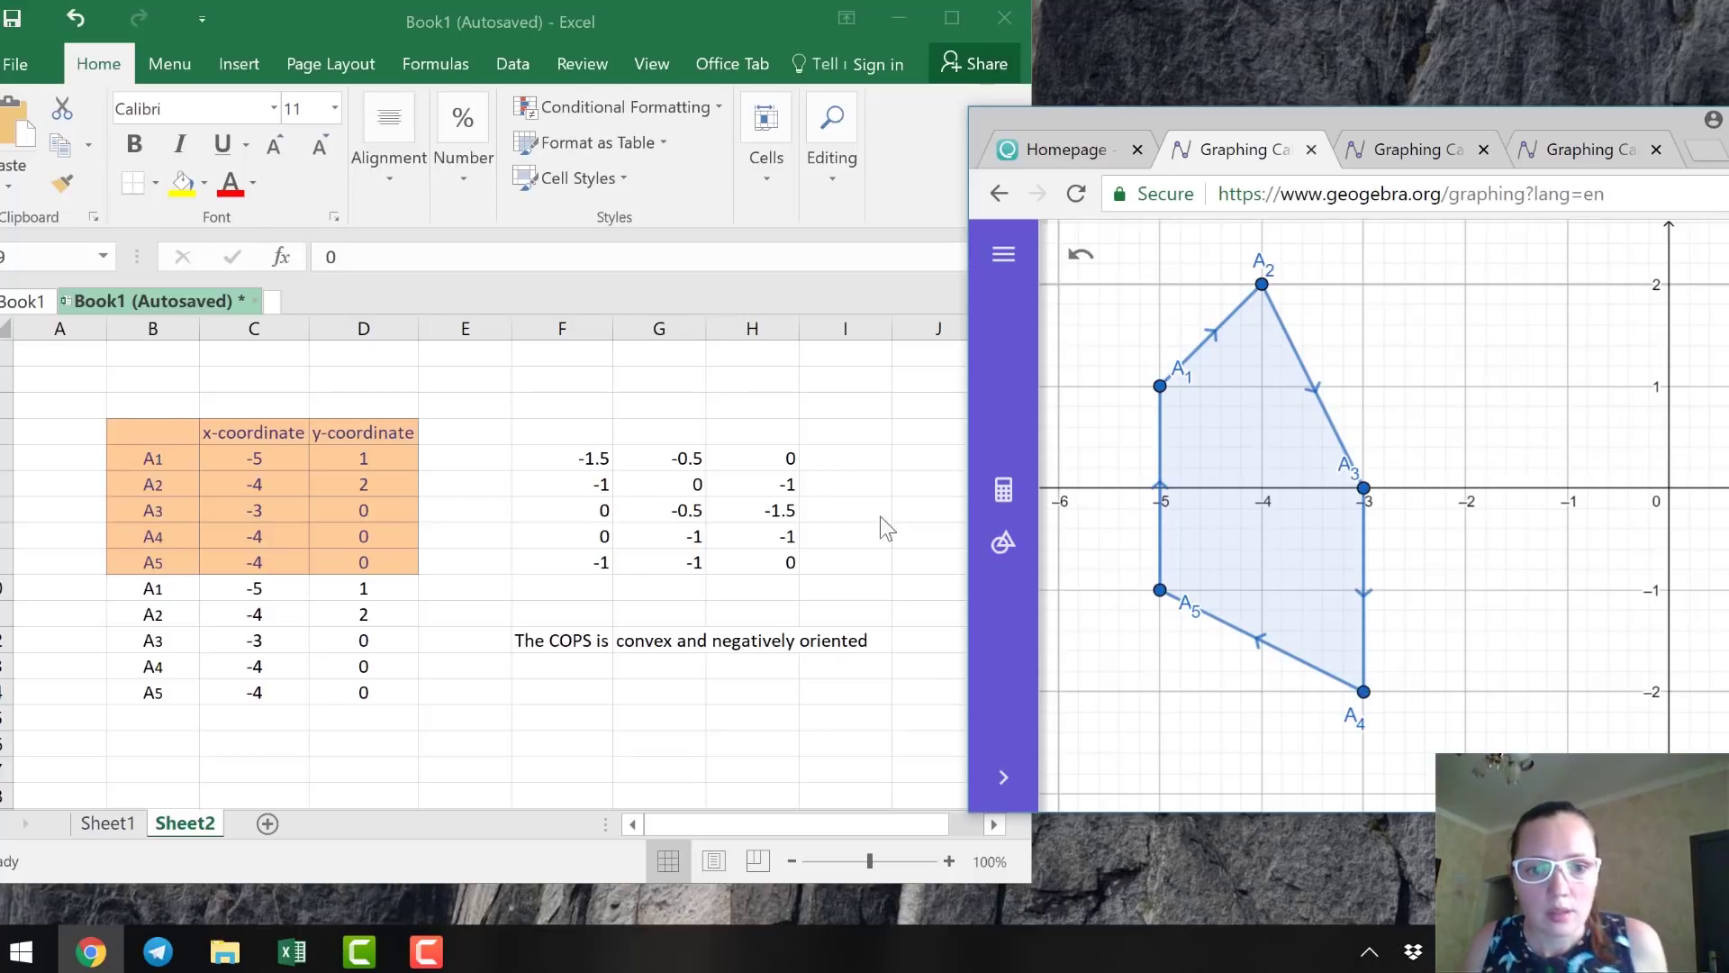
pyautogui.hotkey('alt', 'Tab')
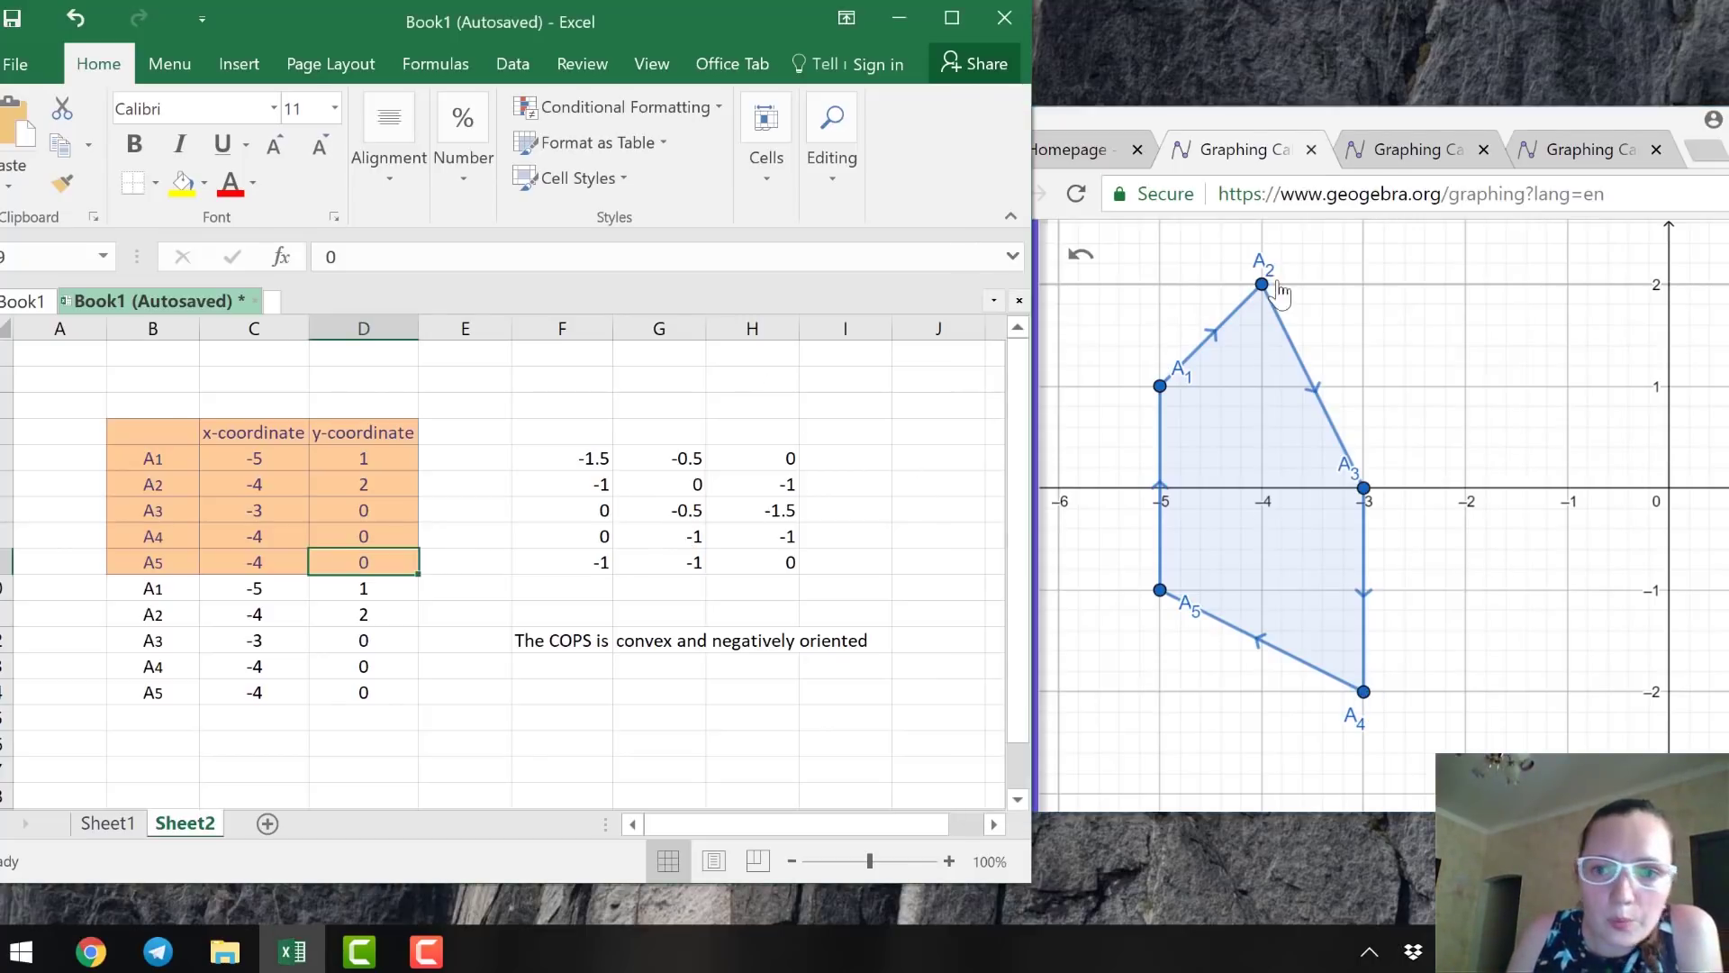
# Compare the five-vertex and six-vertex vector tables in GeoGebra to see which vertex and edge combinations A6 adds.
pyautogui.click(1587, 155)
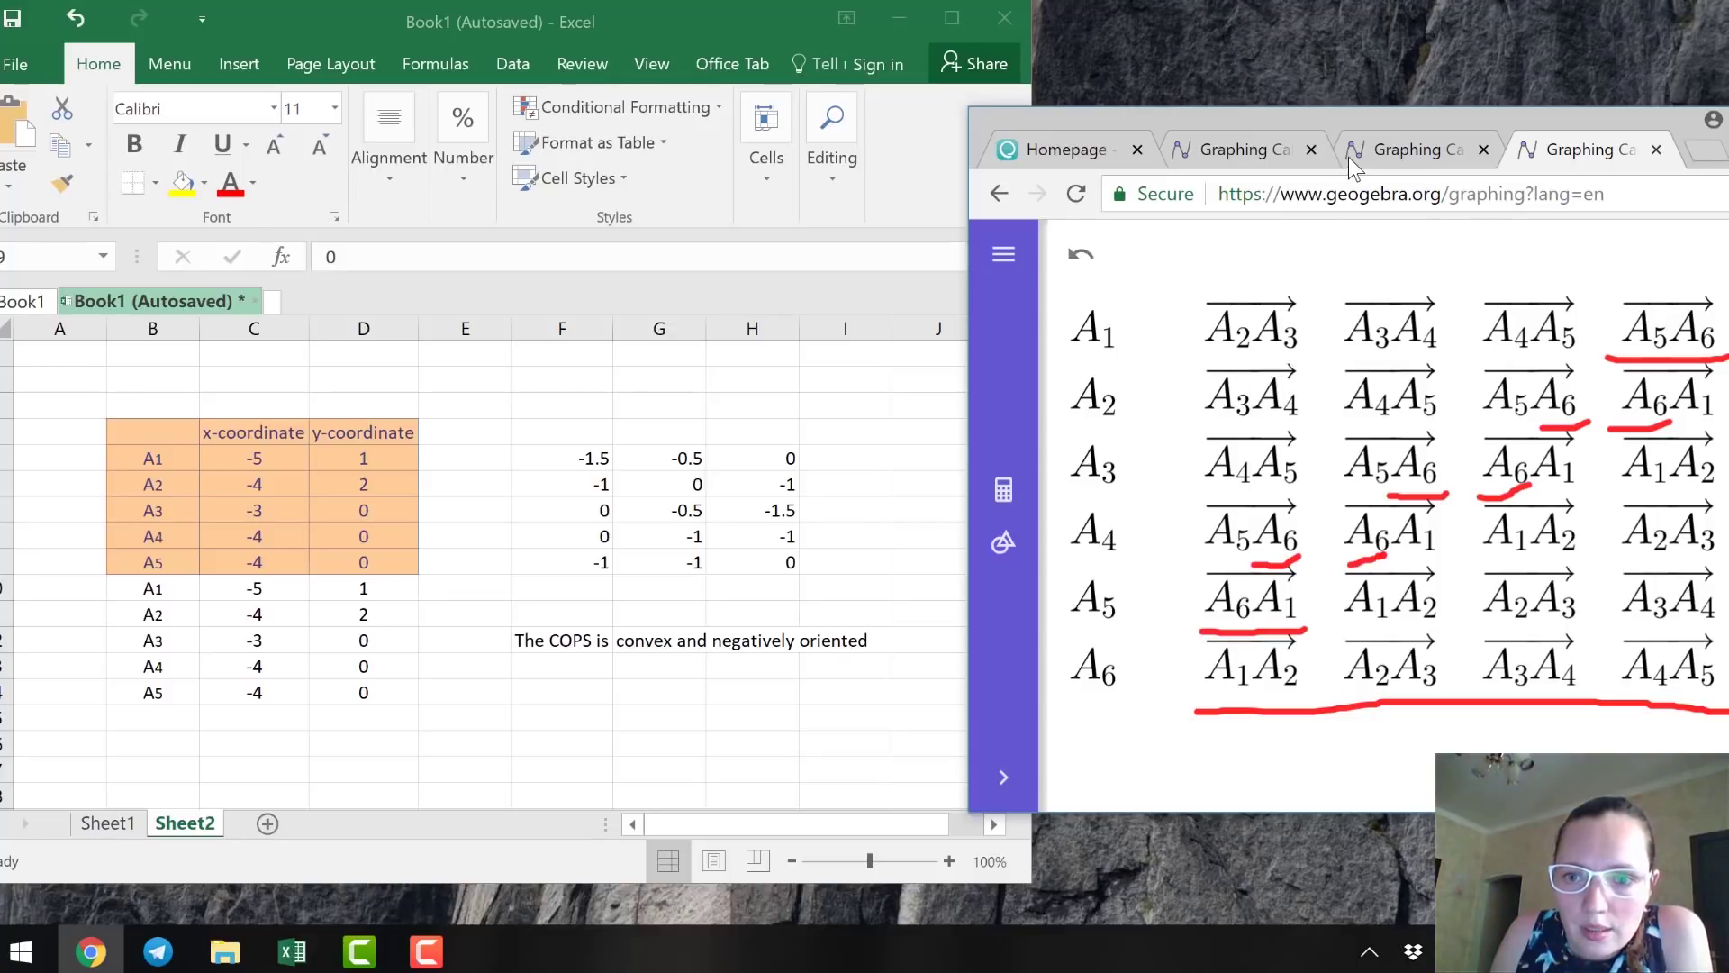
pyautogui.click(1396, 153)
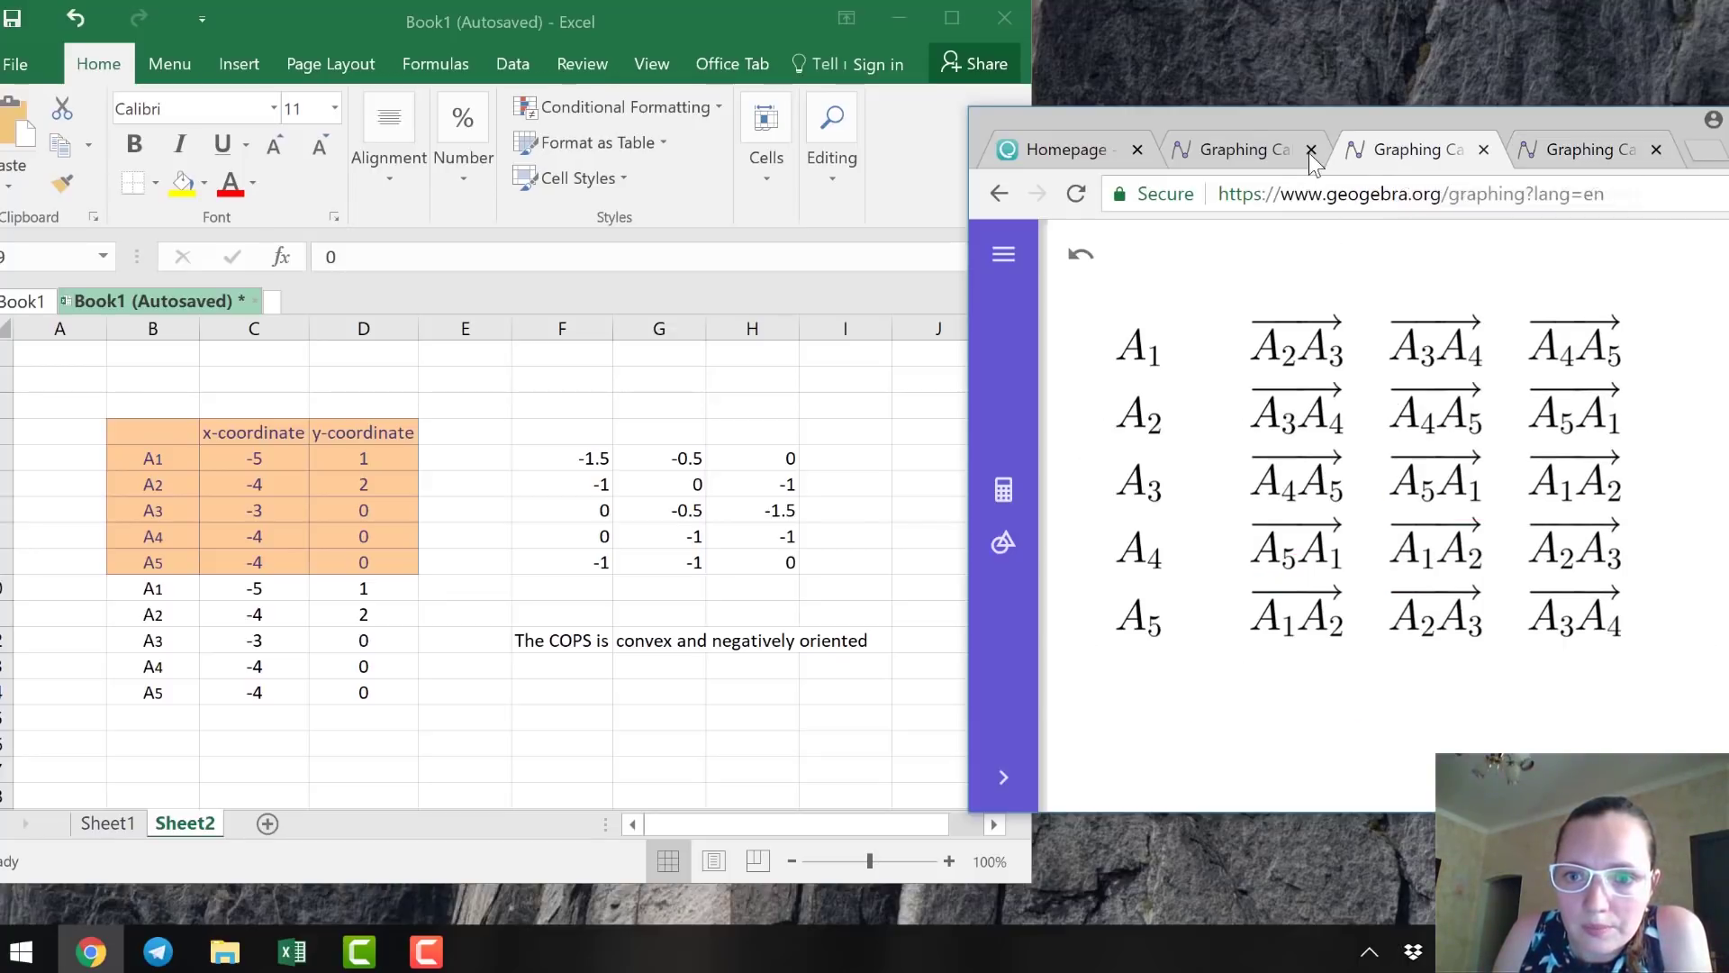
pyautogui.click(1570, 149)
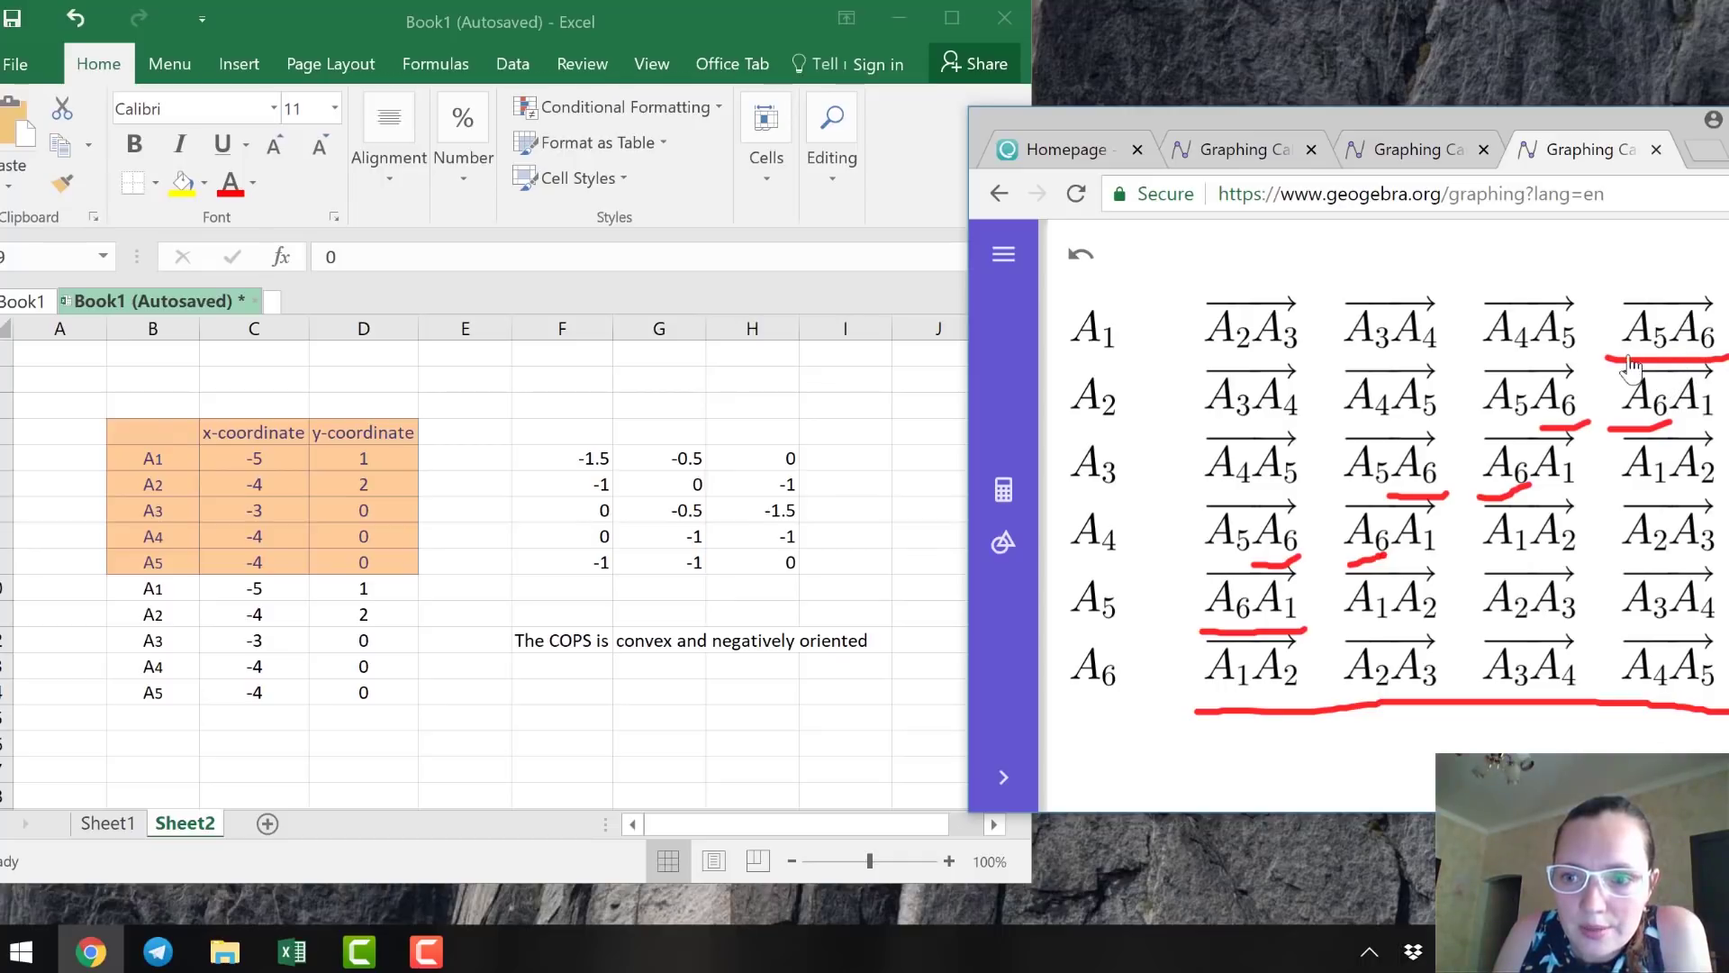
pyautogui.click(1413, 157)
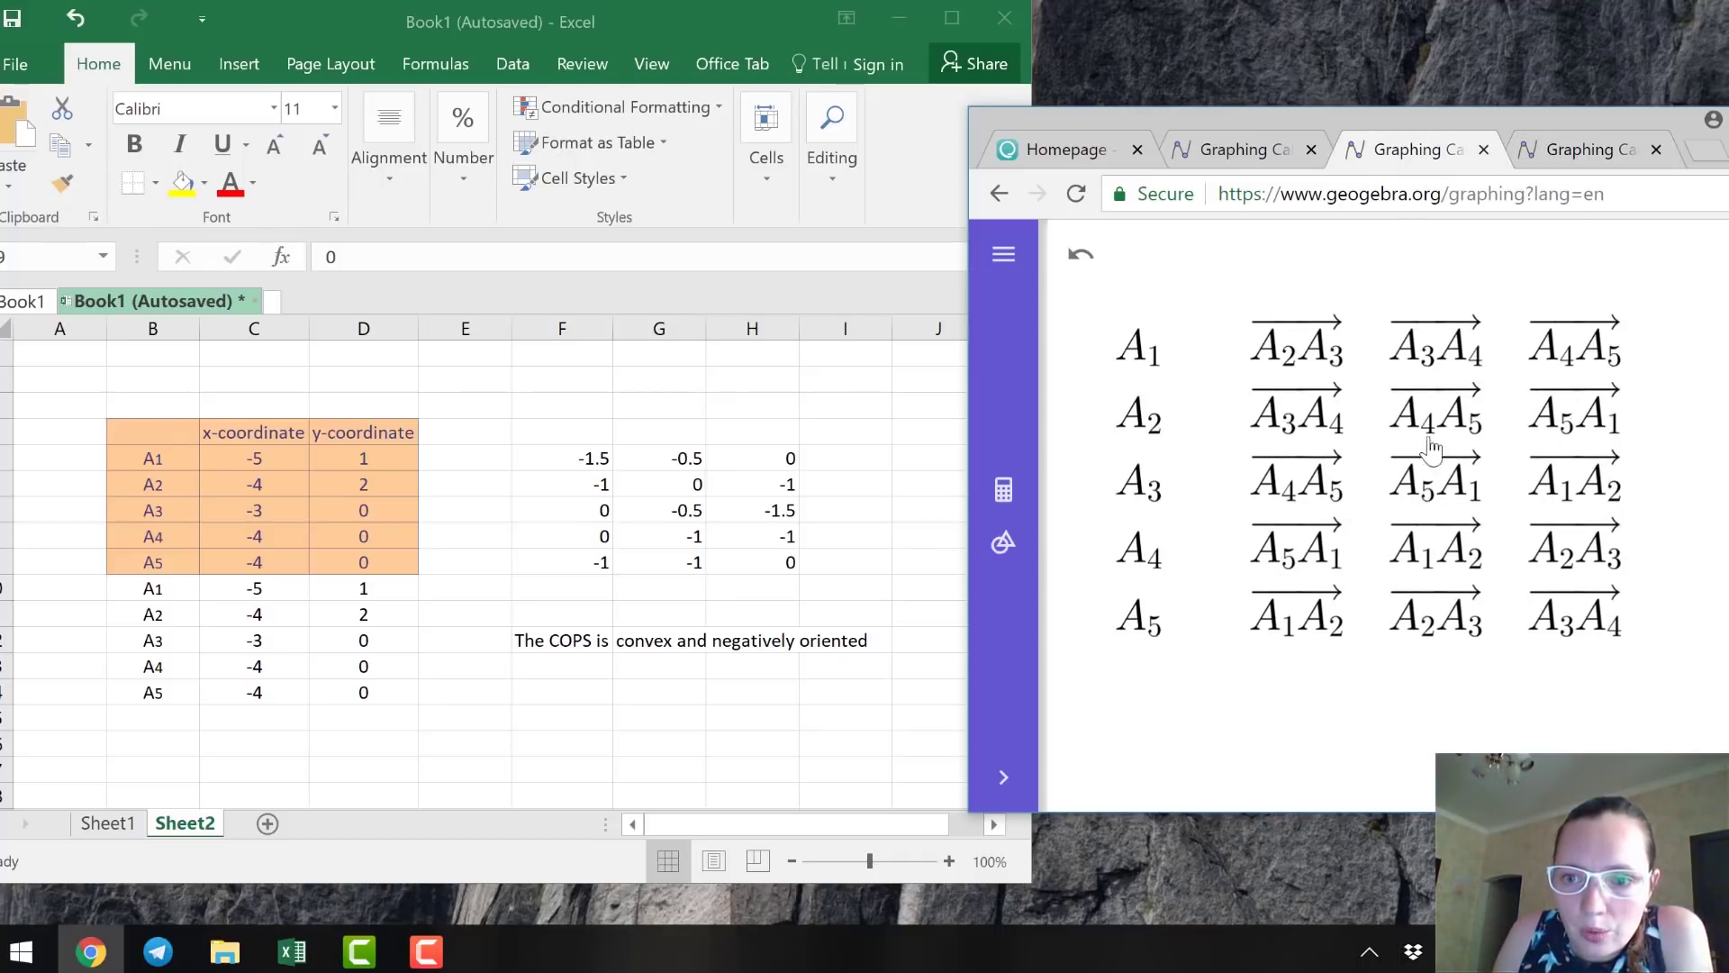
pyautogui.click(1564, 166)
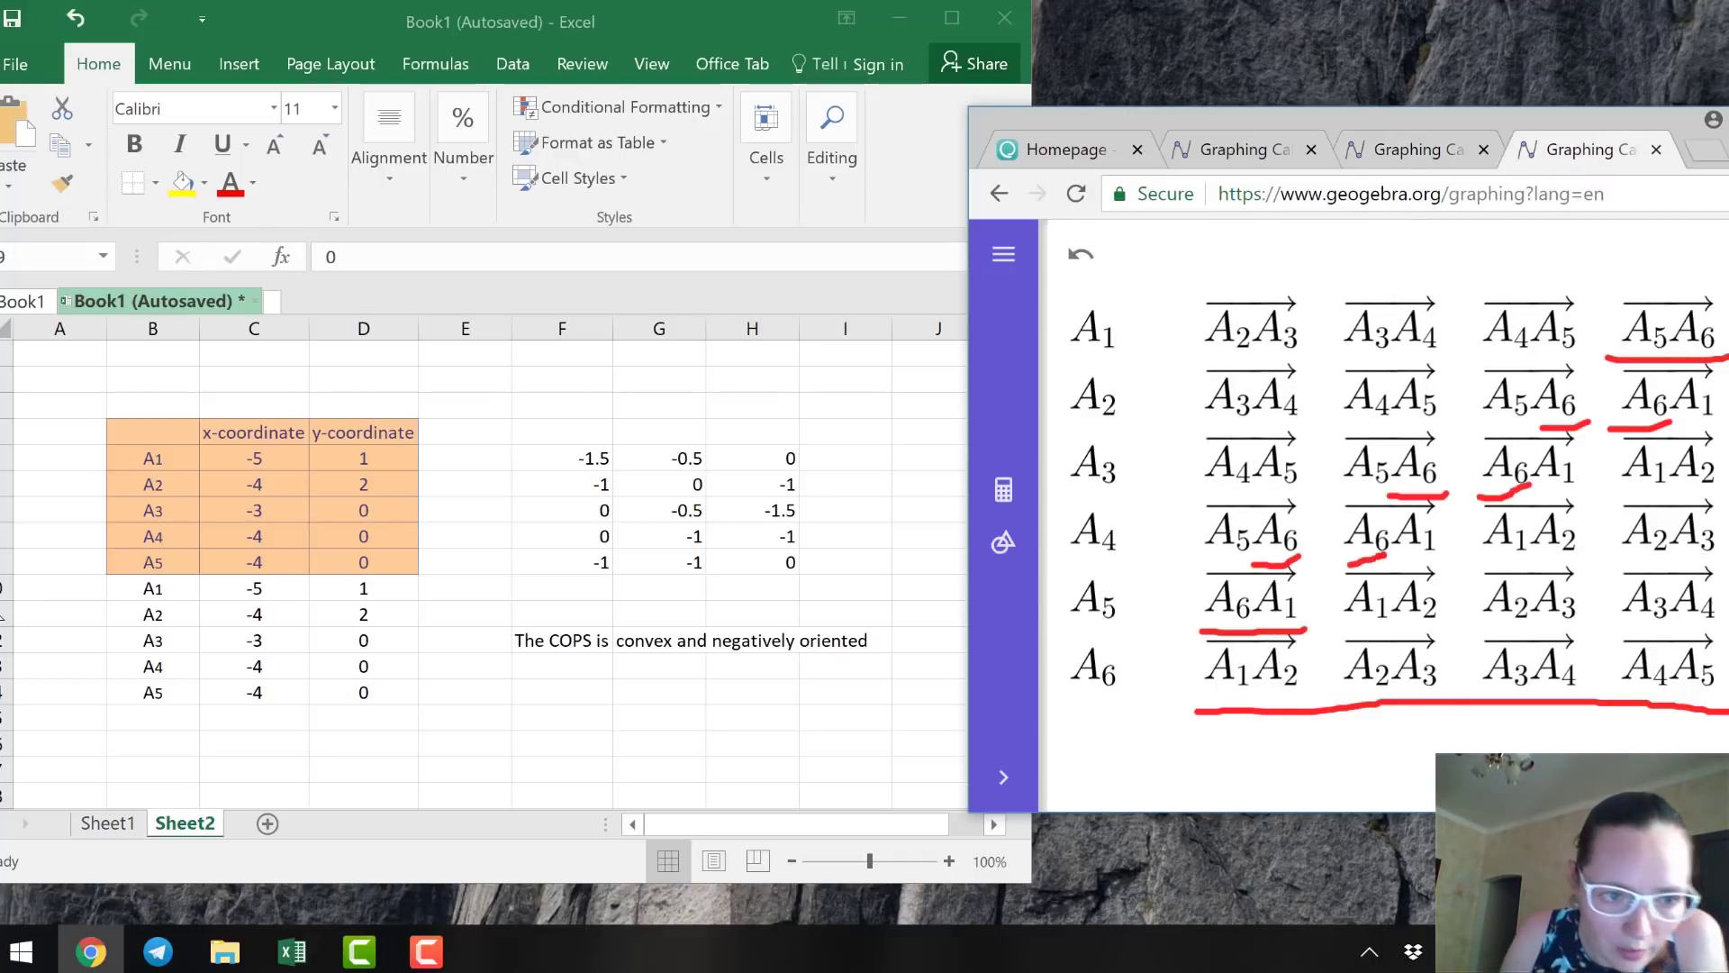
# Insert an empty row 10 in the Excel sheet between A5 and the repeated A1 row.
pyautogui.click(3, 577)
pyautogui.click(5, 562)
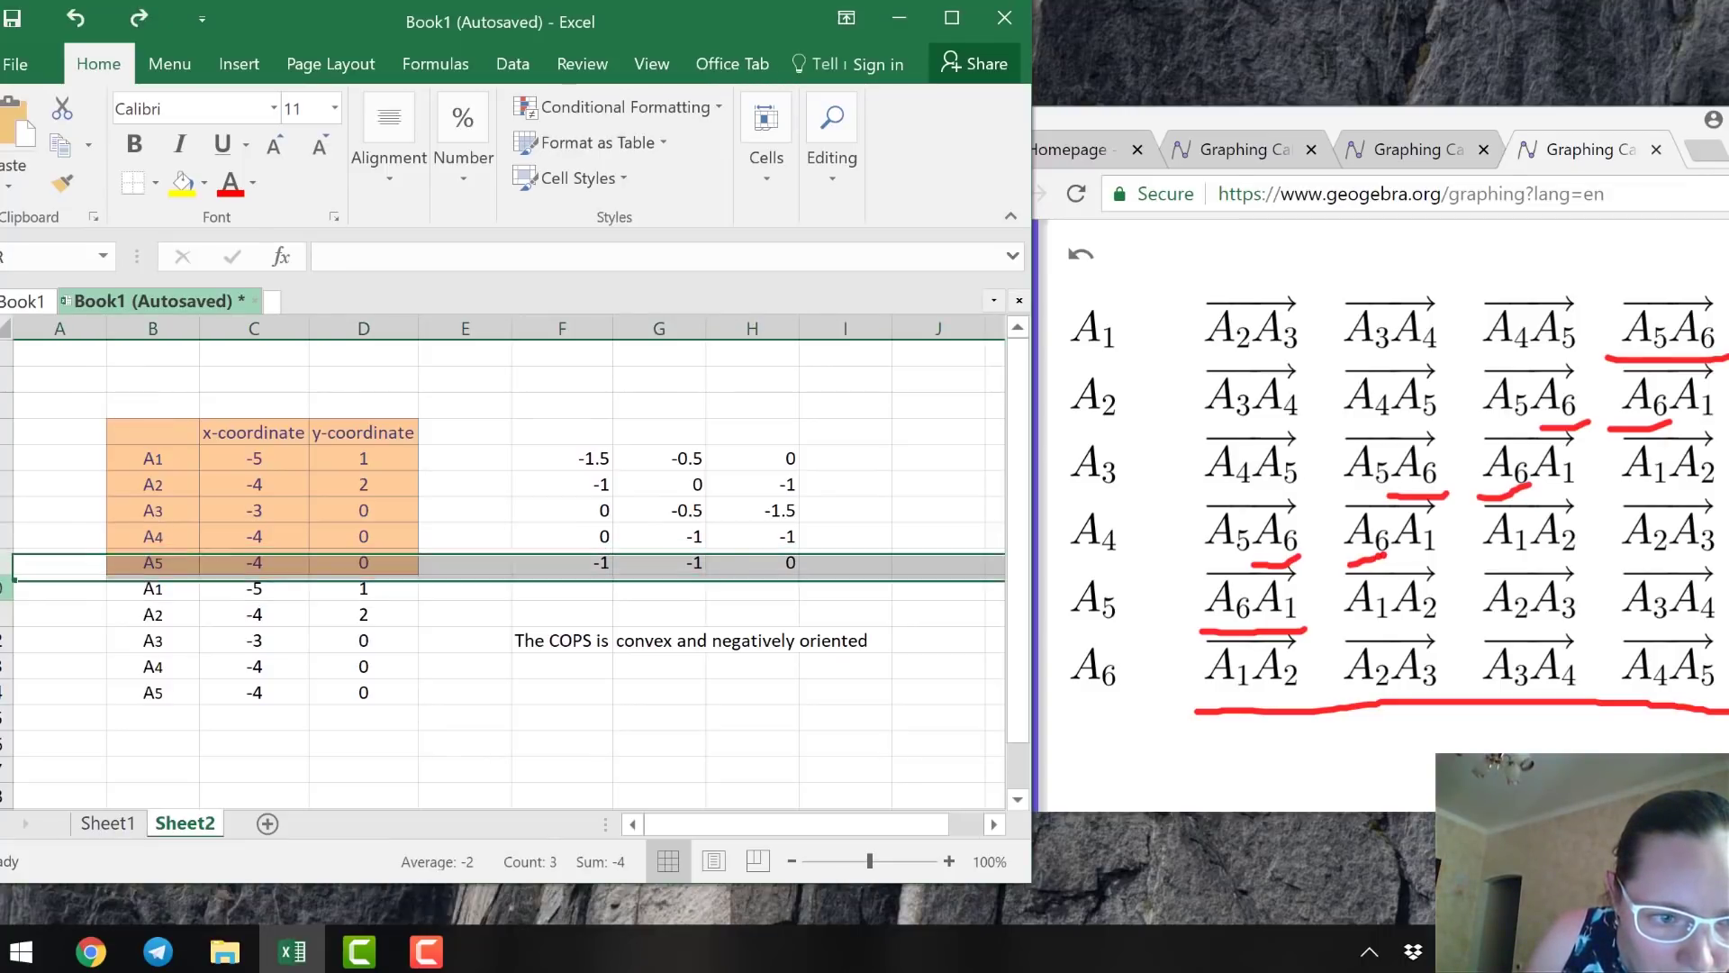
pyautogui.click(5, 588)
pyautogui.rightClick(4, 588)
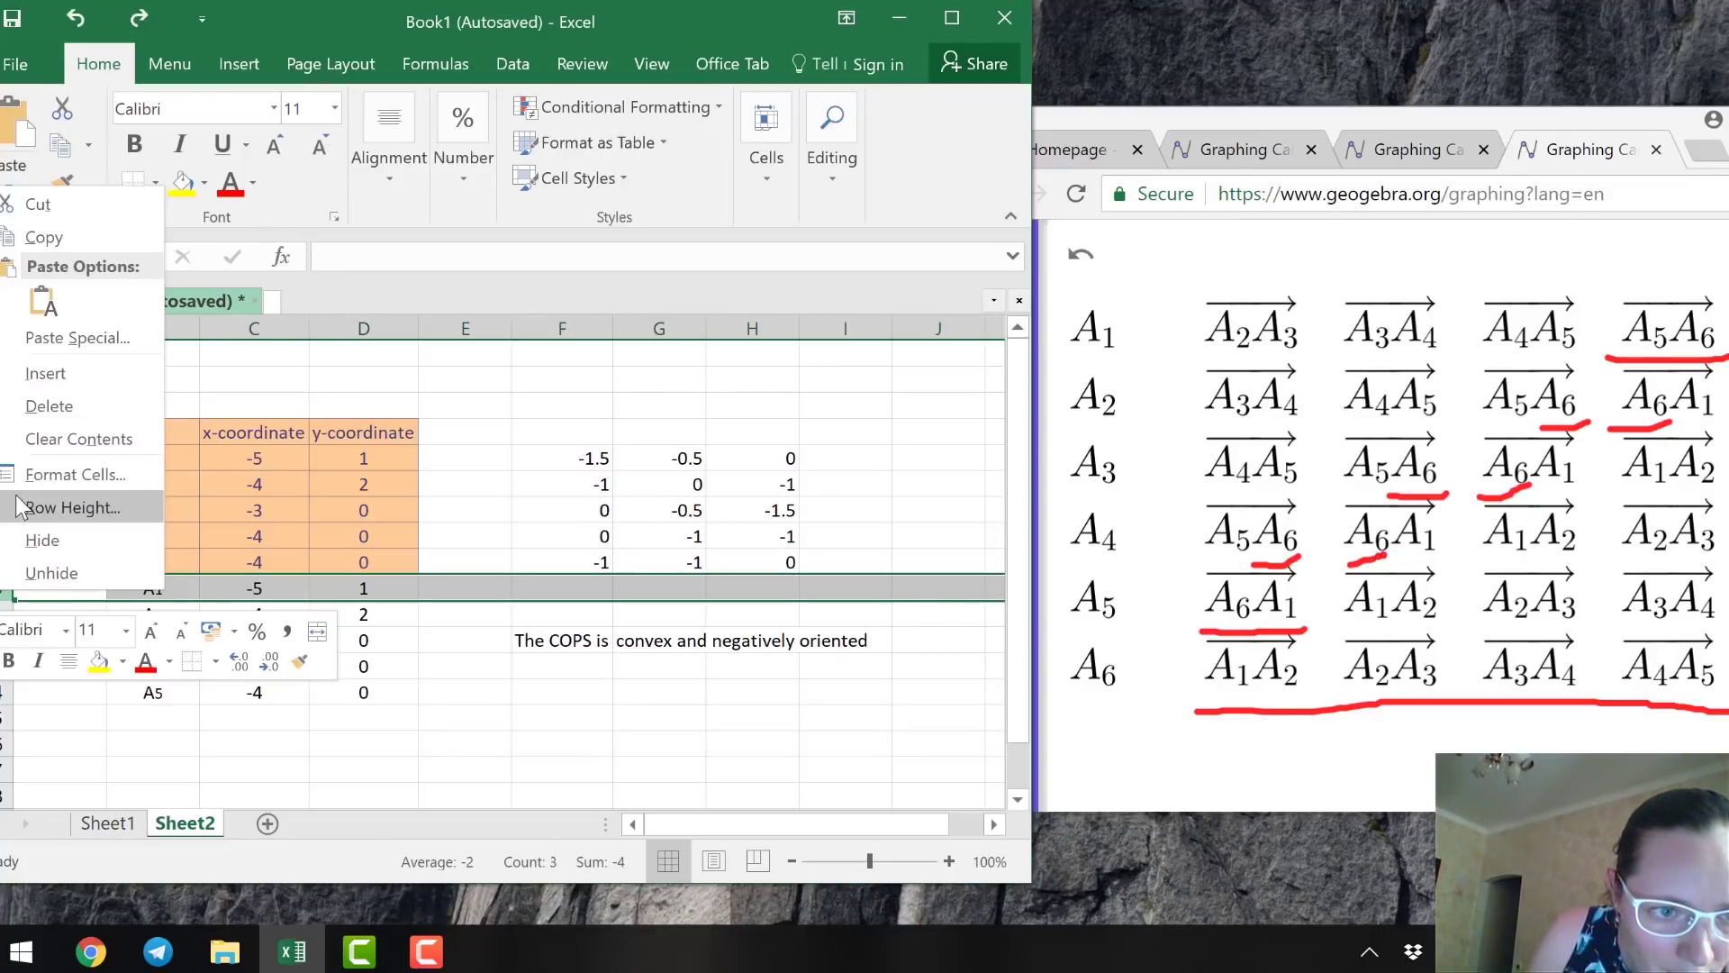
pyautogui.press('Escape')
pyautogui.hotkey('ctrl', 'shift', '+')
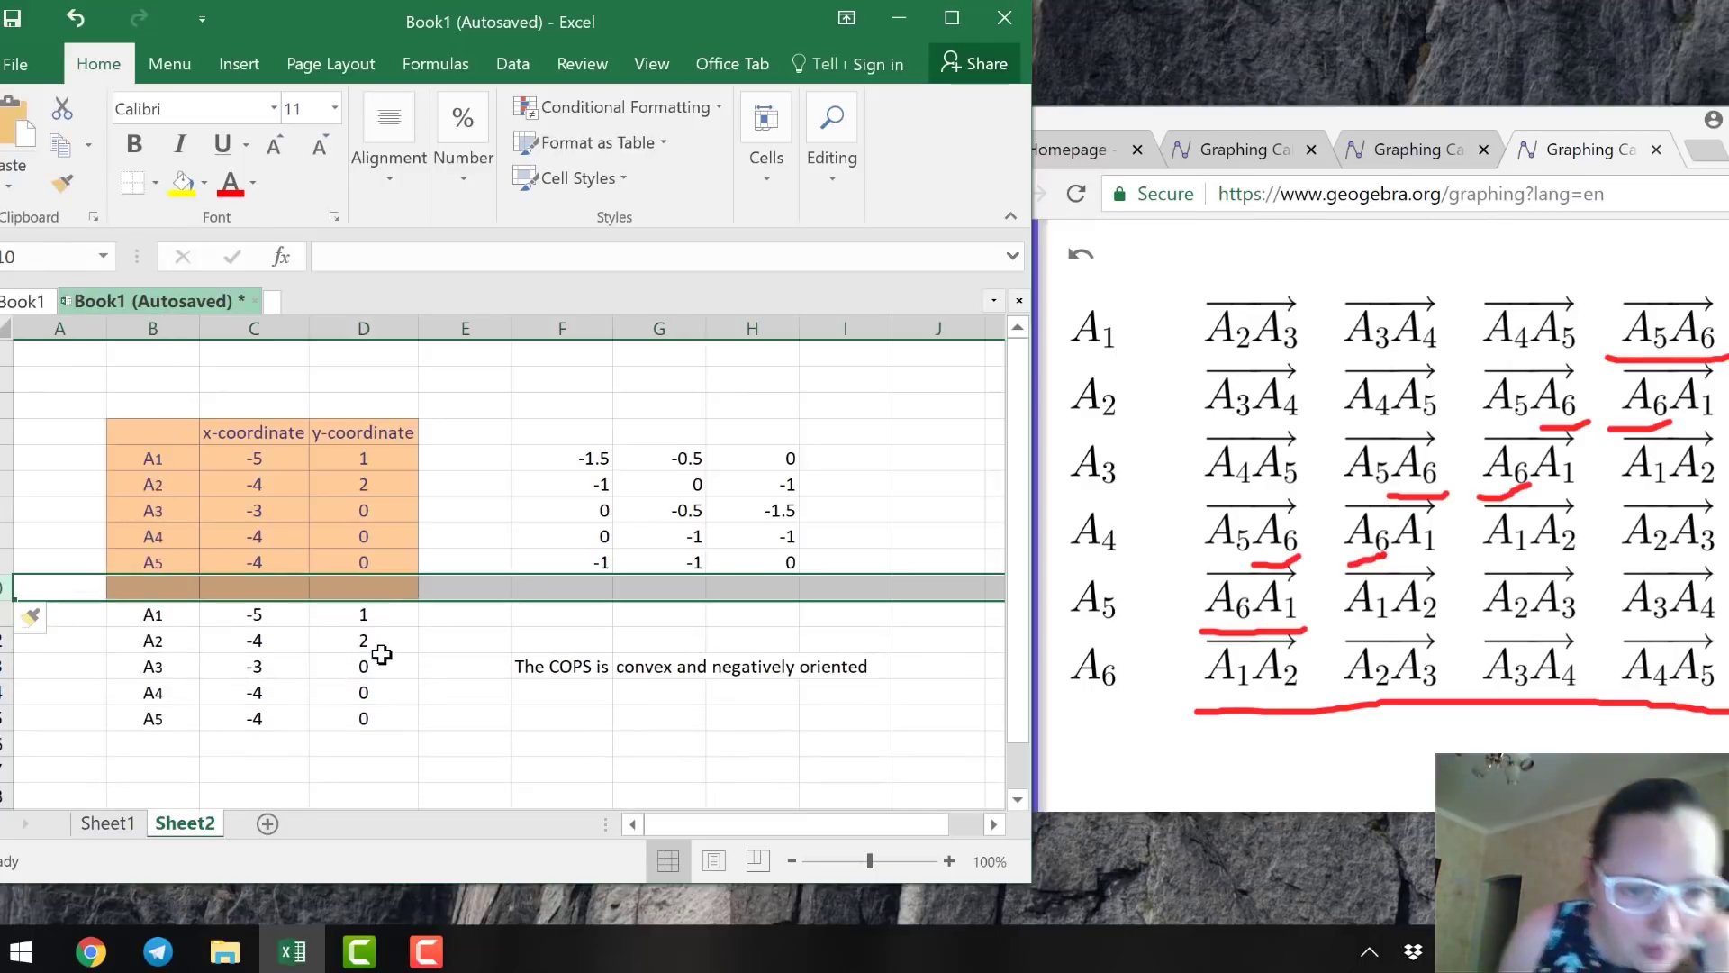
# Label the new row A6 and enter 5 as its x-coordinate and 6 as its y-coordinate.
pyautogui.click(176, 590)
pyautogui.write('A6')
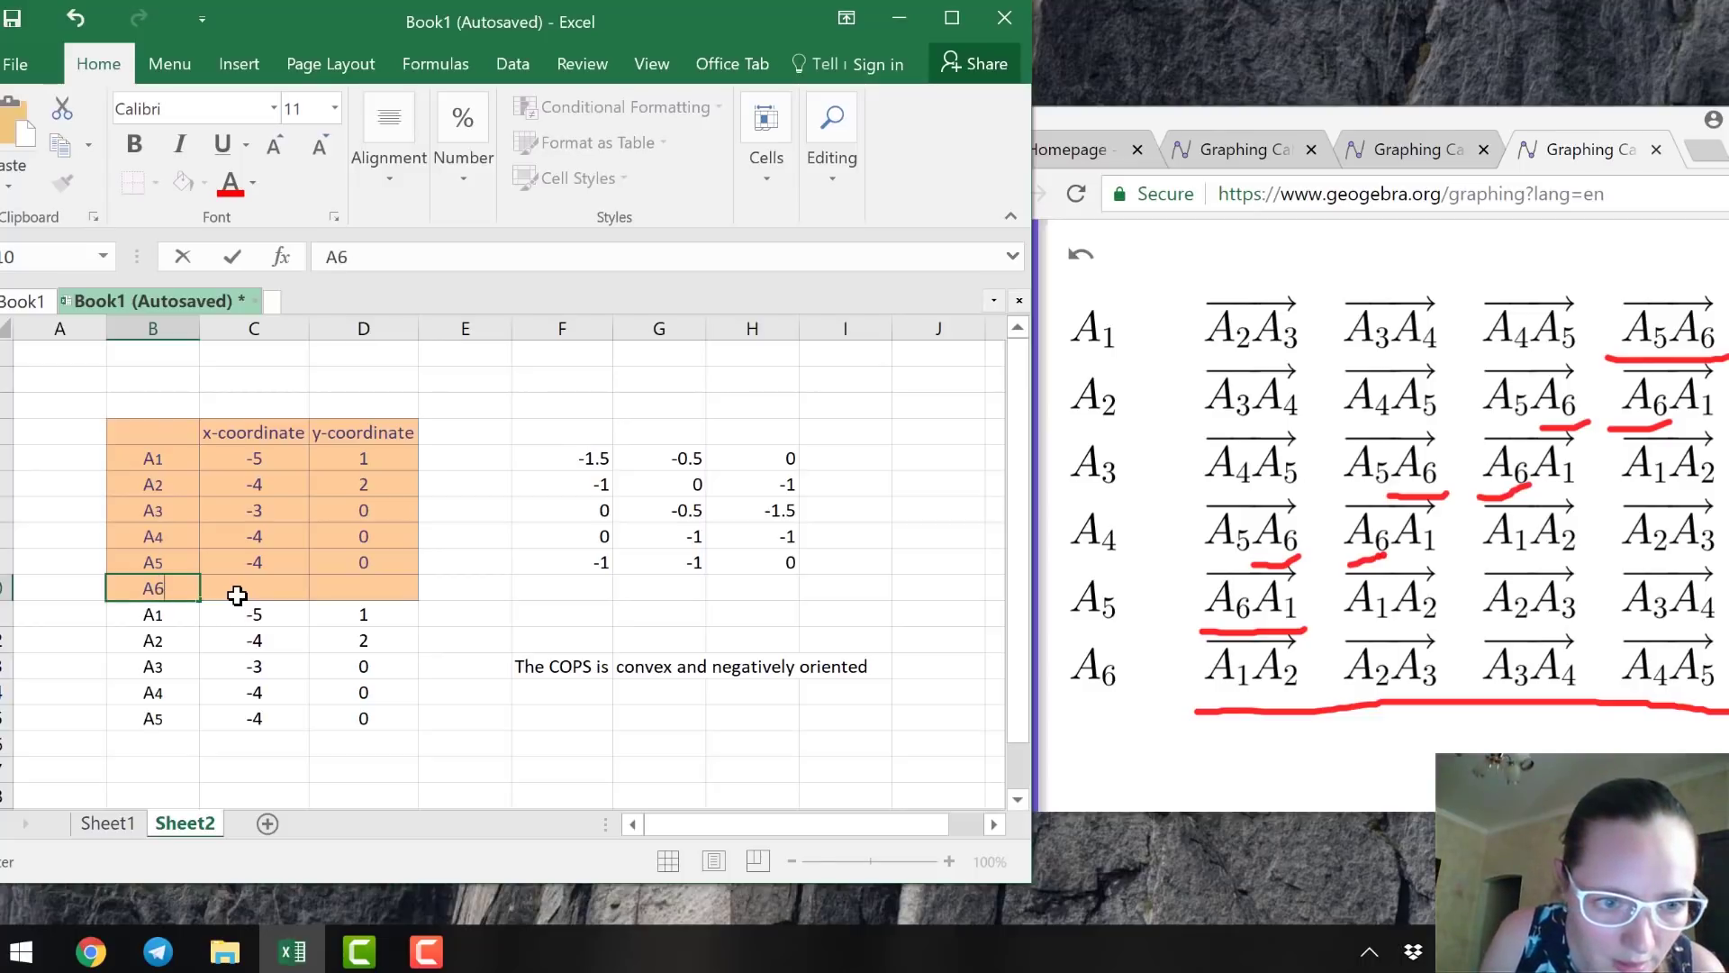
pyautogui.click(237, 595)
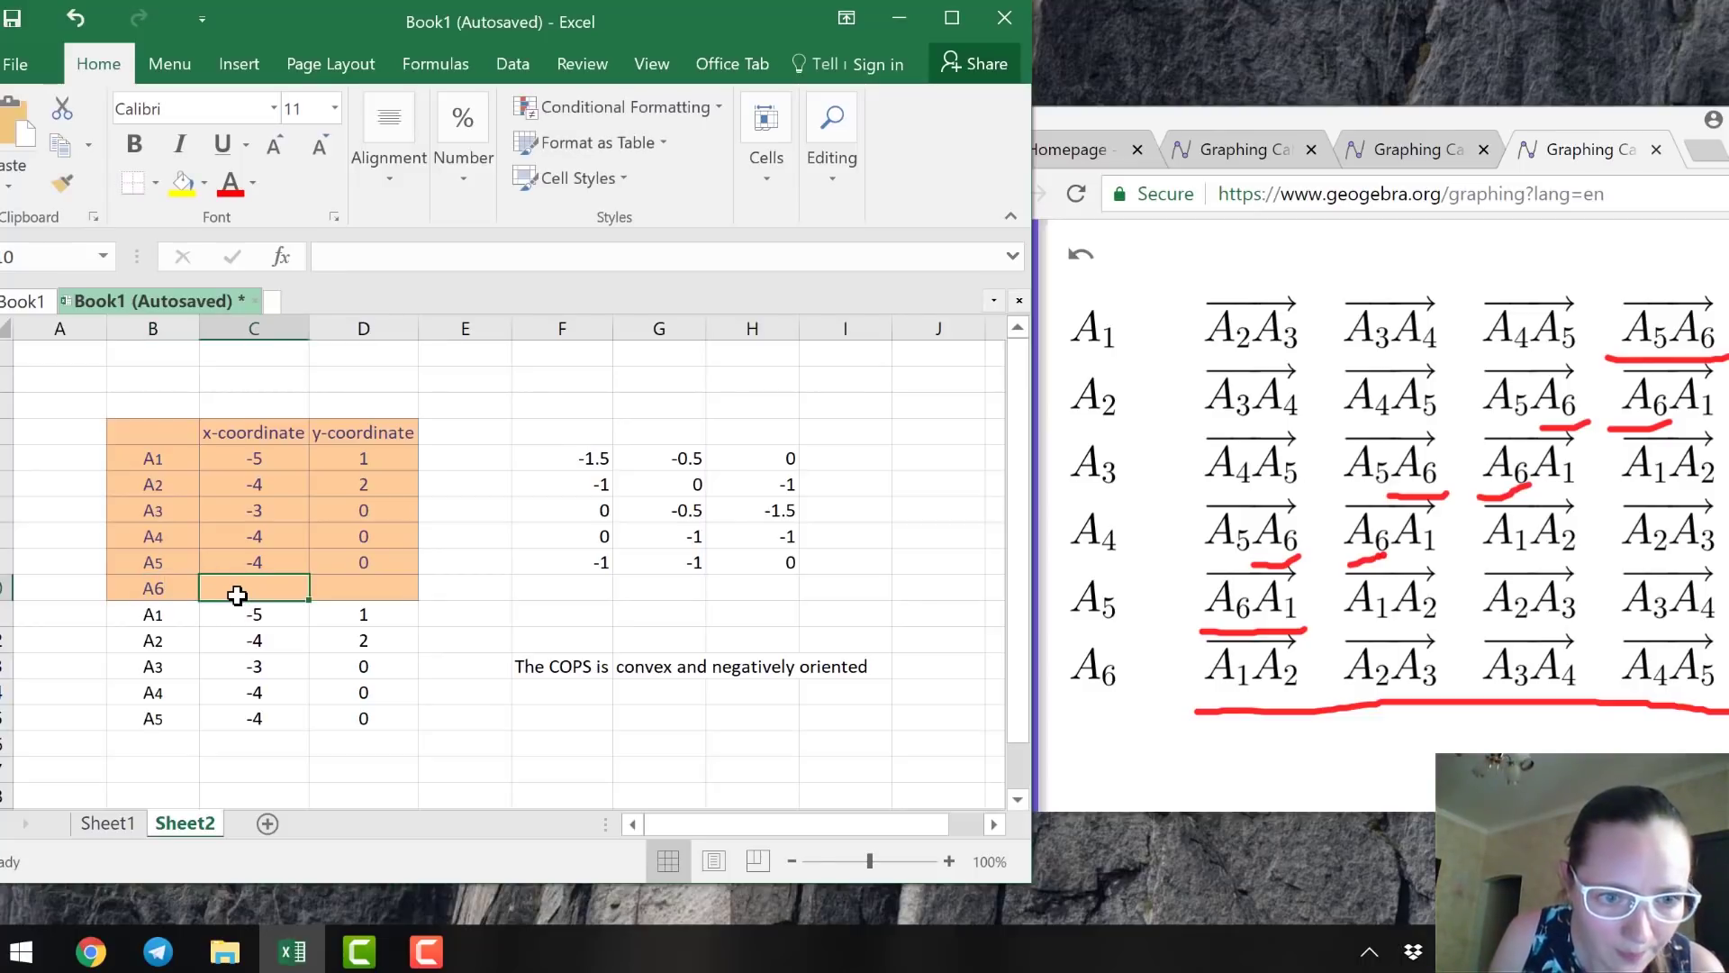
pyautogui.write('-5')
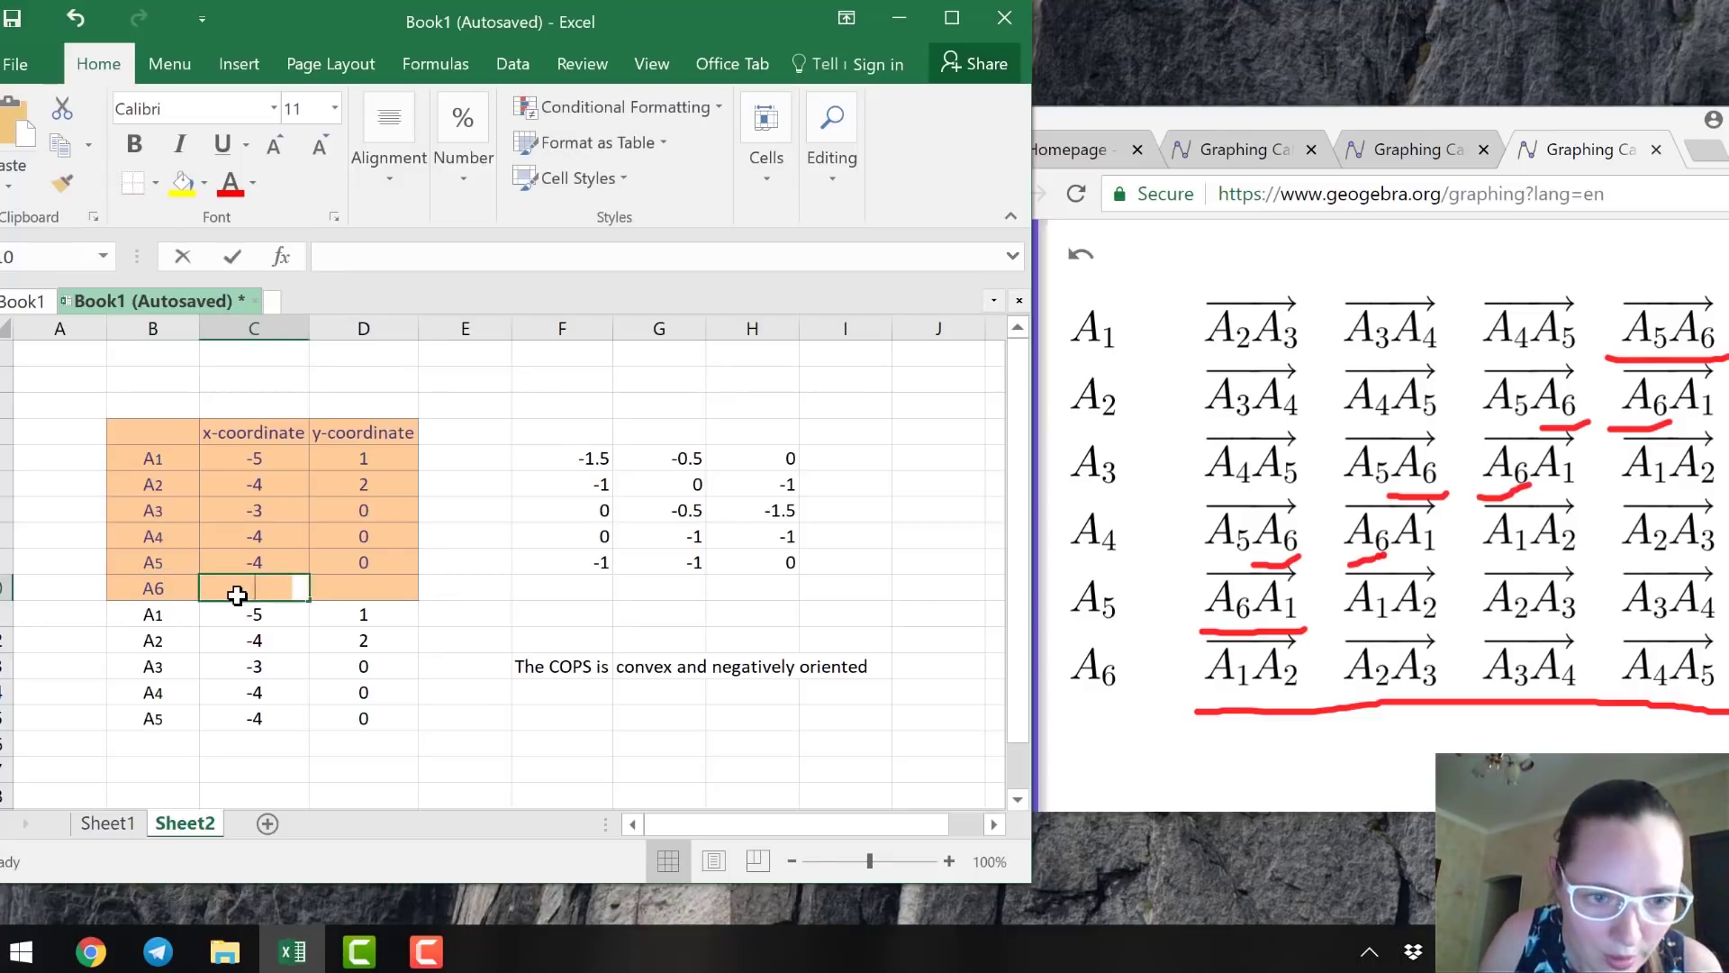
pyautogui.press('Tab')
pyautogui.write('6')
pyautogui.press('Tab')
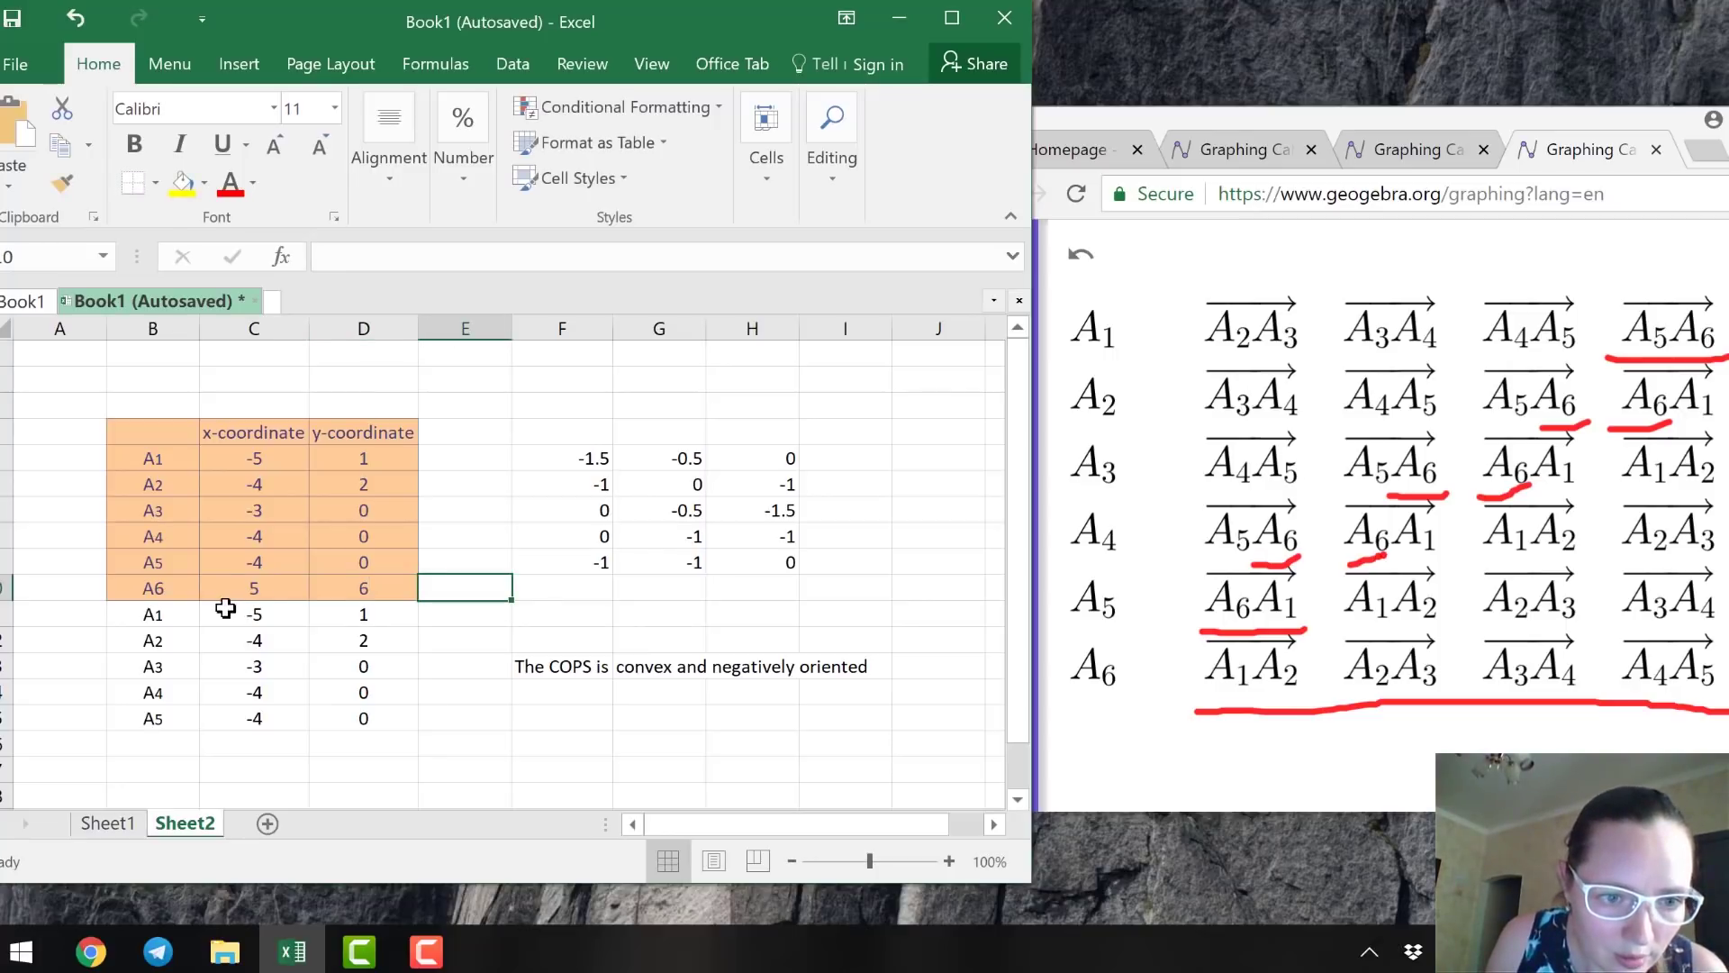
# Extend the first area column to the A6 row by copying the formula in F9 down to F10.
pyautogui.click(171, 593)
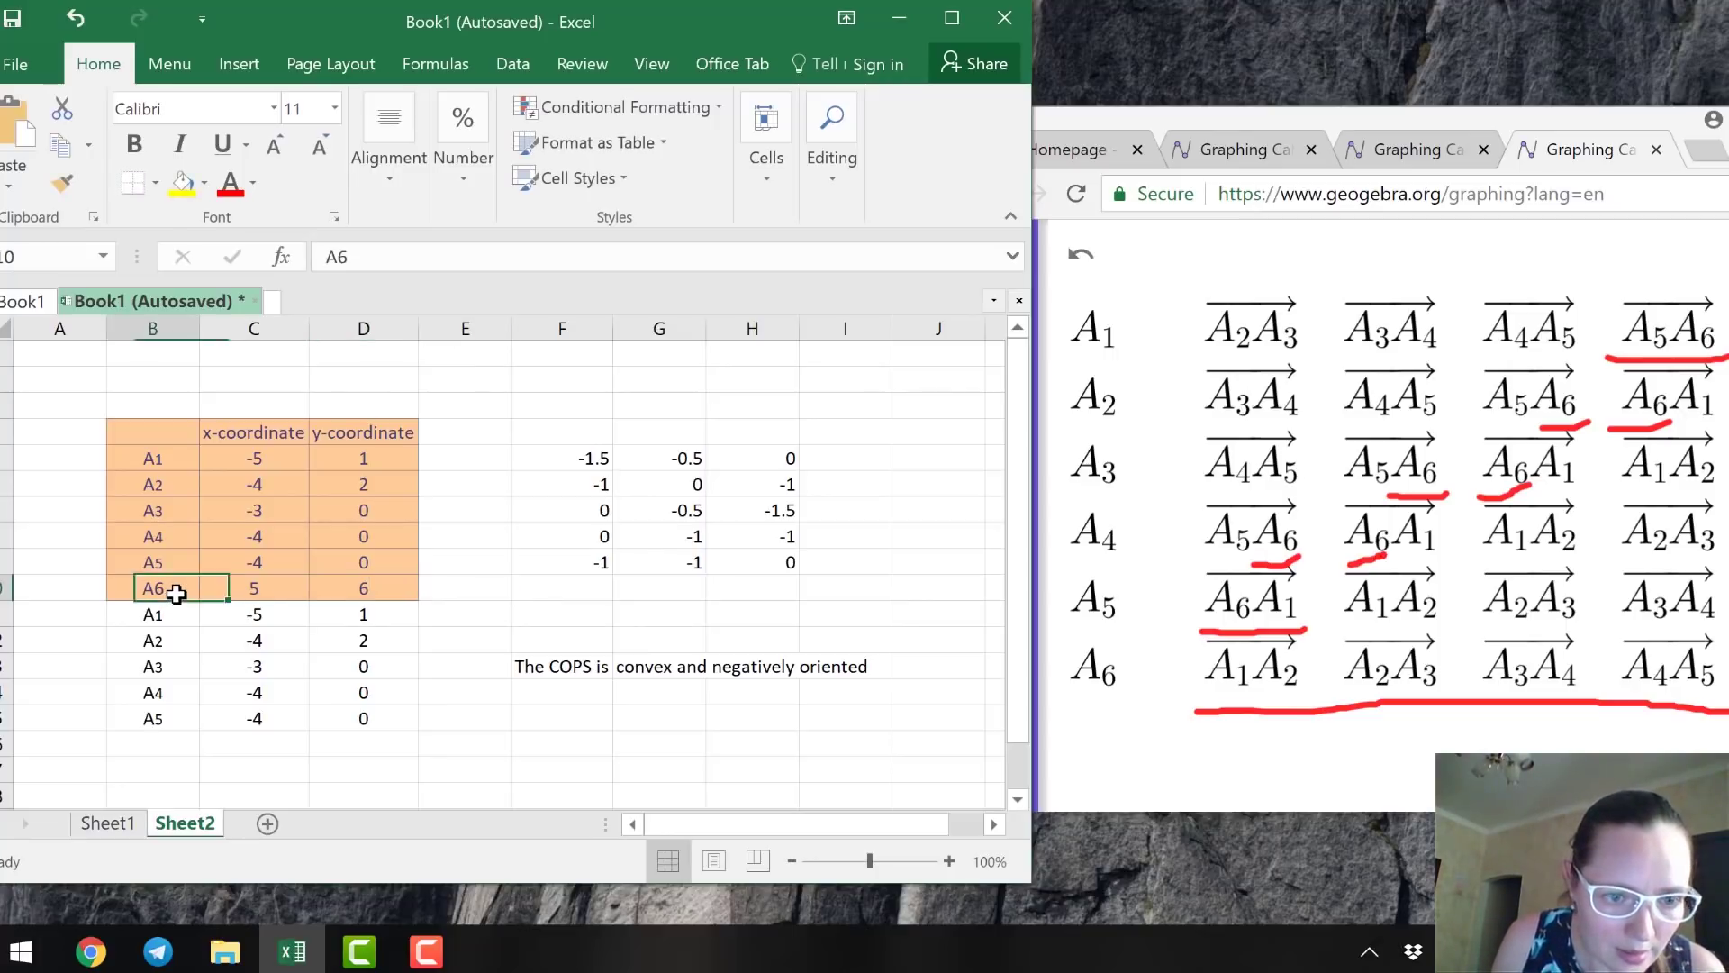
pyautogui.click(182, 741)
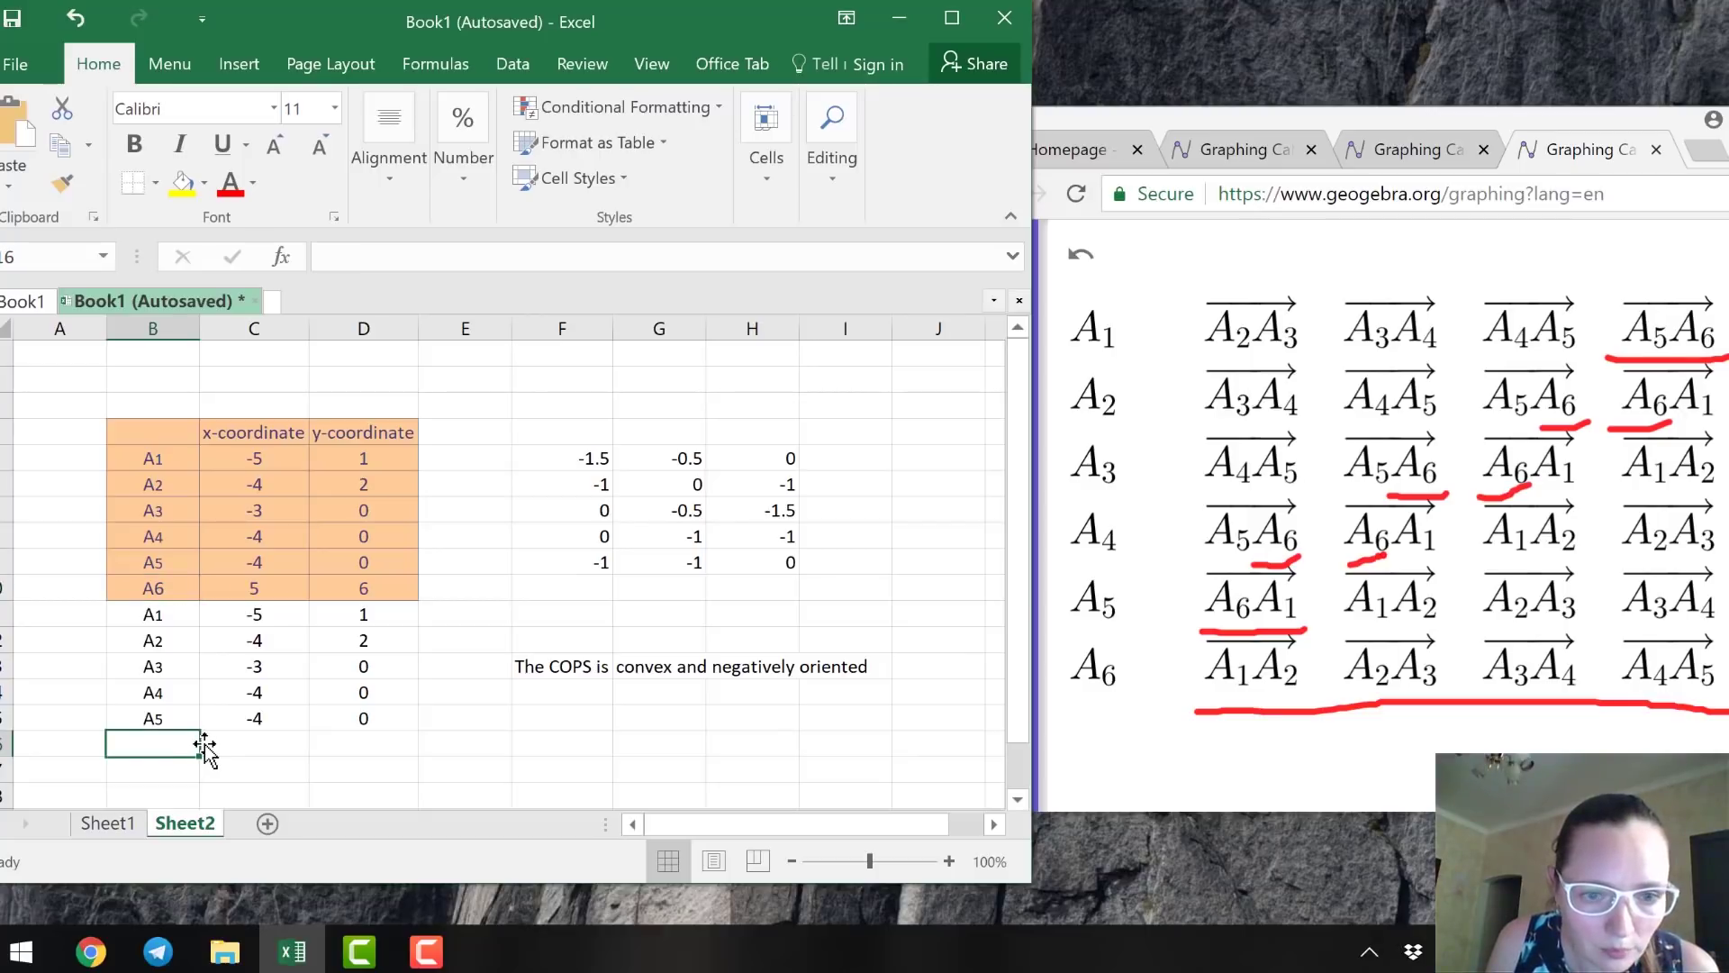
pyautogui.click(594, 587)
pyautogui.click(611, 562)
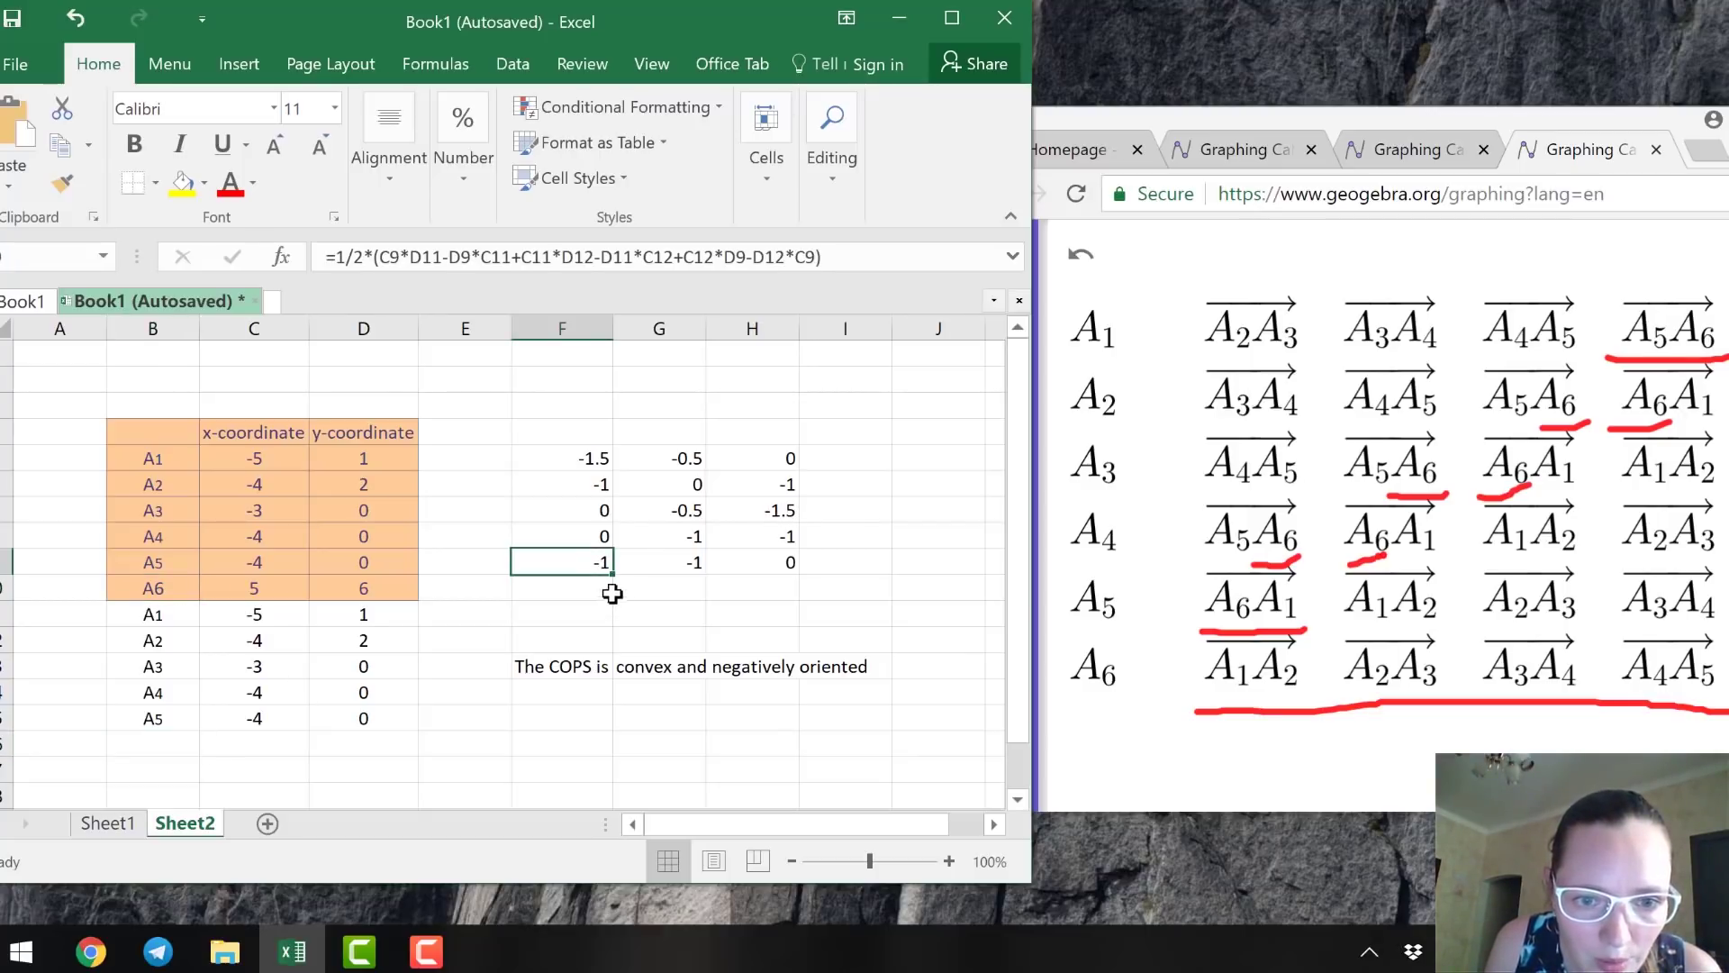
pyautogui.moveTo(612, 575); pyautogui.dragTo(613, 600)
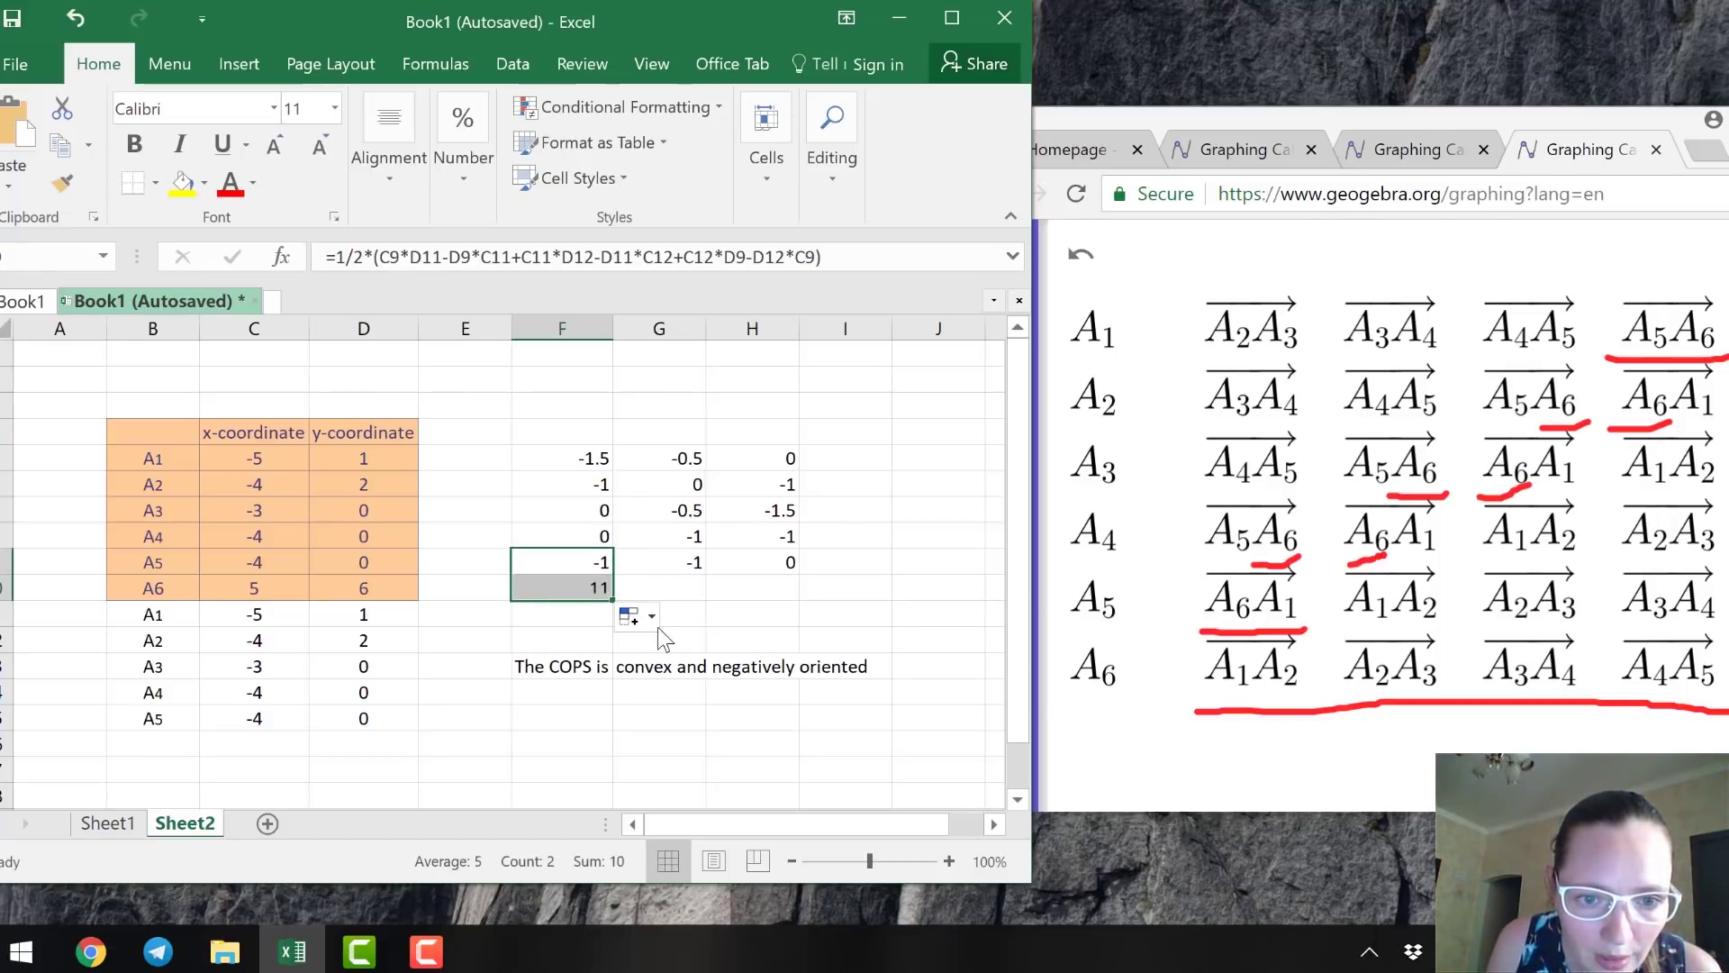
# Check the cell references of the area formulas in column F, and copy the formula in G9 down to G10.
pyautogui.moveTo(594, 535); pyautogui.dragTo(598, 562)
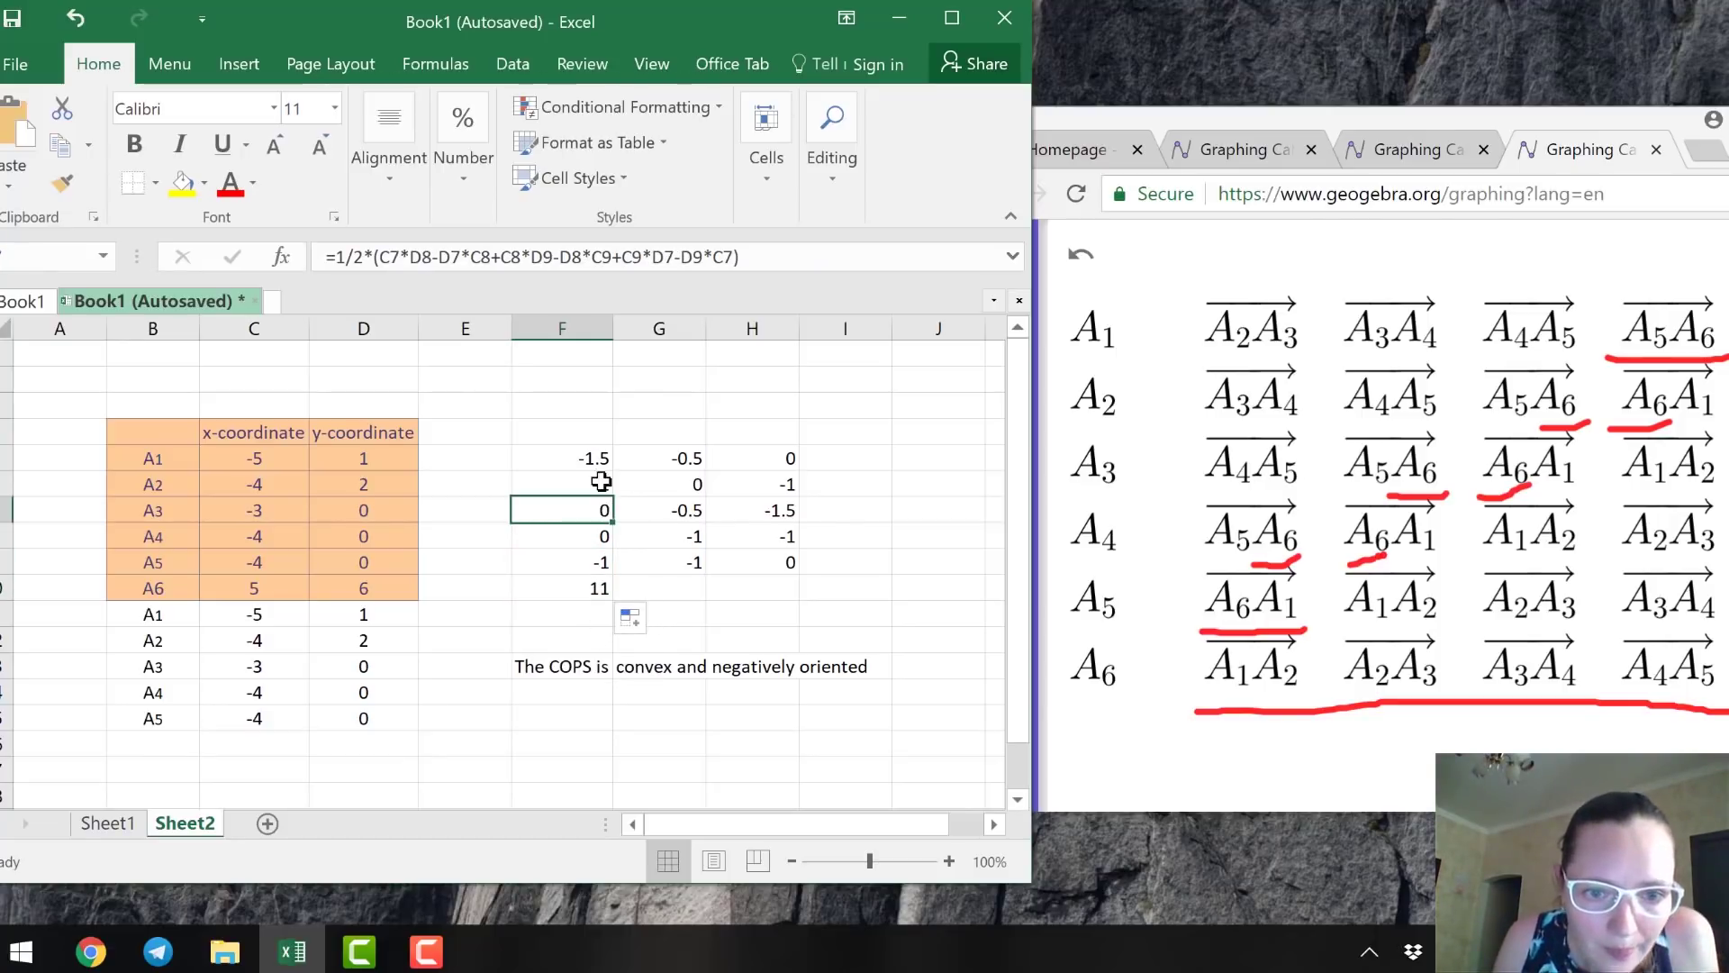
pyautogui.click(602, 536)
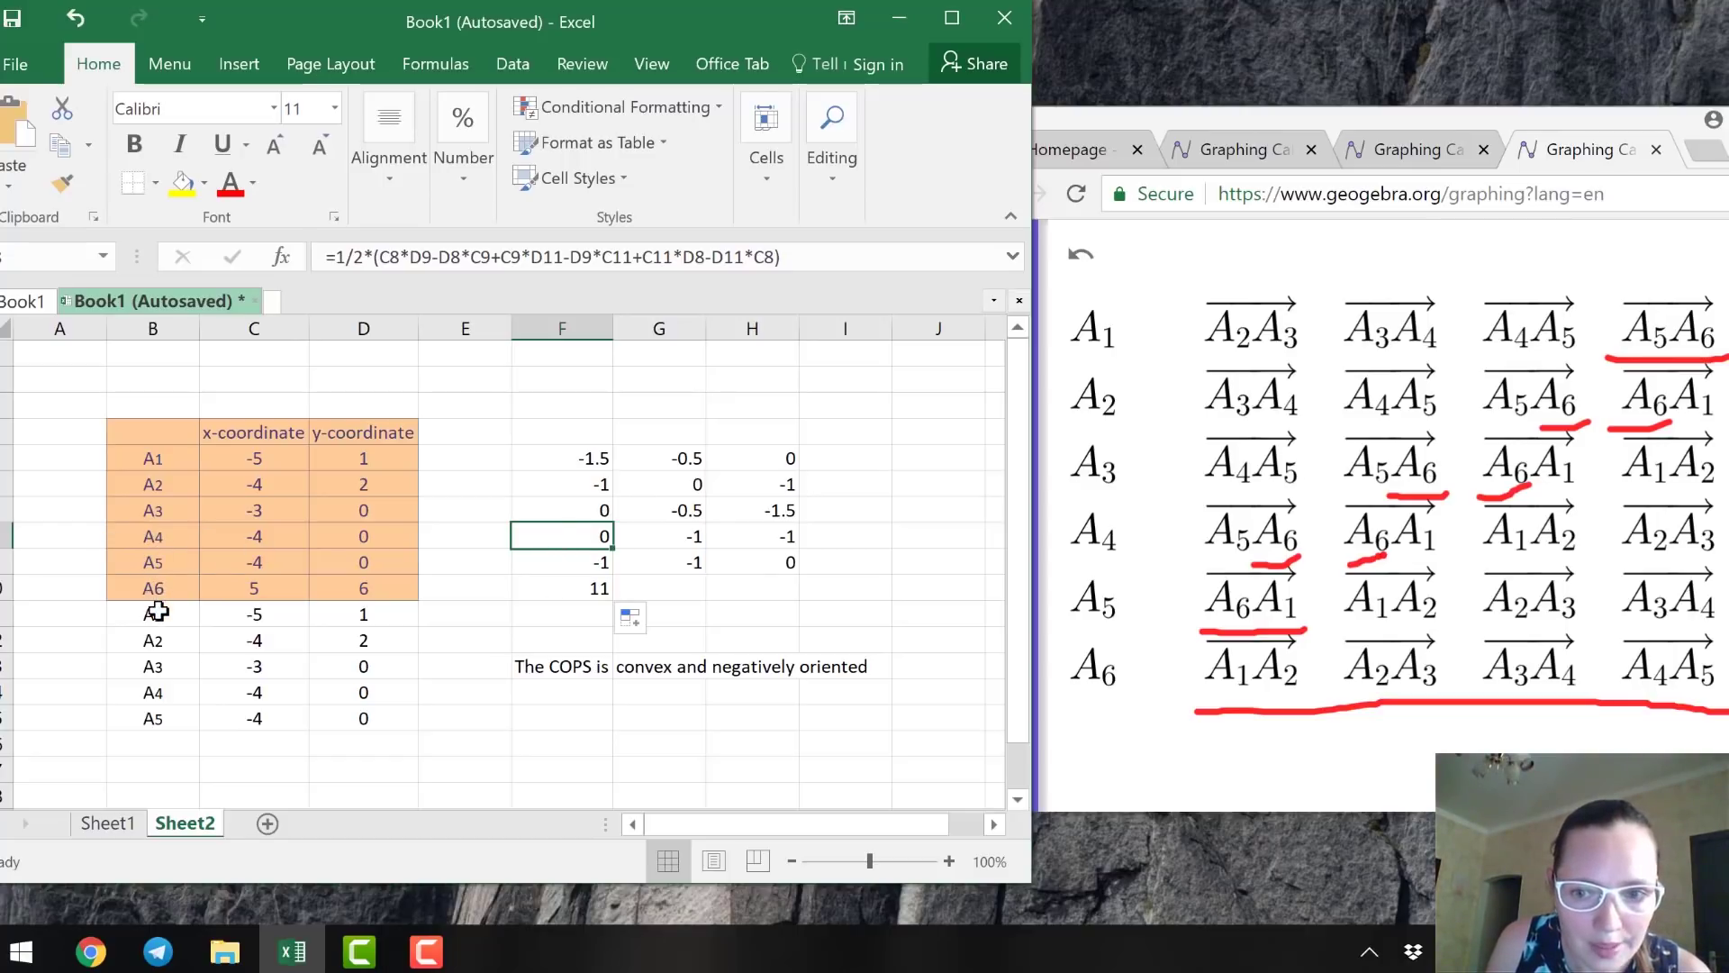
pyautogui.click(534, 571)
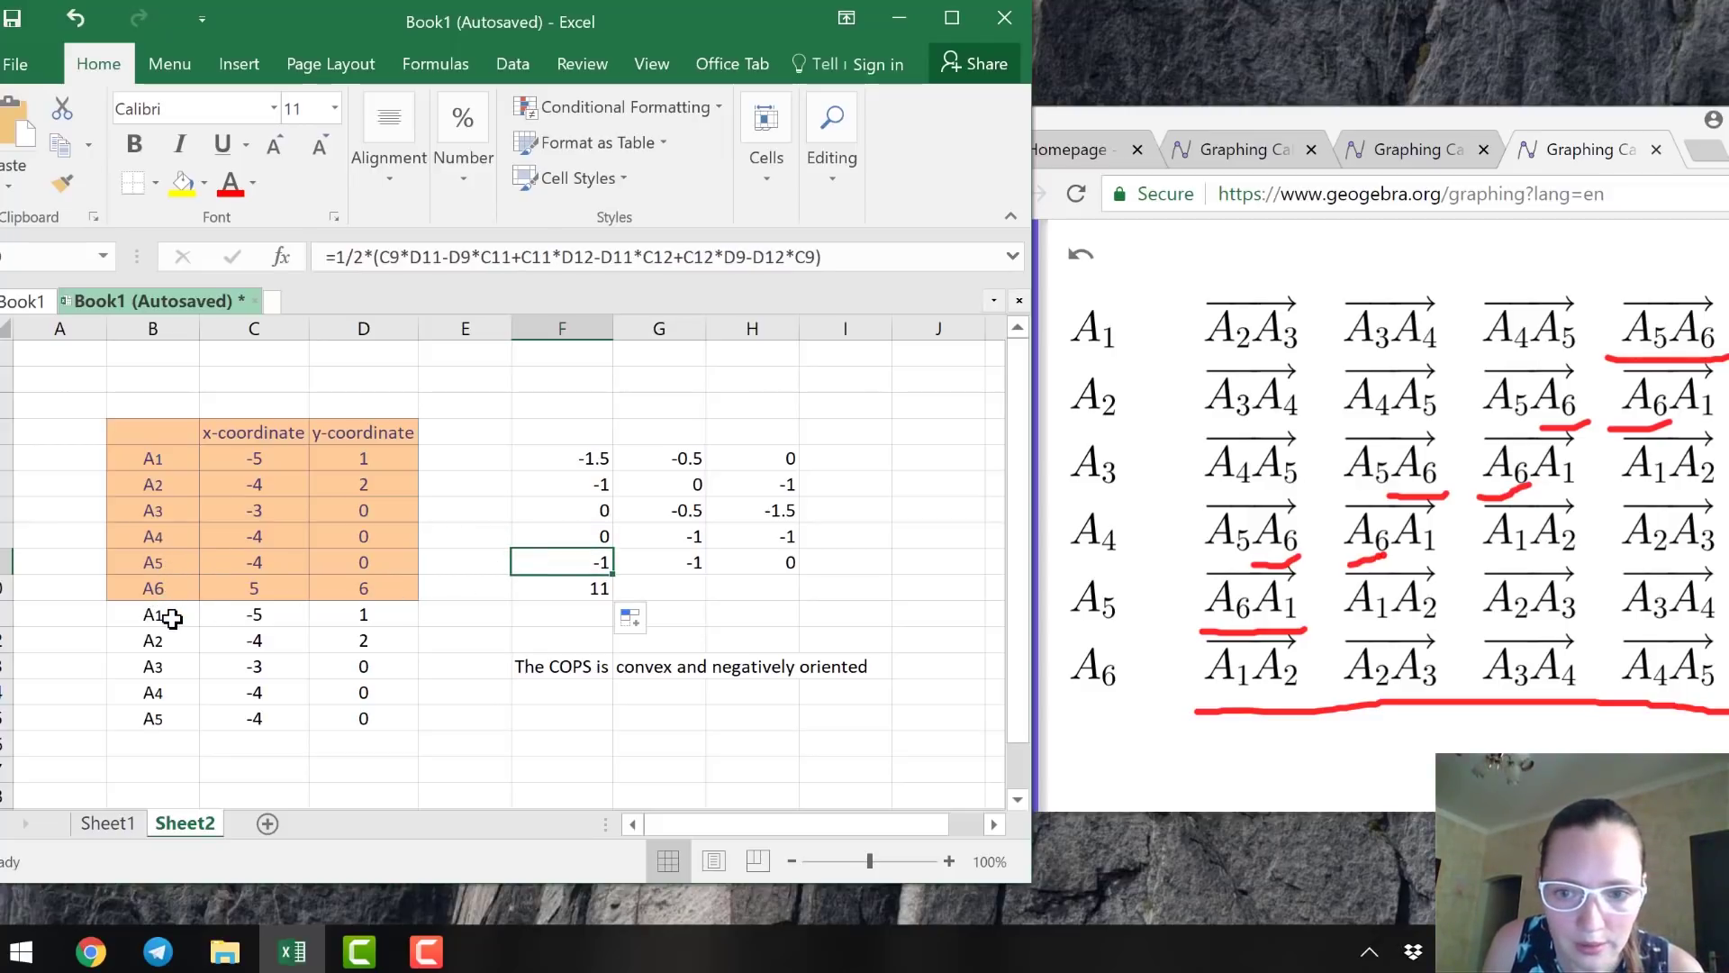
pyautogui.click(533, 594)
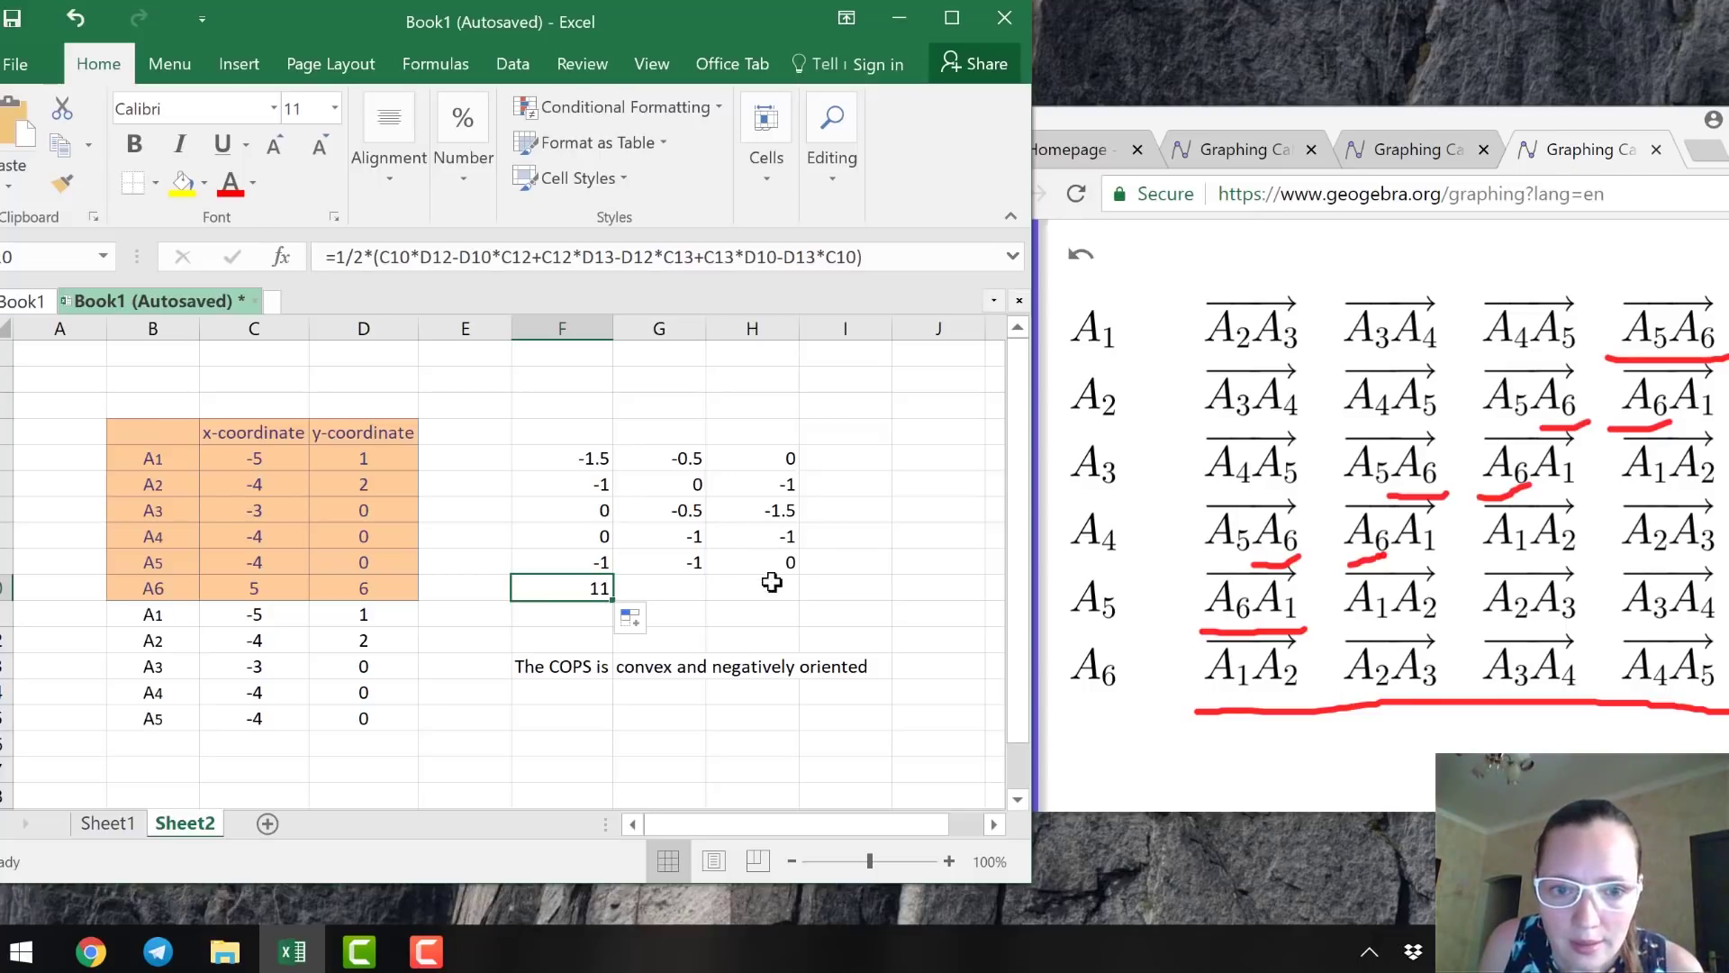
pyautogui.click(684, 563)
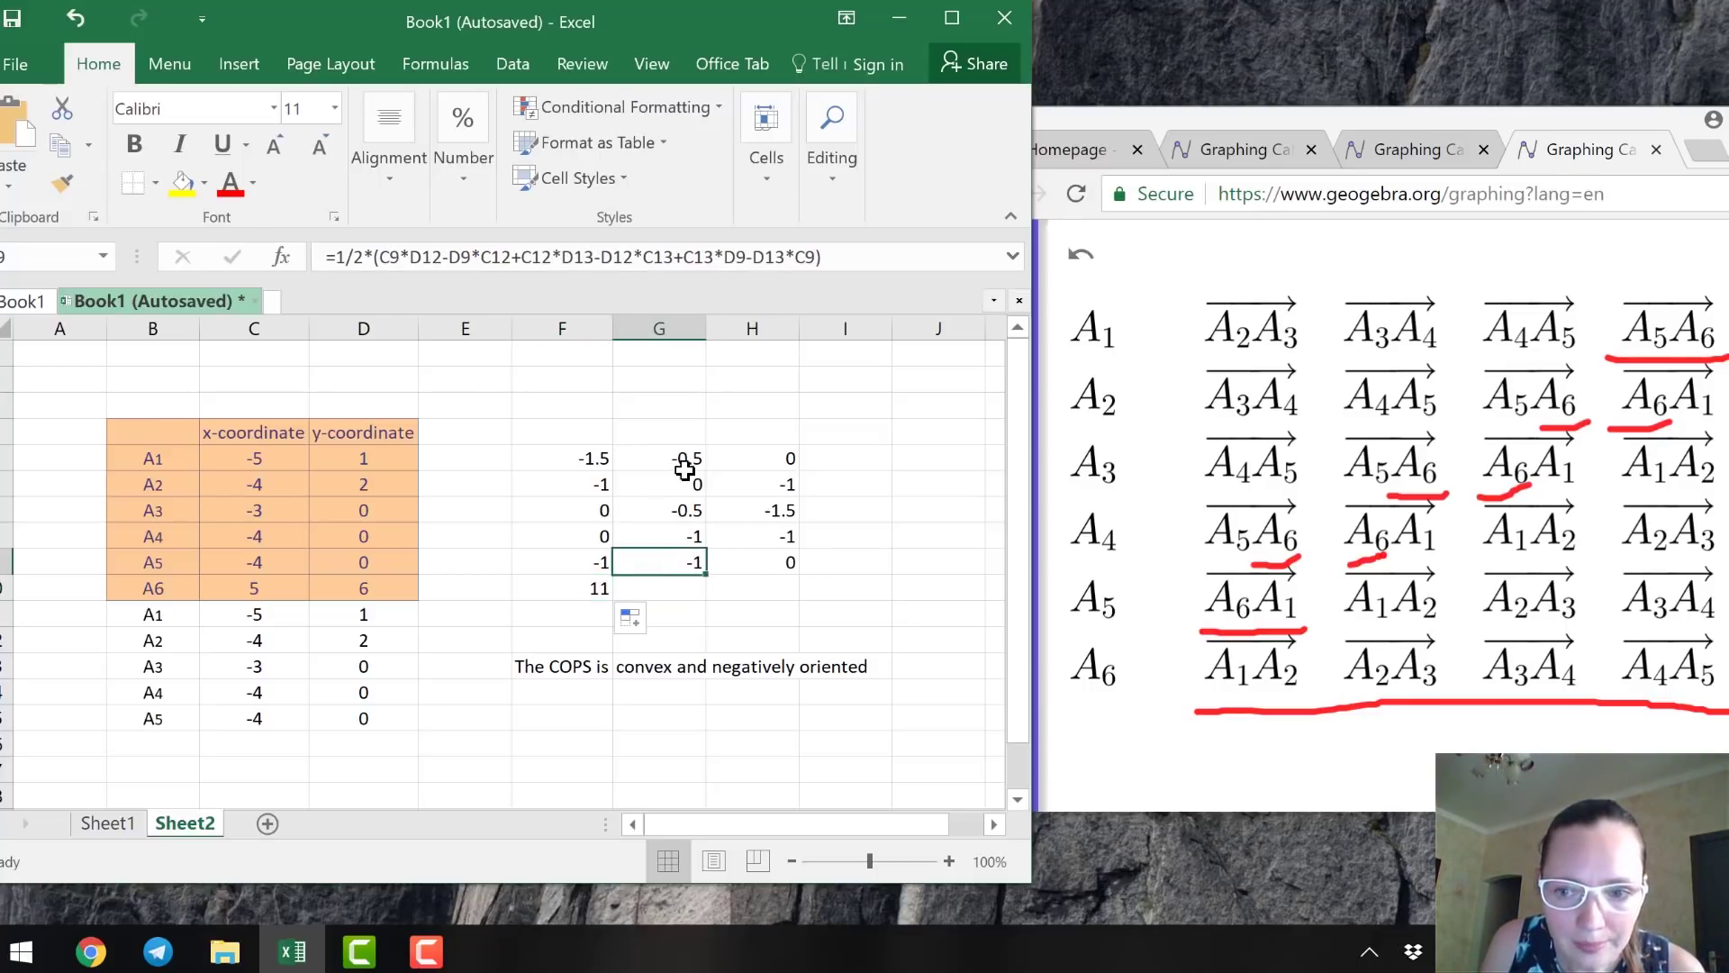
pyautogui.moveTo(703, 579); pyautogui.dragTo(705, 602)
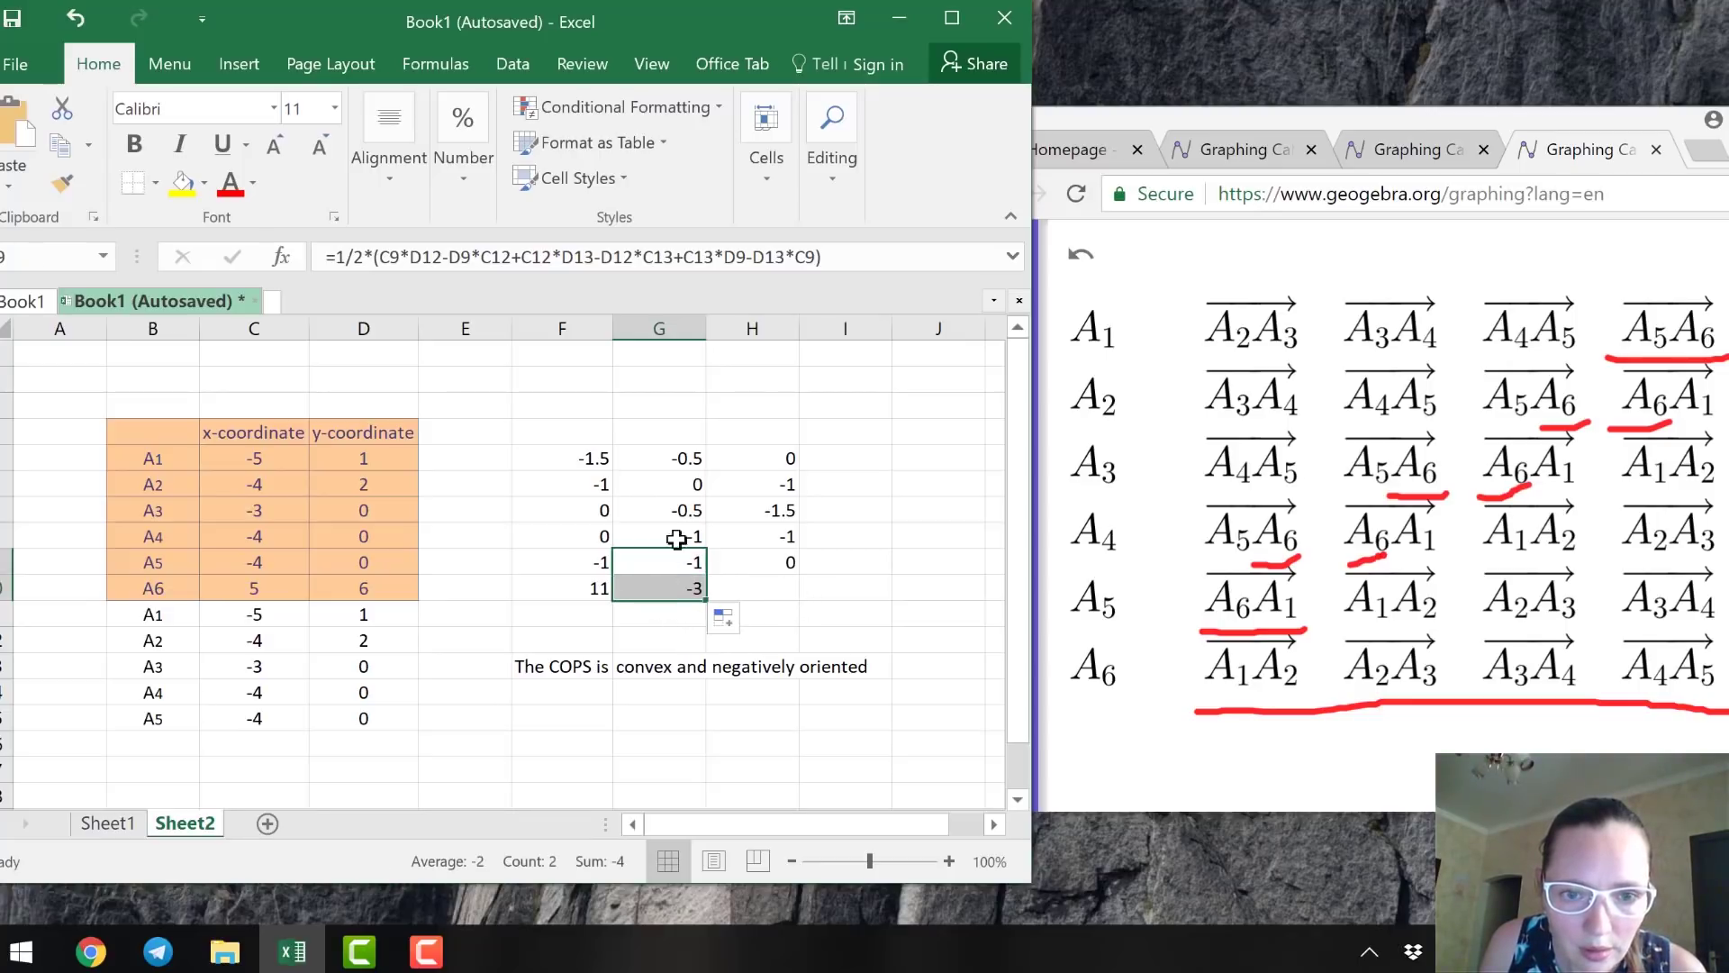
# Check the cell references of the area formulas in column G, and copy the formula in H9 down to H10.
pyautogui.click(682, 461)
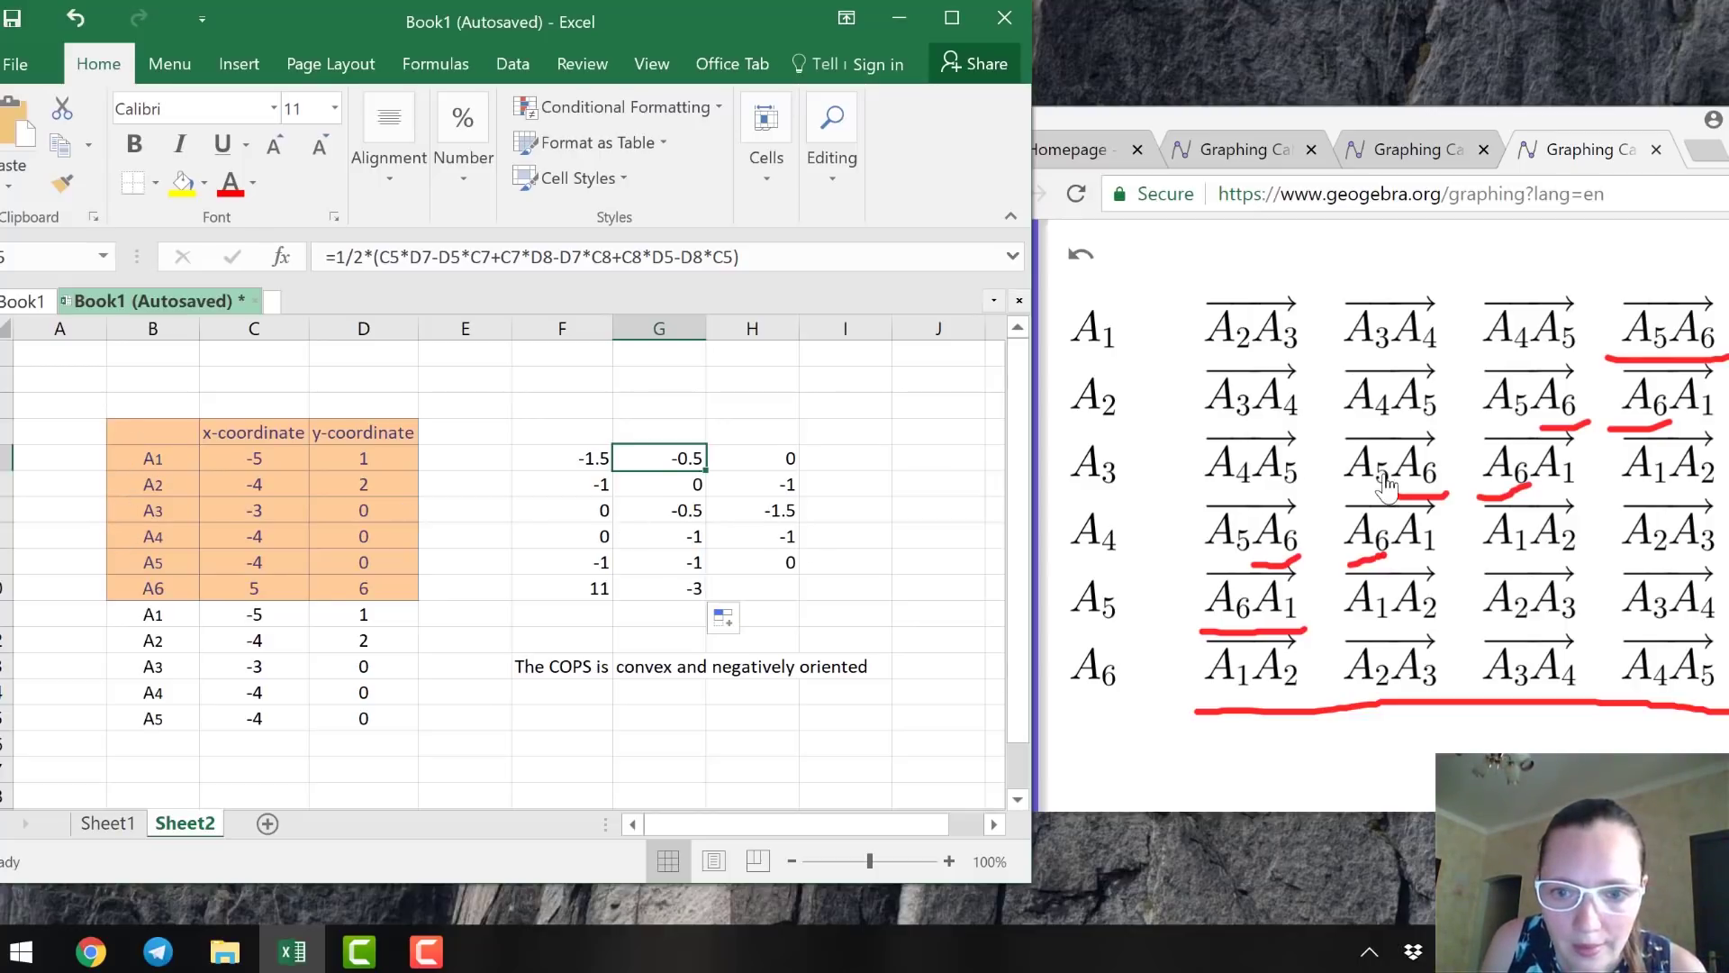
pyautogui.click(702, 513)
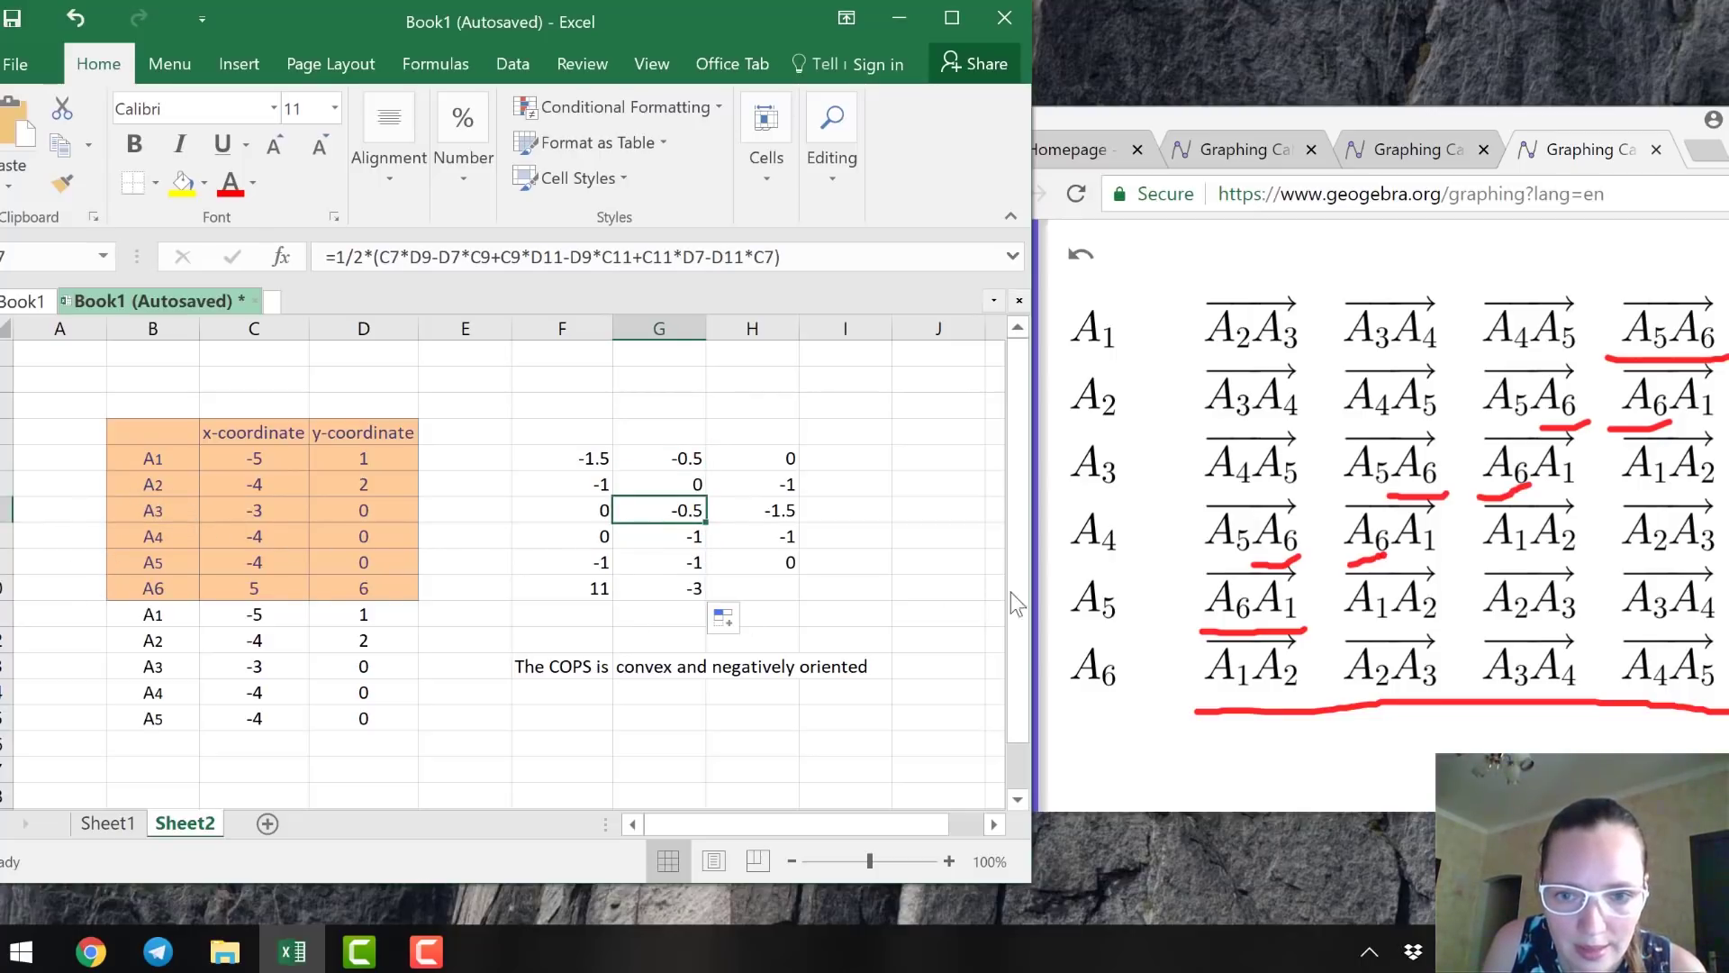
pyautogui.click(668, 537)
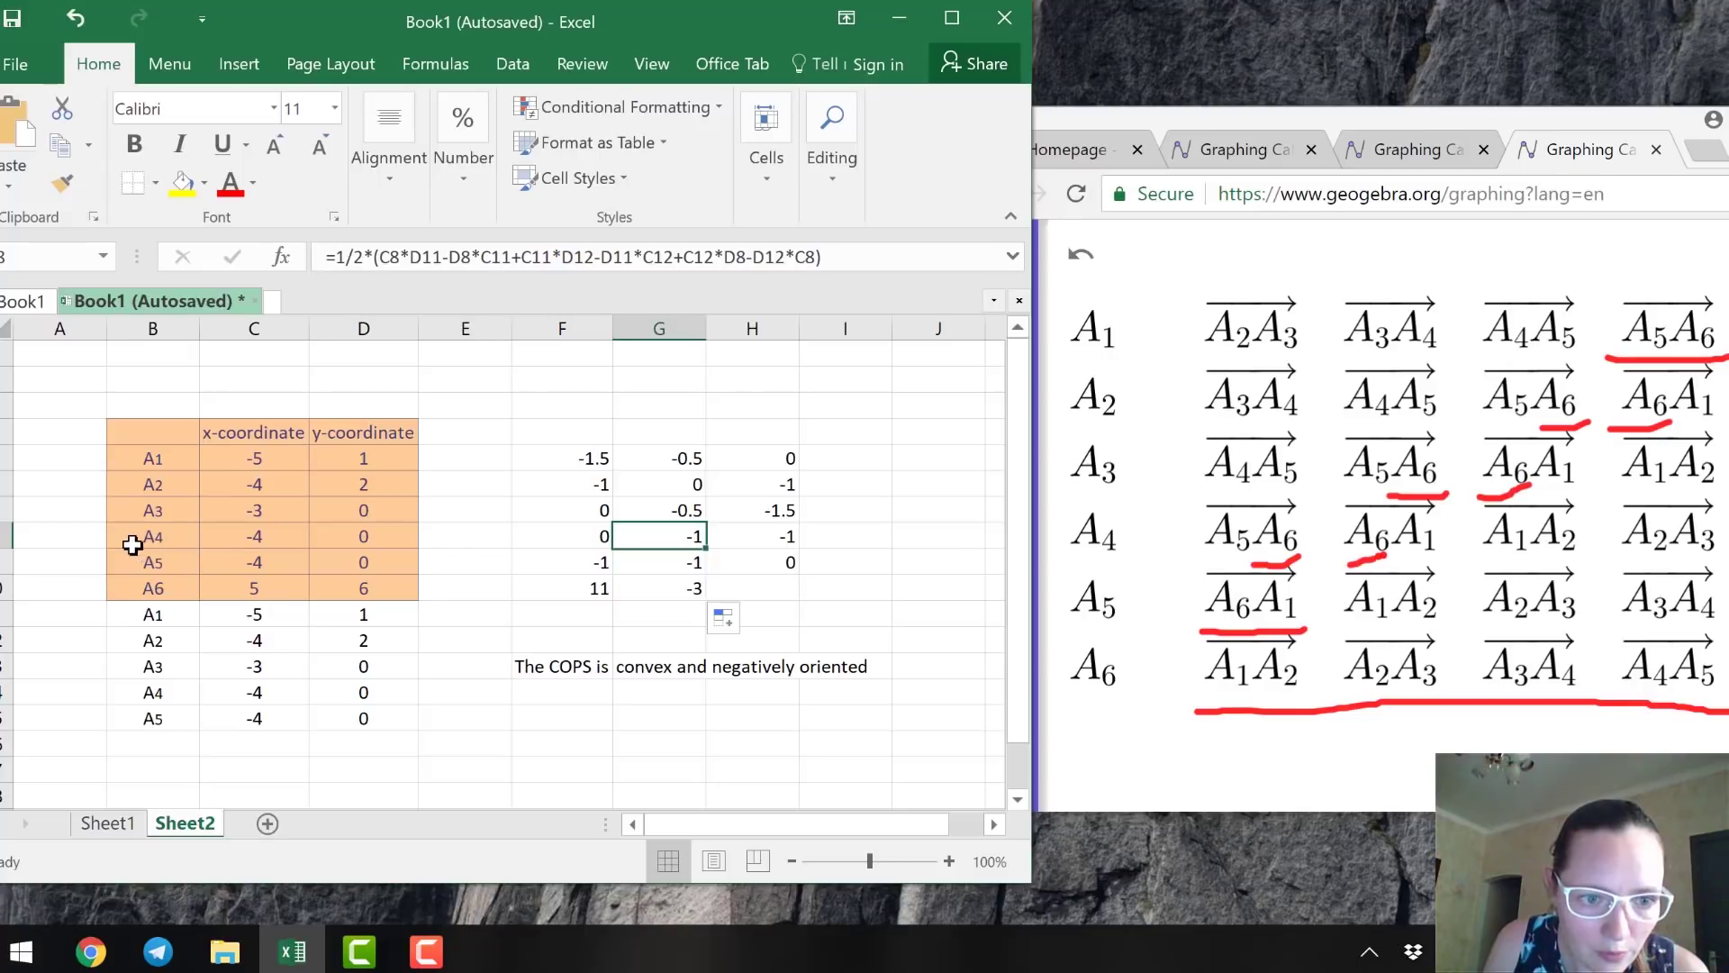
pyautogui.click(672, 565)
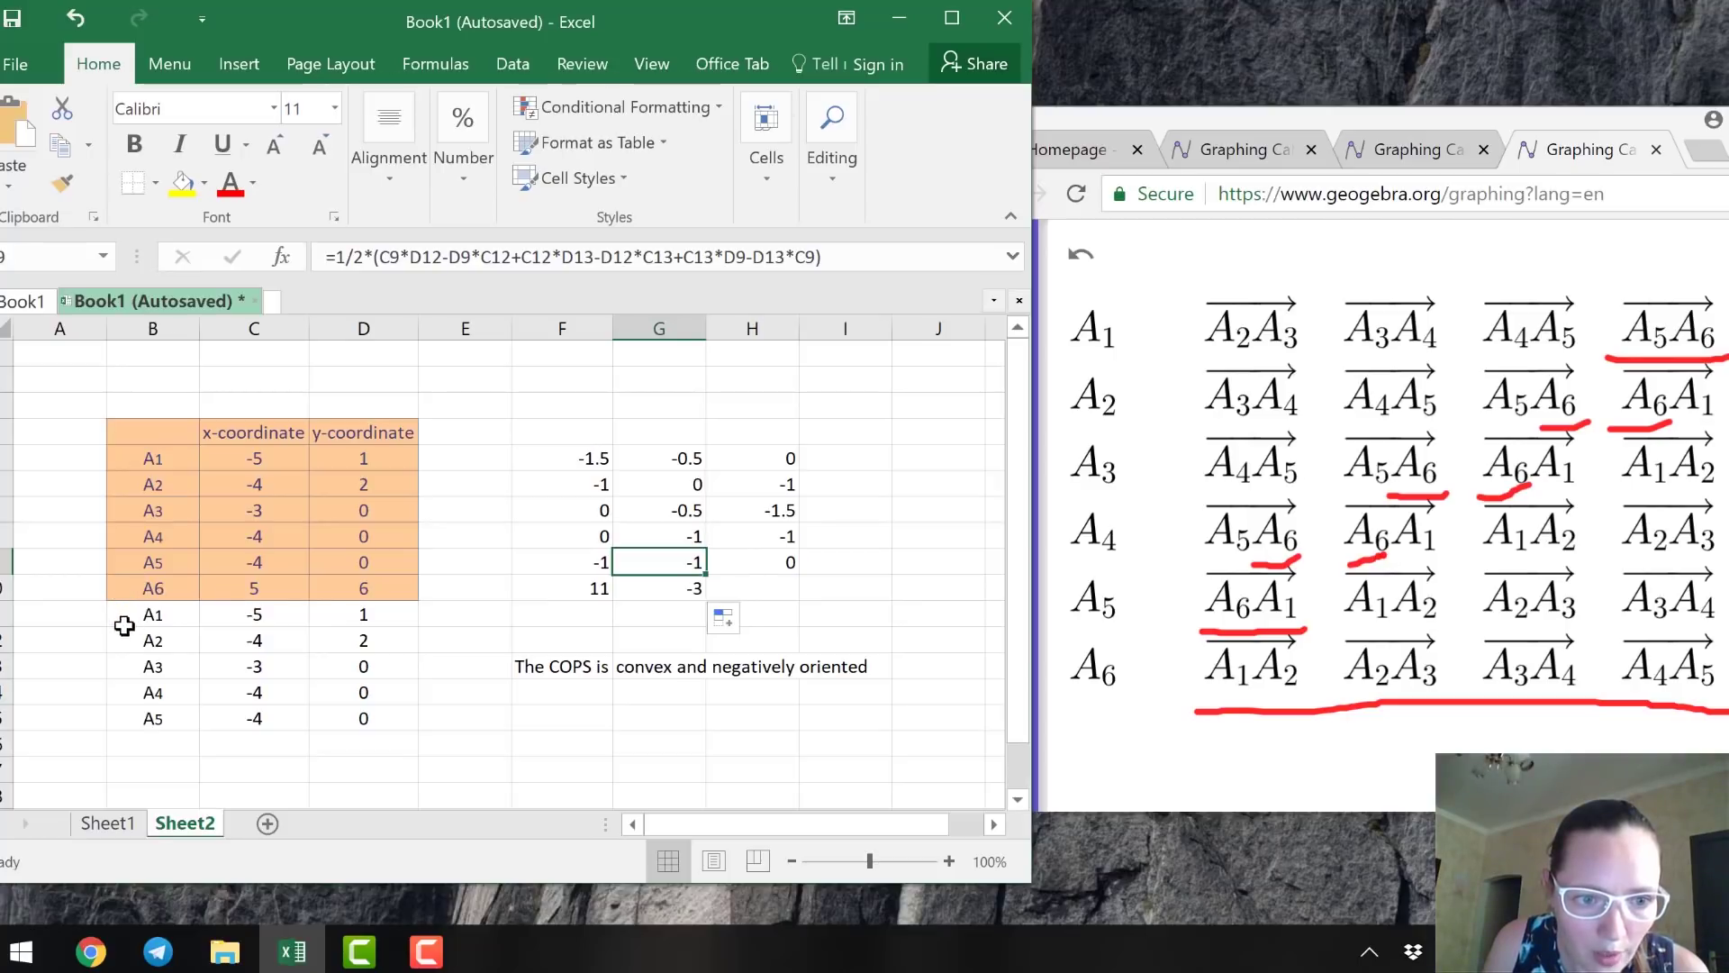
pyautogui.click(684, 597)
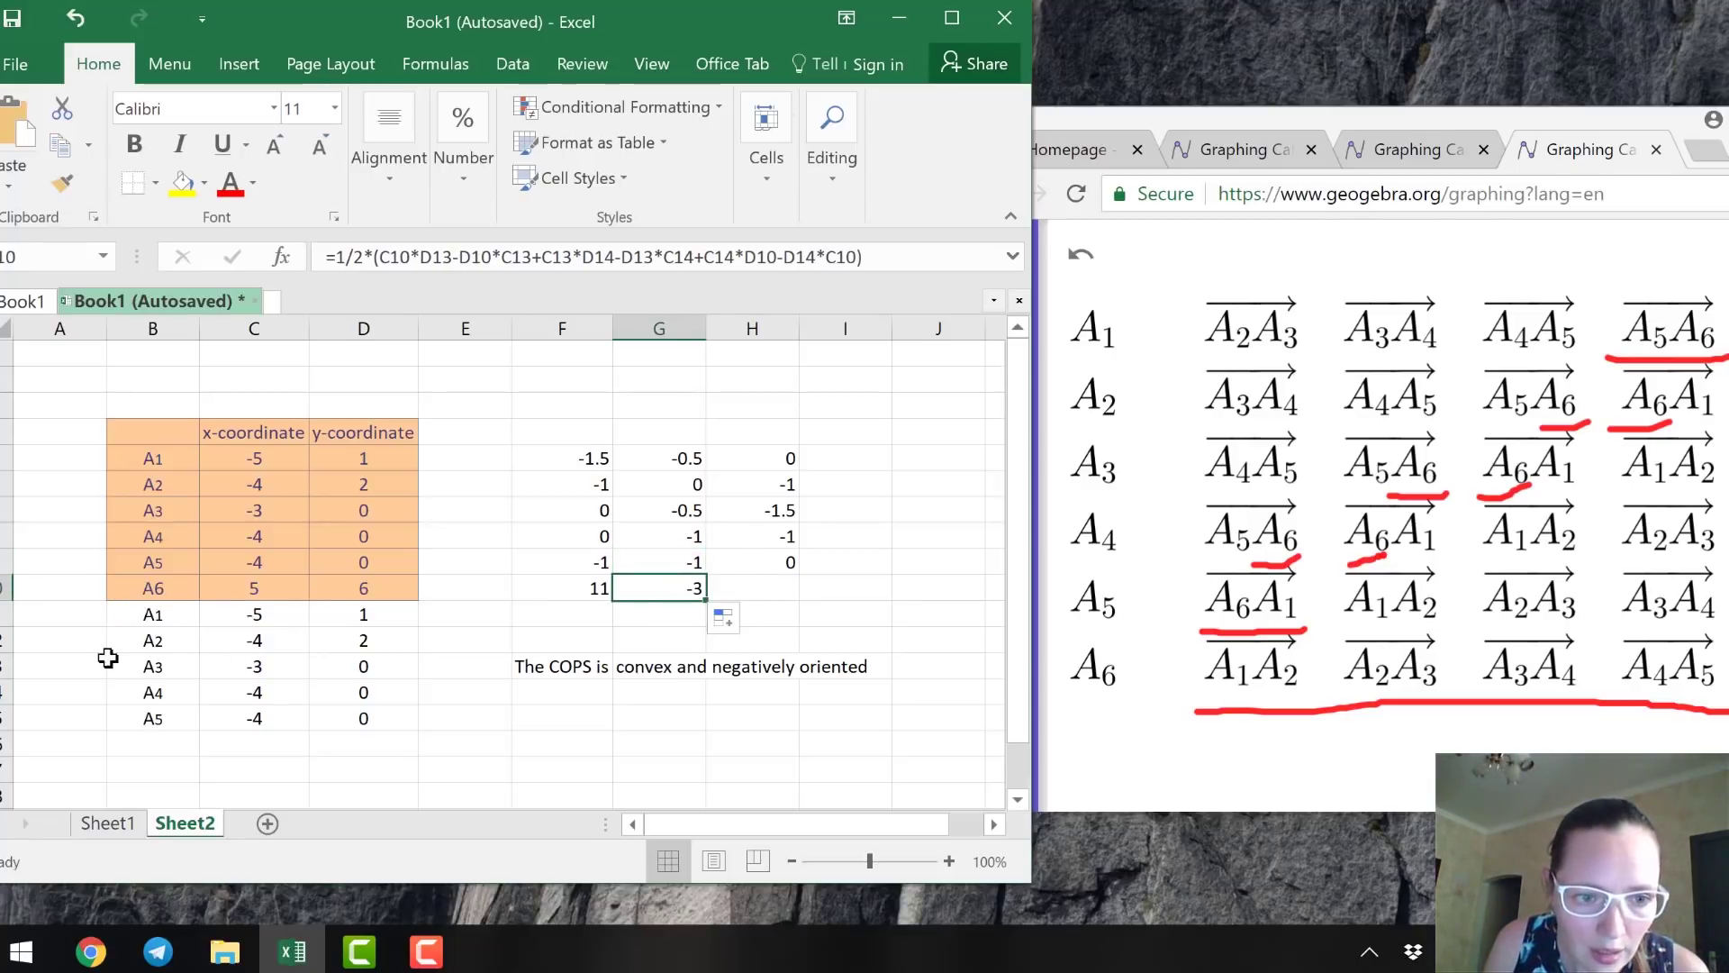
pyautogui.click(784, 566)
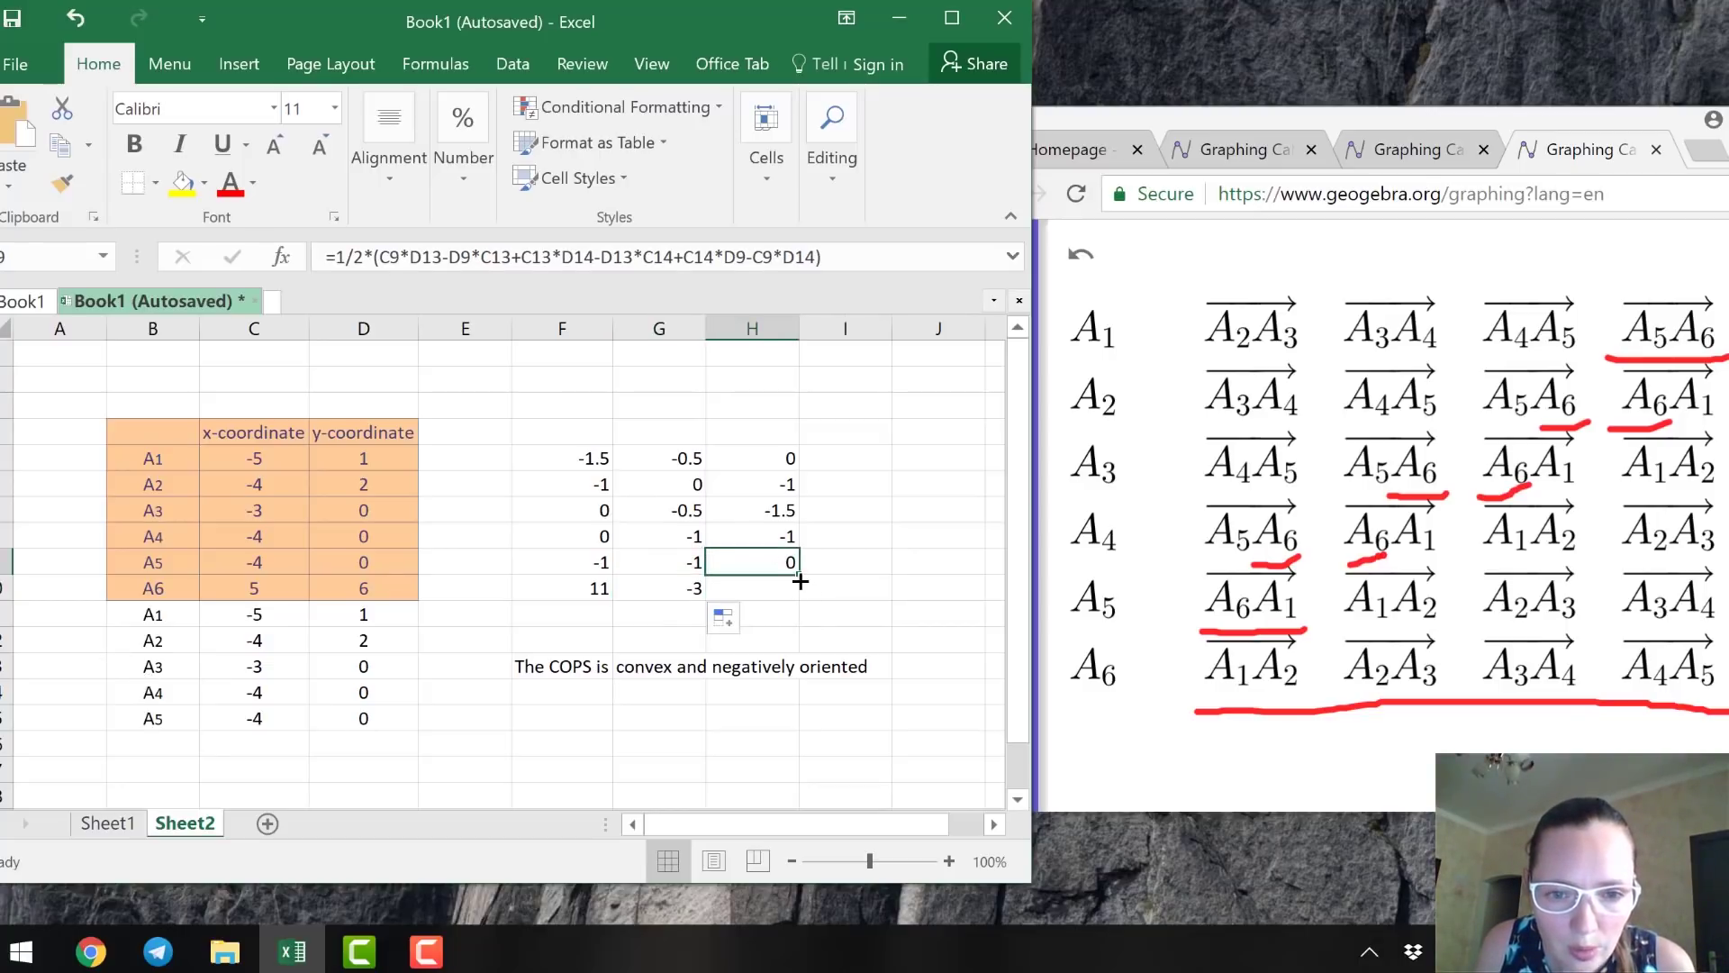
pyautogui.moveTo(801, 581); pyautogui.dragTo(800, 603)
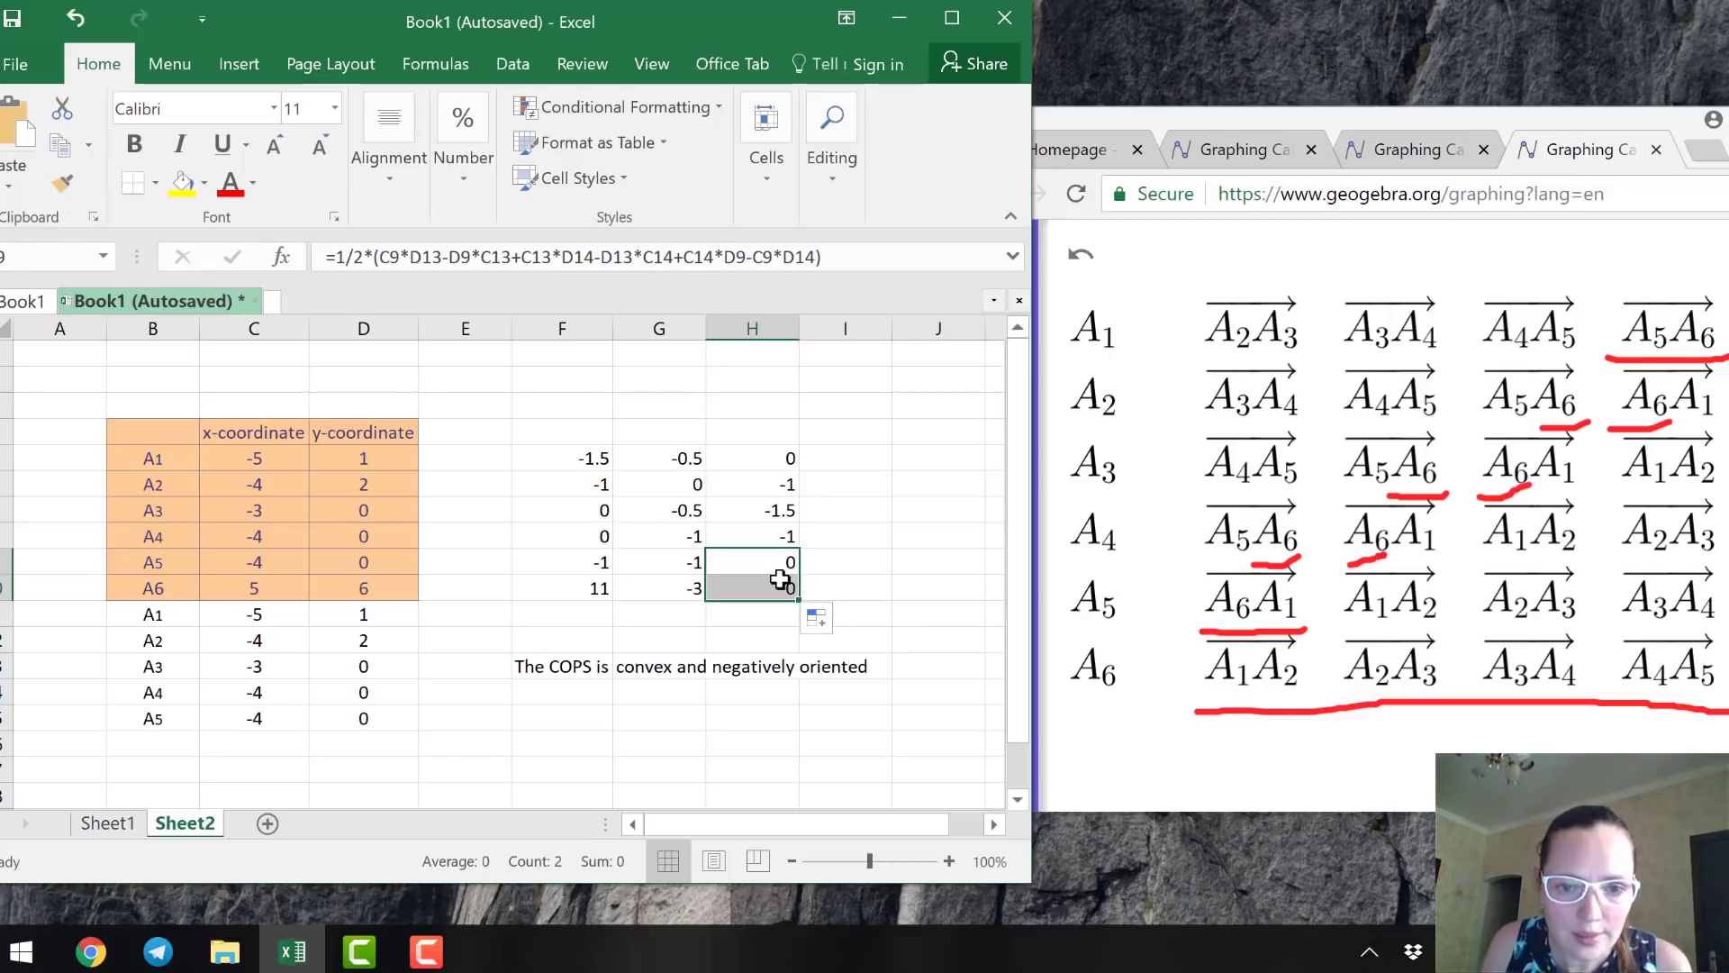
pyautogui.click(779, 581)
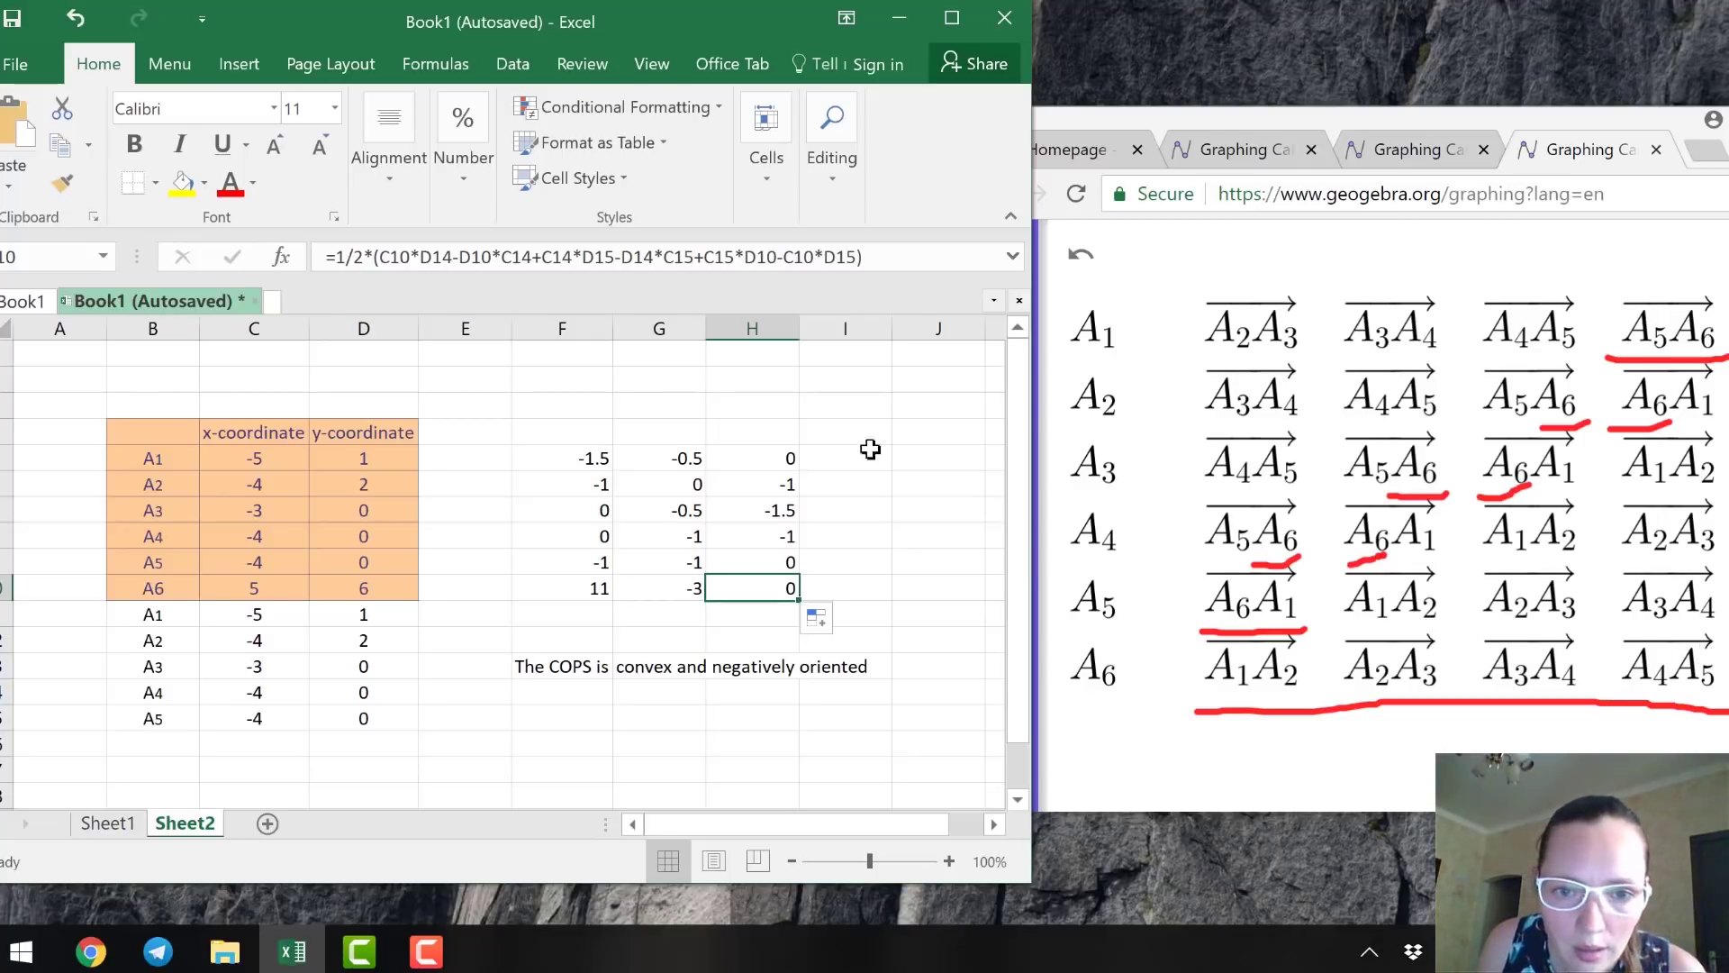
# Start the fourth area formula for A1 in cell I5 with =1/2(C5*D9-C9*D5.
pyautogui.click(839, 465)
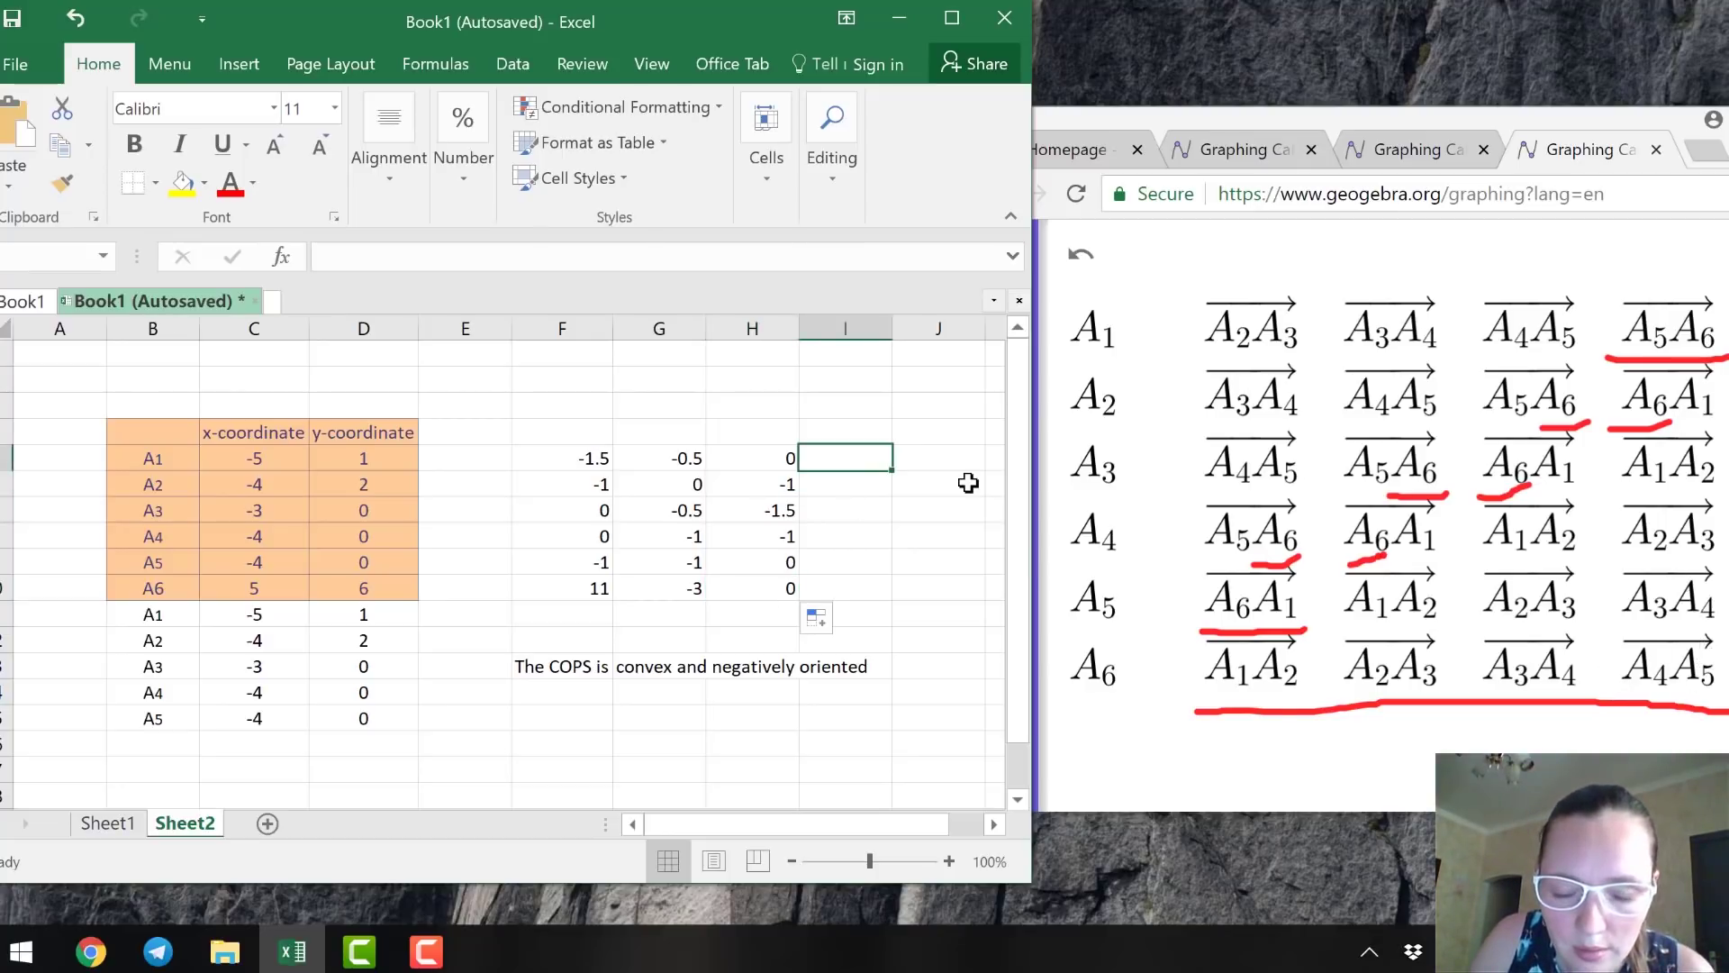
pyautogui.write('=')
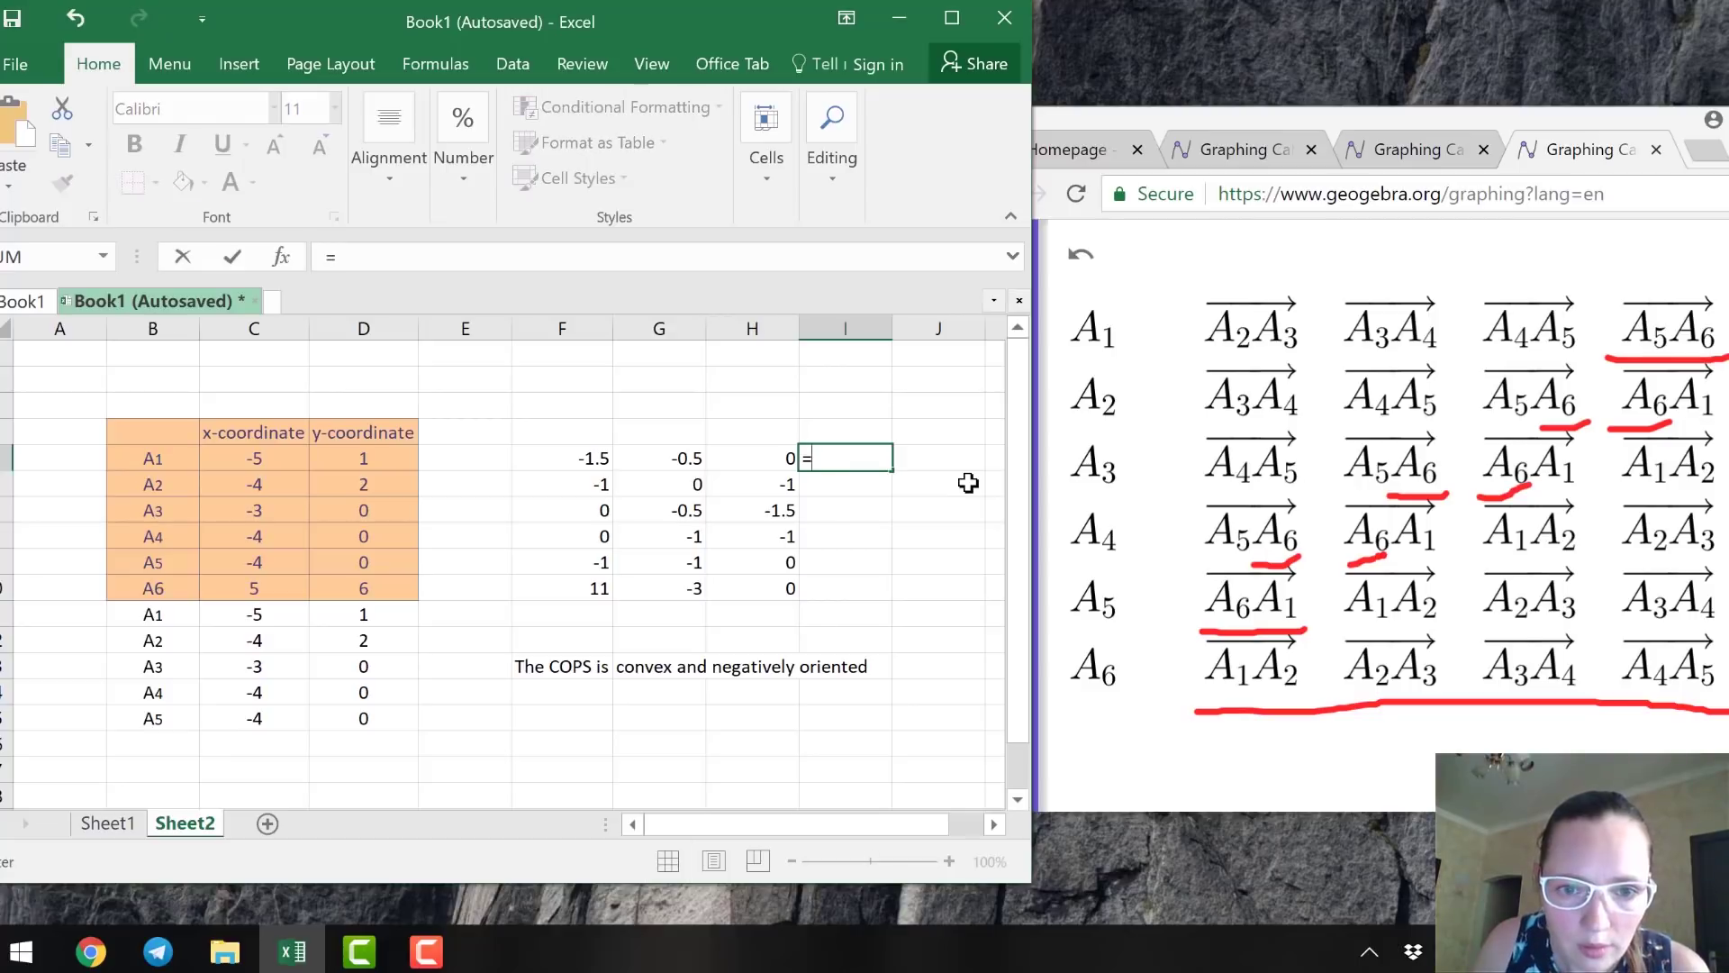
pyautogui.write('1/2(')
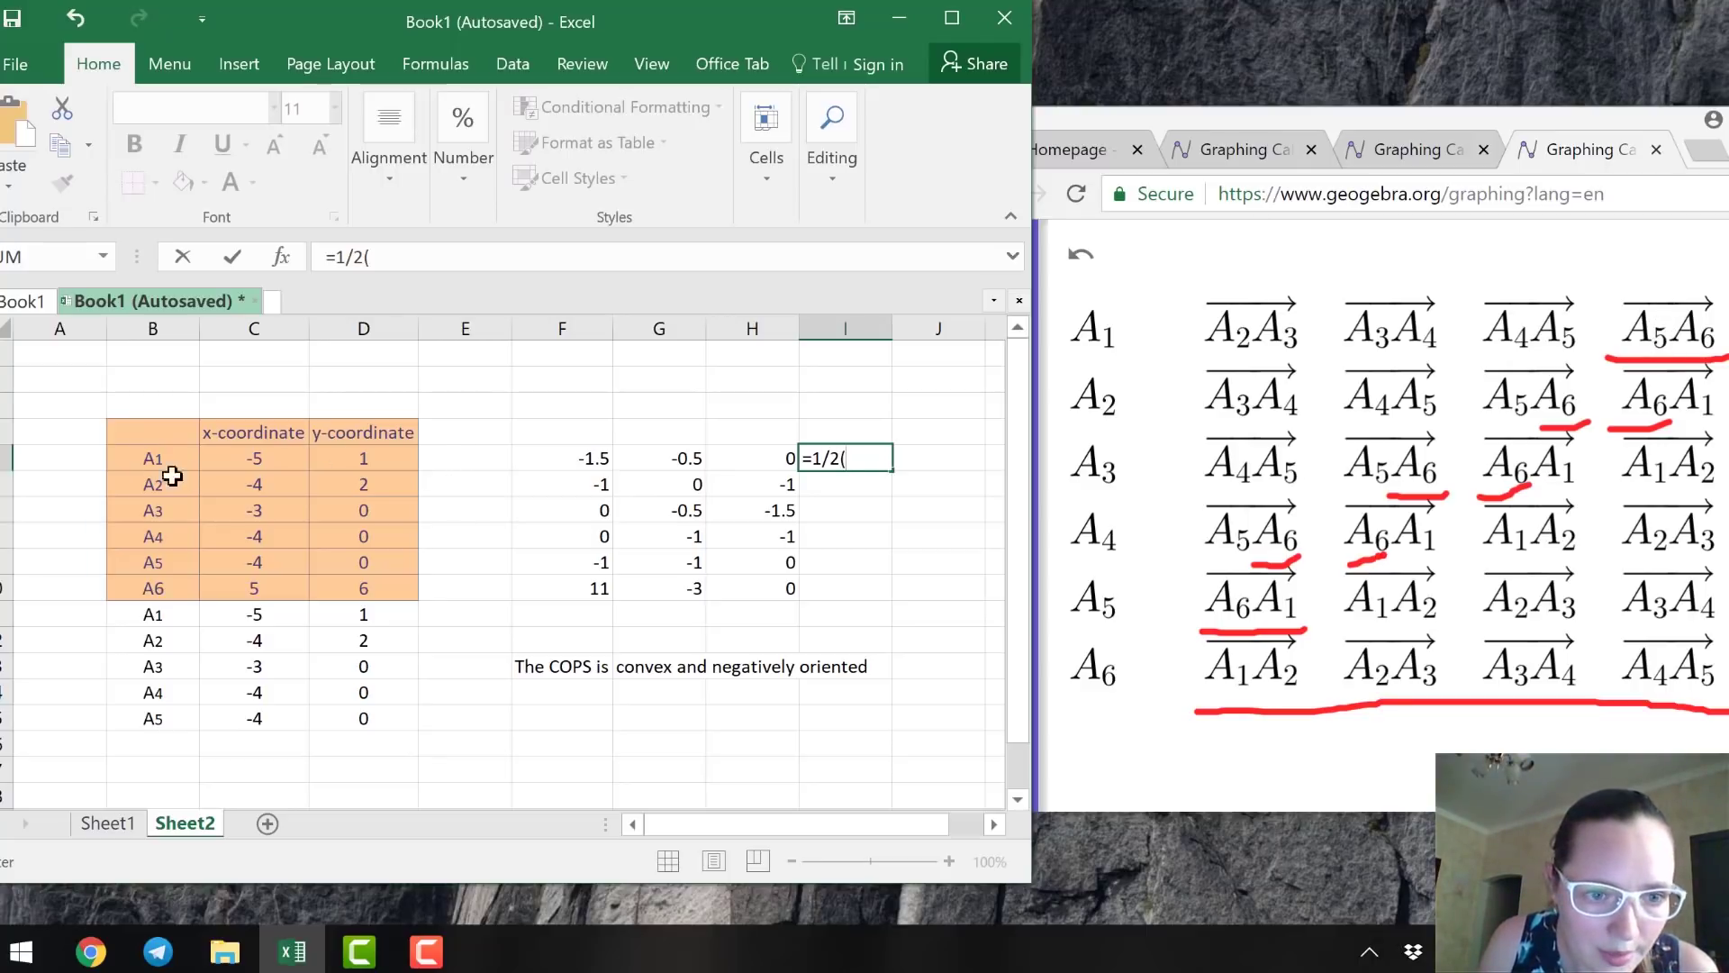
pyautogui.click(275, 461)
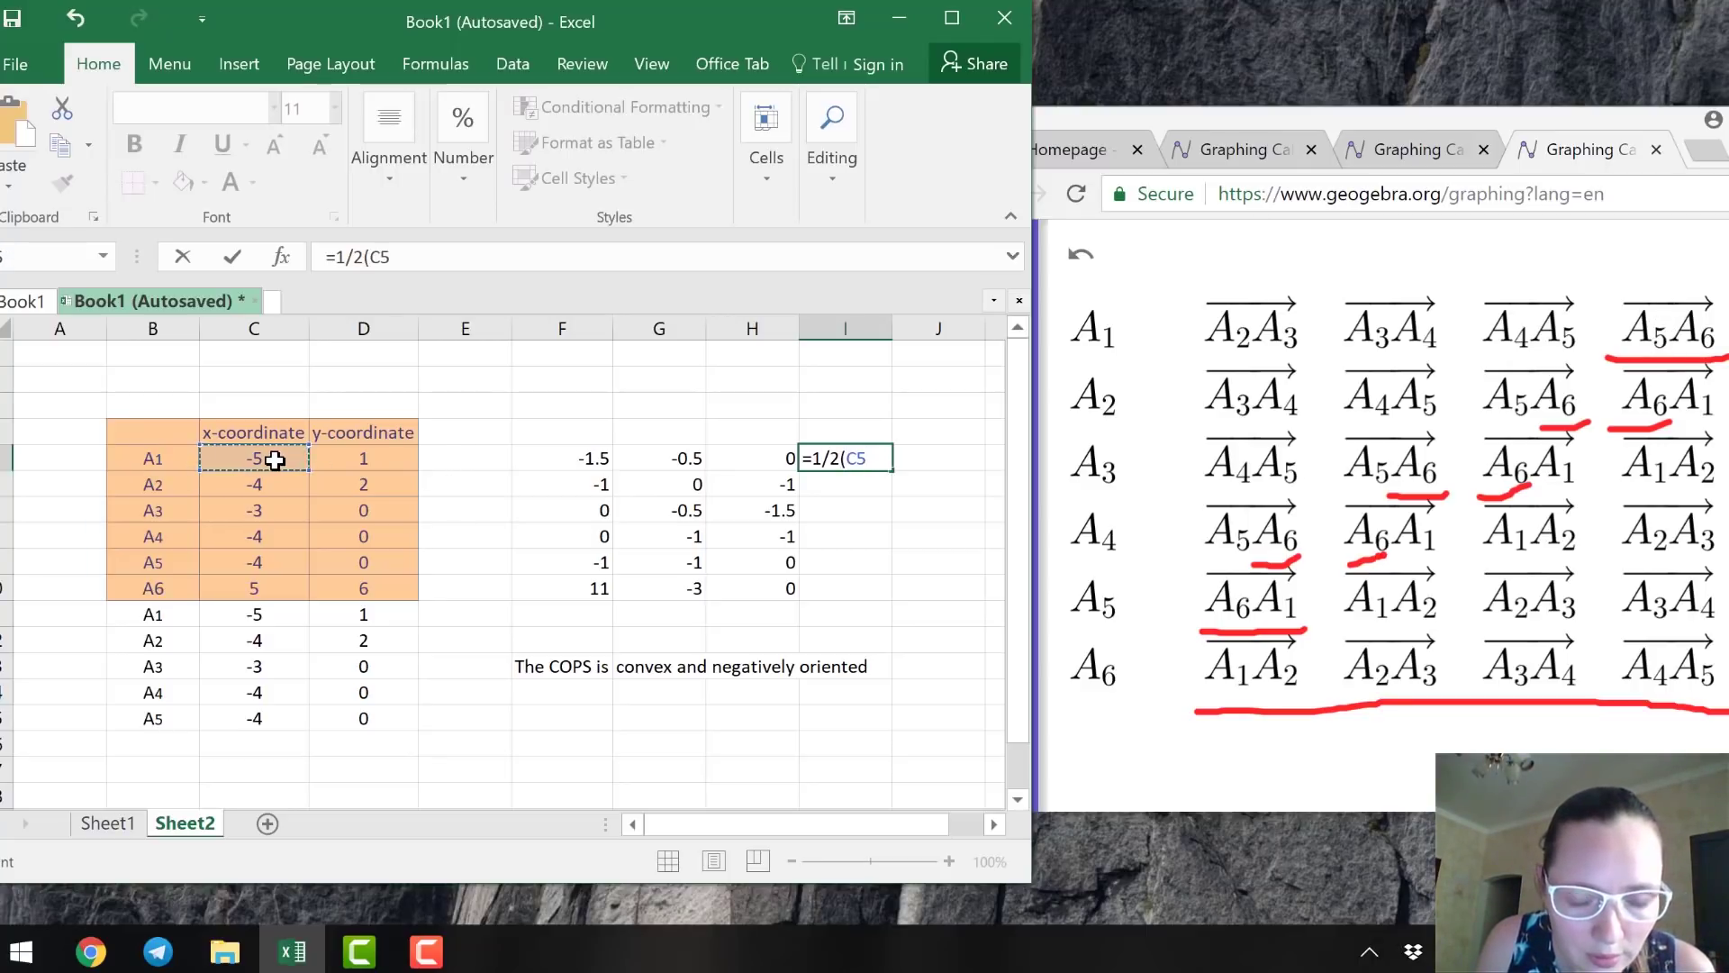
pyautogui.write('*')
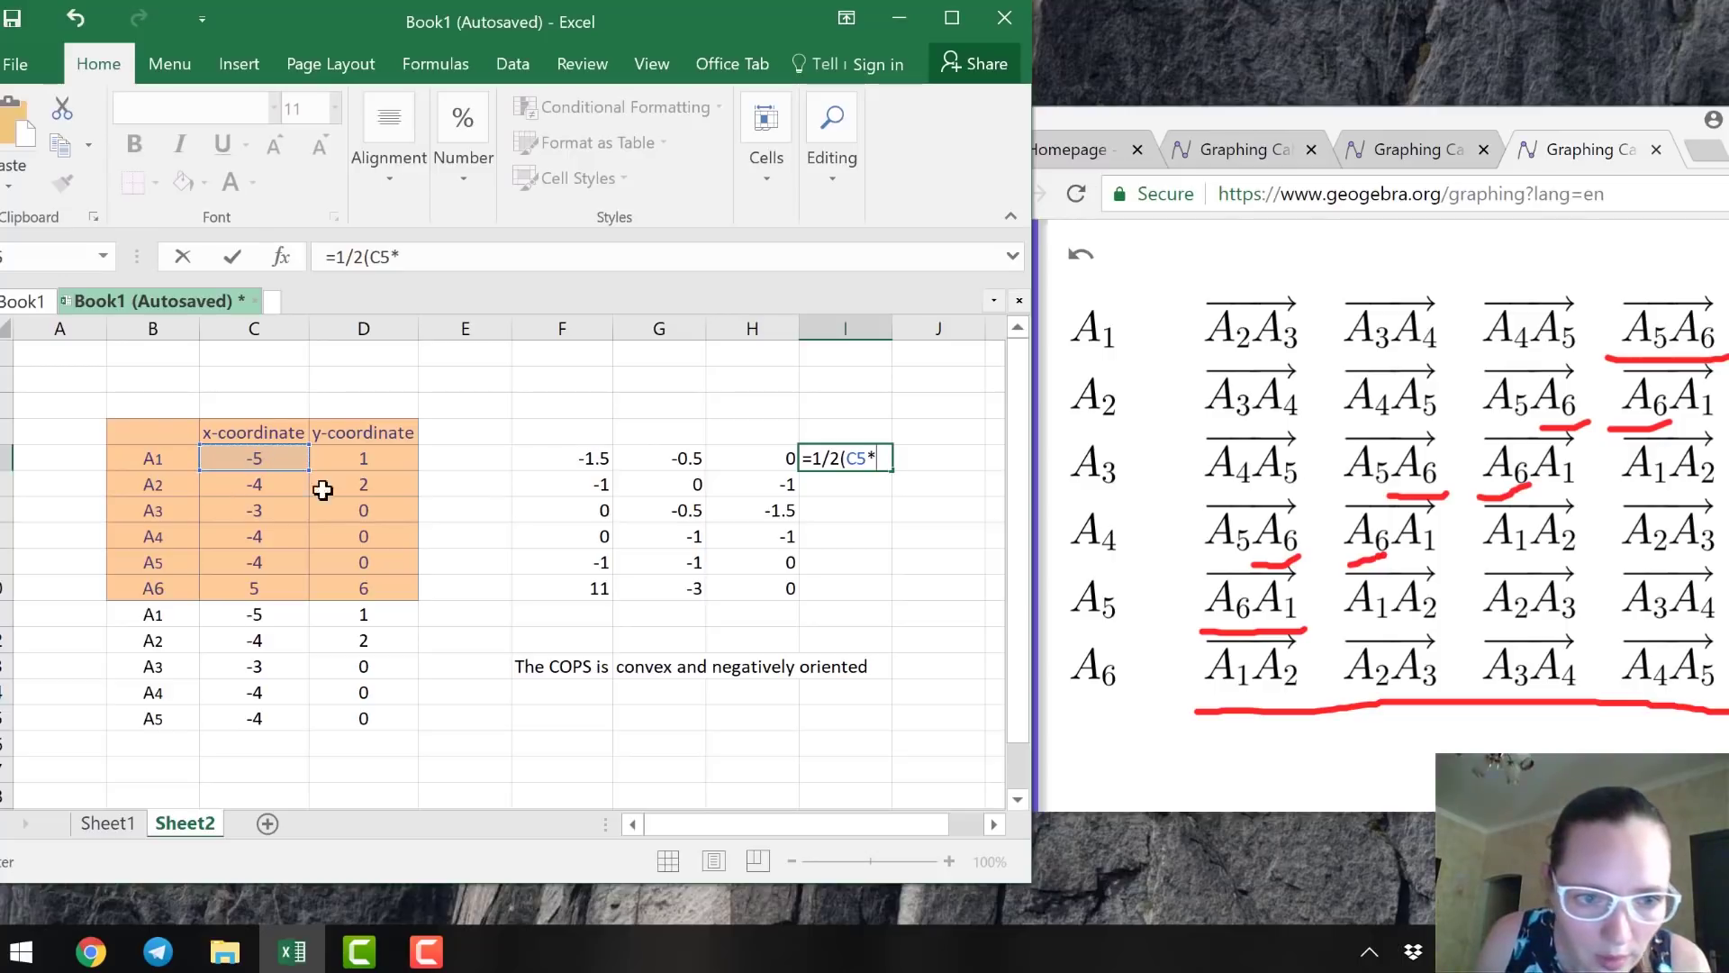
pyautogui.click(339, 561)
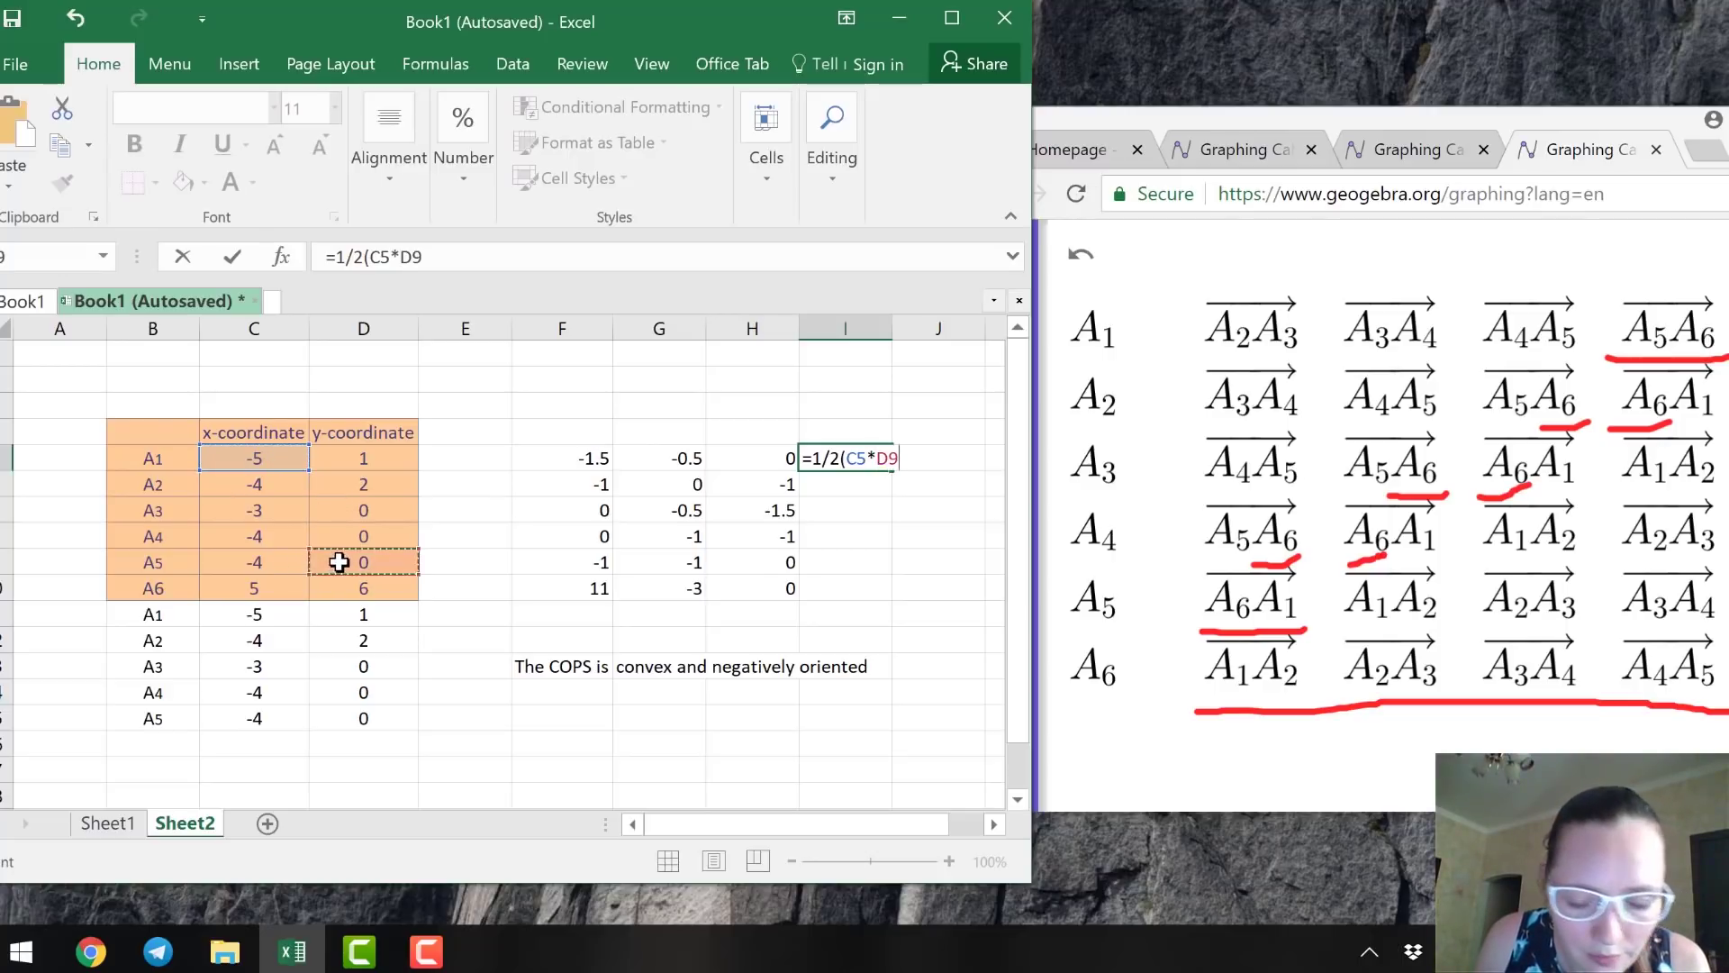
pyautogui.write('-')
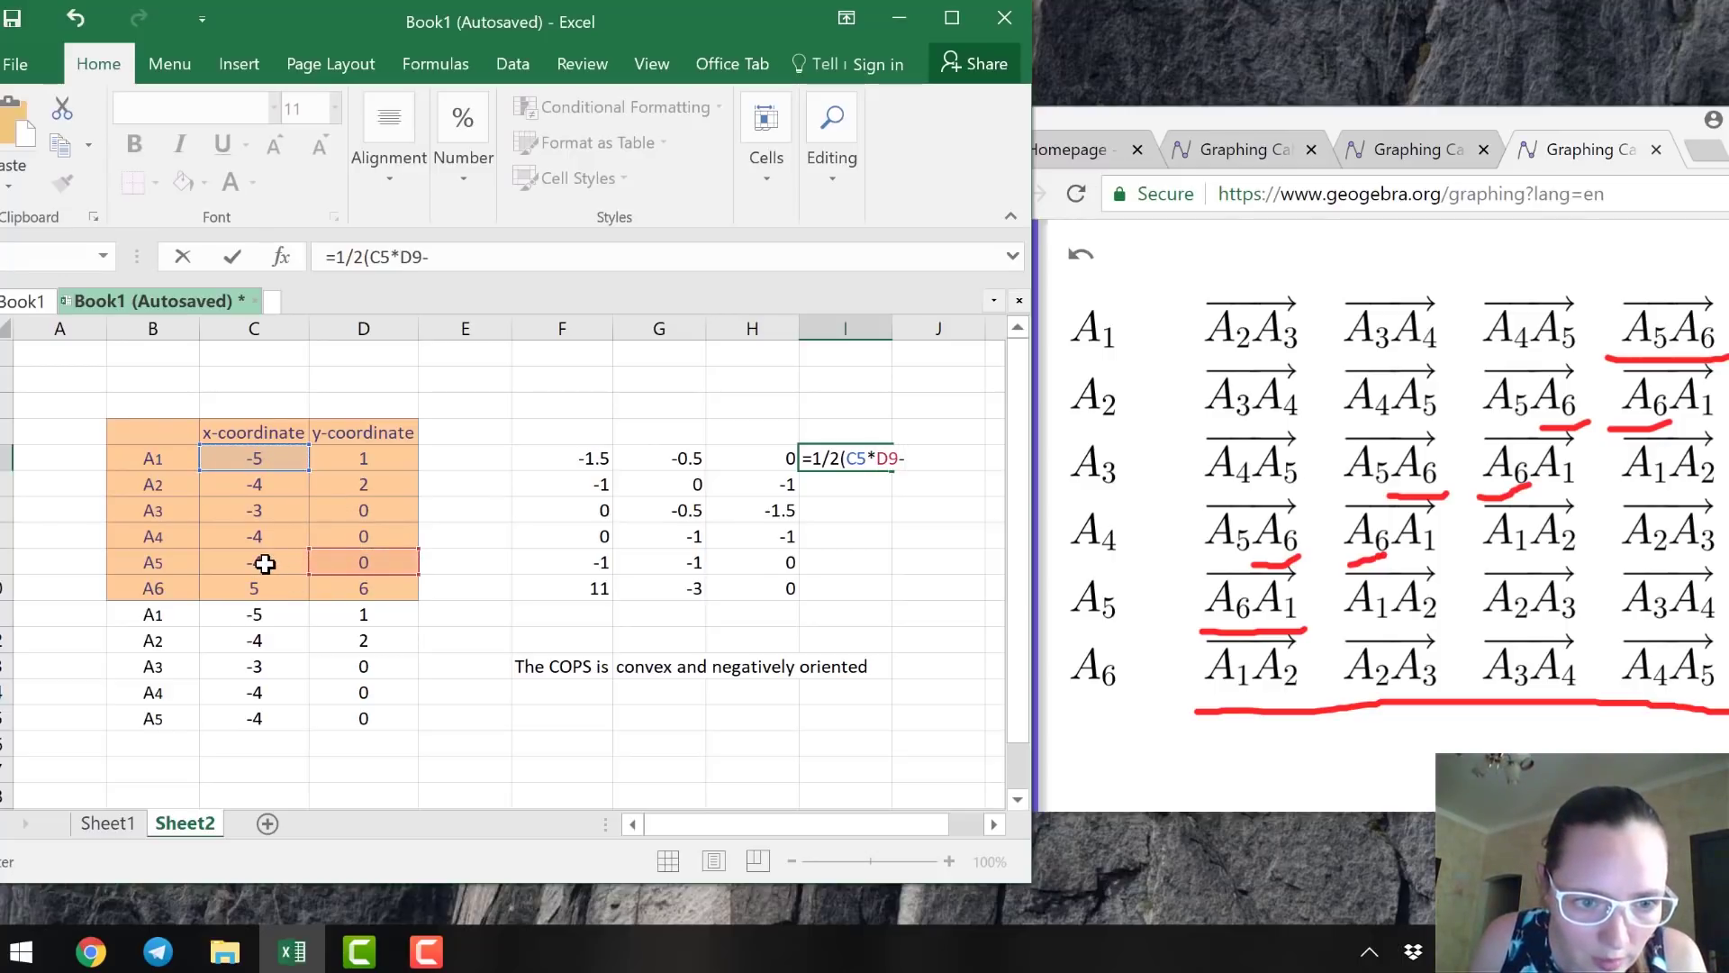
pyautogui.click(265, 564)
pyautogui.write('*')
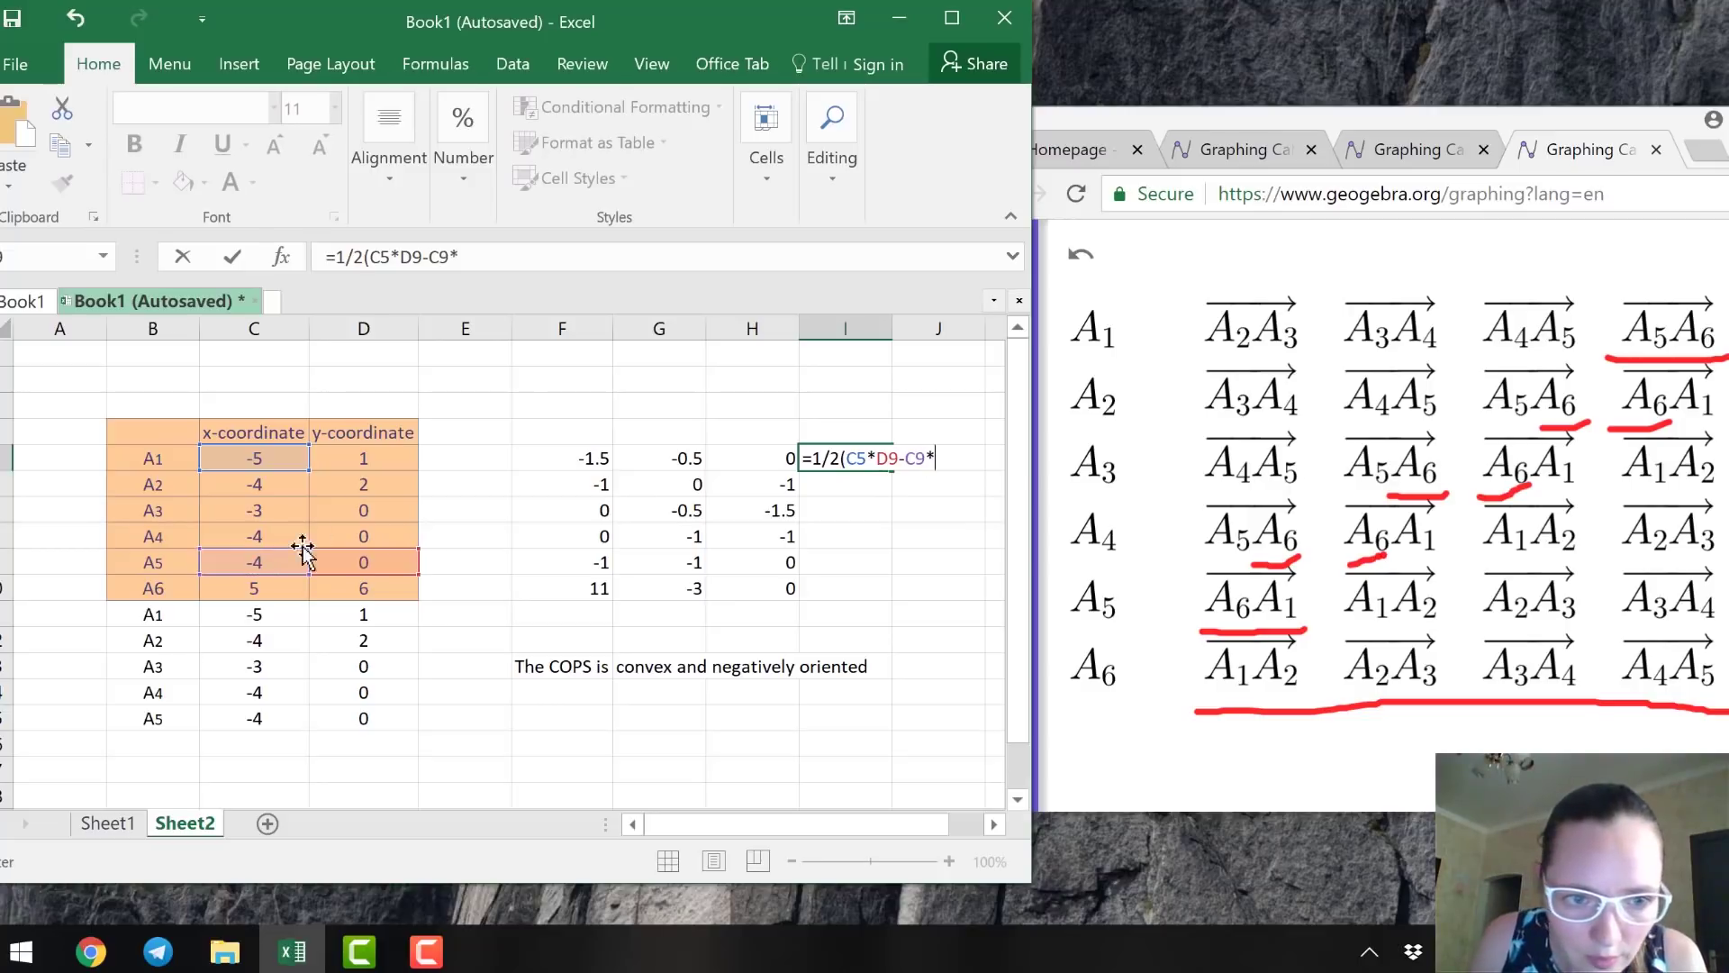
pyautogui.click(375, 459)
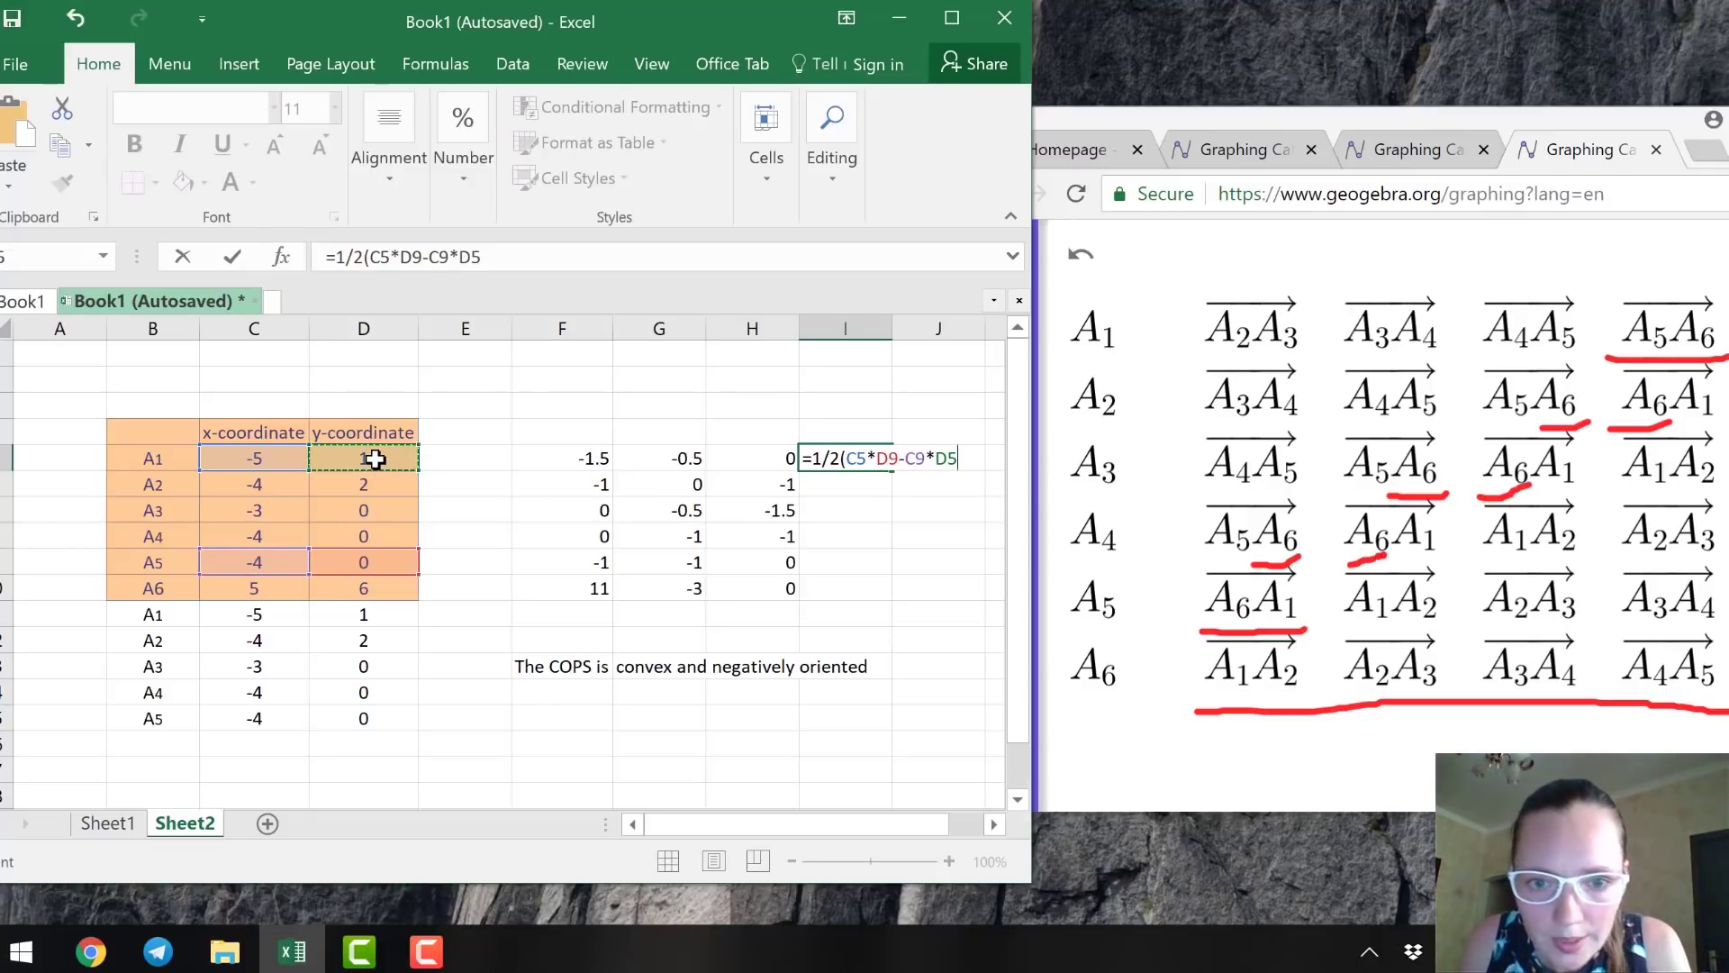
# Add the A5–A6 terms +C9*D10-D9*C10 to the area formula in I5.
pyautogui.write('+')
pyautogui.click(264, 568)
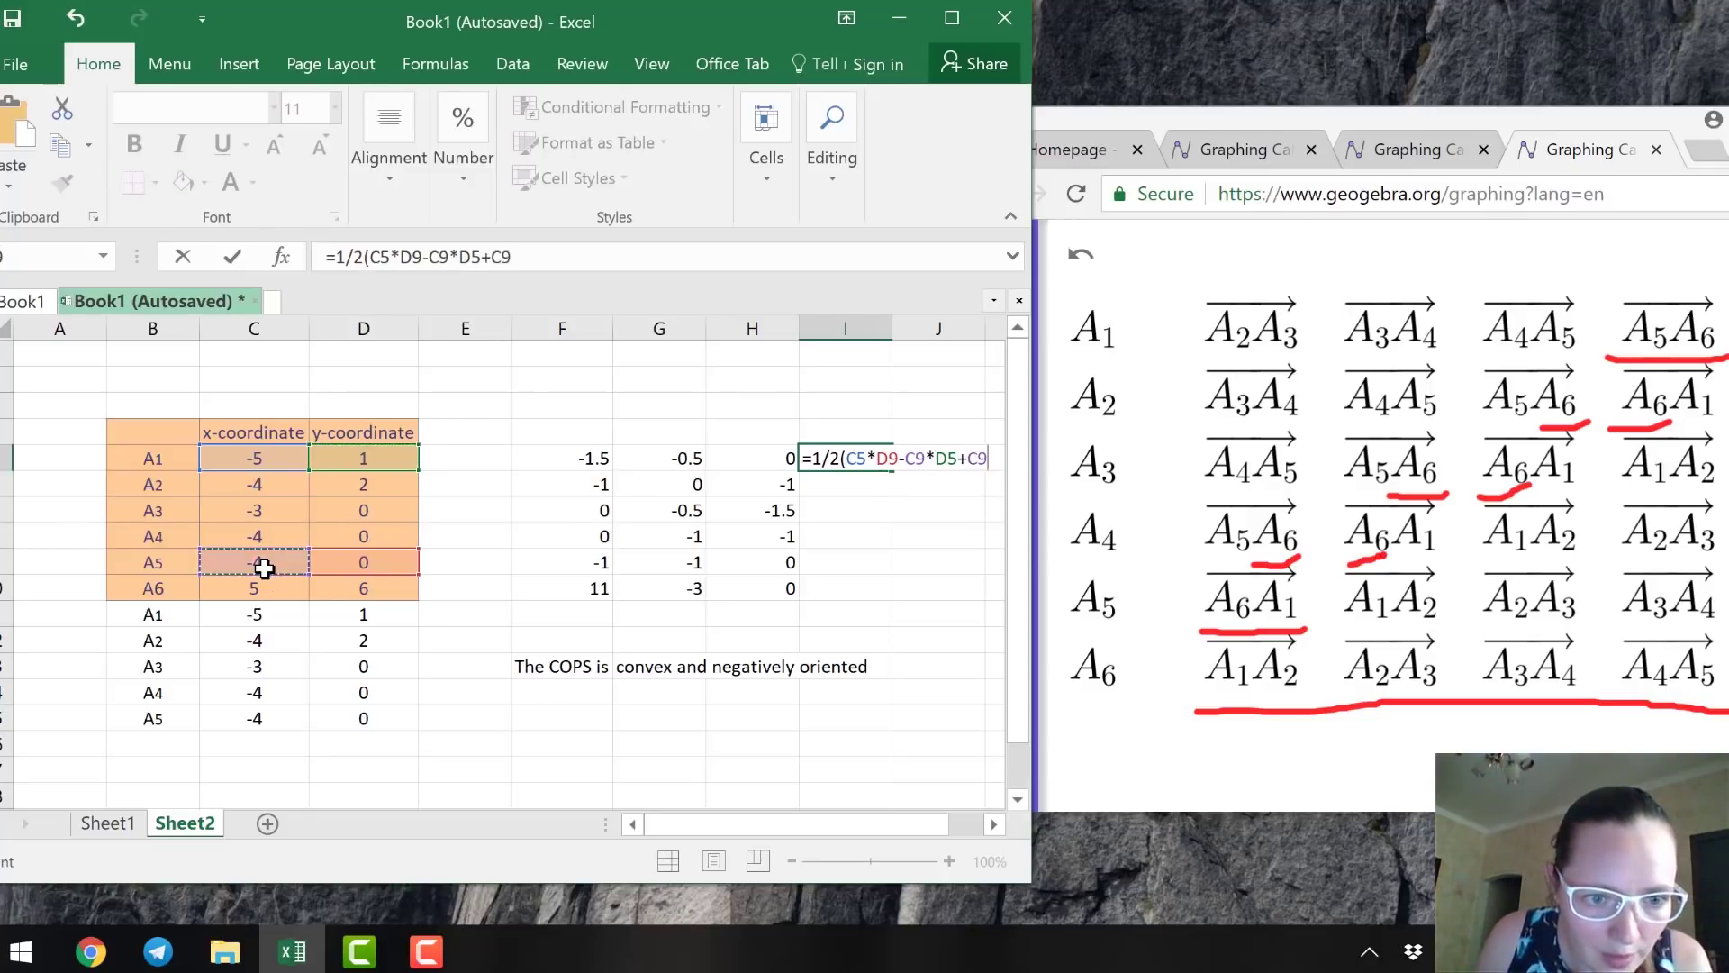
pyautogui.write('*')
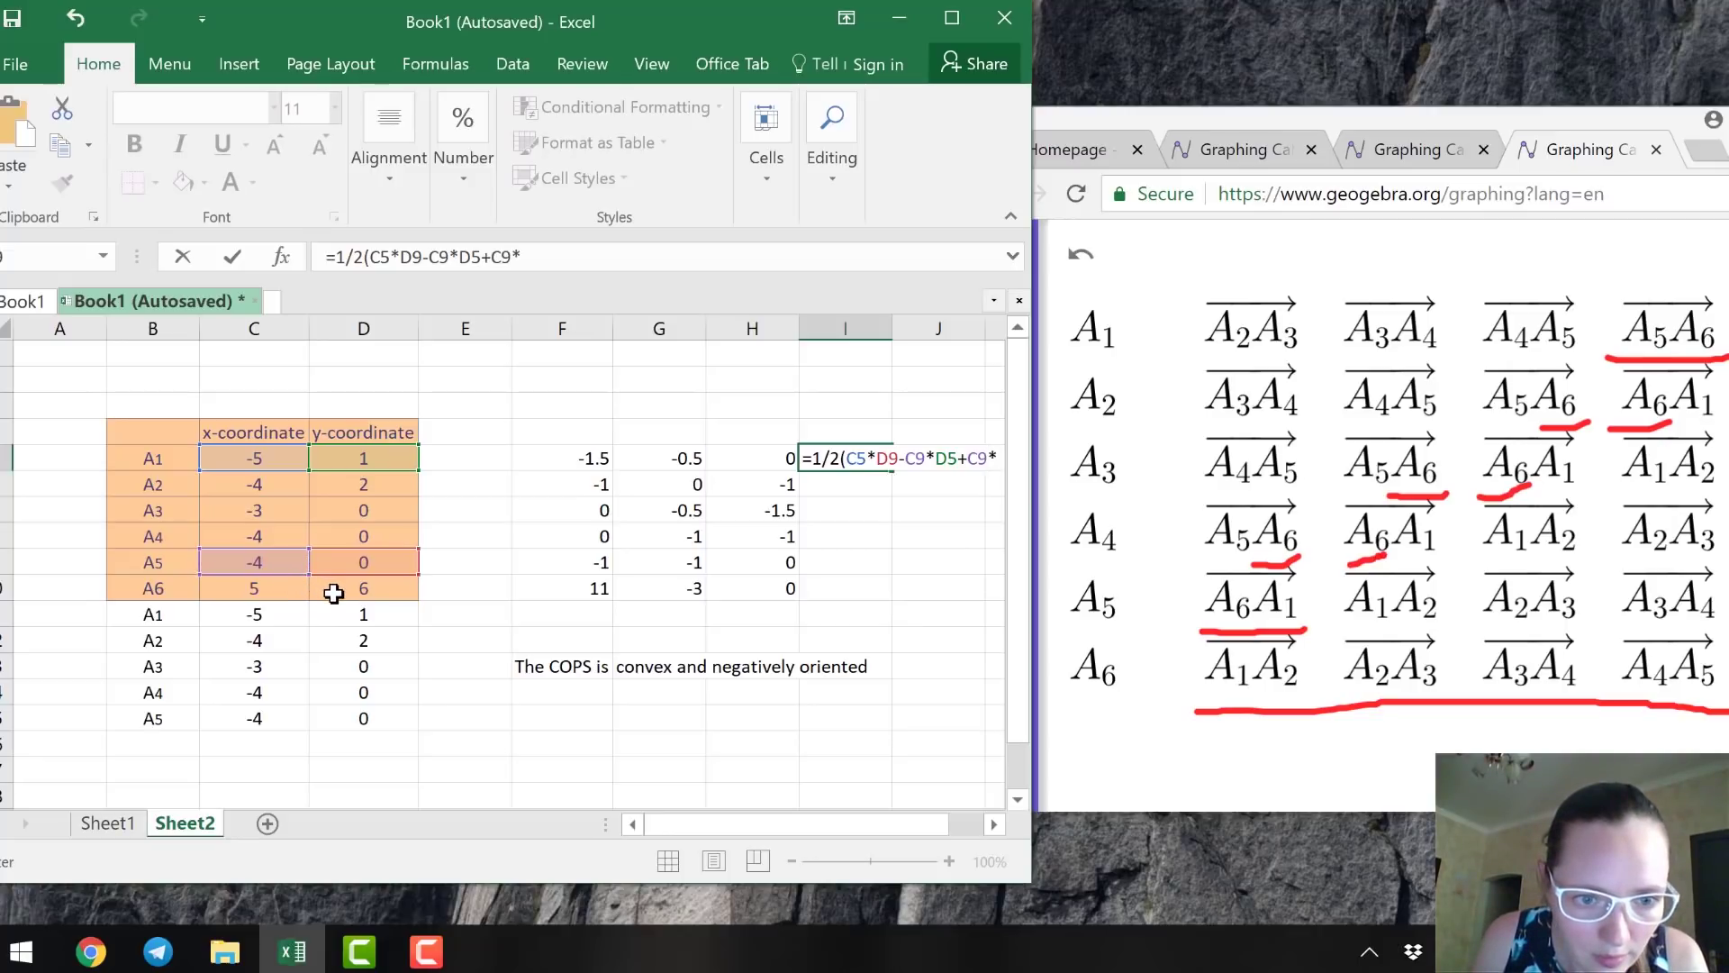
pyautogui.click(335, 594)
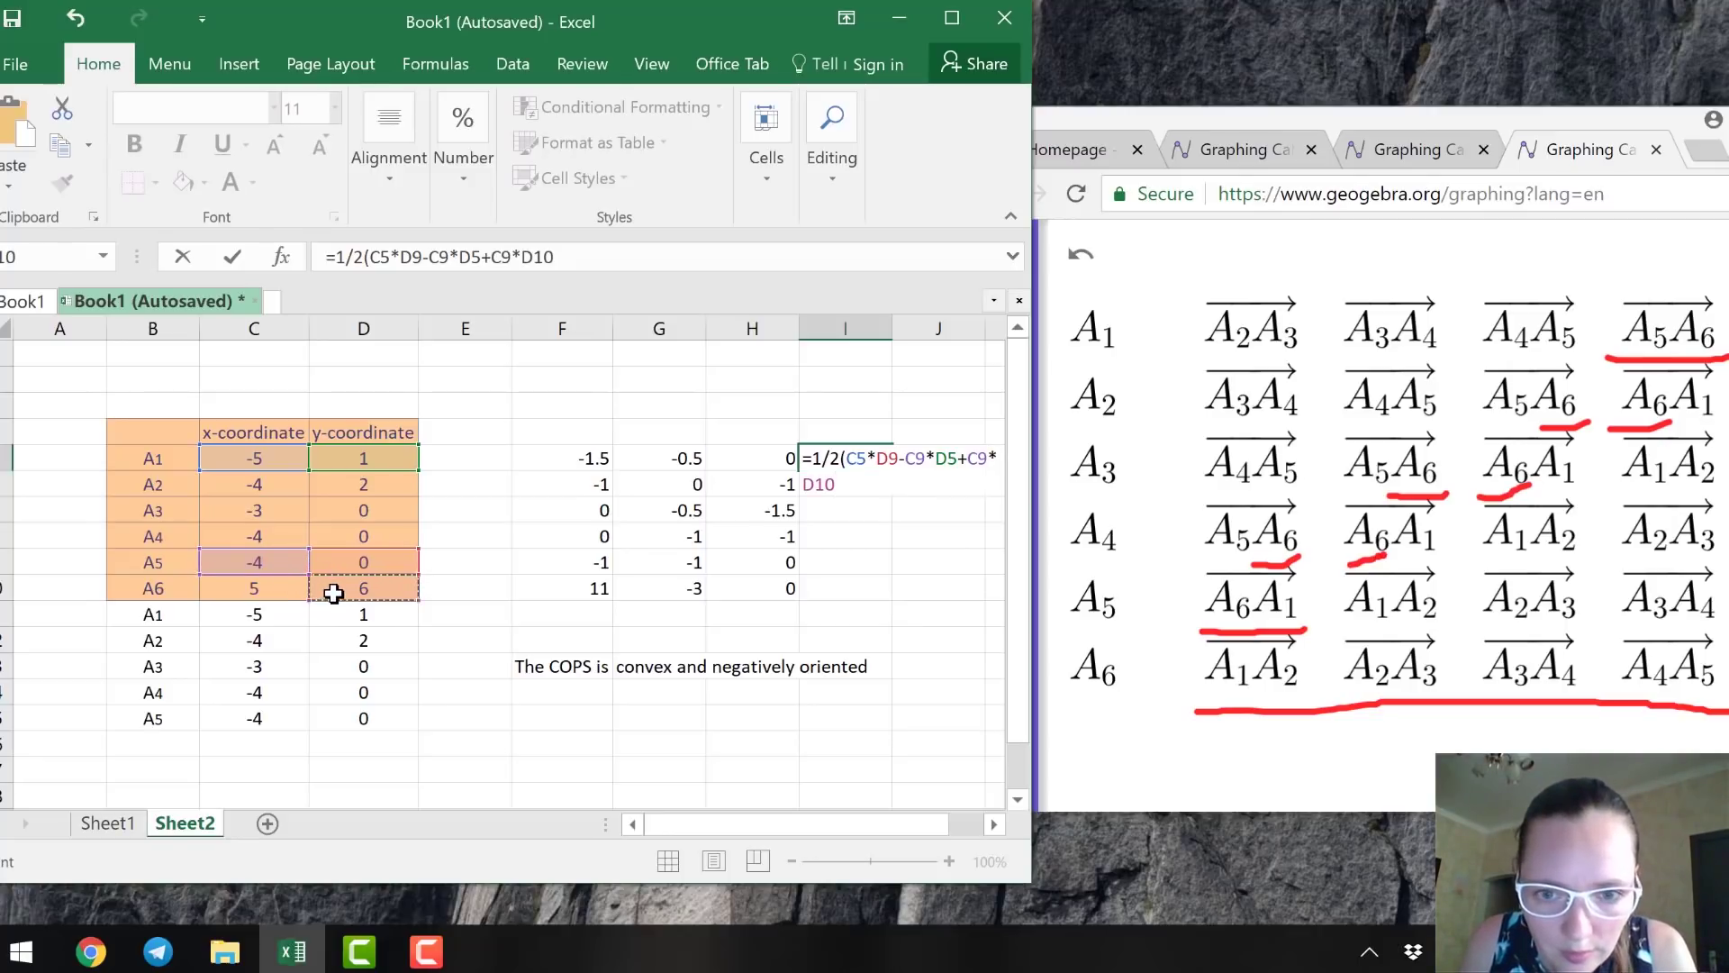
pyautogui.write('-')
pyautogui.click(349, 564)
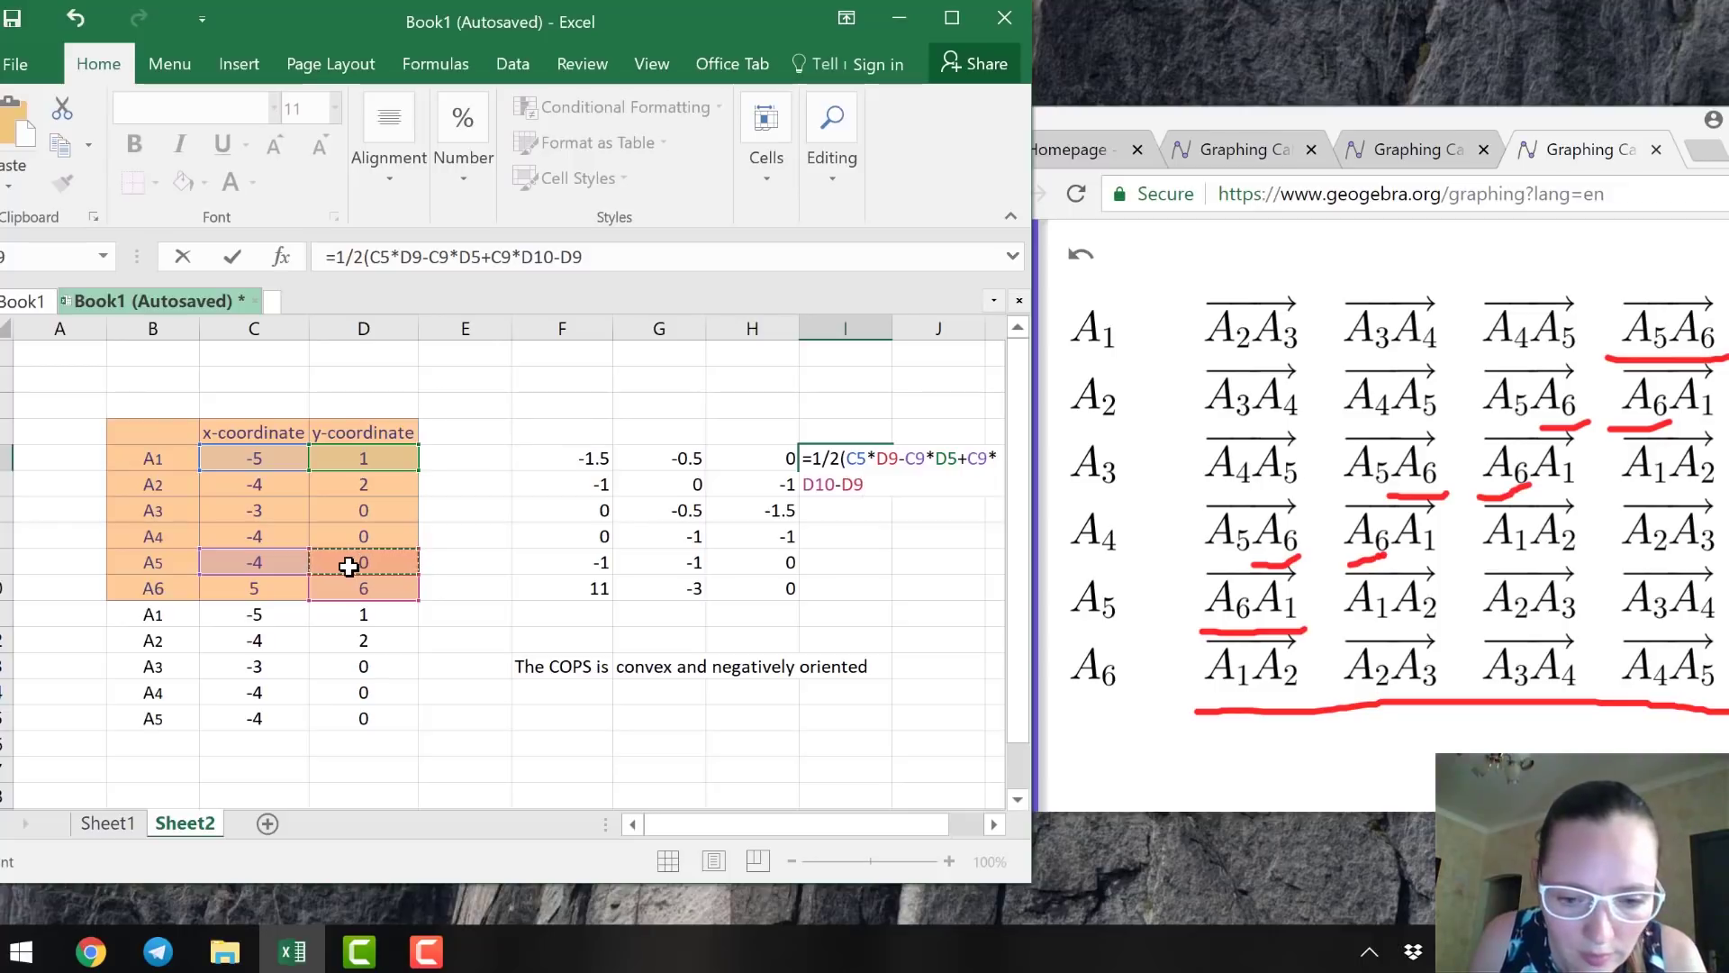
pyautogui.write('*')
pyautogui.click(260, 593)
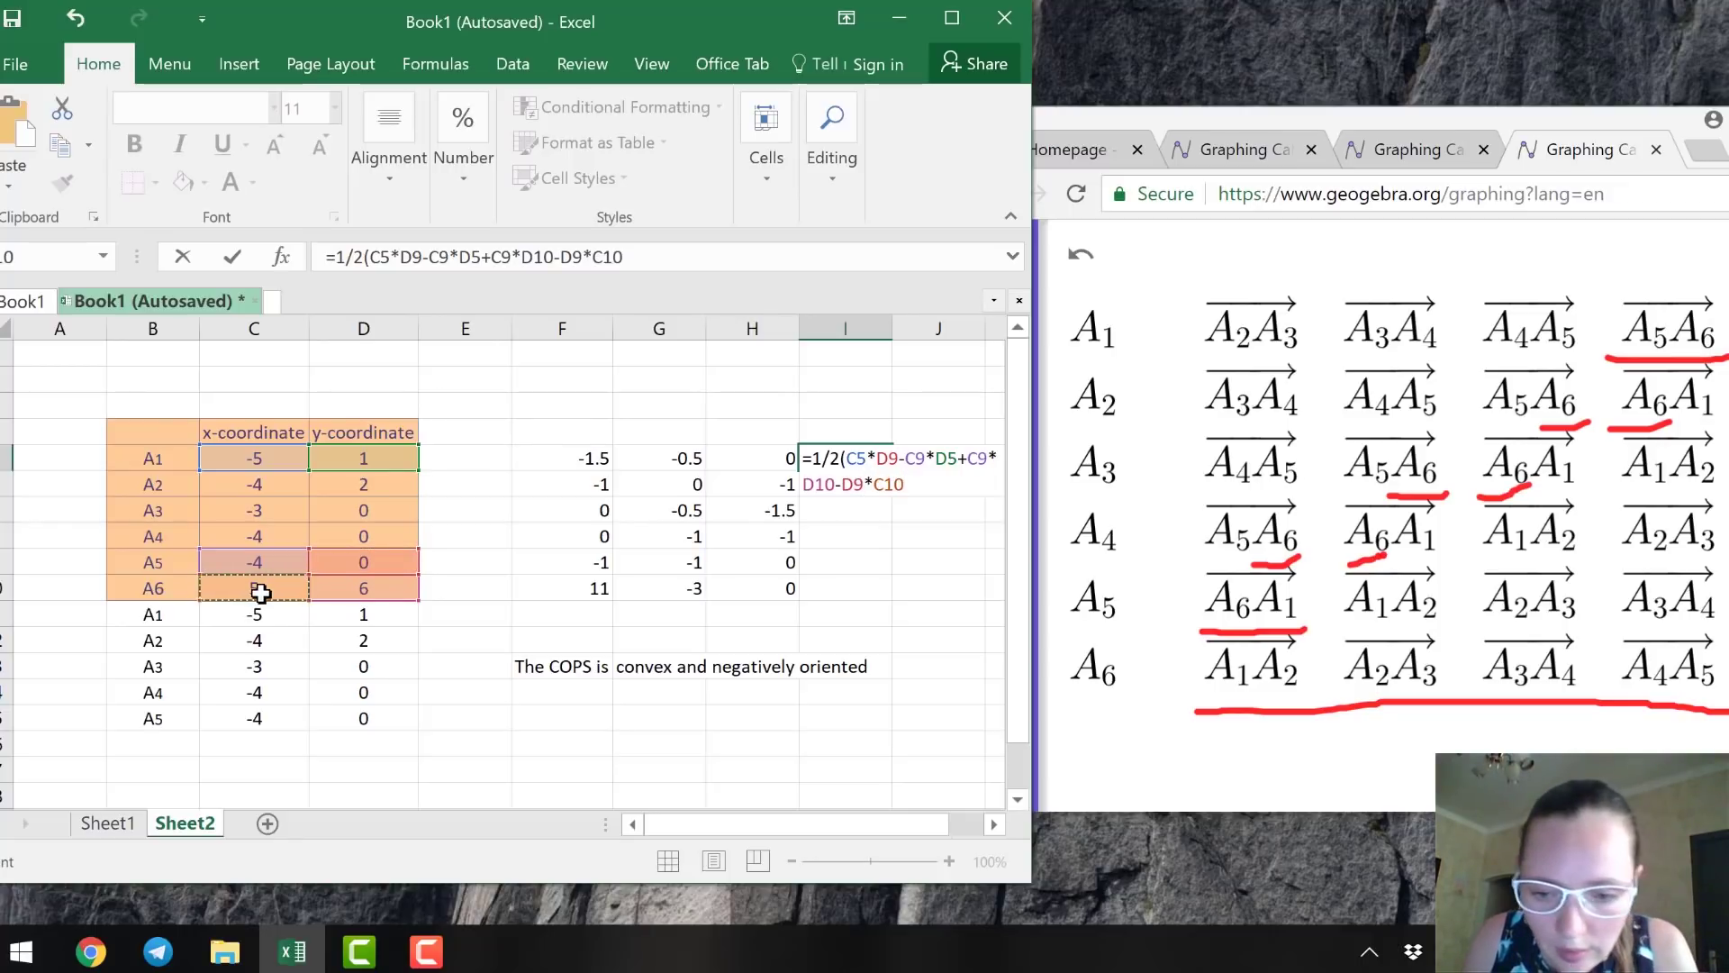
# Add the A6–A1 terms +C10*D5-C5*D10 to the I5 formula and close its parenthesis.
pyautogui.write('+')
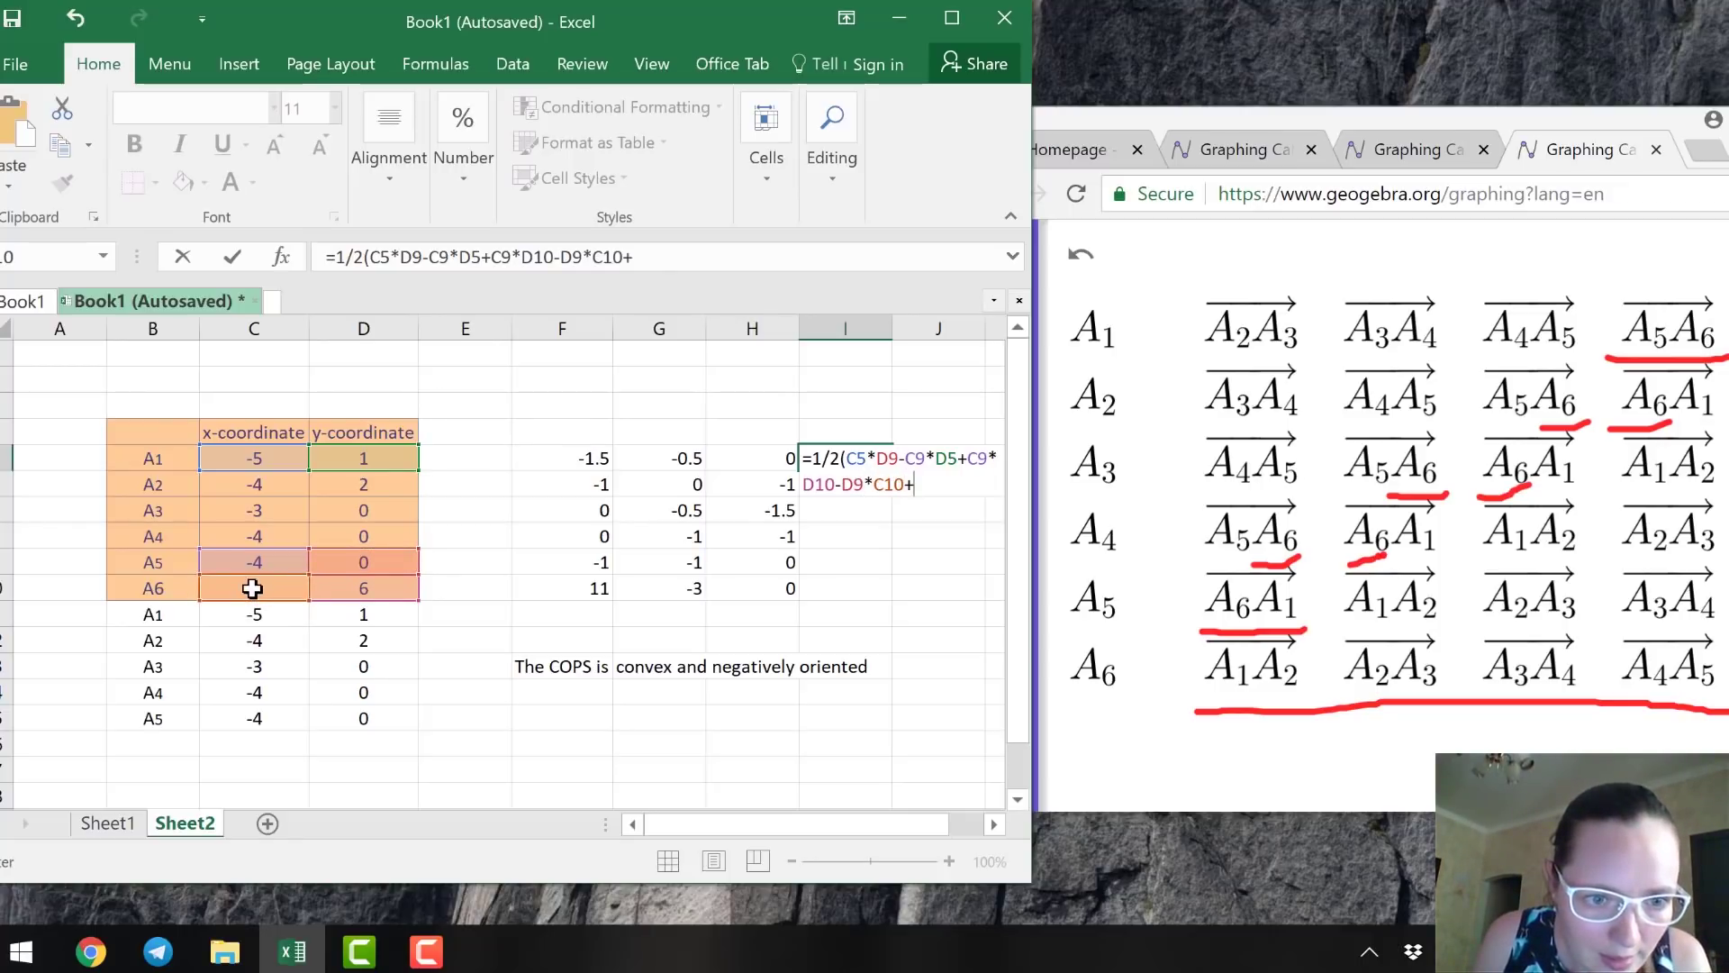
pyautogui.click(252, 588)
pyautogui.write('*')
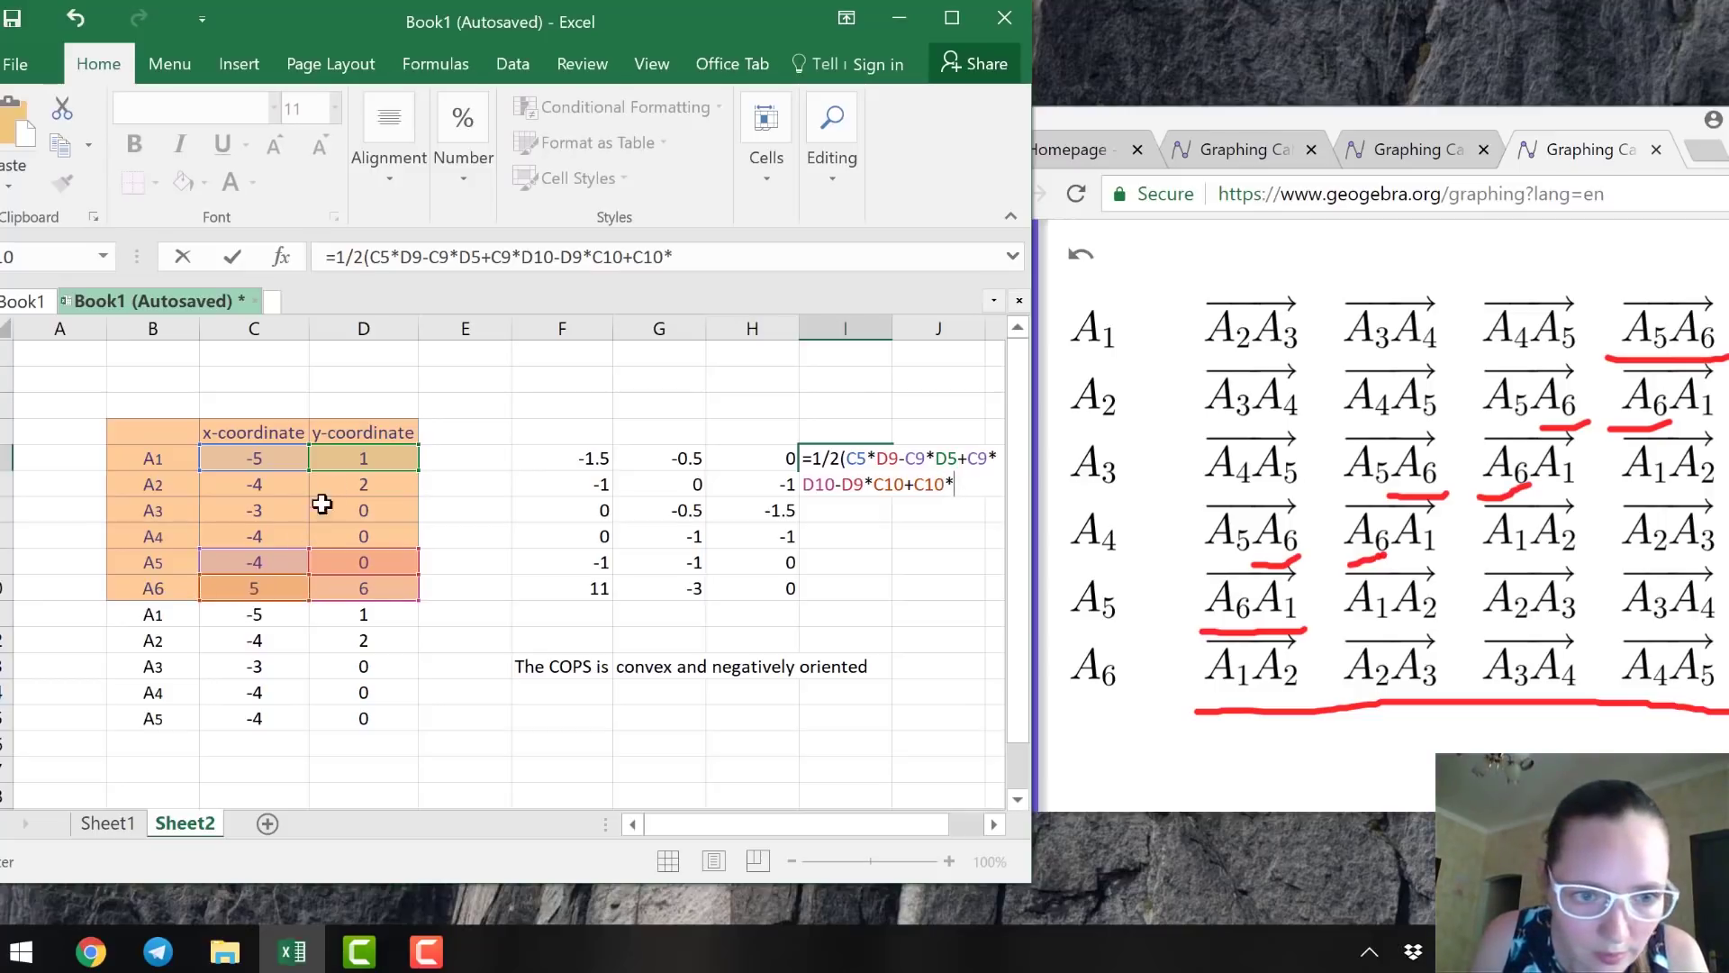
pyautogui.click(343, 458)
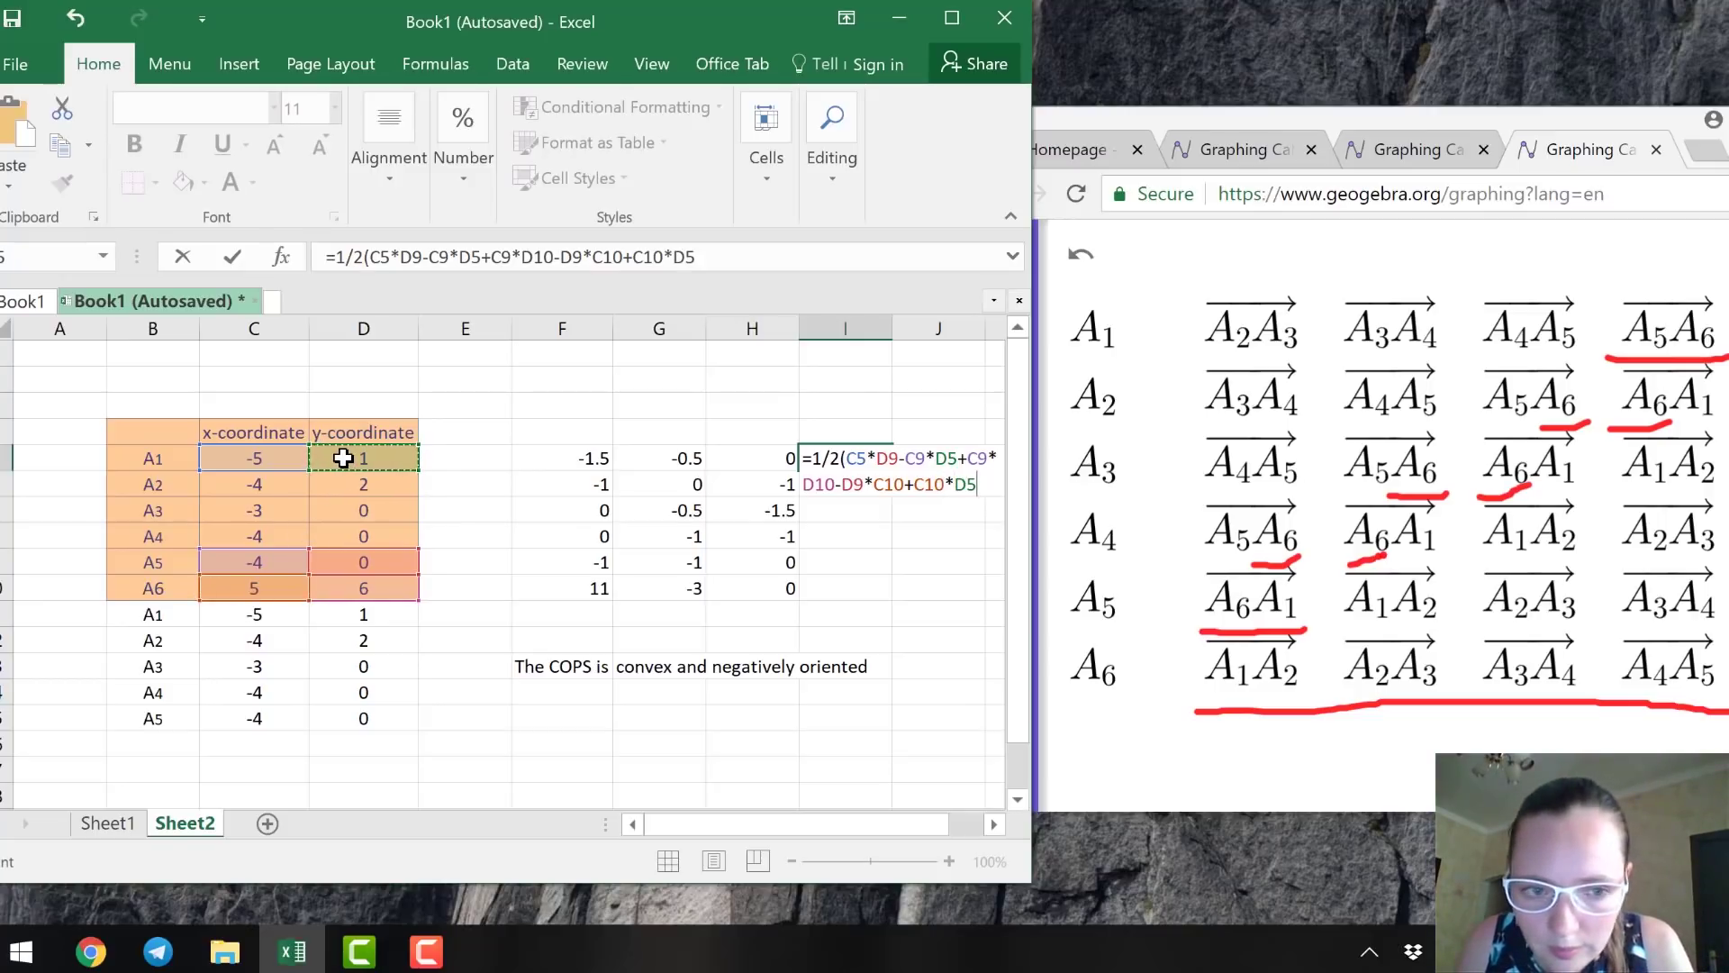
pyautogui.write('-')
pyautogui.click(270, 460)
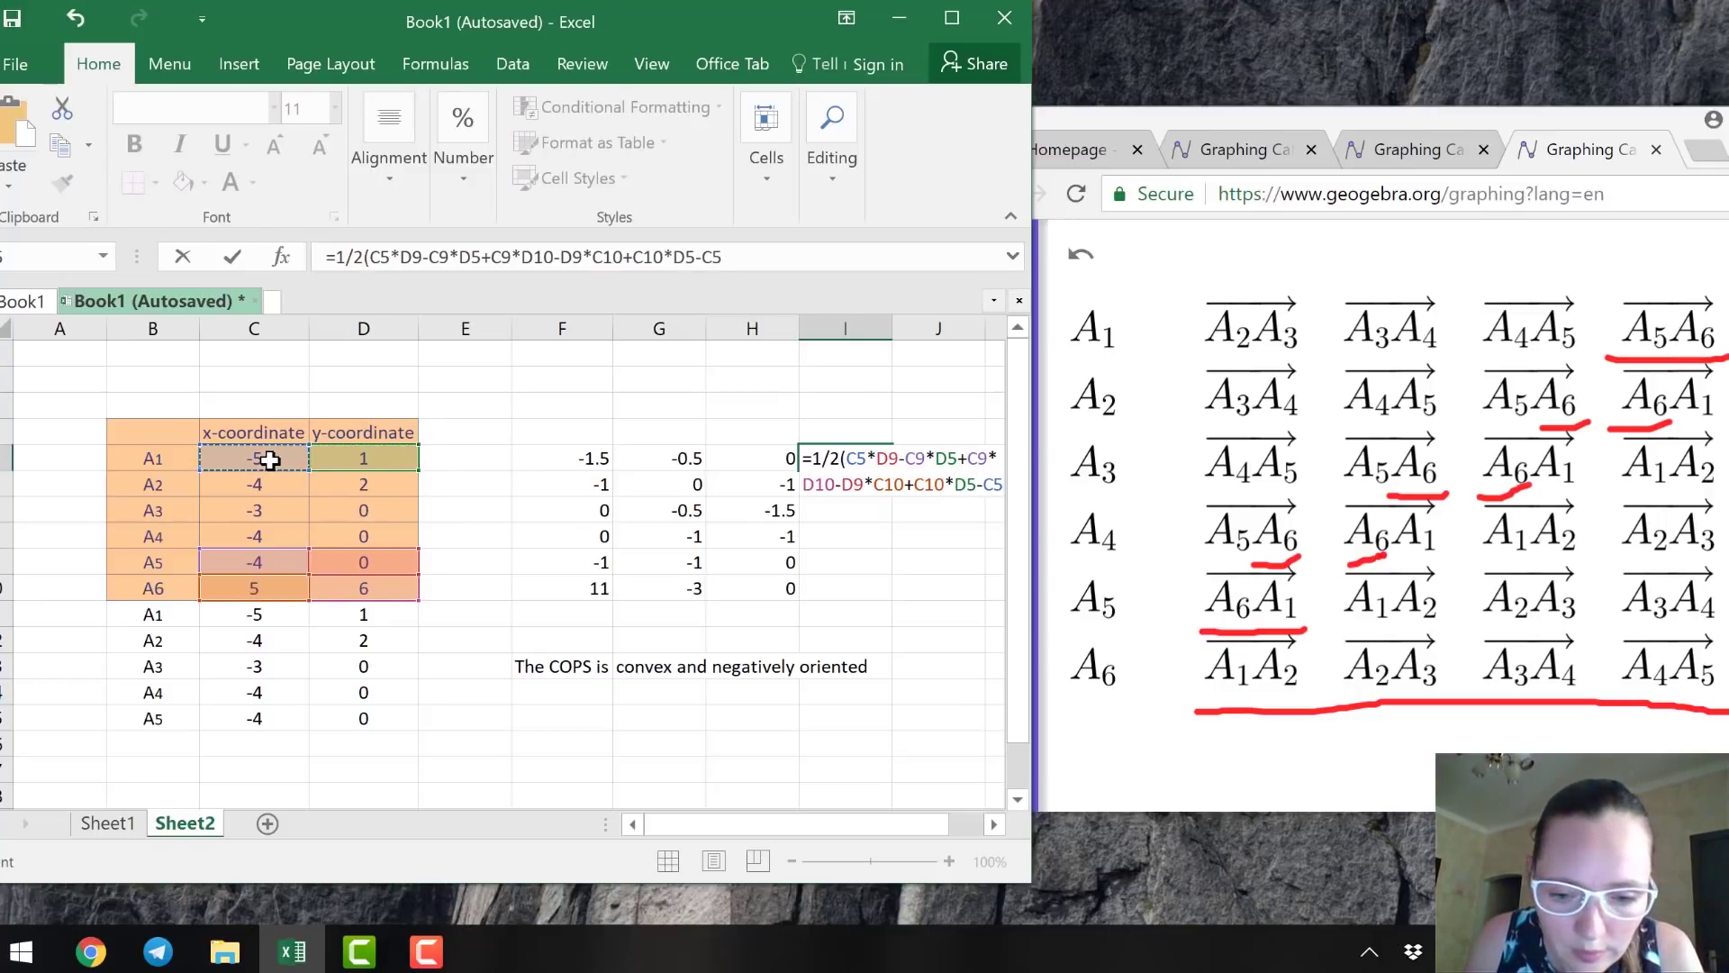
pyautogui.write('*')
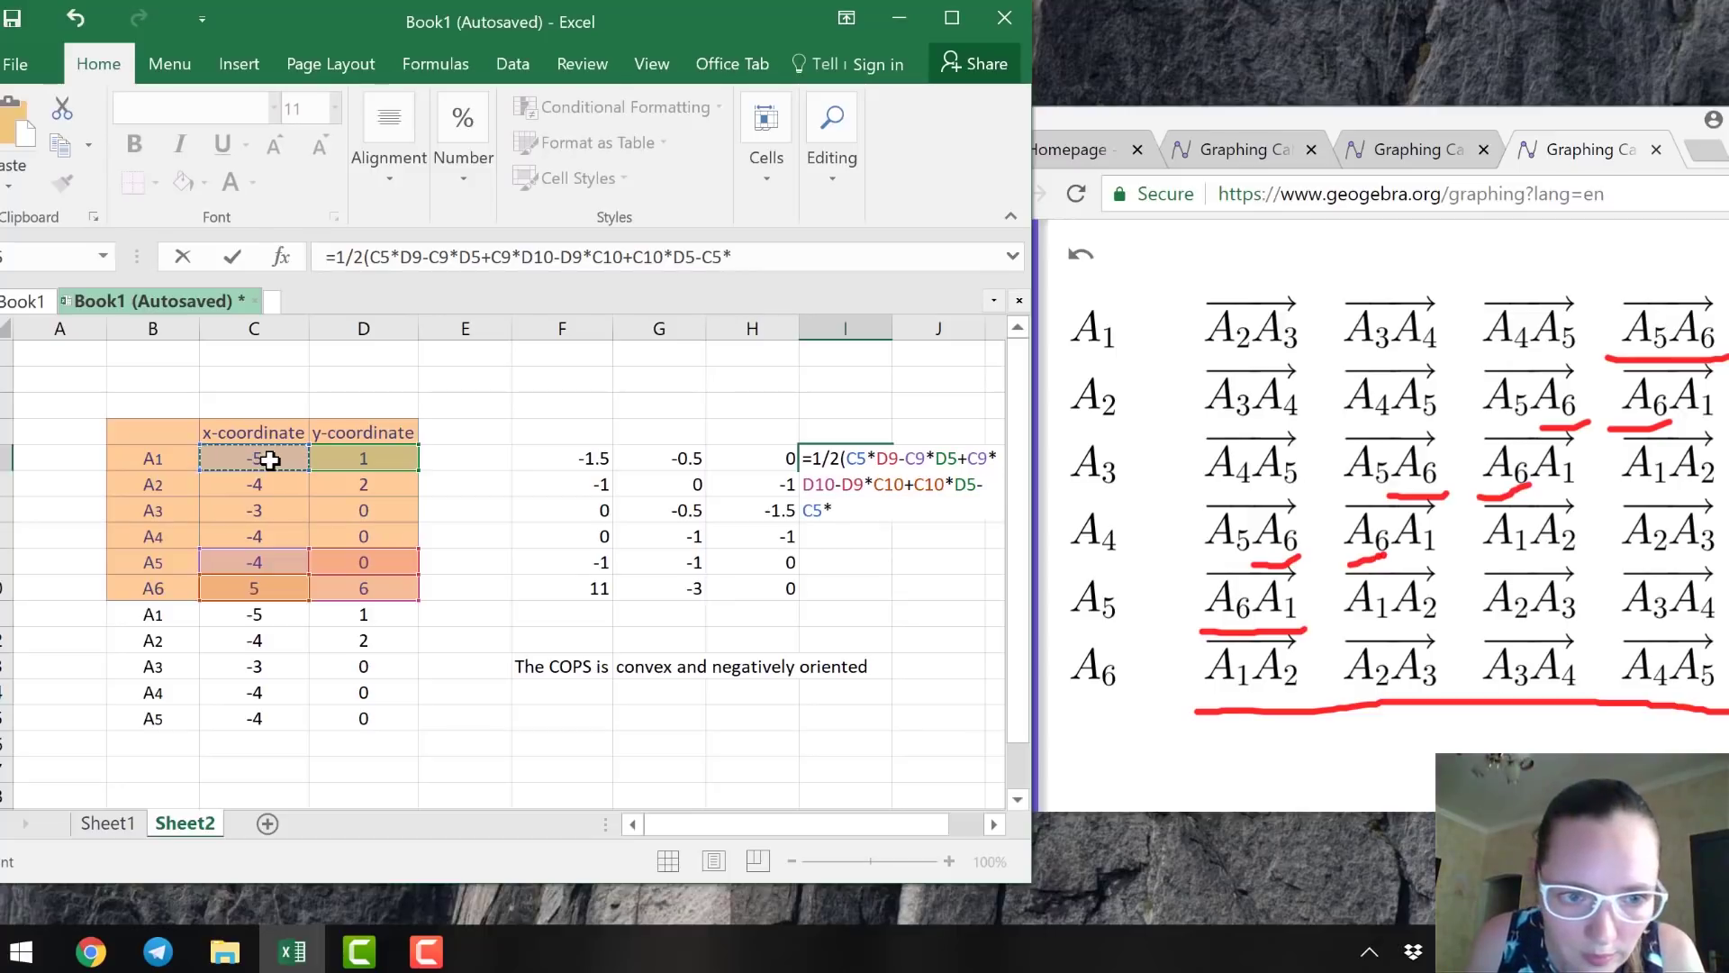
pyautogui.click(352, 592)
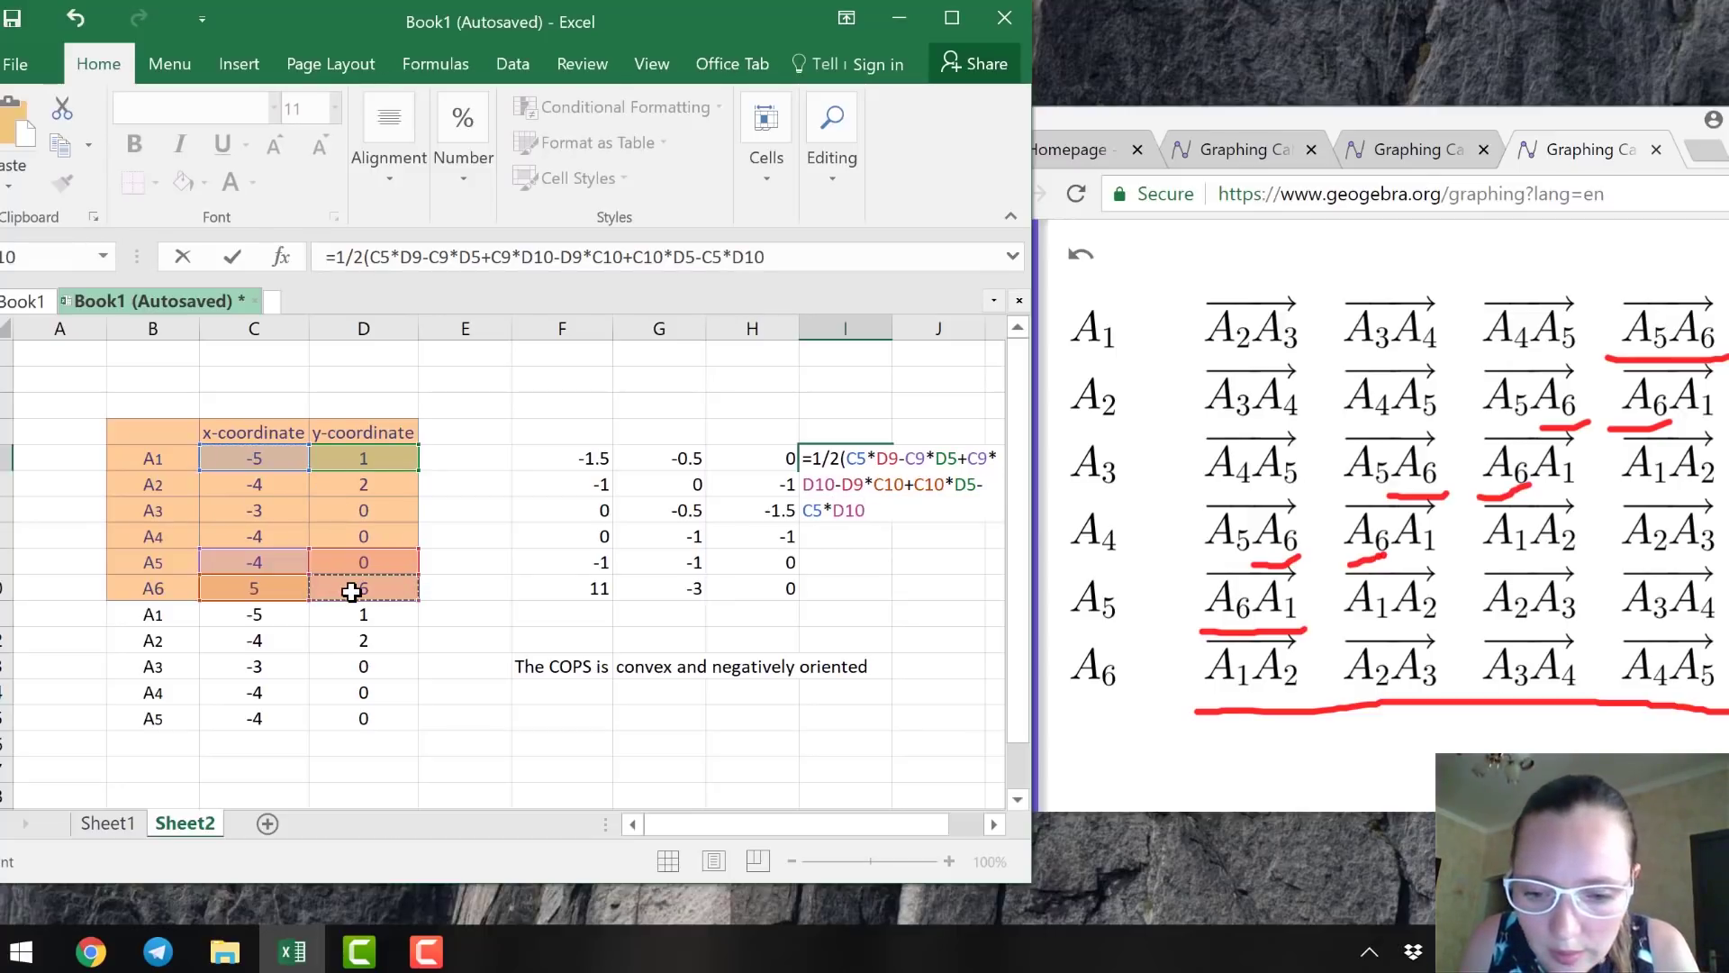
pyautogui.write(')')
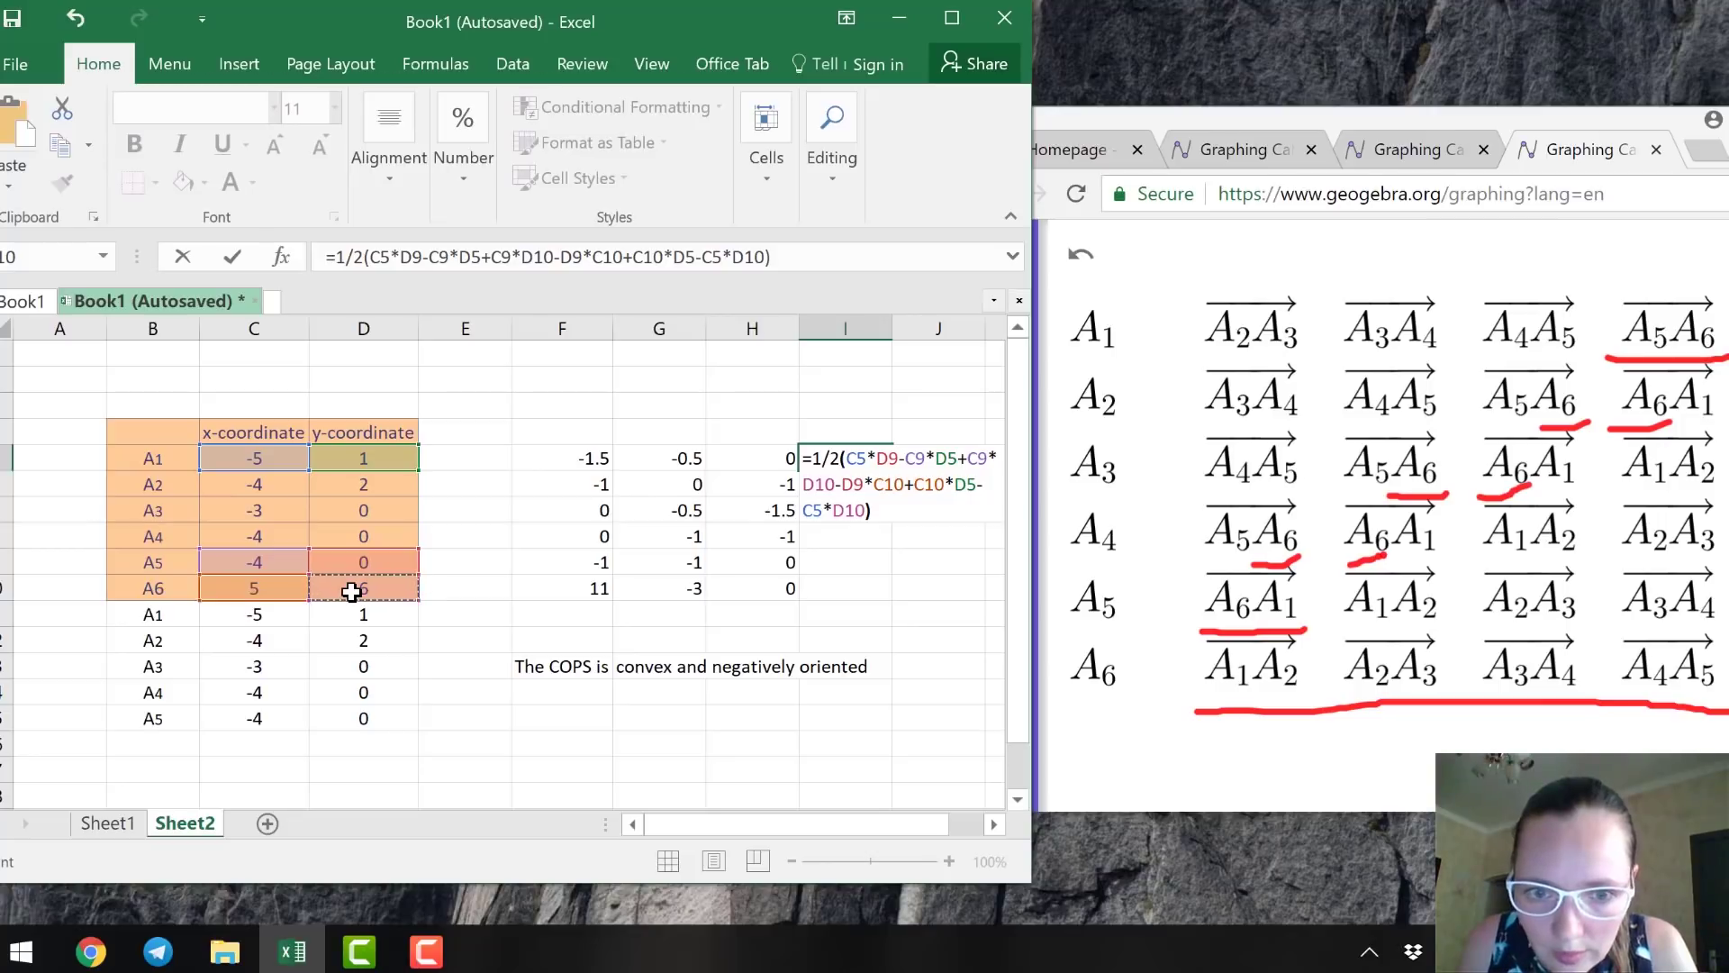
# Commit the I5 formula with a multiplication sign inserted after 1/2, and copy it down to I10.
pyautogui.press('Return')
pyautogui.click(828, 582)
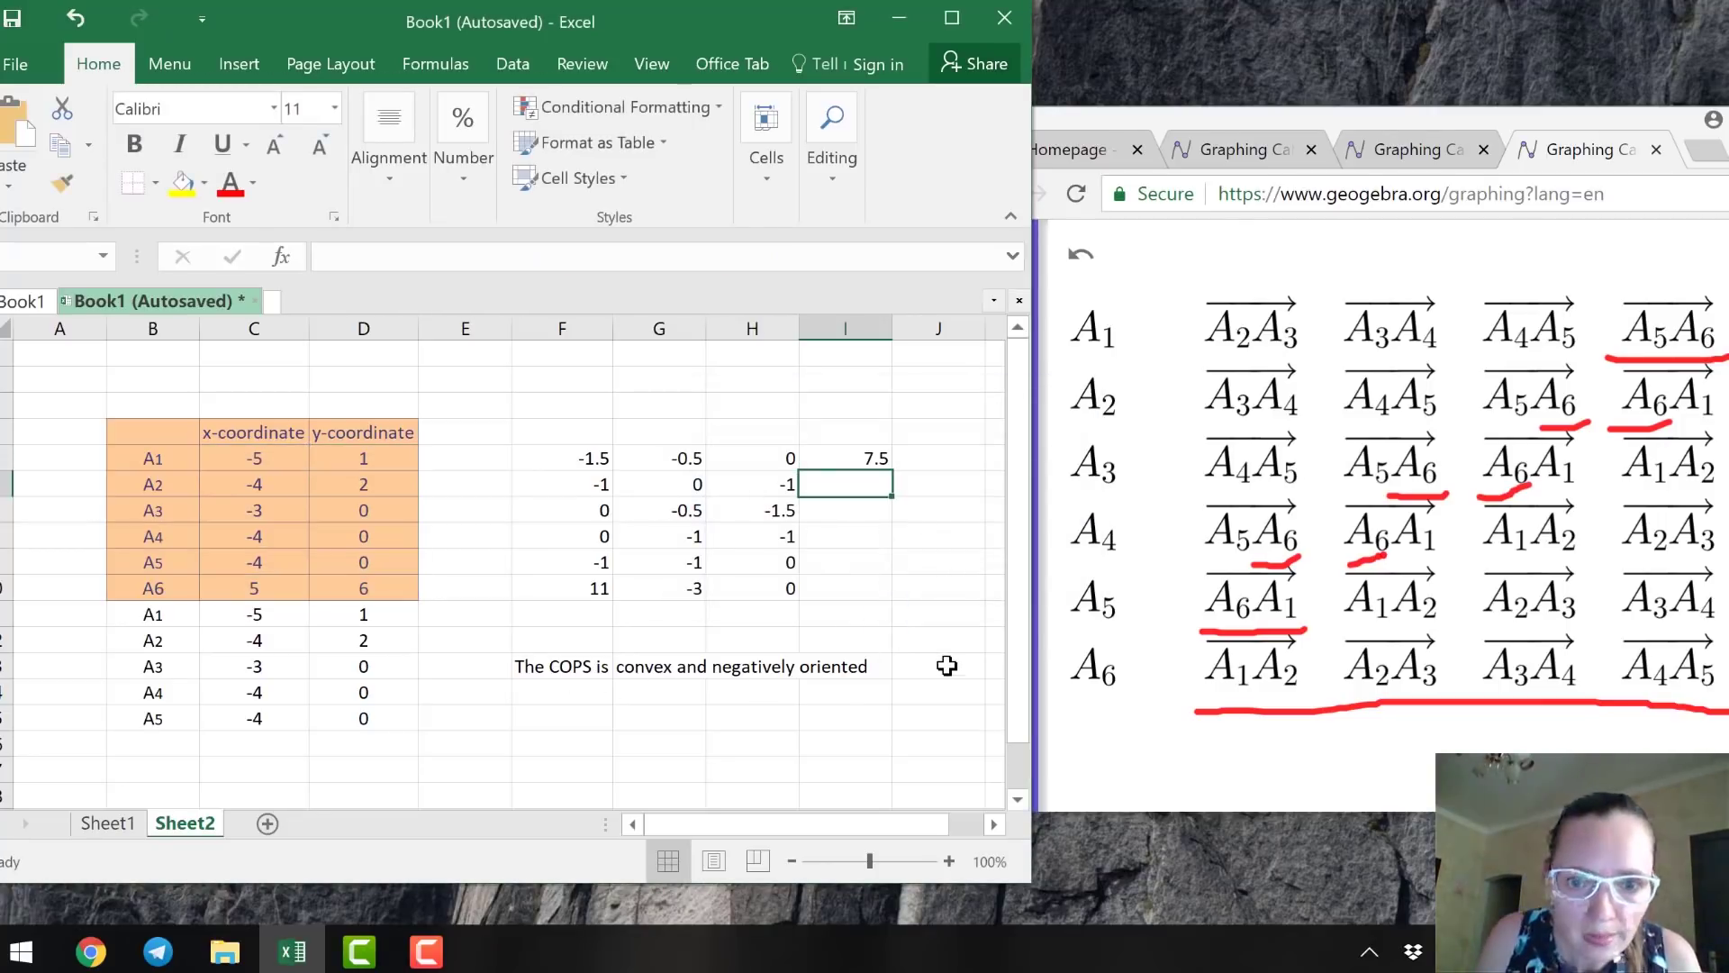
pyautogui.click(870, 458)
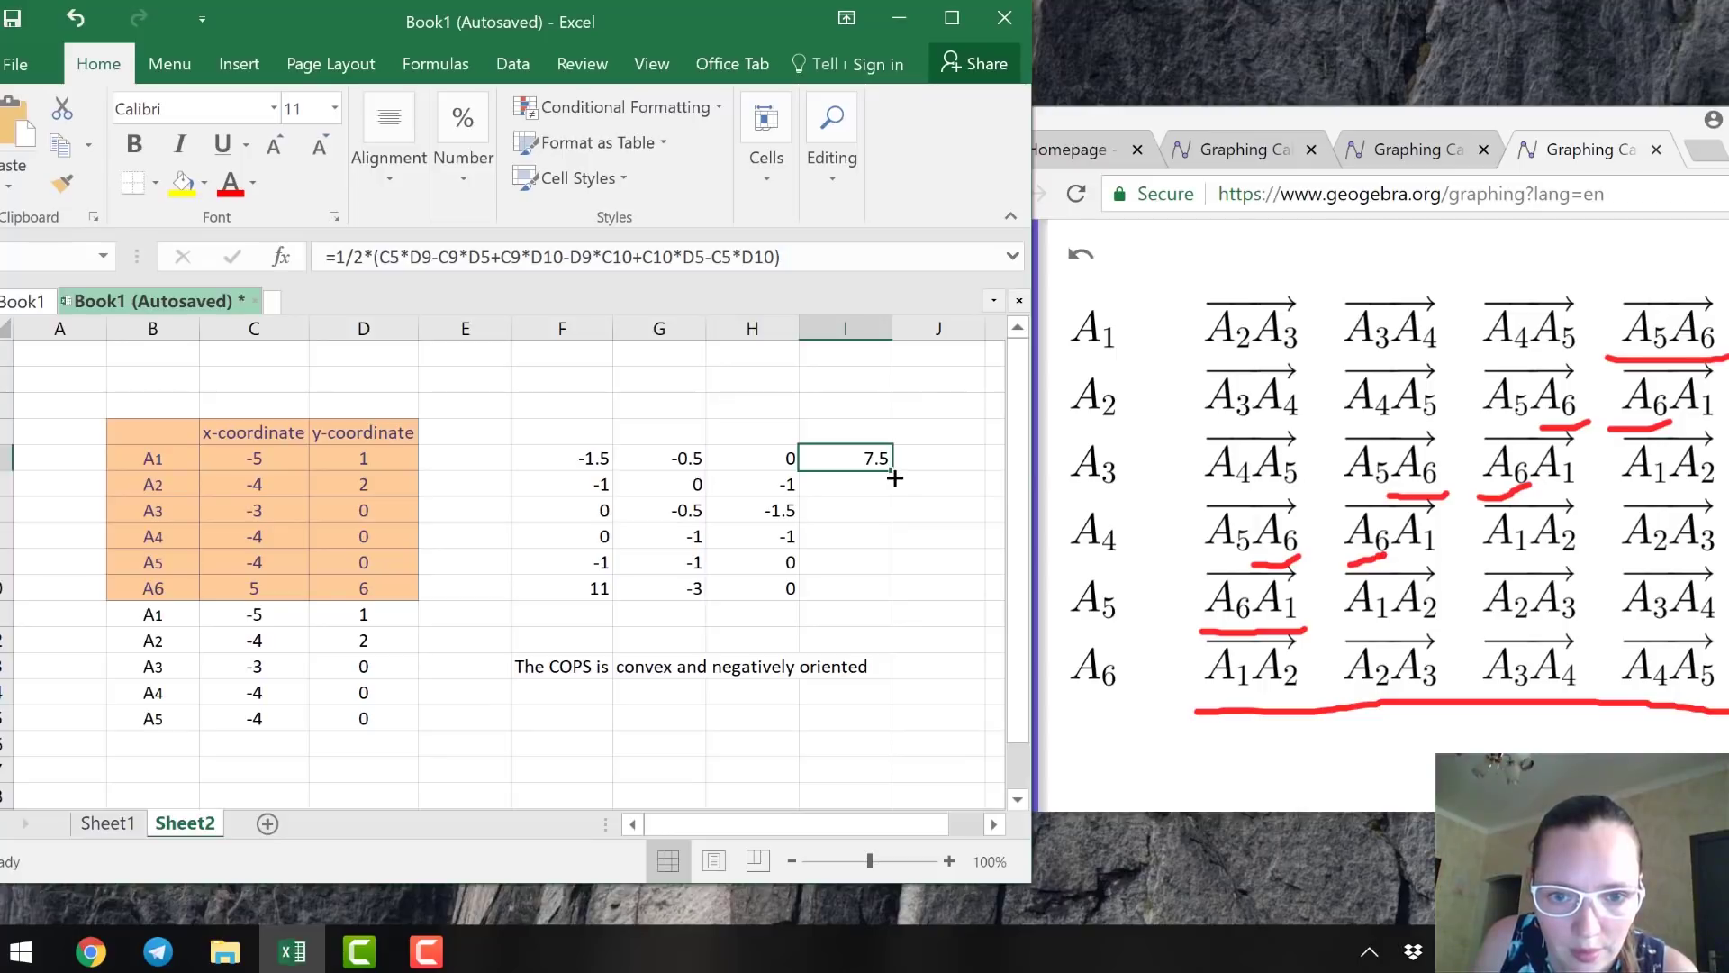
pyautogui.moveTo(894, 477); pyautogui.dragTo(905, 605)
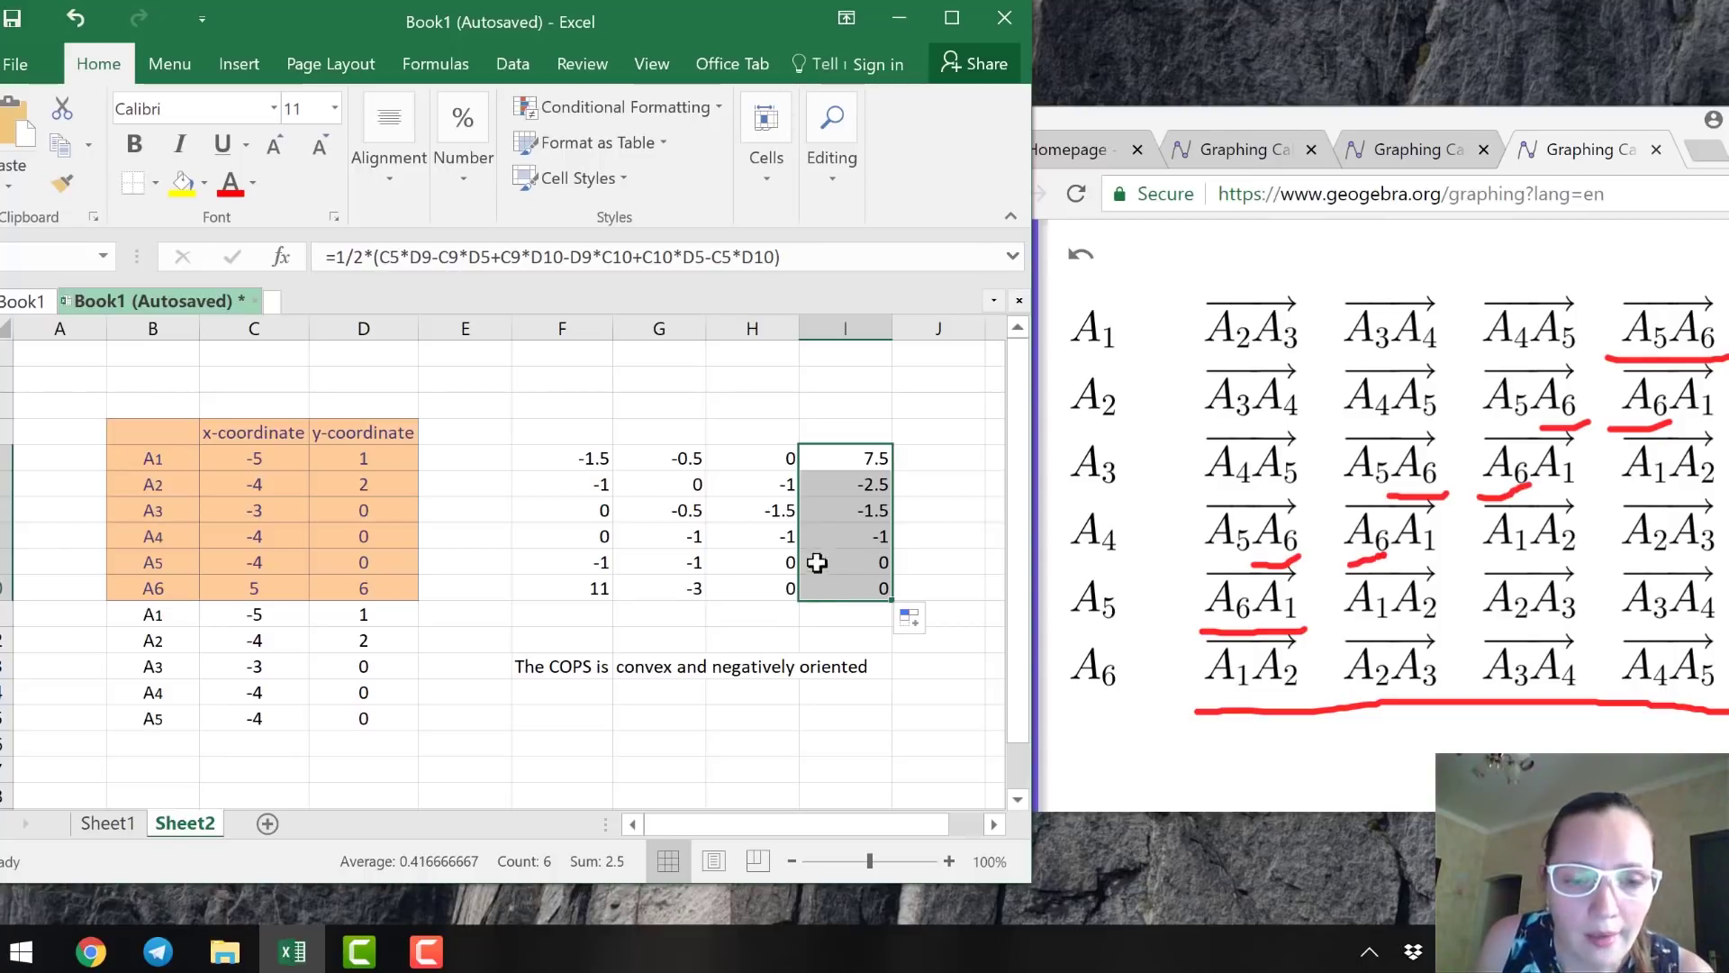
# Examine the convexity formula in G13 and the area formulas in the A6 row.
pyautogui.click(625, 678)
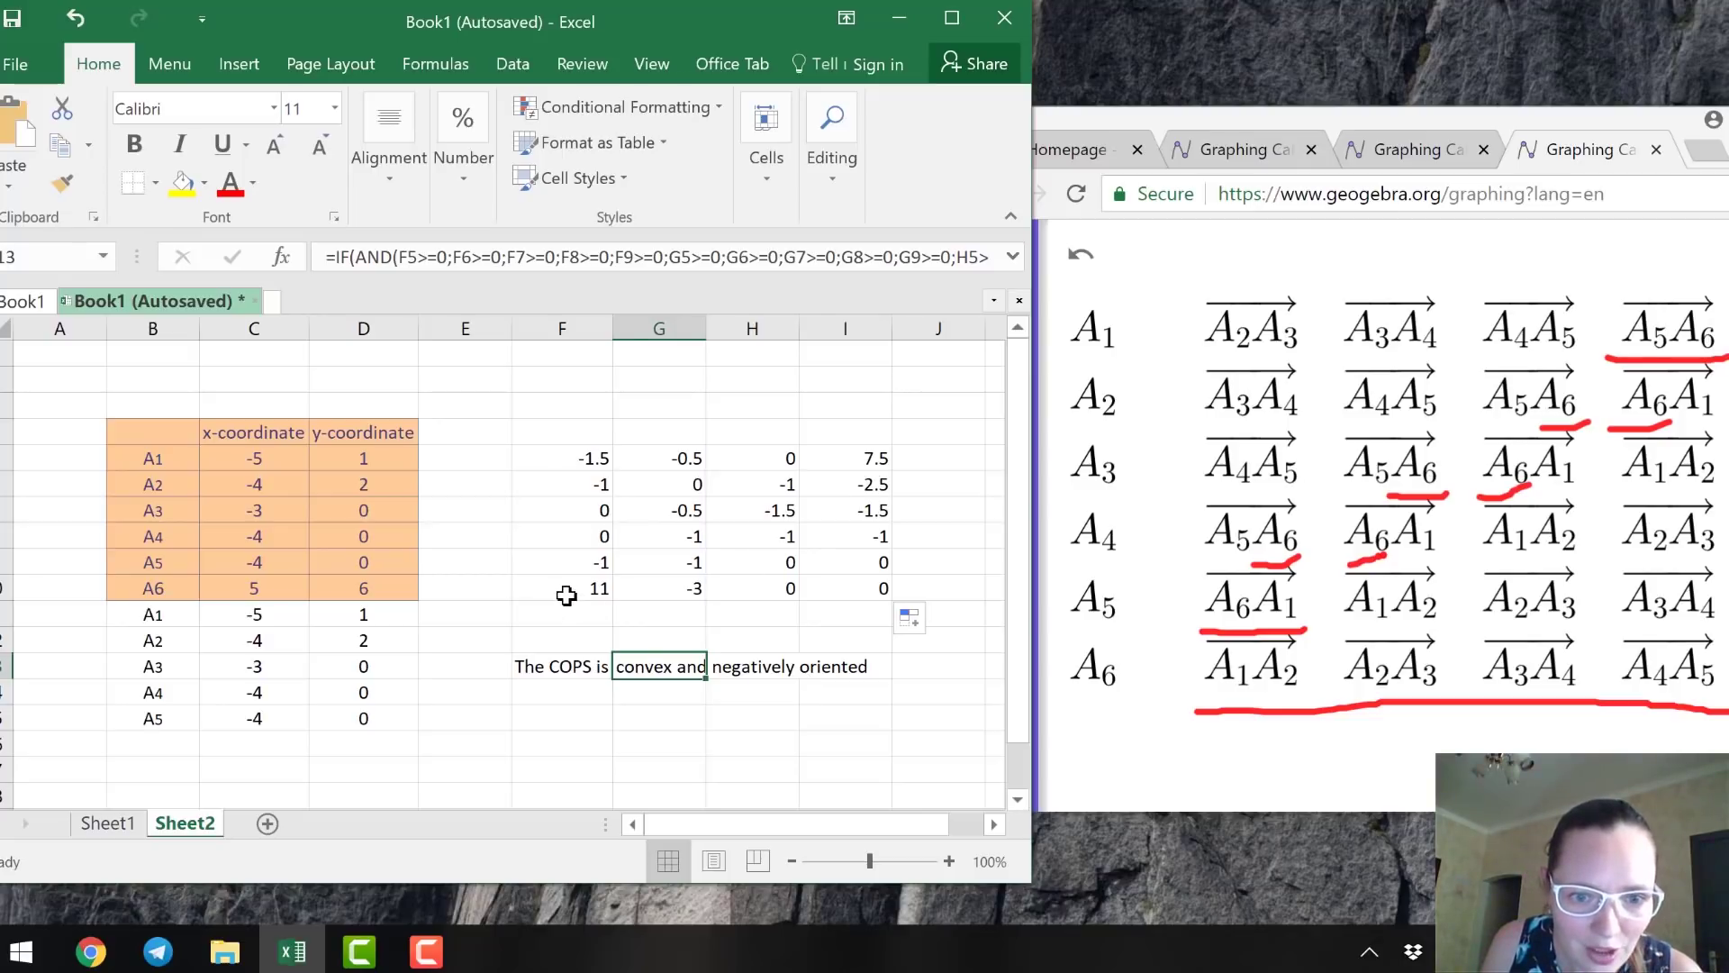
pyautogui.click(608, 593)
pyautogui.click(662, 587)
pyautogui.click(749, 587)
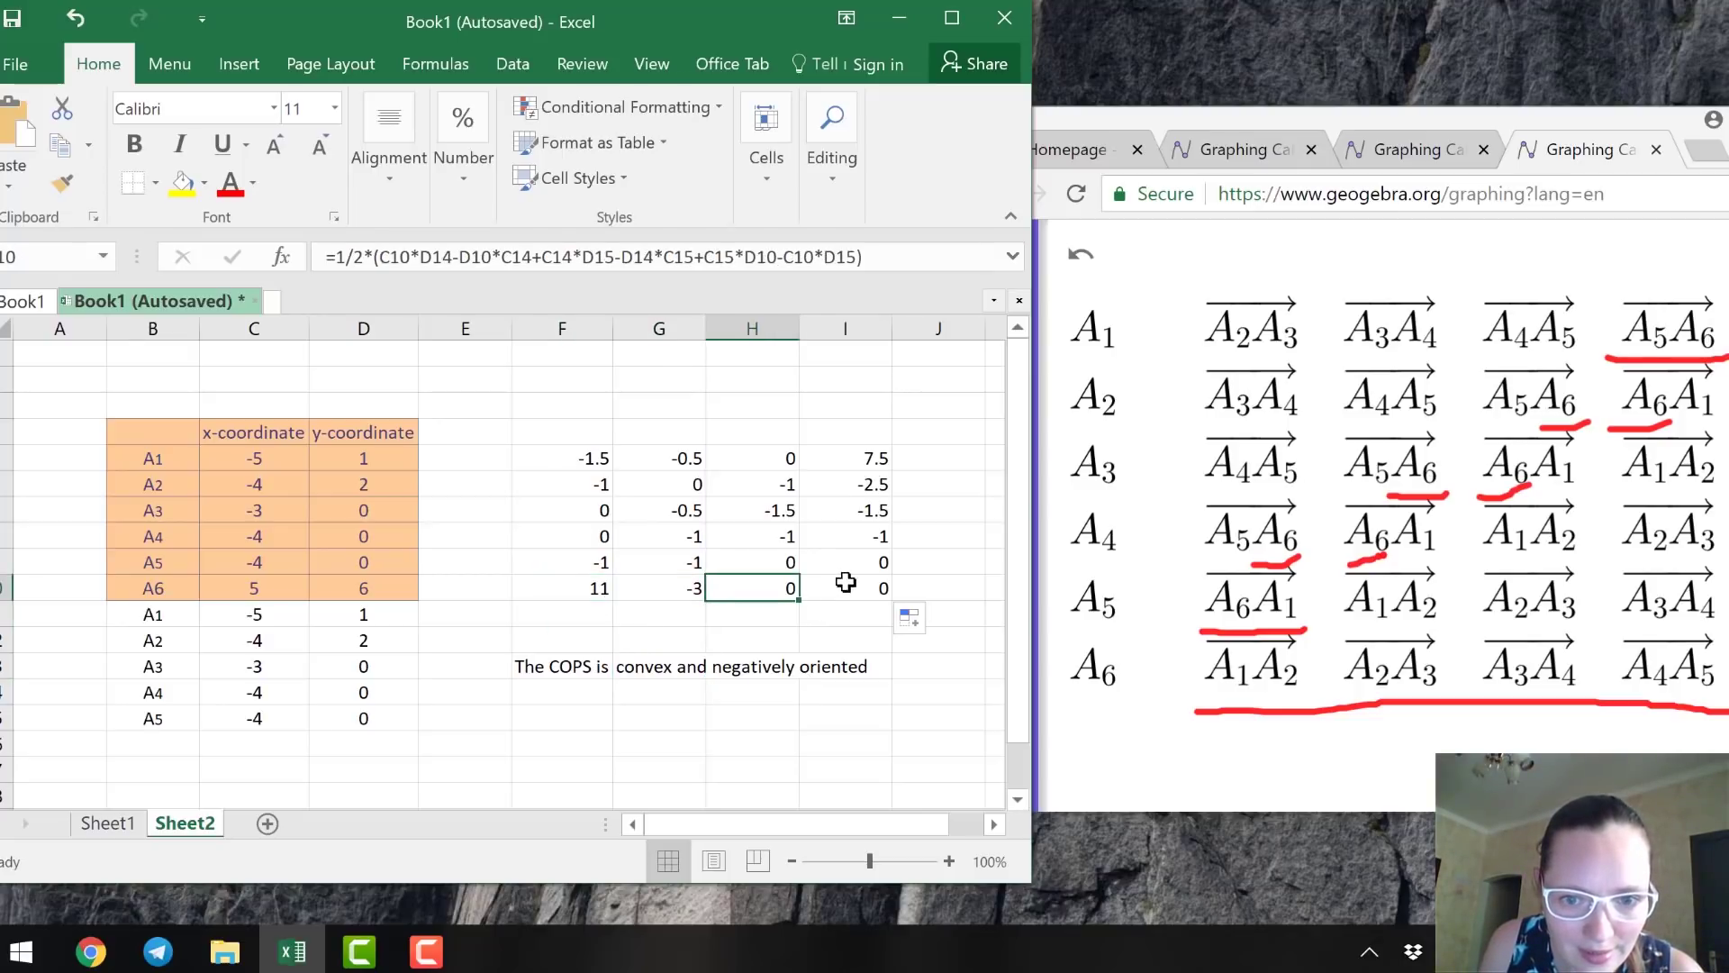
pyautogui.click(686, 676)
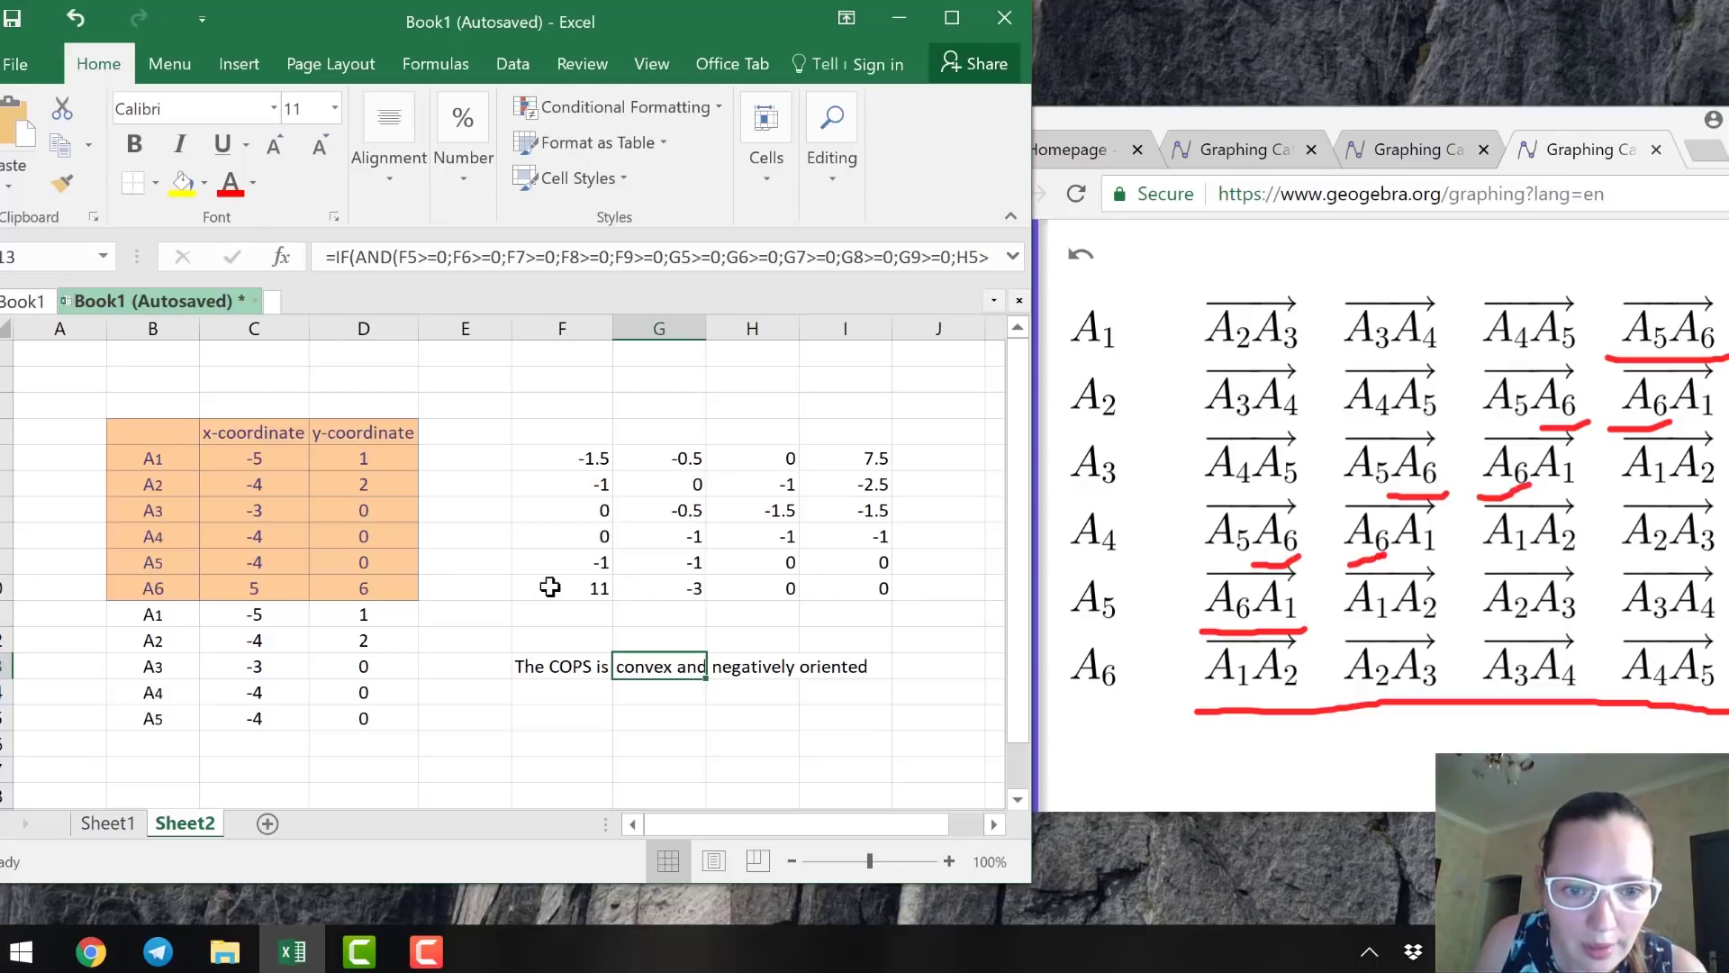
# Insert the A6-row conditions F10>=0;G10>=0;H10>=0;I10>=0; after F9>=0 in the first AND of the G13 formula.
pyautogui.click(655, 257)
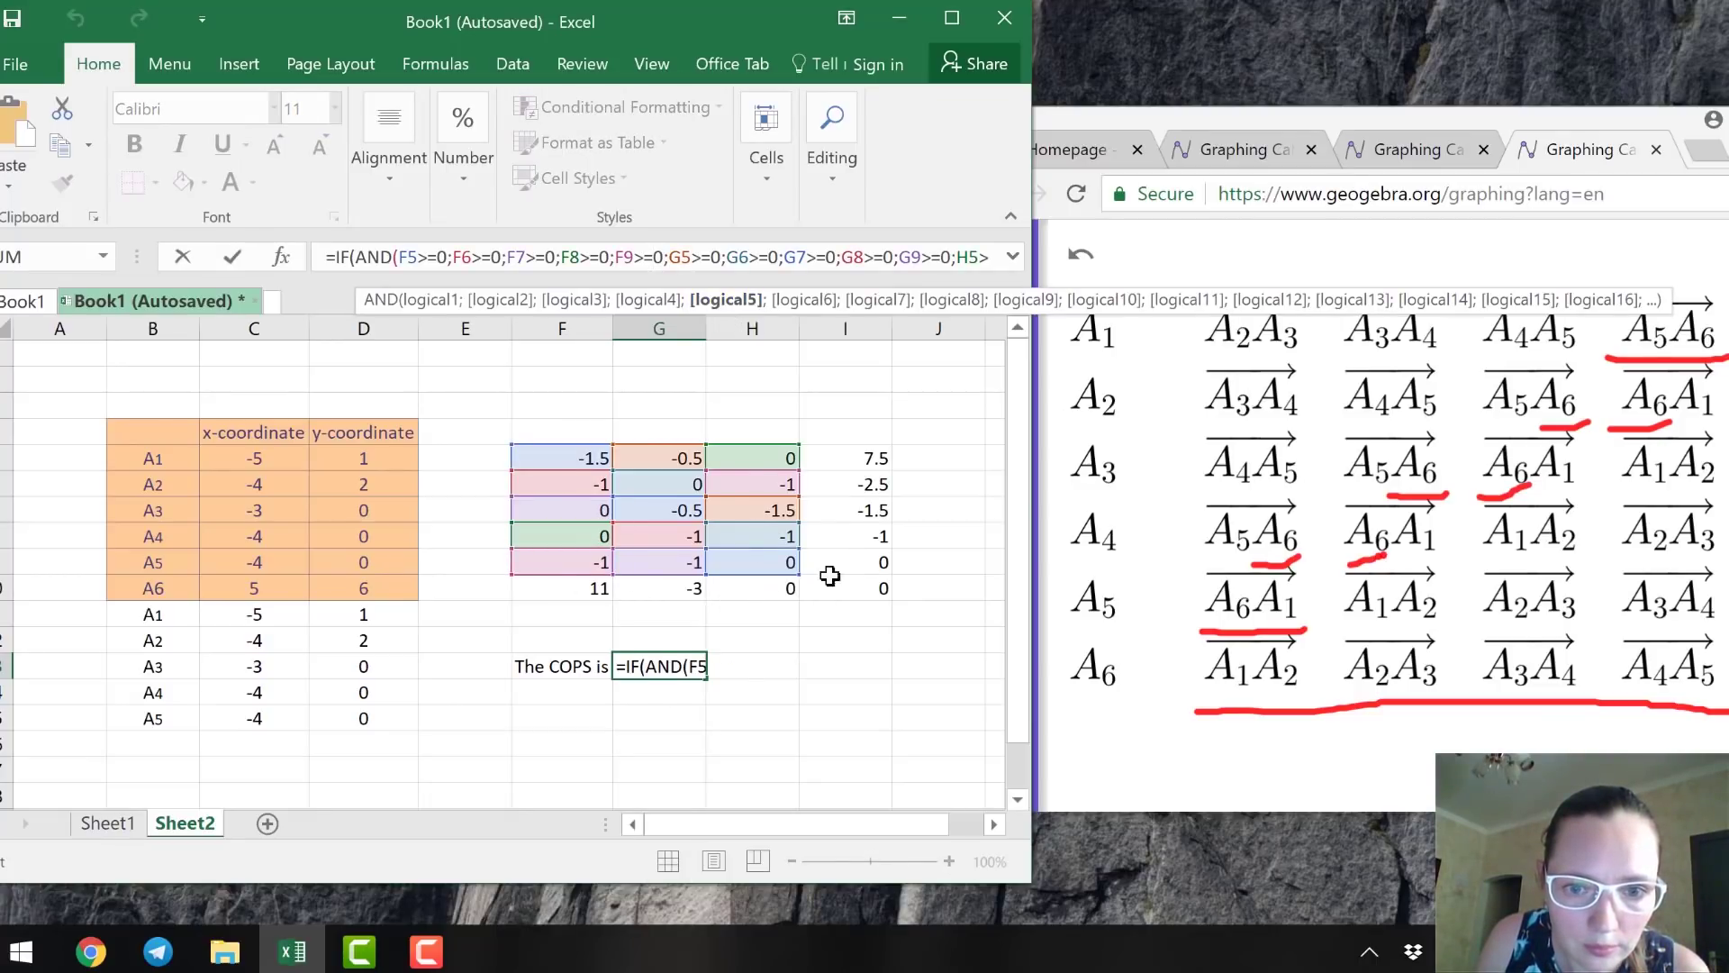
pyautogui.press('Right')
pyautogui.press('Right')
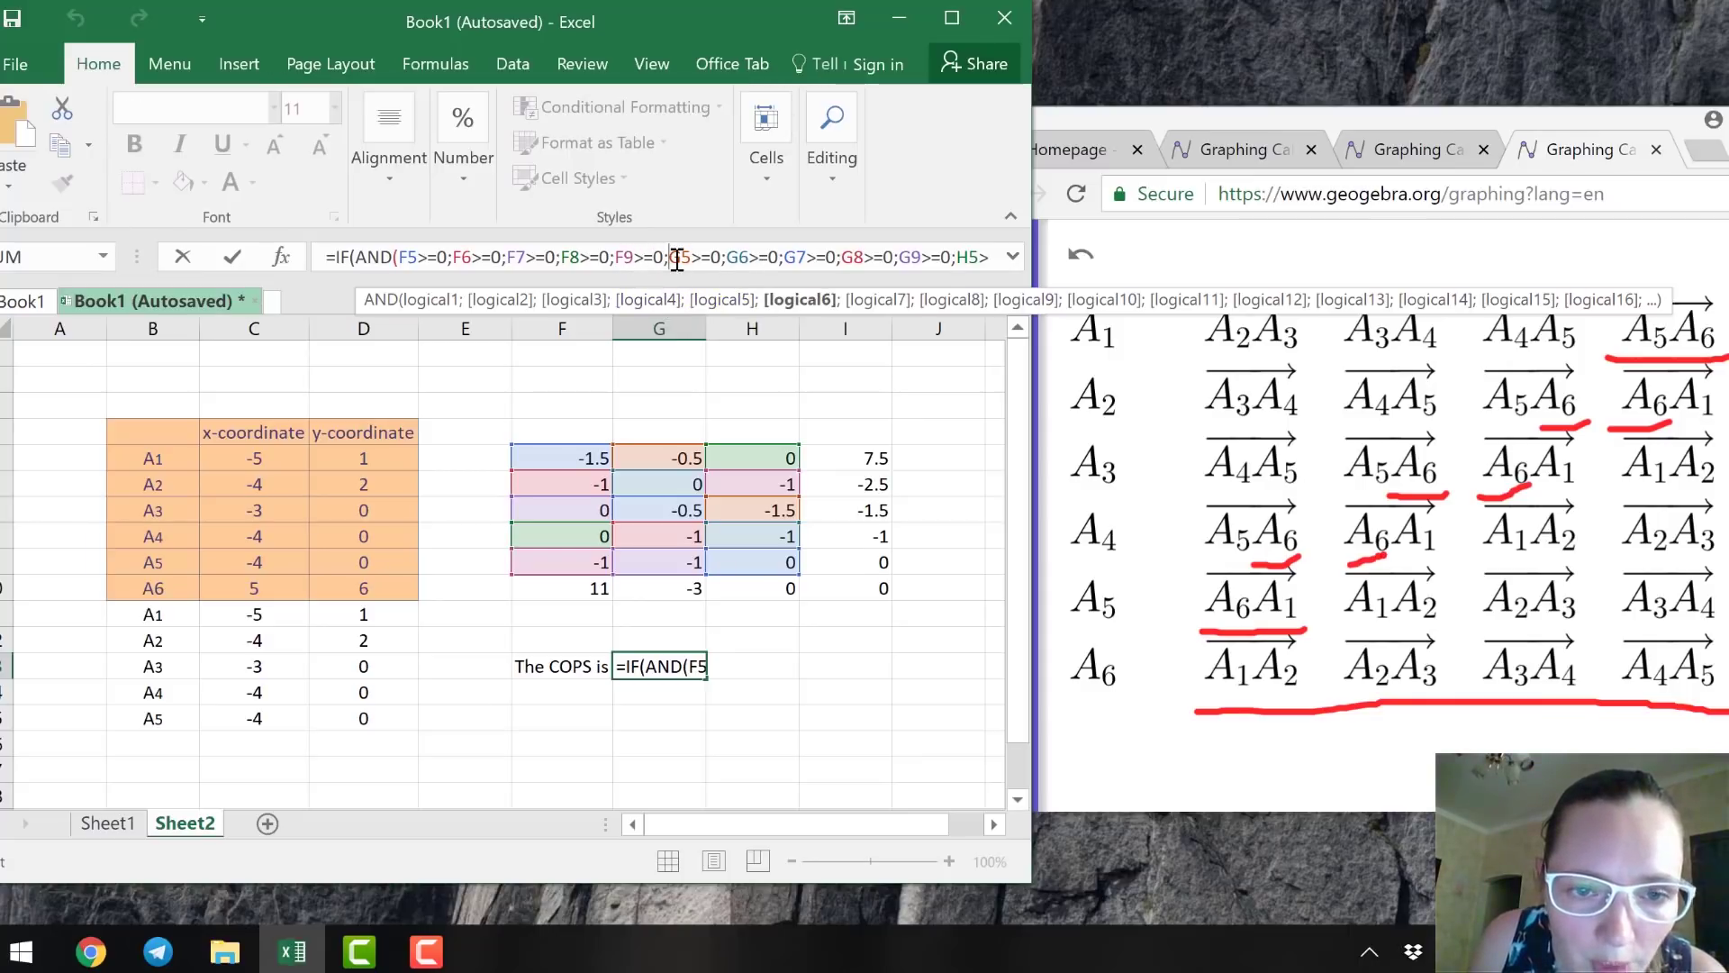
pyautogui.click(587, 591)
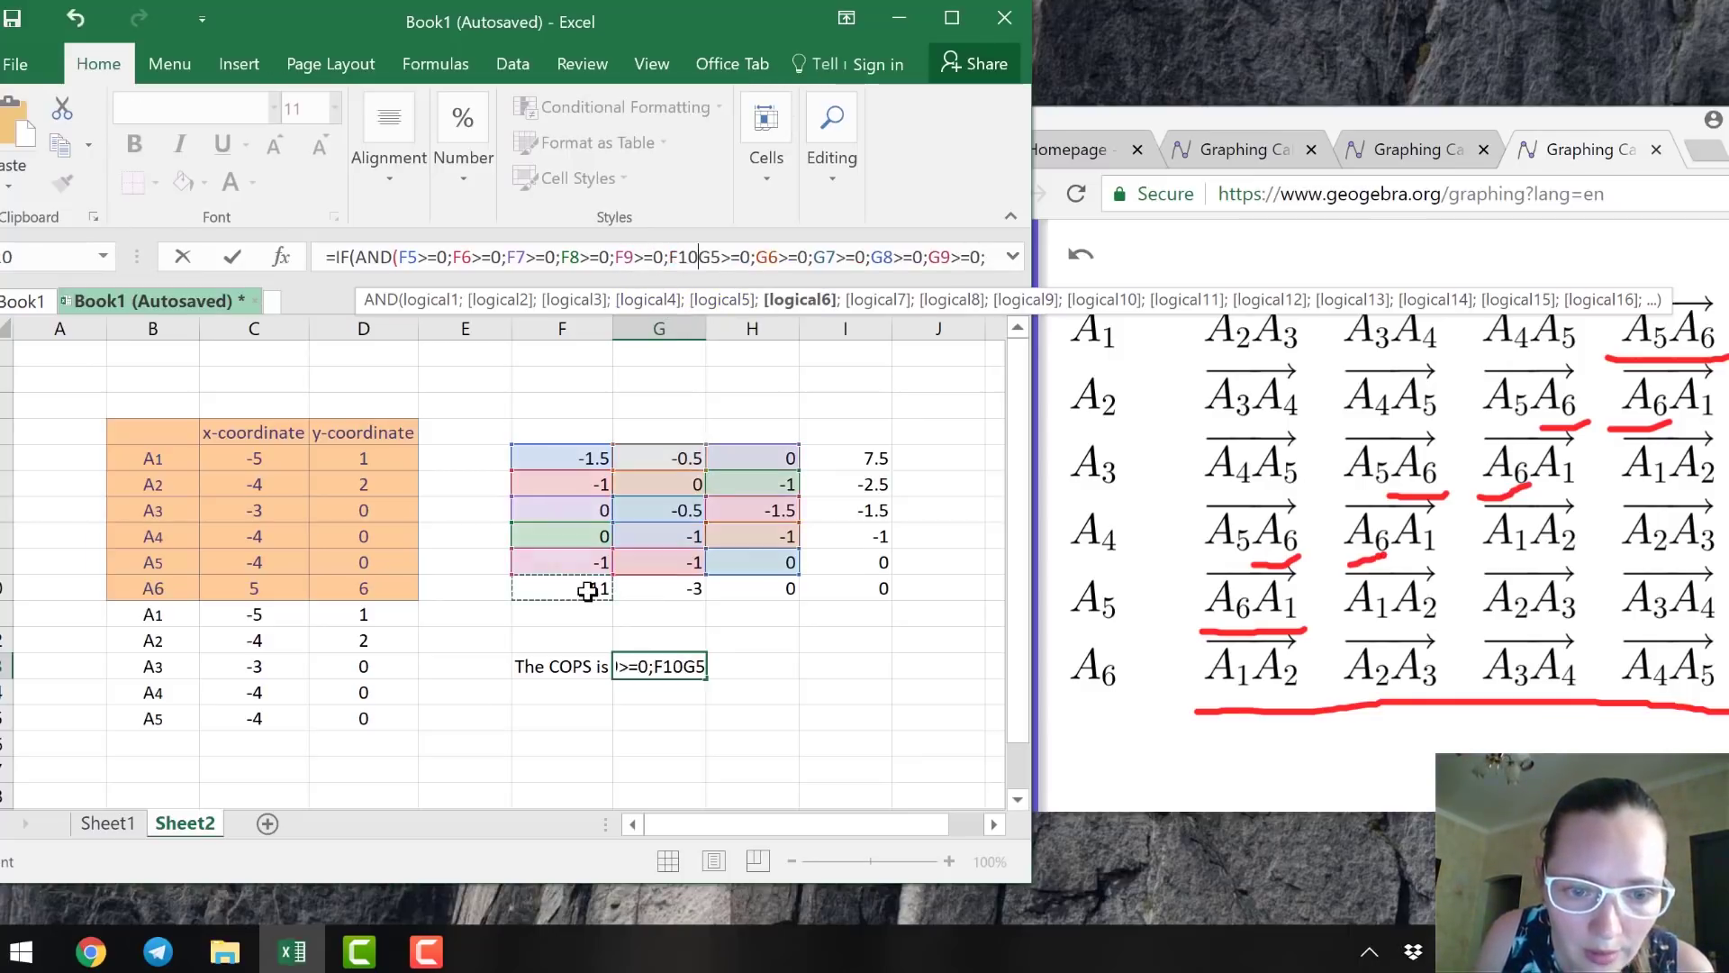
pyautogui.write('>=0')
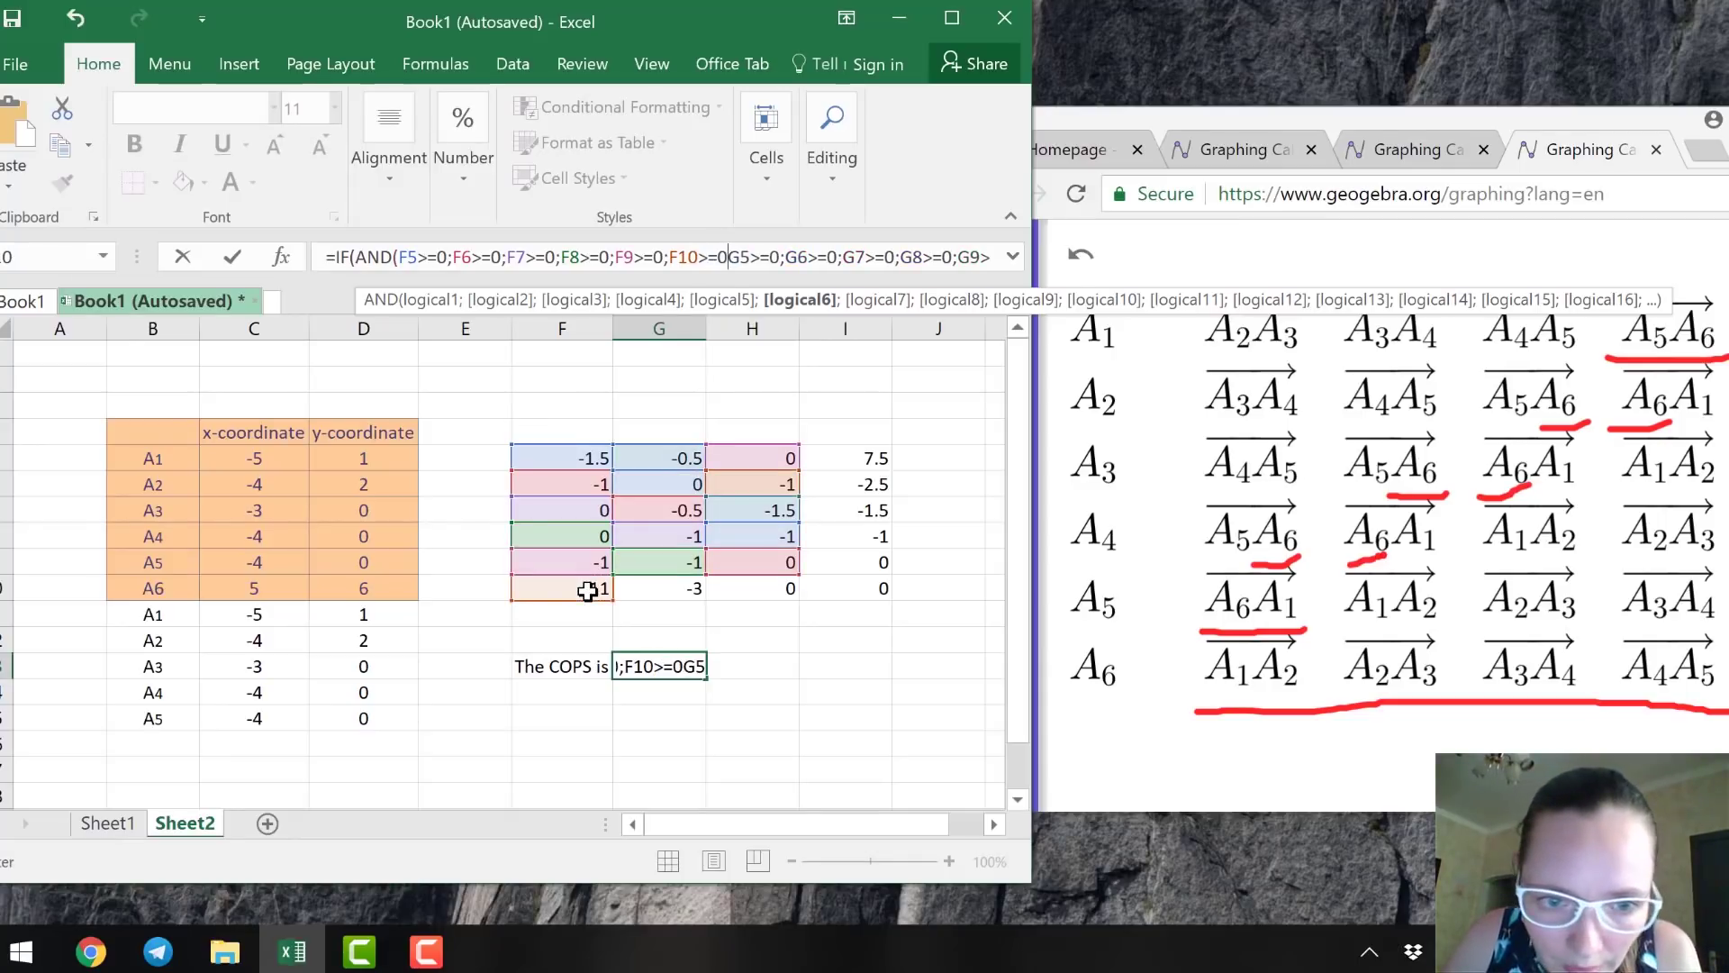
pyautogui.write(';')
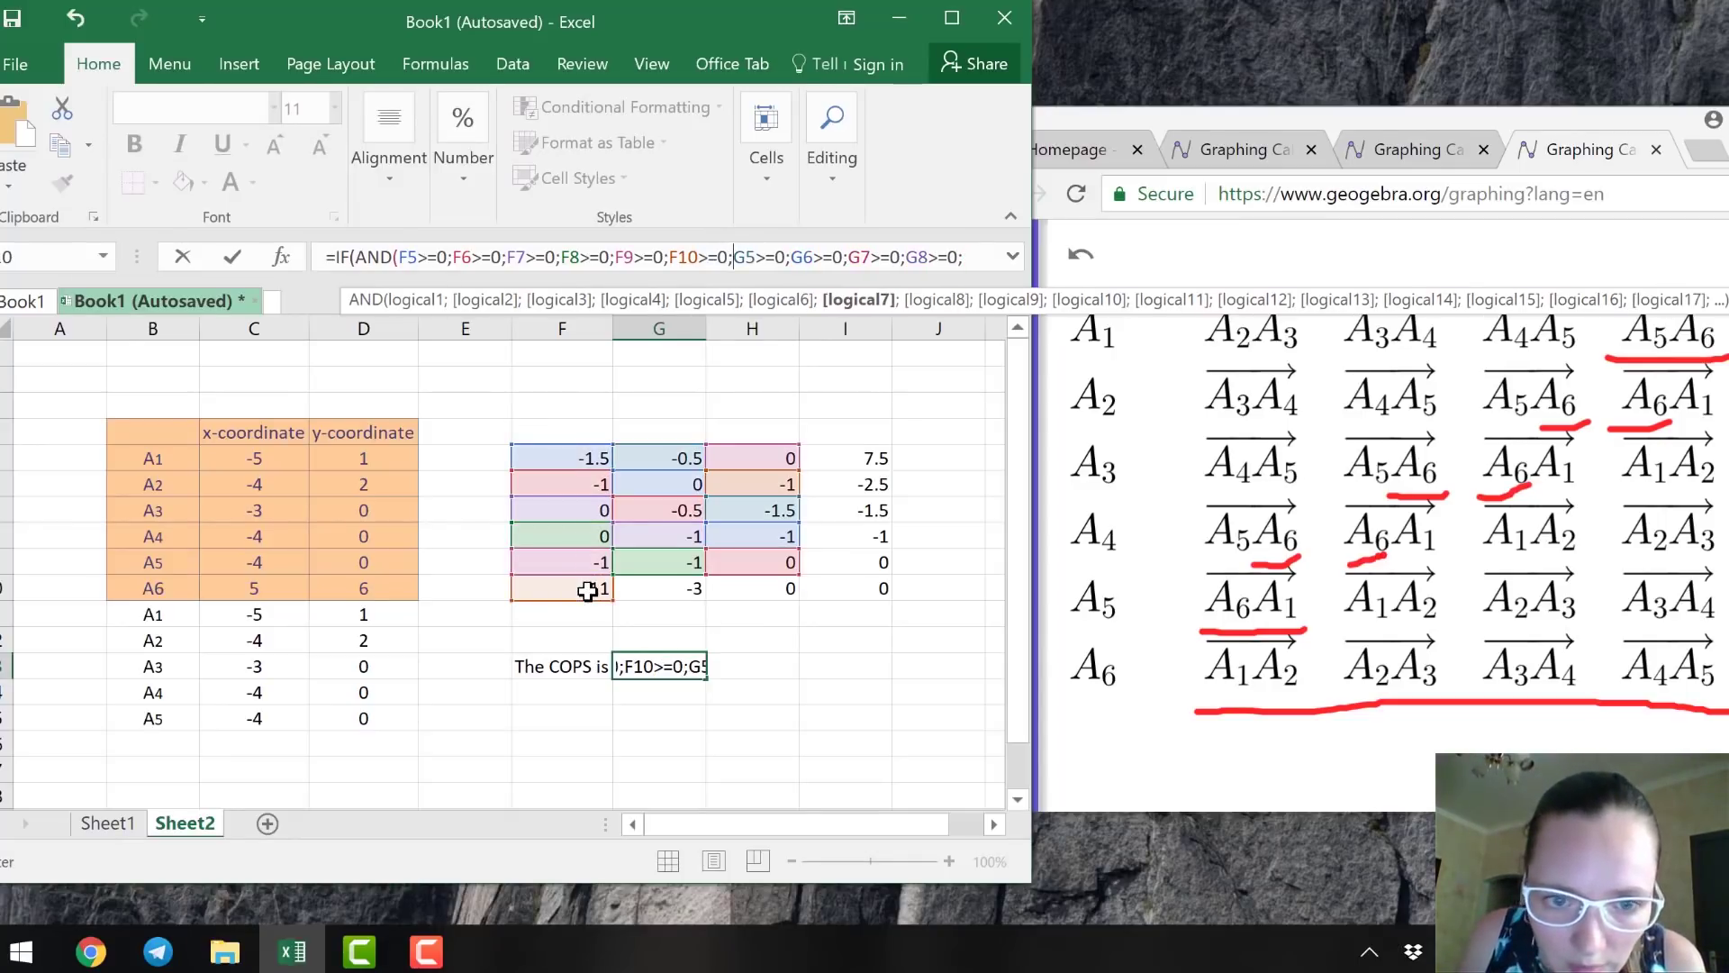
pyautogui.click(667, 592)
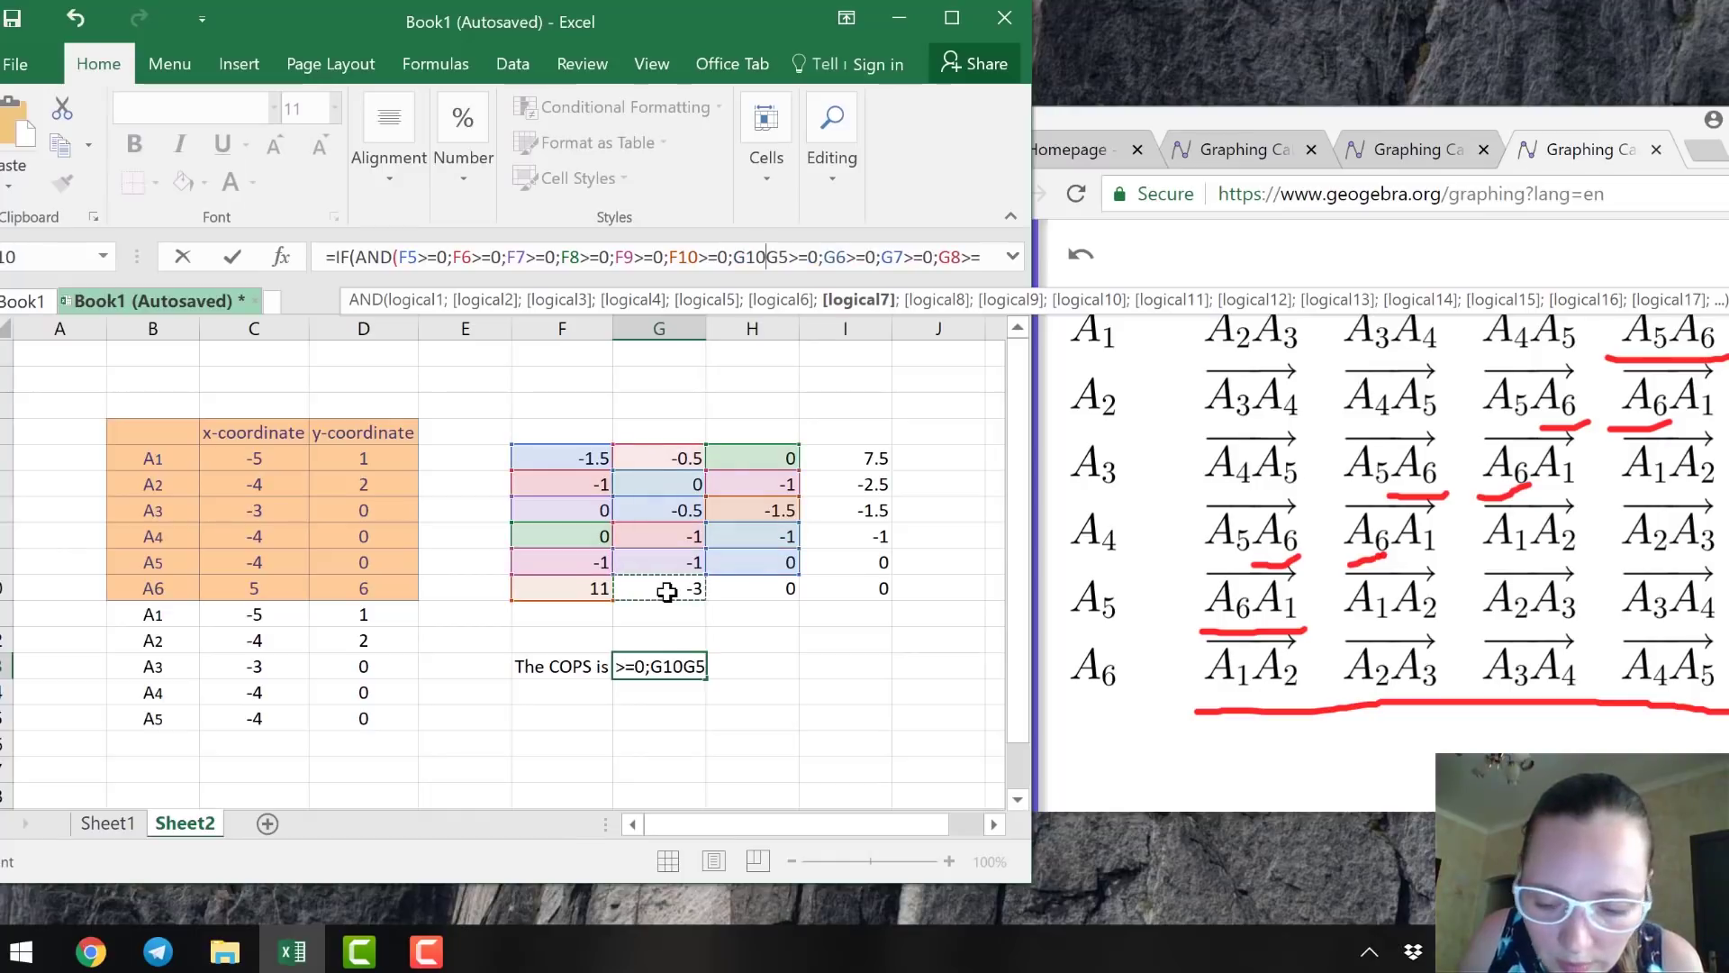
pyautogui.write('>=0;')
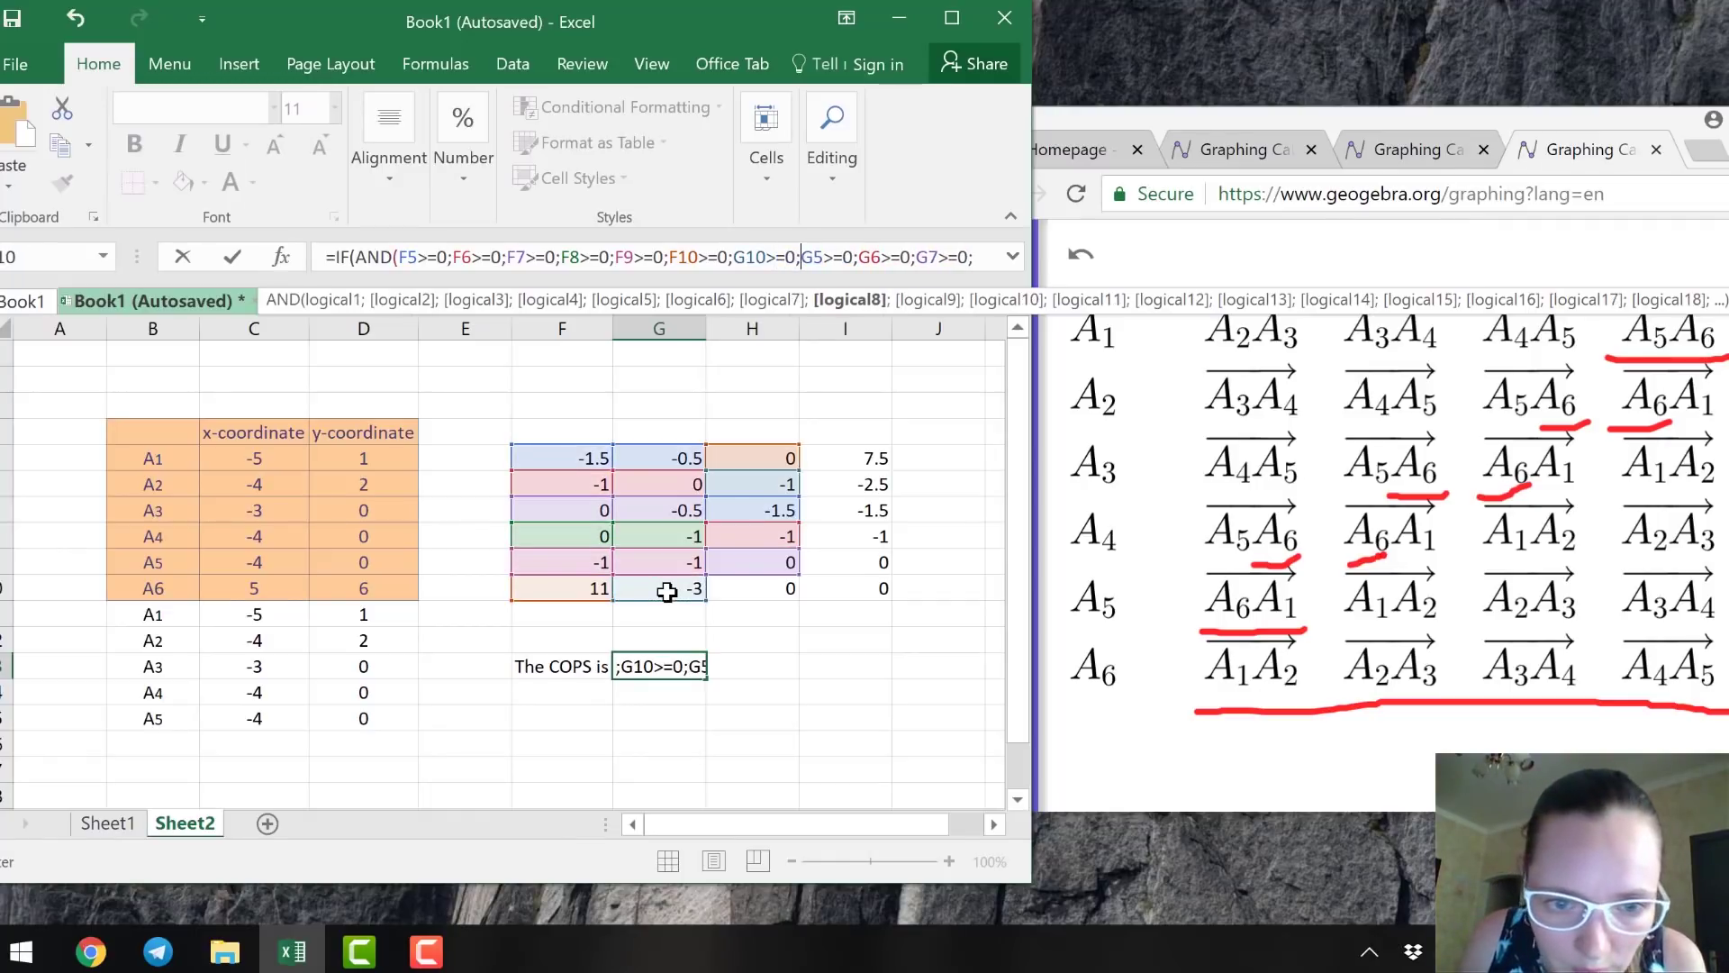
pyautogui.click(746, 592)
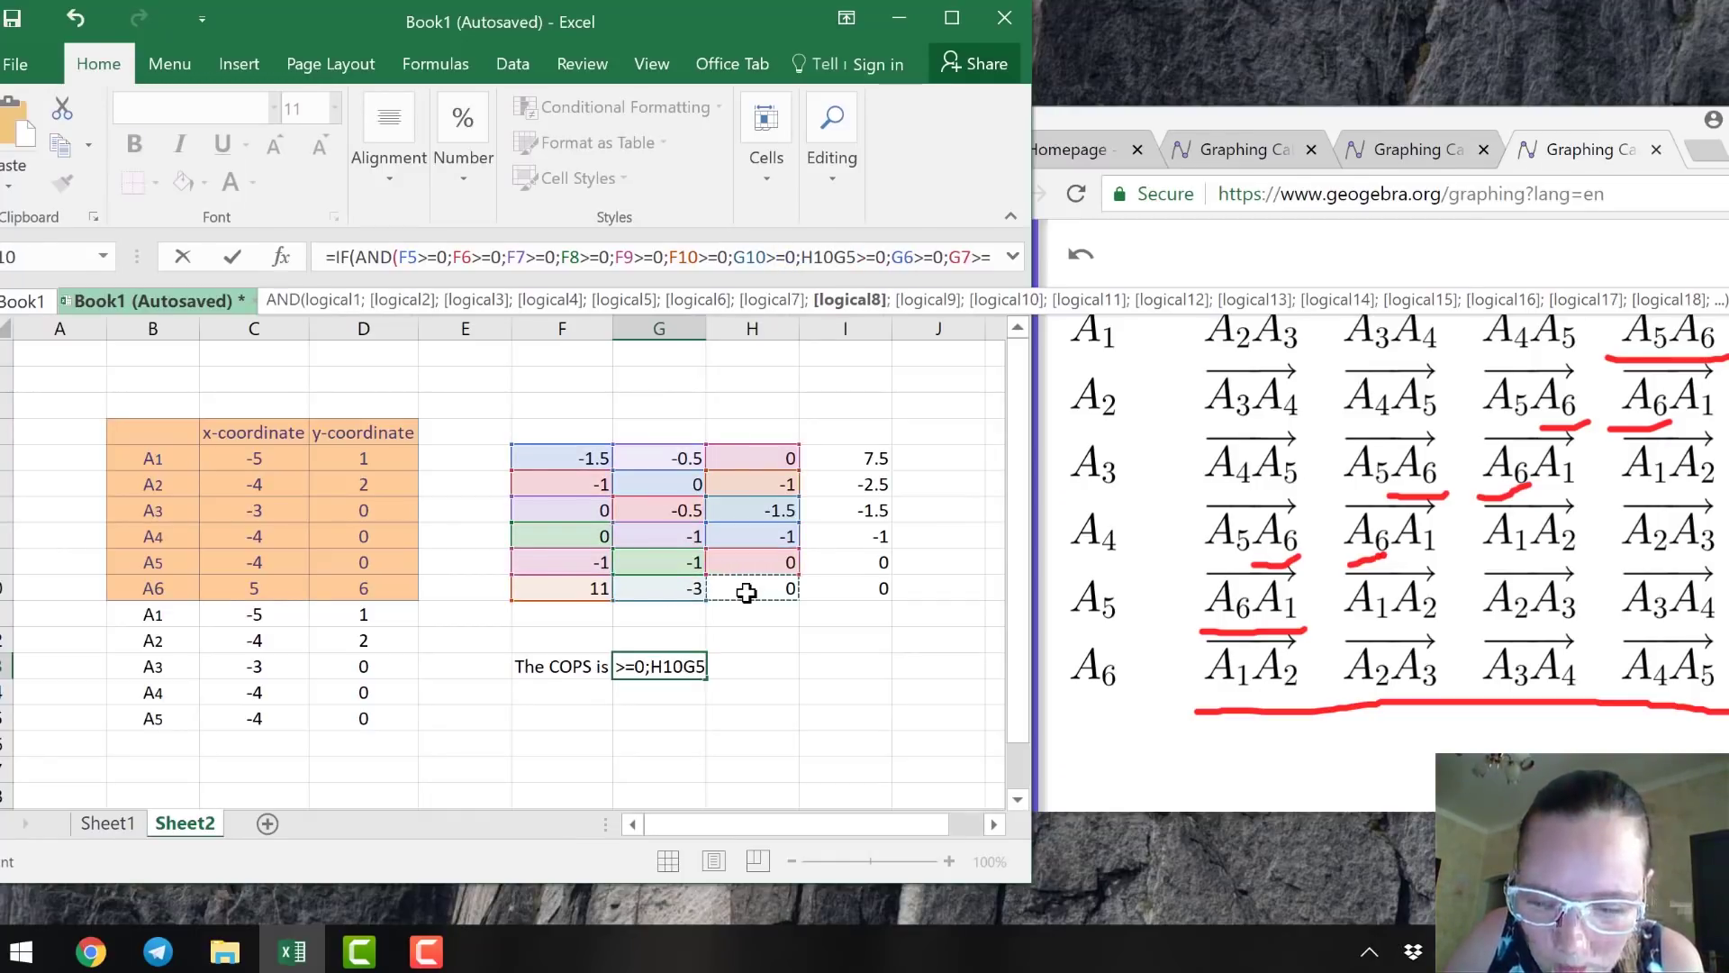
pyautogui.write('>=0;')
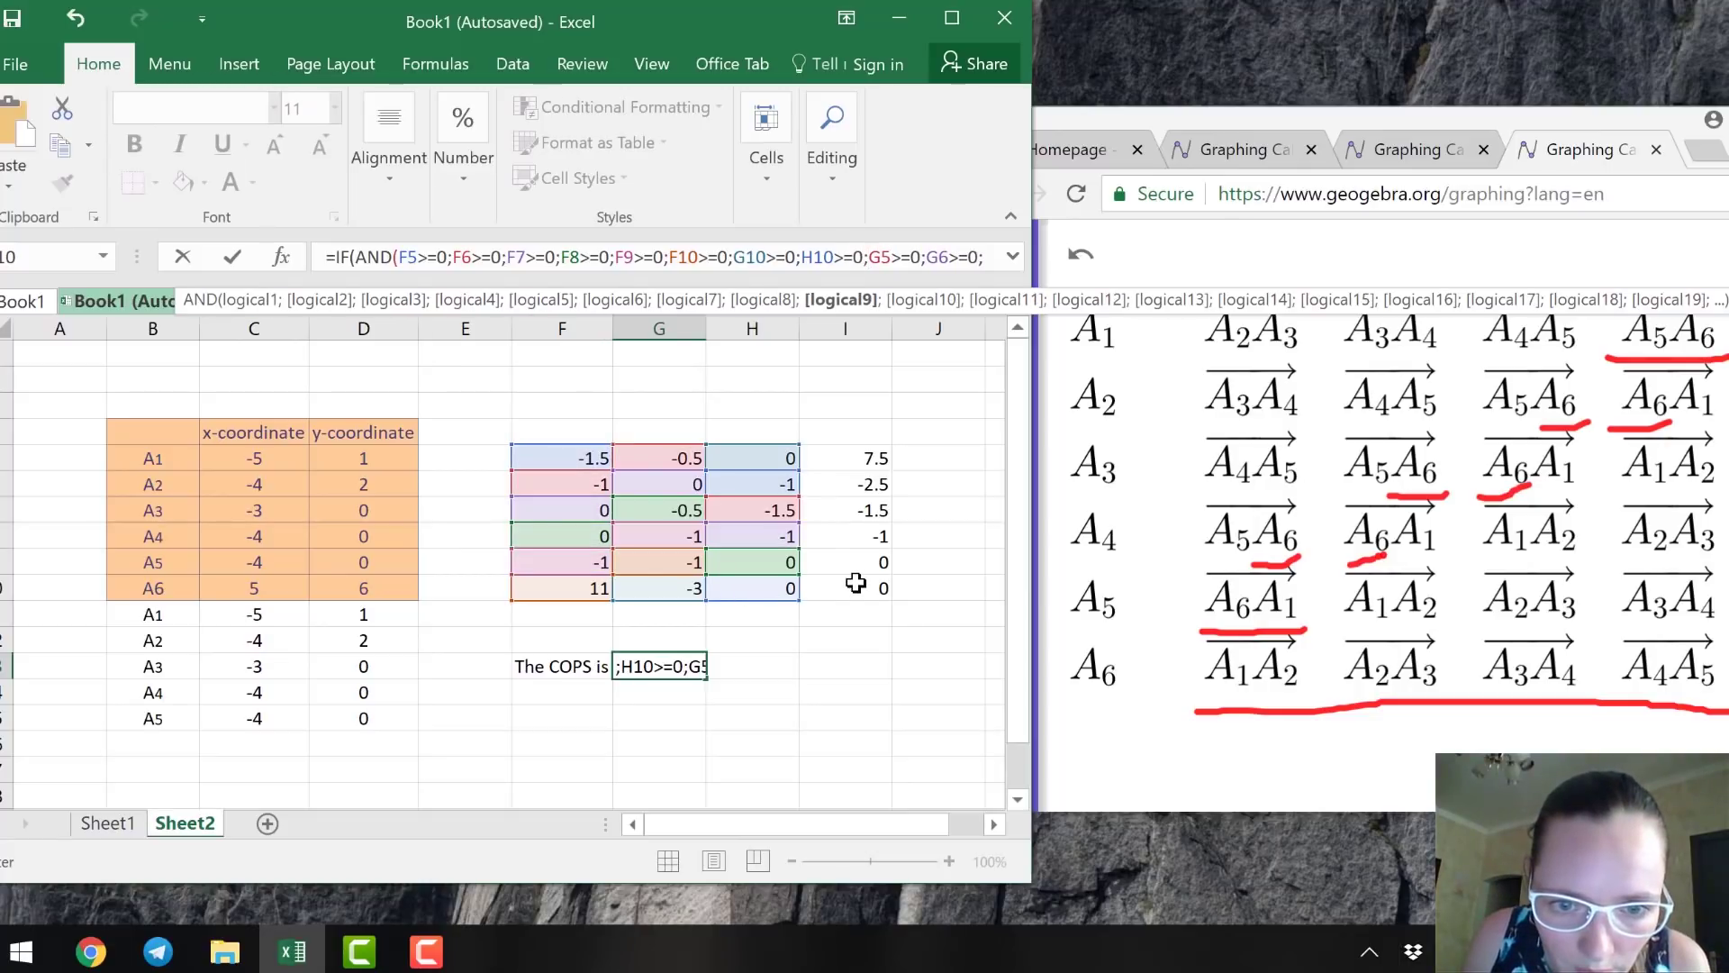
pyautogui.click(864, 591)
pyautogui.write('>=0;')
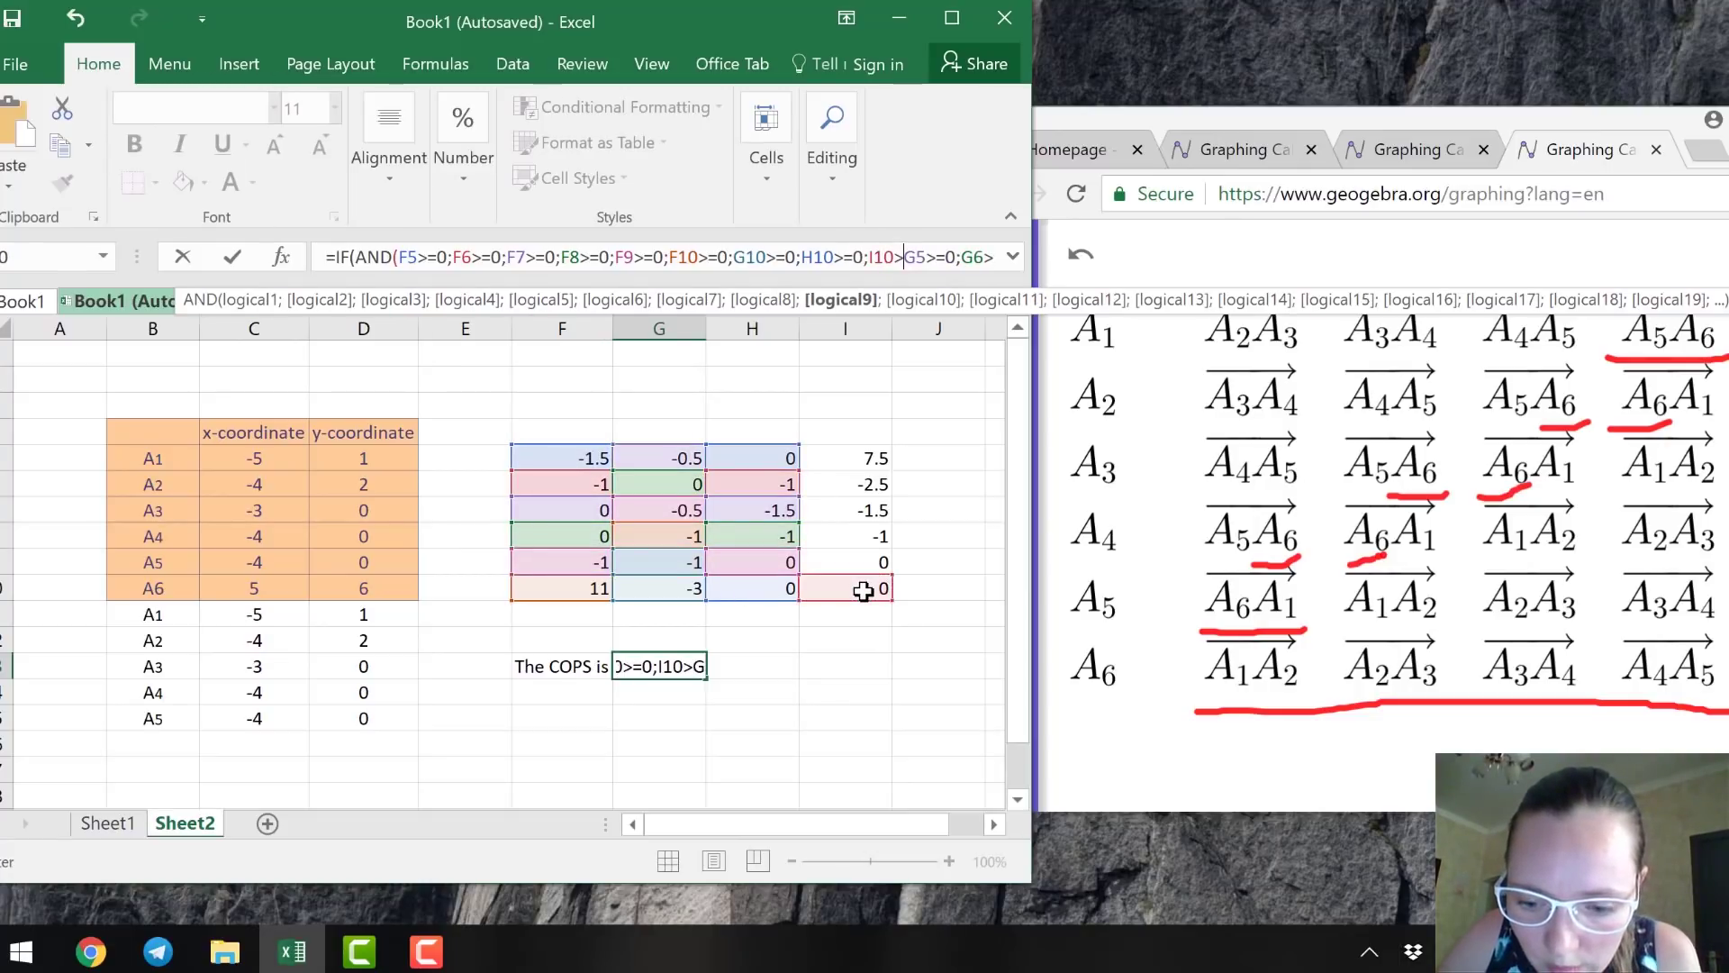
# Add the fourth-column conditions I5>=0;I6>=0;I7>=0;I8>=0;I9>=0; after I10>=0 in the first AND and commit the G13 formula.
pyautogui.click(850, 456)
pyautogui.write('>=0;')
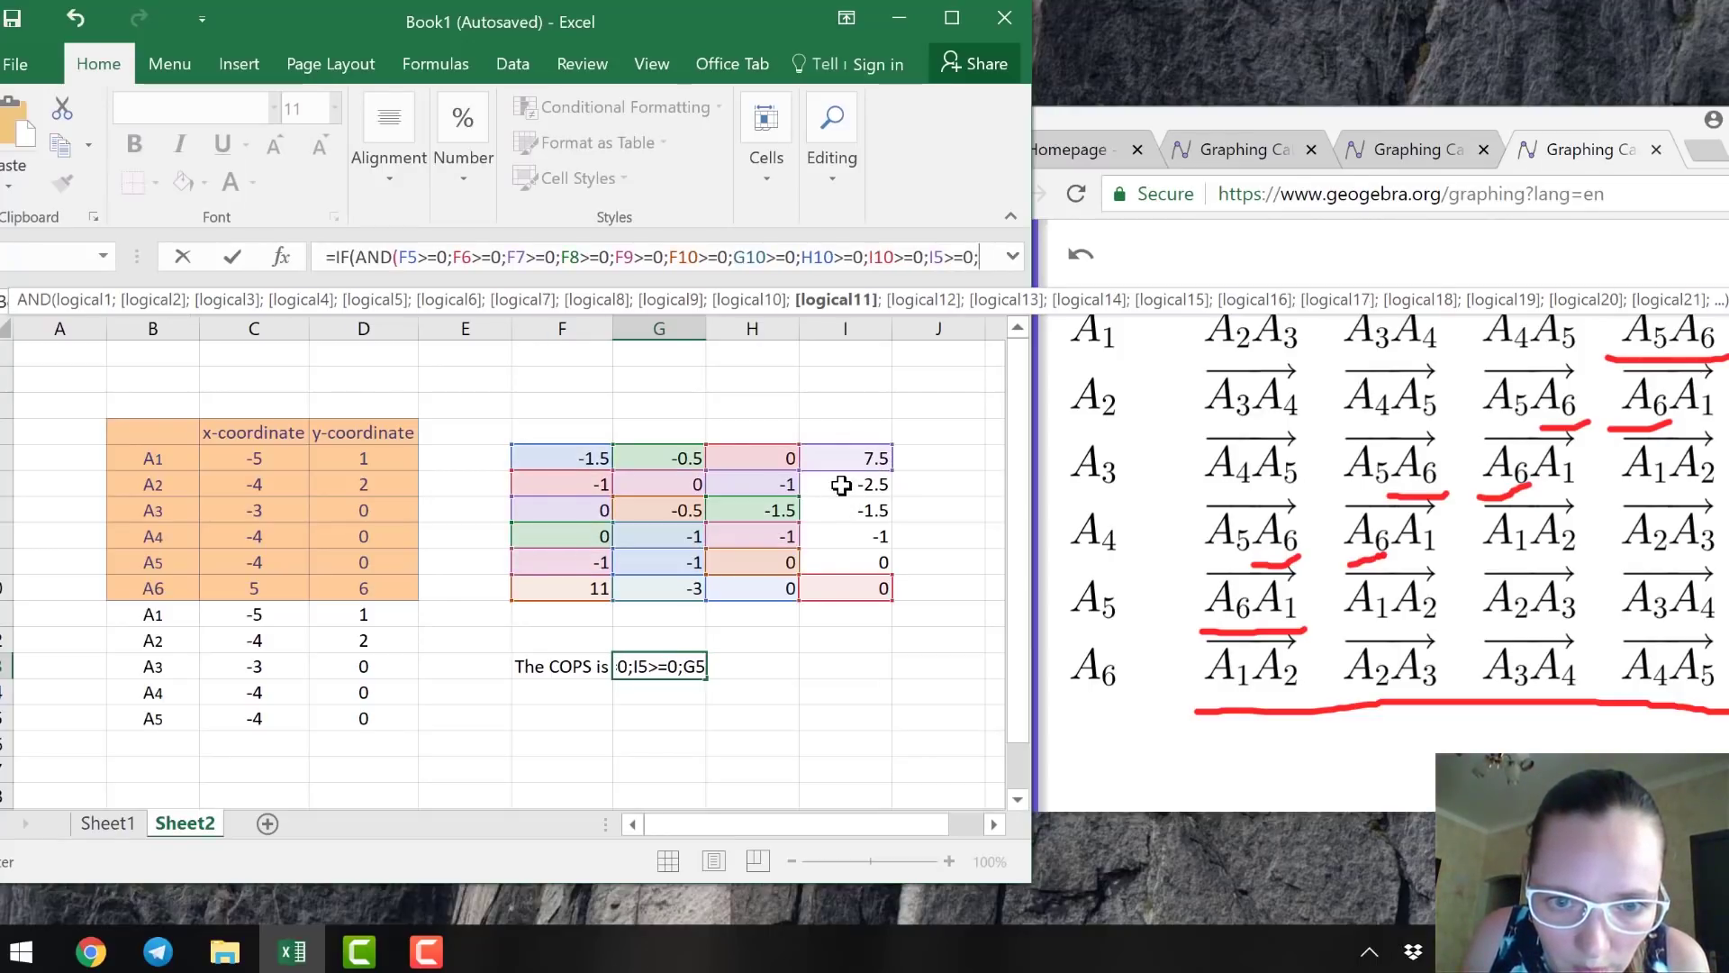
pyautogui.click(841, 486)
pyautogui.write('>=0;G')
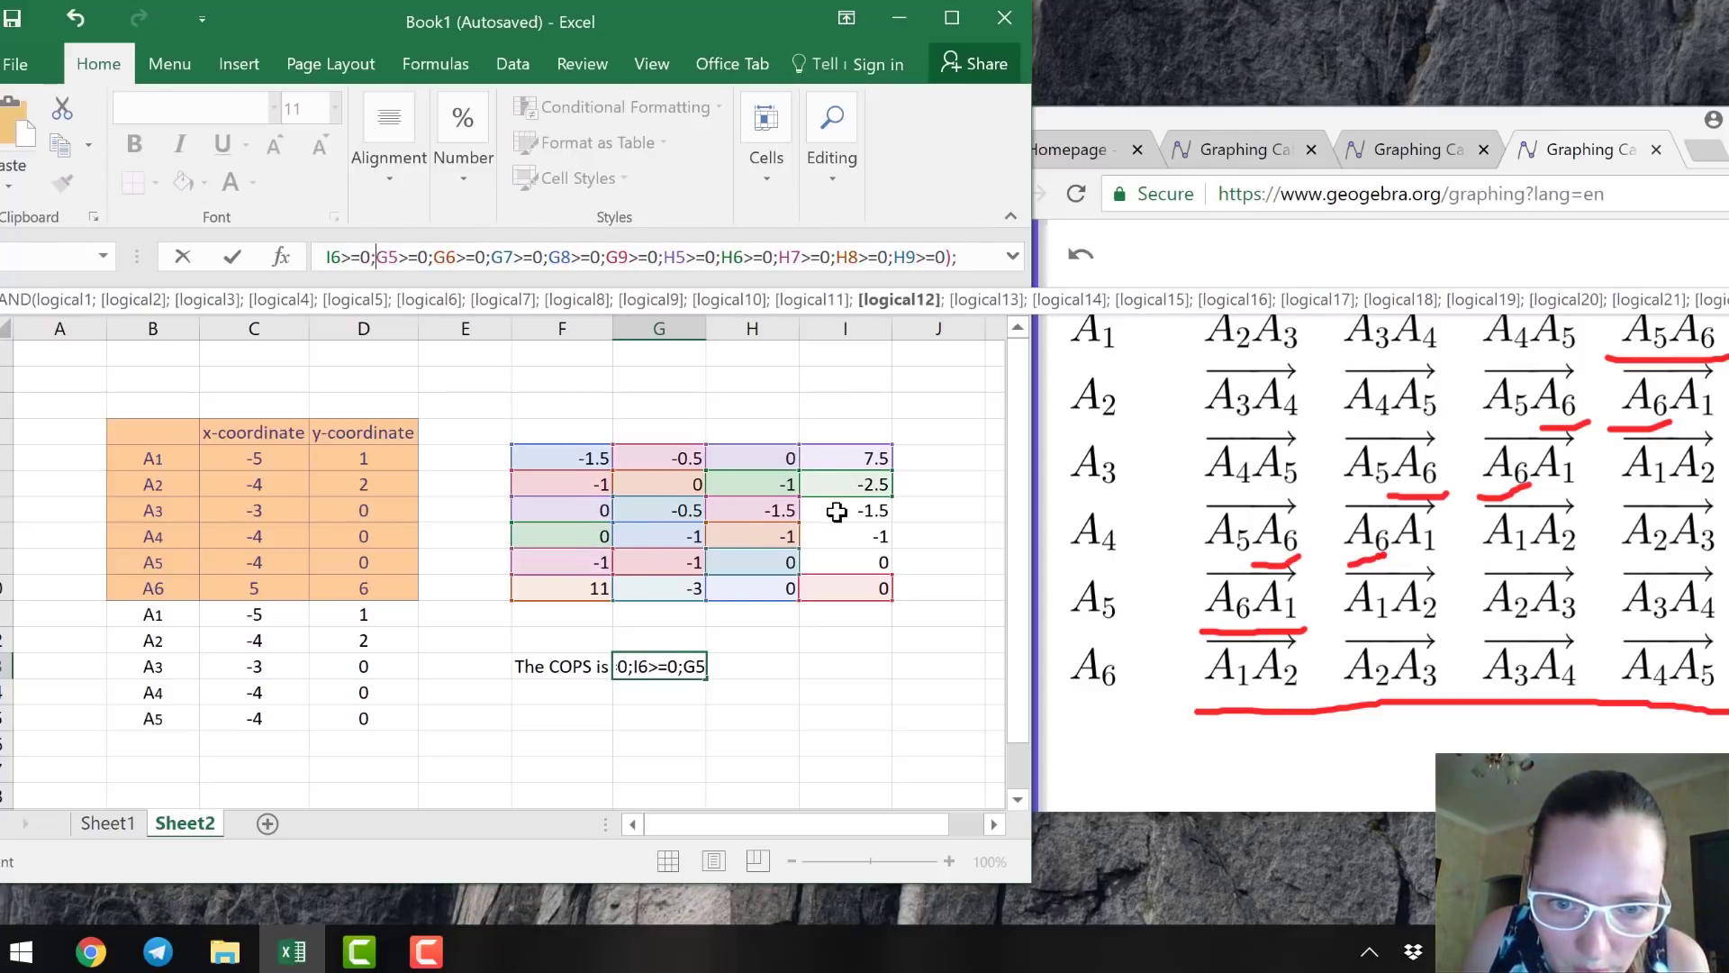
pyautogui.click(837, 511)
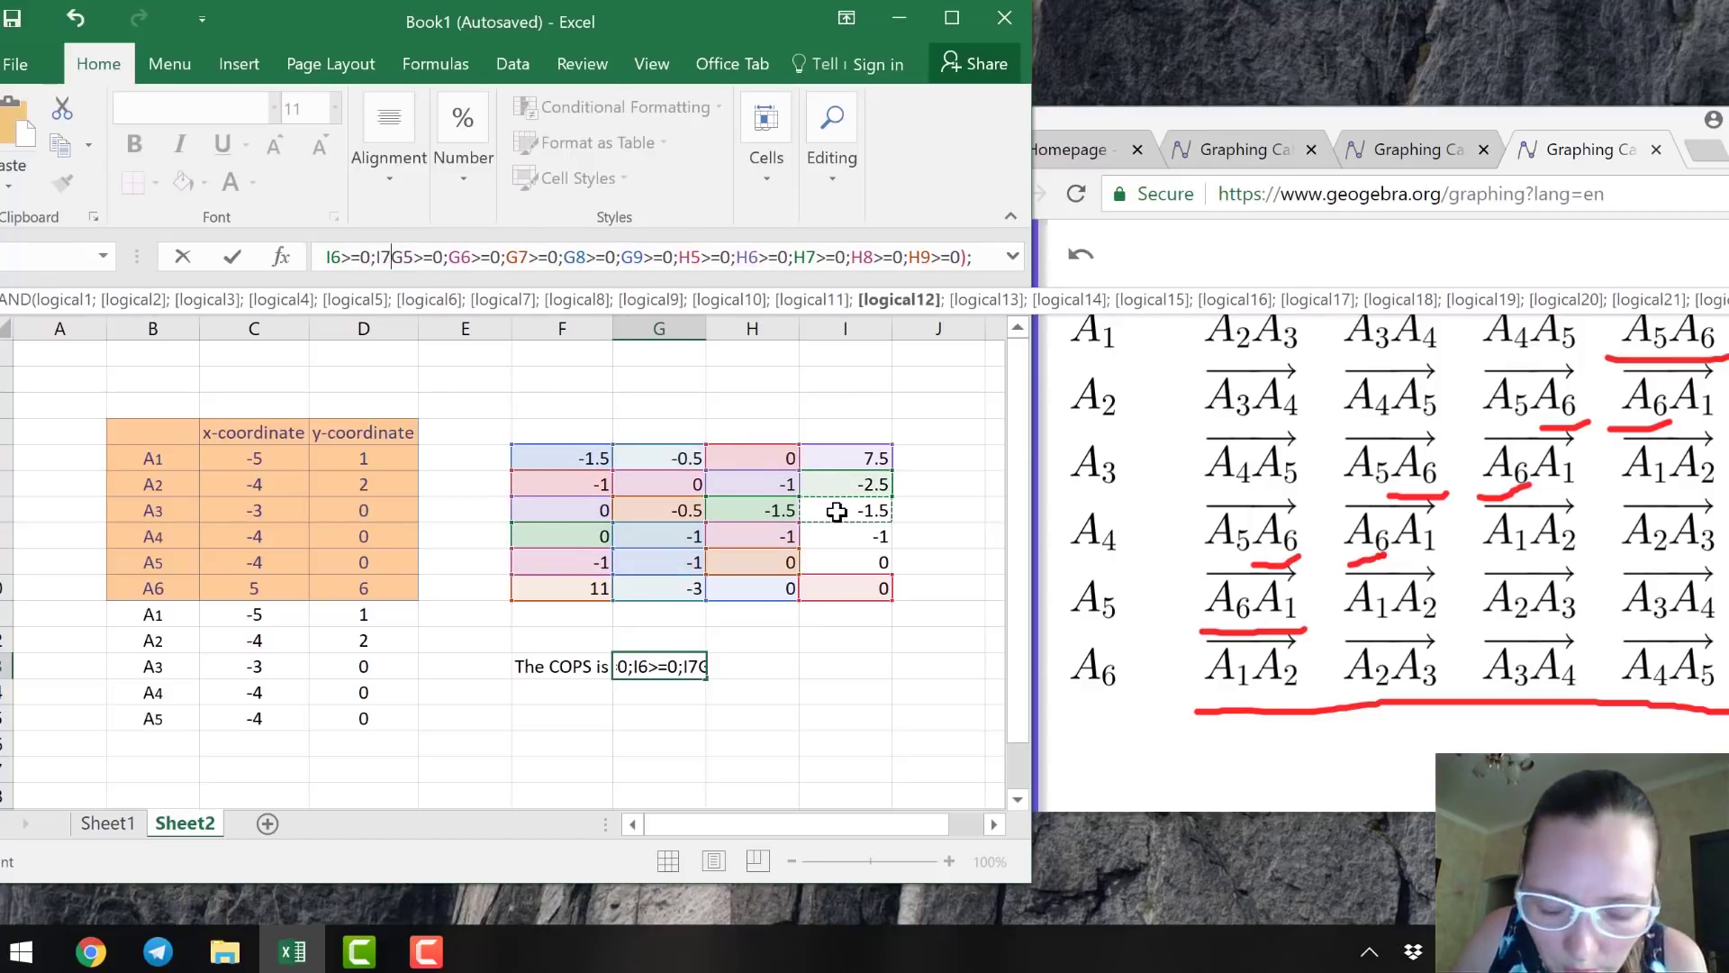
pyautogui.write('>=0;')
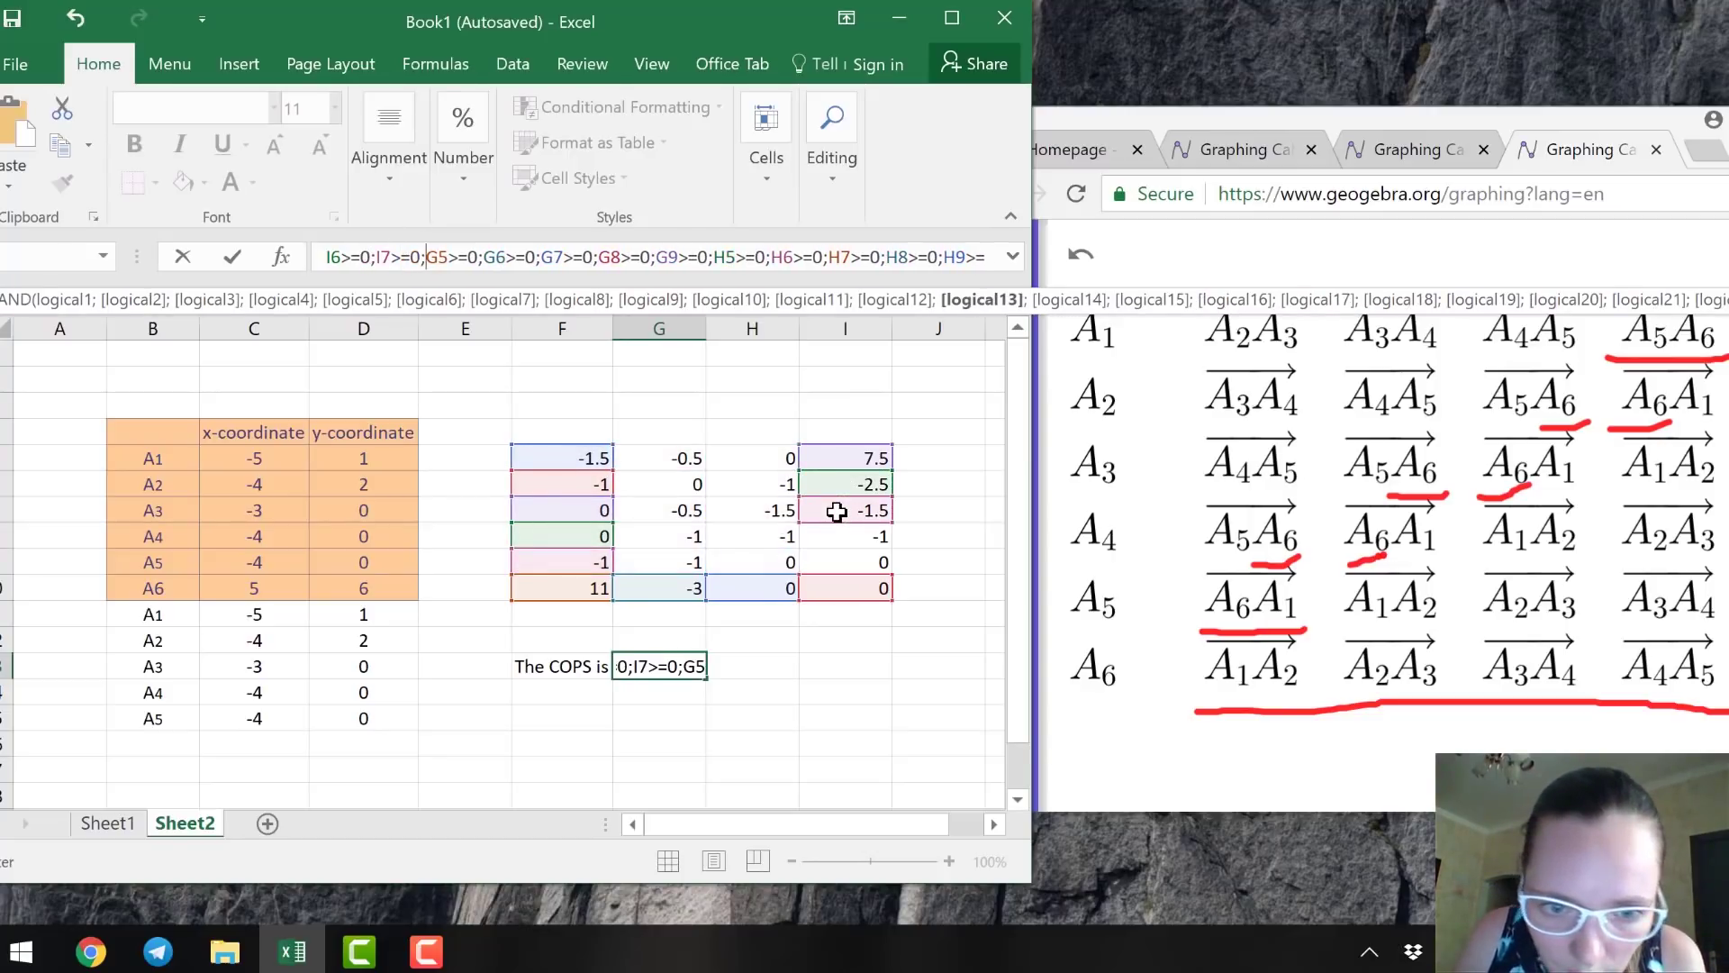
pyautogui.click(847, 538)
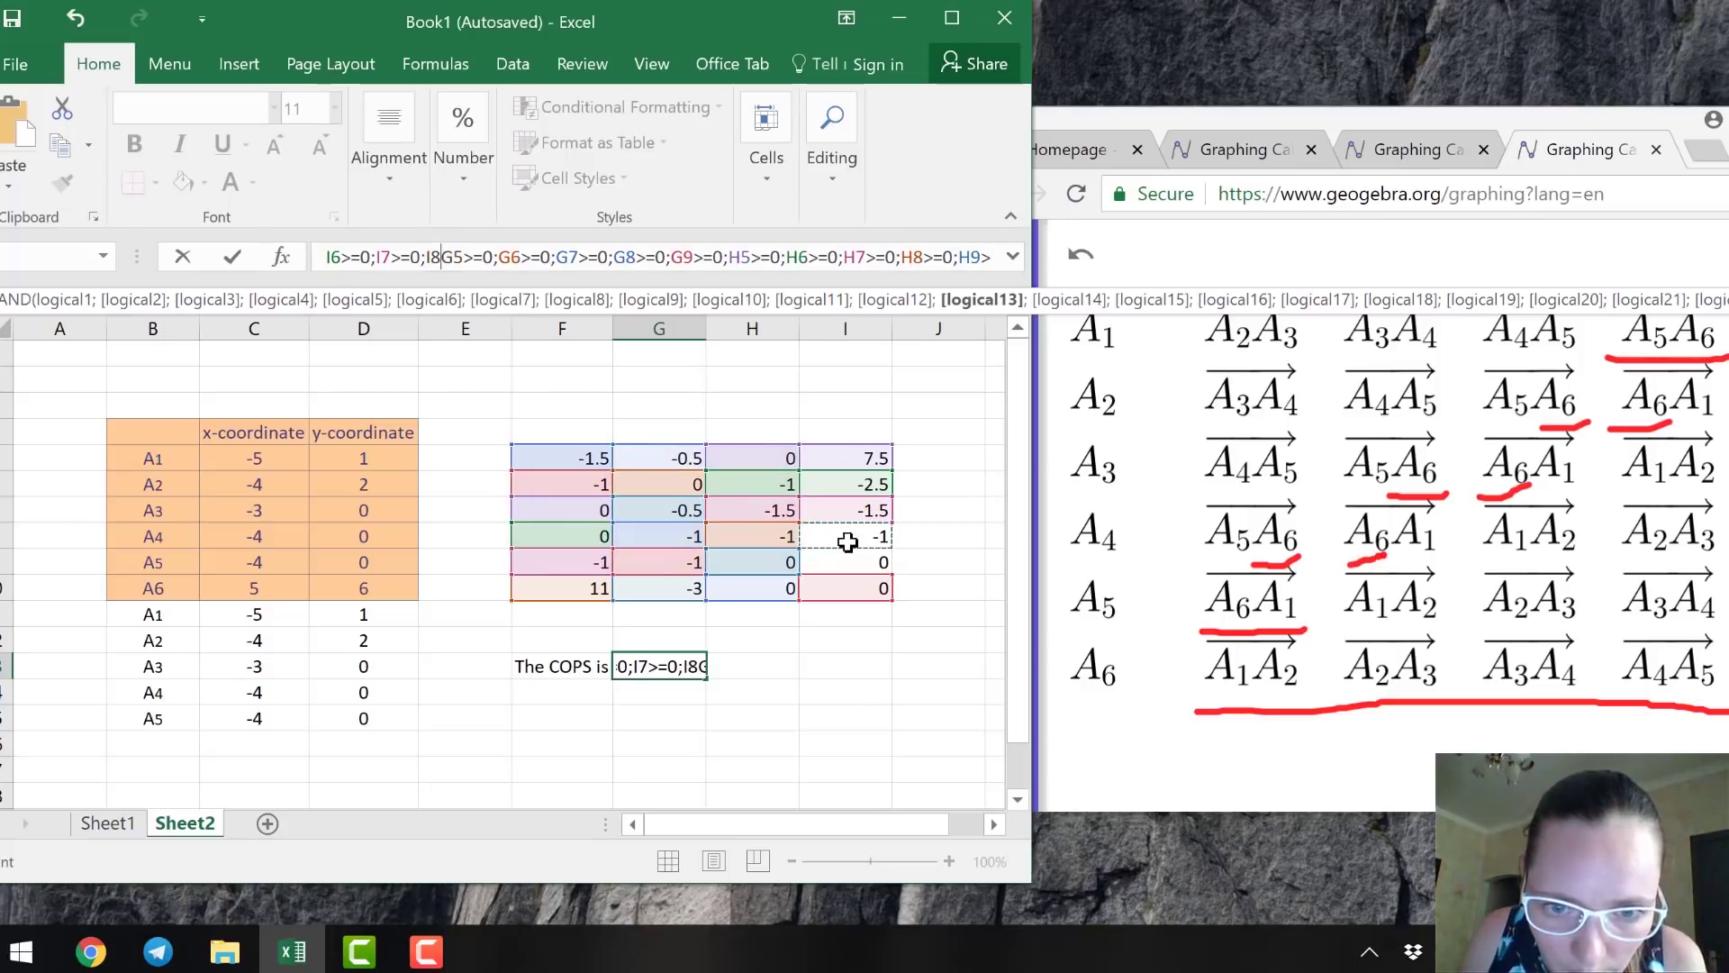
pyautogui.write('>=0;')
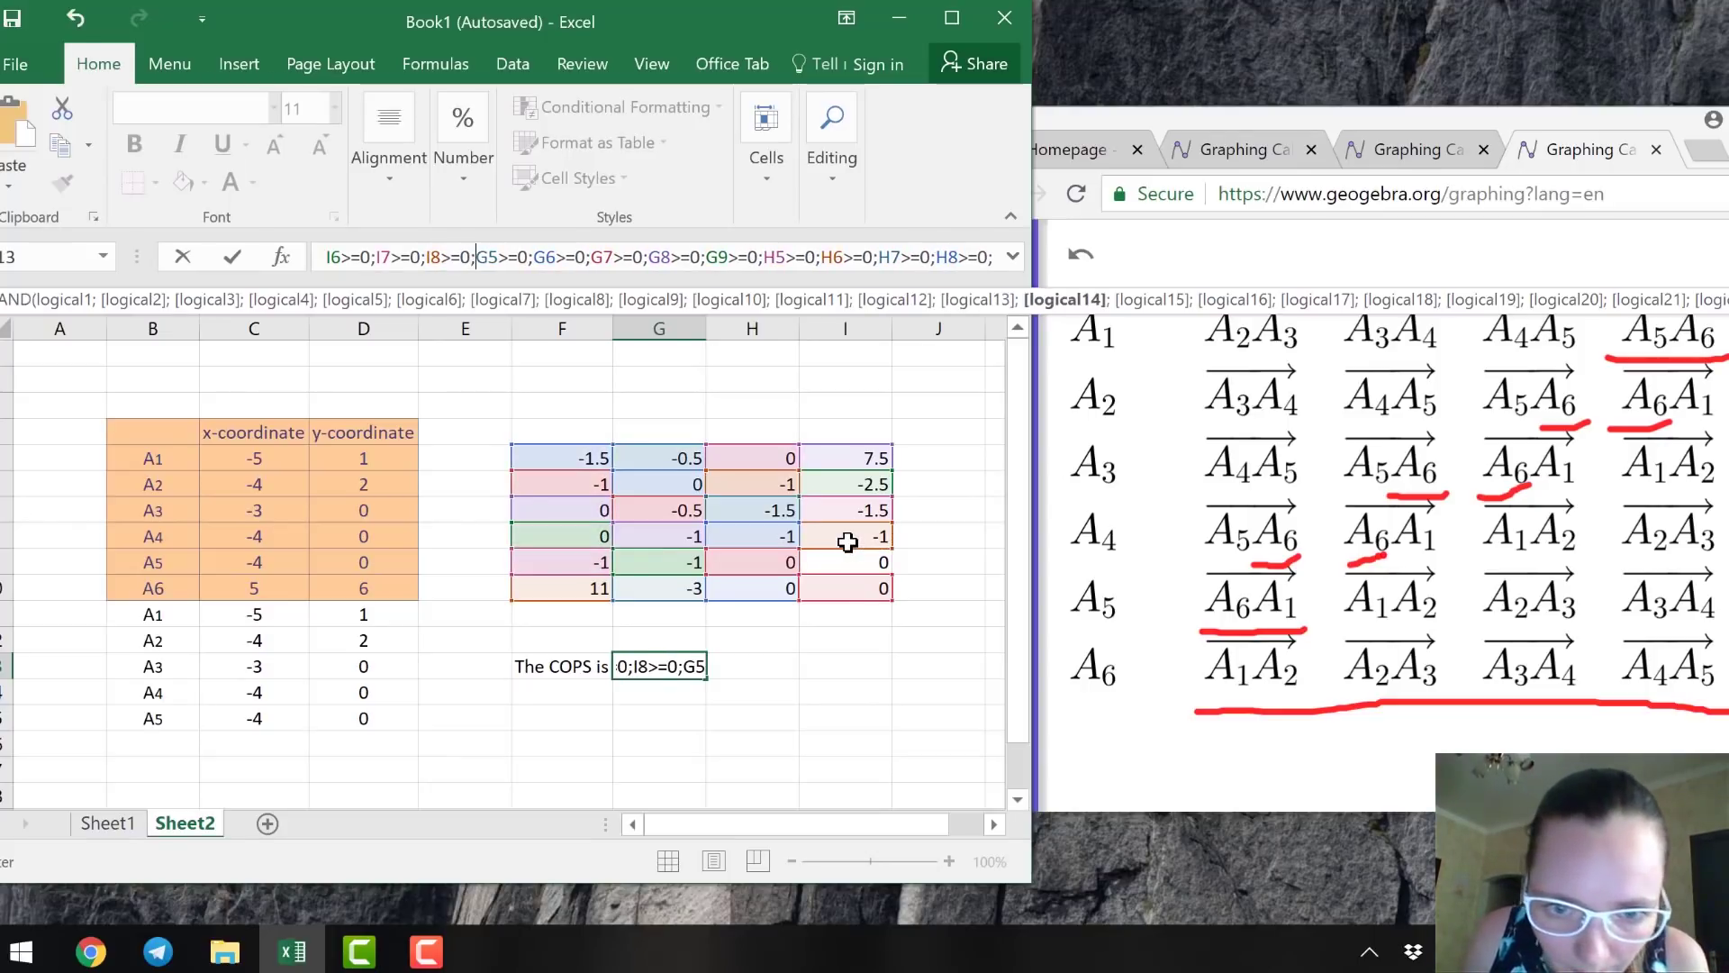
pyautogui.click(839, 564)
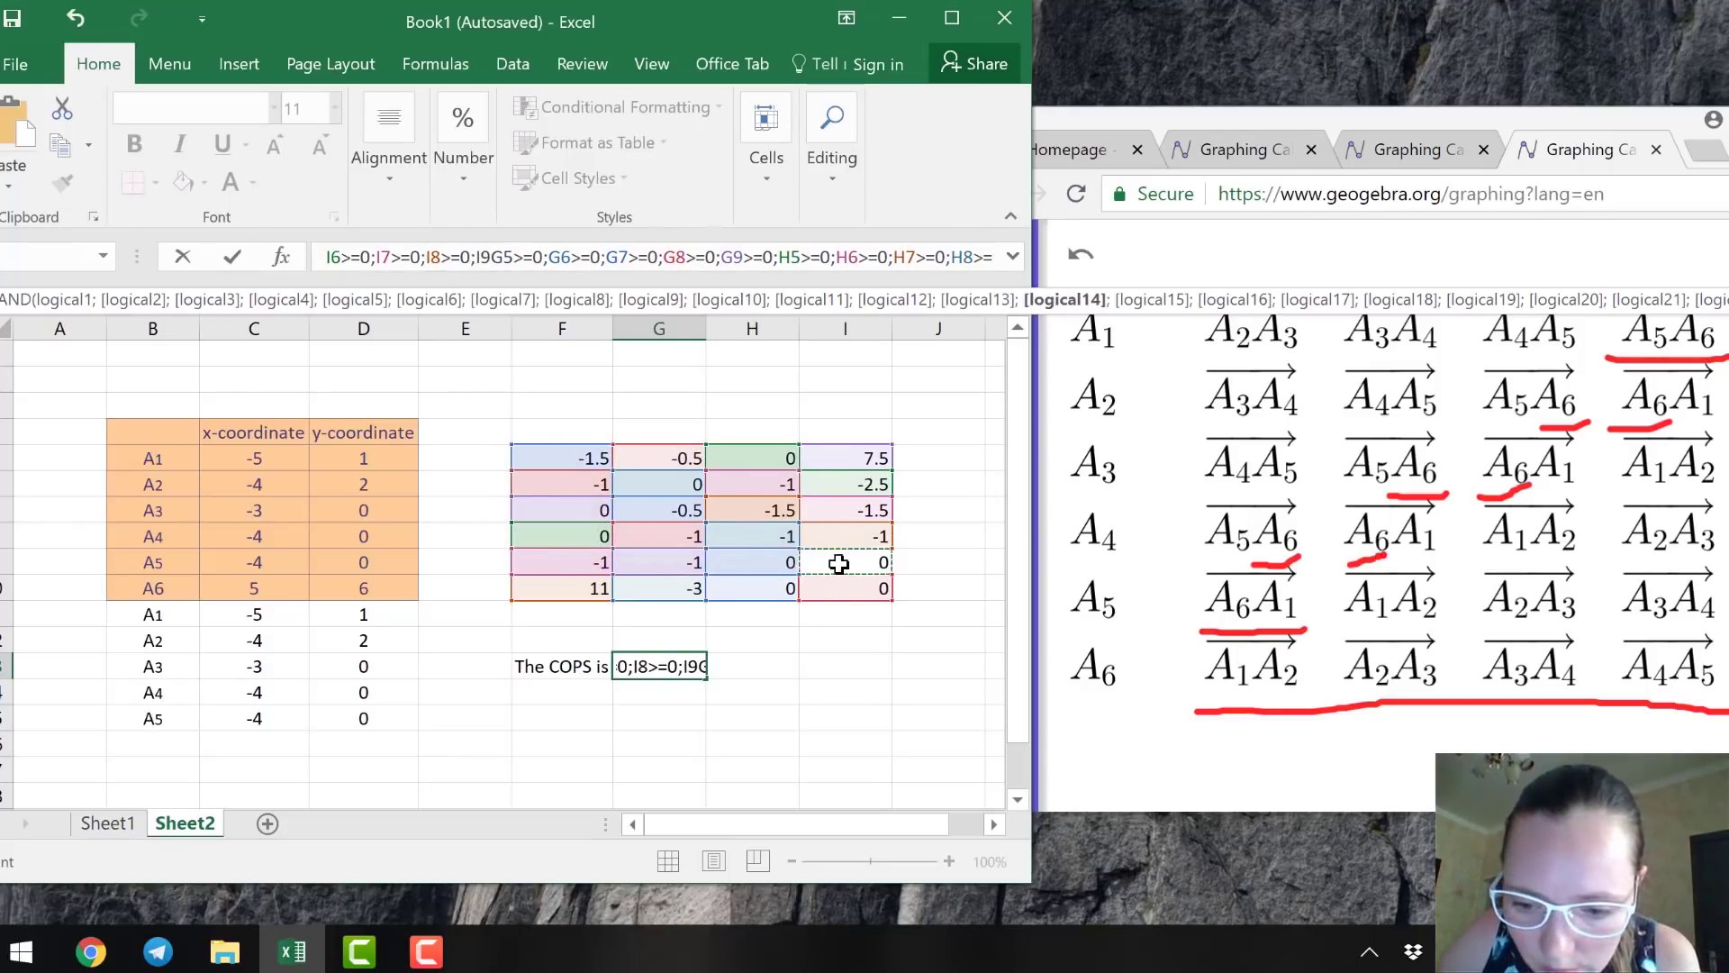
pyautogui.write('>=0')
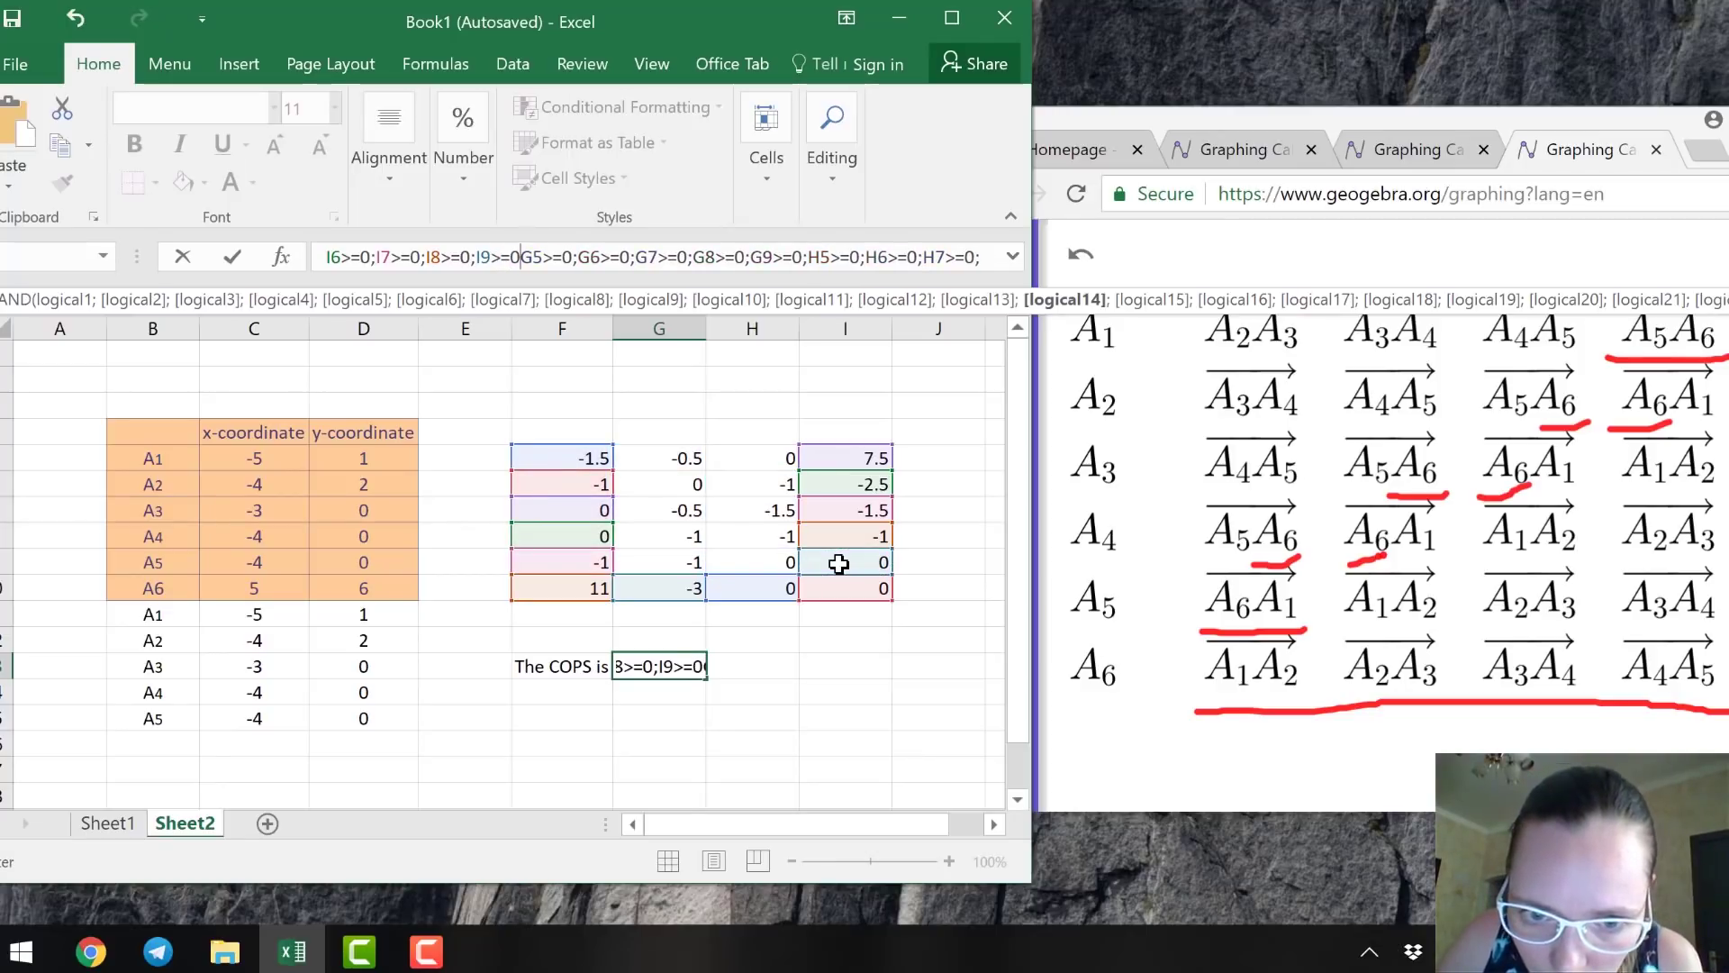
pyautogui.write(';')
pyautogui.press('Return')
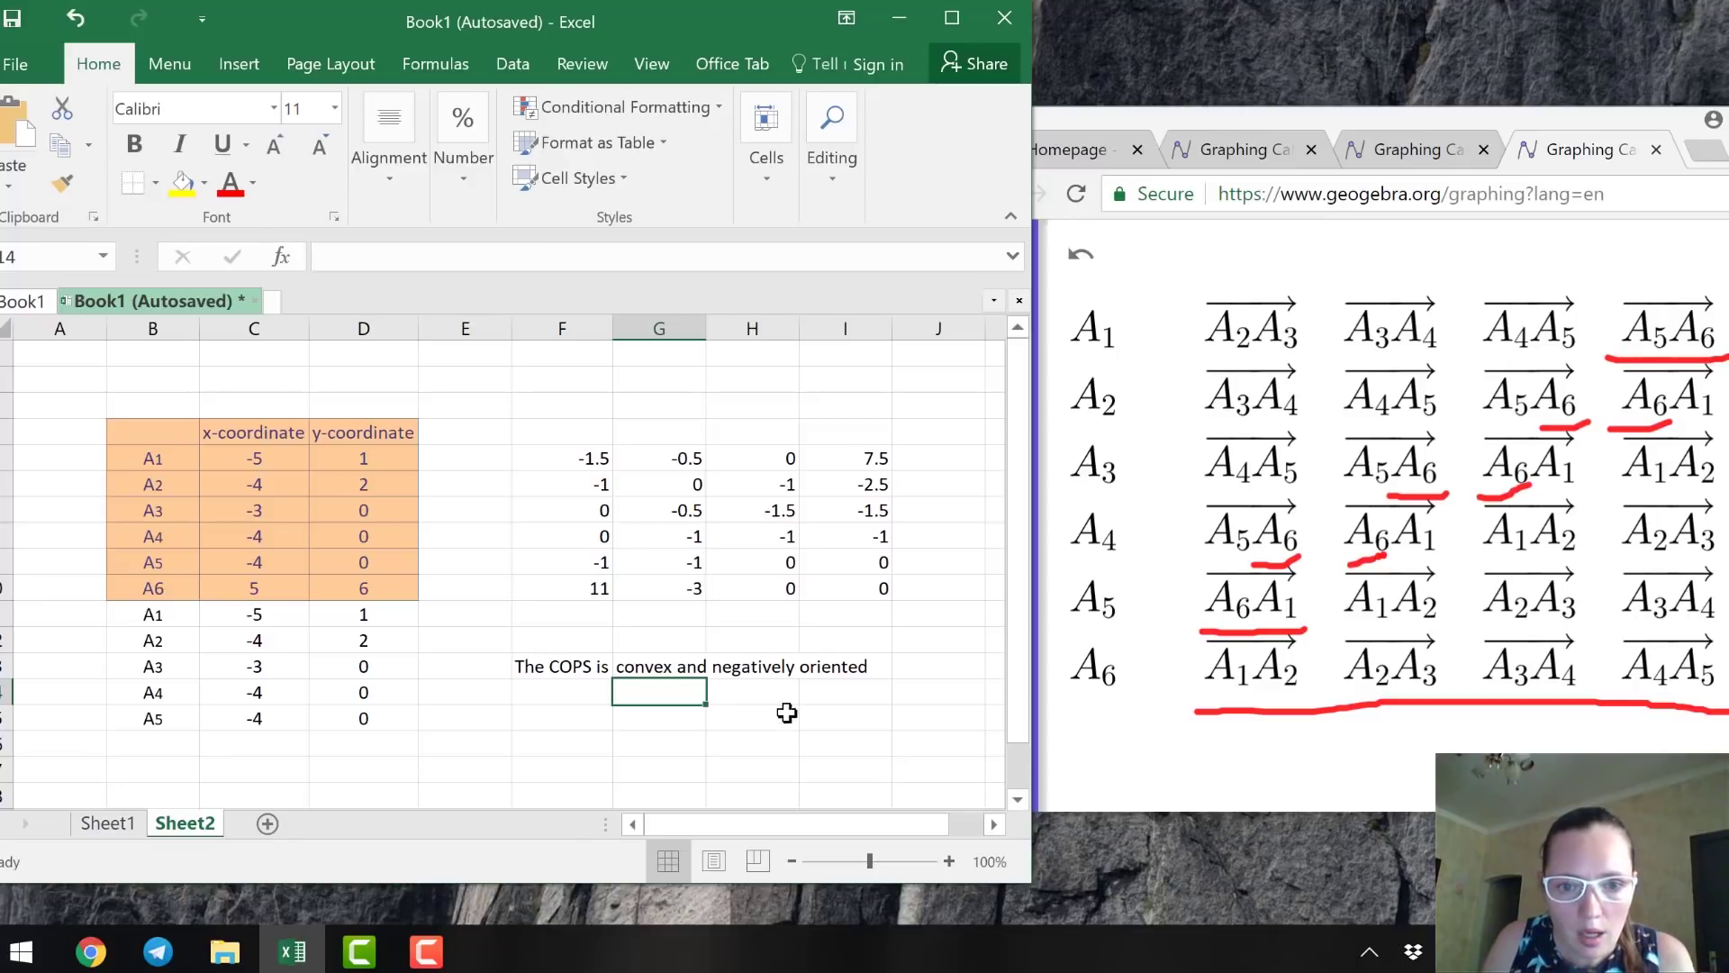
# Reopen the G13 formula and copy the added conditions from F10>=0 through I9>=0; out of its first AND.
pyautogui.click(674, 667)
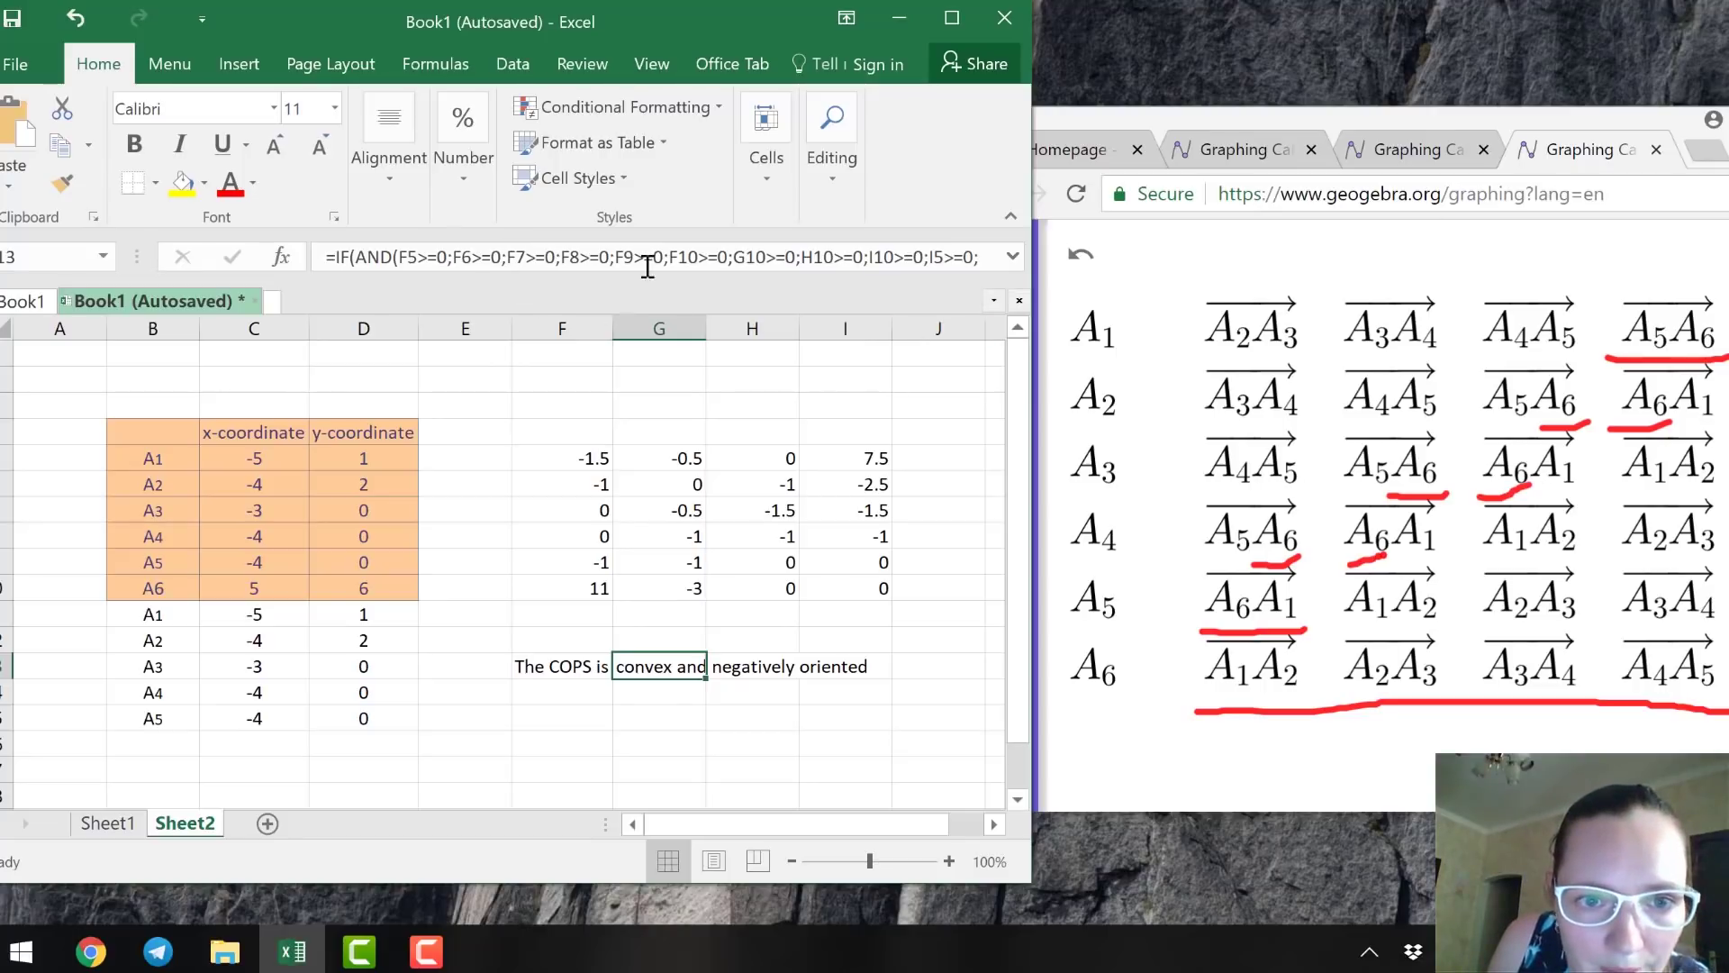
pyautogui.click(531, 258)
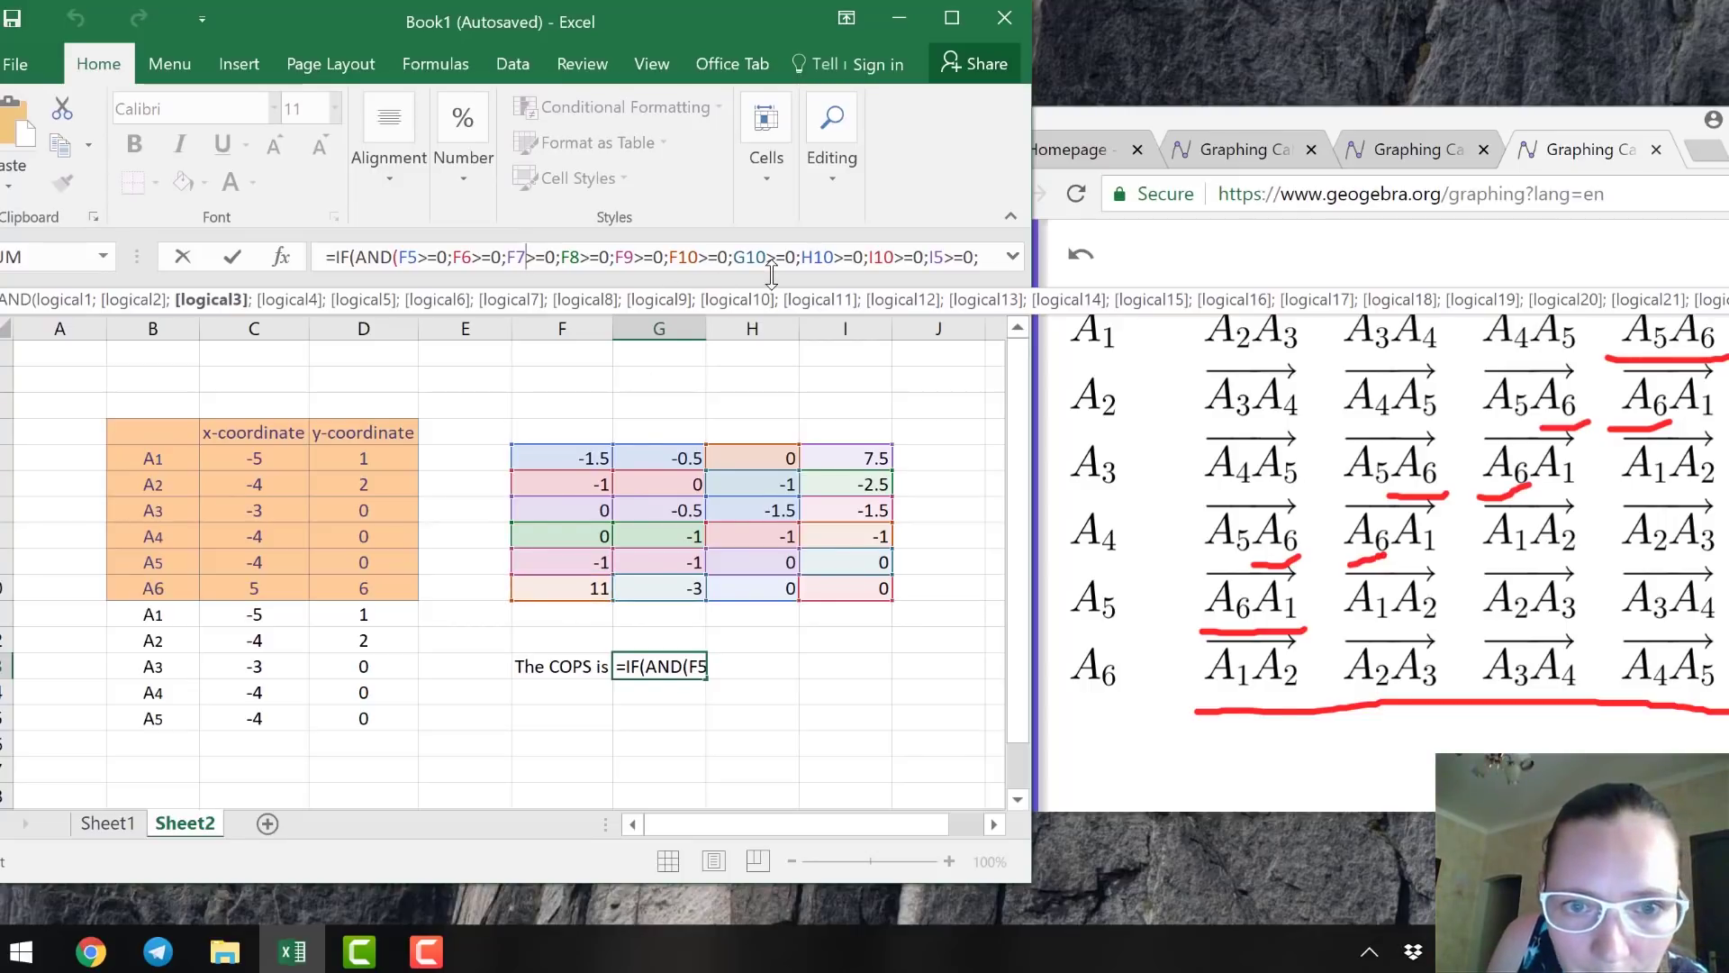
pyautogui.click(797, 257)
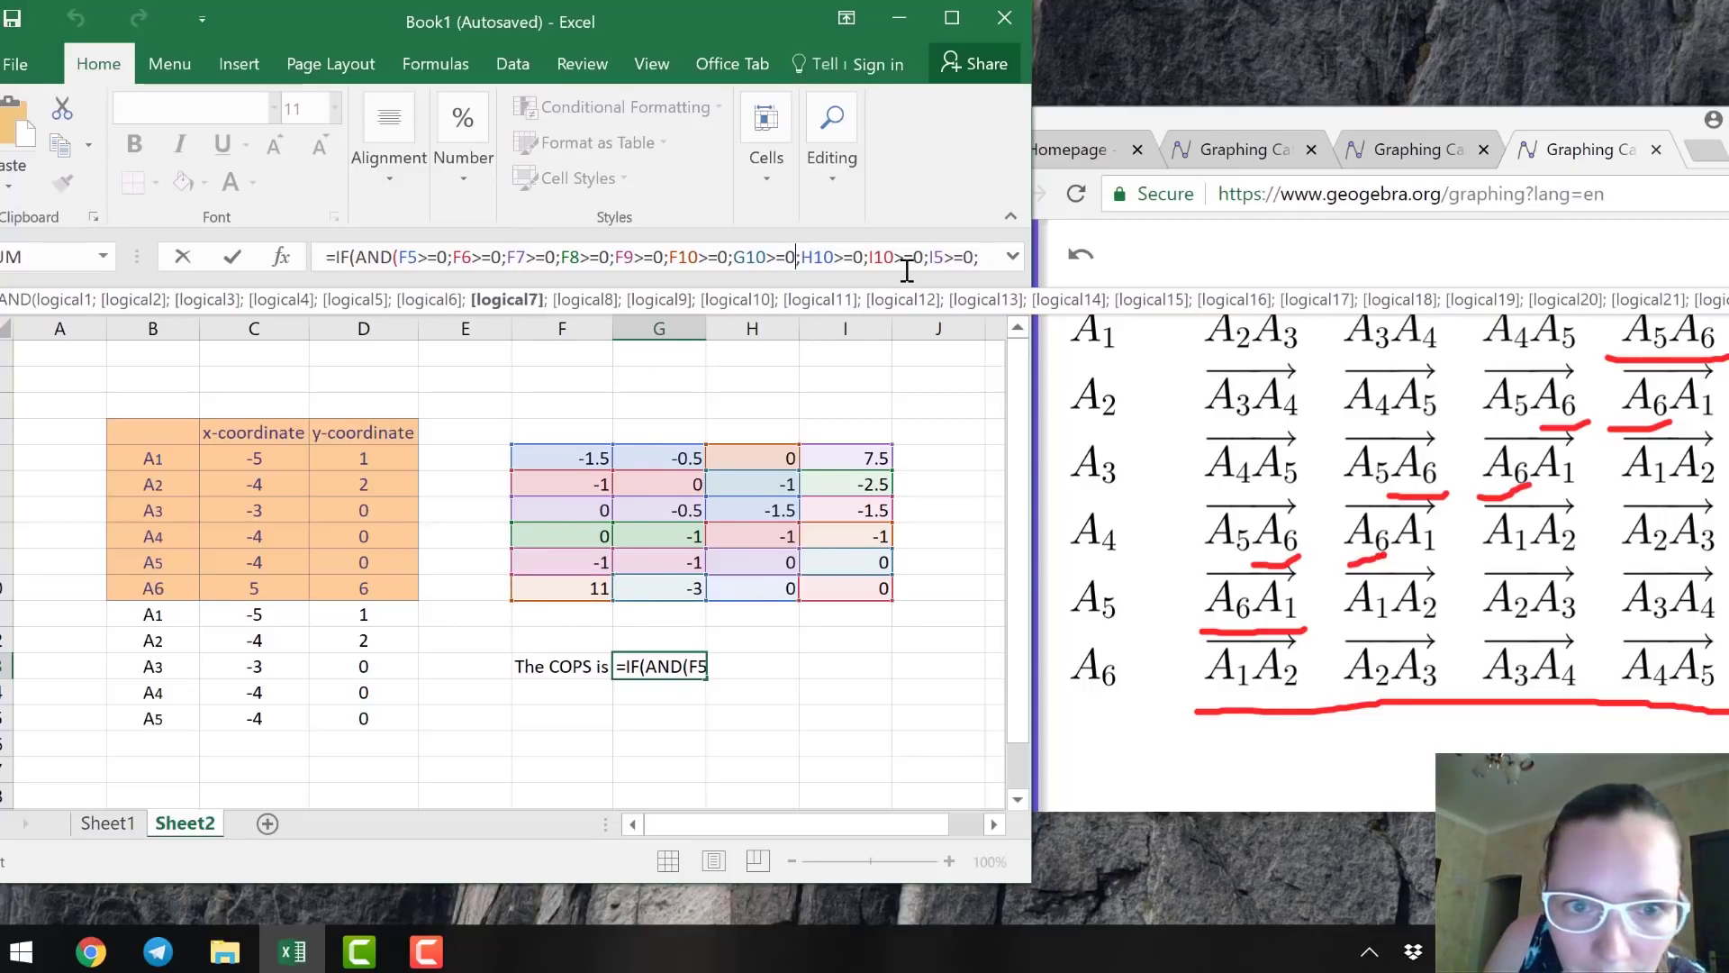
pyautogui.press('Left')
pyautogui.press('Left')
pyautogui.press('Left')
pyautogui.press('Left')
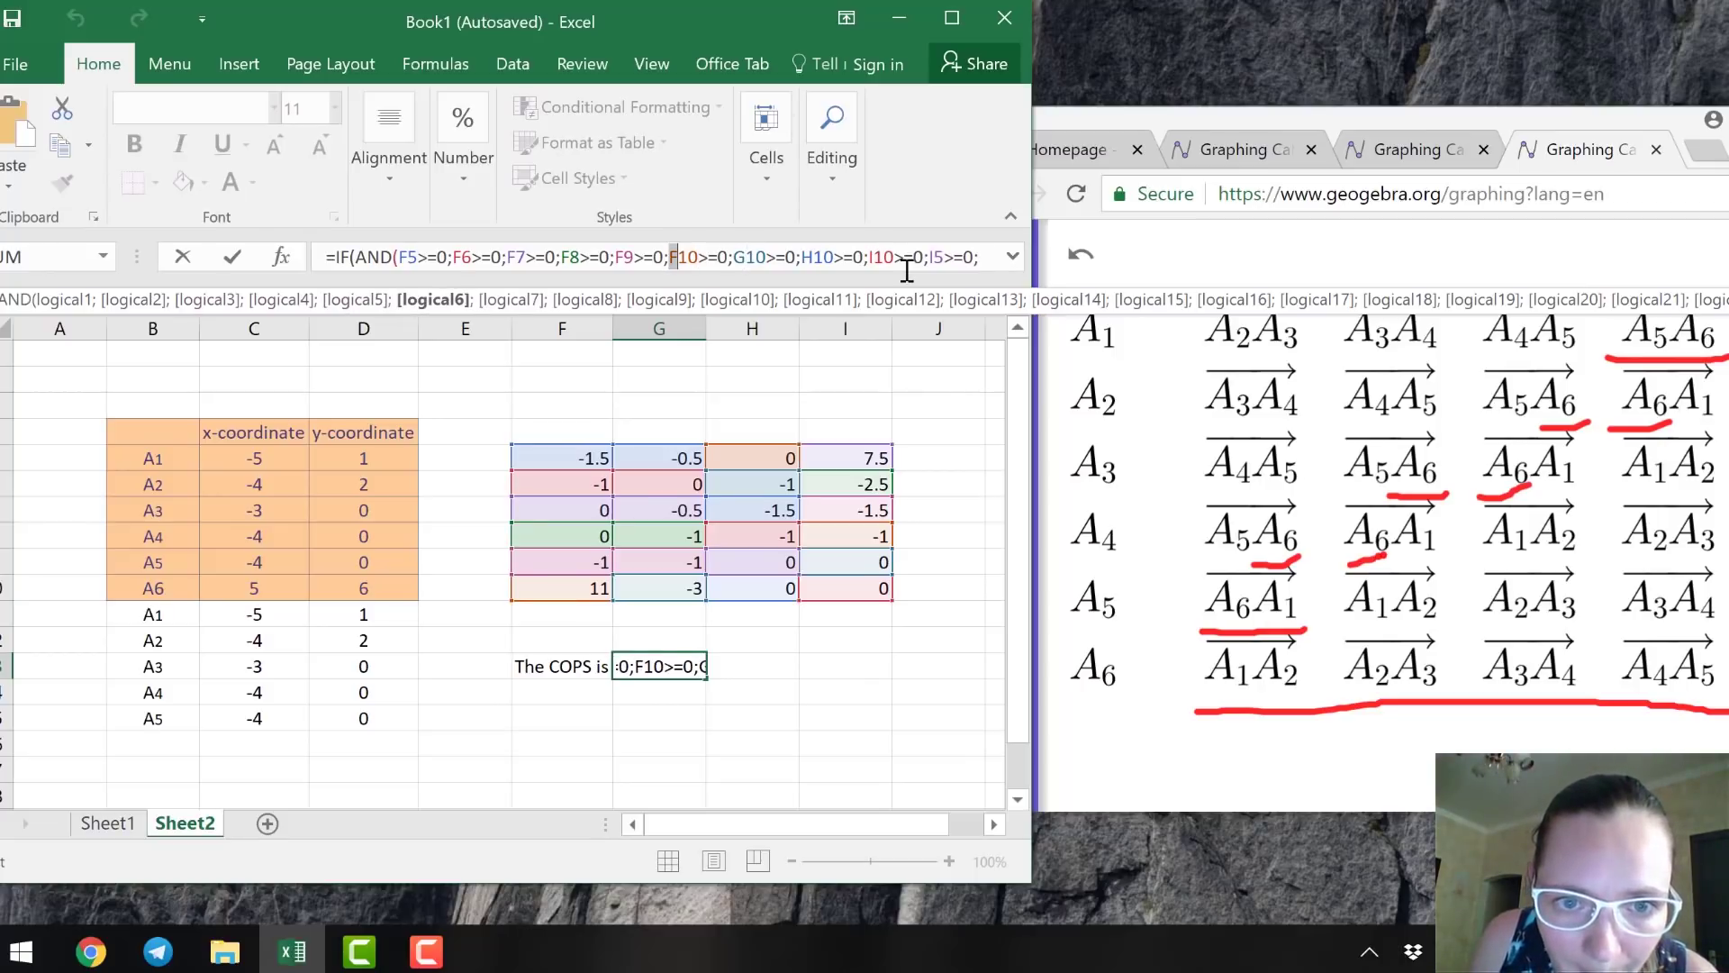
pyautogui.hotkey('shift', 'Right')
pyautogui.hotkey('shift', 'Right')
pyautogui.hotkey('shift', 'Right')
pyautogui.hotkey('shift', 'Right')
pyautogui.hotkey('shift', 'Right')
pyautogui.hotkey('shift', 'Right')
pyautogui.hotkey('shift', 'Right')
pyautogui.hotkey('shift', 'Right')
pyautogui.hotkey('shift', 'Right')
pyautogui.hotkey('shift', 'Right')
pyautogui.hotkey('shift', 'Right')
pyautogui.hotkey('shift', 'Right')
pyautogui.hotkey('shift', 'Right')
pyautogui.hotkey('shift', 'Right')
pyautogui.hotkey('shift', 'Right')
pyautogui.hotkey('shift', 'Right')
pyautogui.hotkey('shift', 'Right')
pyautogui.hotkey('shift', 'Right')
pyautogui.hotkey('shift', 'Right')
pyautogui.hotkey('shift', 'Right')
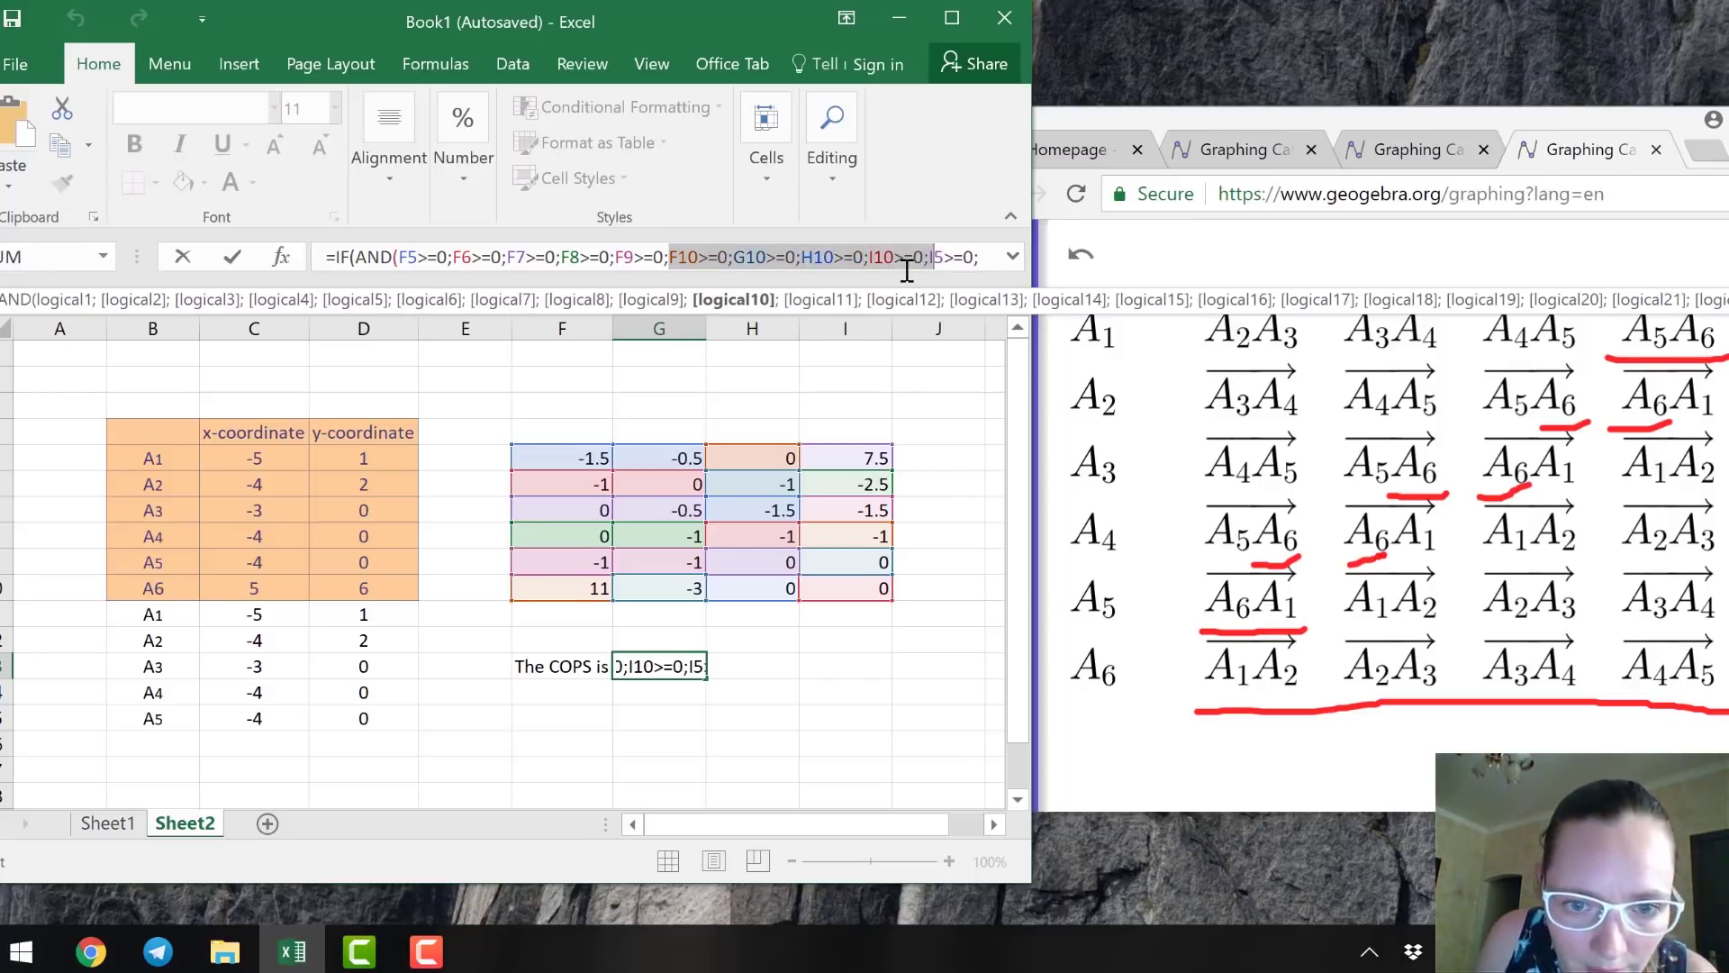
pyautogui.hotkey('shift', 'Right')
pyautogui.hotkey('shift', 'Right')
pyautogui.hotkey('shift', 'Right')
pyautogui.hotkey('shift', 'Right')
pyautogui.hotkey('shift', 'Right')
pyautogui.hotkey('shift', 'Right')
pyautogui.hotkey('shift', 'Right')
pyautogui.hotkey('shift', 'Right')
pyautogui.hotkey('shift', 'Right')
pyautogui.hotkey('shift', 'Right')
pyautogui.hotkey('shift', 'Right')
pyautogui.hotkey('shift', 'Right')
pyautogui.hotkey('shift', 'Right')
pyautogui.hotkey('shift', 'Right')
pyautogui.hotkey('shift', 'Right')
pyautogui.hotkey('shift', 'Right')
pyautogui.hotkey('shift', 'Right')
pyautogui.hotkey('shift', 'Right')
pyautogui.hotkey('shift', 'Right')
pyautogui.hotkey('shift', 'Right')
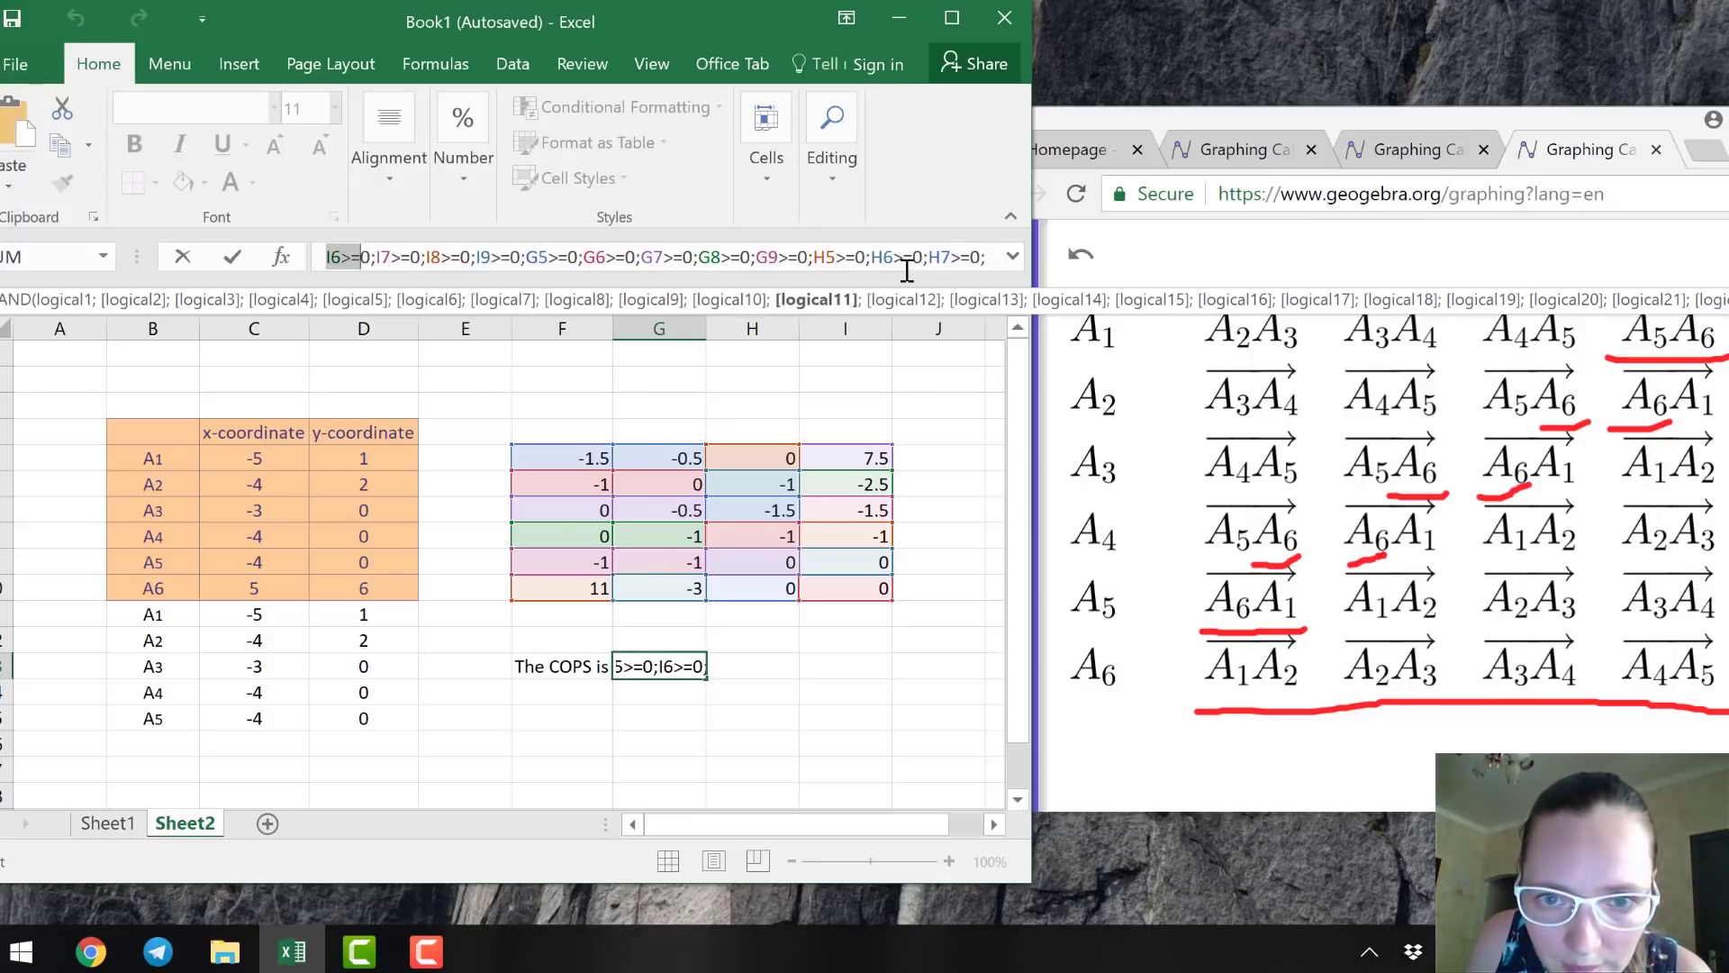
pyautogui.hotkey('shift', 'Right')
pyautogui.hotkey('shift', 'Right')
pyautogui.hotkey('shift', 'Right')
pyautogui.hotkey('shift', 'Right')
pyautogui.hotkey('shift', 'Right')
pyautogui.hotkey('shift', 'Right')
pyautogui.hotkey('shift', 'Right')
pyautogui.hotkey('shift', 'Right')
pyautogui.hotkey('shift', 'Right')
pyautogui.hotkey('shift', 'Right')
pyautogui.hotkey('shift', 'Right')
pyautogui.hotkey('shift', 'Right')
pyautogui.hotkey('shift', 'Right')
pyautogui.hotkey('shift', 'Right')
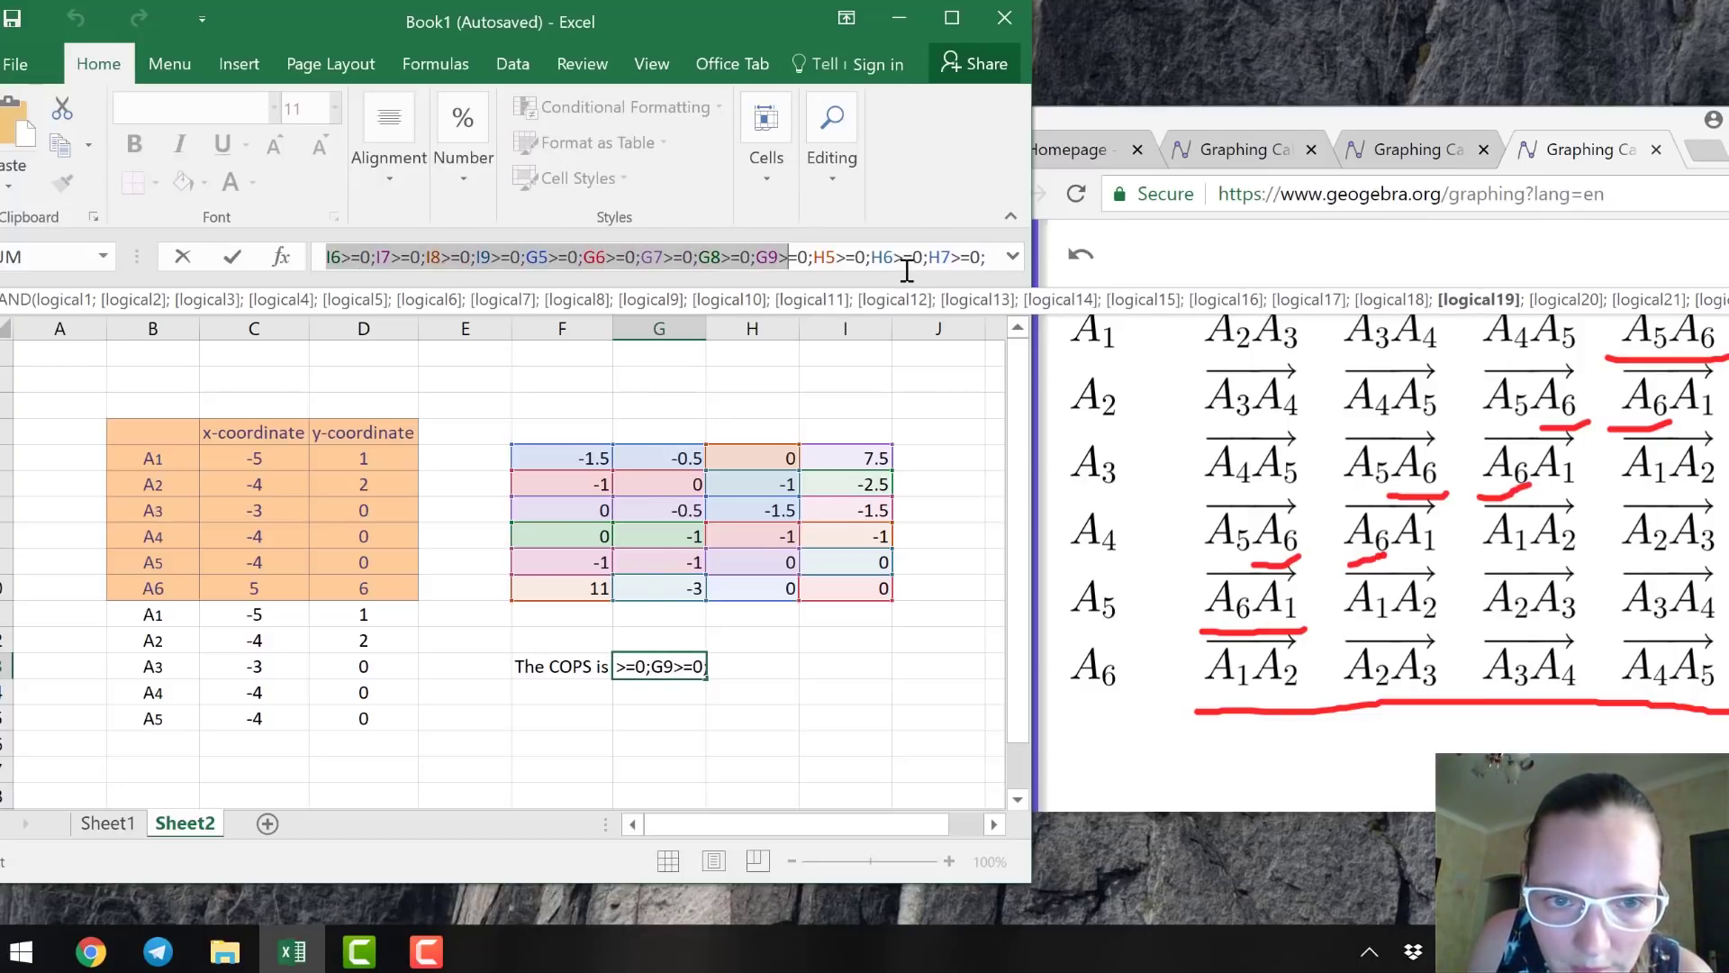
pyautogui.hotkey('shift', 'Right')
pyautogui.hotkey('shift', 'Right')
pyautogui.hotkey('shift', 'Right')
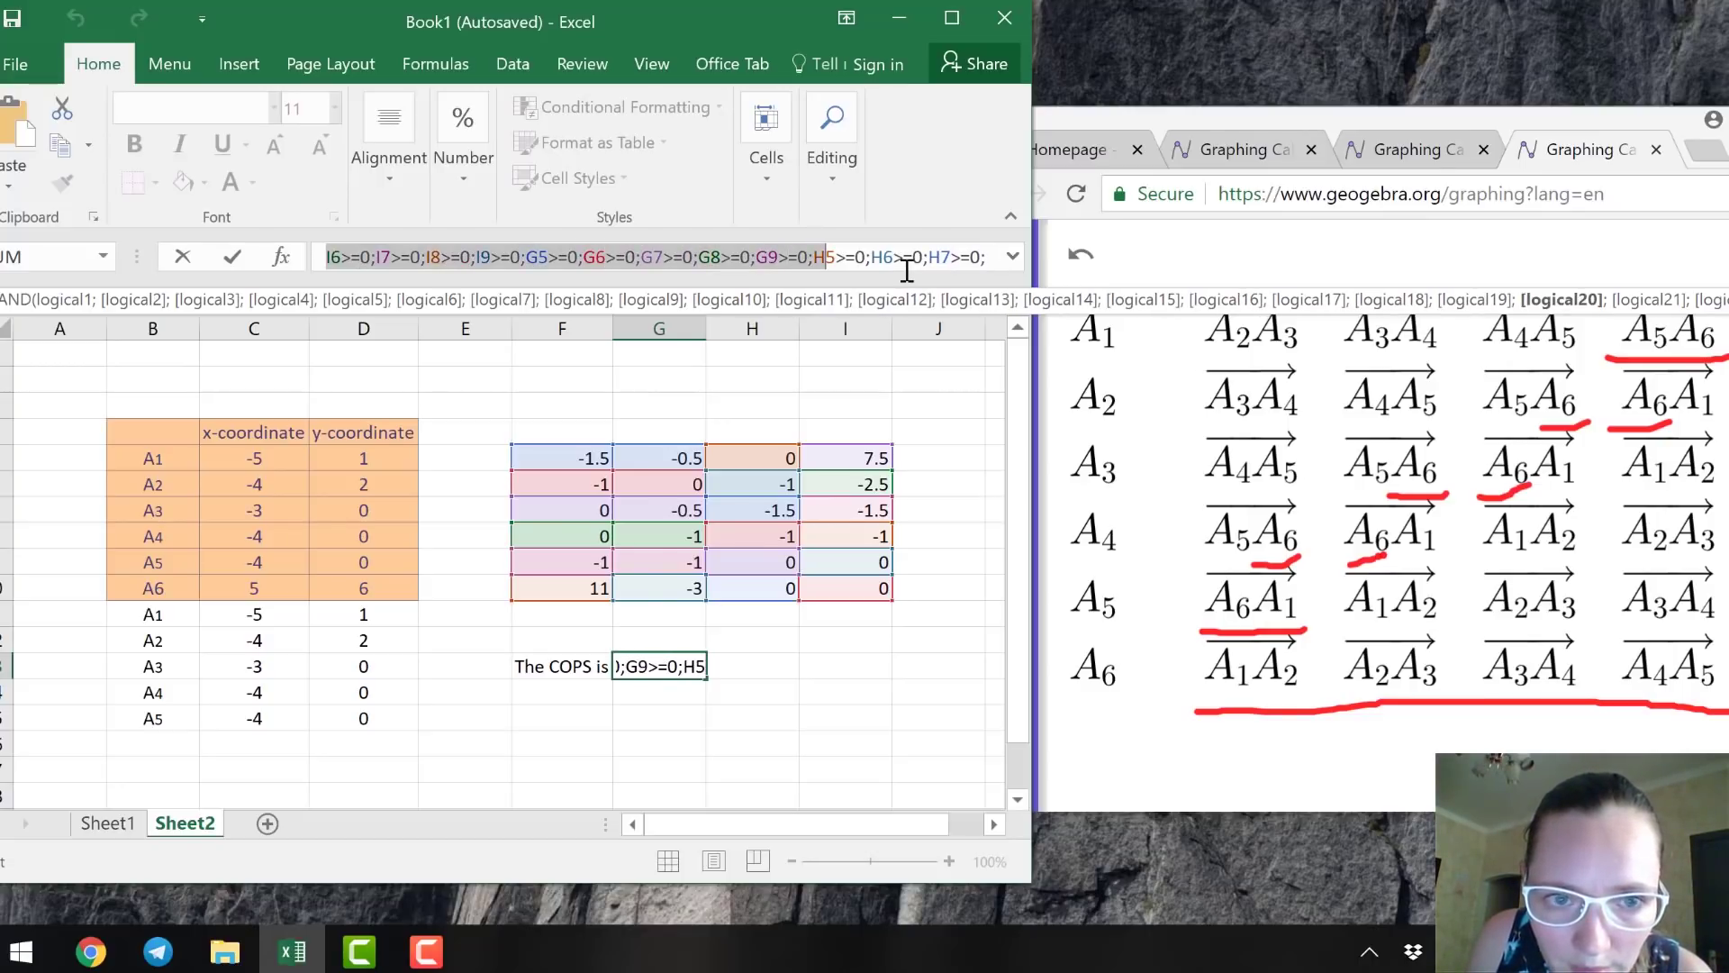
pyautogui.hotkey('shift', 'Right')
pyautogui.hotkey('shift', 'Right')
pyautogui.hotkey('shift', 'Right')
pyautogui.hotkey('shift', 'Left')
pyautogui.hotkey('shift', 'Left')
pyautogui.hotkey('shift', 'Left')
pyautogui.hotkey('shift', 'Left')
pyautogui.hotkey('shift', 'Left')
pyautogui.hotkey('shift', 'Left')
pyautogui.hotkey('shift', 'Left')
pyautogui.hotkey('shift', 'Left')
pyautogui.hotkey('shift', 'Left')
pyautogui.hotkey('shift', 'Left')
pyautogui.hotkey('shift', 'Left')
pyautogui.hotkey('shift', 'Left')
pyautogui.hotkey('shift', 'Left')
pyautogui.hotkey('shift', 'Left')
pyautogui.hotkey('shift', 'Left')
pyautogui.hotkey('shift', 'Left')
pyautogui.hotkey('shift', 'Left')
pyautogui.hotkey('shift', 'Left')
pyautogui.hotkey('shift', 'Left')
pyautogui.hotkey('shift', 'Left')
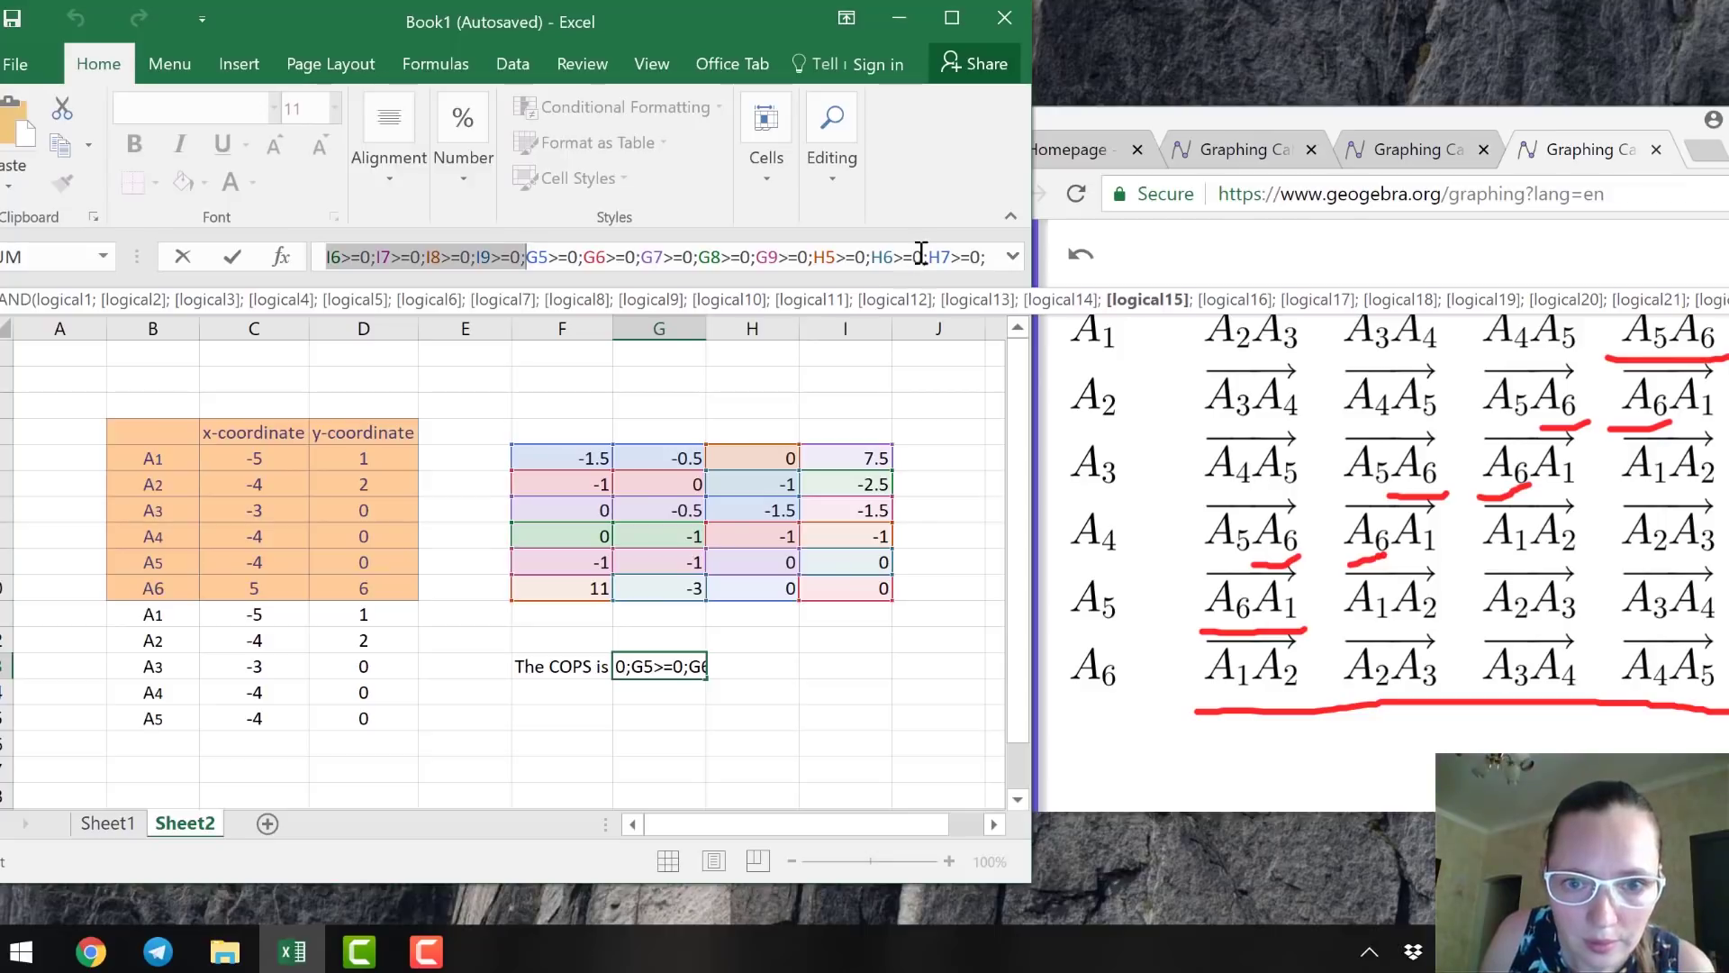
# Paste the copied conditions at the start of the second AND in the G13 formula, just before F5<=0.
pyautogui.click(920, 255)
pyautogui.press('Right')
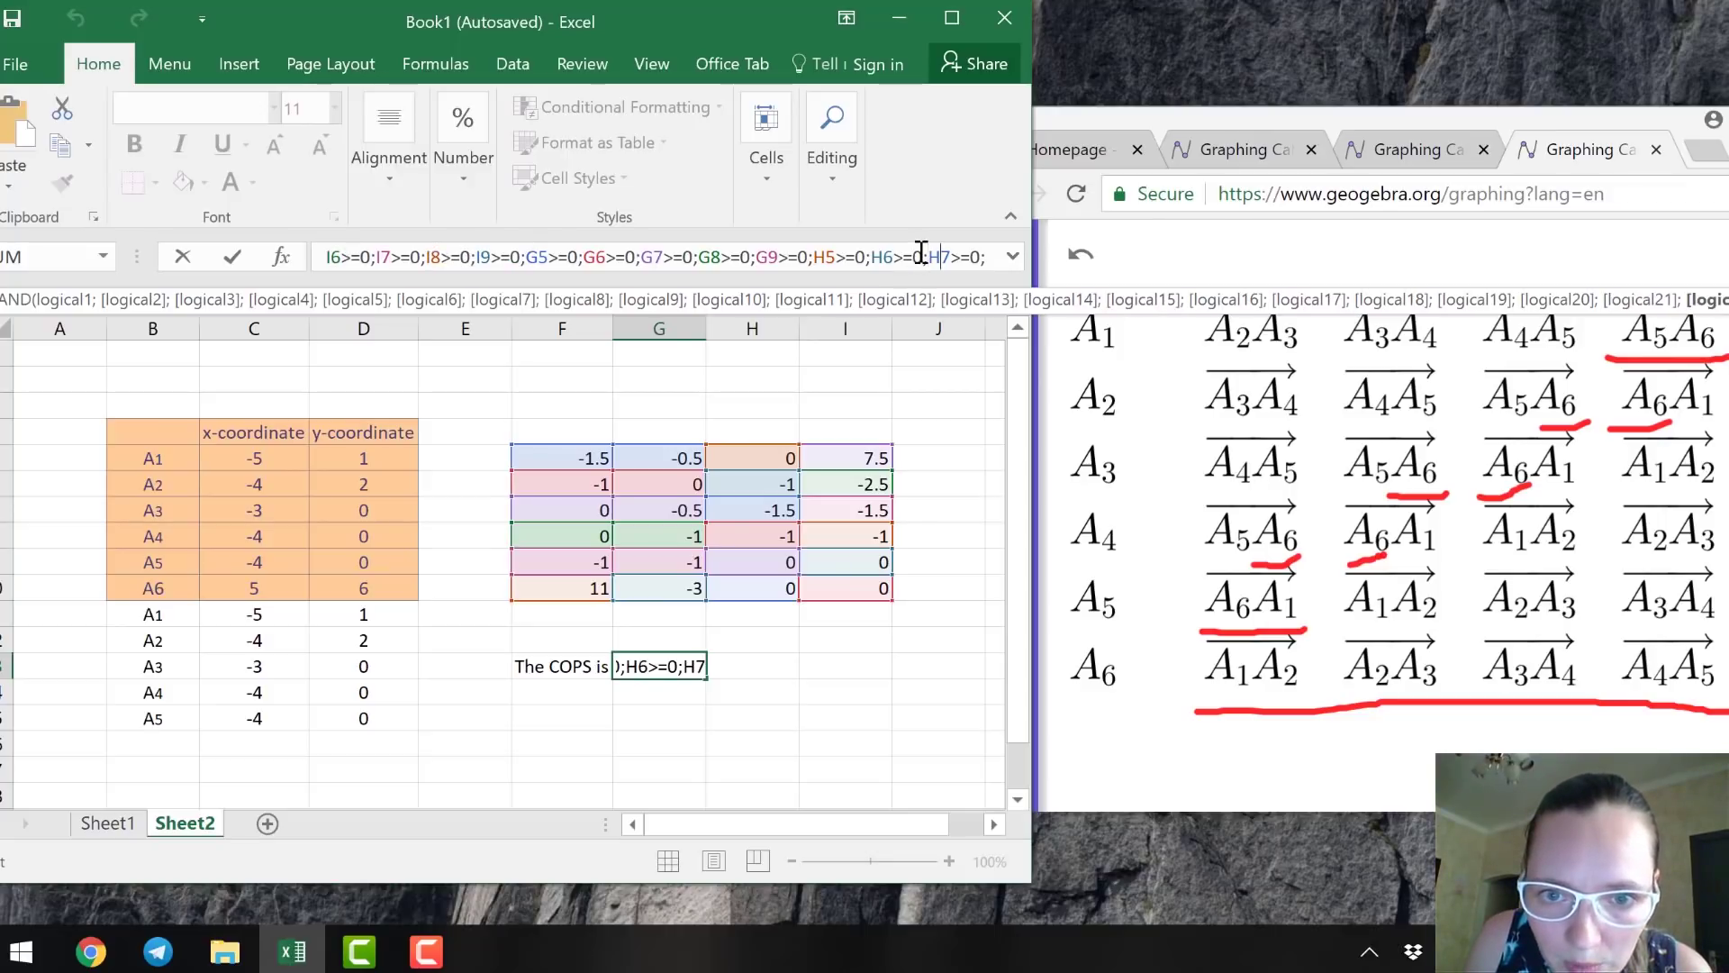
pyautogui.press('Right')
pyautogui.press('Right')
pyautogui.press('Right')
pyautogui.press('Right')
pyautogui.press('Right')
pyautogui.press('Right')
pyautogui.press('Right')
pyautogui.press('Right')
pyautogui.press('Right')
pyautogui.press('Right')
pyautogui.press('Right')
pyautogui.press('Right')
pyautogui.press('Right')
pyautogui.press('Right')
pyautogui.press('Right')
pyautogui.press('Right')
pyautogui.press('Right')
pyautogui.press('Right')
pyautogui.press('Right')
pyautogui.press('Right')
pyautogui.press('Right')
pyautogui.press('Right')
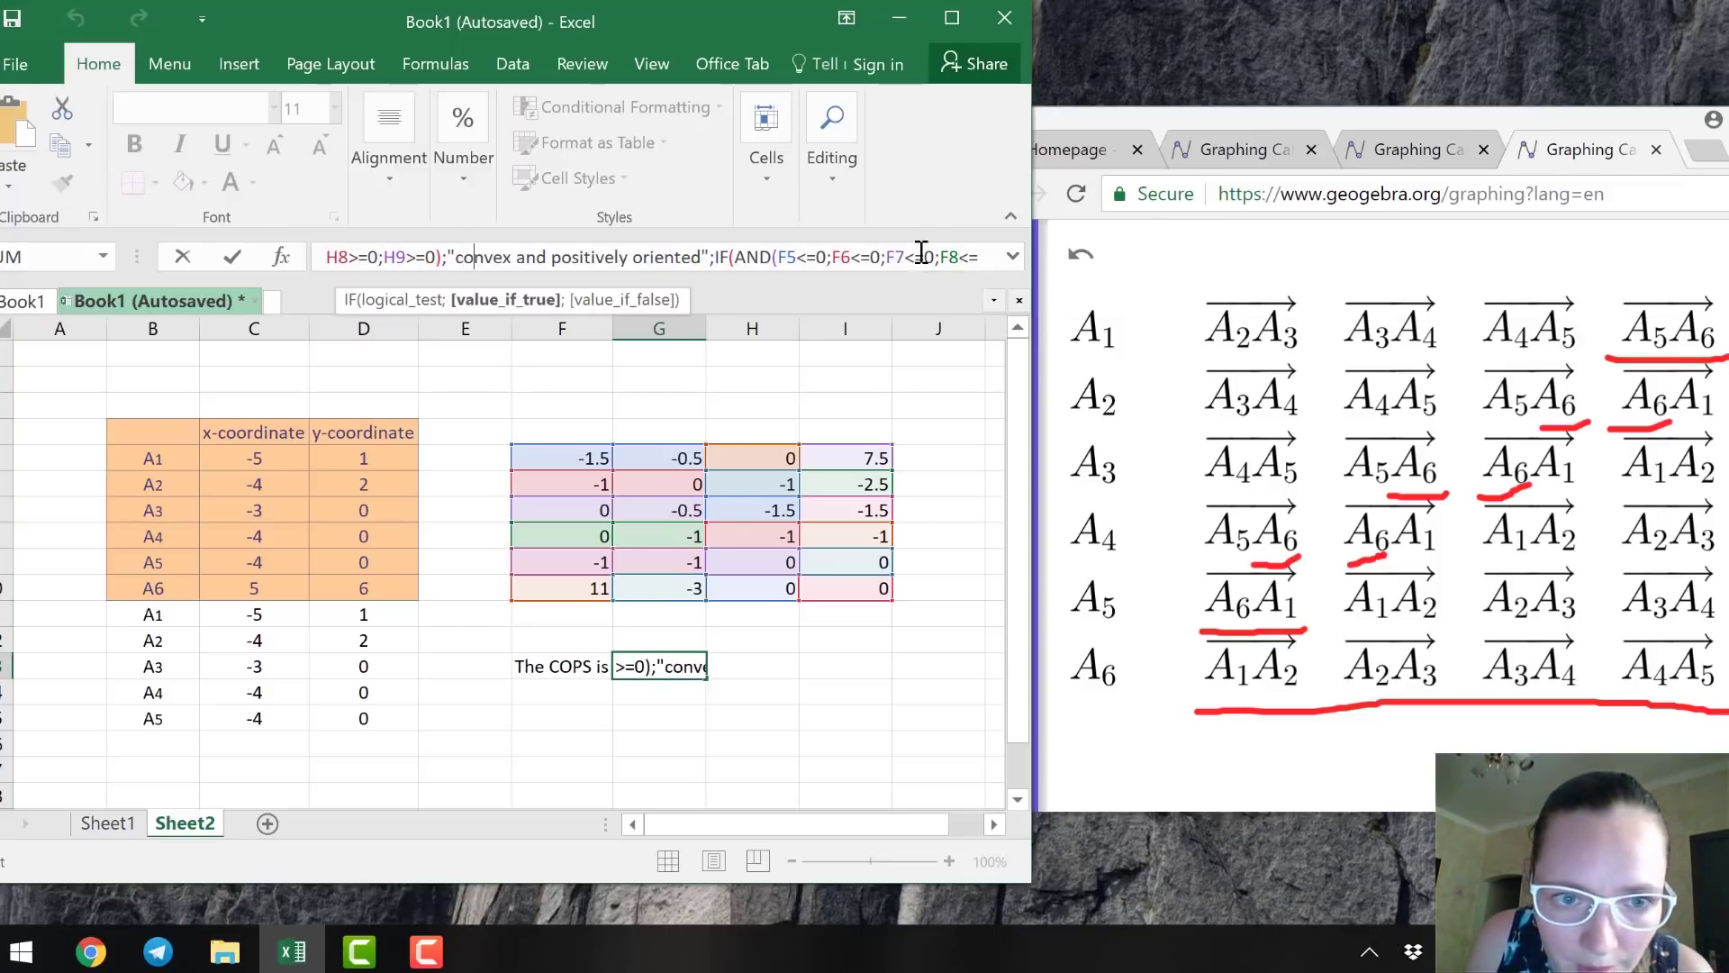
pyautogui.press('Right')
pyautogui.press('Right')
pyautogui.press('Right')
pyautogui.press('Right')
pyautogui.press('Right')
pyautogui.press('Right')
pyautogui.press('Right')
pyautogui.press('Right')
pyautogui.press('Right')
pyautogui.press('Right')
pyautogui.press('Right')
pyautogui.press('Right')
pyautogui.press('Right')
pyautogui.press('Right')
pyautogui.press('Right')
pyautogui.press('Right')
pyautogui.press('Right')
pyautogui.press('Right')
pyautogui.press('Right')
pyautogui.press('Right')
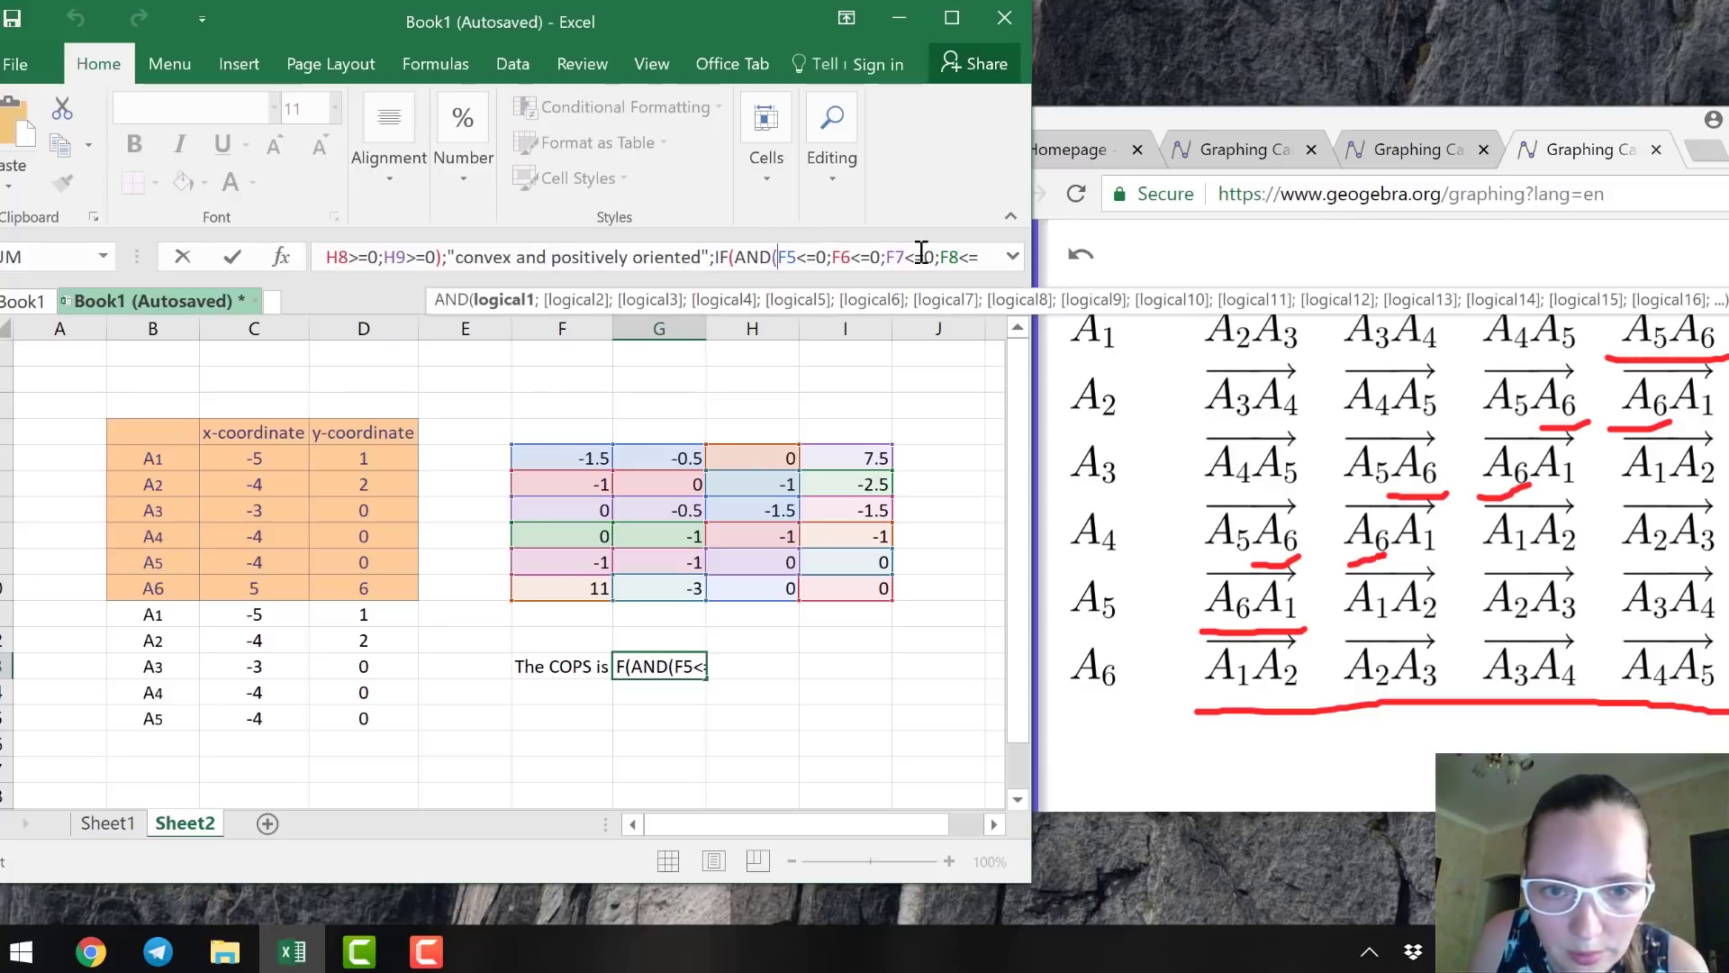
pyautogui.hotkey('ctrl', 'v')
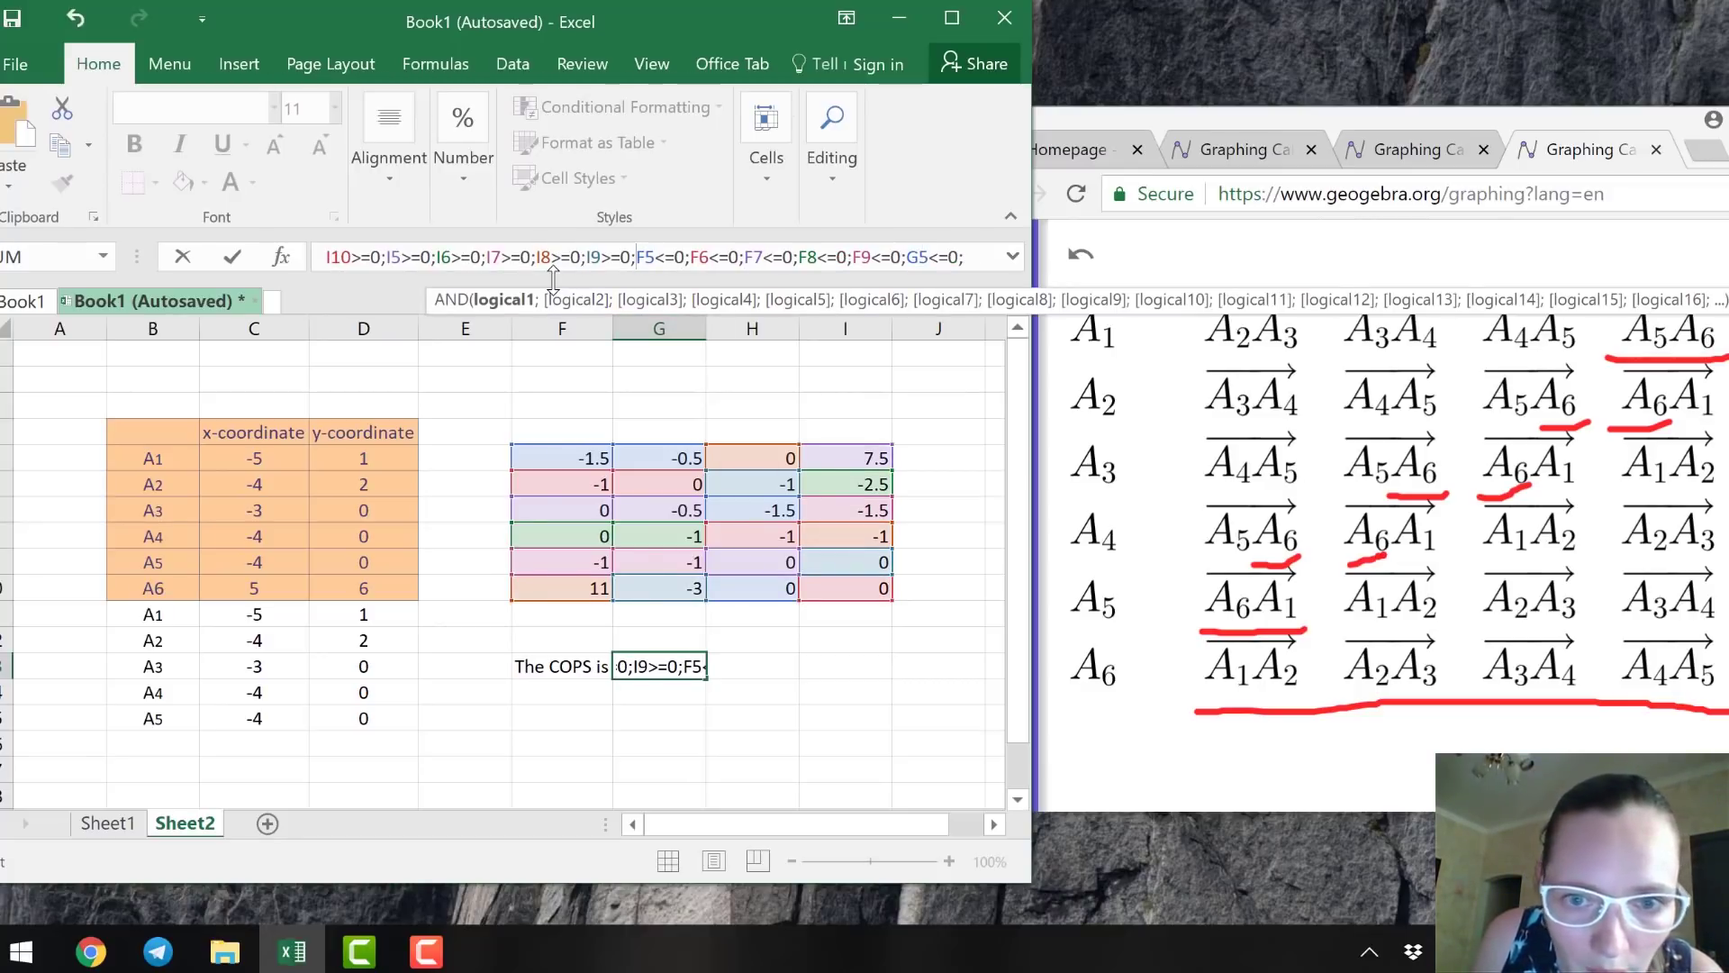
pyautogui.click(882, 261)
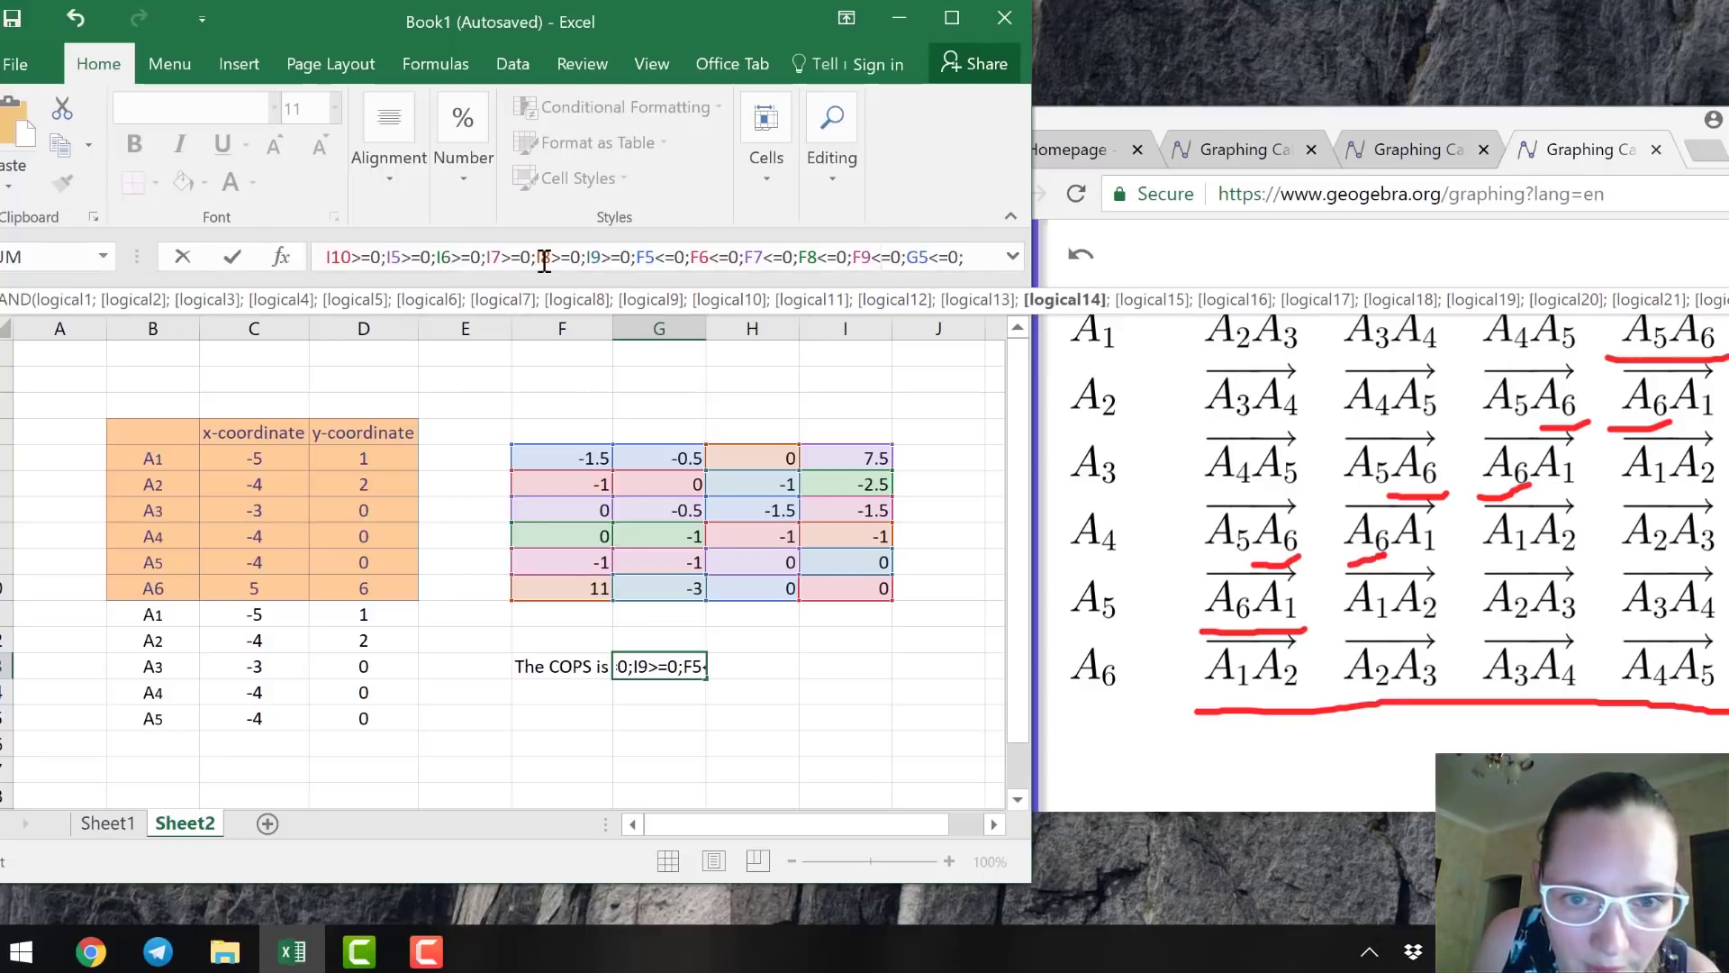
# Reverse the pasted I9 and I8 conditions in the second AND of the G13 formula to I9<=0 and I8<=0.
pyautogui.press('Right')
pyautogui.press('Right')
pyautogui.press('Right')
pyautogui.press('Right')
pyautogui.press('Right')
pyautogui.press('Right')
pyautogui.press('Right')
pyautogui.press('Right')
pyautogui.press('Right')
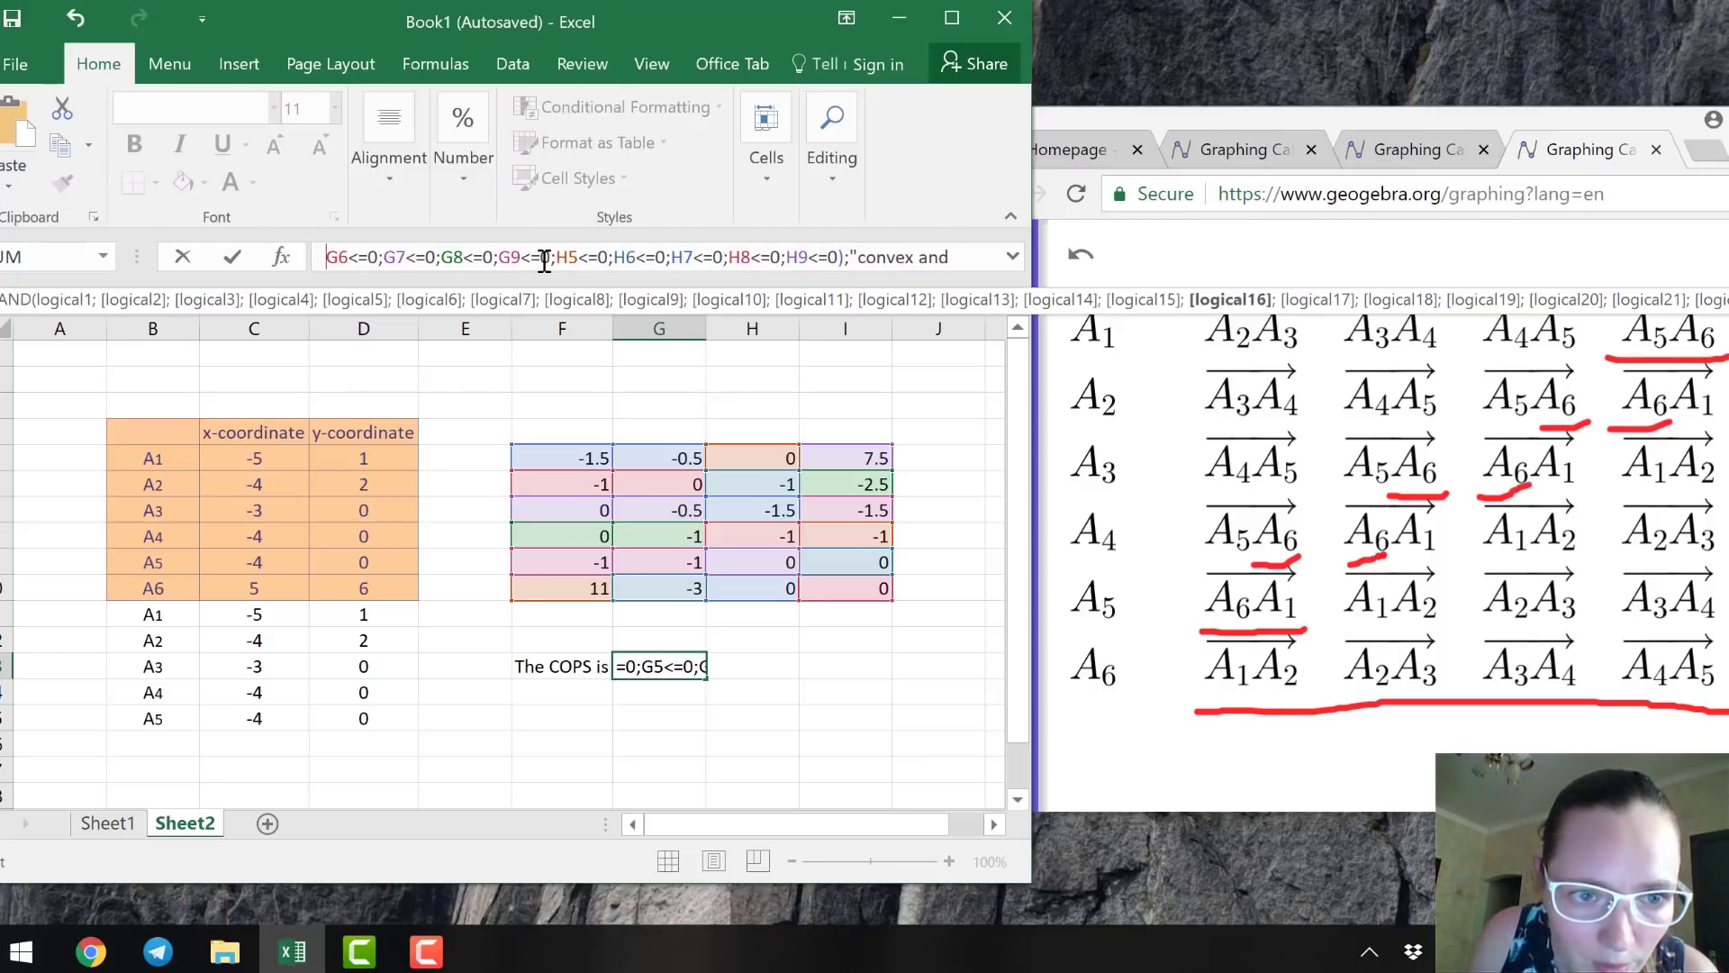
pyautogui.press('Left')
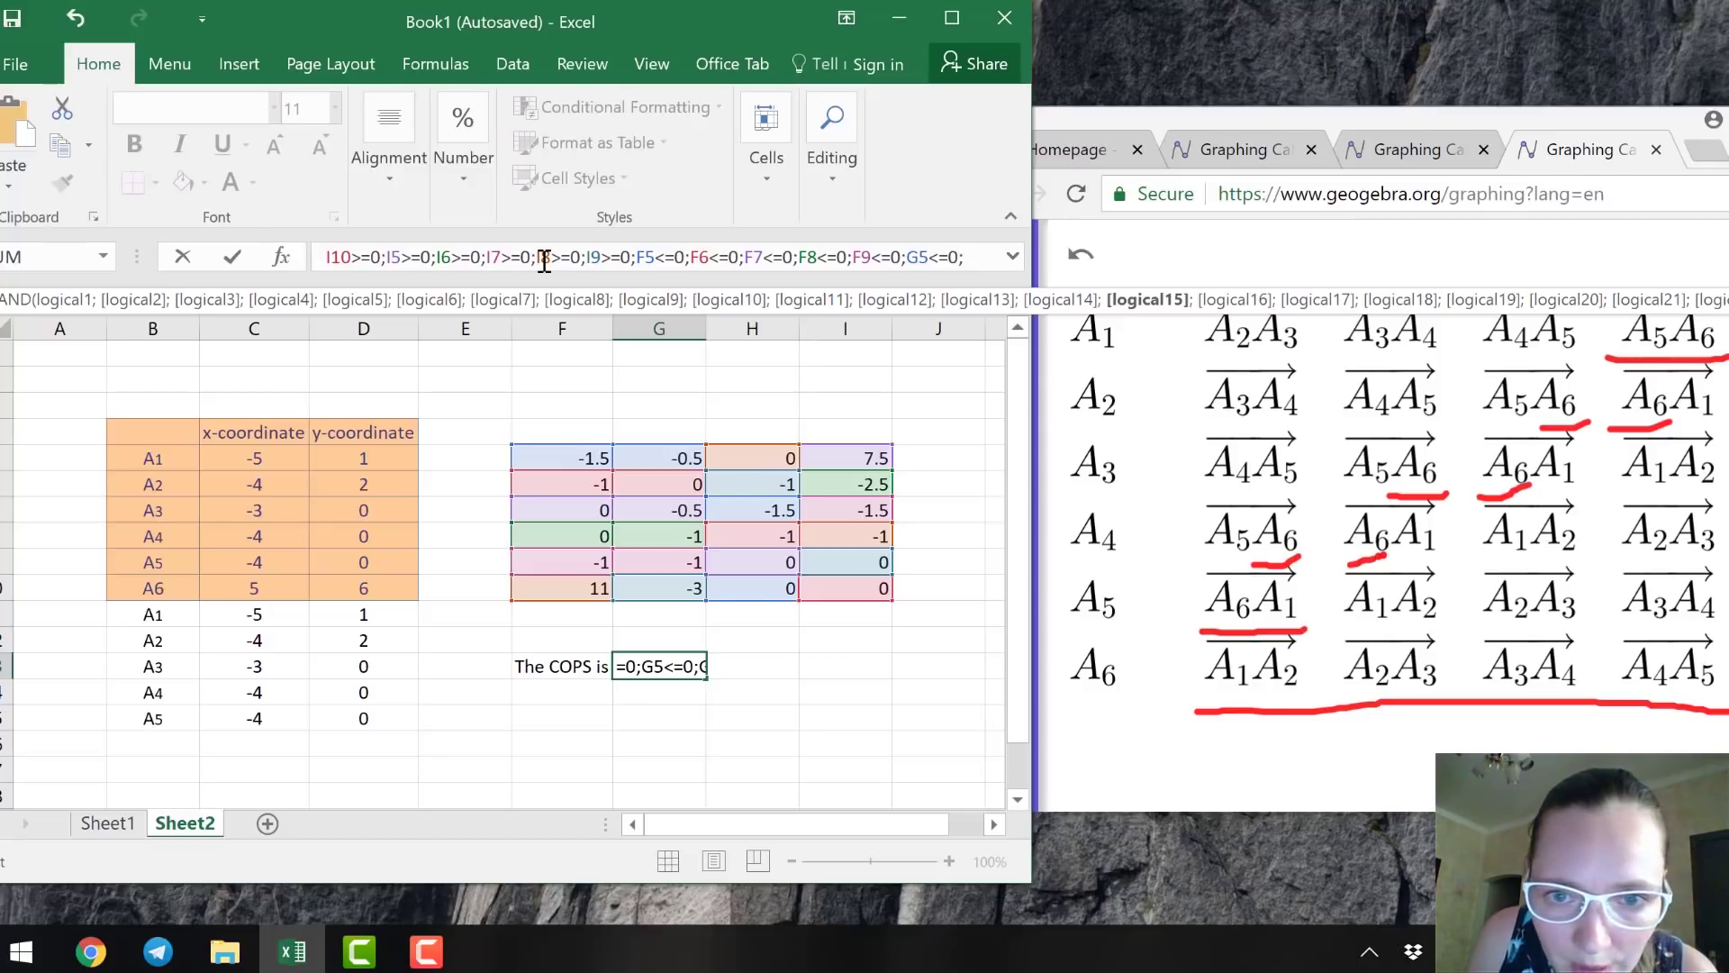
pyautogui.press('Left')
pyautogui.press('Left')
pyautogui.press('Left')
pyautogui.press('Left')
pyautogui.press('Left')
pyautogui.press('Left')
pyautogui.press('Left')
pyautogui.press('Left')
pyautogui.press('Left')
pyautogui.press('Left')
pyautogui.press('Left')
pyautogui.press('Left')
pyautogui.press('Left')
pyautogui.press('Left')
pyautogui.press('Left')
pyautogui.press('Left')
pyautogui.press('Left')
pyautogui.press('Left')
pyautogui.press('Left')
pyautogui.press('Left')
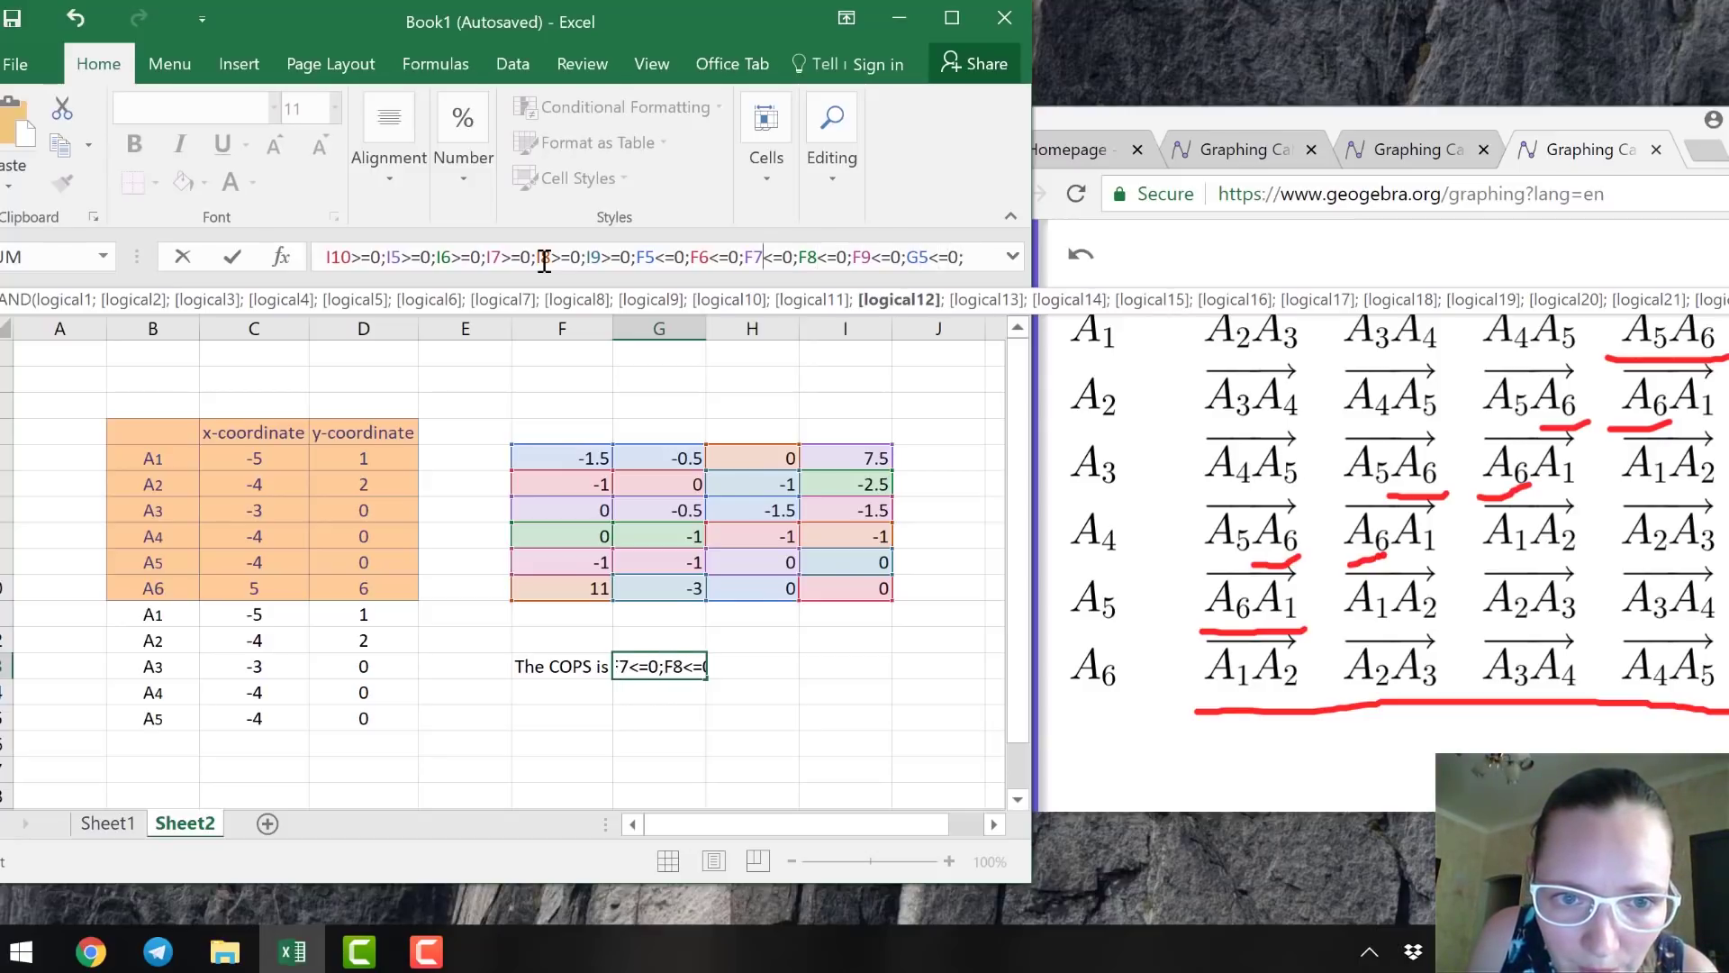
pyautogui.press('Left')
pyautogui.press('Left')
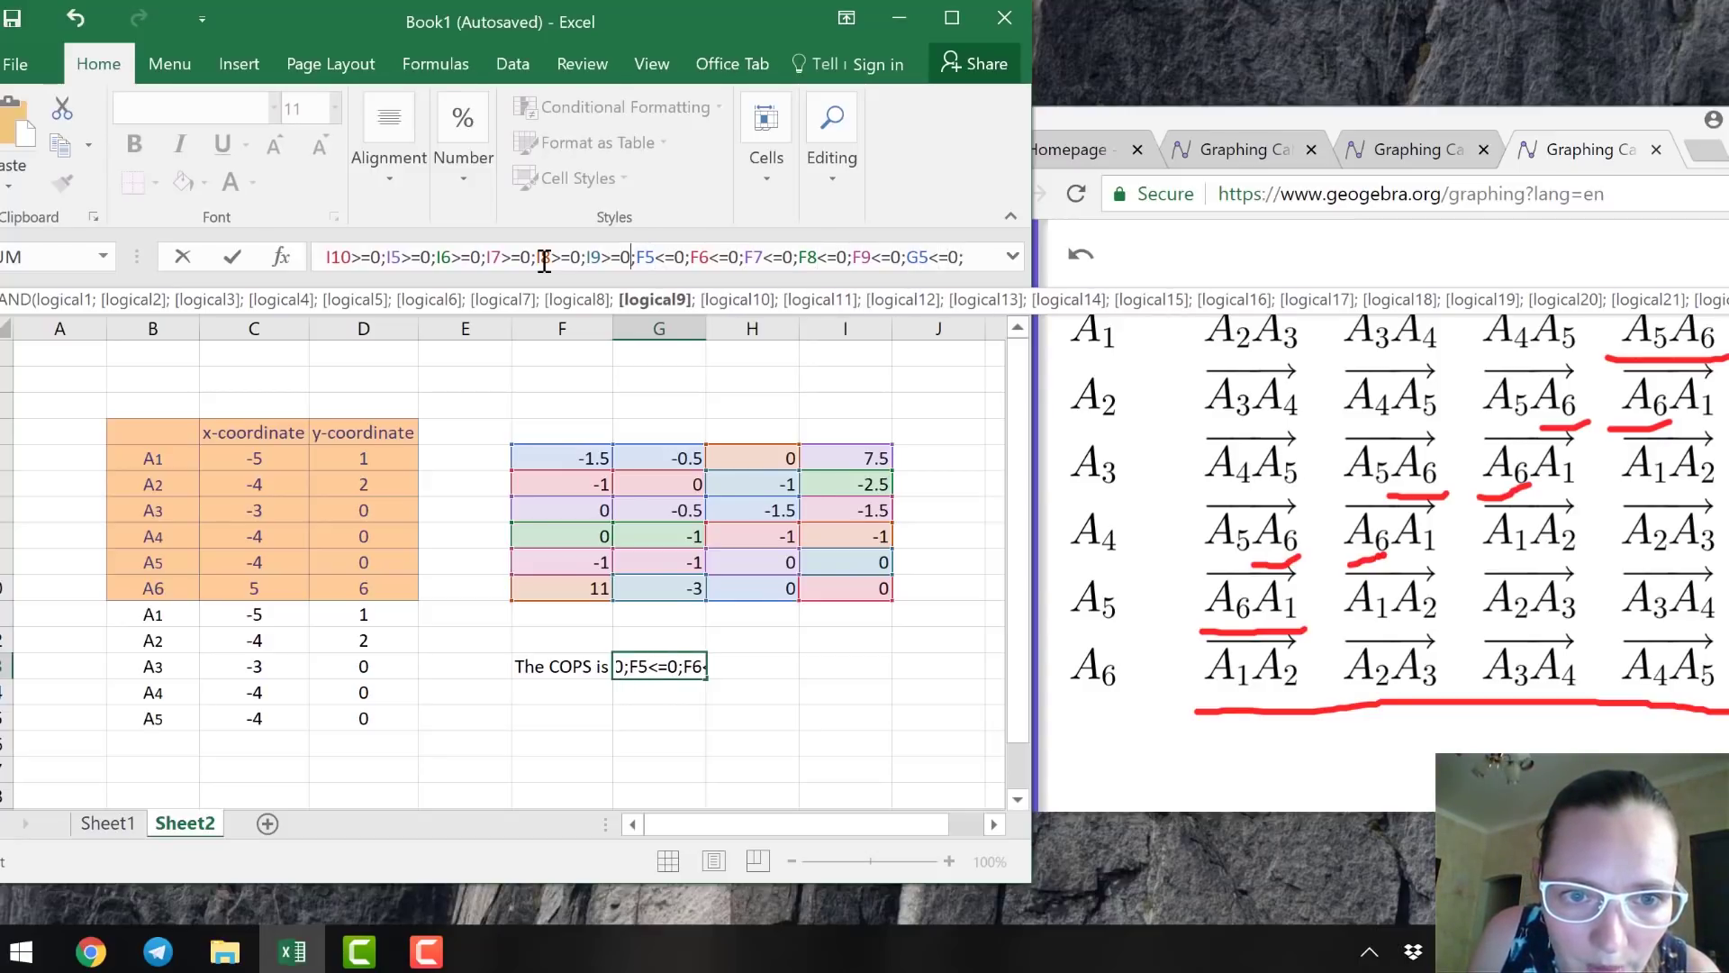
pyautogui.press('BackSpace')
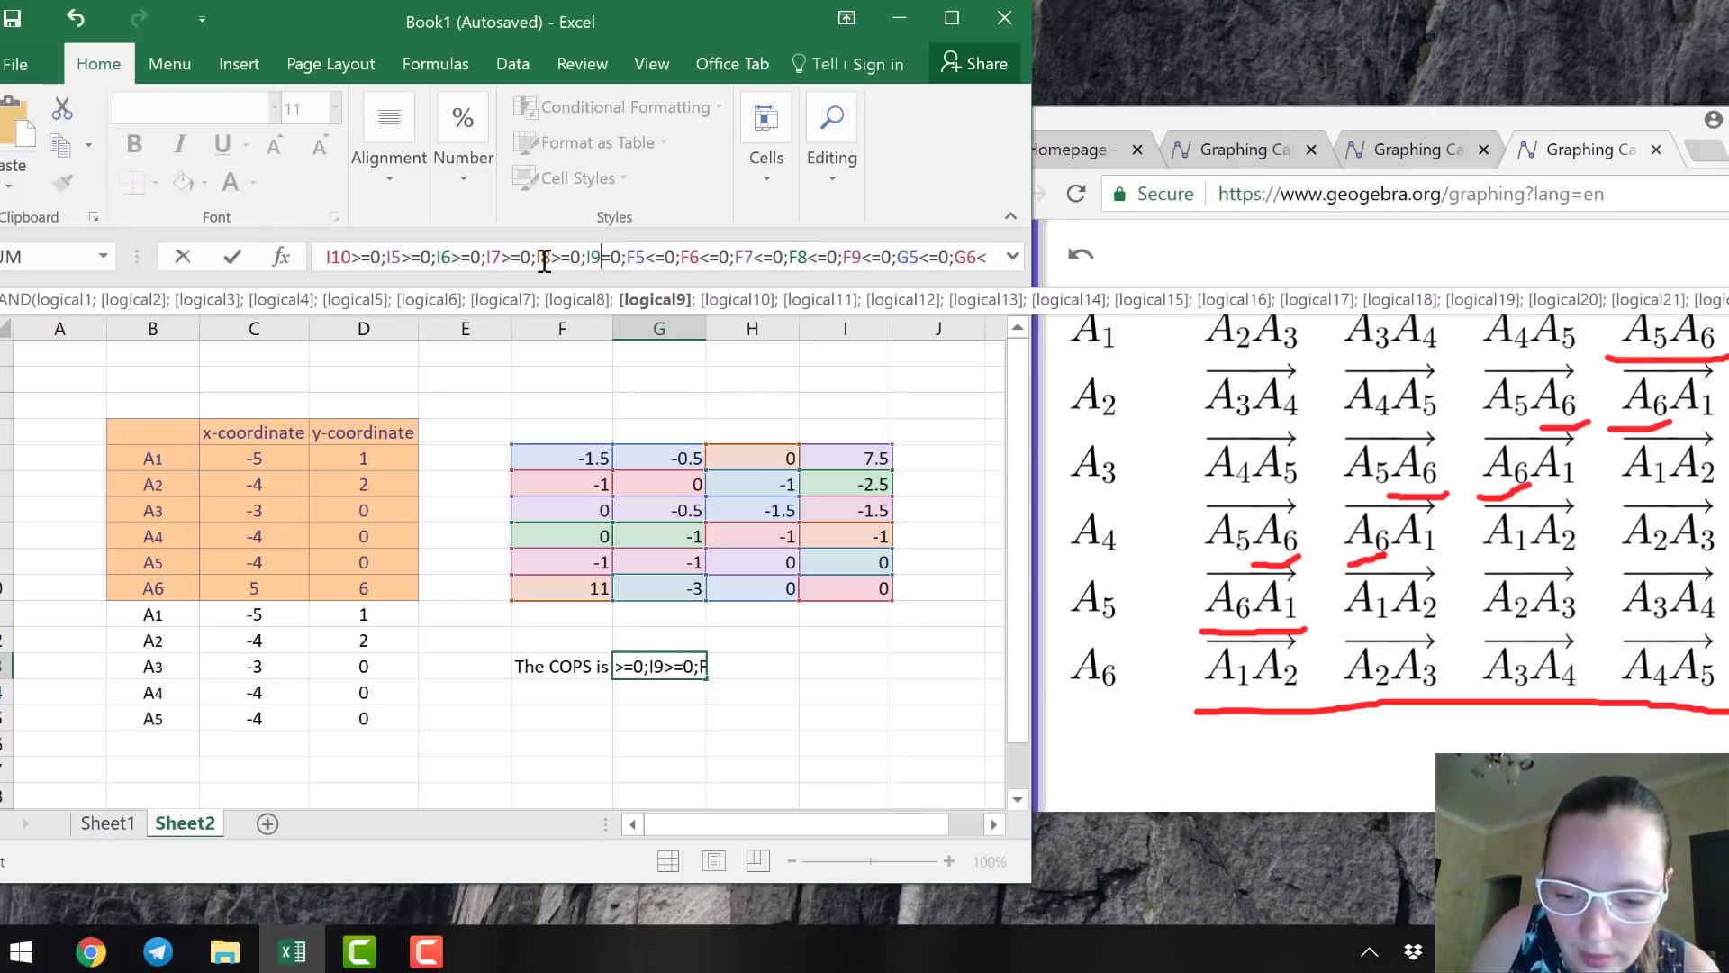
pyautogui.write('<')
pyautogui.press('Left')
pyautogui.press('Left')
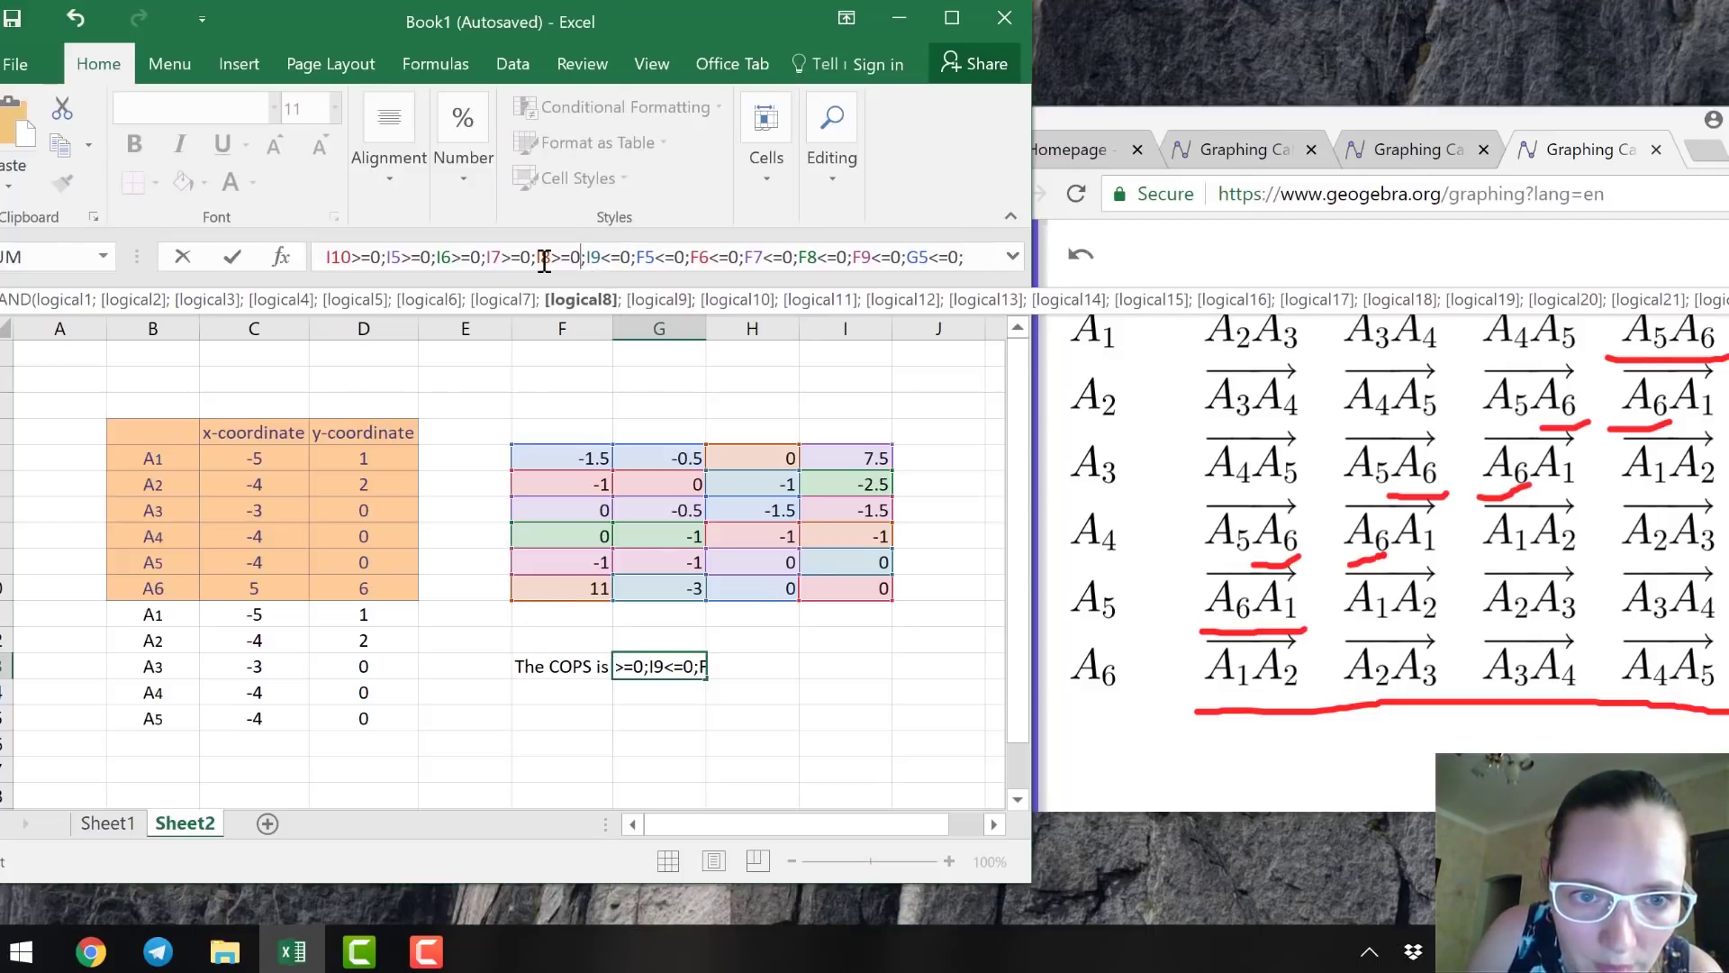
pyautogui.press('BackSpace')
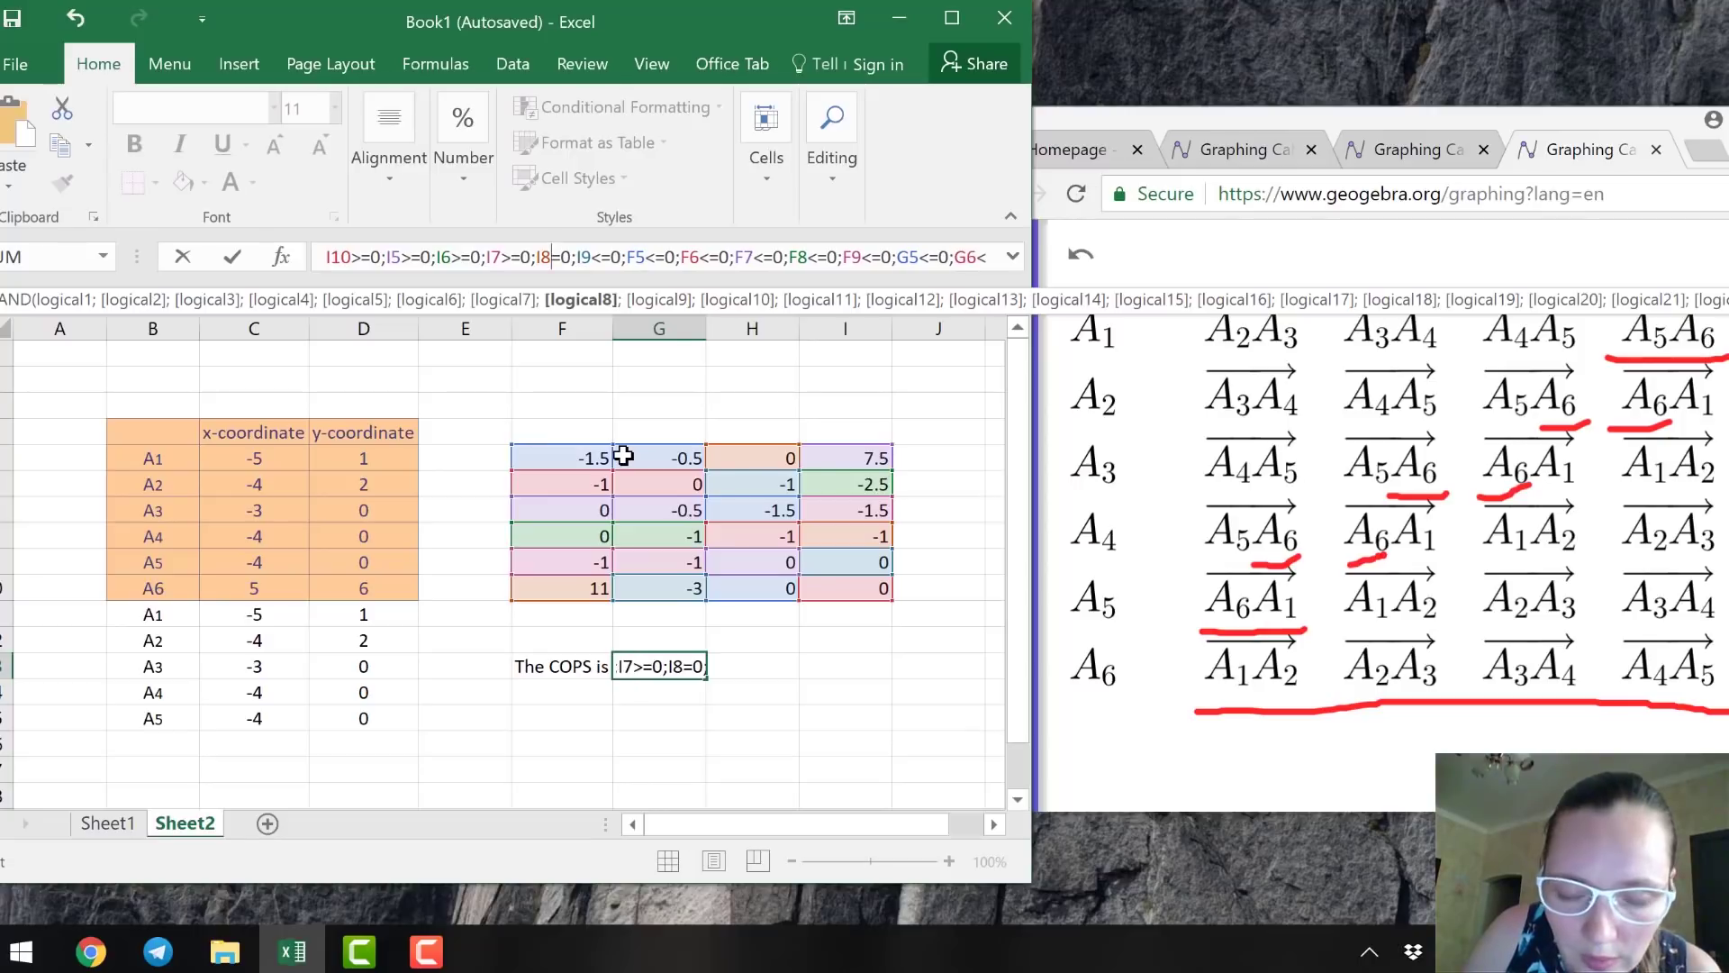
pyautogui.write('<')
# Reverse the pasted I7, I6 and I5 conditions in the second AND to I7<=0, I6<=0 and I5<=0.
pyautogui.press('Left')
pyautogui.press('Left')
pyautogui.press('Left')
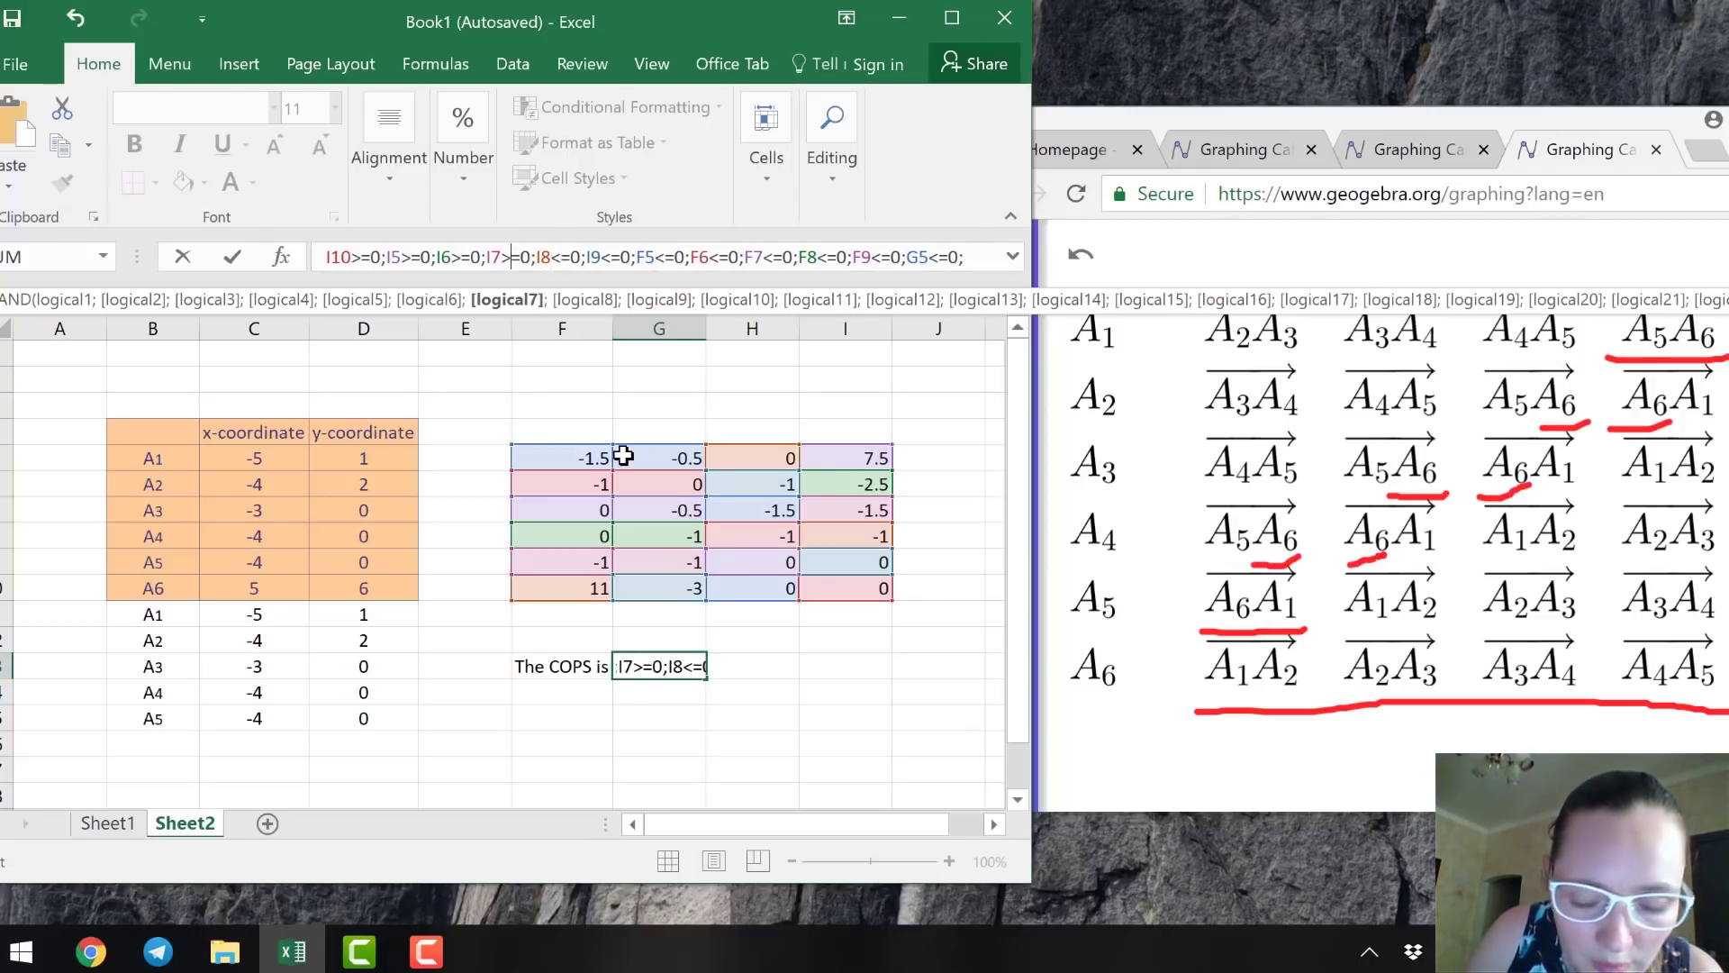
pyautogui.press('BackSpace')
pyautogui.write('<')
pyautogui.press('Left')
pyautogui.press('Left')
pyautogui.press('Left')
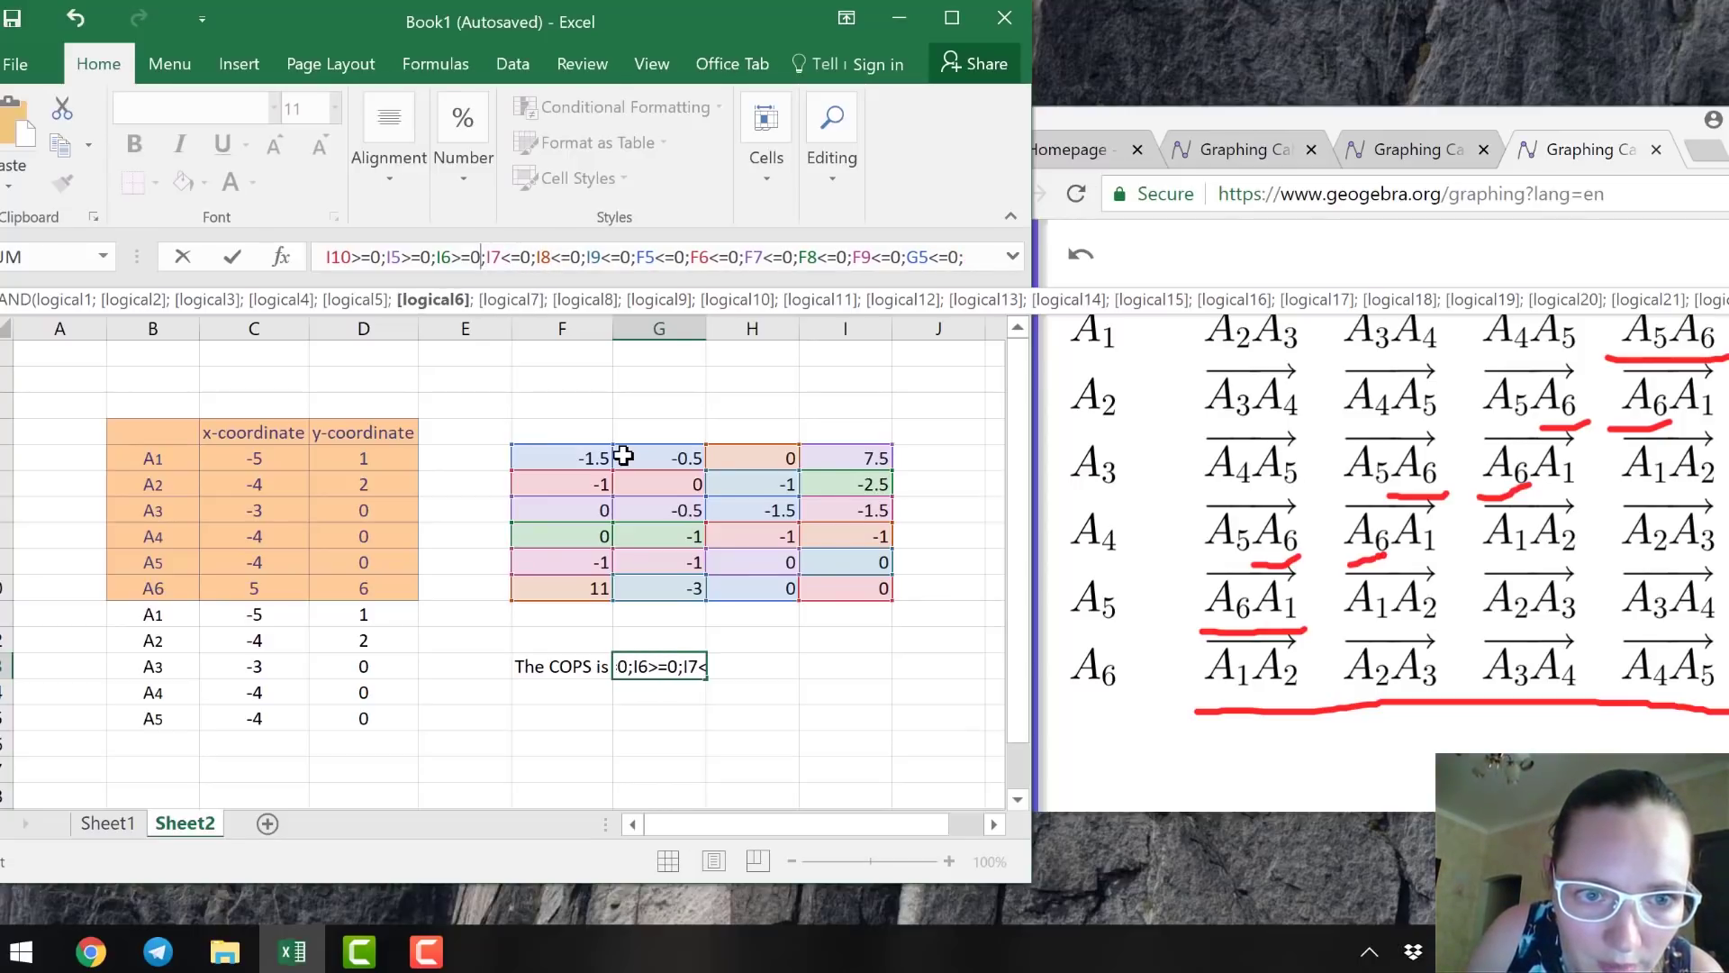
pyautogui.press('BackSpace')
pyautogui.write('<')
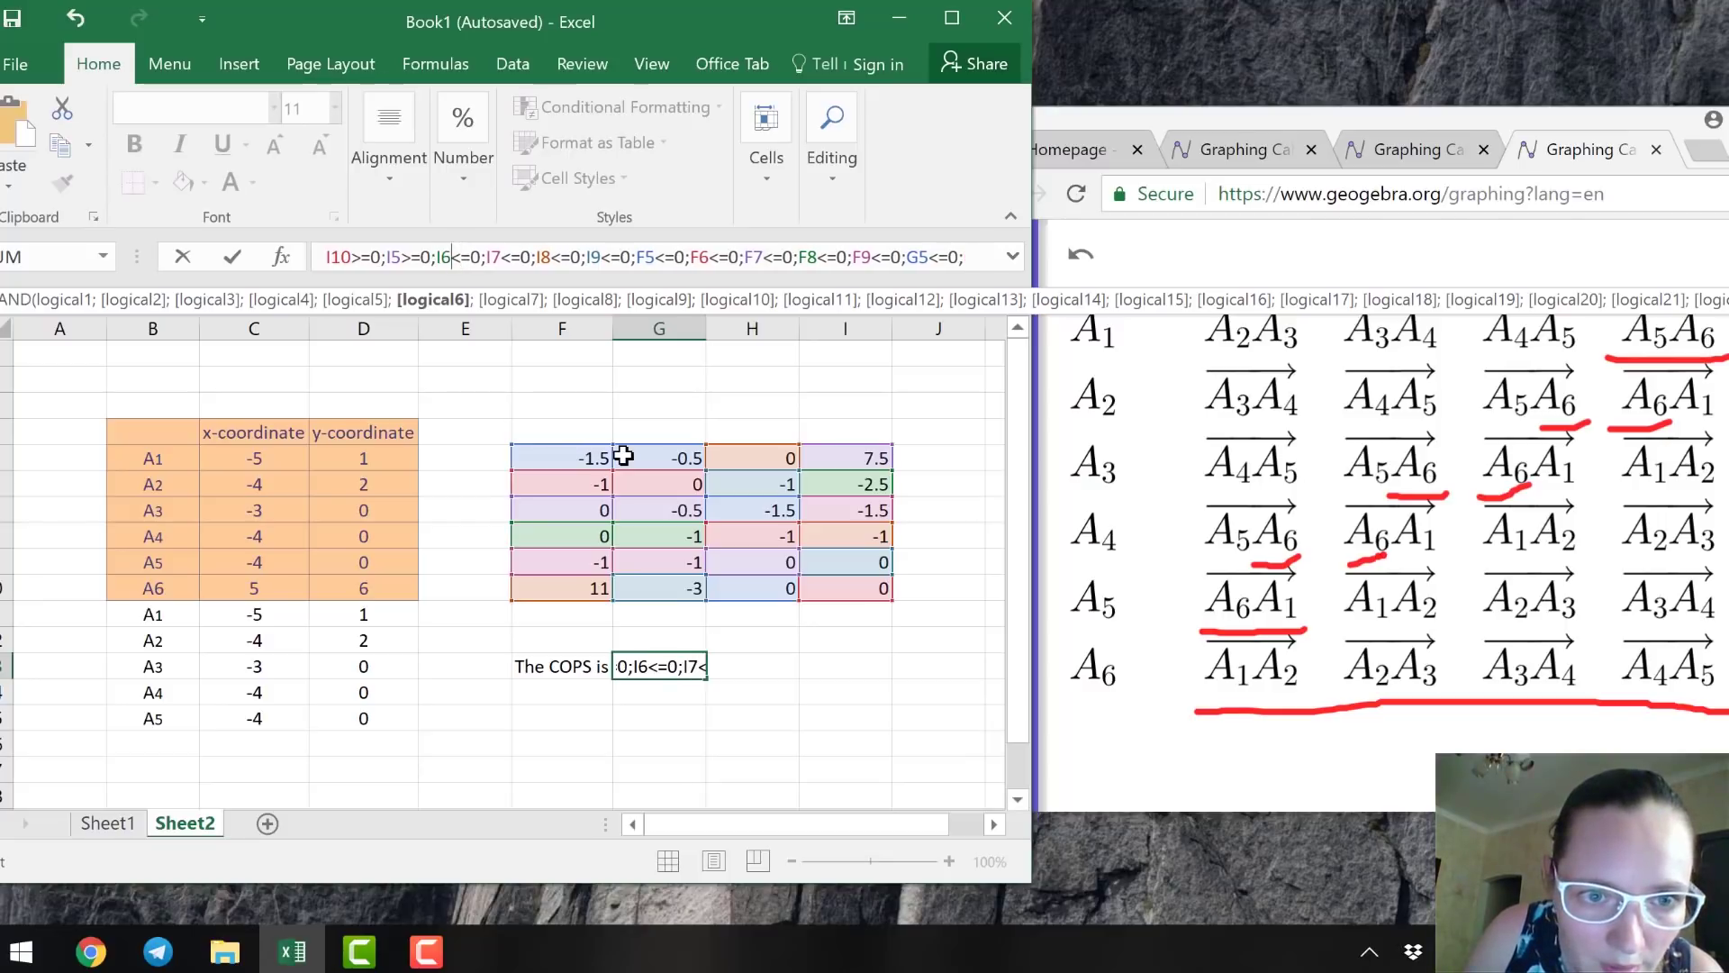
pyautogui.press('Left')
pyautogui.press('Left')
pyautogui.press('Left')
pyautogui.press('Left')
pyautogui.press('Left')
pyautogui.press('Left')
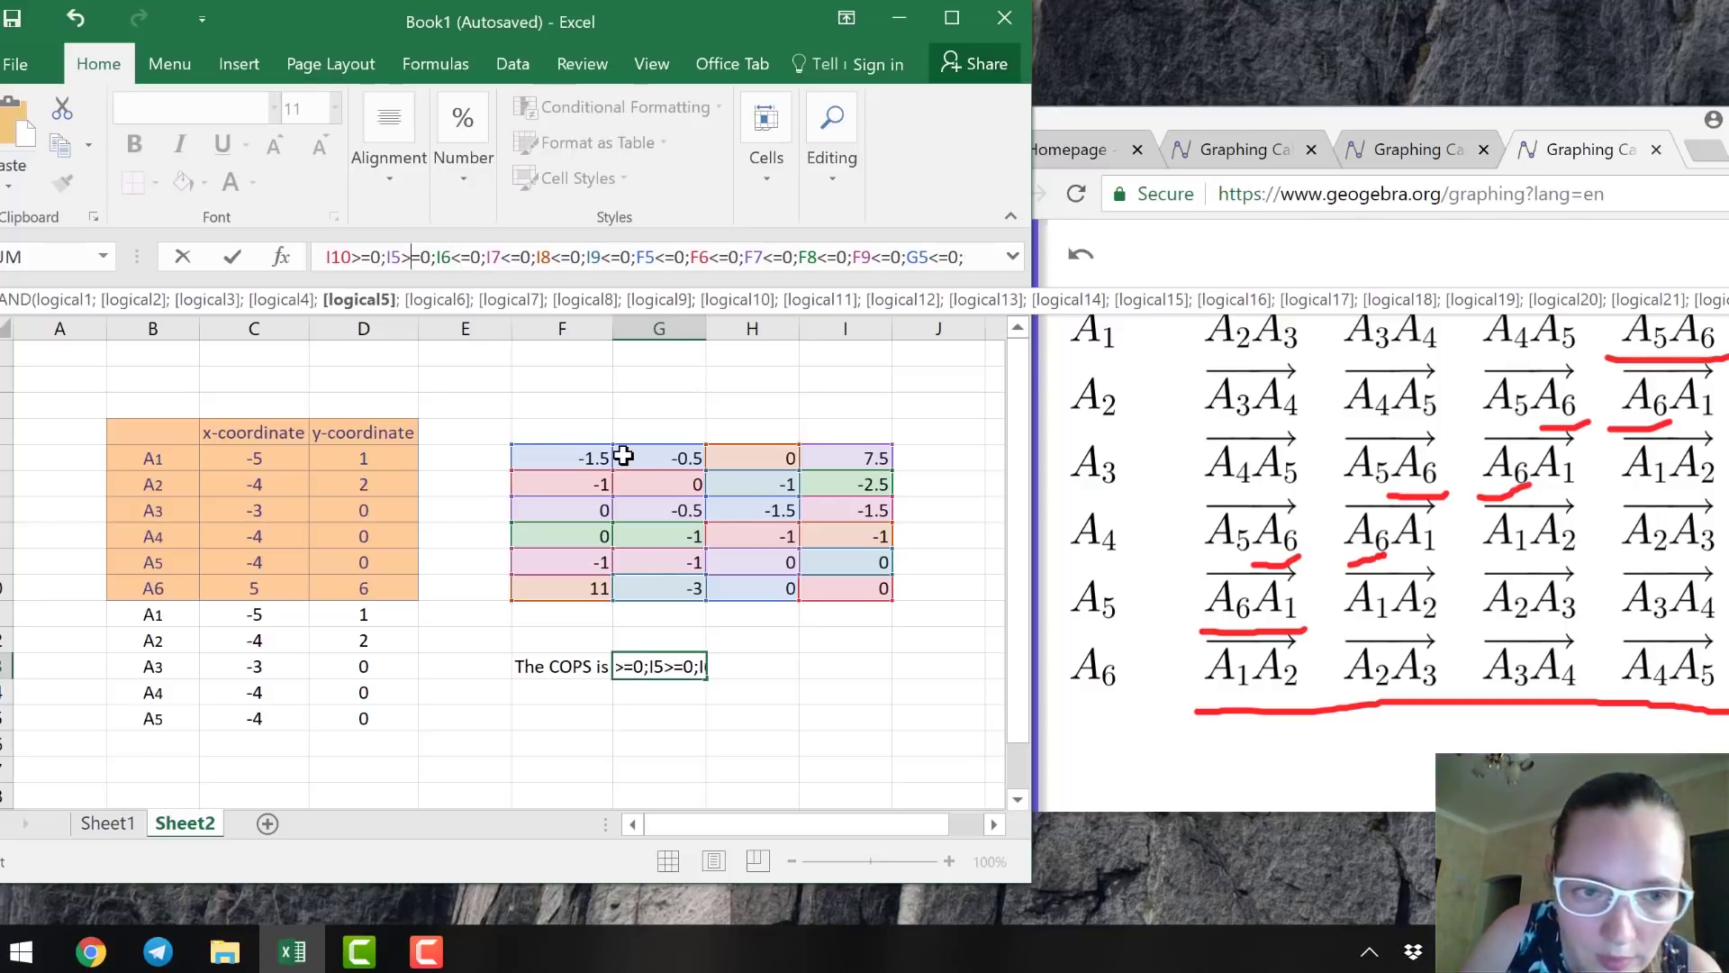
pyautogui.press('BackSpace')
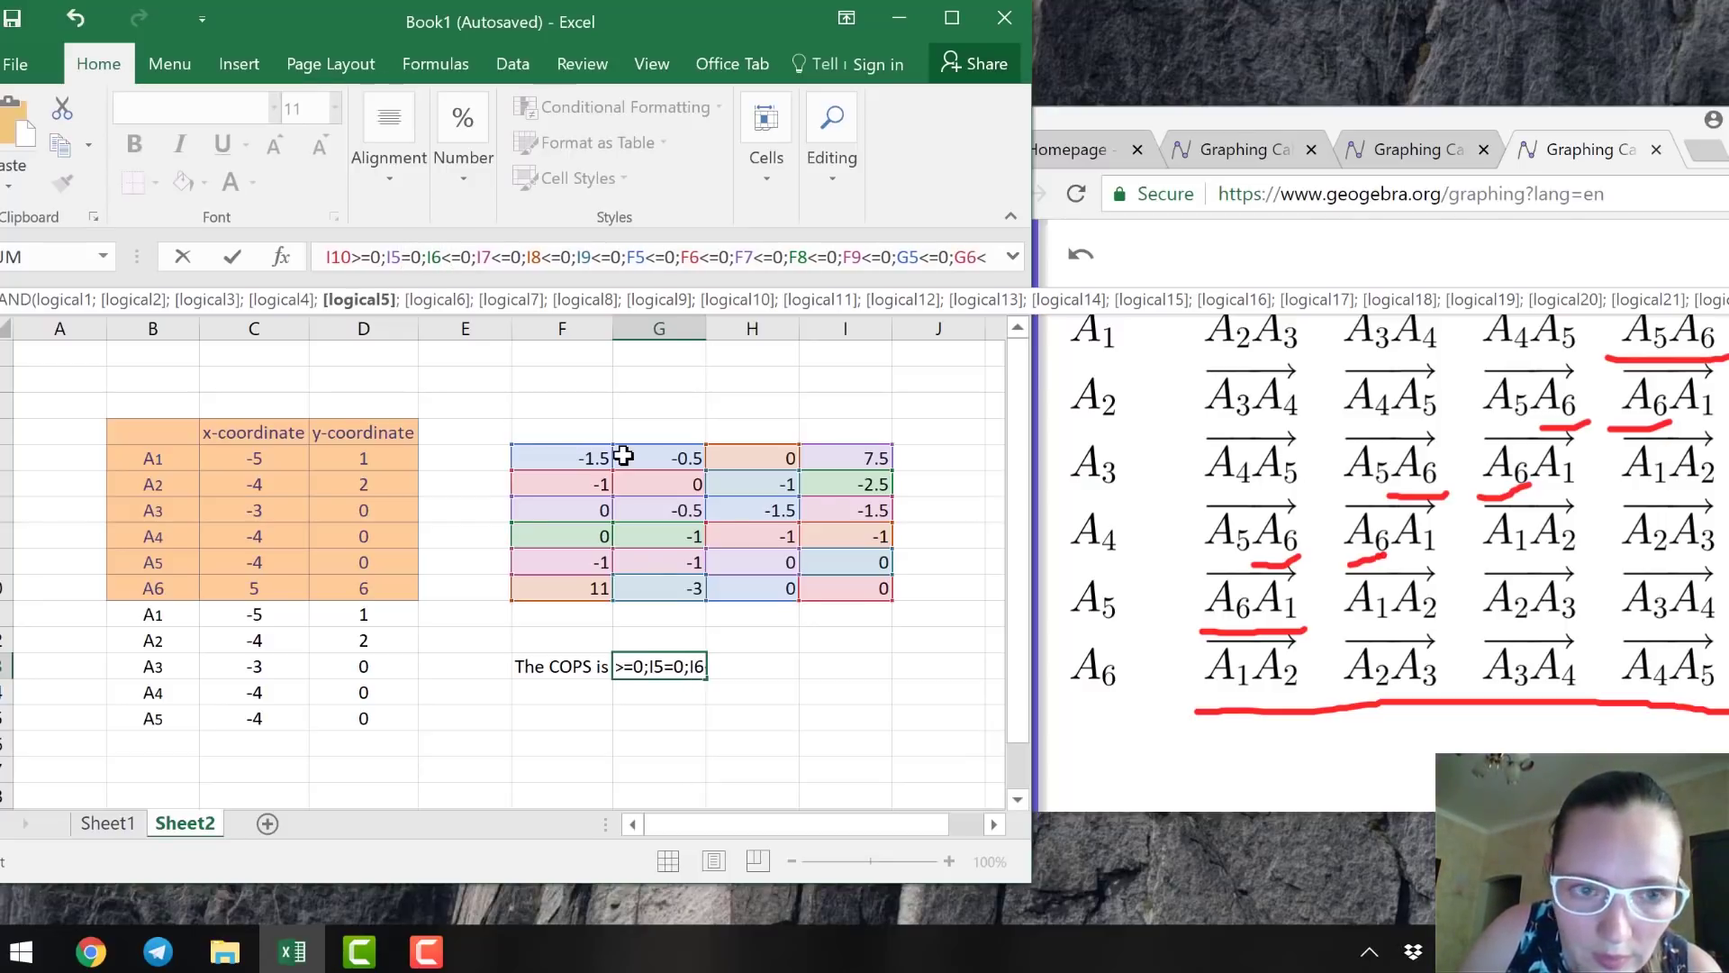
pyautogui.write('<')
# Change the pasted I10 and H10 conditions in the second AND to I10<=0 and H10<=0.
pyautogui.press('Left')
pyautogui.press('Left')
pyautogui.press('Left')
pyautogui.press('Left')
pyautogui.press('Left')
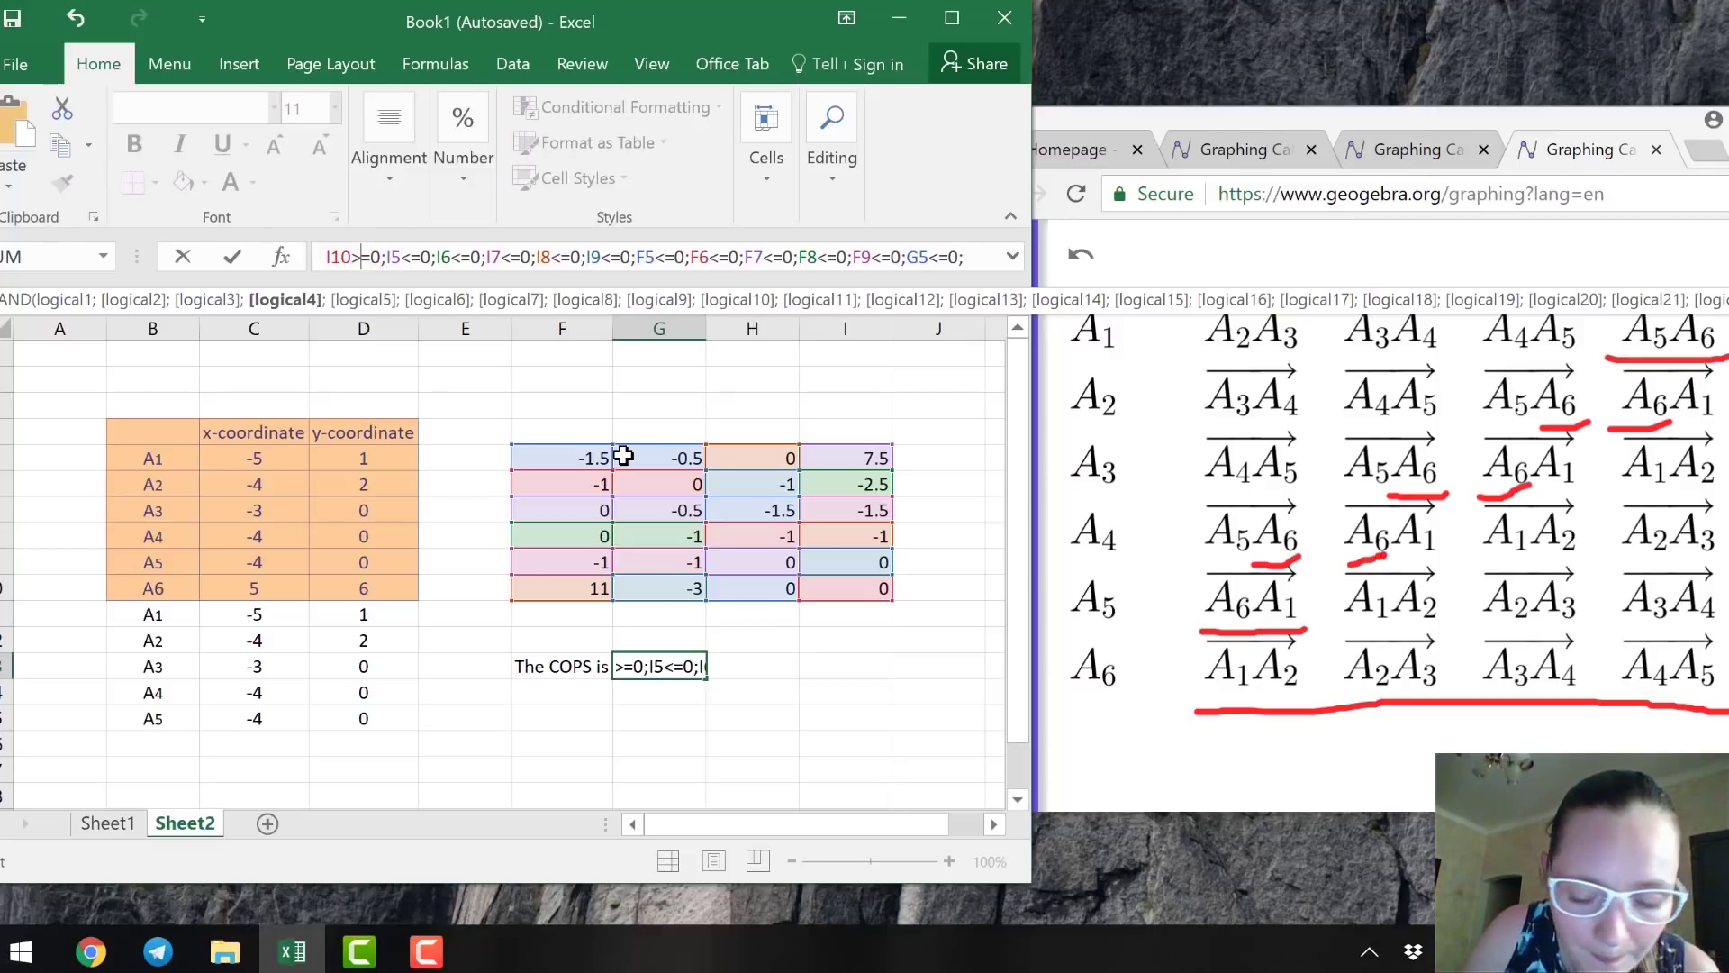
pyautogui.press('BackSpace')
pyautogui.write('<')
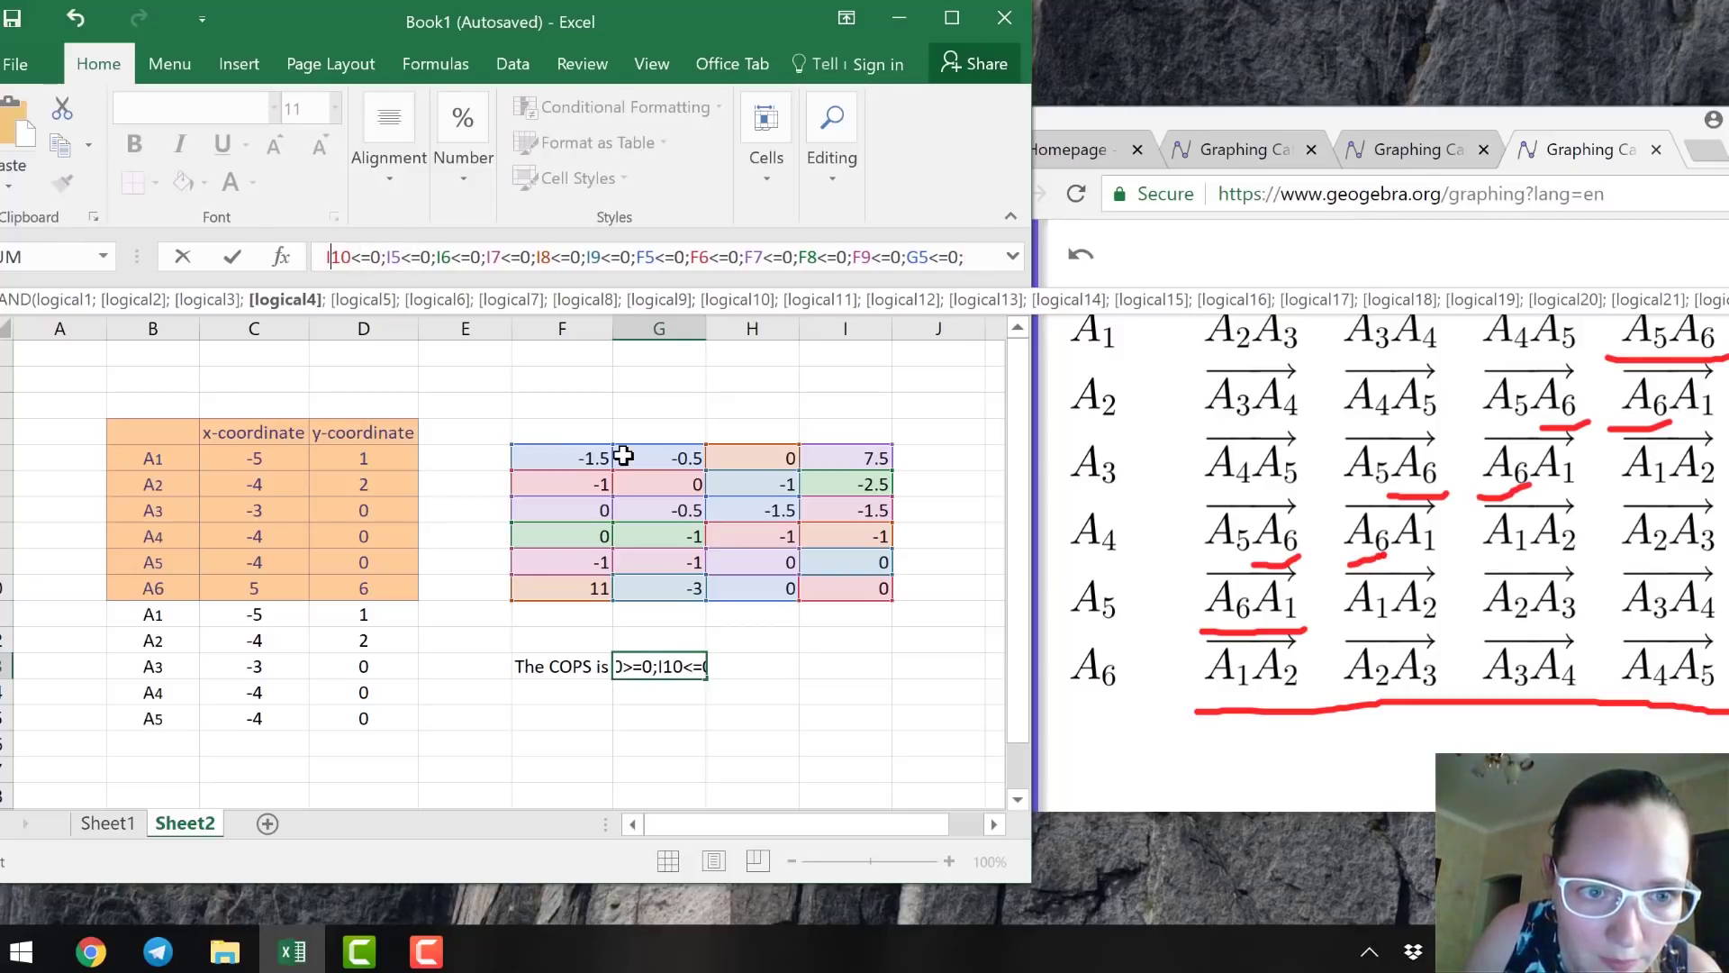
pyautogui.press('Left')
pyautogui.press('Left')
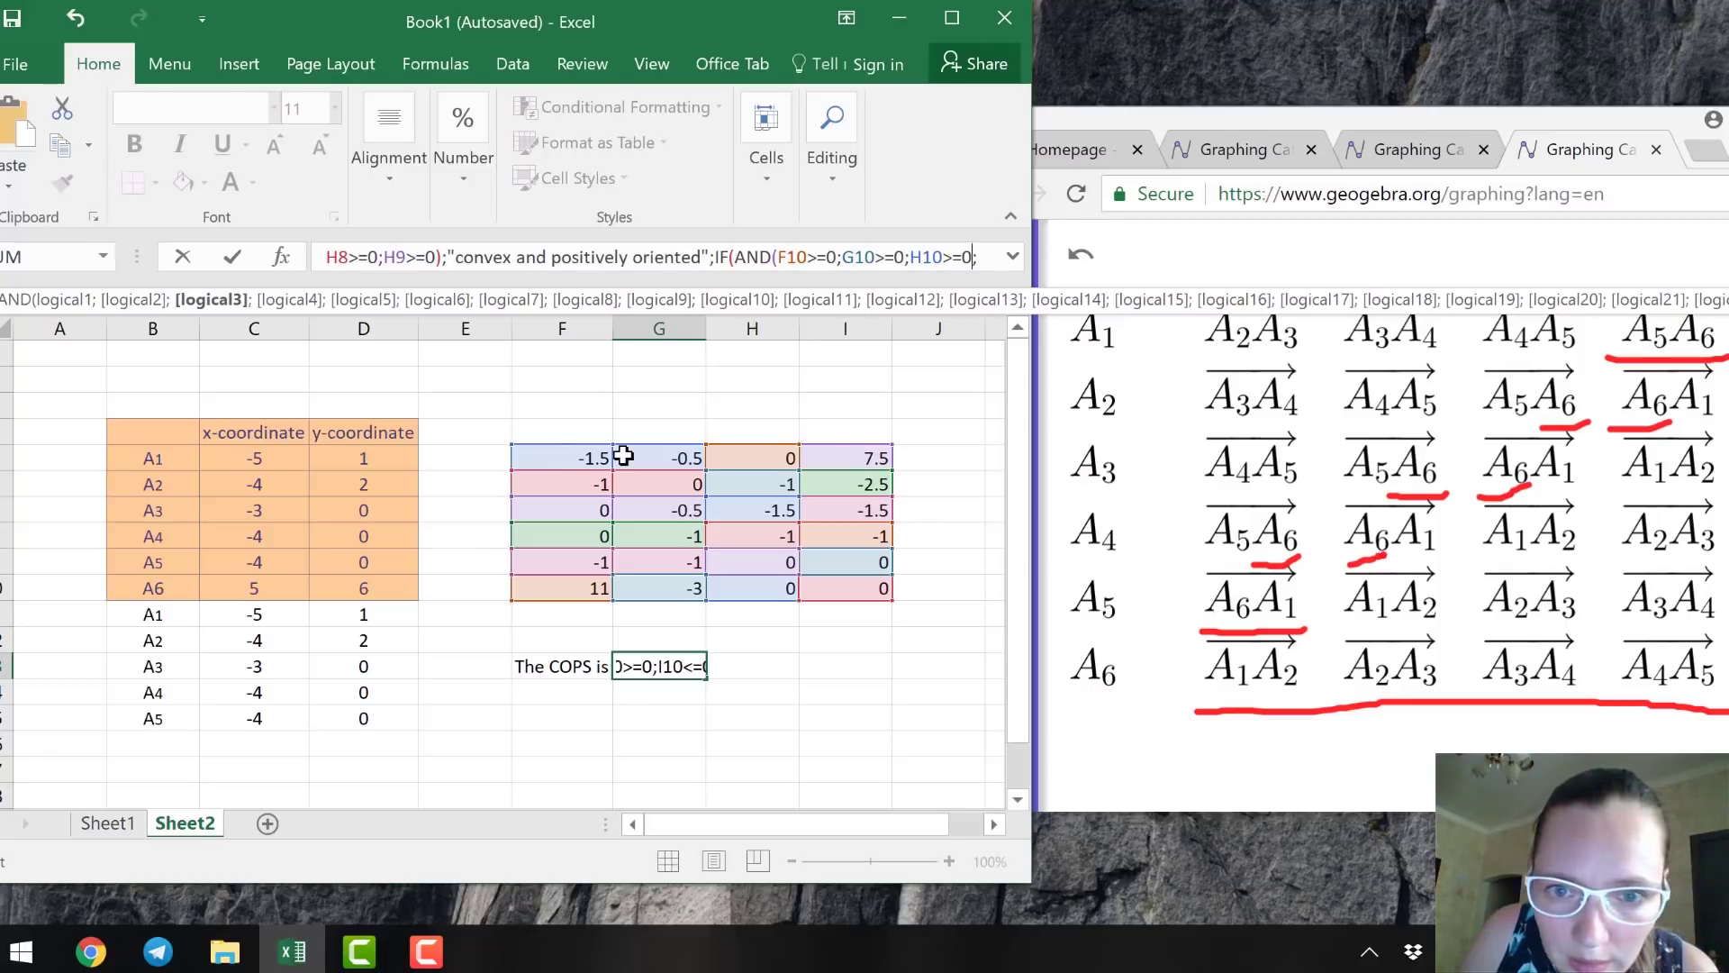
pyautogui.press('Left')
pyautogui.press('BackSpace')
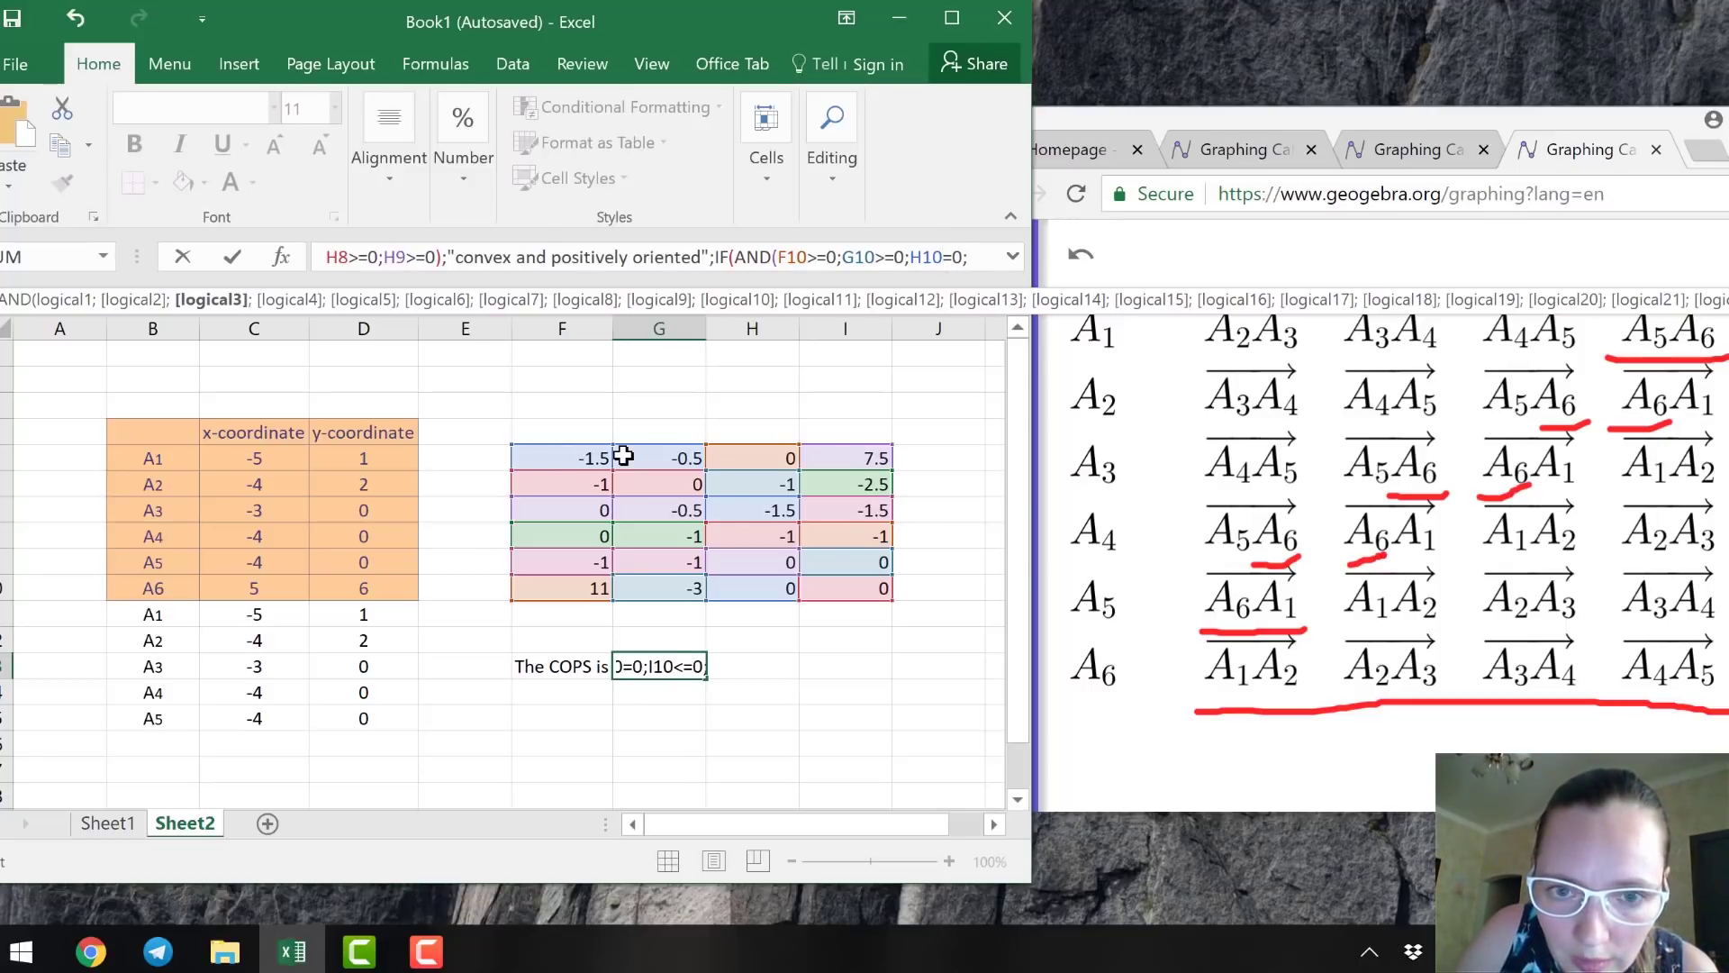
pyautogui.write('<')
# Change the G10 and F10 conditions in the second AND to G10<=0 and F10<=0, and commit the G13 formula.
pyautogui.press('Left')
pyautogui.press('Left')
pyautogui.press('Left')
pyautogui.press('Left')
pyautogui.press('Left')
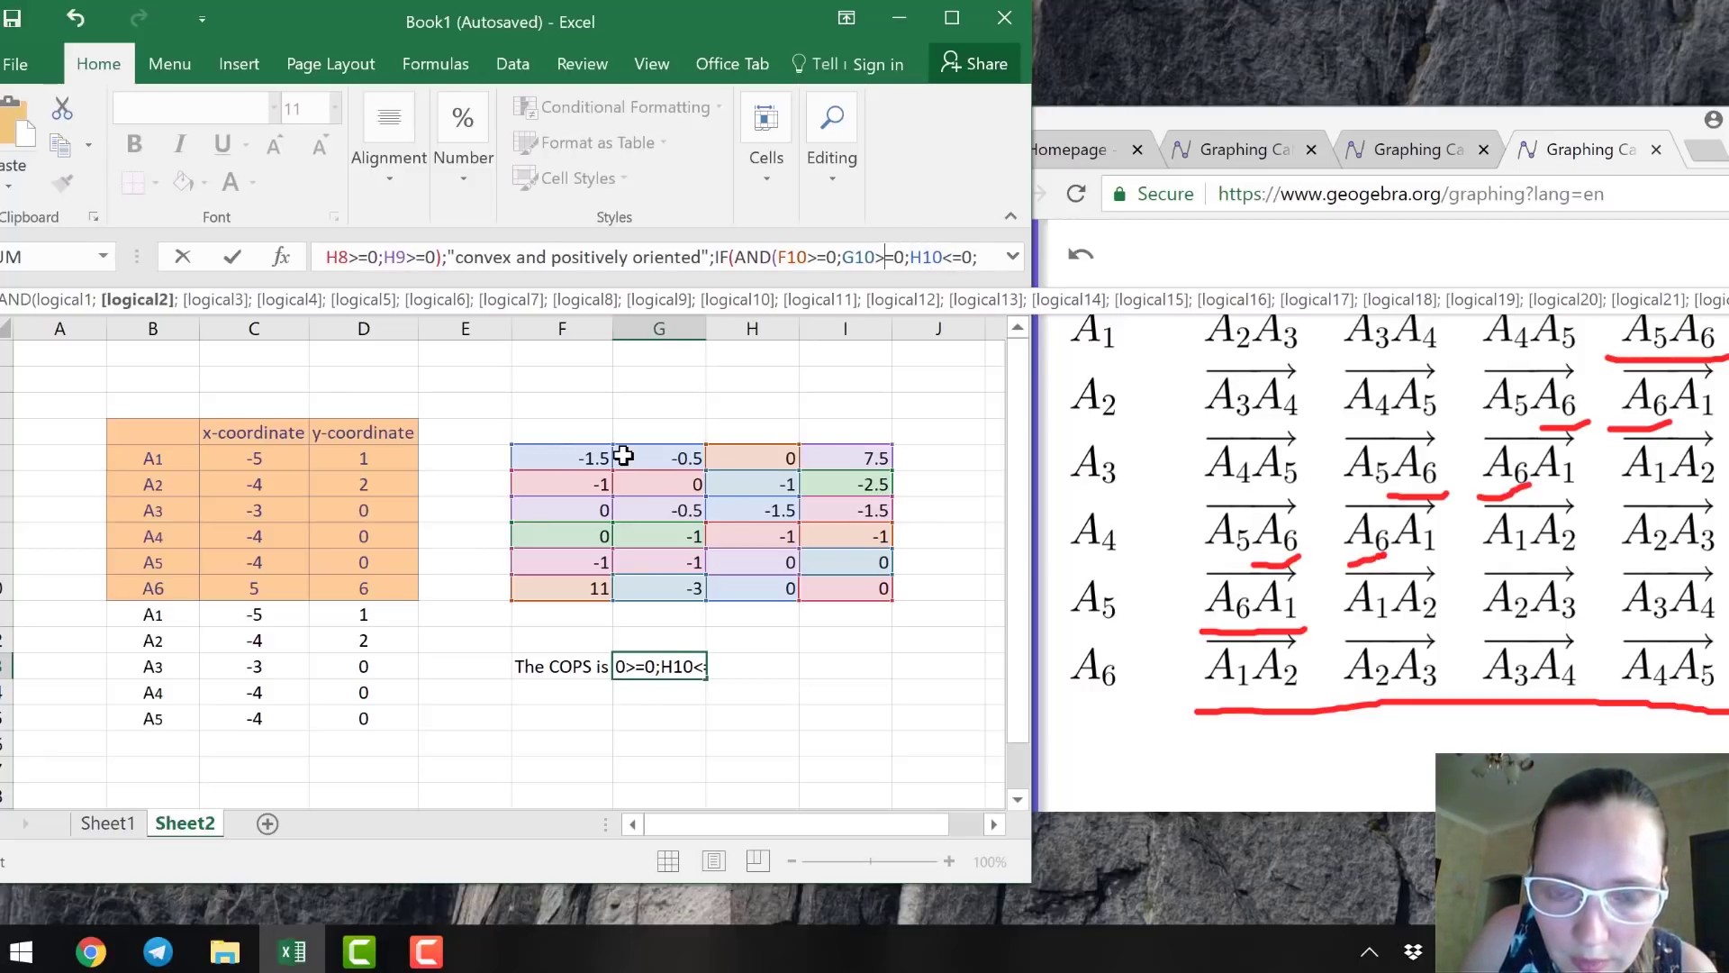
pyautogui.press('BackSpace')
pyautogui.write('<')
pyautogui.press('Left')
pyautogui.press('Left')
pyautogui.press('Left')
pyautogui.press('Left')
pyautogui.press('Left')
pyautogui.press('Left')
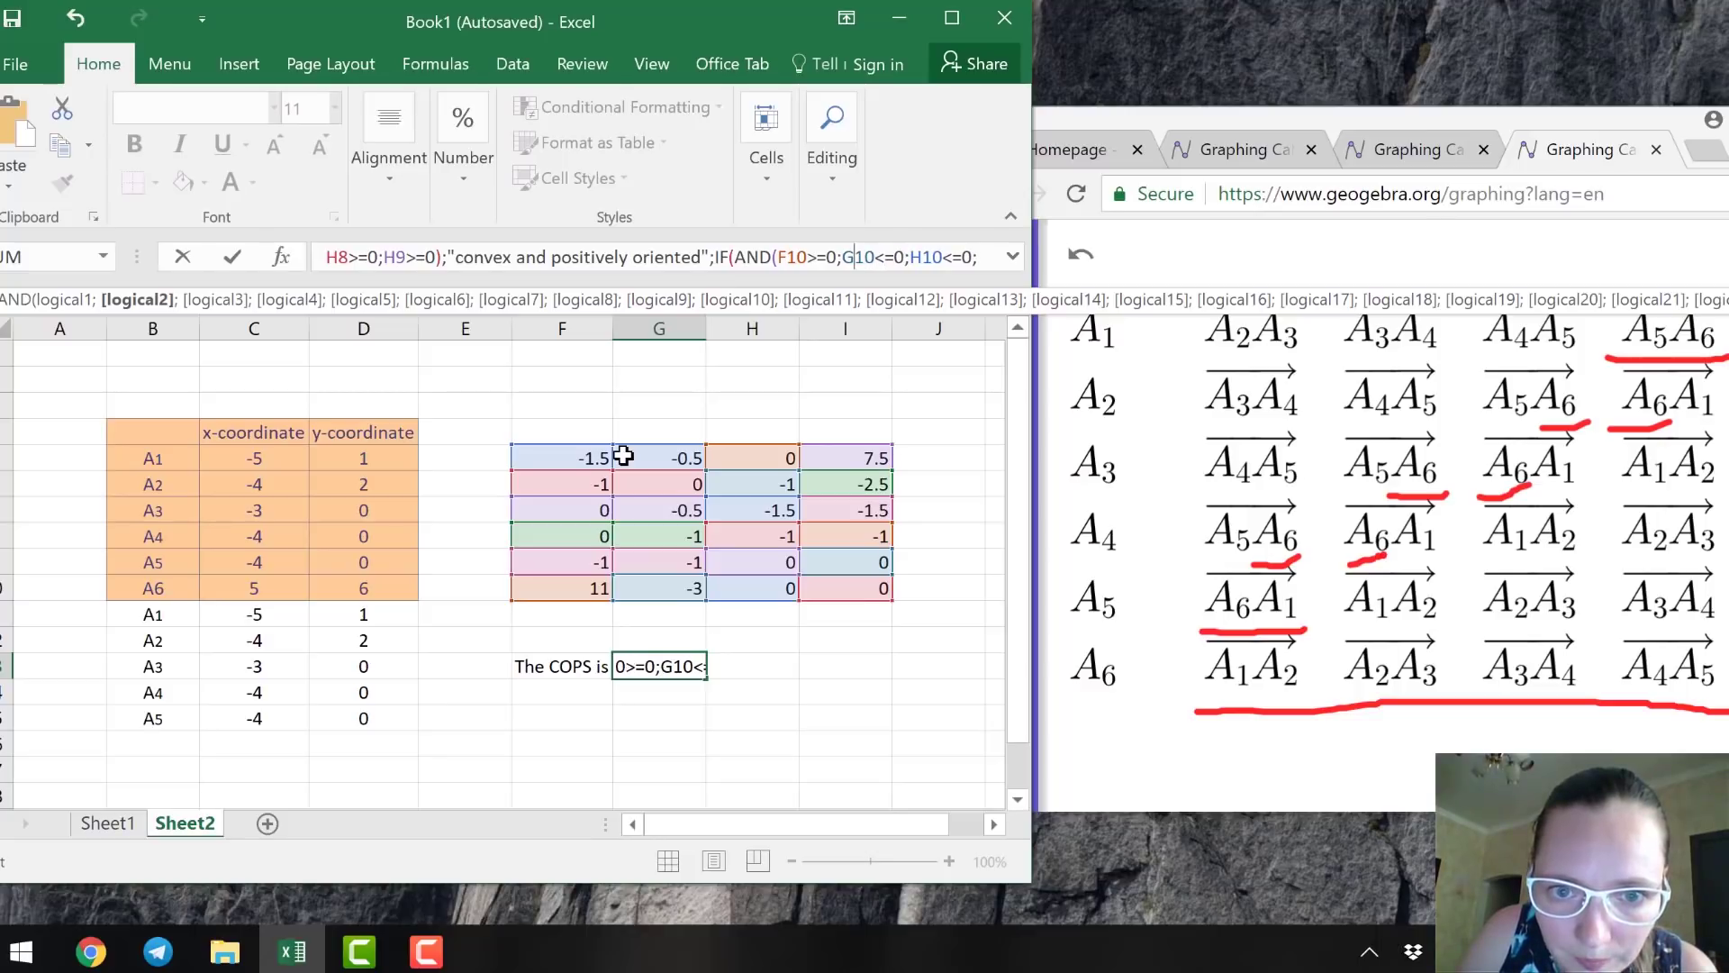
pyautogui.press('Left')
pyautogui.press('BackSpace')
pyautogui.write('<')
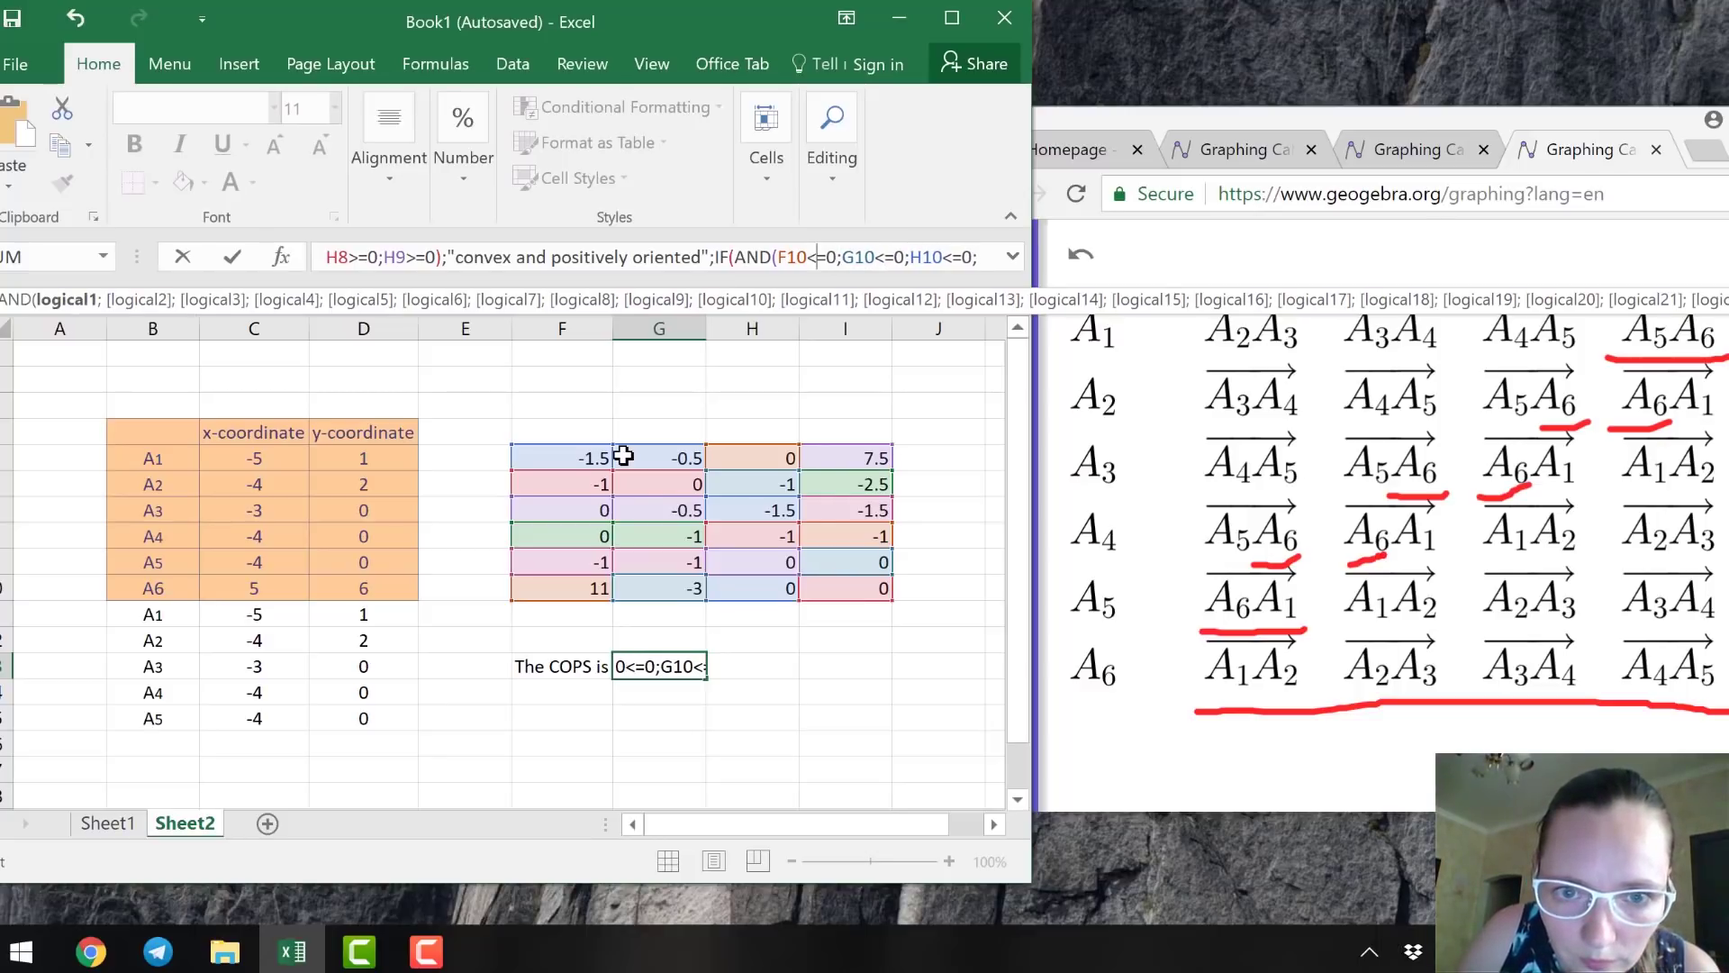
pyautogui.press('Left')
pyautogui.press('Left')
pyautogui.press('Left')
pyautogui.press('Left')
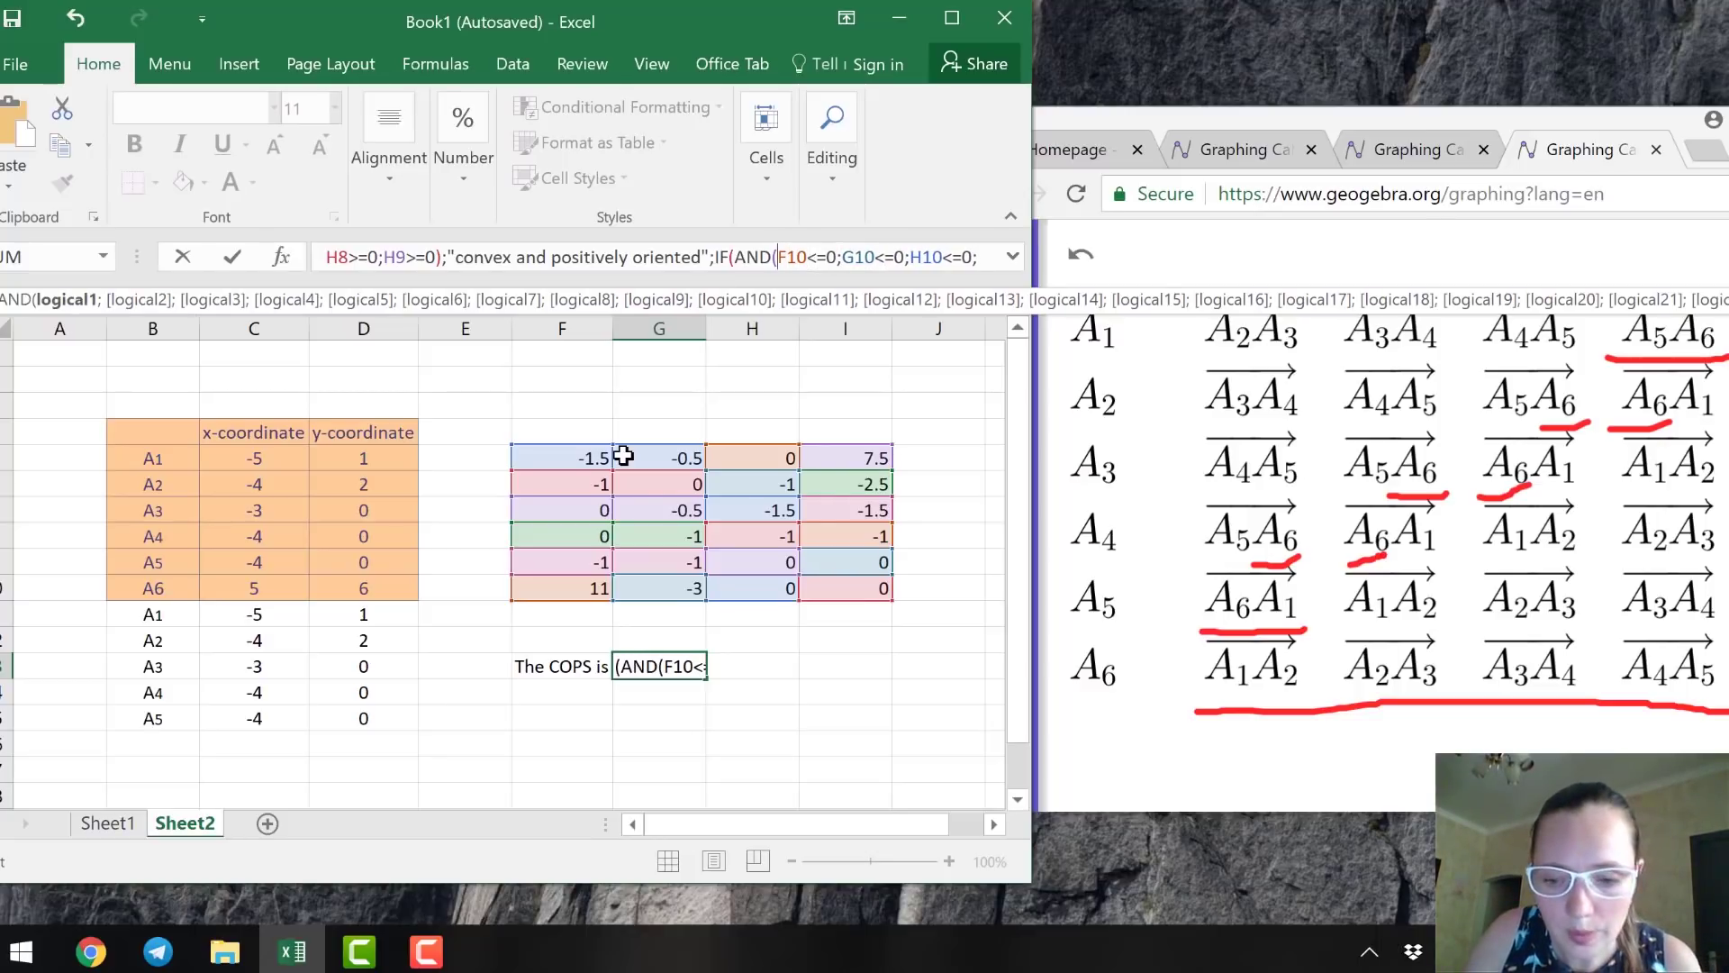
pyautogui.press('Return')
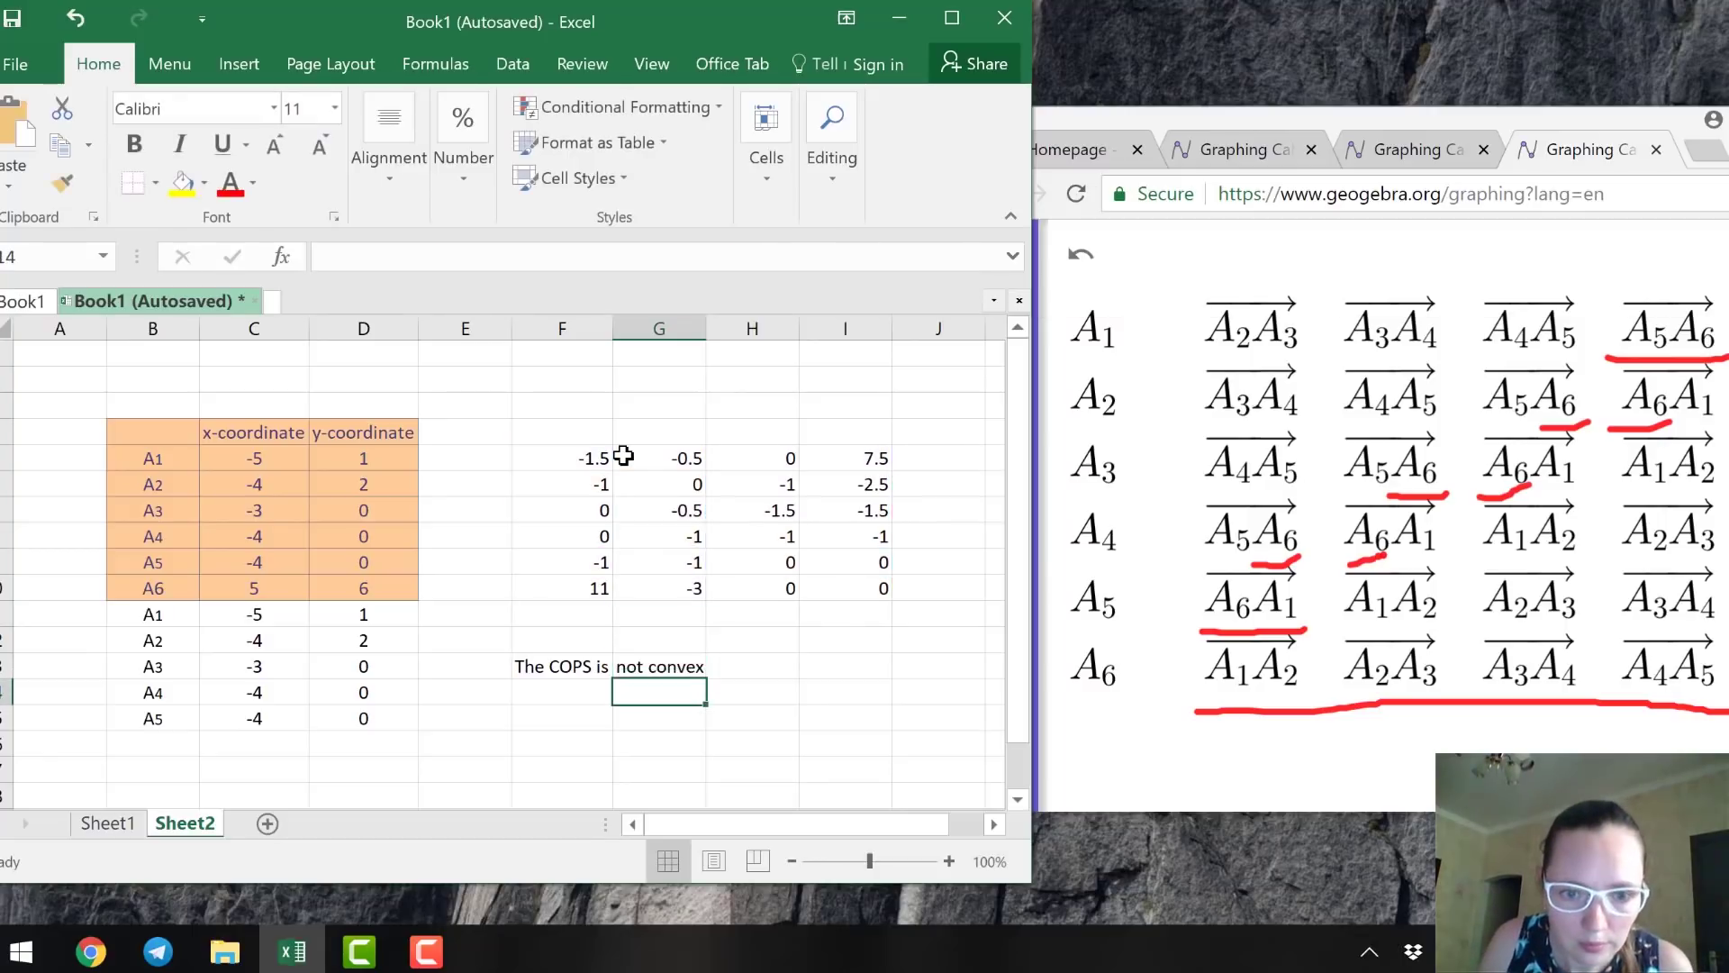
# Review the G13 formula cell, and switch to the GeoGebra graph that shows the pentagon A1 to A5.
pyautogui.click(658, 664)
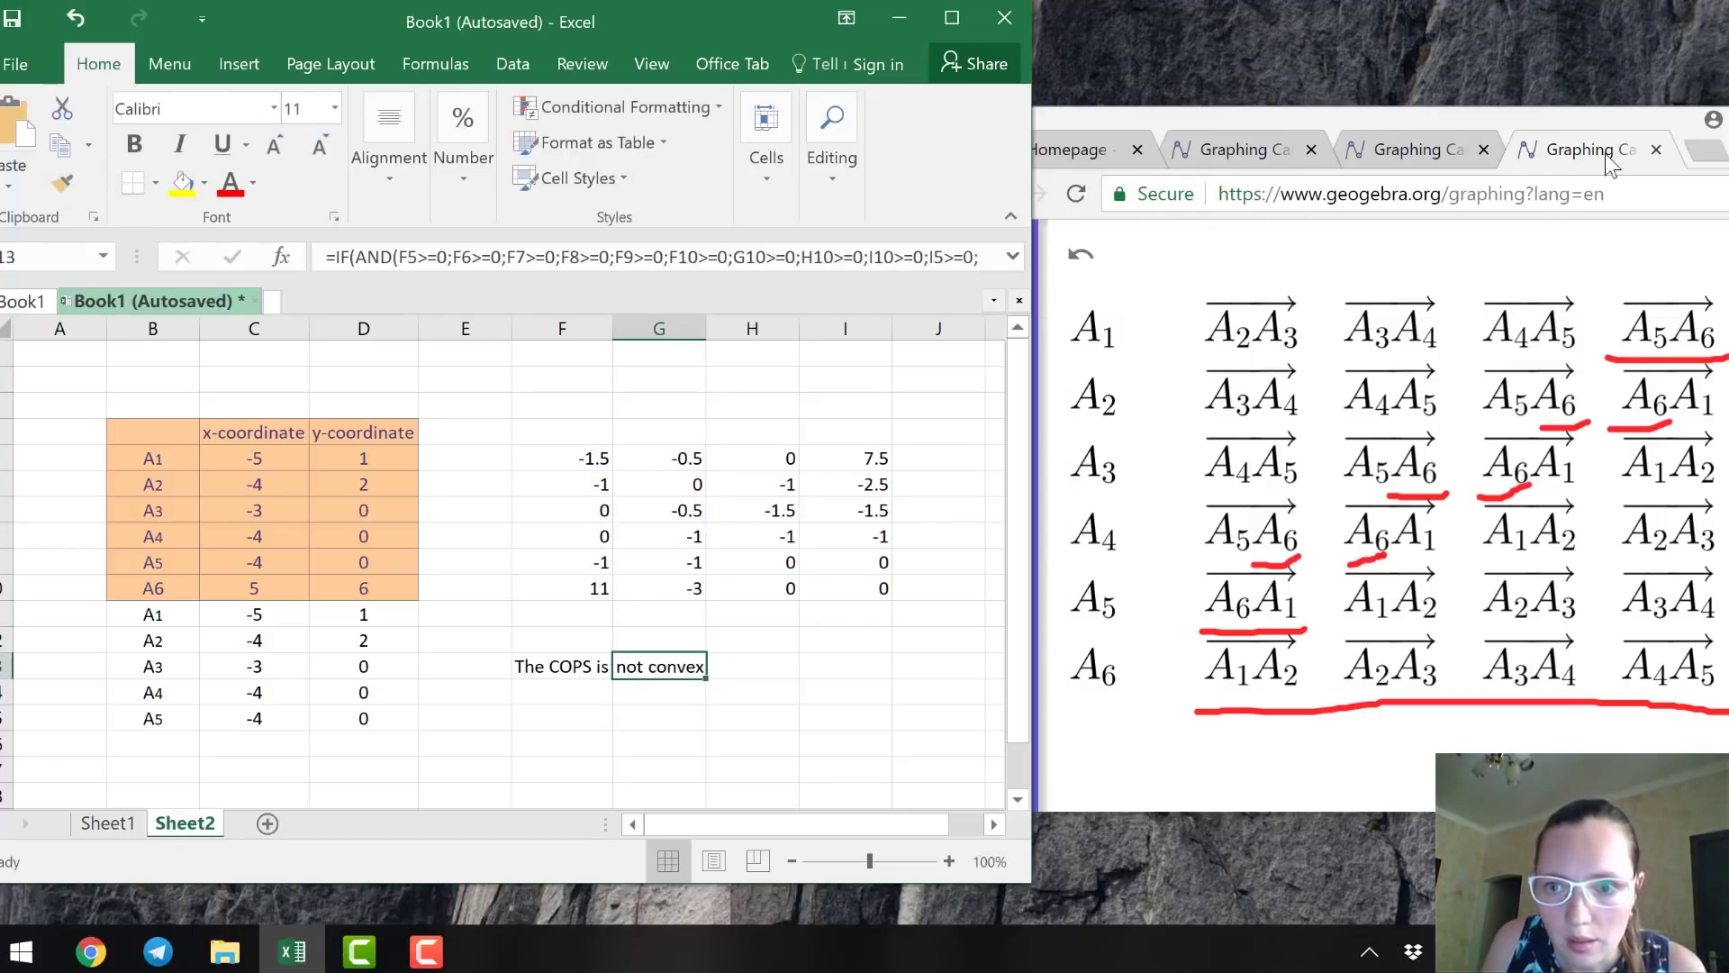
pyautogui.click(1420, 154)
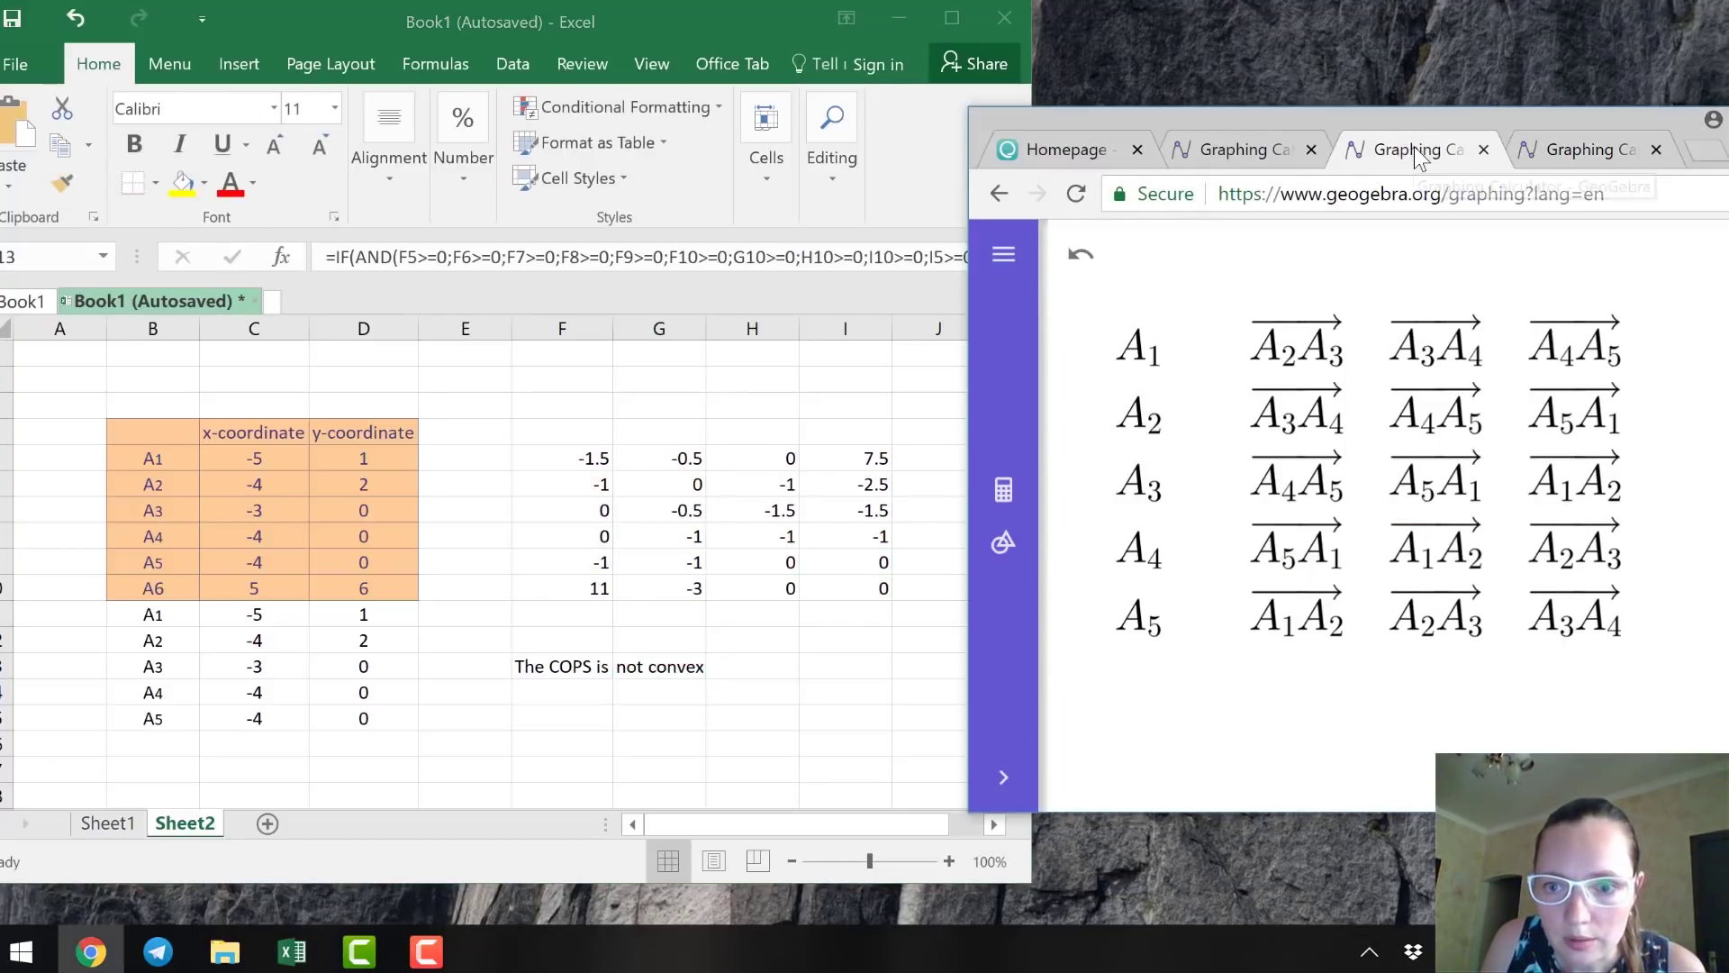
pyautogui.click(1241, 146)
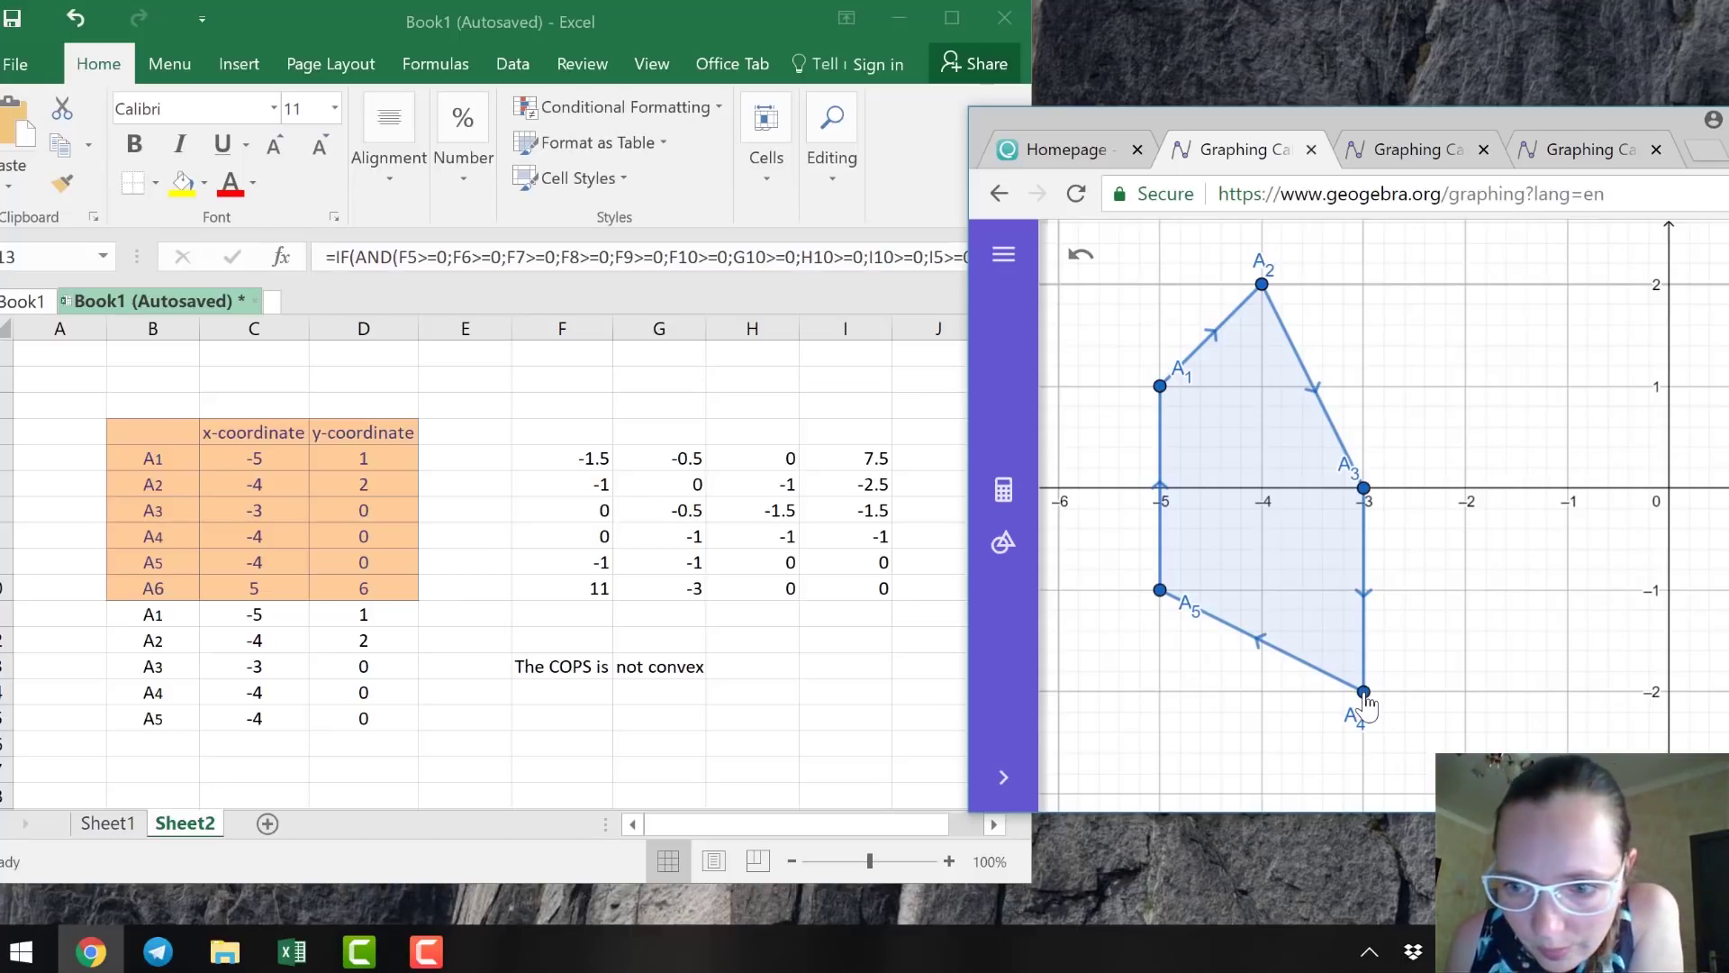
# Return to Excel and set point A4 in the coordinate table to x-coordinate -3 and y-coordinate -2.
pyautogui.click(251, 539)
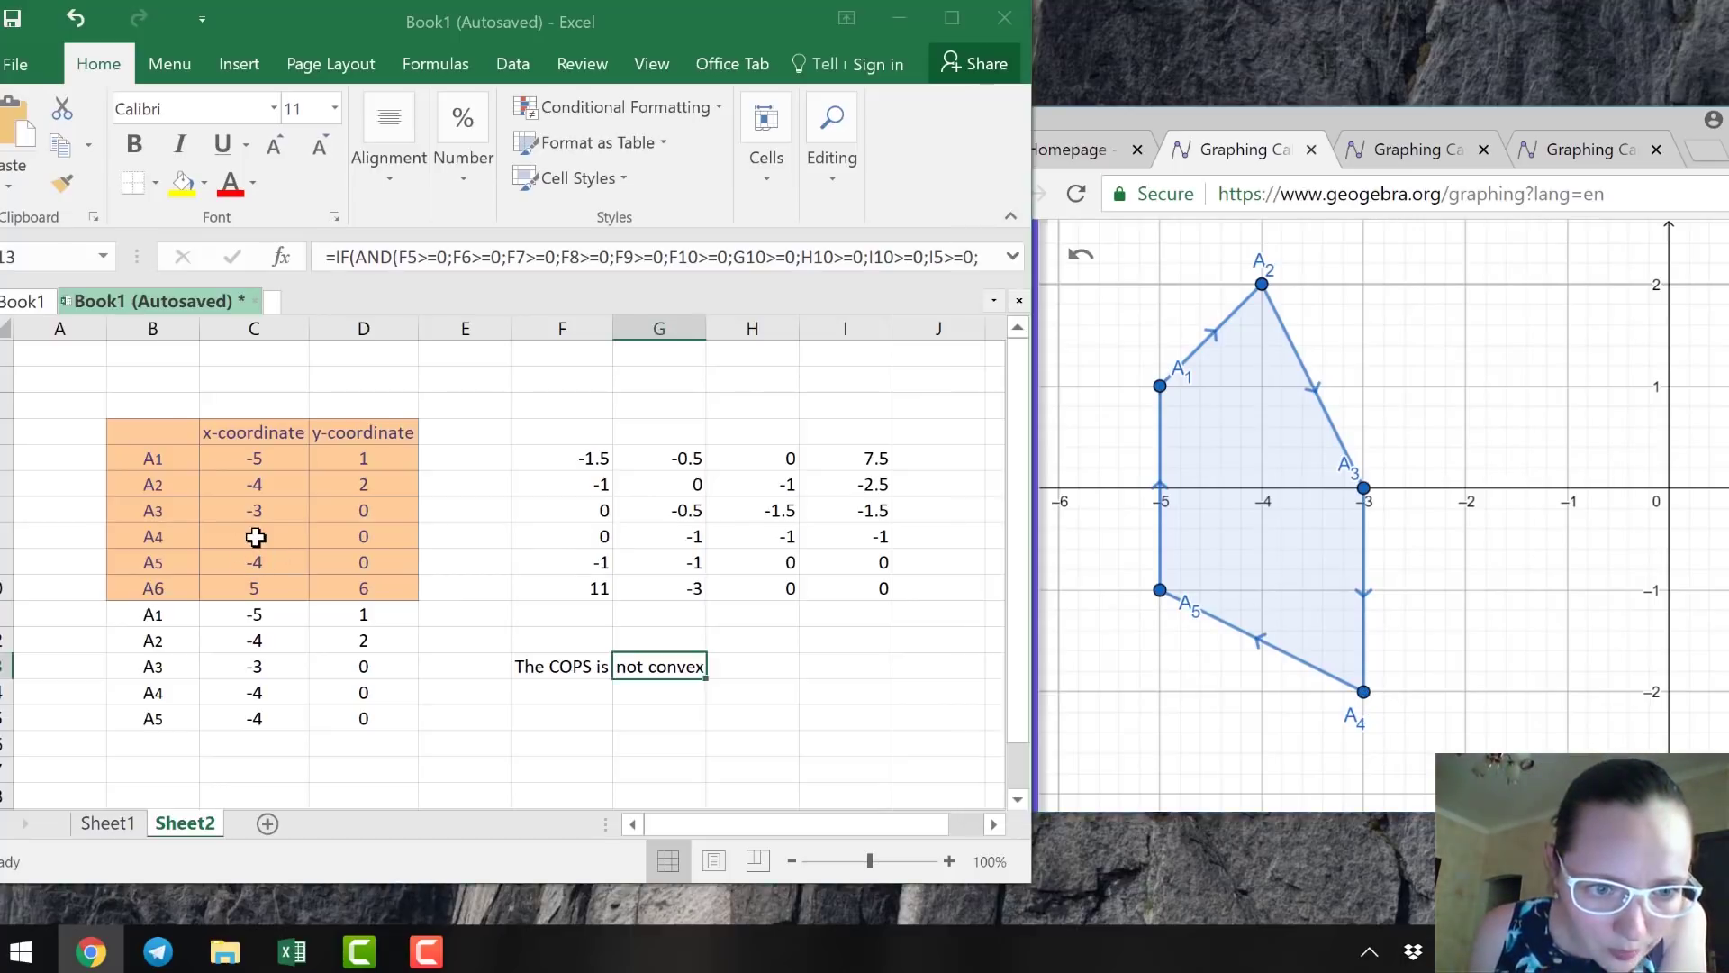
pyautogui.click(263, 537)
pyautogui.write('-3')
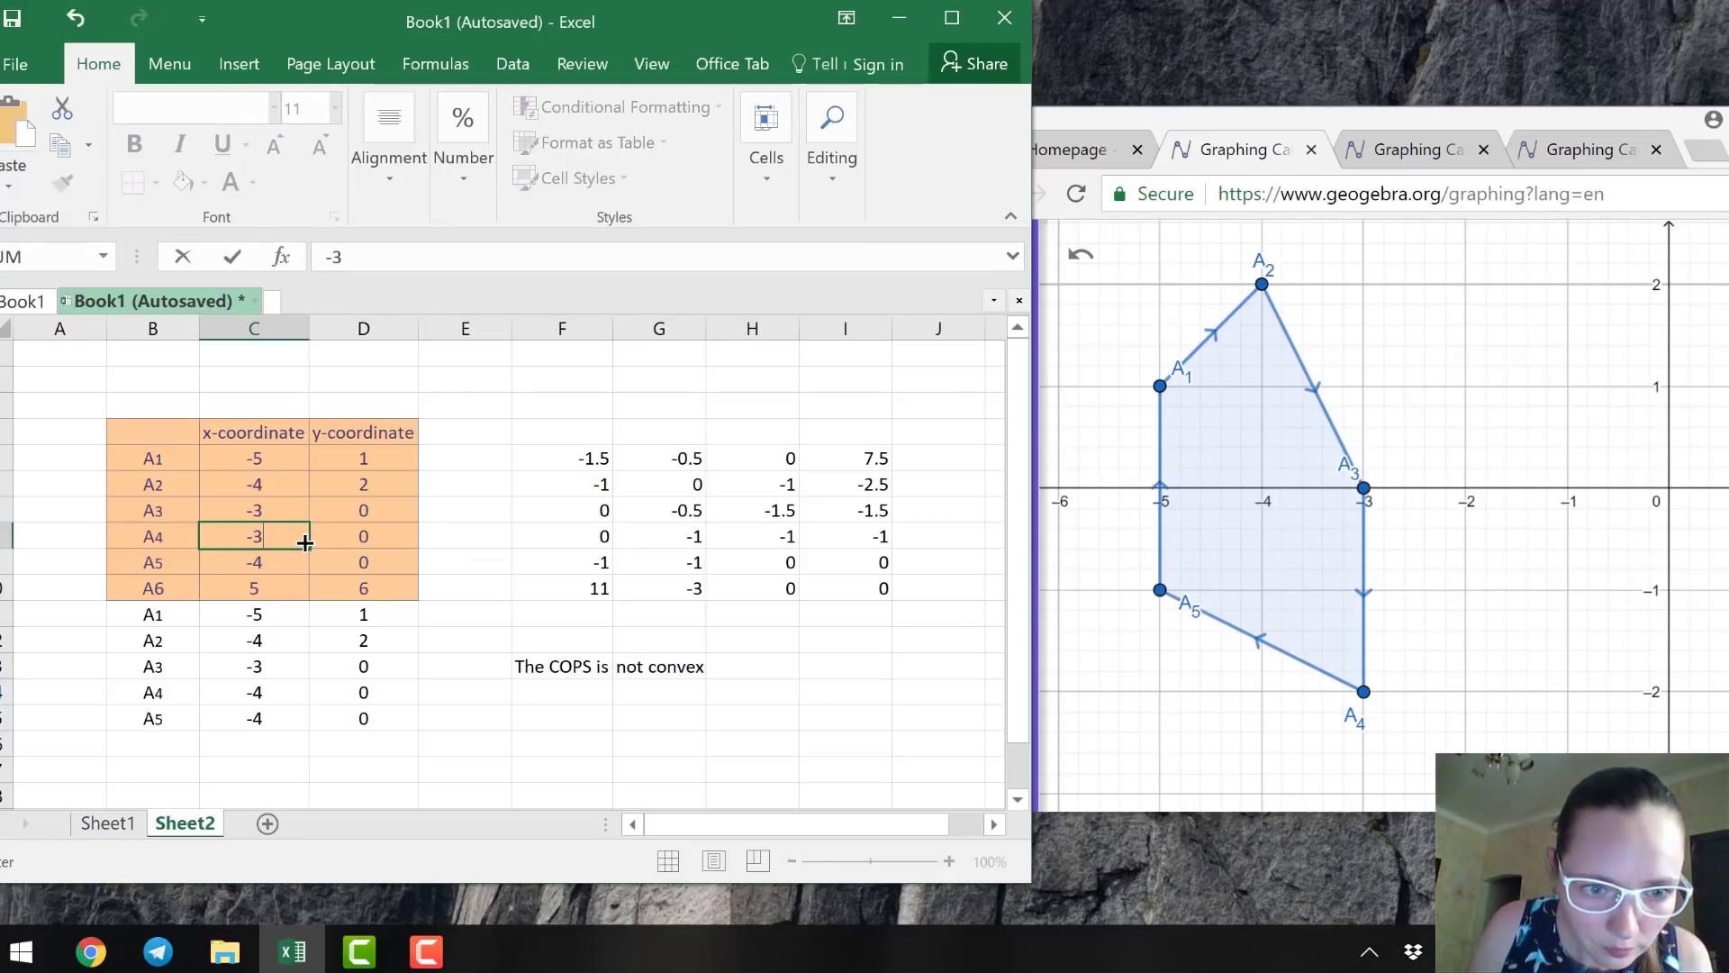
pyautogui.press('Tab')
pyautogui.write('-2')
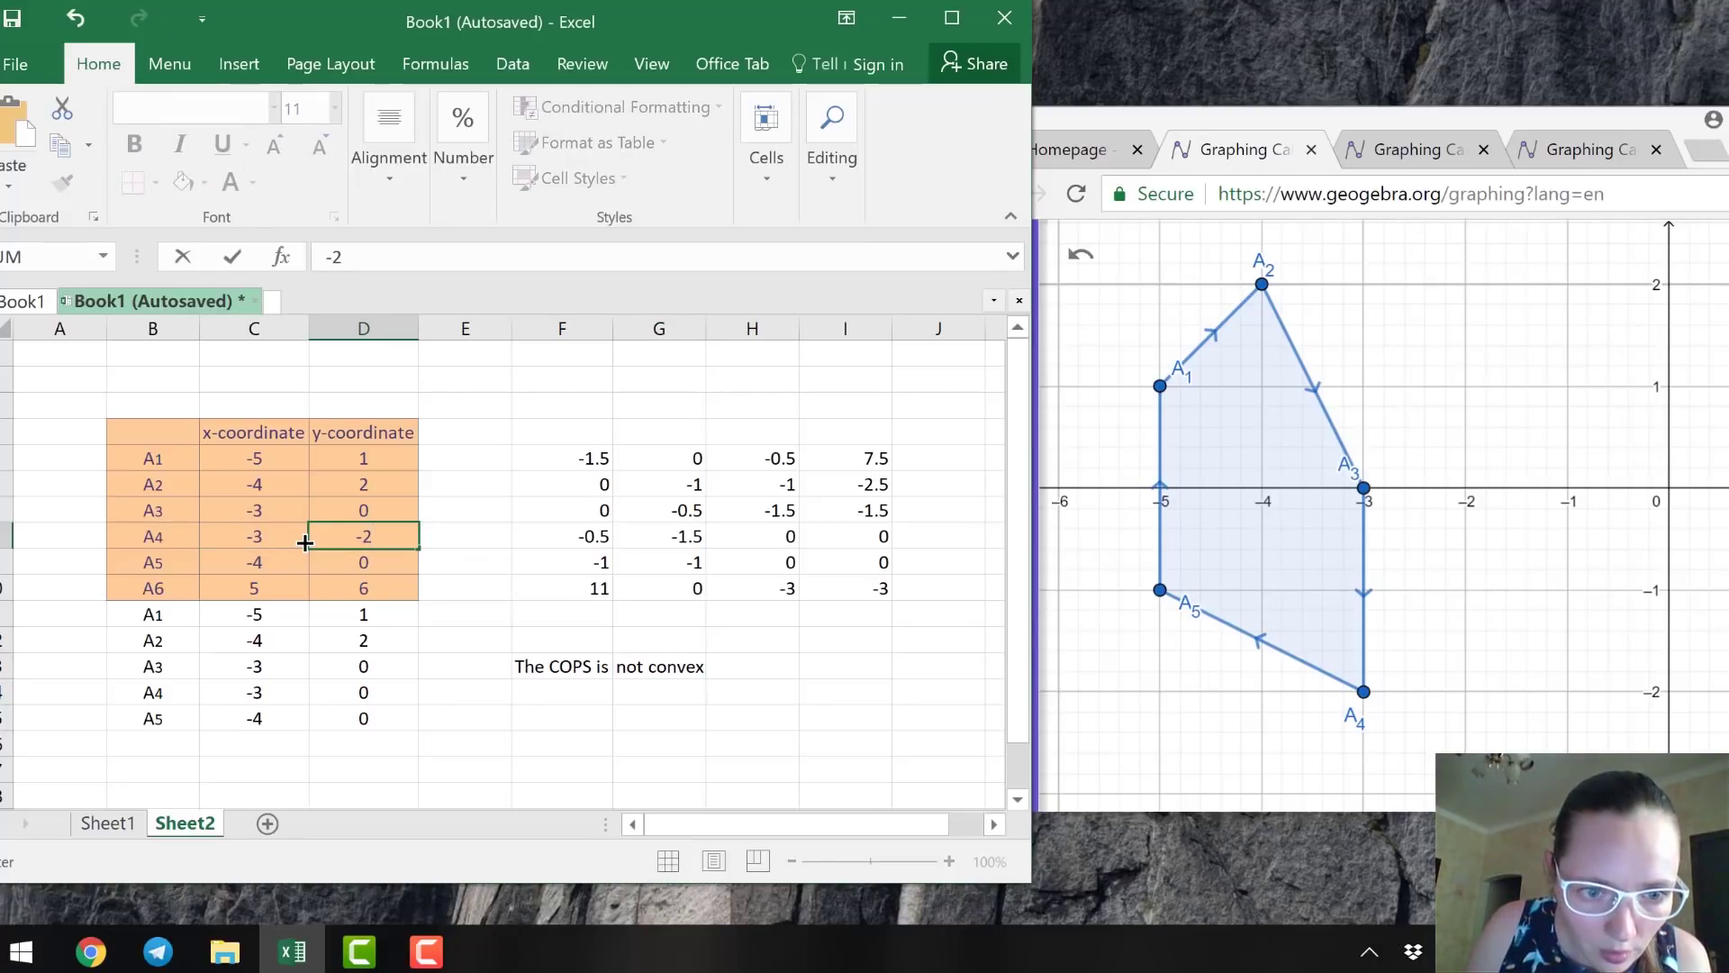
pyautogui.press('Return')
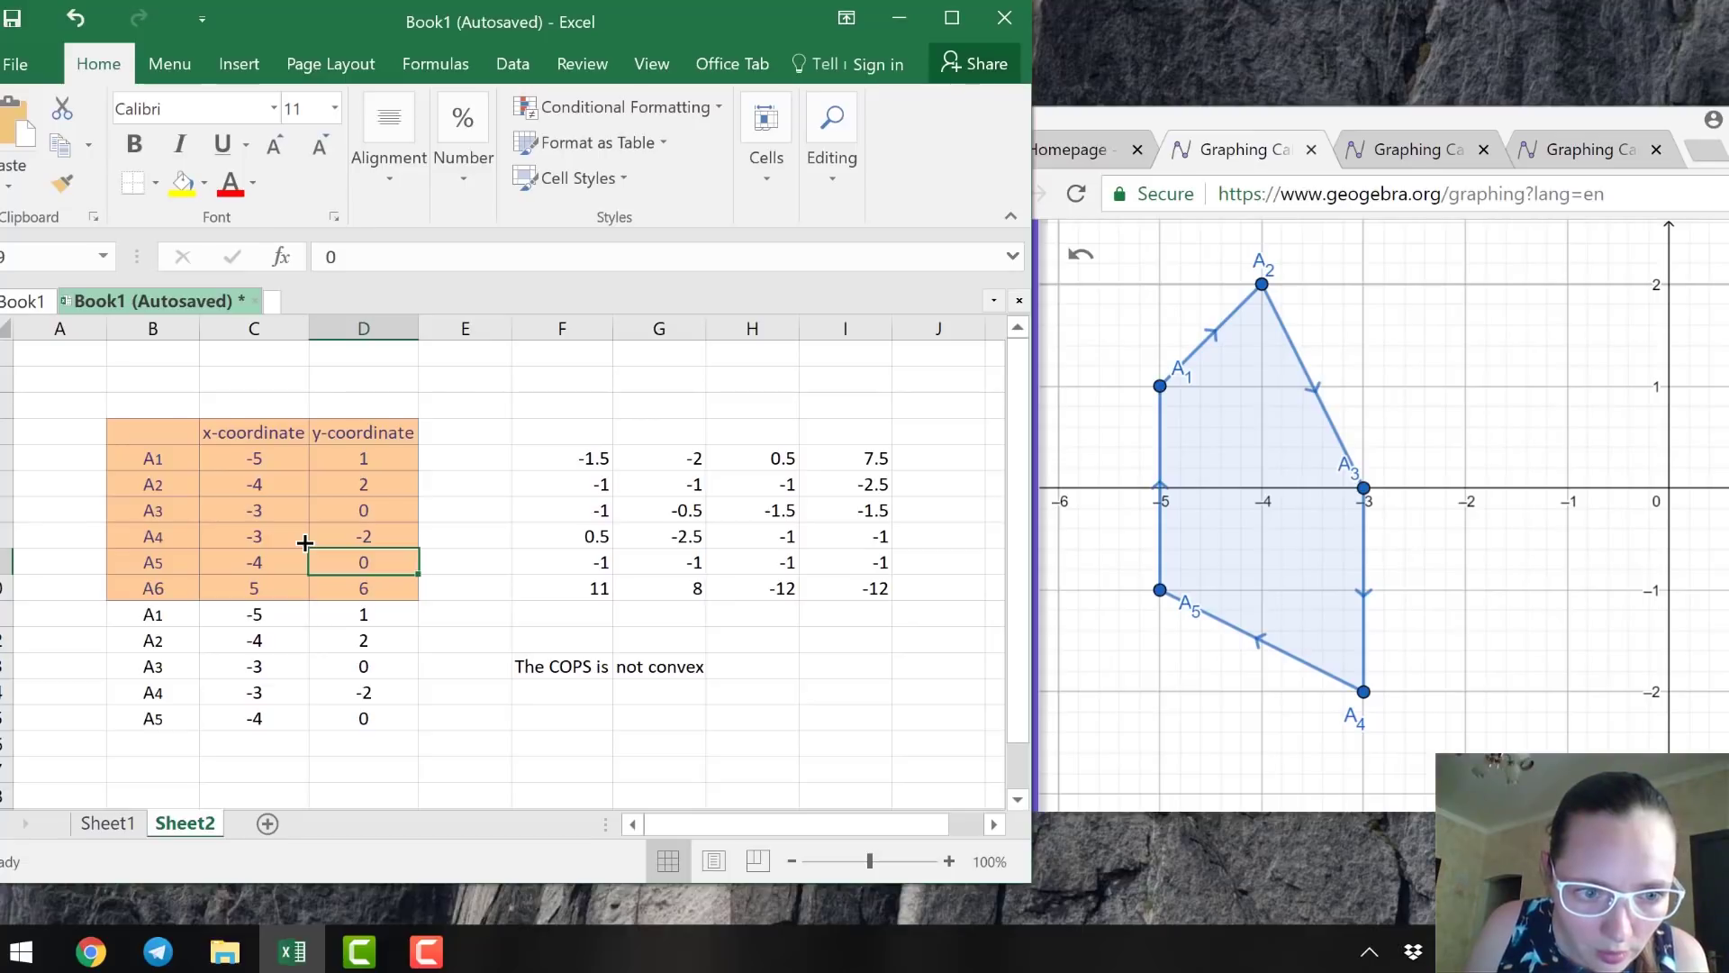
# Set point A5 in the coordinate table to x-coordinate -5 and y-coordinate -1.
pyautogui.press('Left')
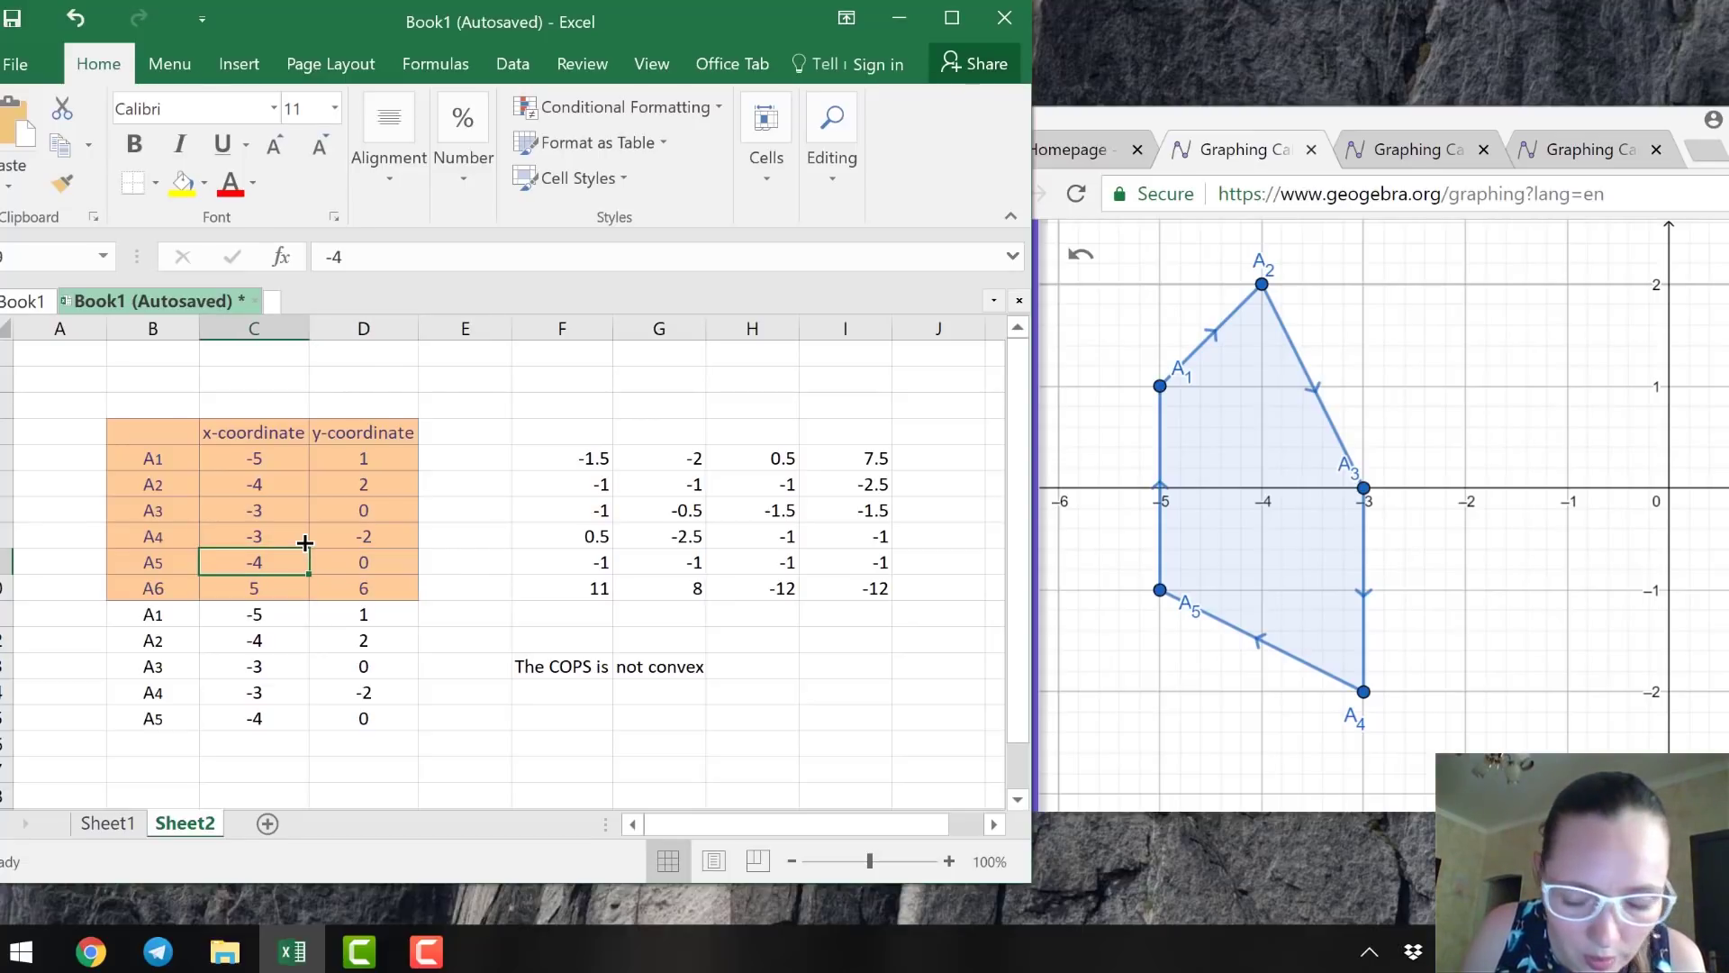
pyautogui.write('-5')
pyautogui.press('Tab')
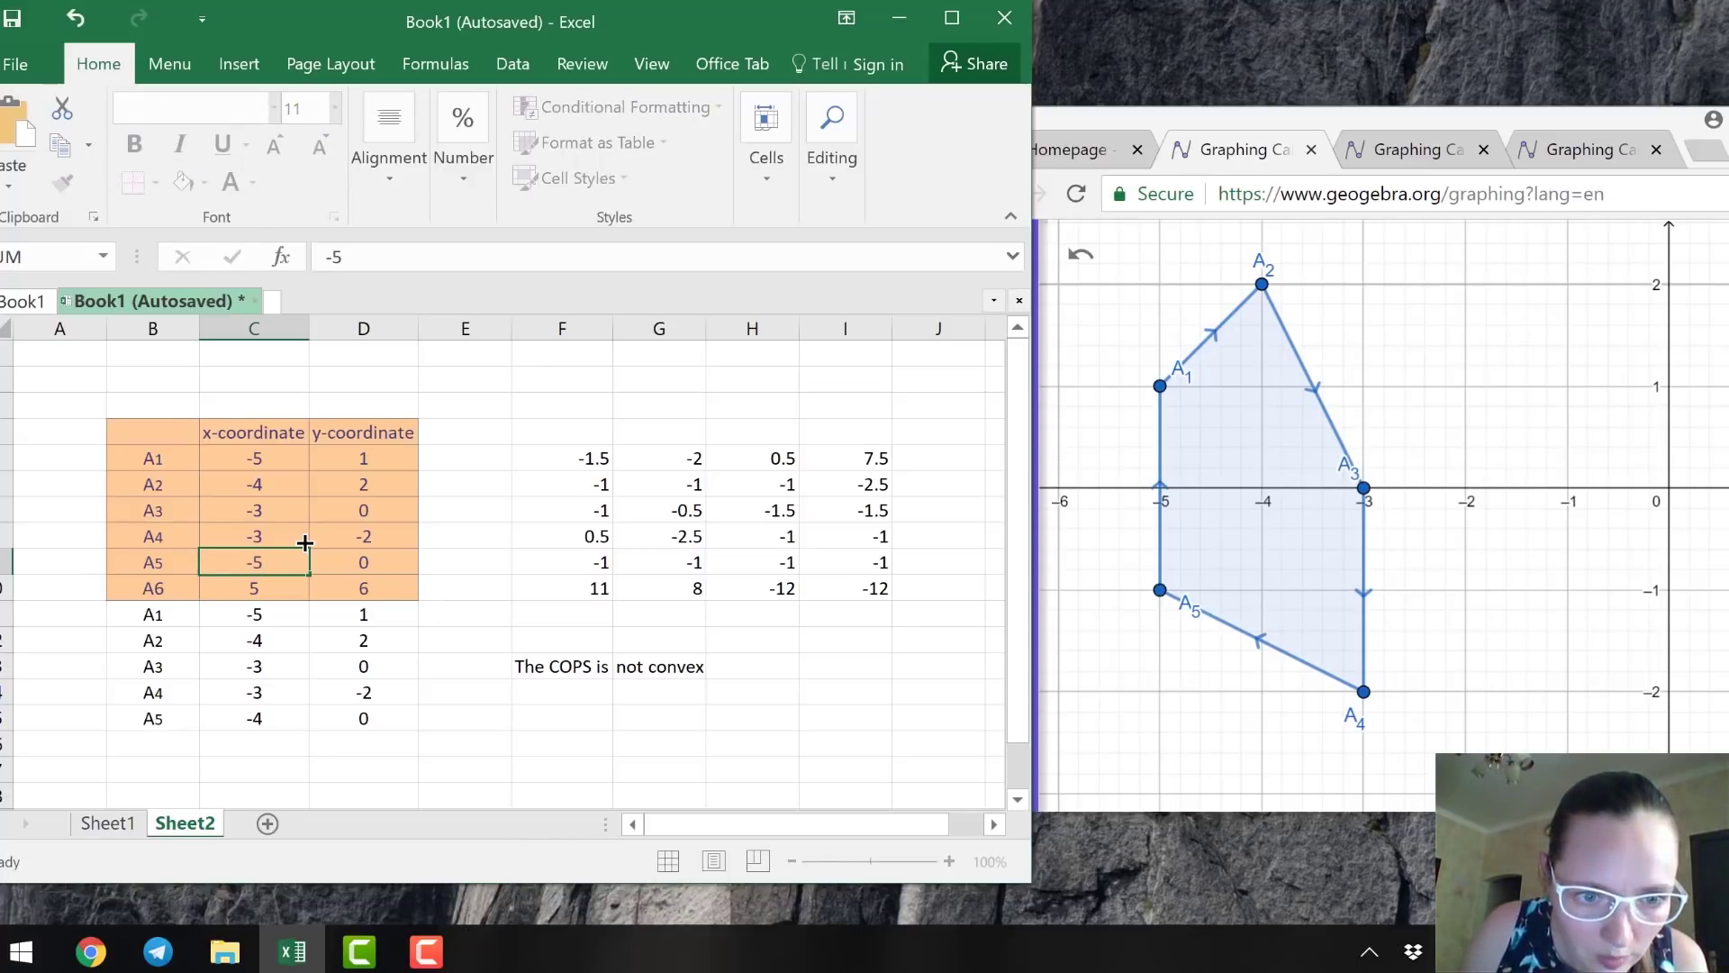
pyautogui.write('-1')
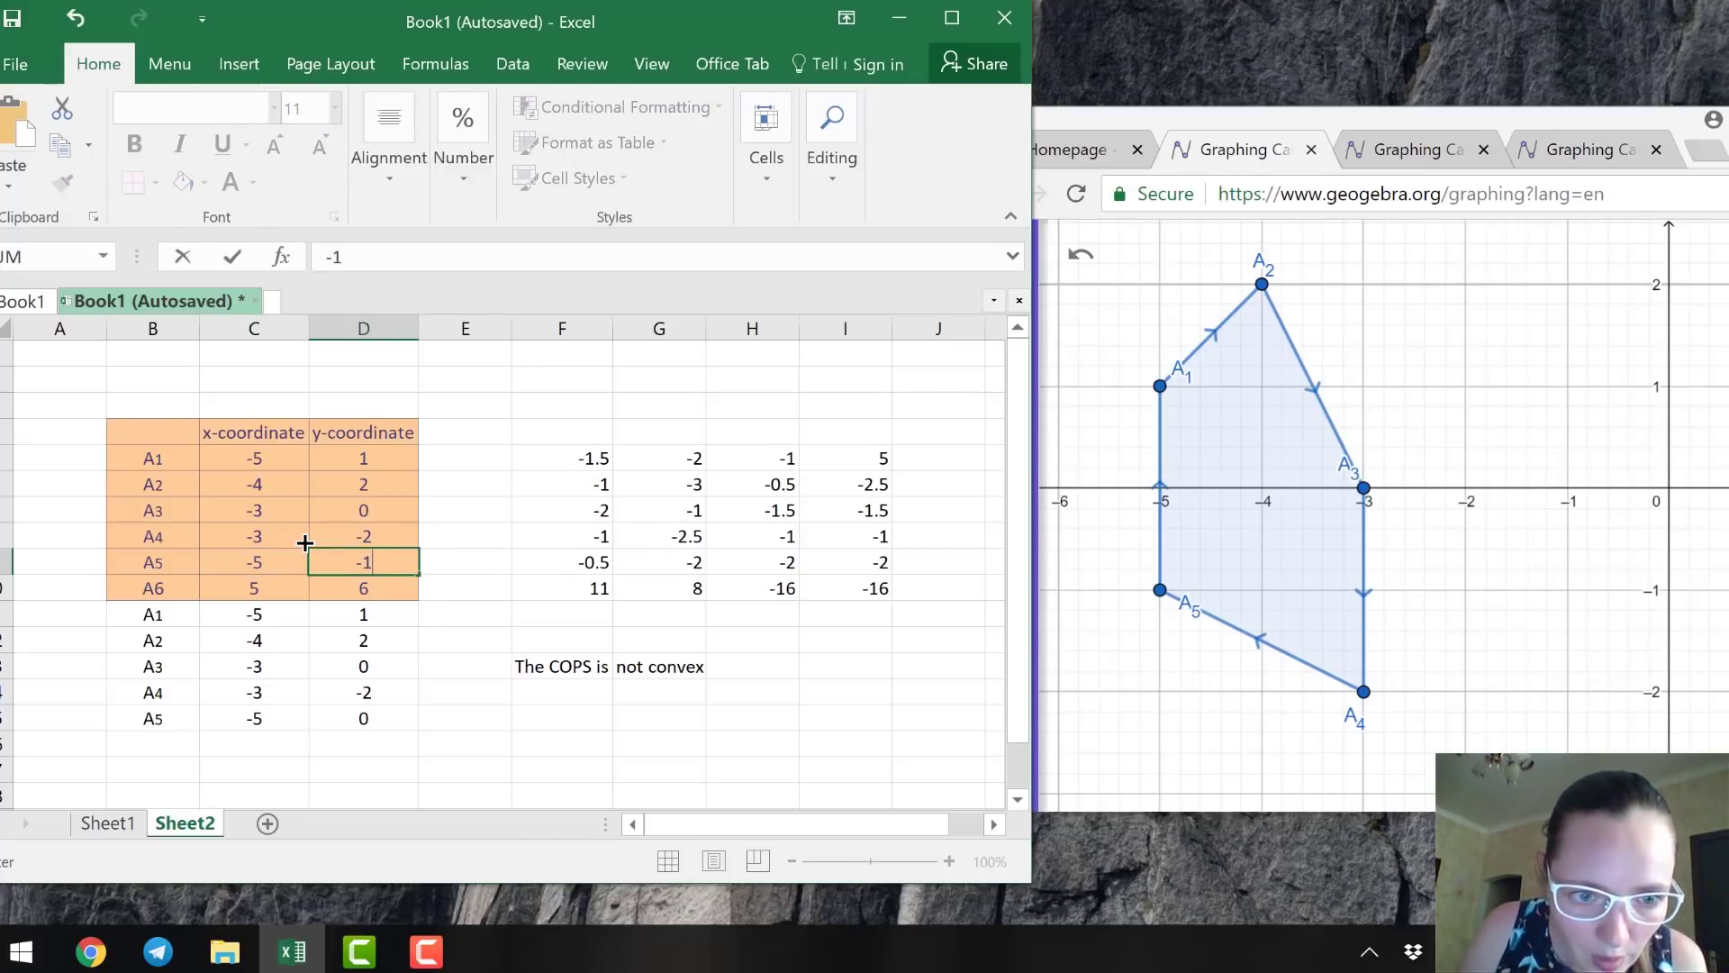
pyautogui.press('Return')
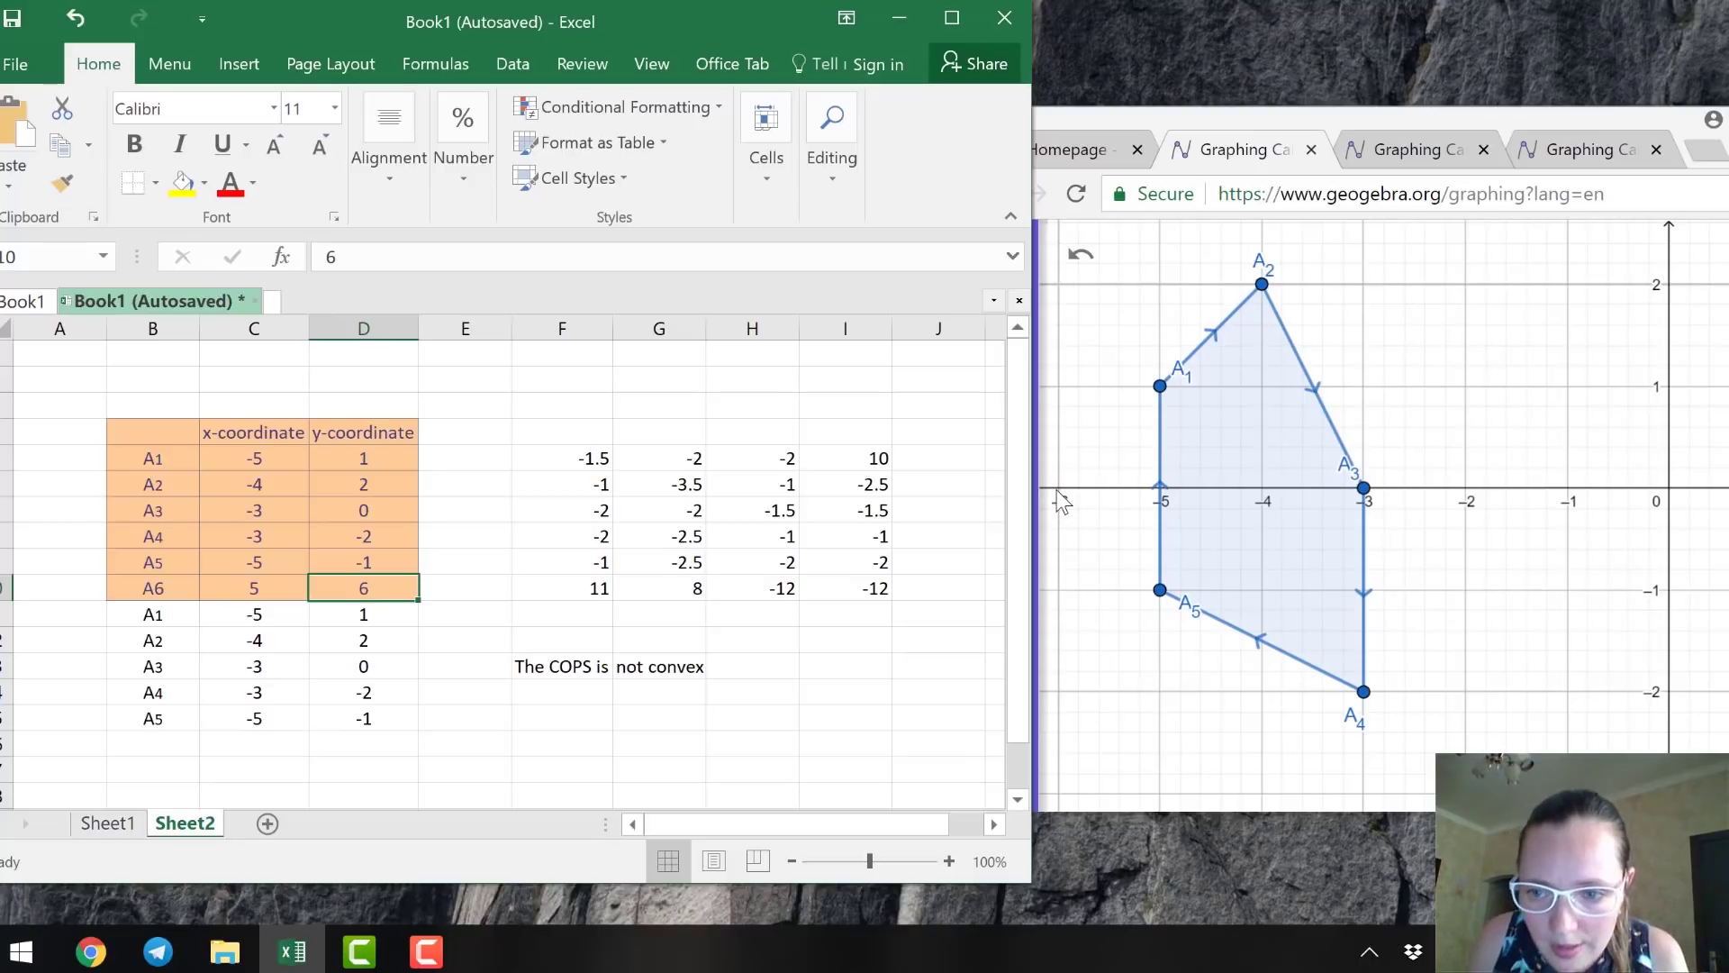
# Set point A6 in the coordinate table to x-coordinate -6 and y-coordinate 0.
pyautogui.click(282, 589)
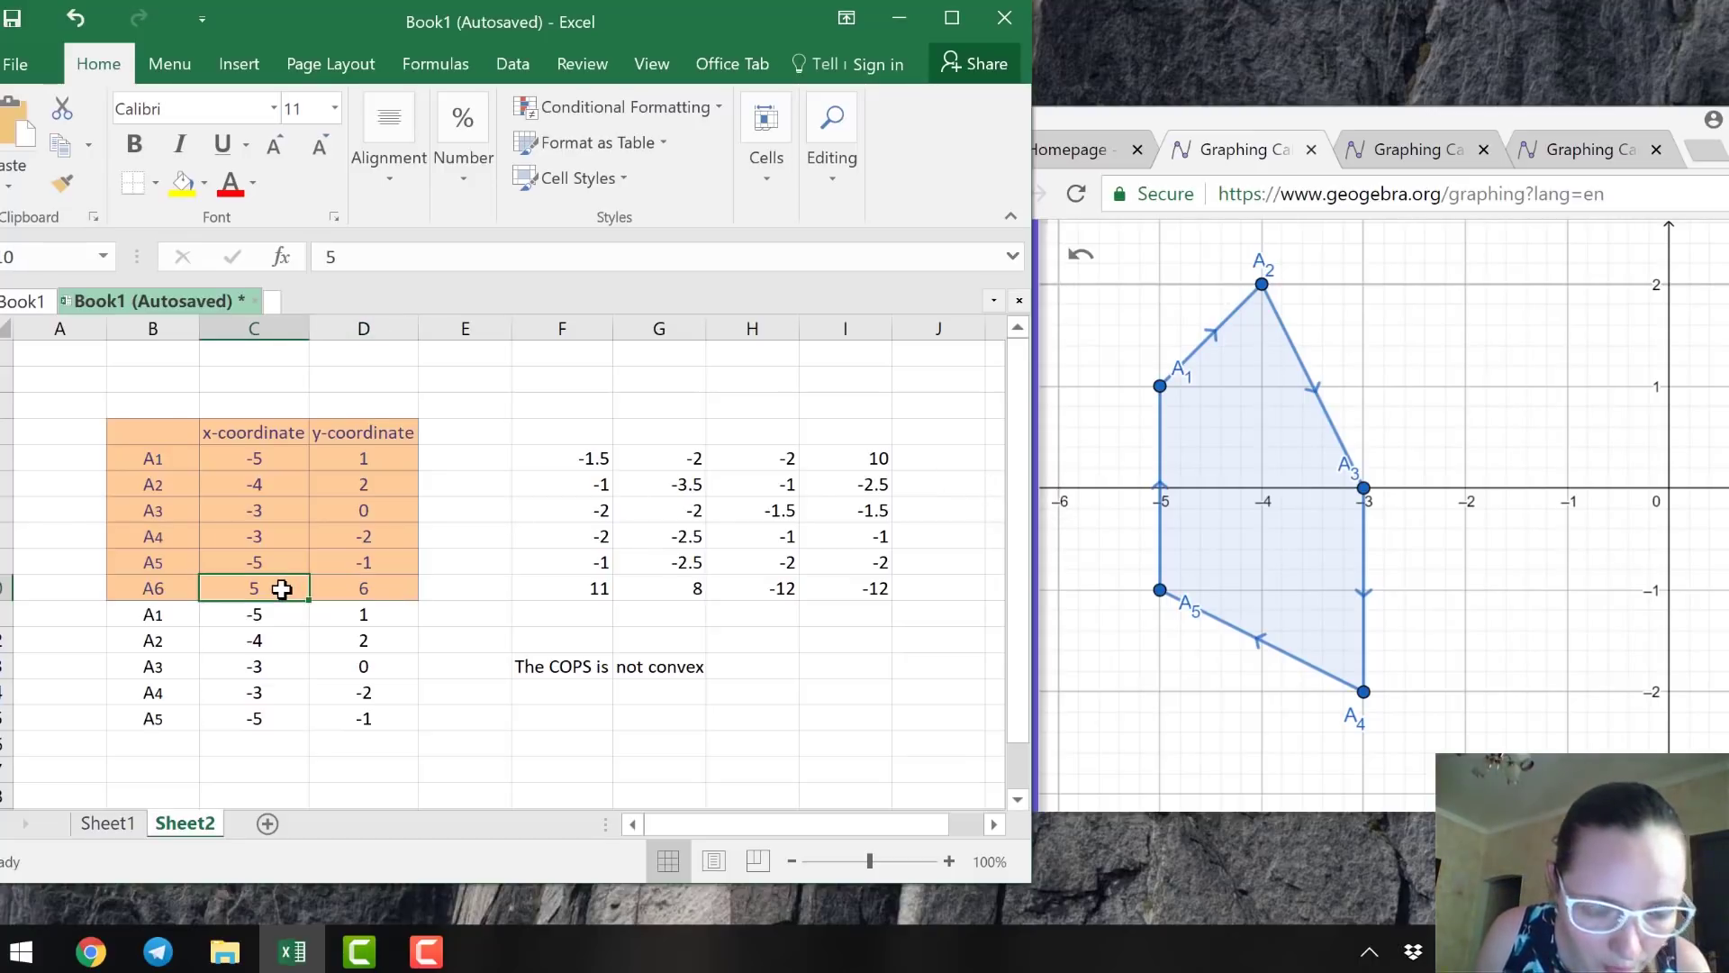
pyautogui.write('-6')
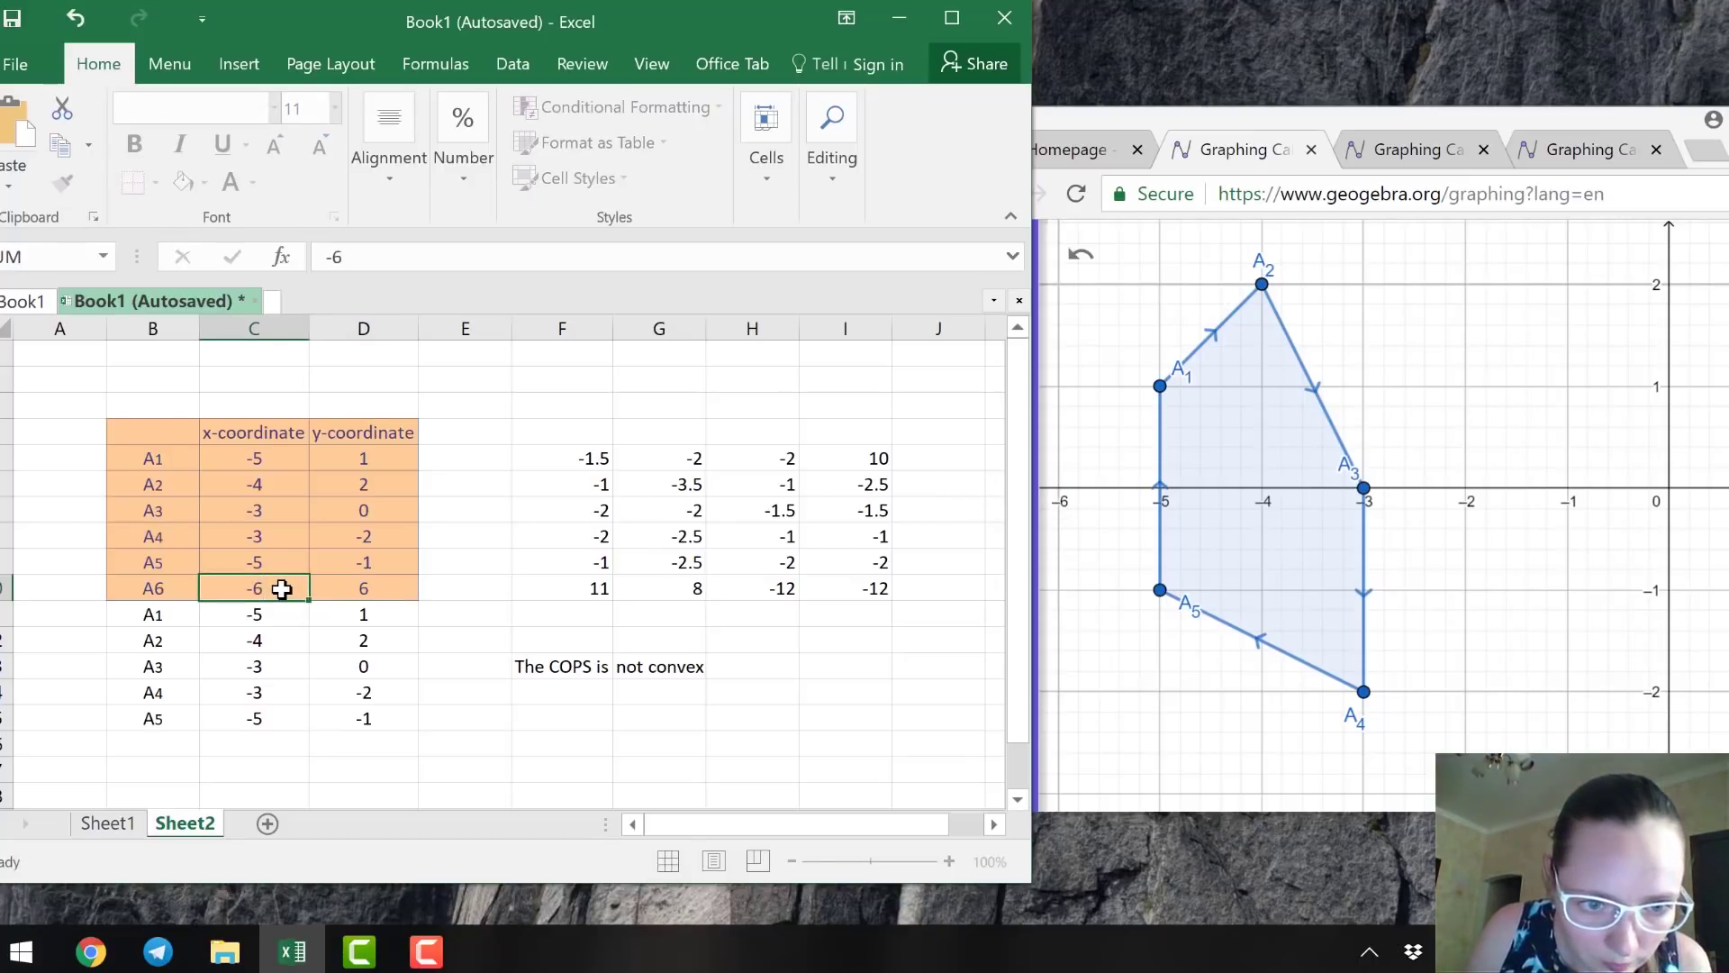
pyautogui.press('Tab')
pyautogui.write('0')
pyautogui.press('Return')
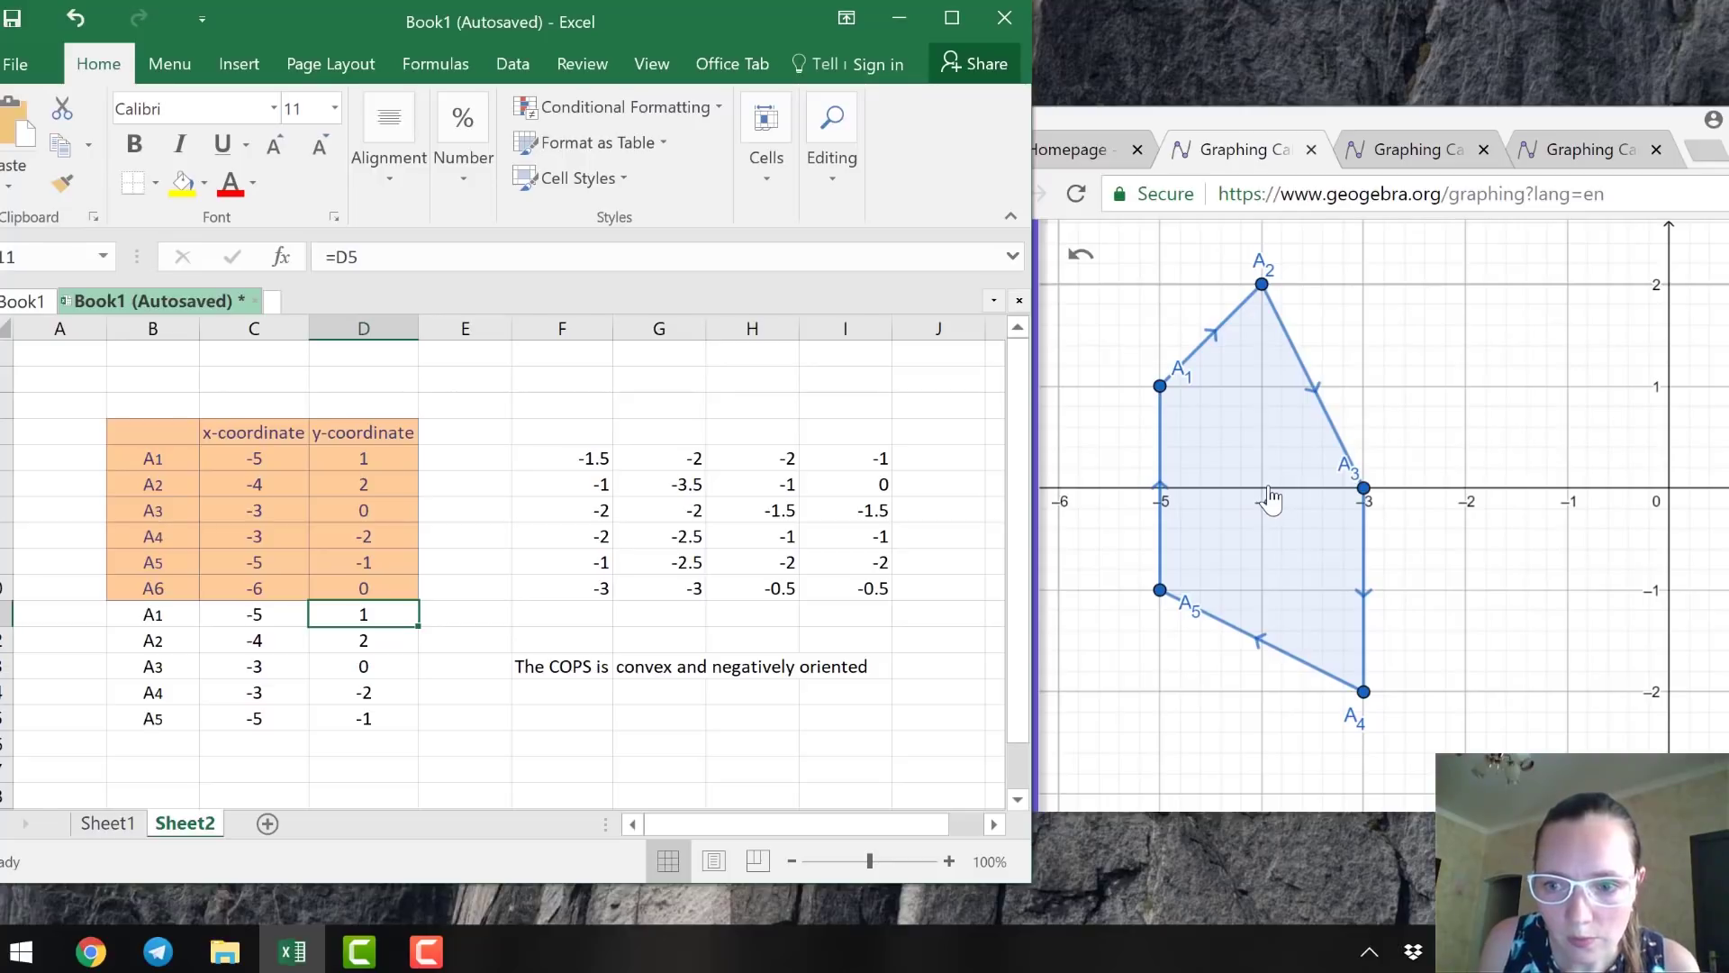
# Change the x-coordinate of point A6 to -4 to test the convexity check with another hexagon.
pyautogui.click(285, 583)
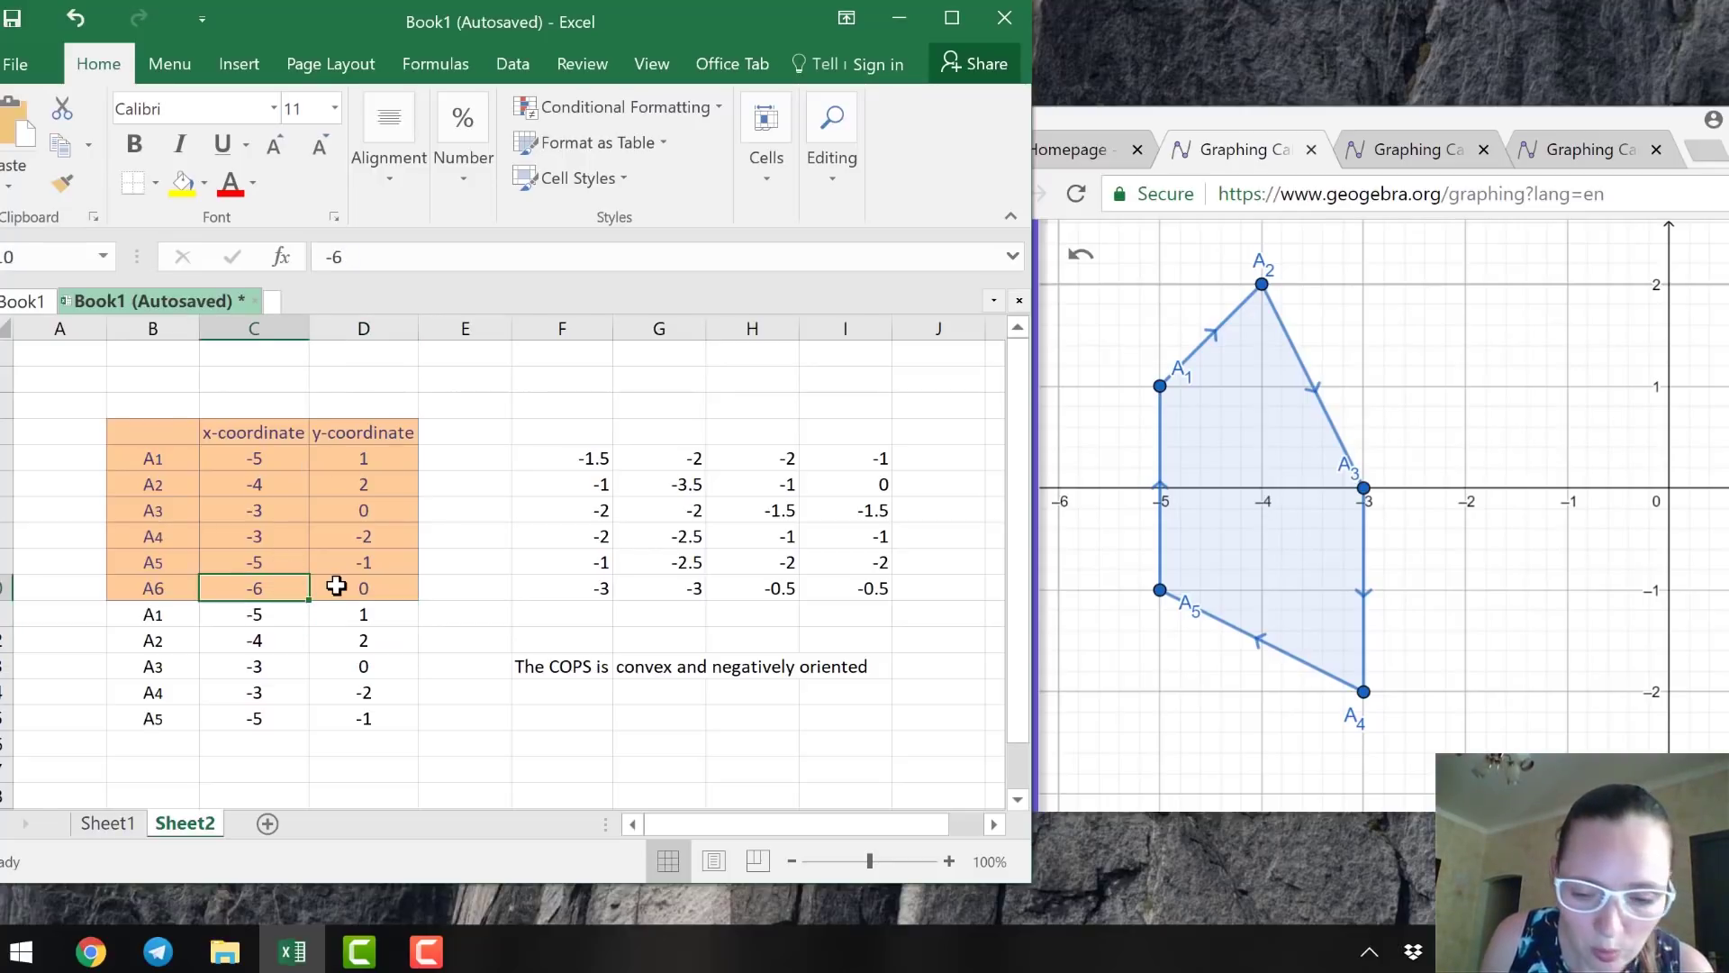
pyautogui.write('-4')
pyautogui.press('Return')
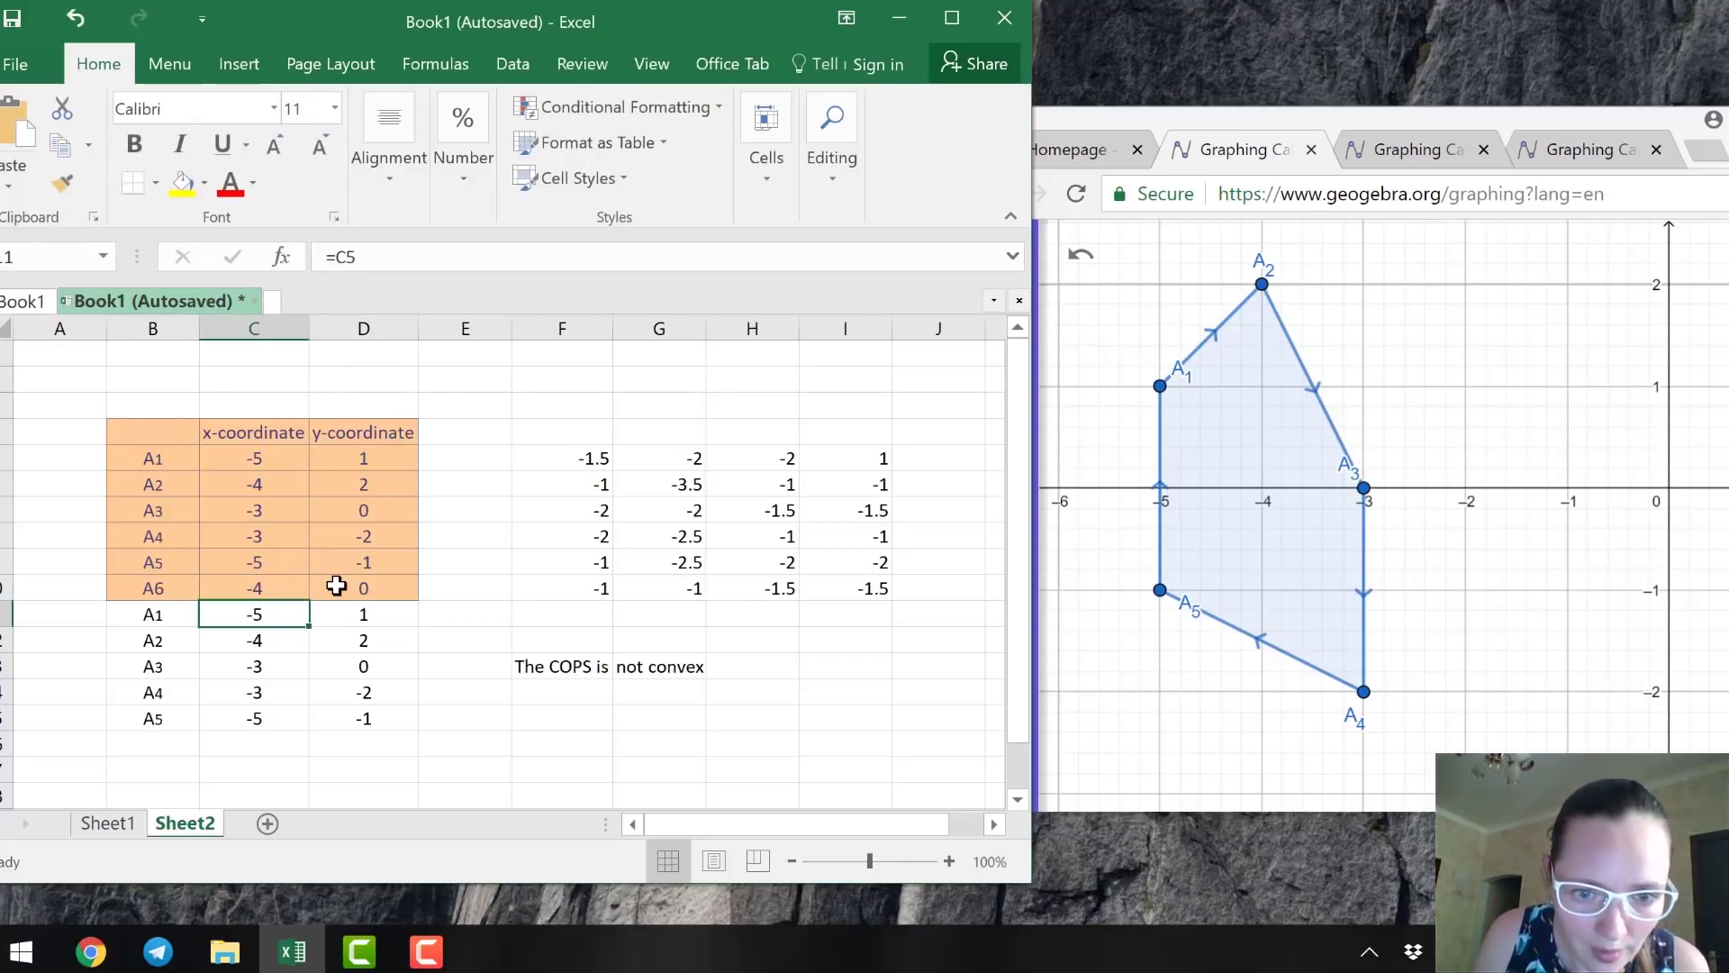